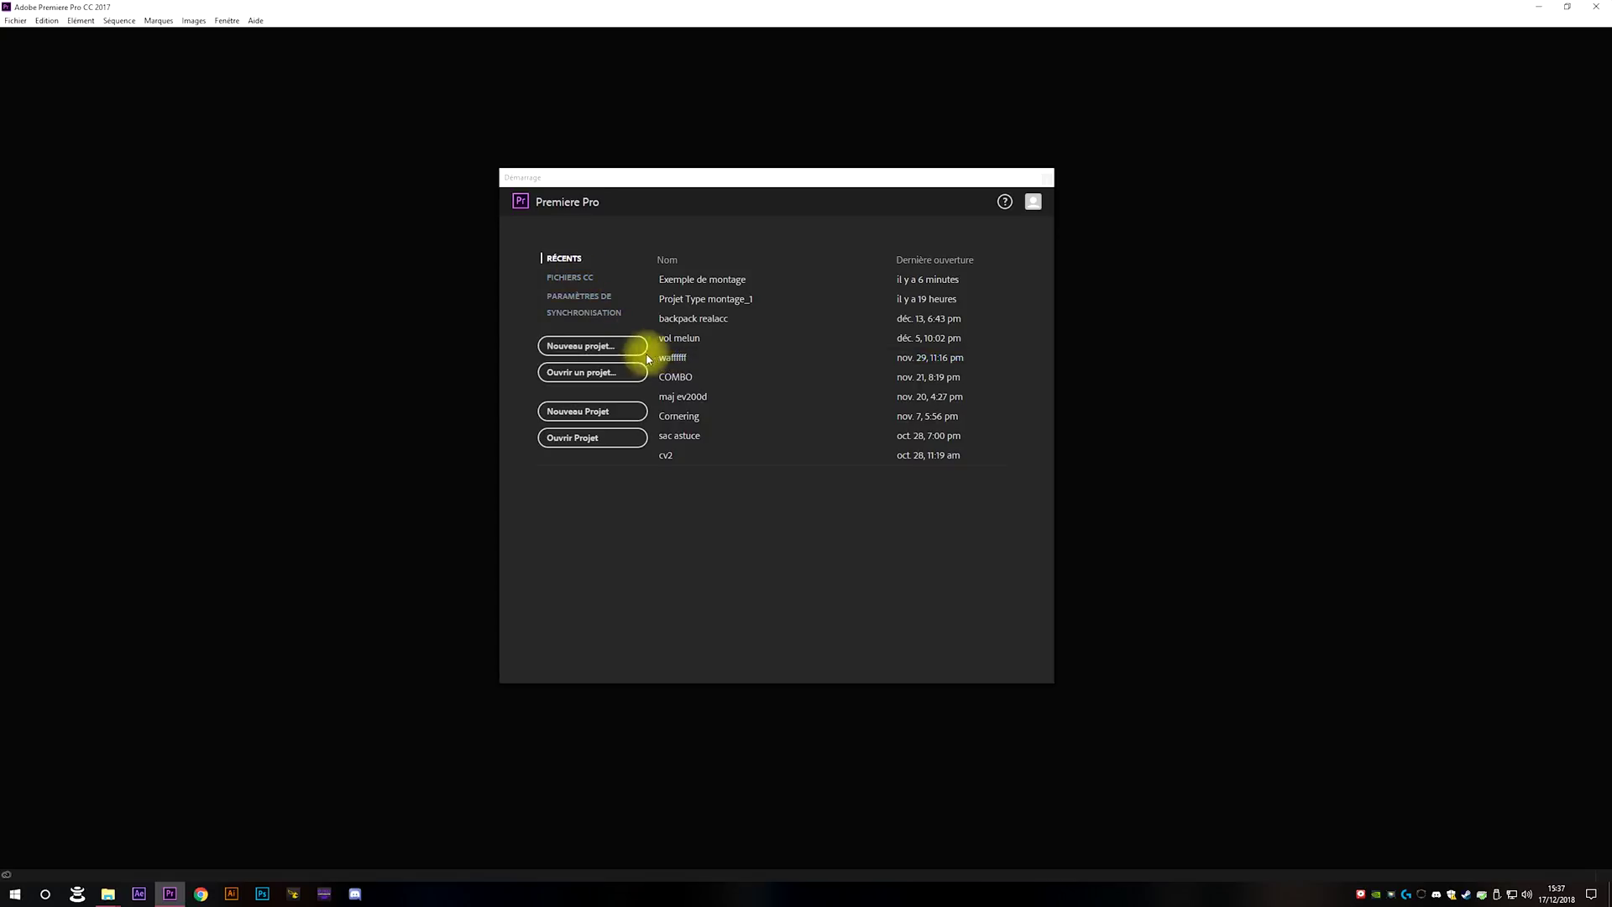
Create a new project named "Exemple de montages" in the Adobe packs location.
{"action": "left_click", "coordinate": [612, 345]}
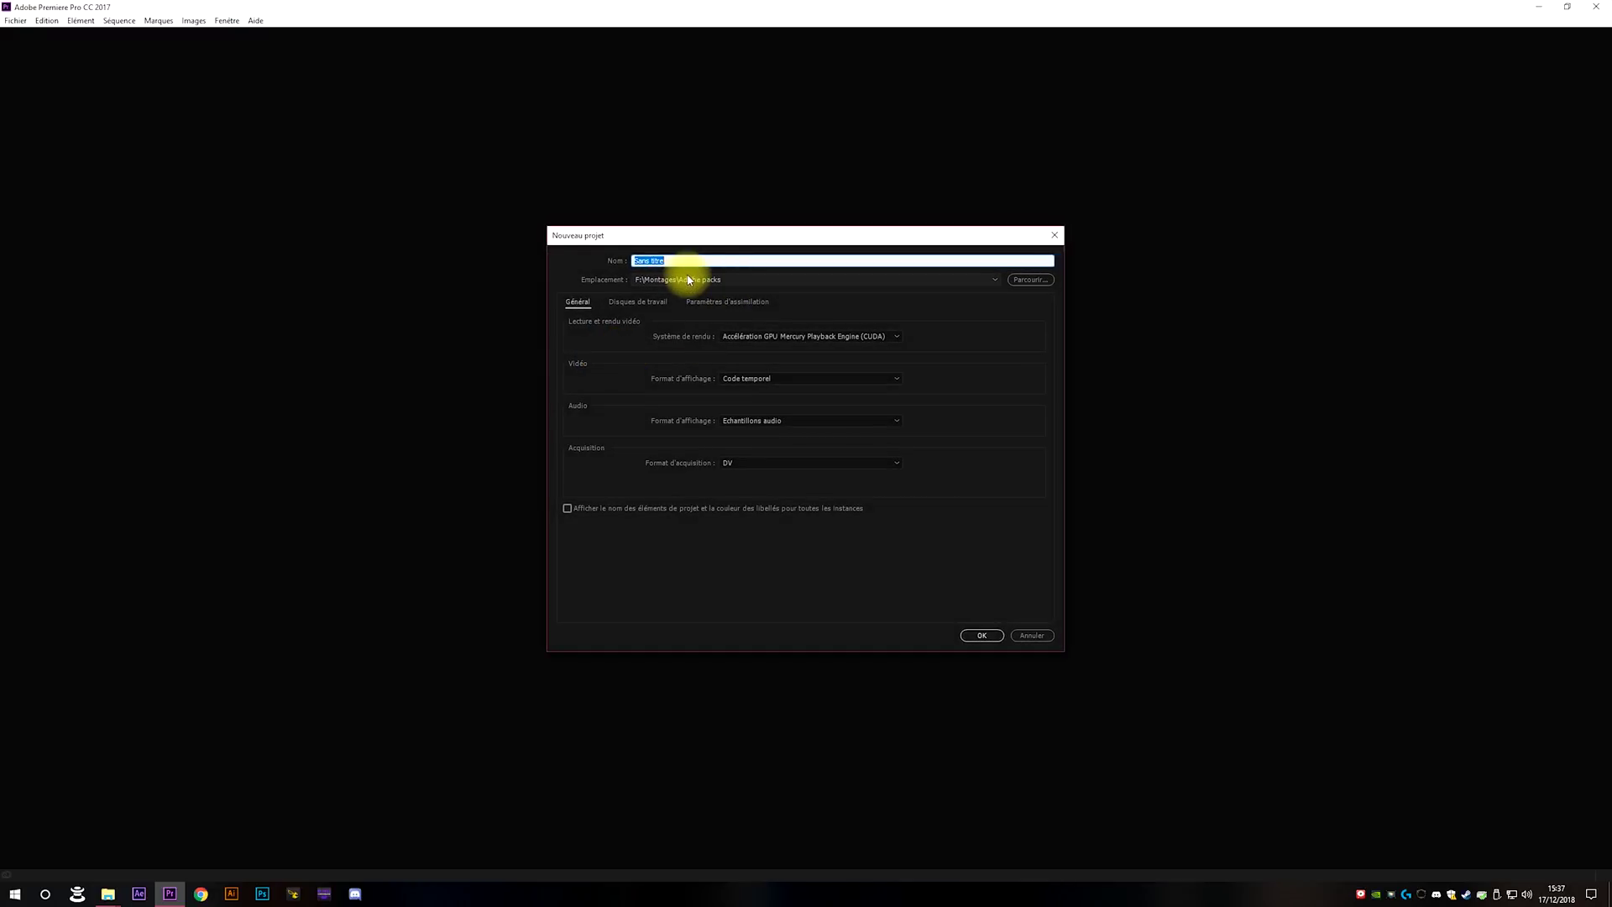
{"action": "type", "text": "R"}
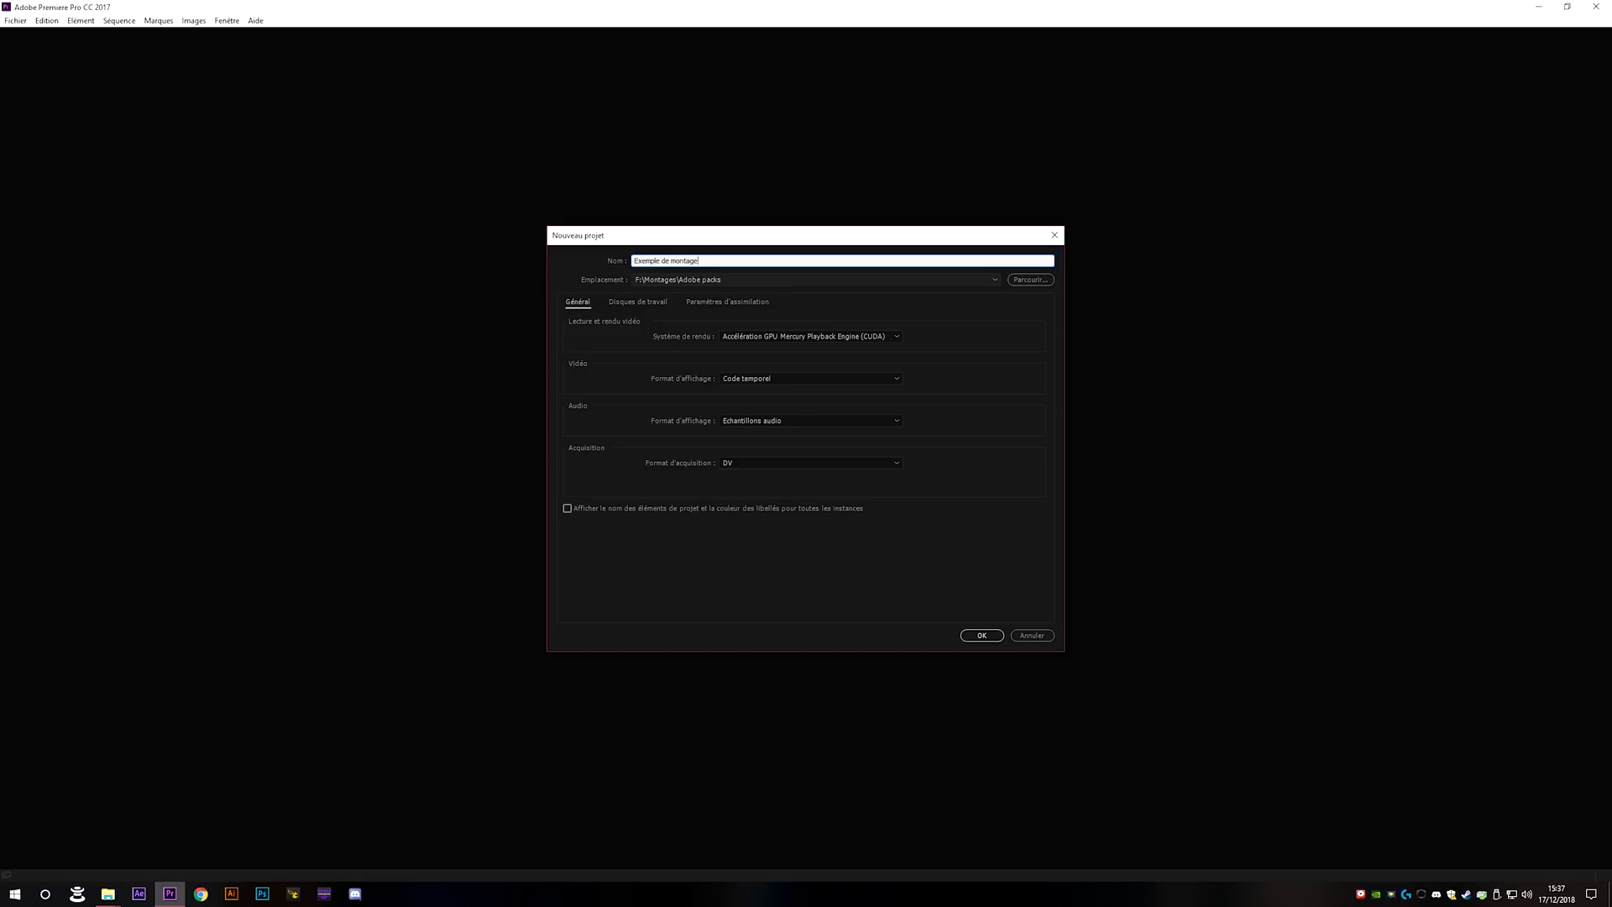
{"action": "type", "text": "s"}
{"action": "key", "text": "Return"}
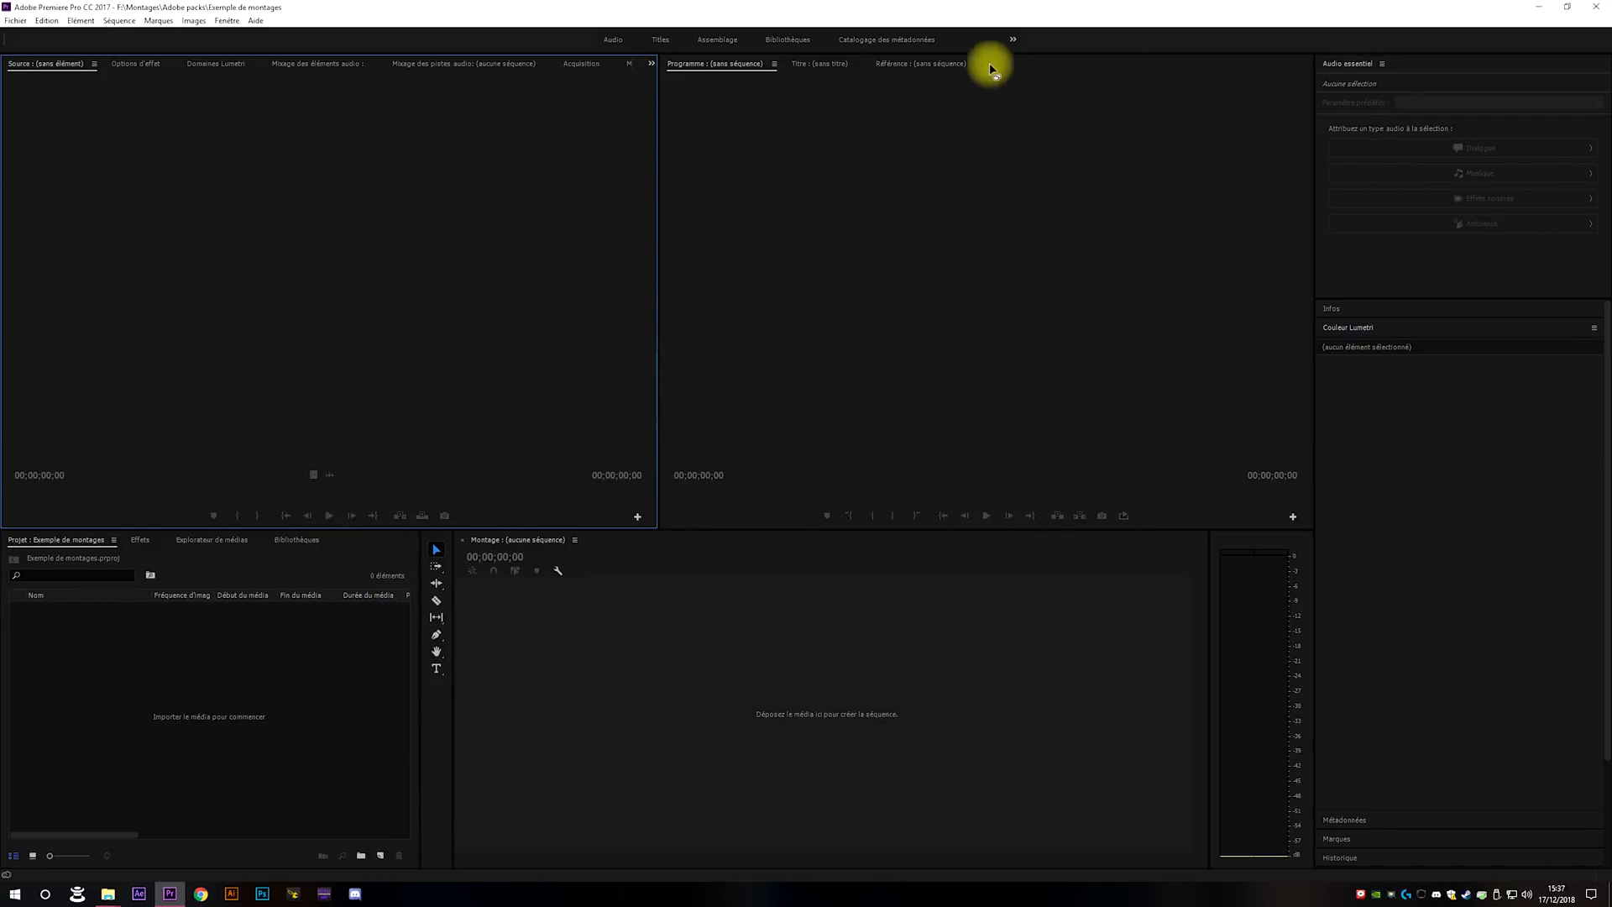
Select the "Tous les panneaux" workspace.
{"action": "left_click", "coordinate": [1014, 40]}
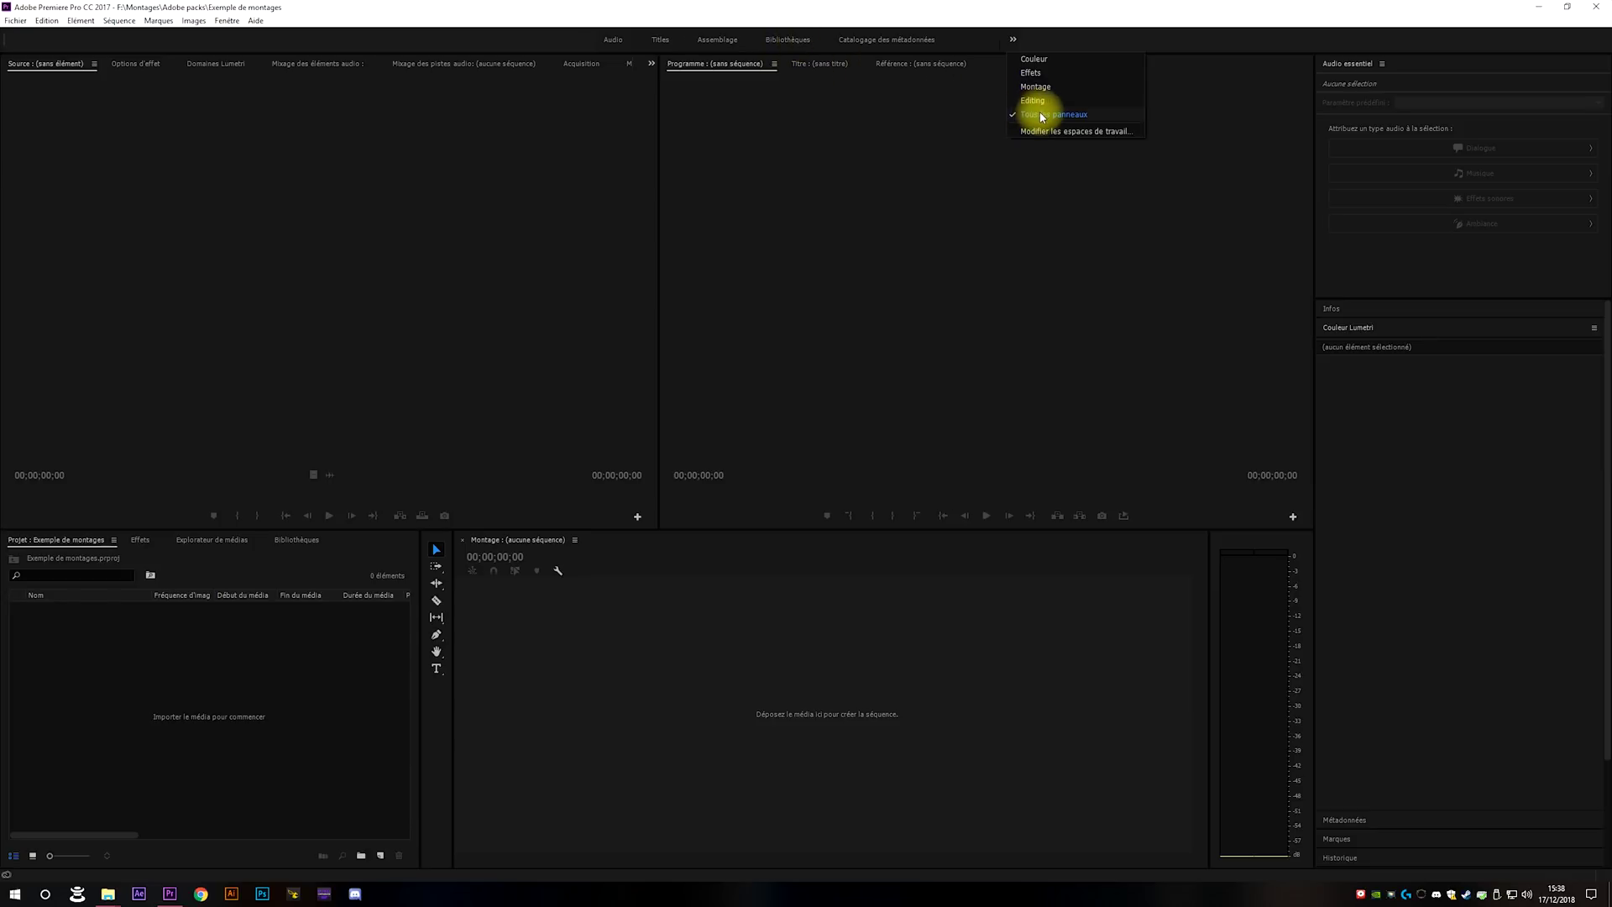
{"action": "left_click", "coordinate": [1084, 117]}
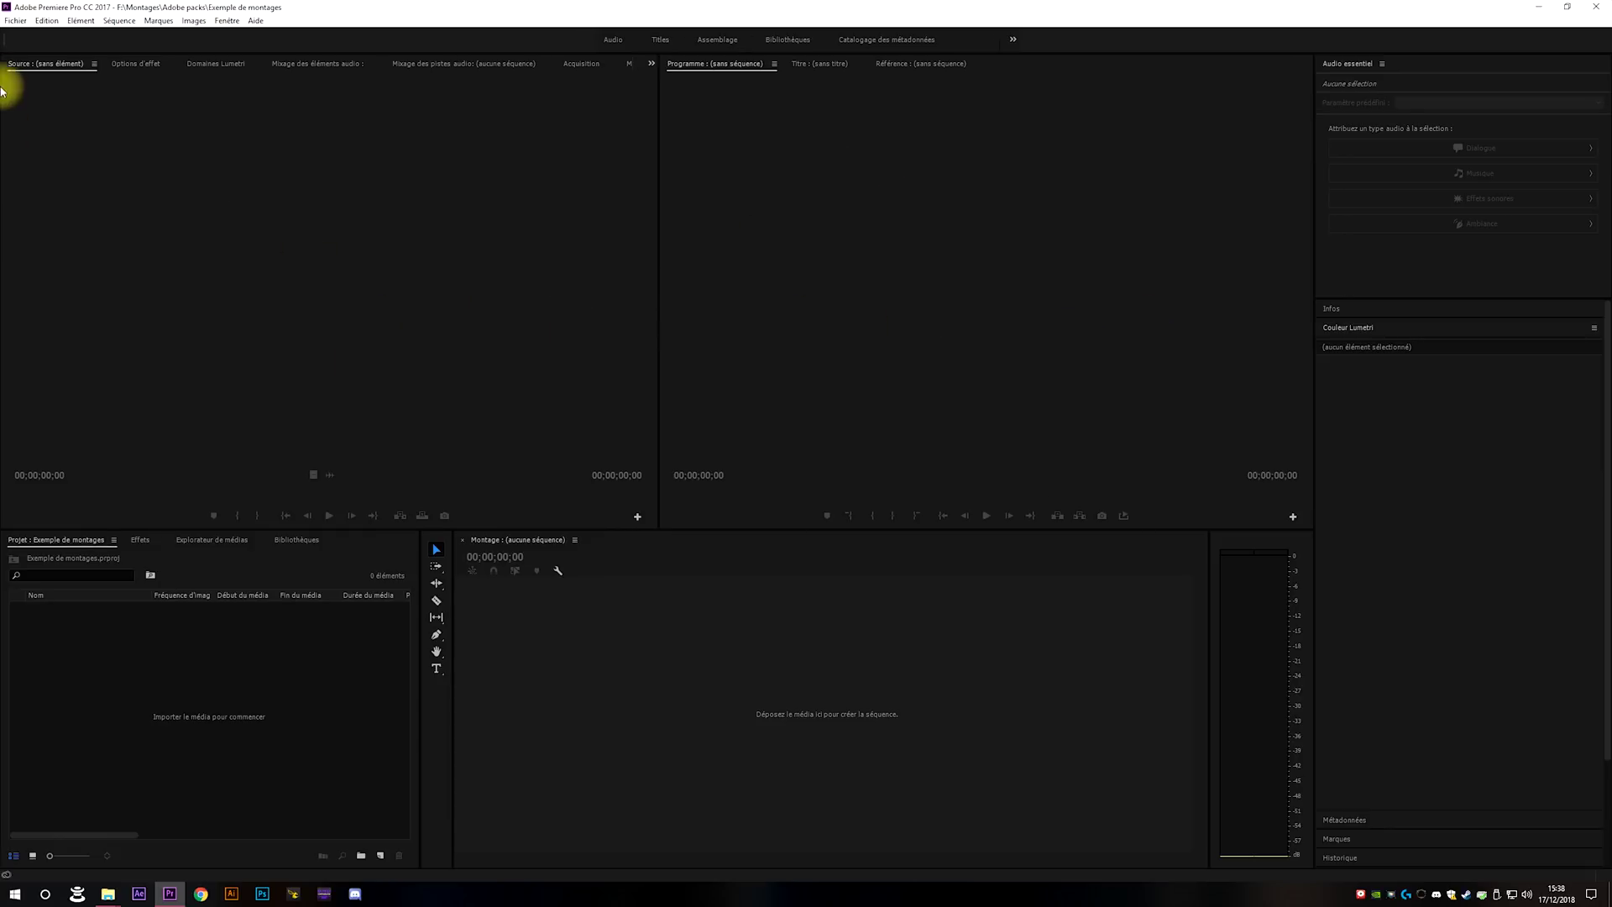
Examine the source, project, timeline, program, Lumetri colour and essential audio panels, and the list of panels that can be shown.
{"action": "left_click", "coordinate": [314, 292]}
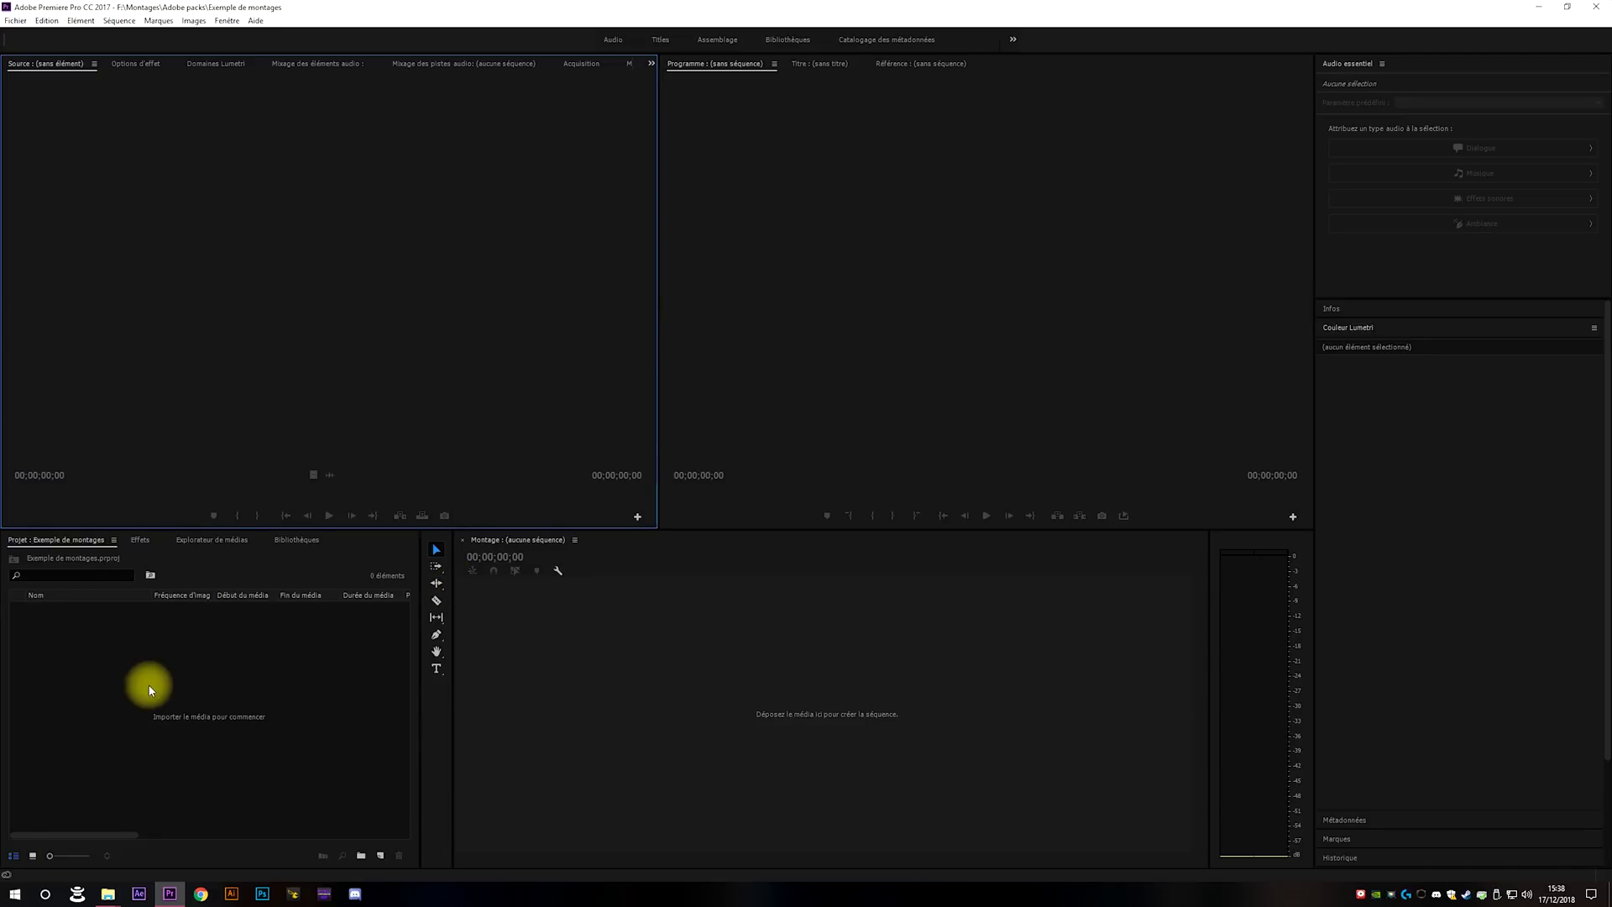
{"action": "left_click", "coordinate": [104, 680]}
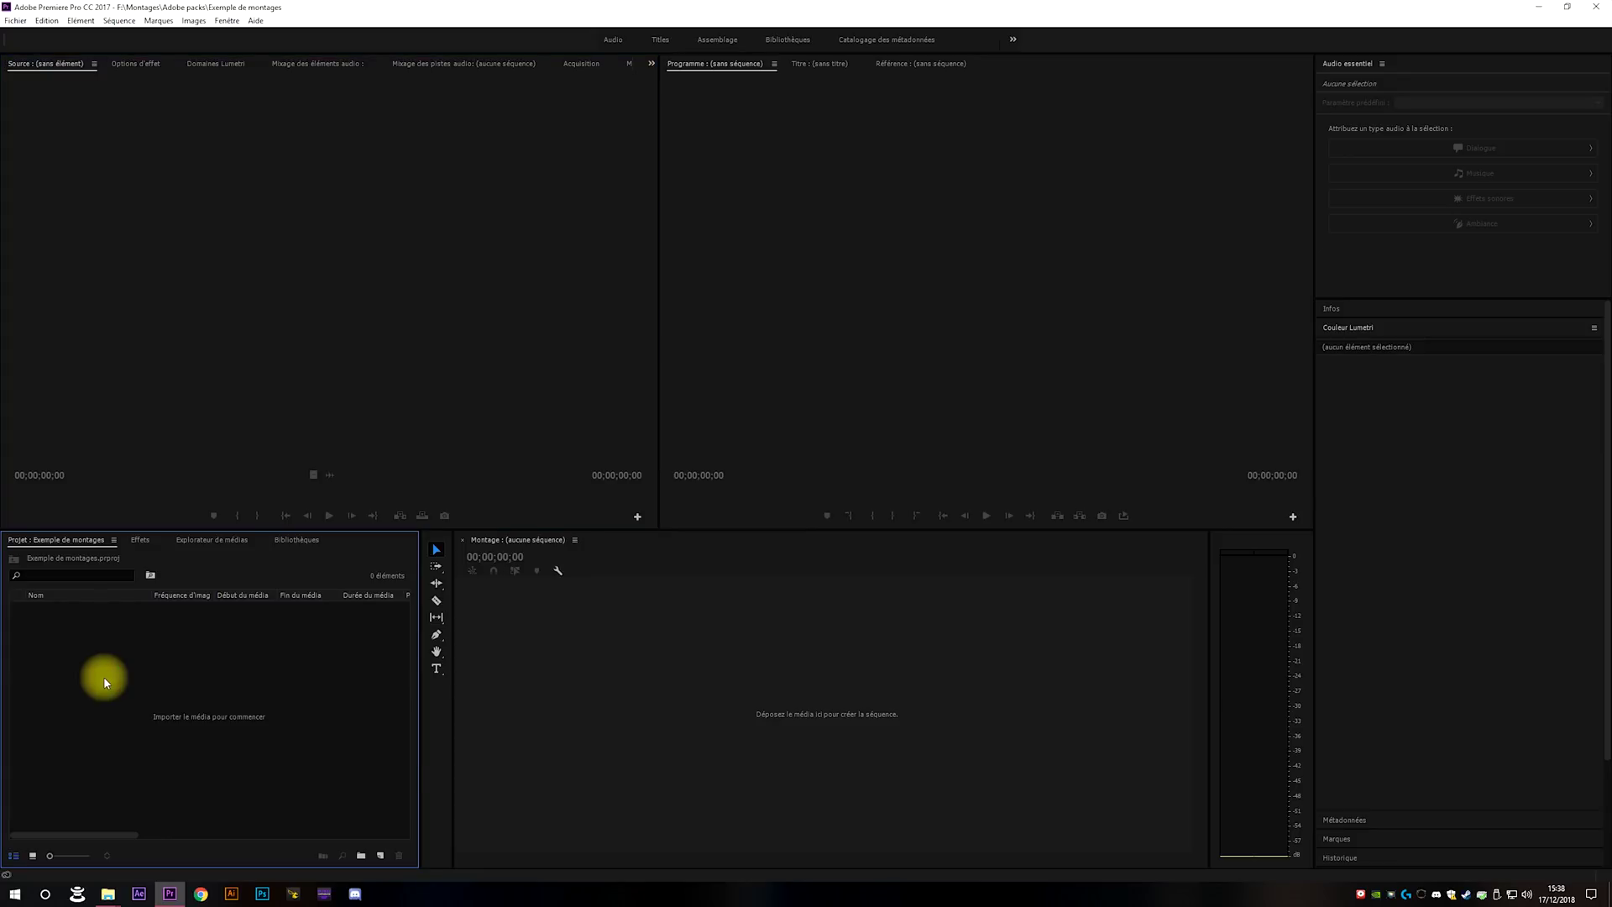
{"action": "left_click", "coordinate": [777, 678]}
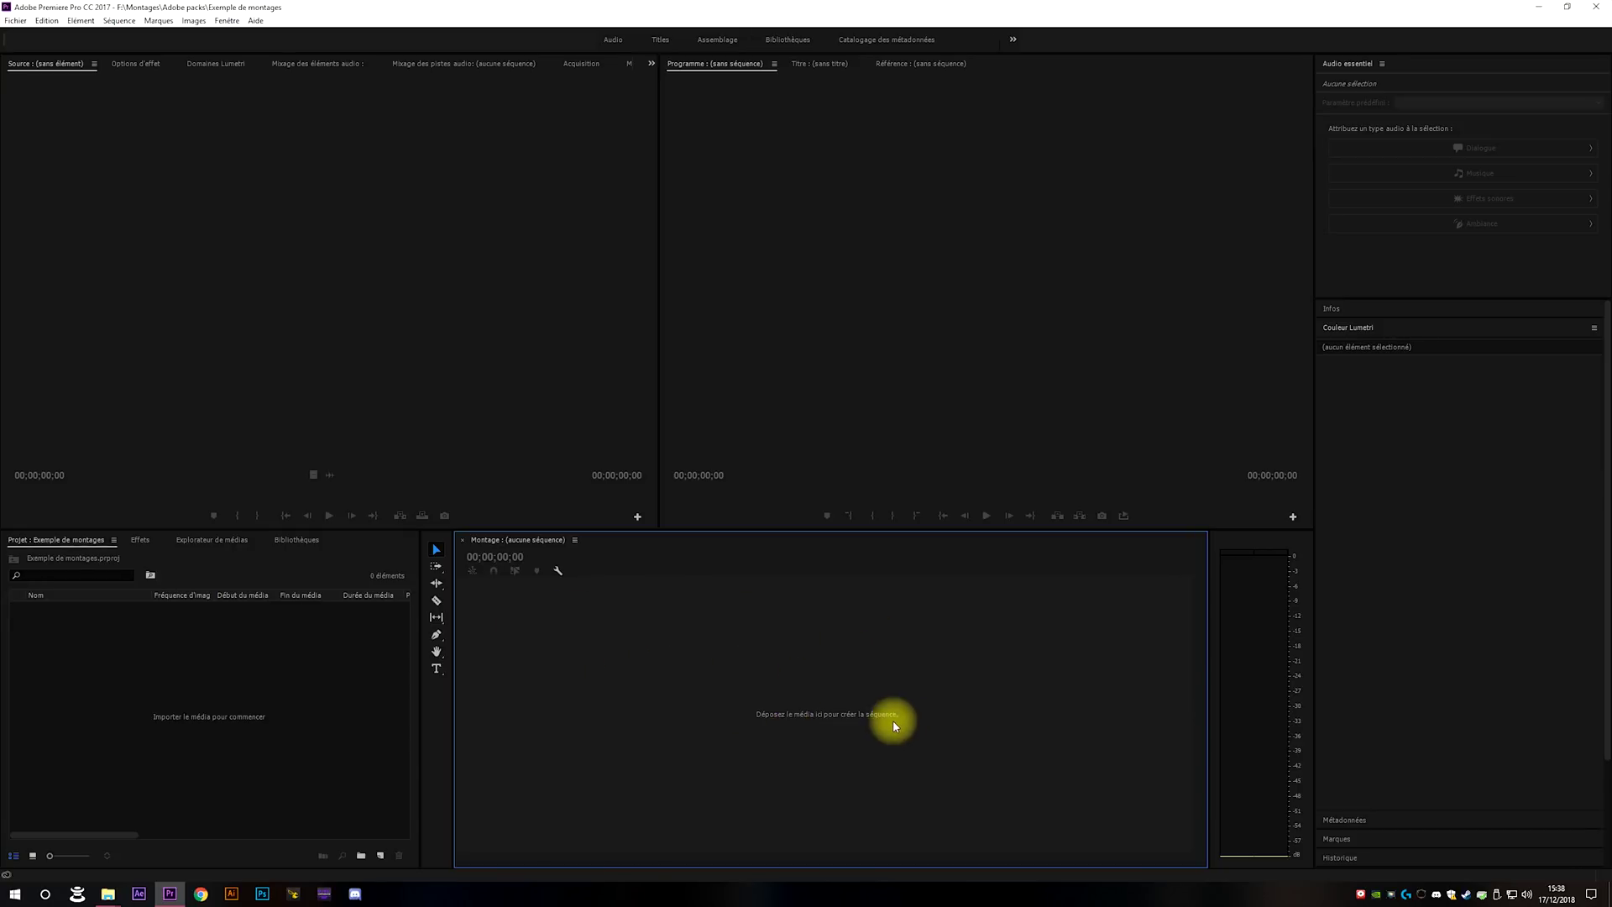
{"action": "left_click", "coordinate": [904, 293]}
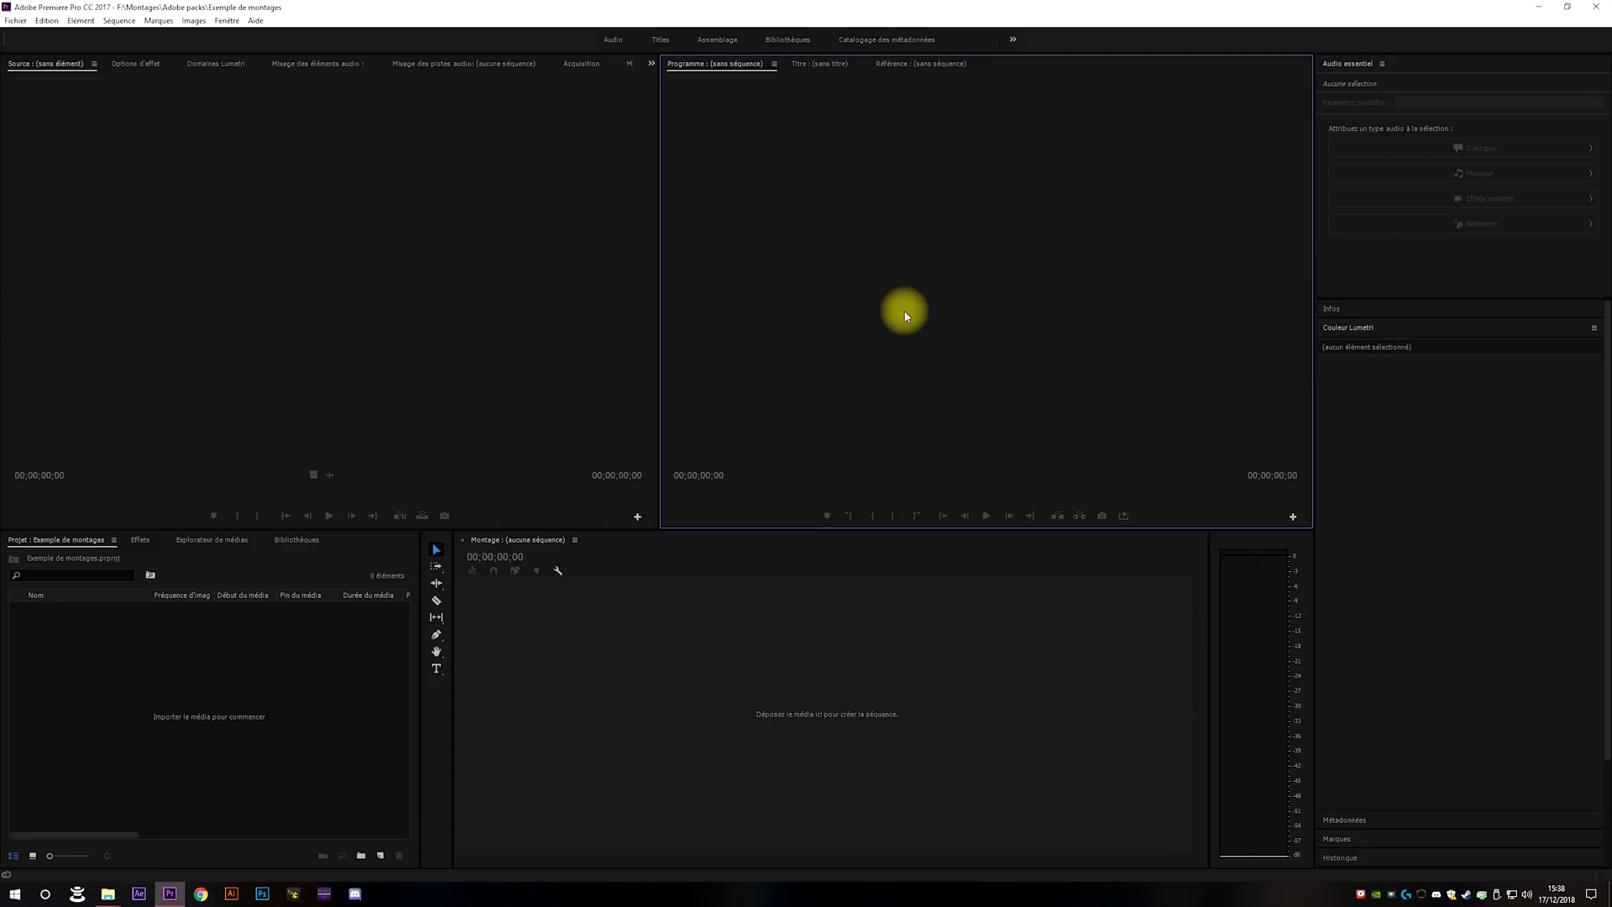
{"action": "left_click", "coordinate": [657, 636]}
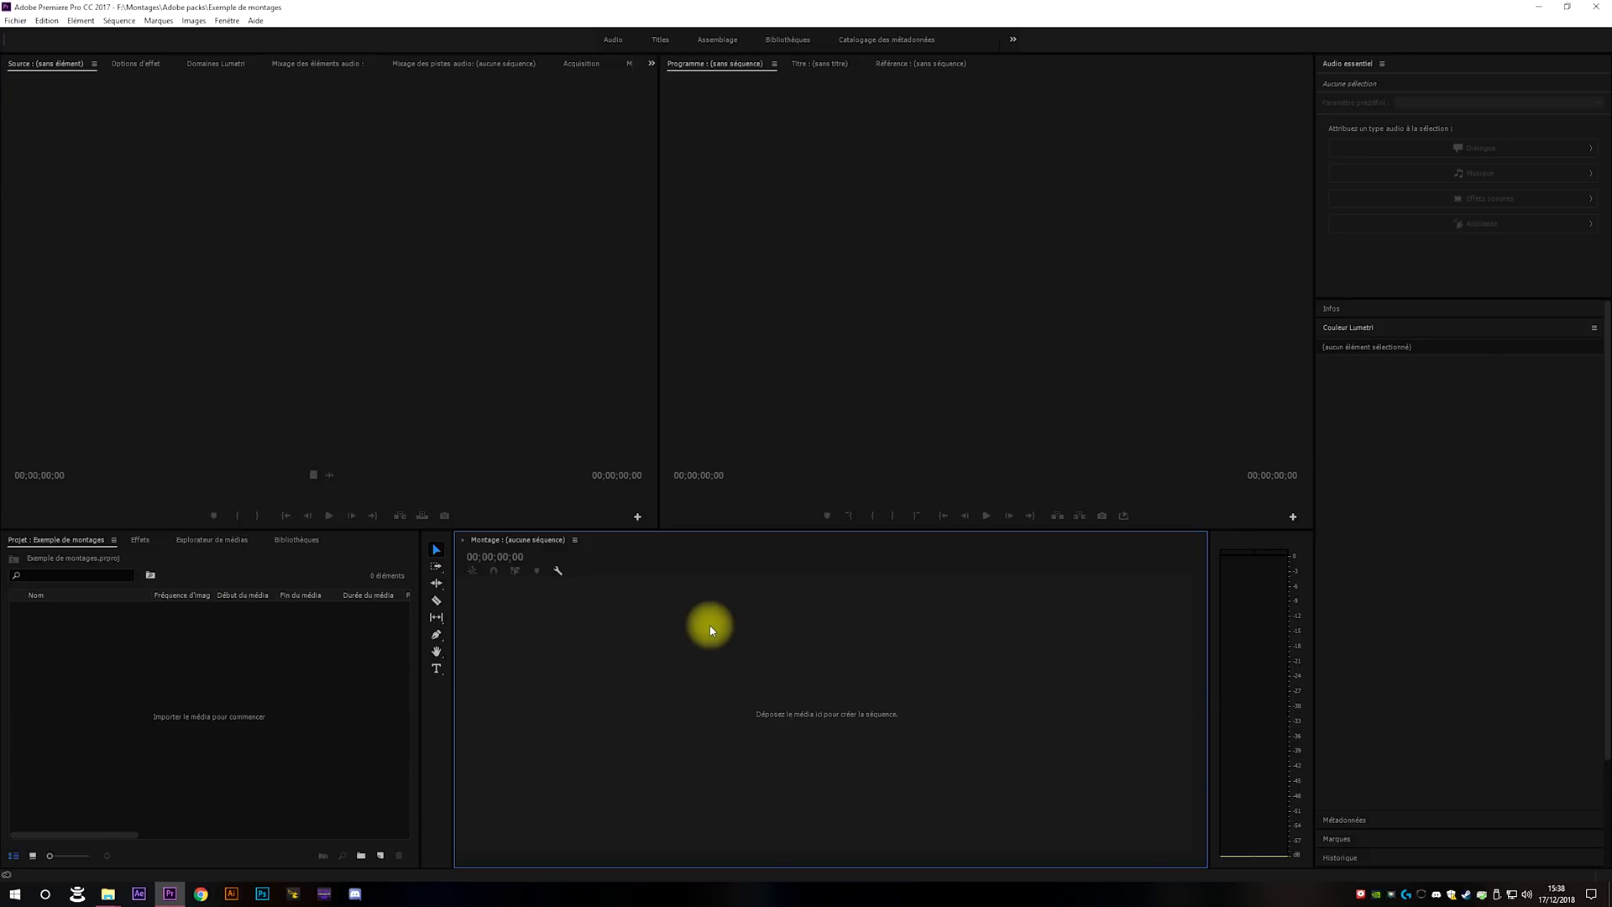
{"action": "left_click", "coordinate": [1458, 326]}
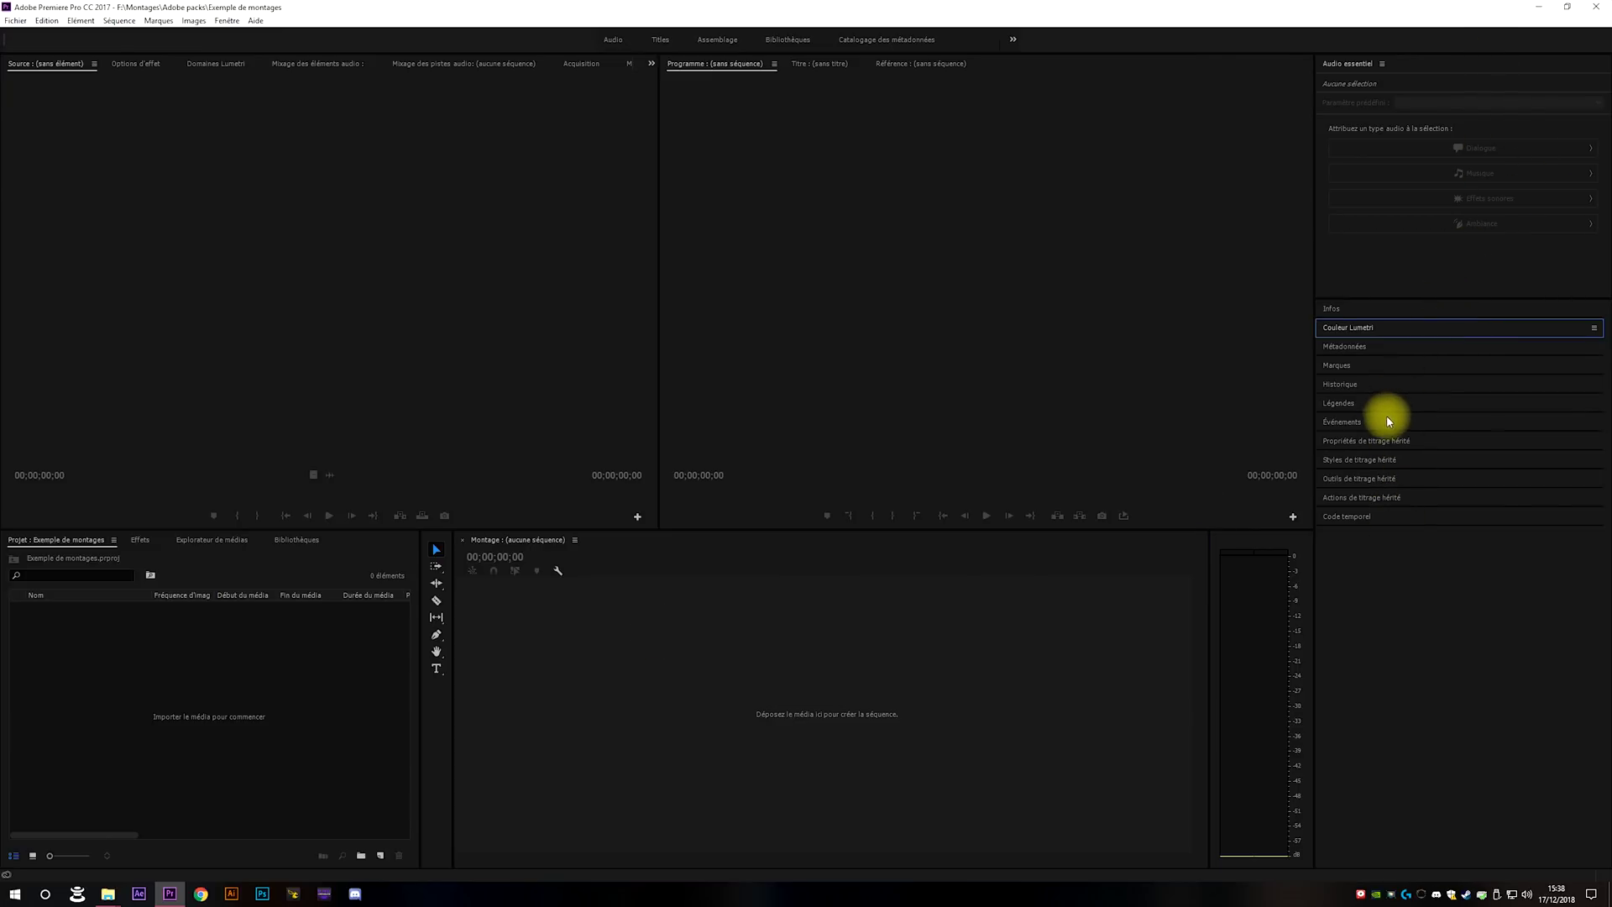
{"action": "left_click", "coordinate": [1382, 329]}
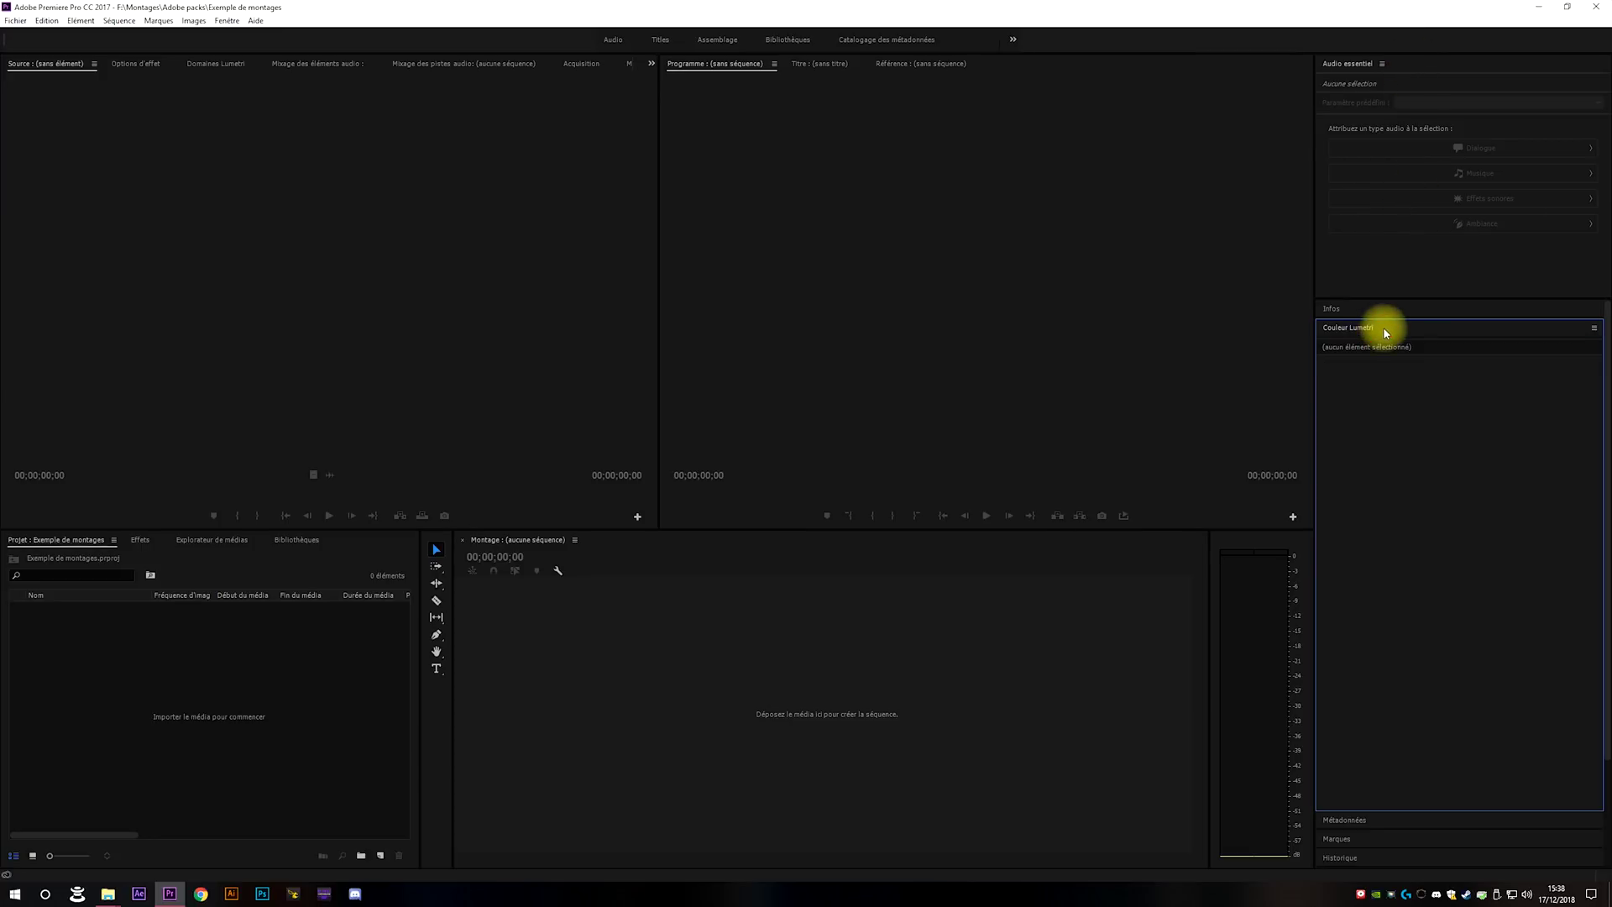
{"action": "left_click", "coordinate": [1387, 330]}
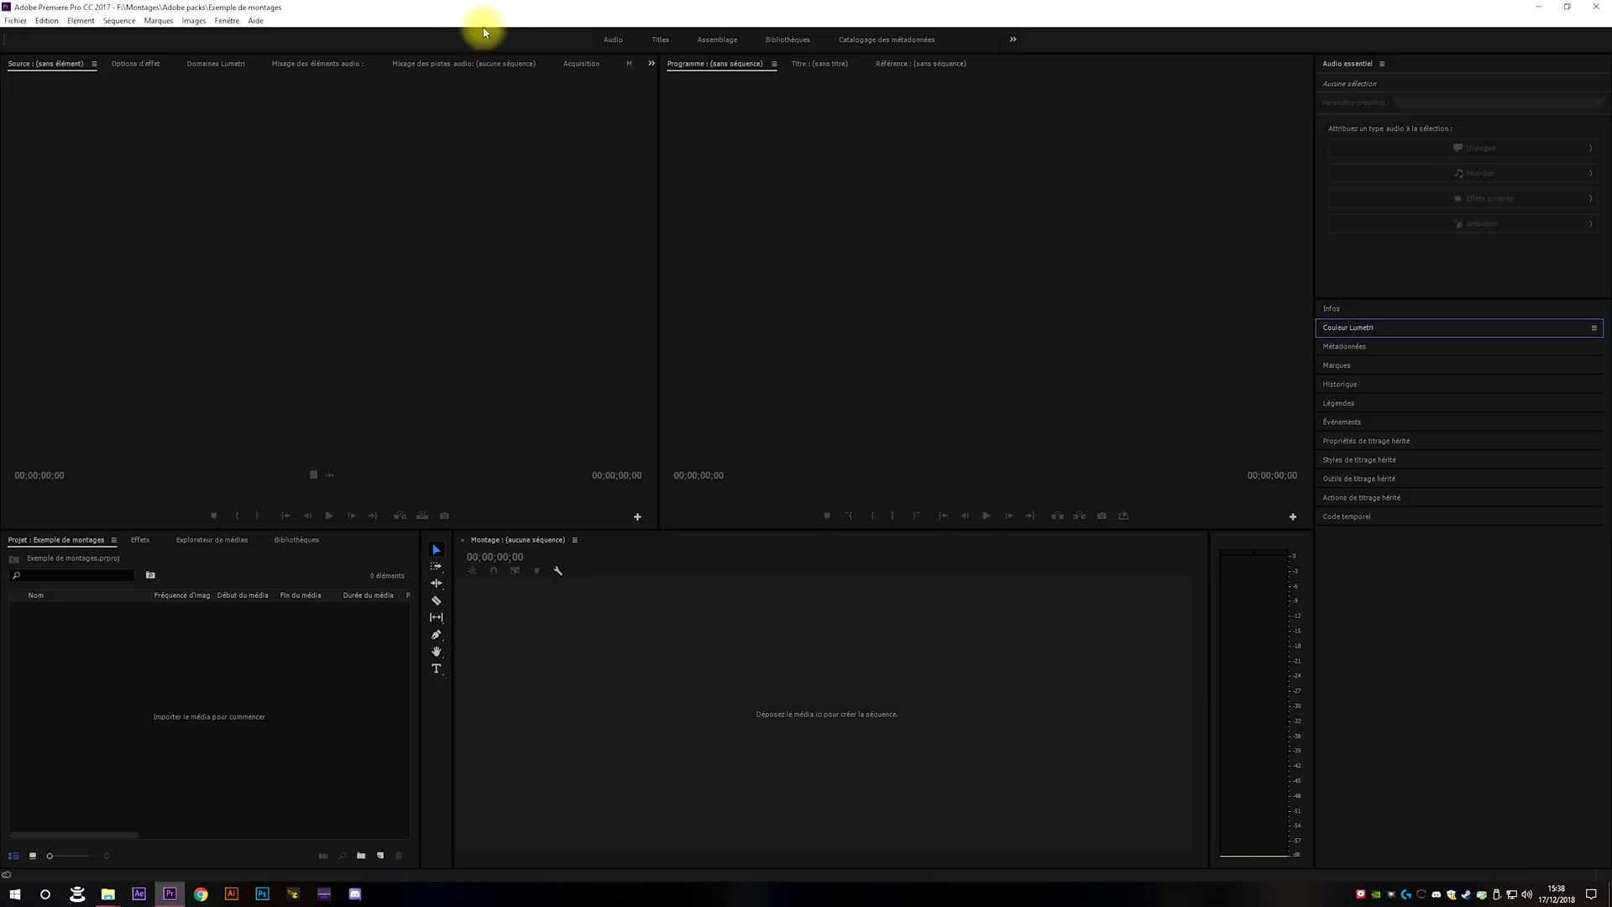
{"action": "left_click", "coordinate": [227, 21]}
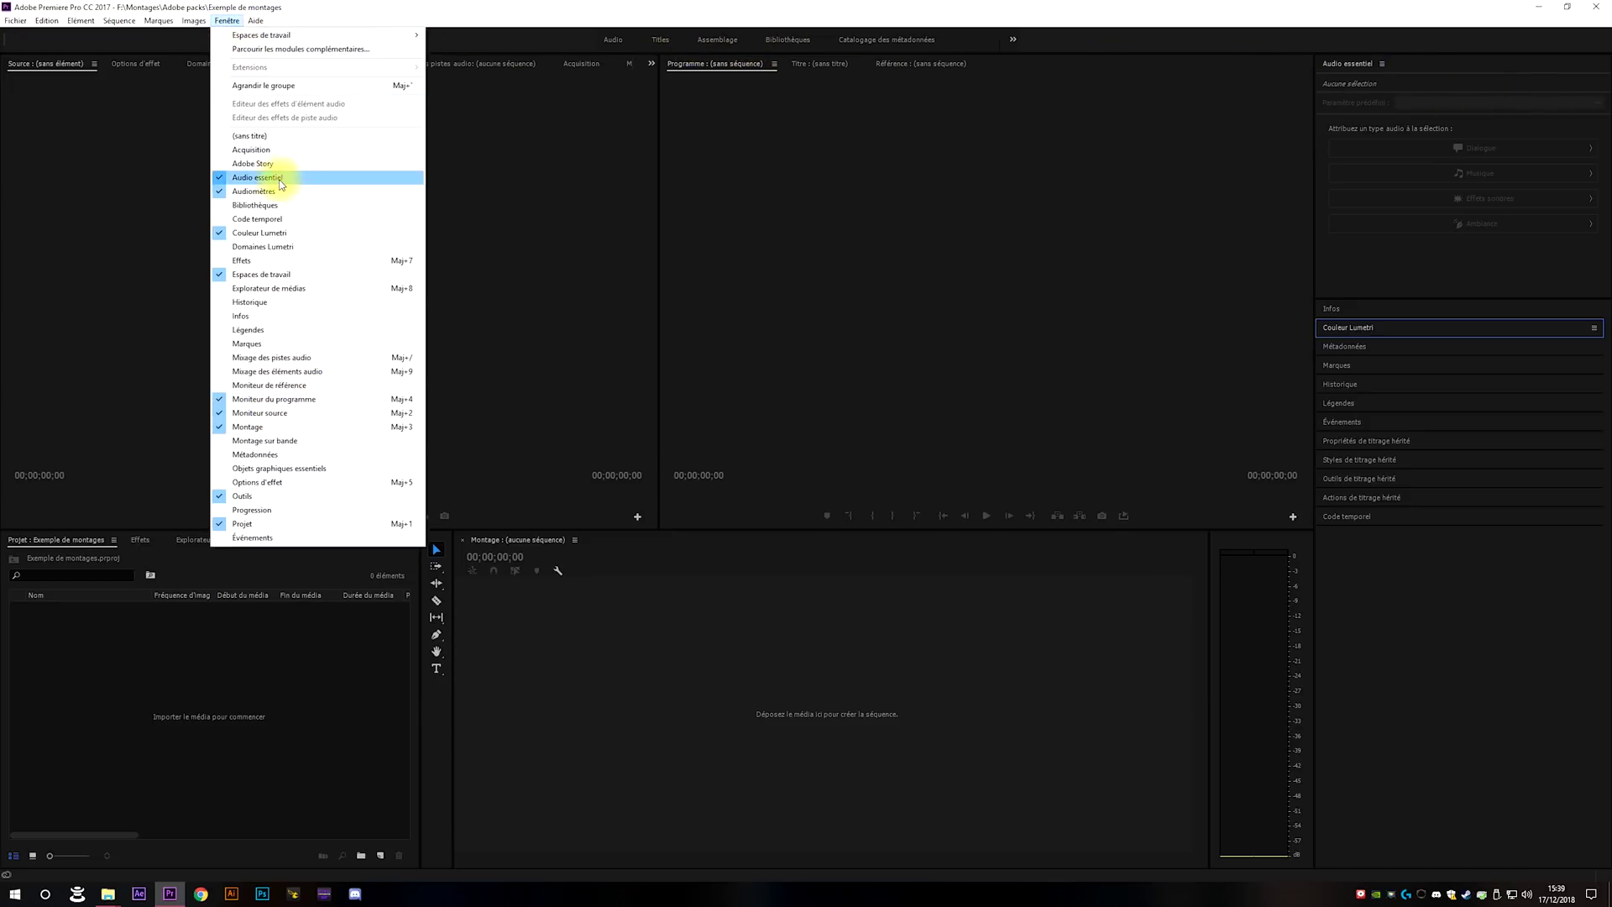
{"action": "left_click", "coordinate": [684, 14]}
{"action": "mouse_move", "coordinate": [1427, 63]}
{"action": "left_mouse_down"}
{"action": "mouse_move", "coordinate": [1209, 93]}
{"action": "mouse_move", "coordinate": [407, 62]}
{"action": "mouse_move", "coordinate": [255, 449]}
{"action": "mouse_move", "coordinate": [612, 536]}
{"action": "mouse_move", "coordinate": [1450, 58]}
{"action": "mouse_move", "coordinate": [1458, 90]}
{"action": "mouse_move", "coordinate": [1438, 65]}
{"action": "left_mouse_up"}
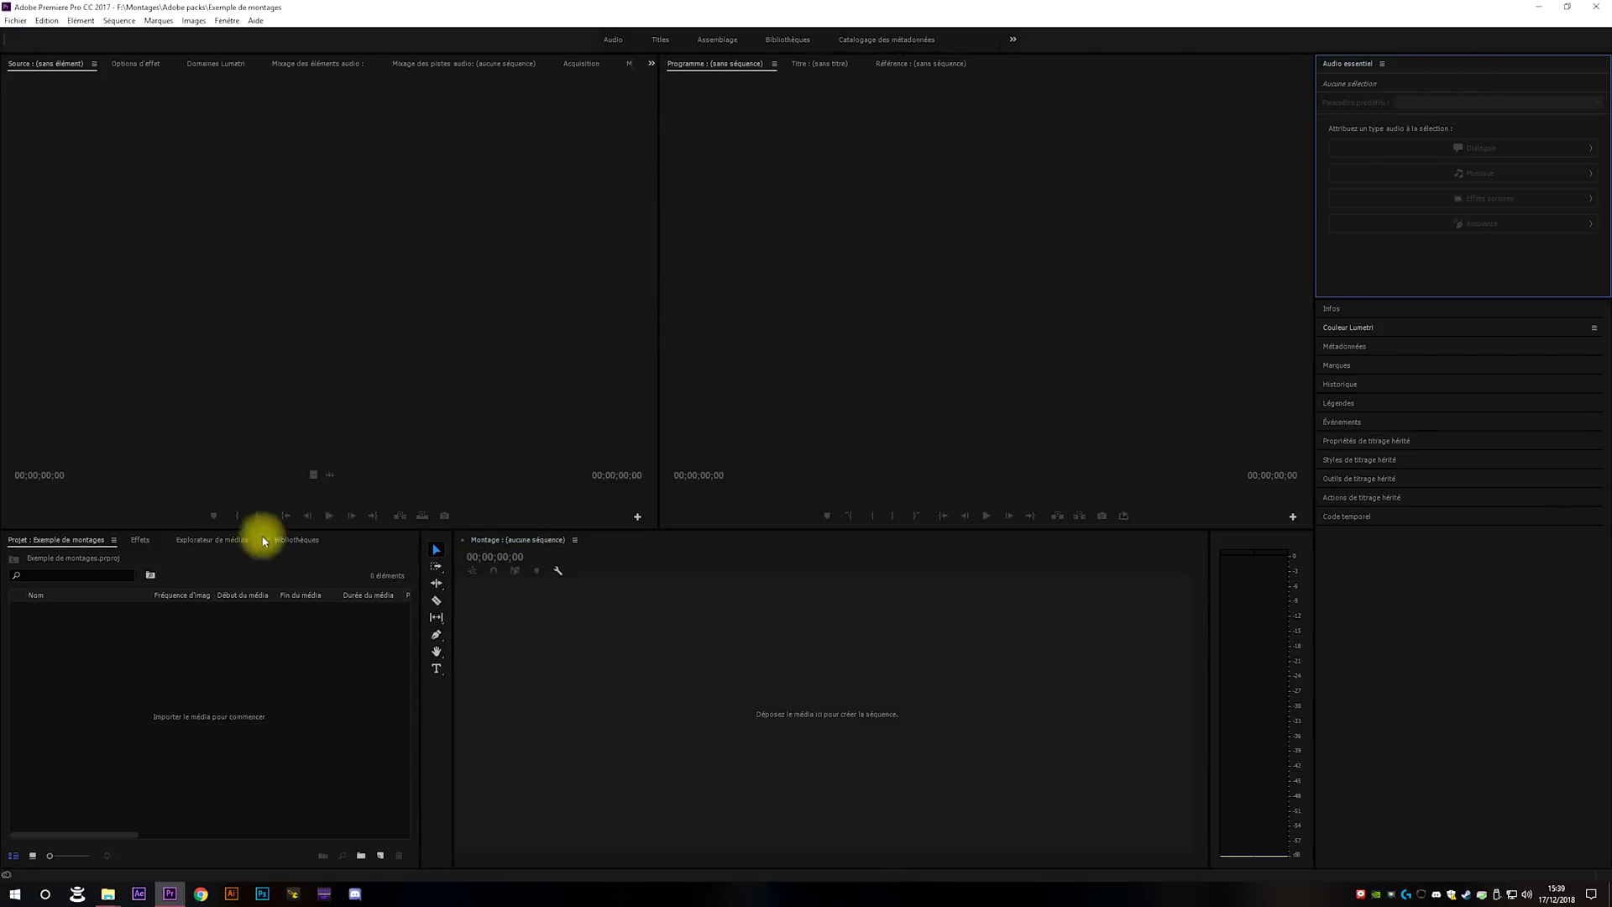
Create a bin named "Rushs" in the project.
{"action": "right_click", "coordinate": [98, 681]}
{"action": "left_click", "coordinate": [158, 709]}
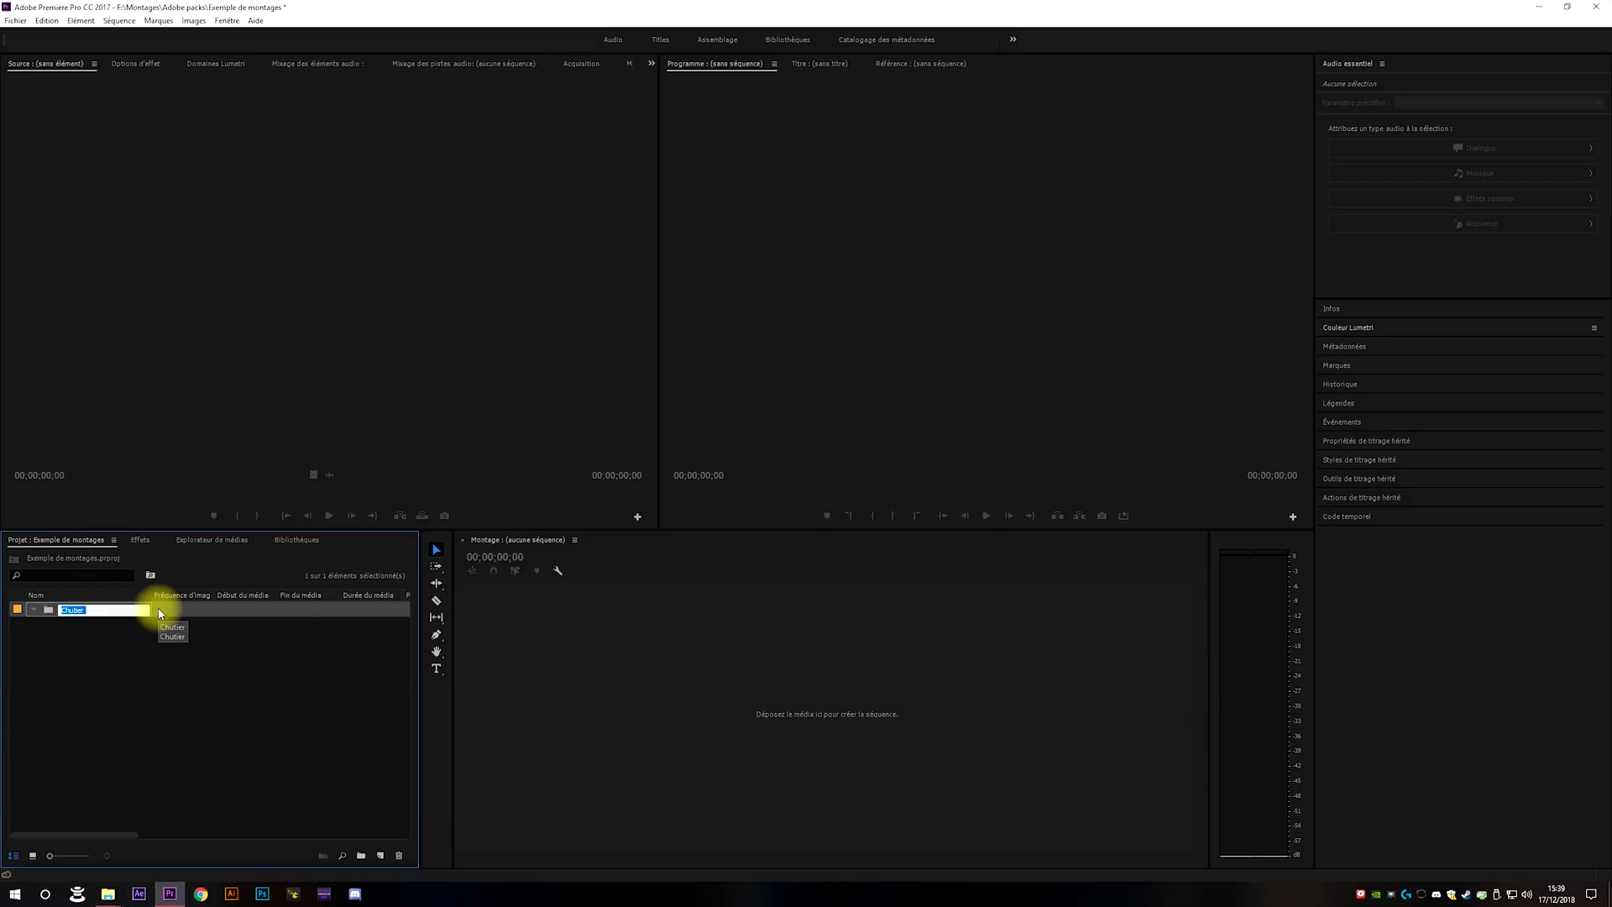
{"action": "type", "text": "Rushs"}
{"action": "left_click", "coordinate": [159, 608]}
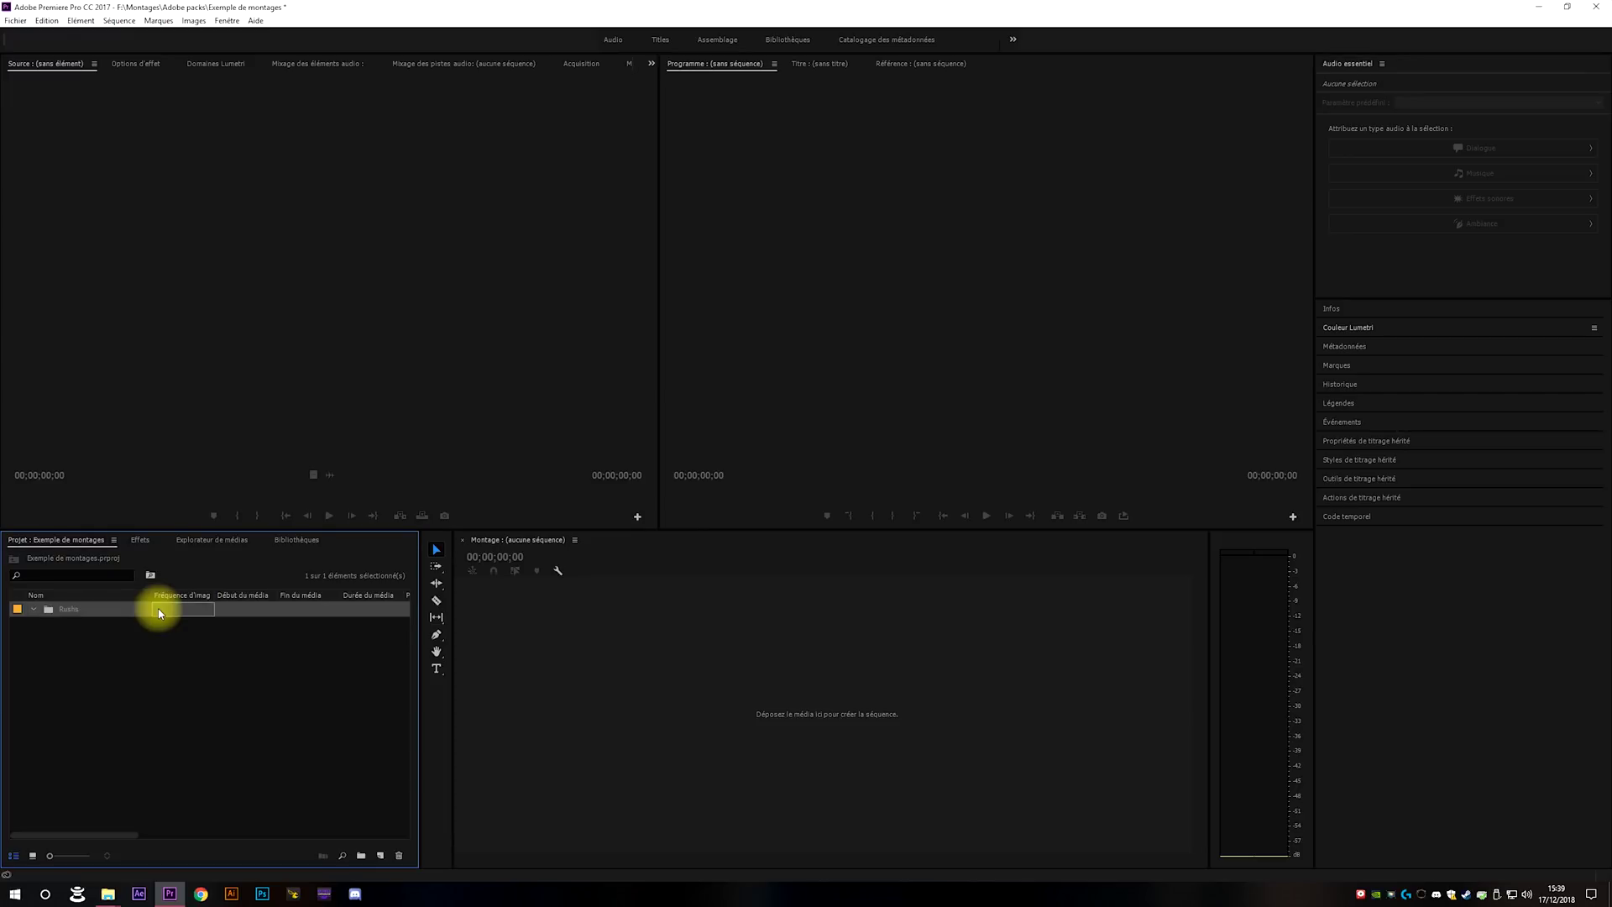
Add a second bin named "Photos" at the project's root level.
{"action": "right_click", "coordinate": [107, 653]}
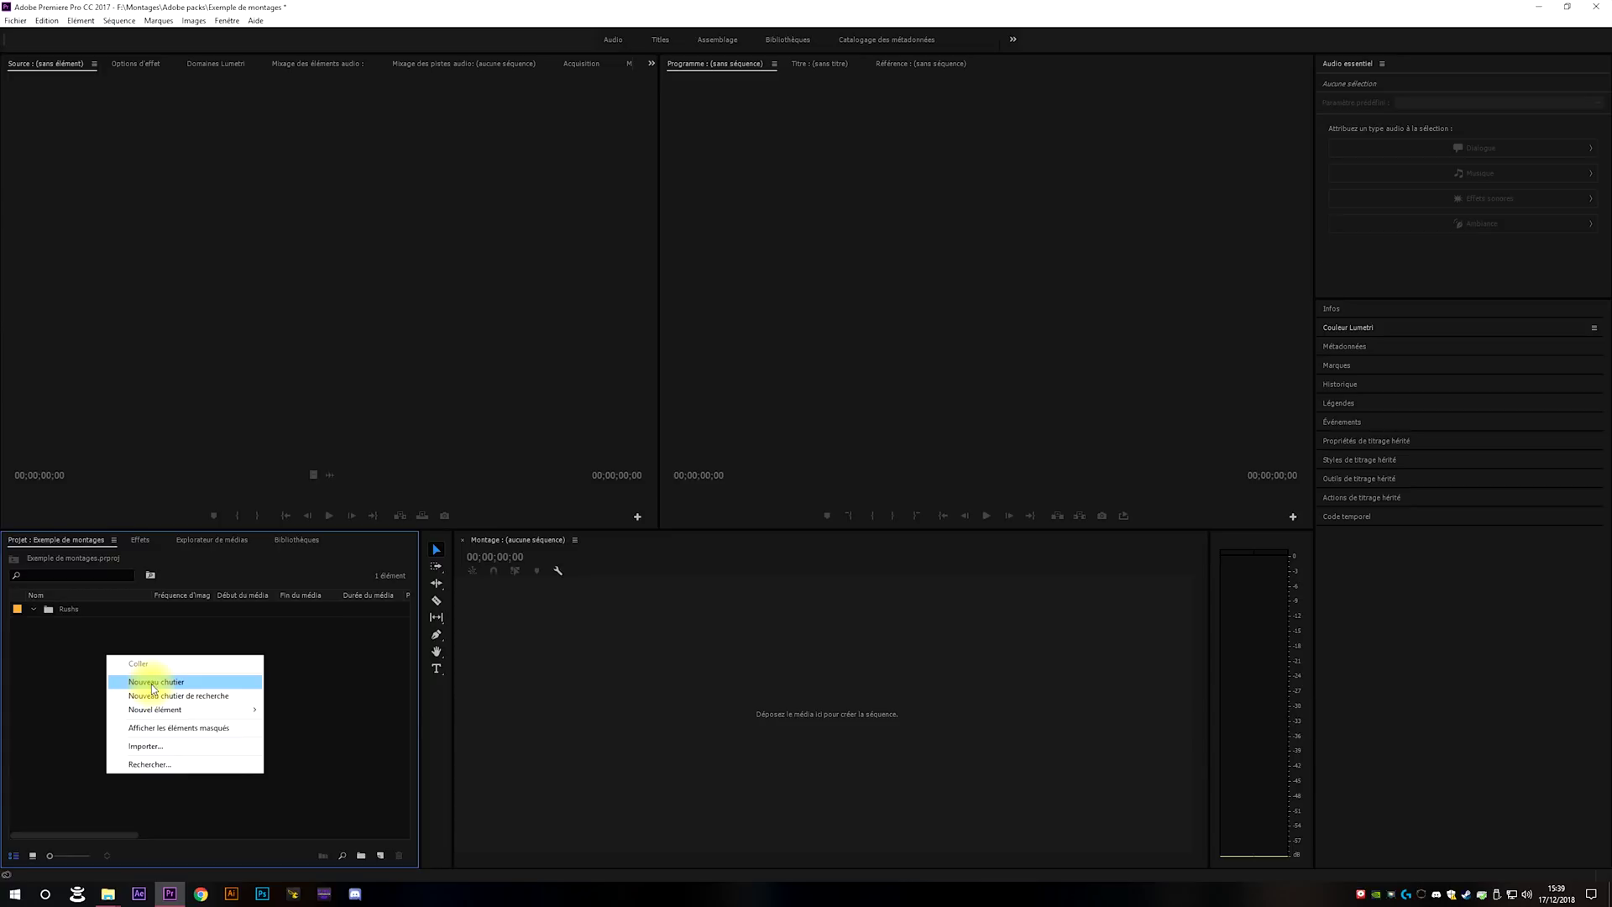
{"action": "left_click", "coordinate": [154, 681]}
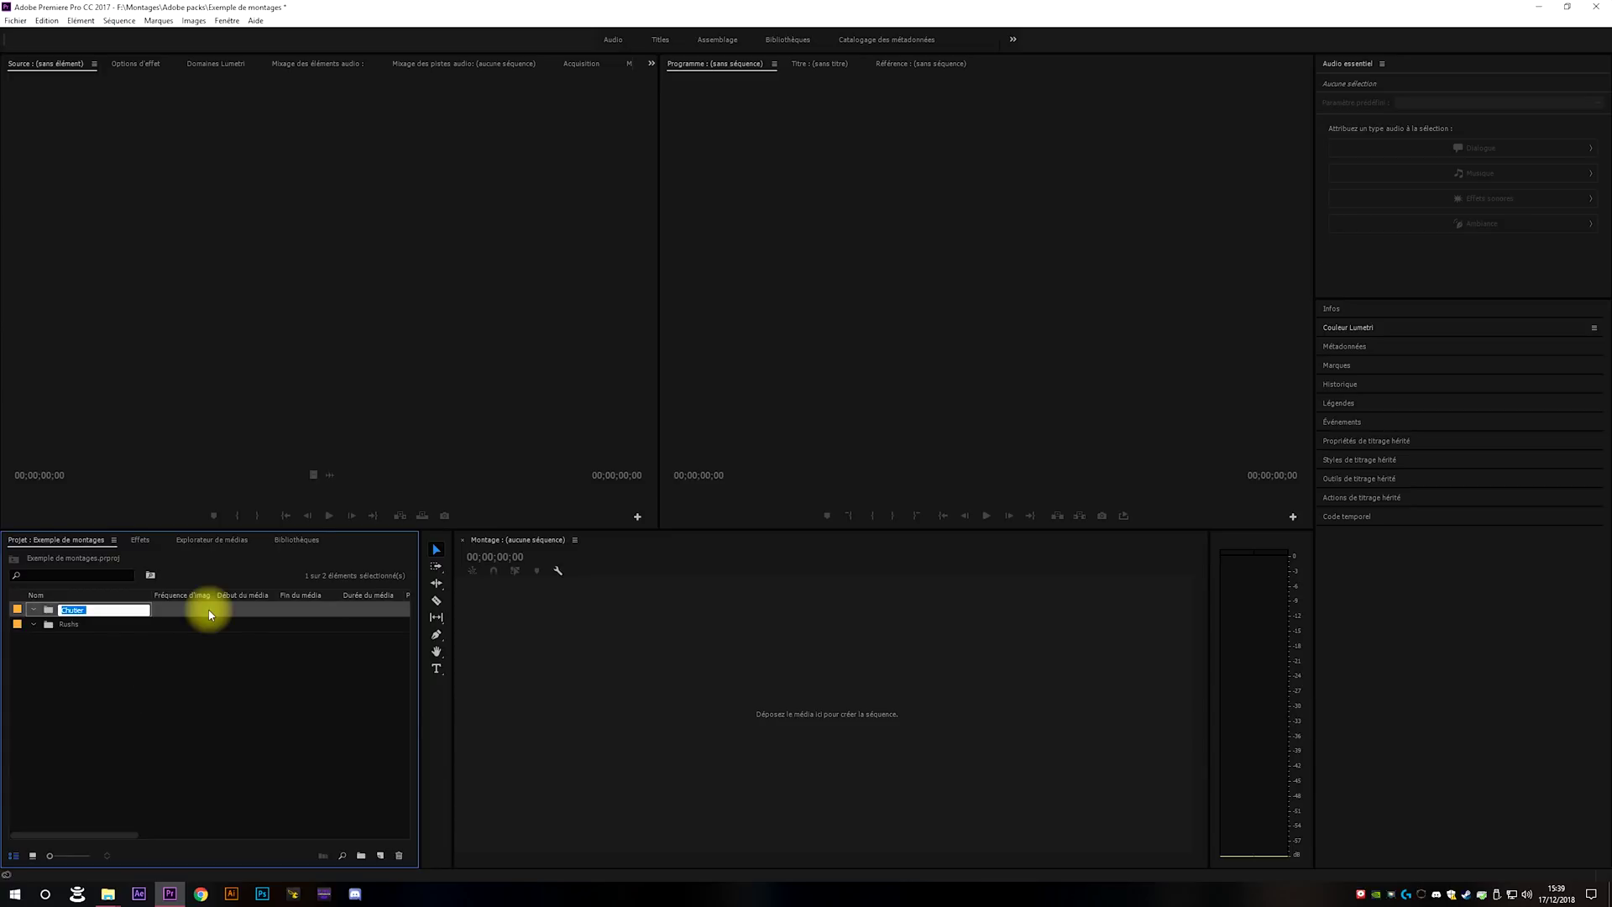
{"action": "type", "text": "Photos"}
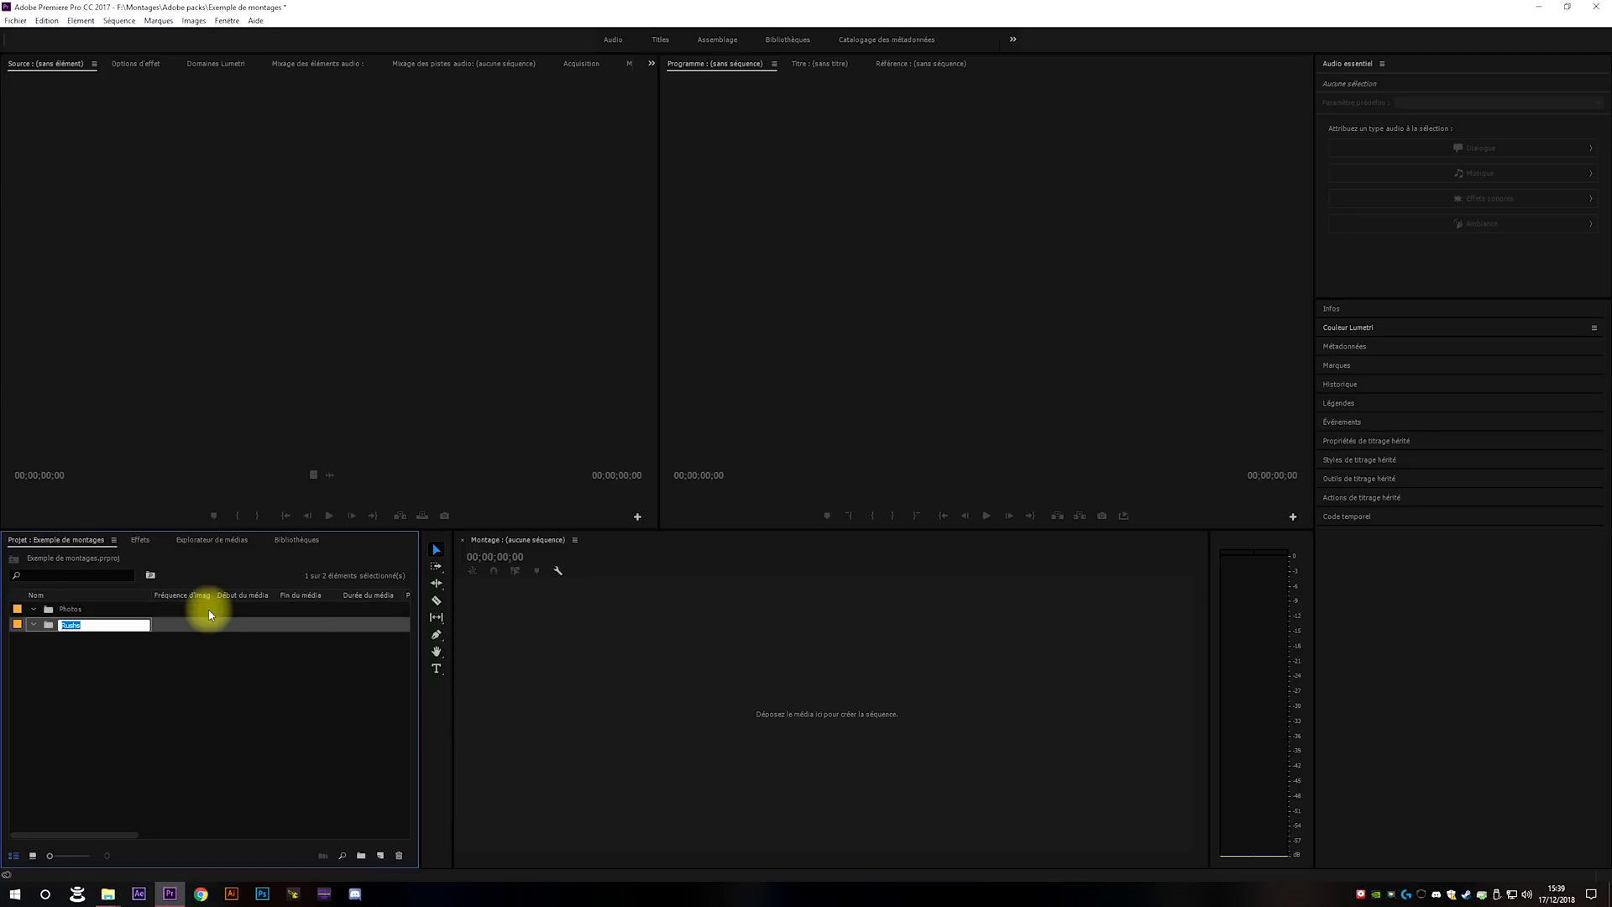
{"action": "left_click", "coordinate": [126, 732]}
Add a third bin named "Audio" at the project's root level.
{"action": "right_click", "coordinate": [98, 669]}
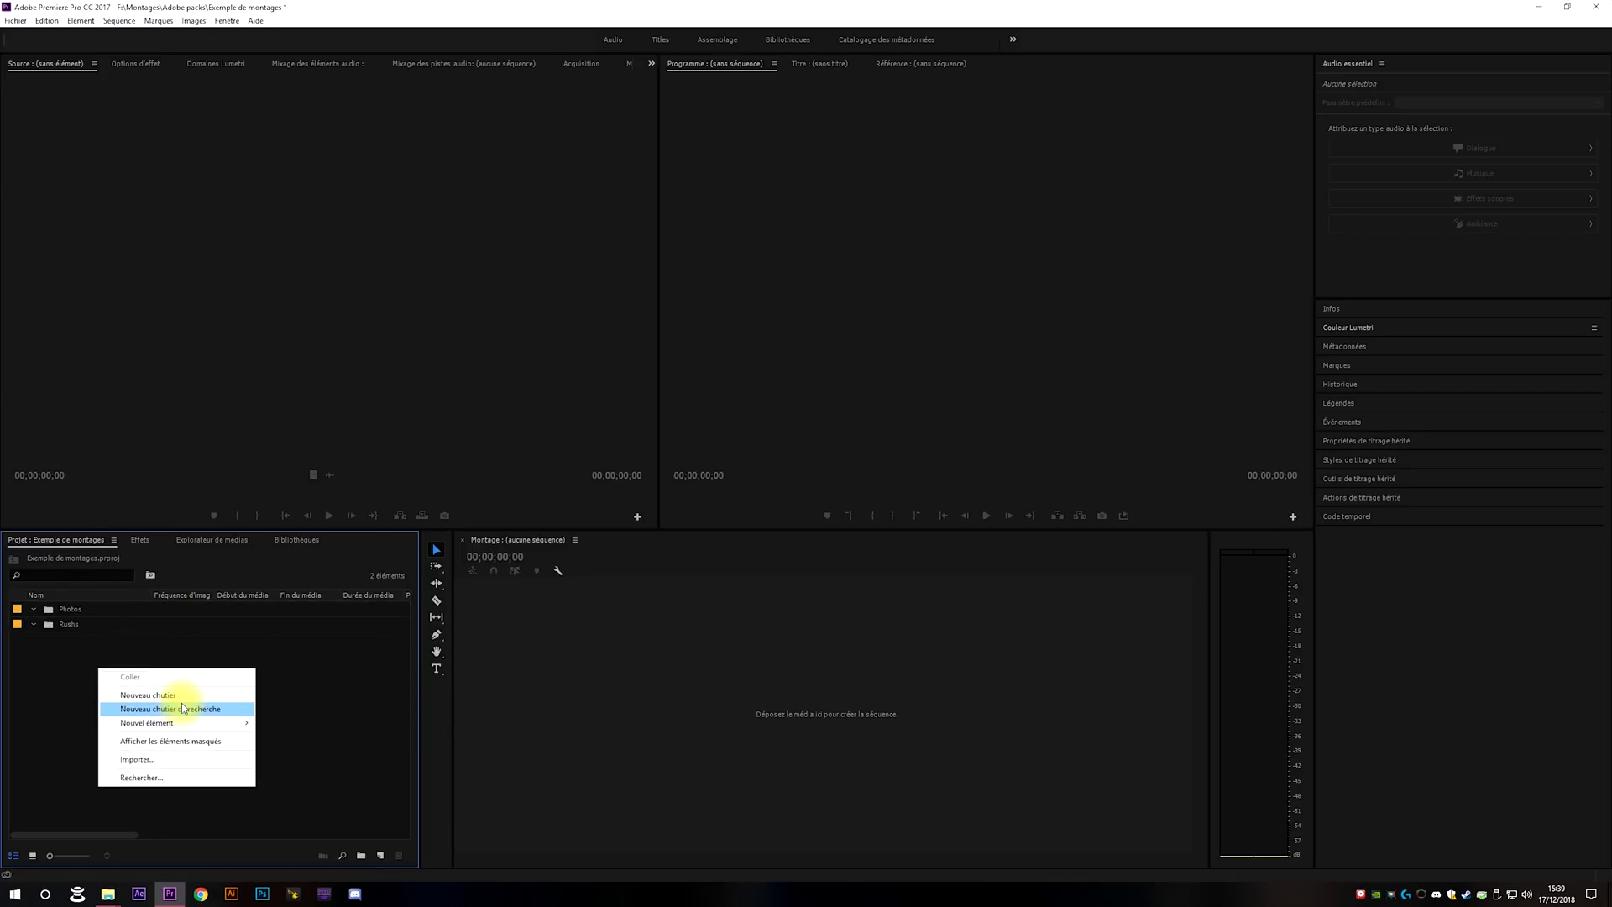
{"action": "left_click", "coordinate": [179, 693]}
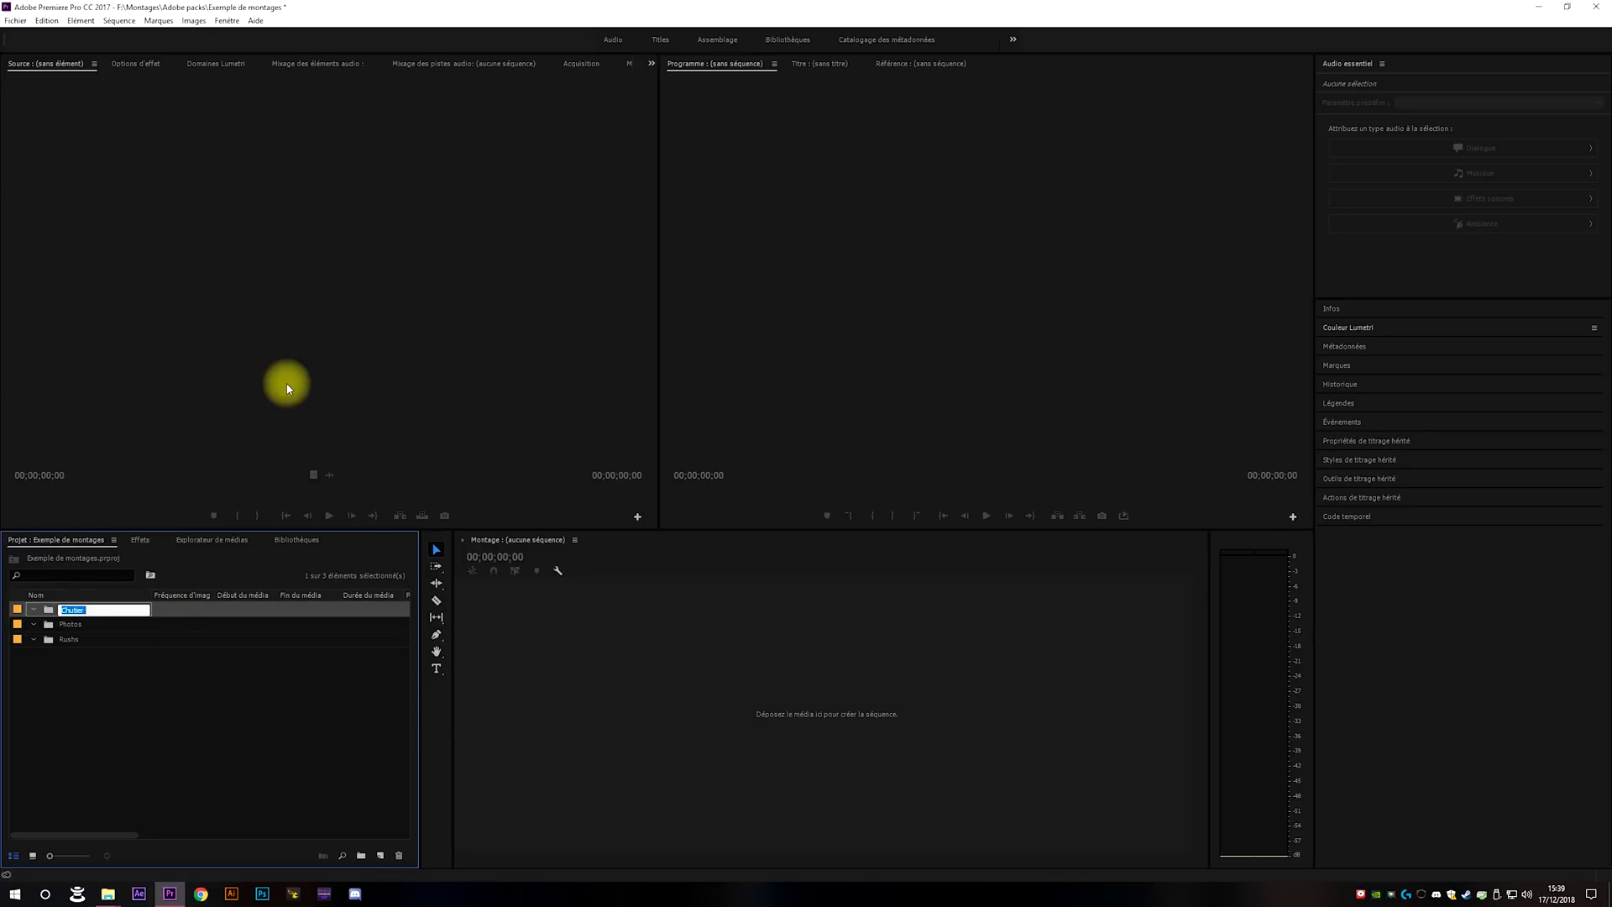
{"action": "type", "text": "Audio"}
{"action": "key", "text": "Tab"}
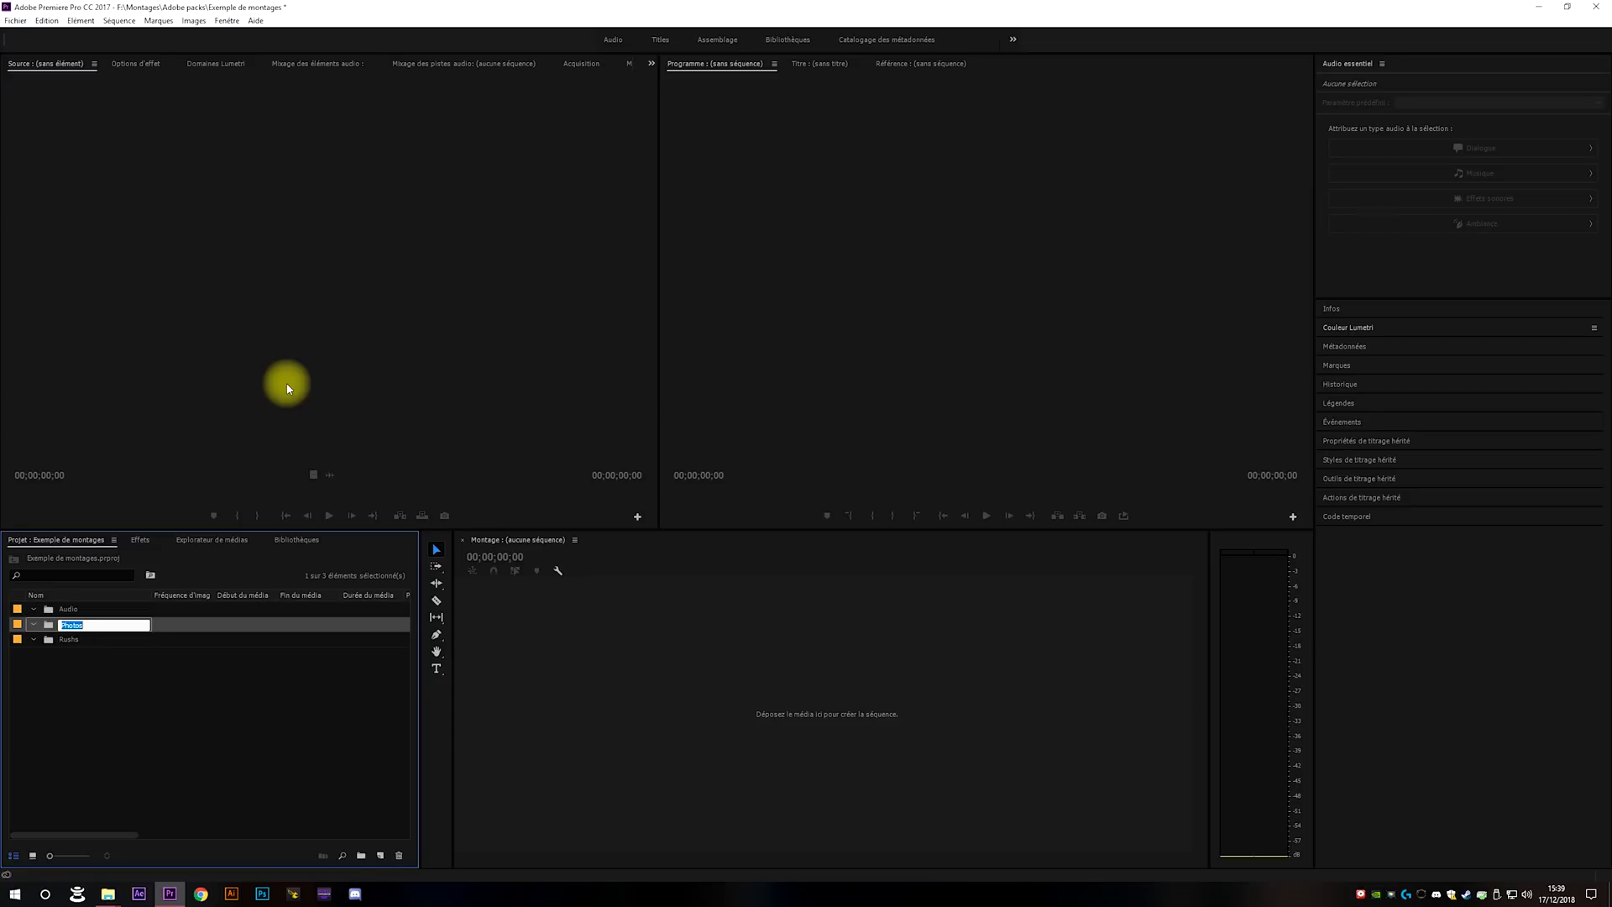
{"action": "left_click", "coordinate": [38, 697]}
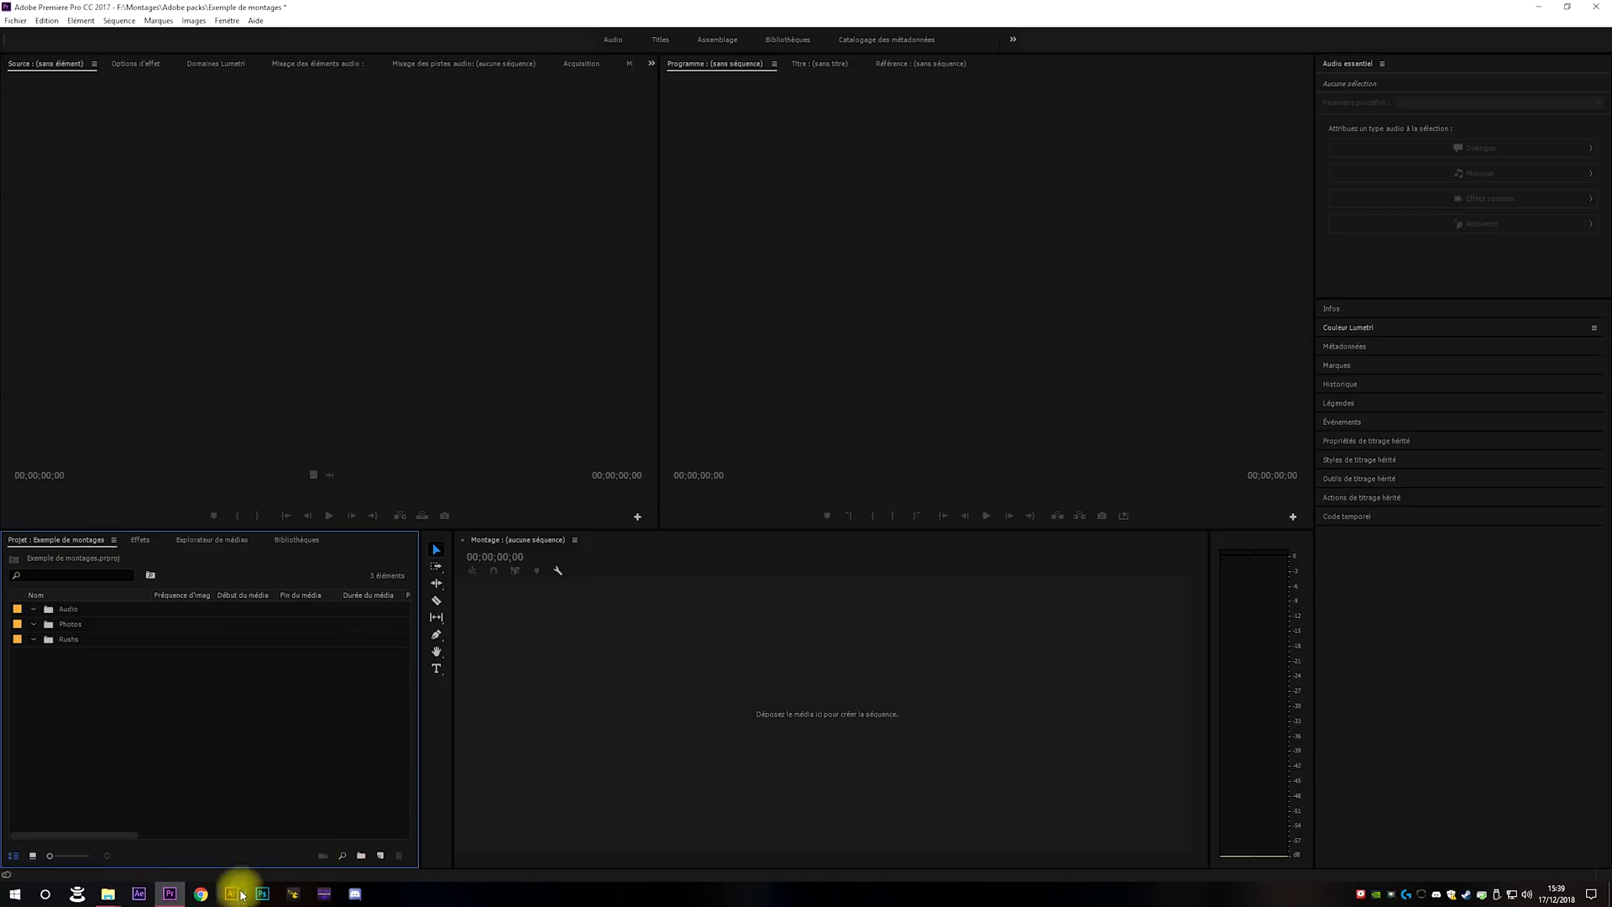
Switch to the Sons folder in File Explorer and import the "Alone A Chill Mix" music file into the Audio bin.
{"action": "mouse_move", "coordinate": [114, 895]}
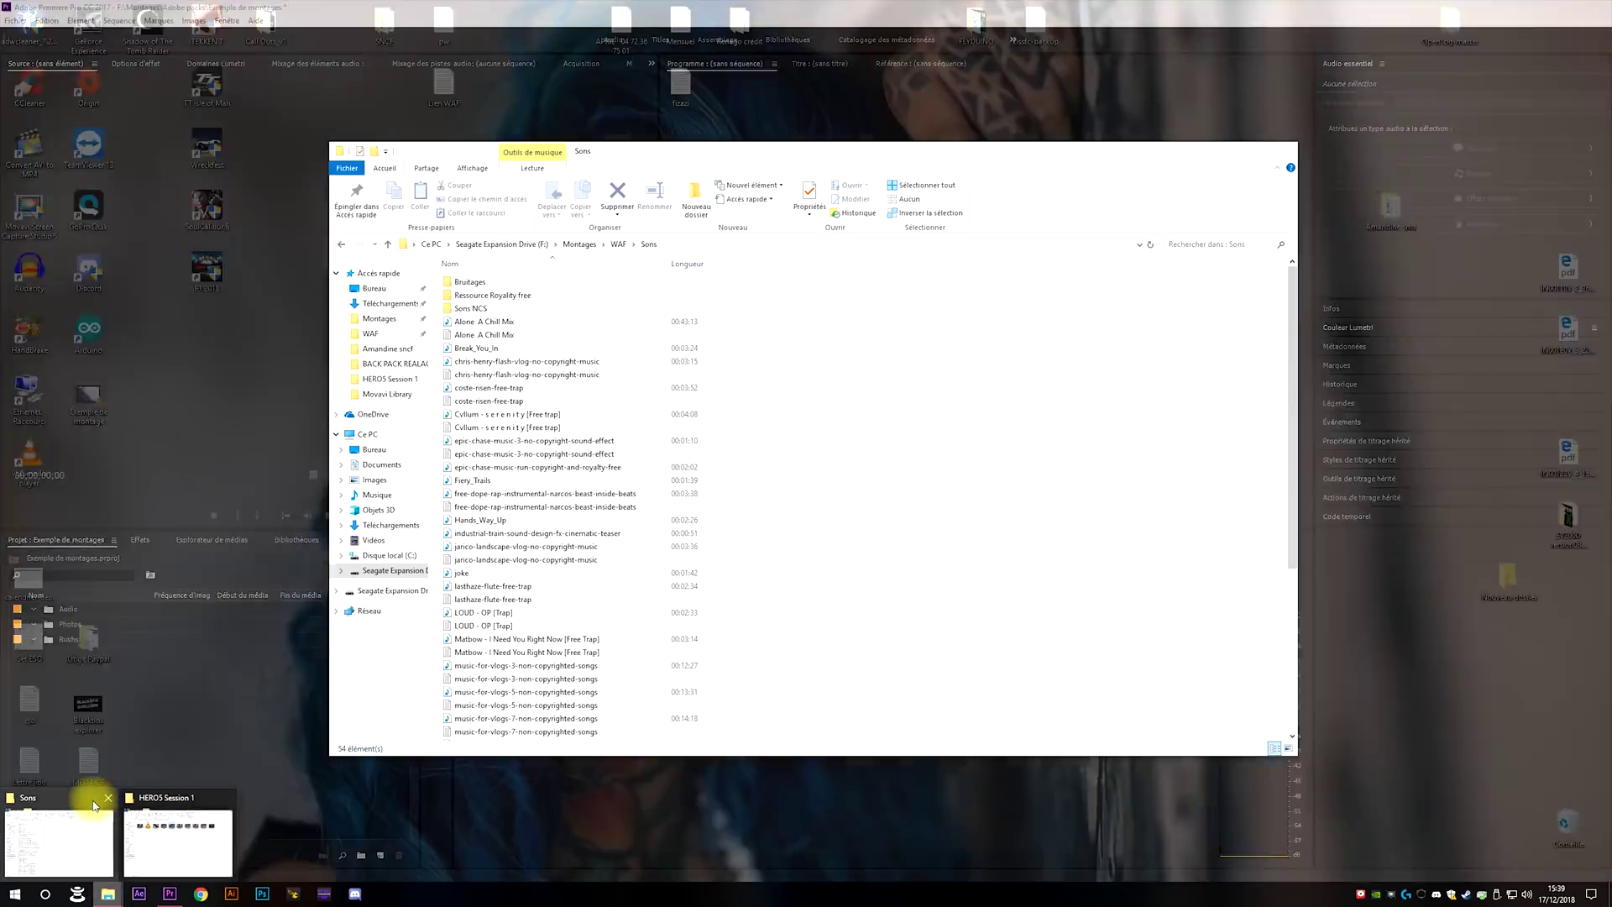
{"action": "left_click", "coordinate": [95, 806]}
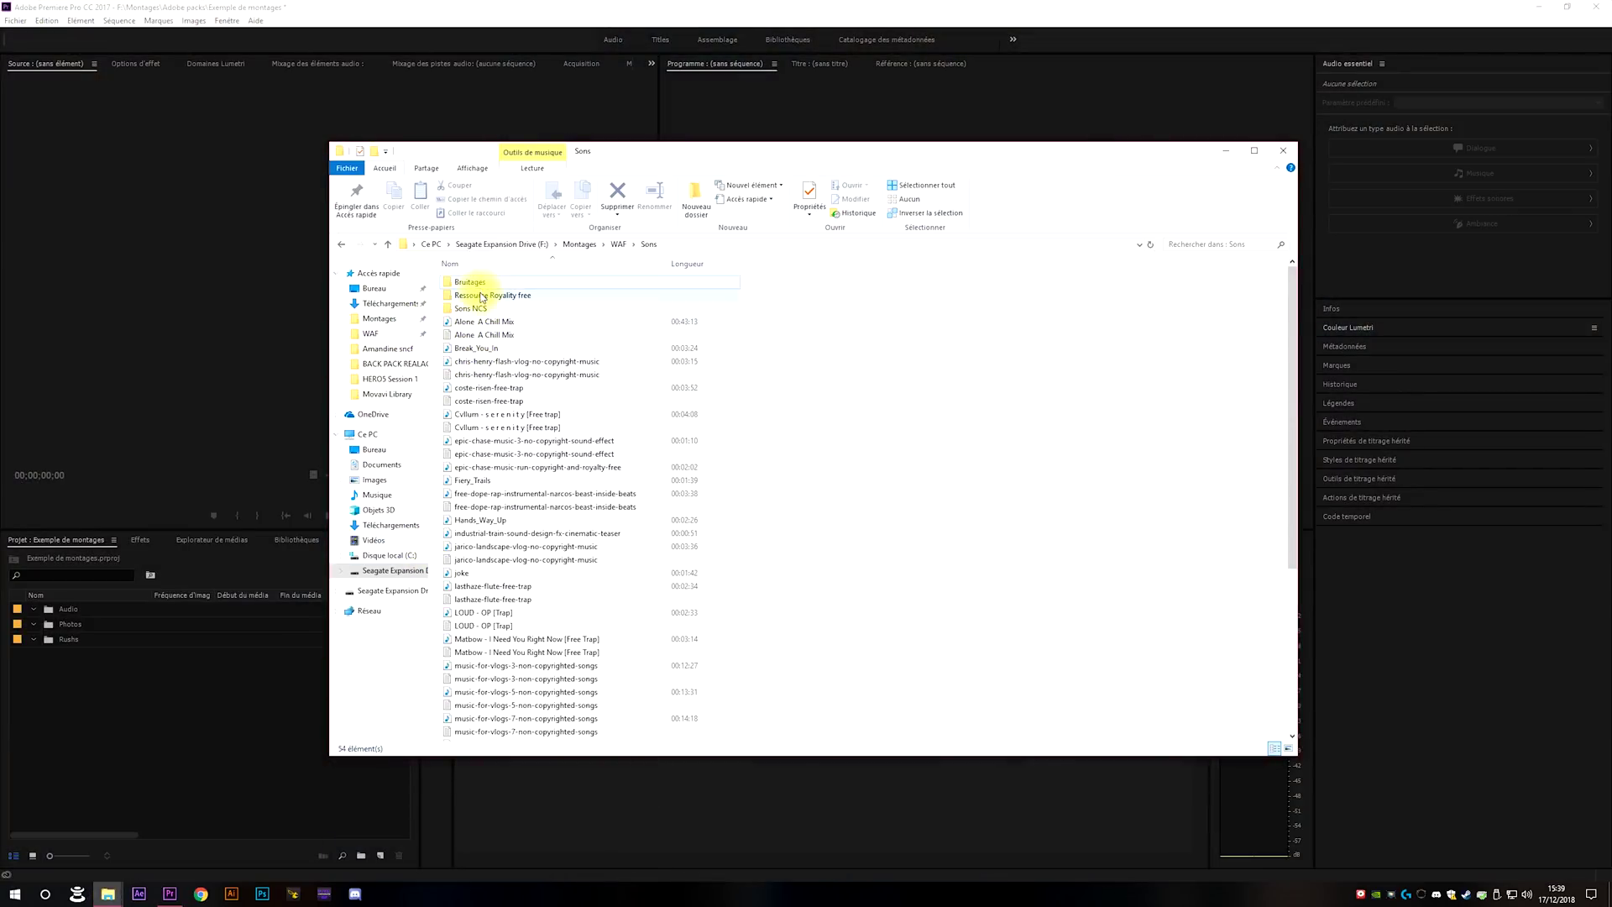
{"action": "left_click_drag", "start_coordinate": [464, 324], "coordinate": [115, 594]}
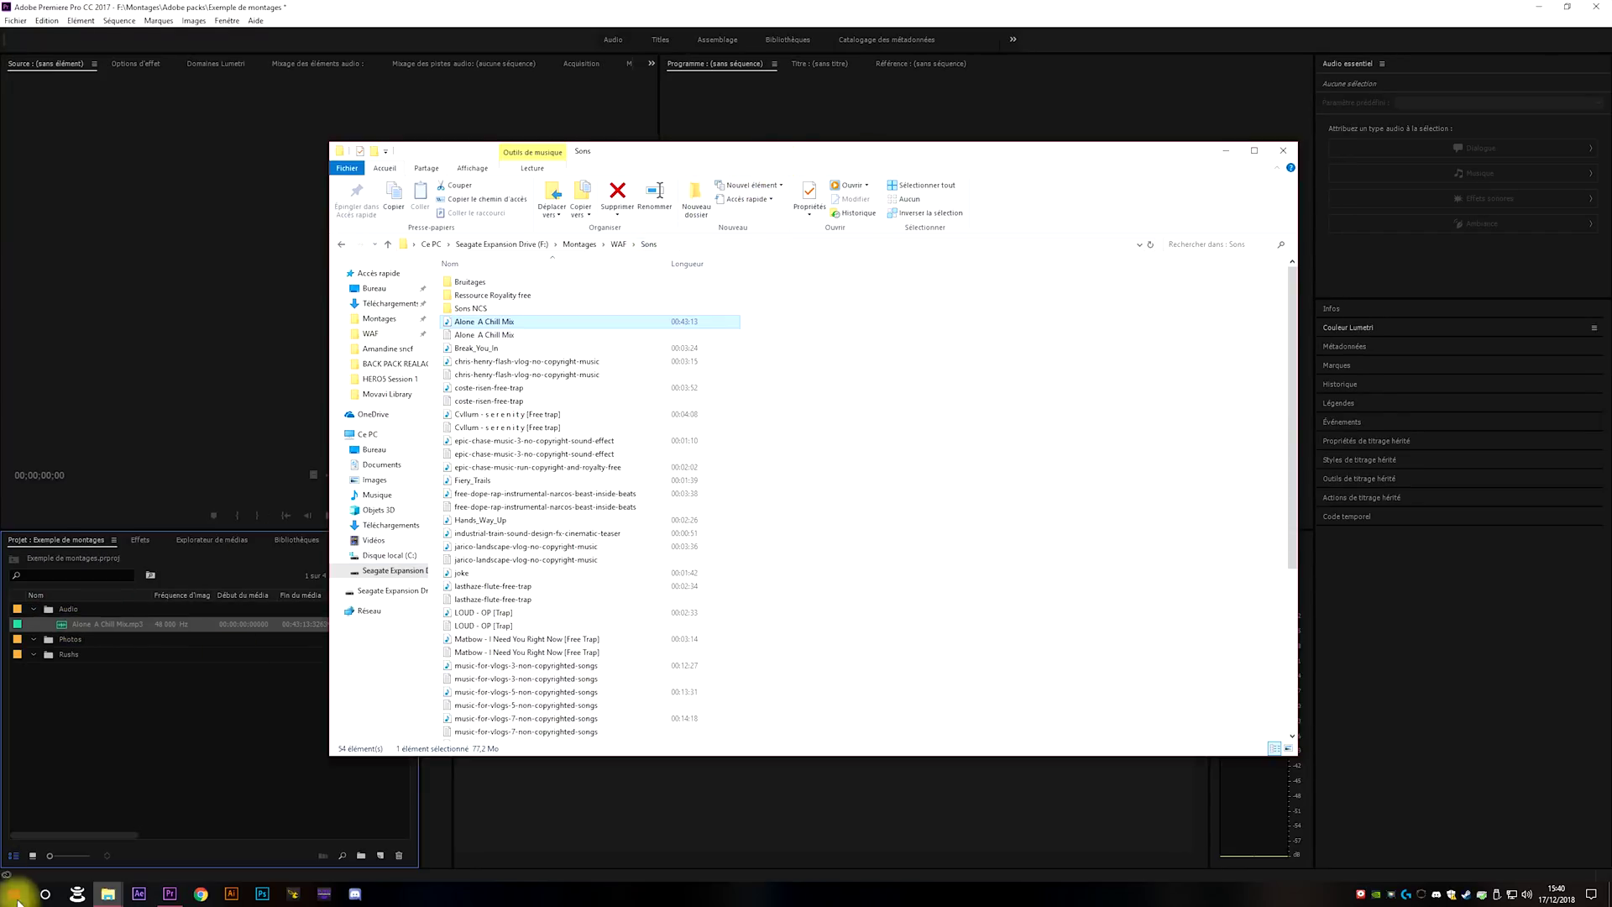
Import the video clips GOPR0893 from the HERO5 Session 1 folder and GOPR0900 from the GOPRO folder into the Rushs bin.
{"action": "left_click", "coordinate": [108, 893]}
{"action": "left_click", "coordinate": [168, 855]}
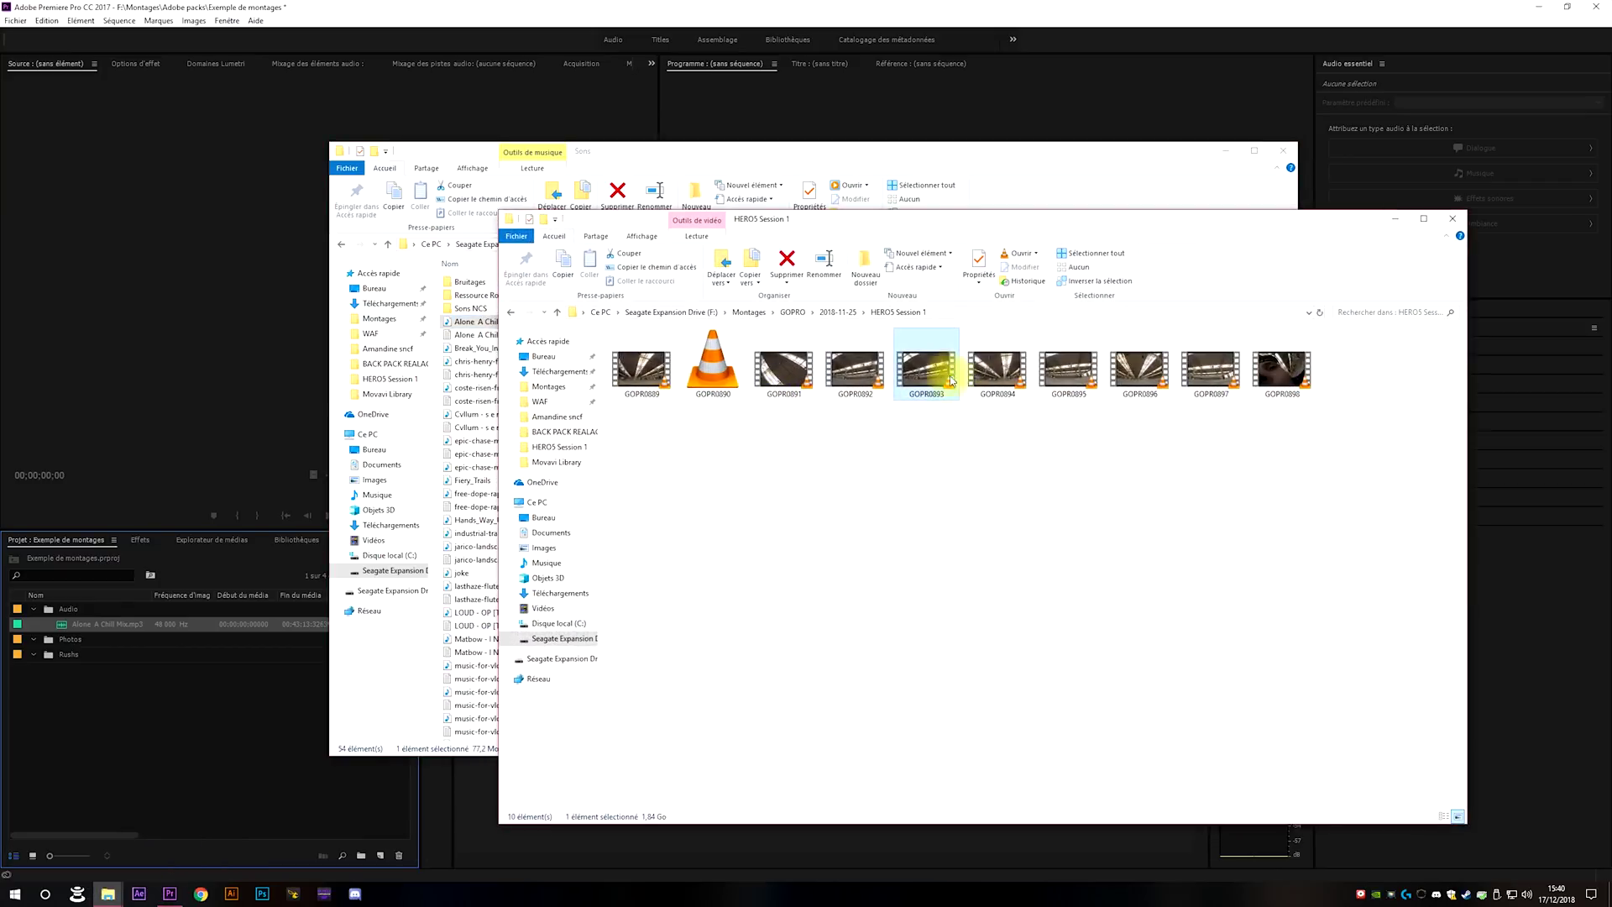
{"action": "left_click_drag", "start_coordinate": [923, 369], "coordinate": [72, 650]}
{"action": "left_click", "coordinate": [838, 311]}
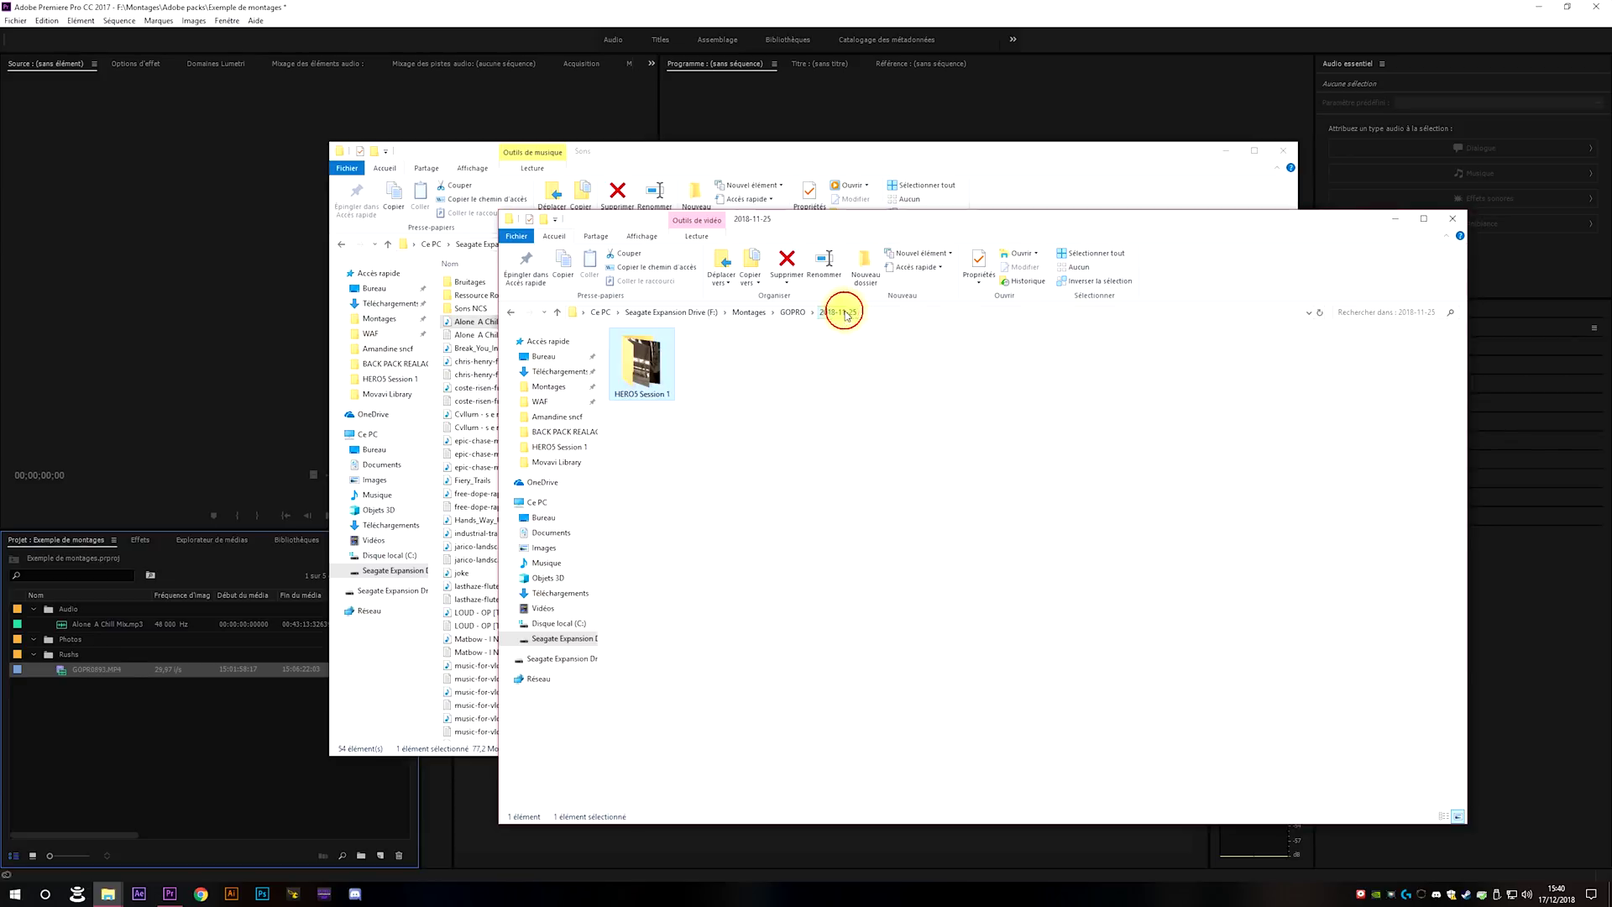
{"action": "left_click", "coordinate": [791, 312]}
{"action": "left_click_drag", "start_coordinate": [923, 370], "coordinate": [80, 657]}
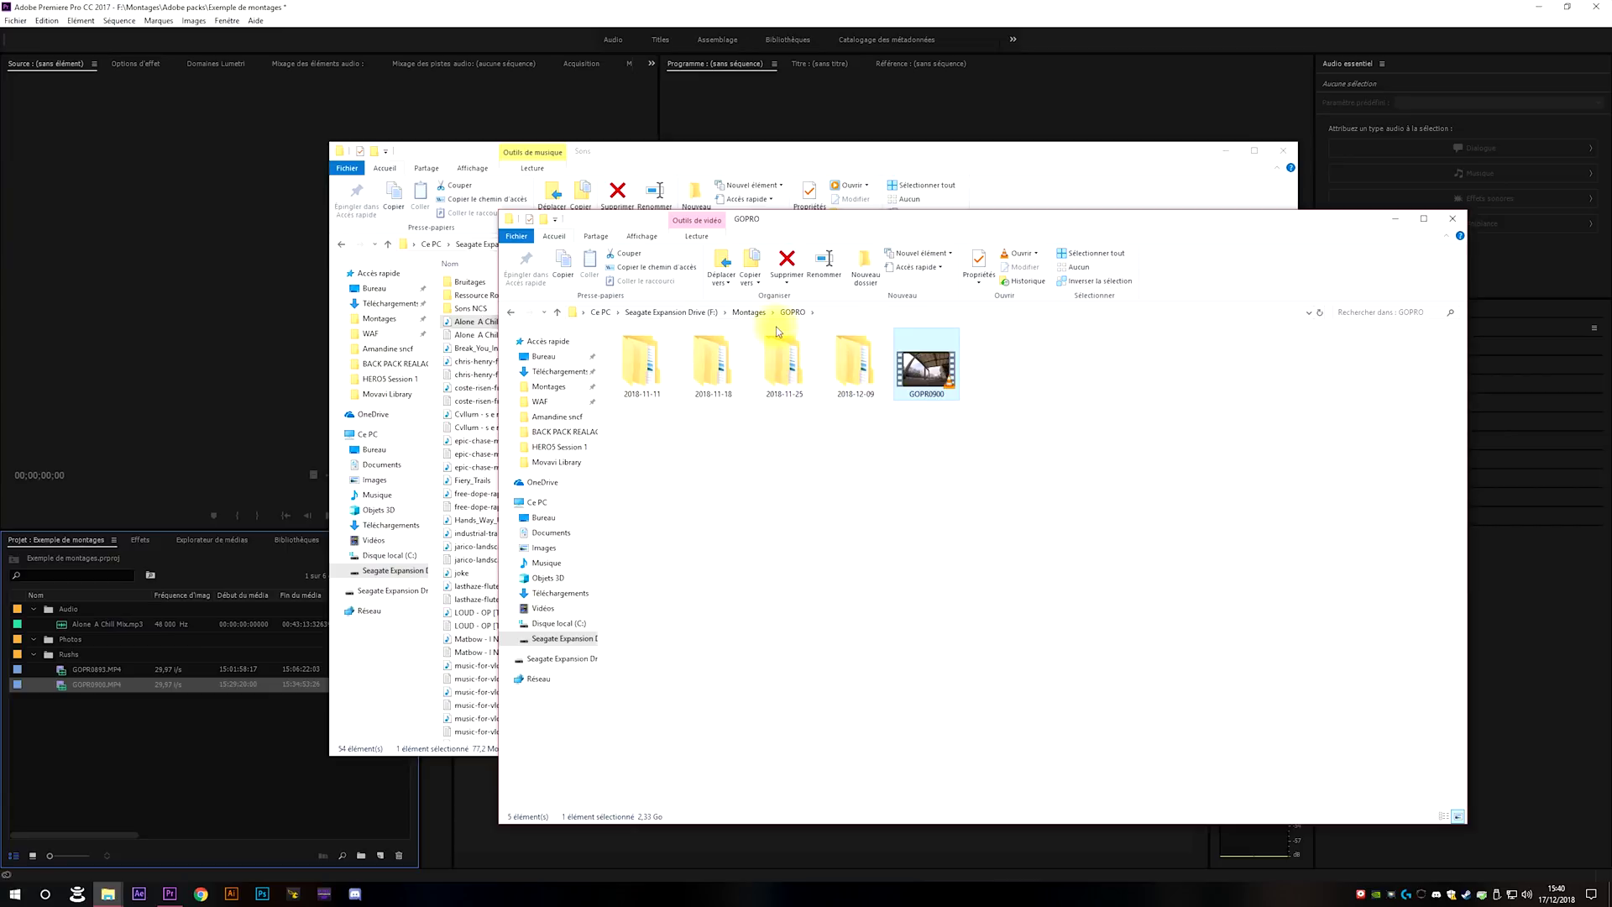
Import the "WAF QNNK VIDEO 9%" image from the Logos folder inside Montages > WAF into the Photos bin, and return to Premiere Pro.
{"action": "left_click", "coordinate": [742, 312]}
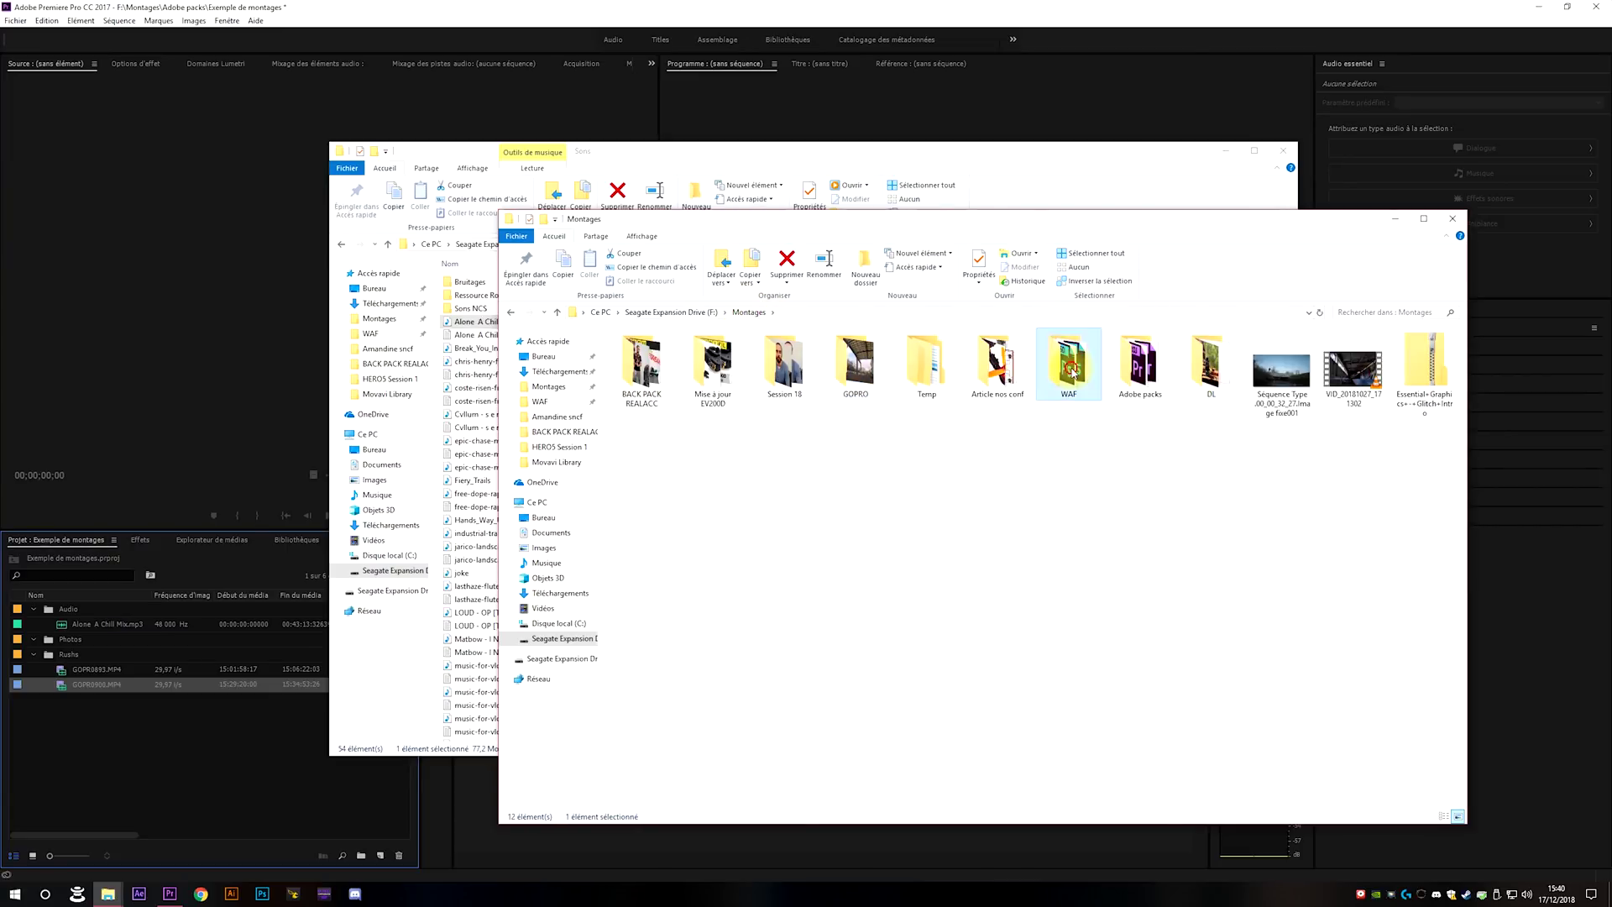
{"action": "double_click", "coordinate": [1068, 363]}
{"action": "double_click", "coordinate": [869, 357]}
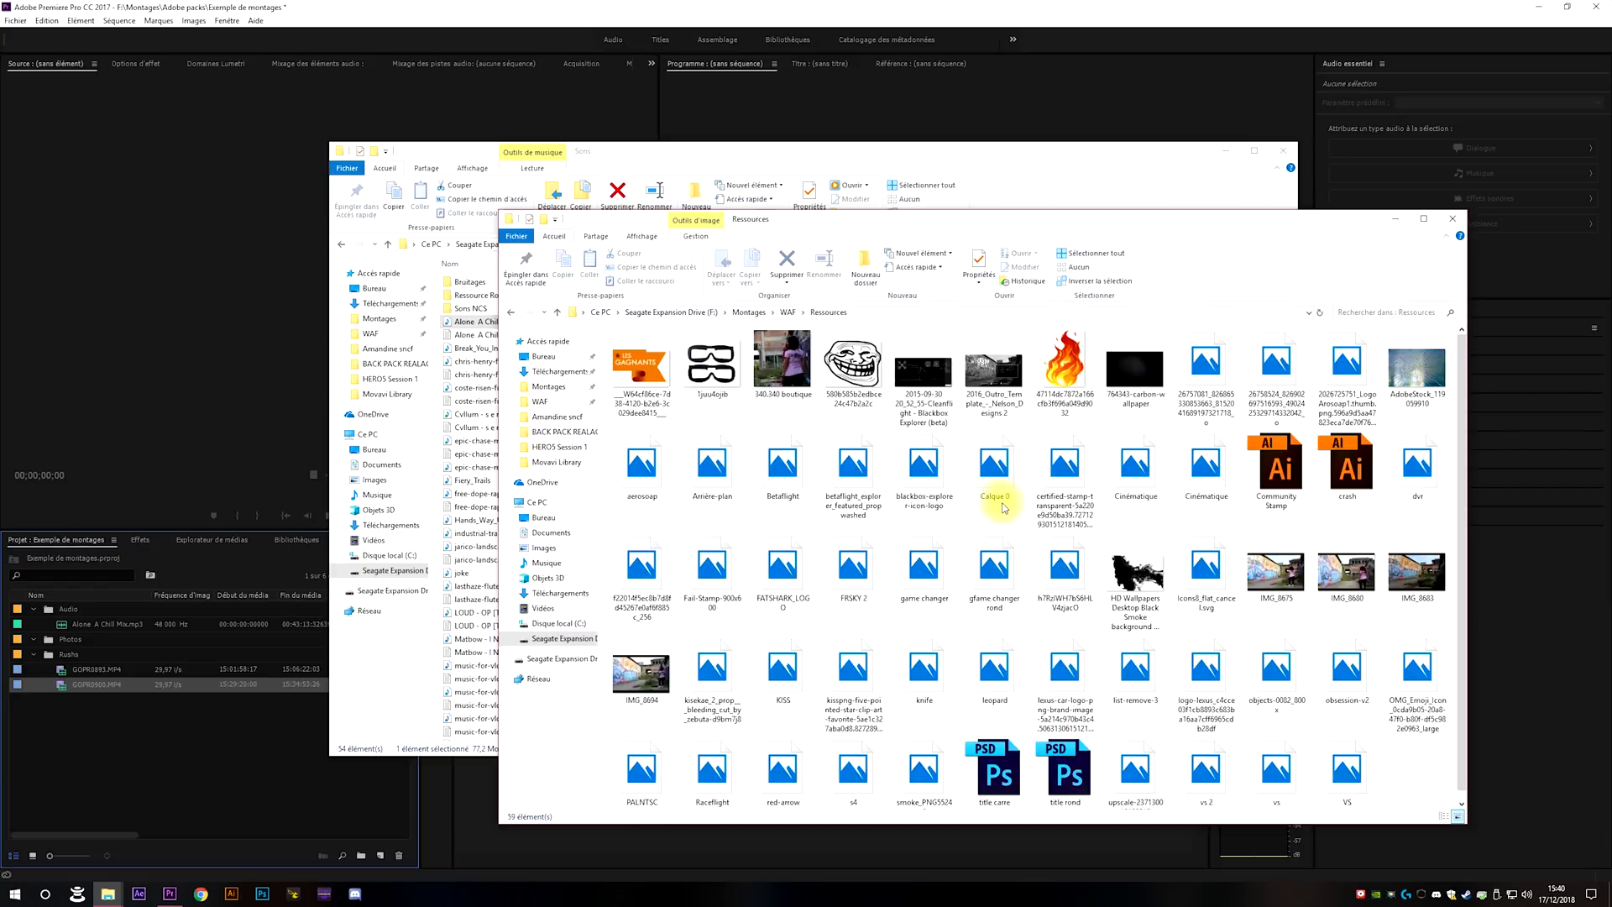
{"action": "left_click", "coordinate": [521, 312]}
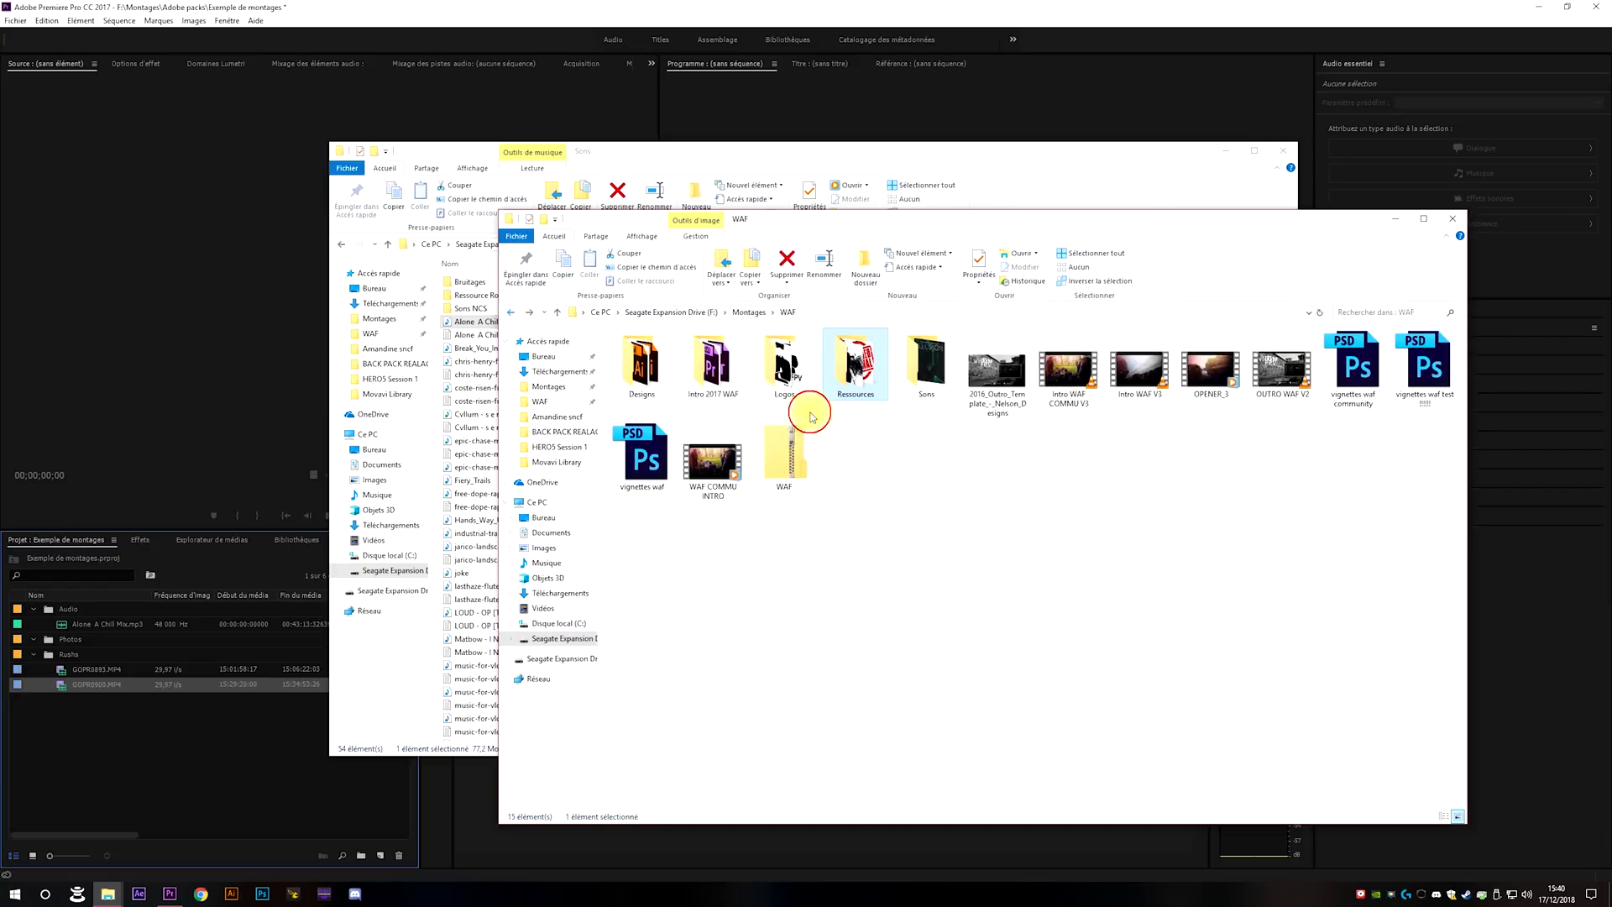
{"action": "double_click", "coordinate": [783, 361]}
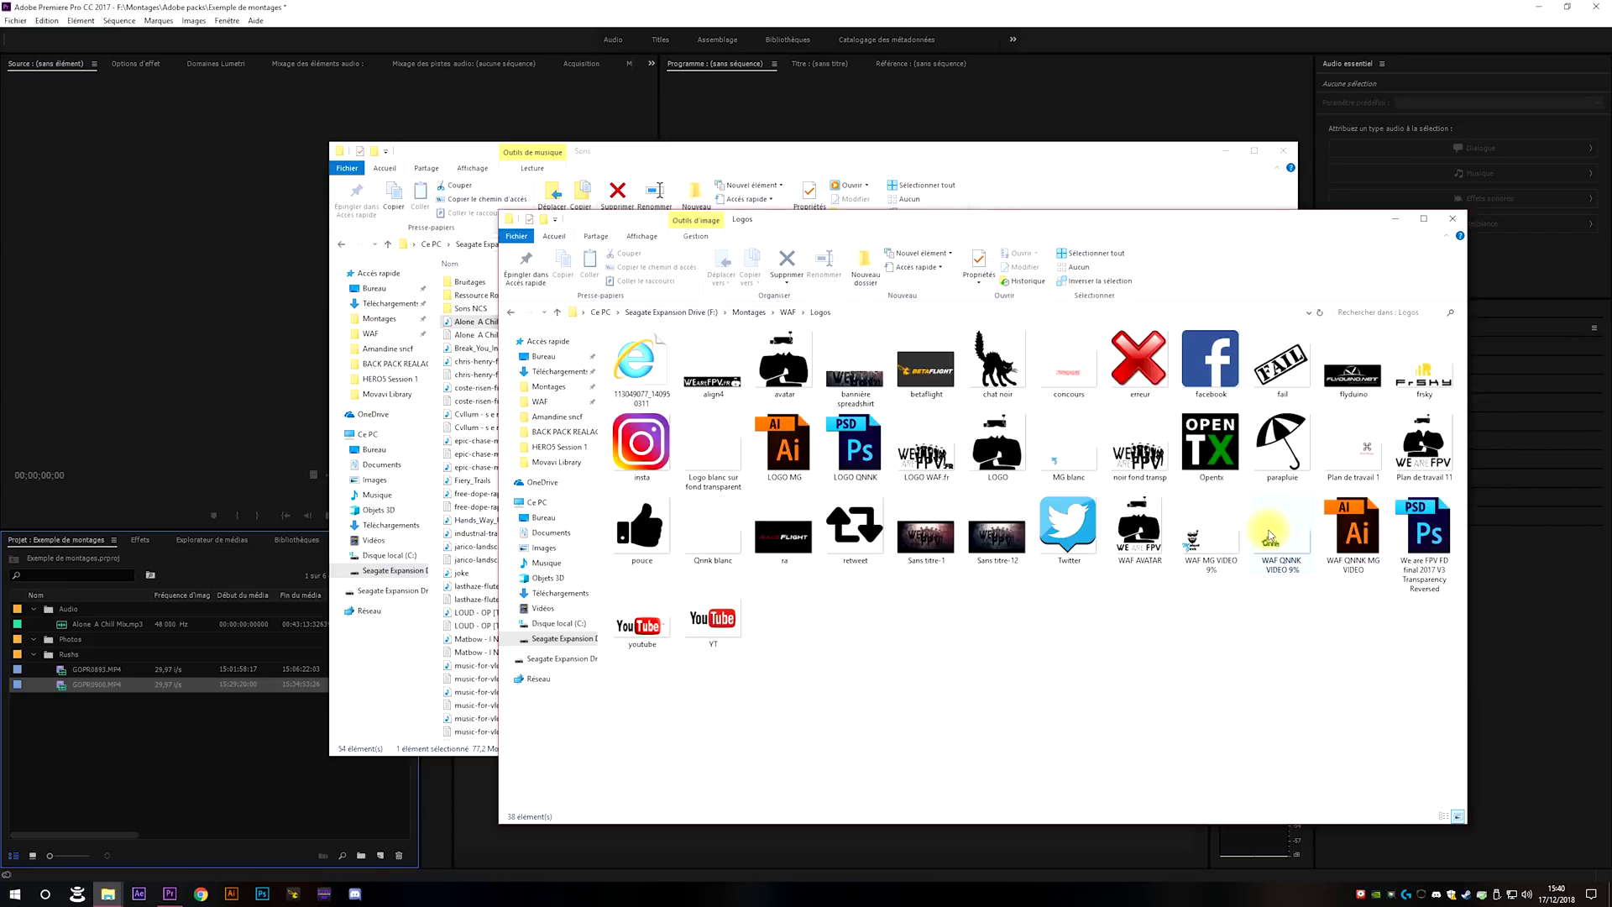
{"action": "left_click_drag", "start_coordinate": [1270, 538], "coordinate": [74, 639]}
{"action": "left_click", "coordinate": [210, 759]}
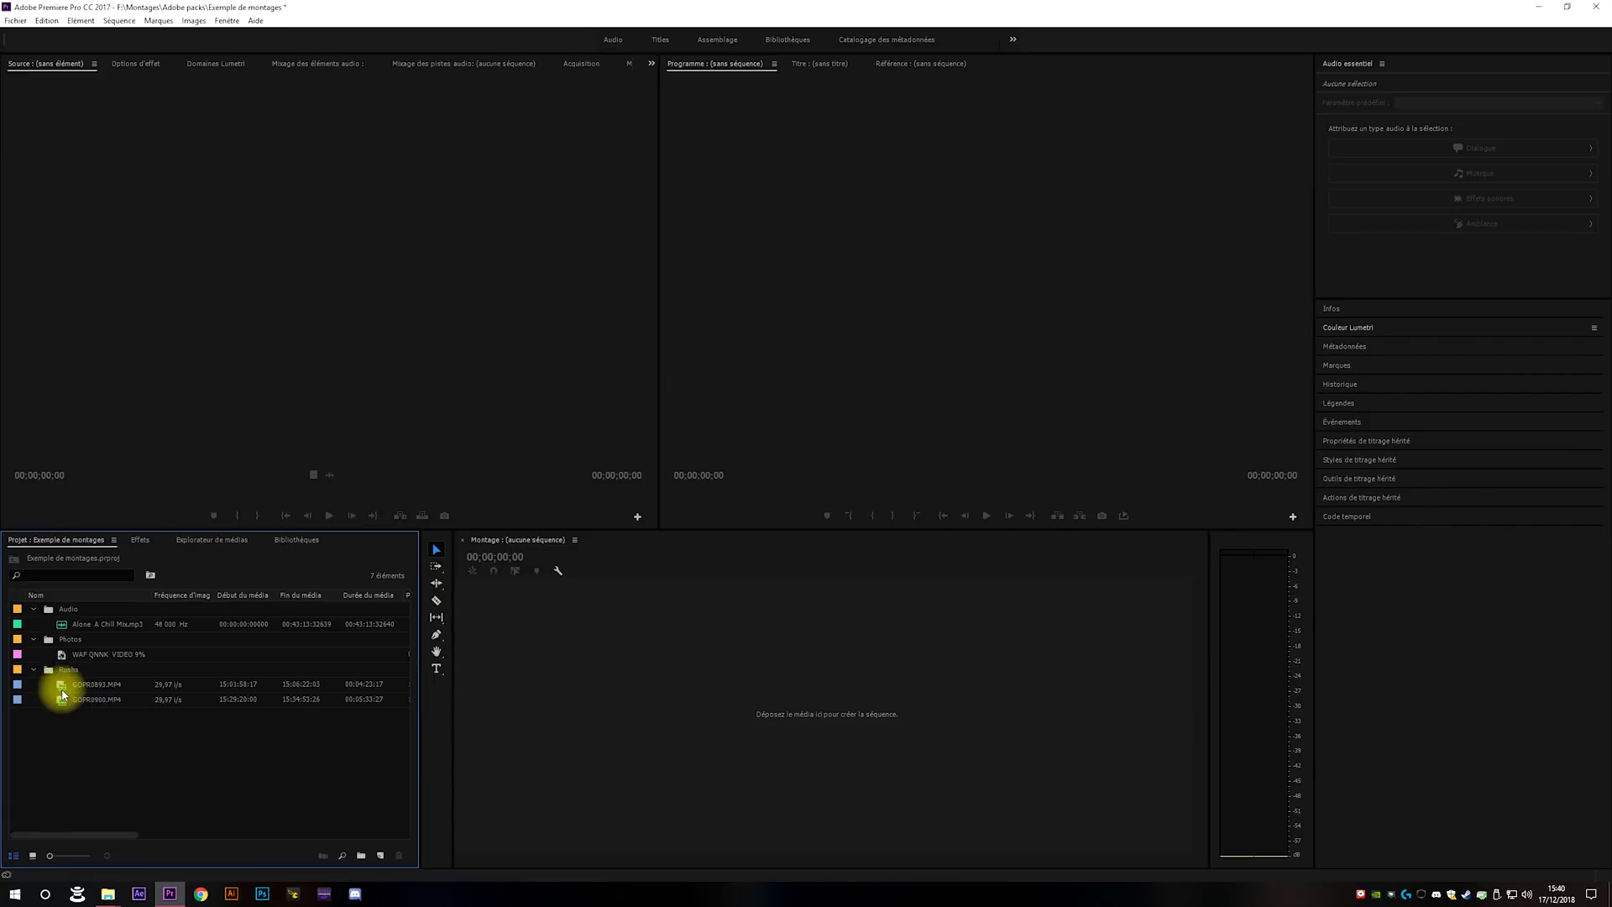
Open GOPR0900 in the Source monitor and mark its in point at 15:29:49:02 and its out point at 15:33:57:03.
{"action": "double_click", "coordinate": [64, 700]}
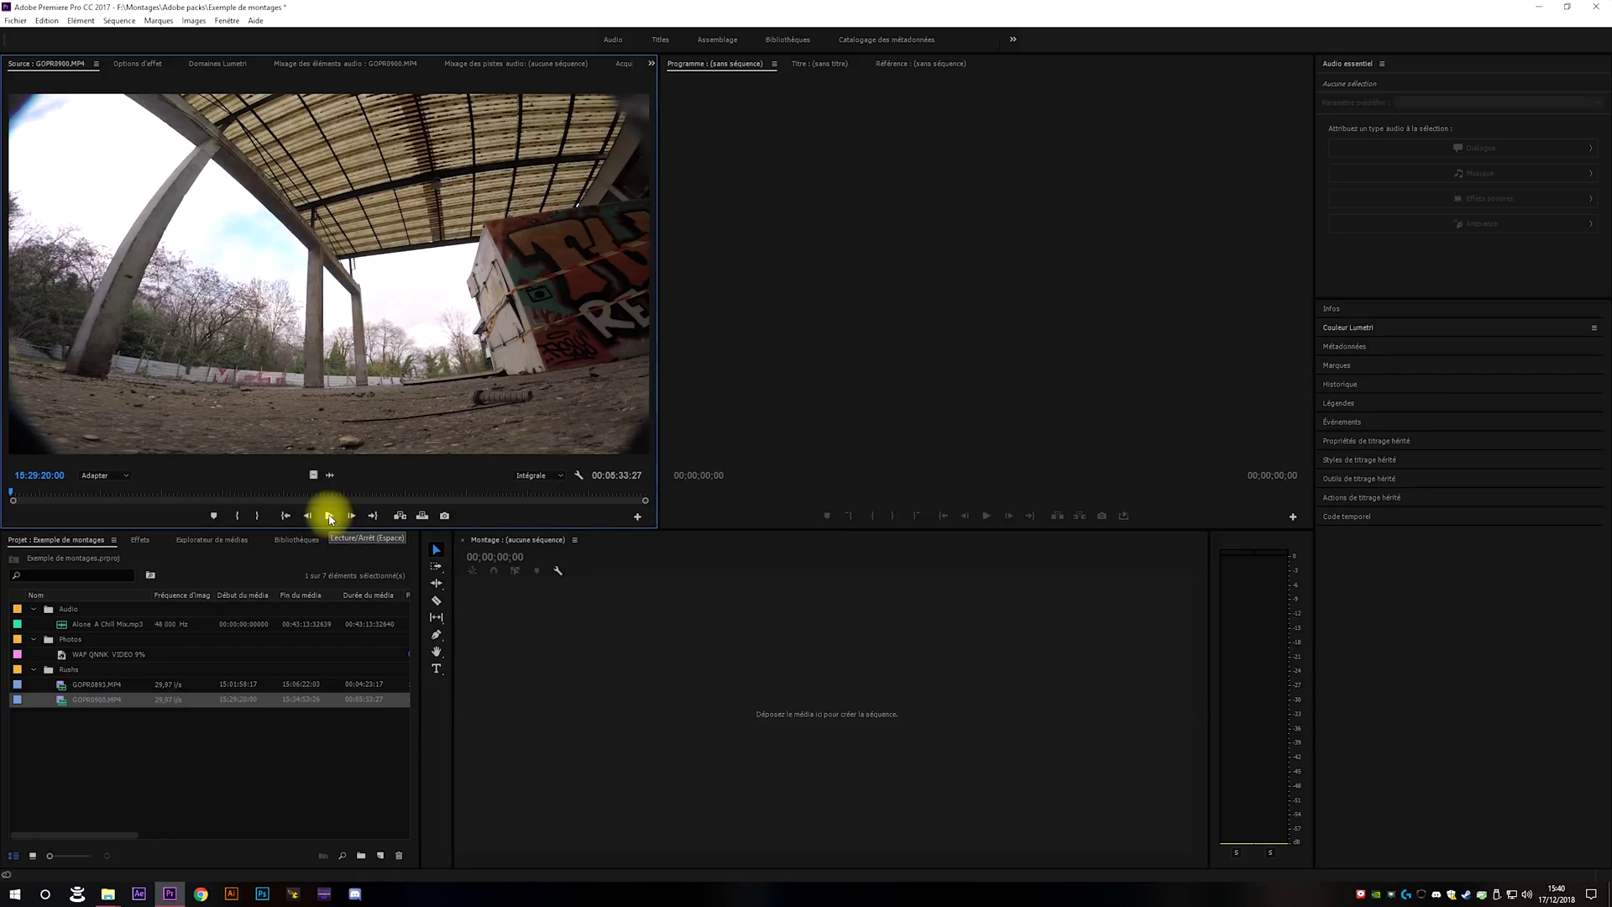
{"action": "left_click", "coordinate": [92, 697]}
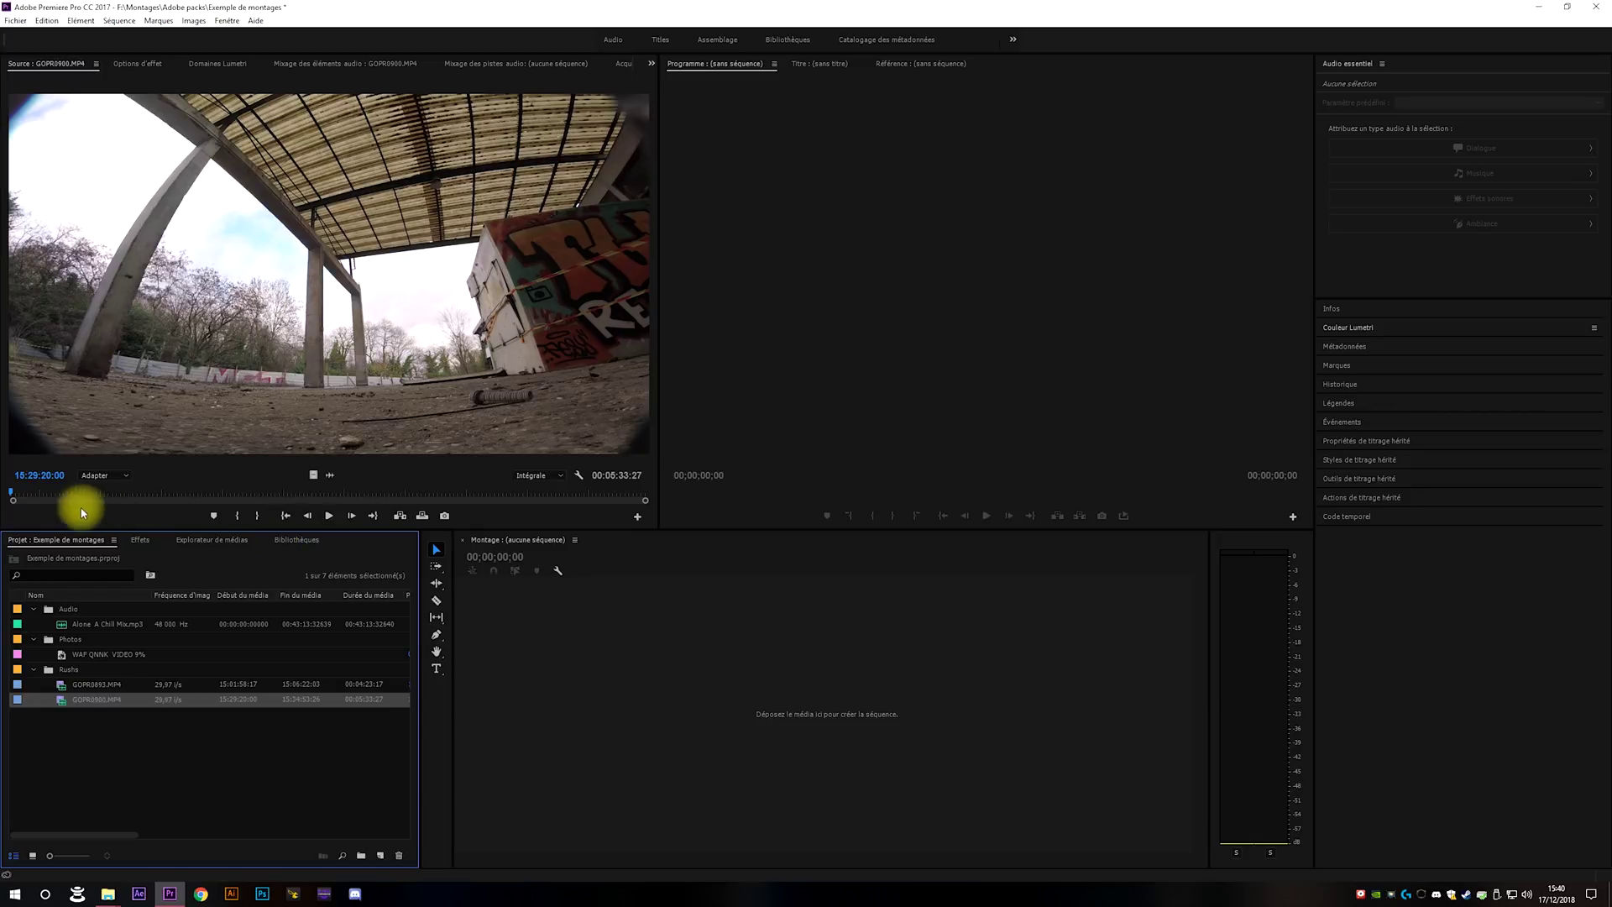
{"action": "left_click", "coordinate": [67, 492]}
{"action": "left_click_drag", "start_coordinate": [151, 497], "coordinate": [266, 485]}
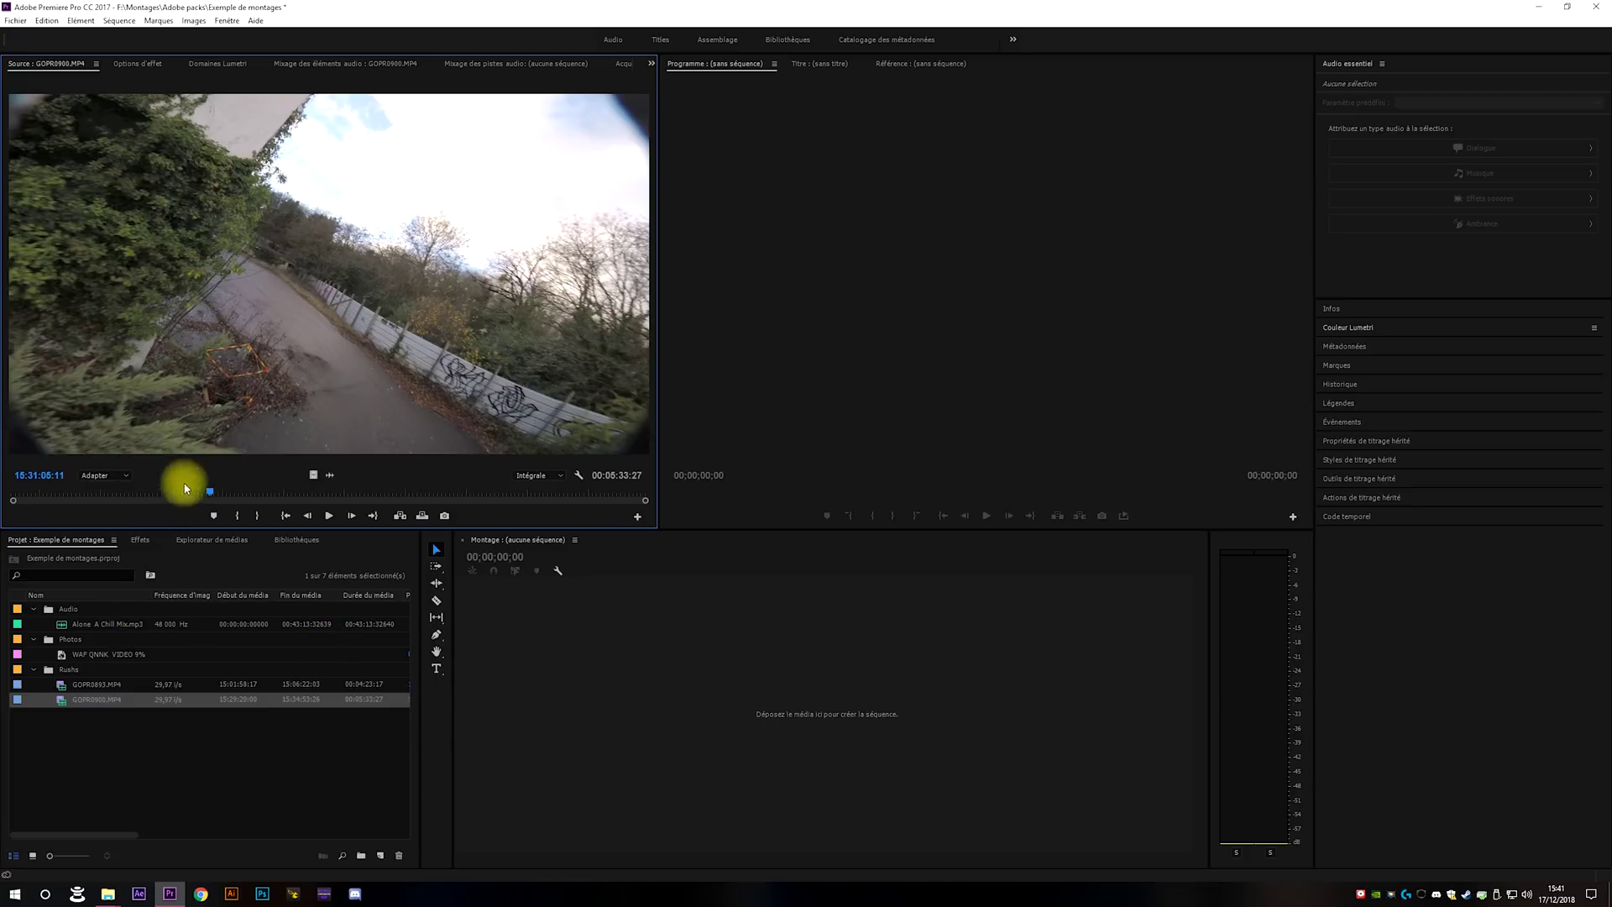
{"action": "left_click", "coordinate": [77, 493]}
{"action": "left_click", "coordinate": [76, 494]}
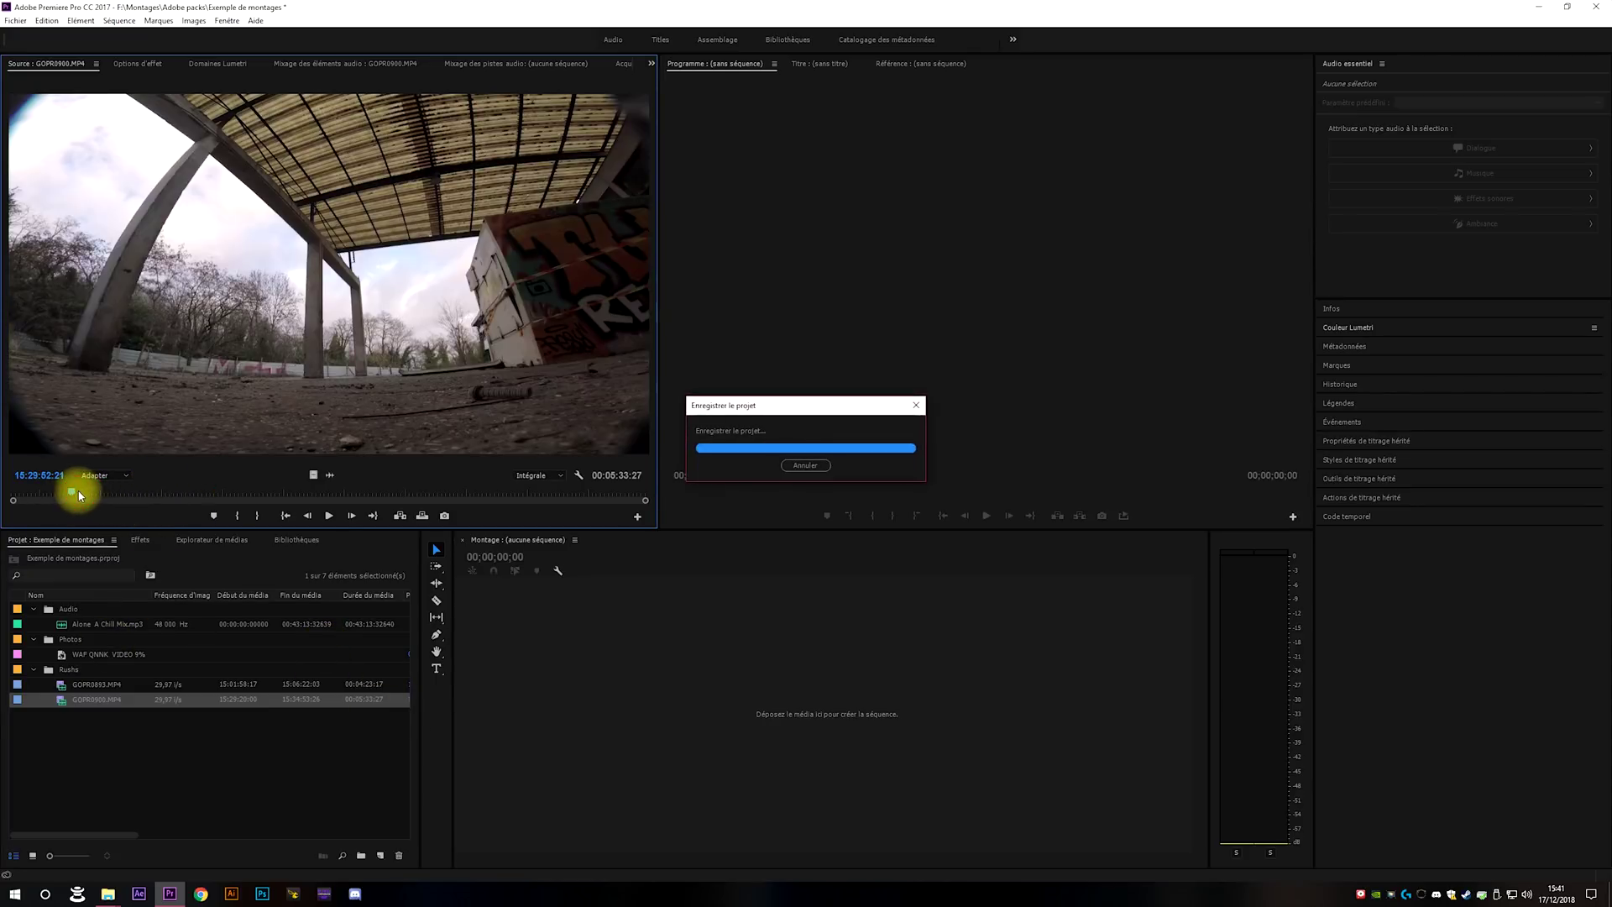
{"action": "left_click_drag", "start_coordinate": [77, 493], "coordinate": [68, 498]}
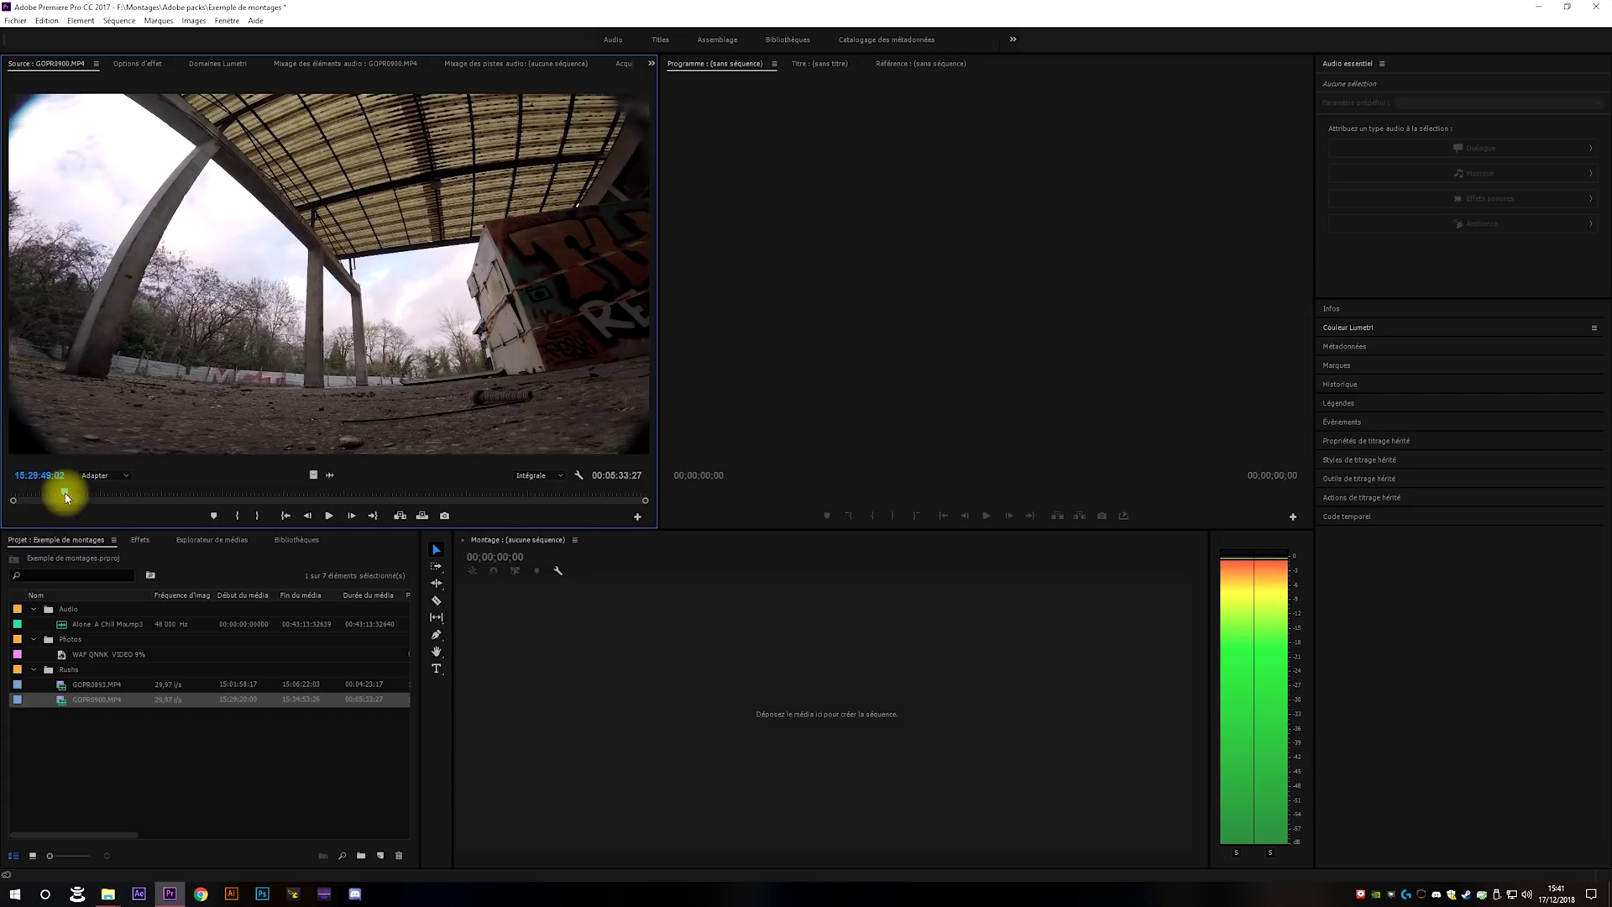
{"action": "left_click", "coordinate": [237, 518]}
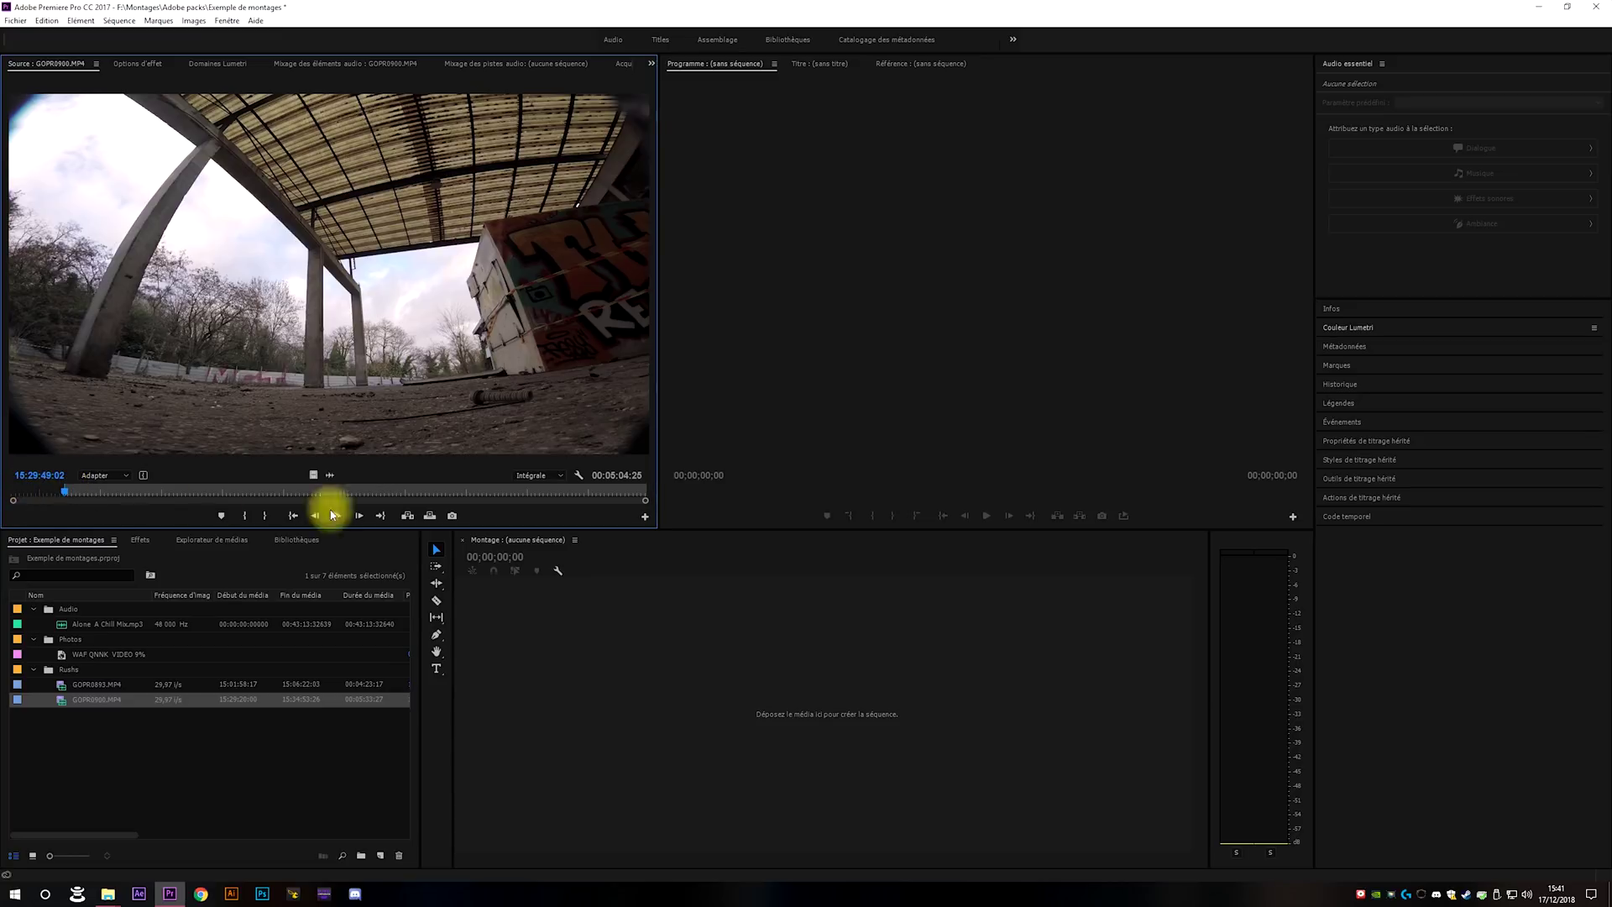
{"action": "left_click_drag", "start_coordinate": [516, 493], "coordinate": [538, 495]}
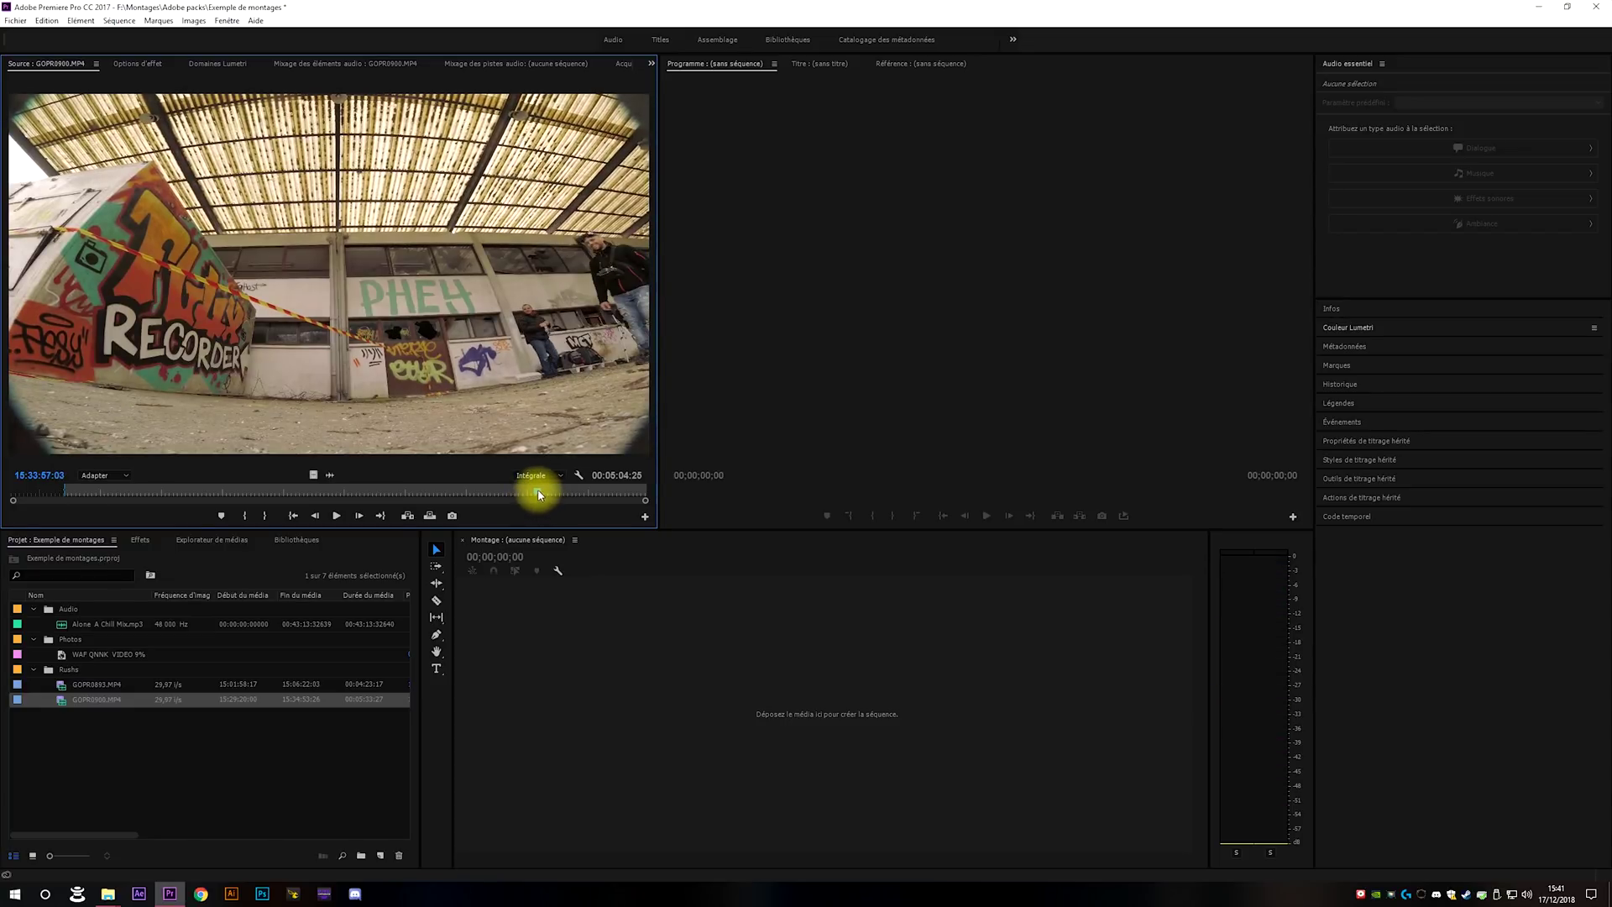
{"action": "left_click", "coordinate": [266, 515]}
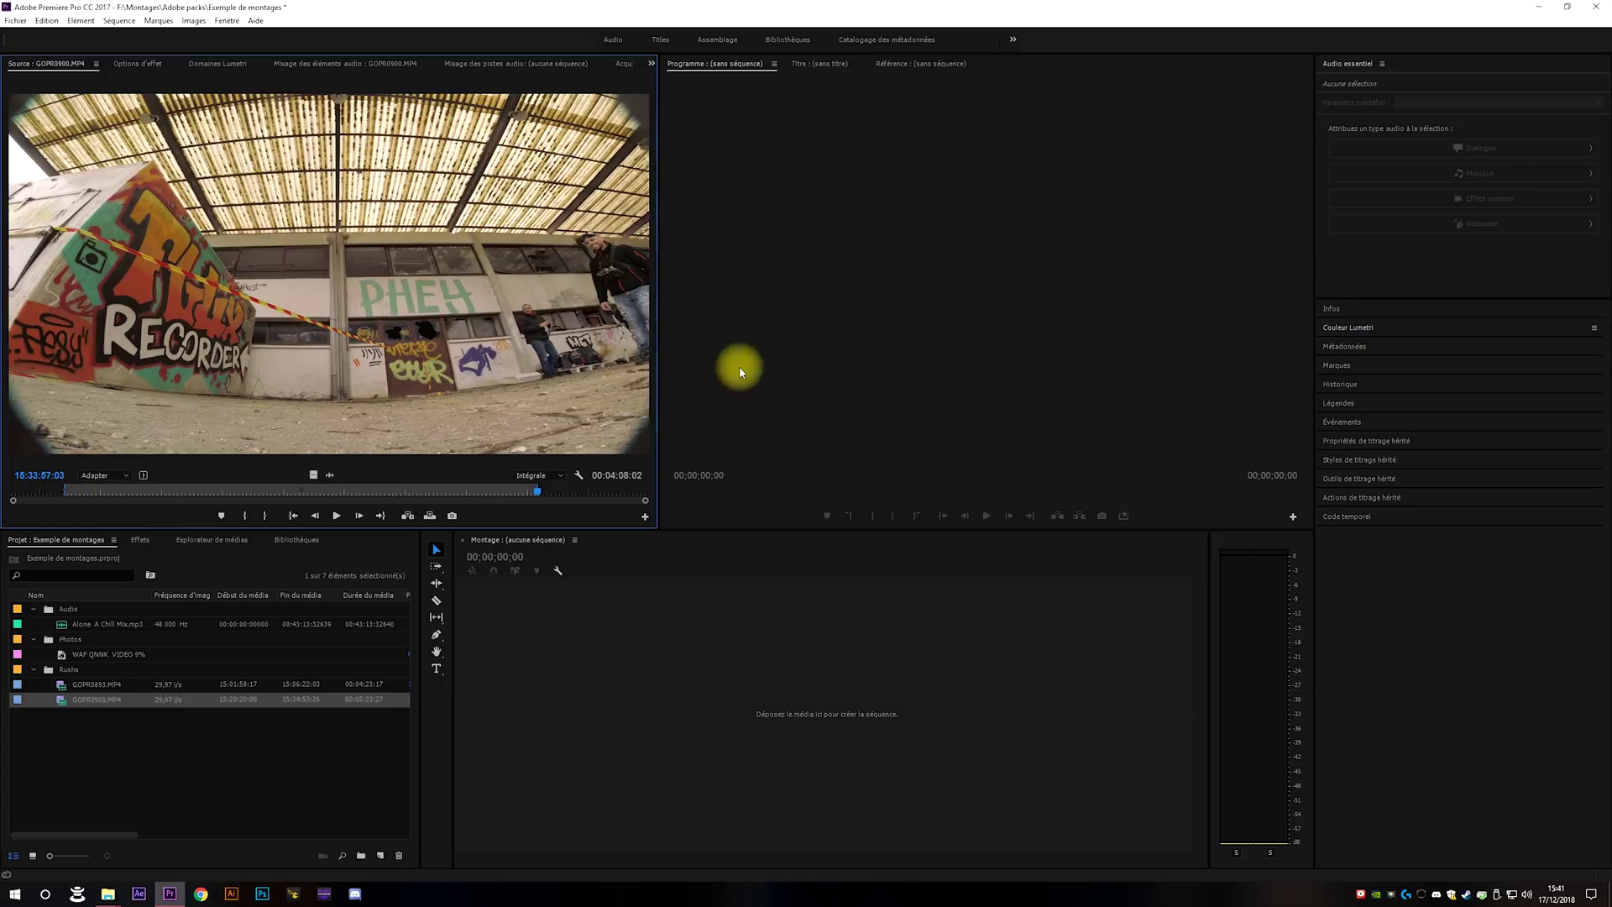
Load GOPR0893 into the Source monitor and mark in and out points around a 23-second section ending at 15:04:14:12.
{"action": "left_click", "coordinate": [87, 688]}
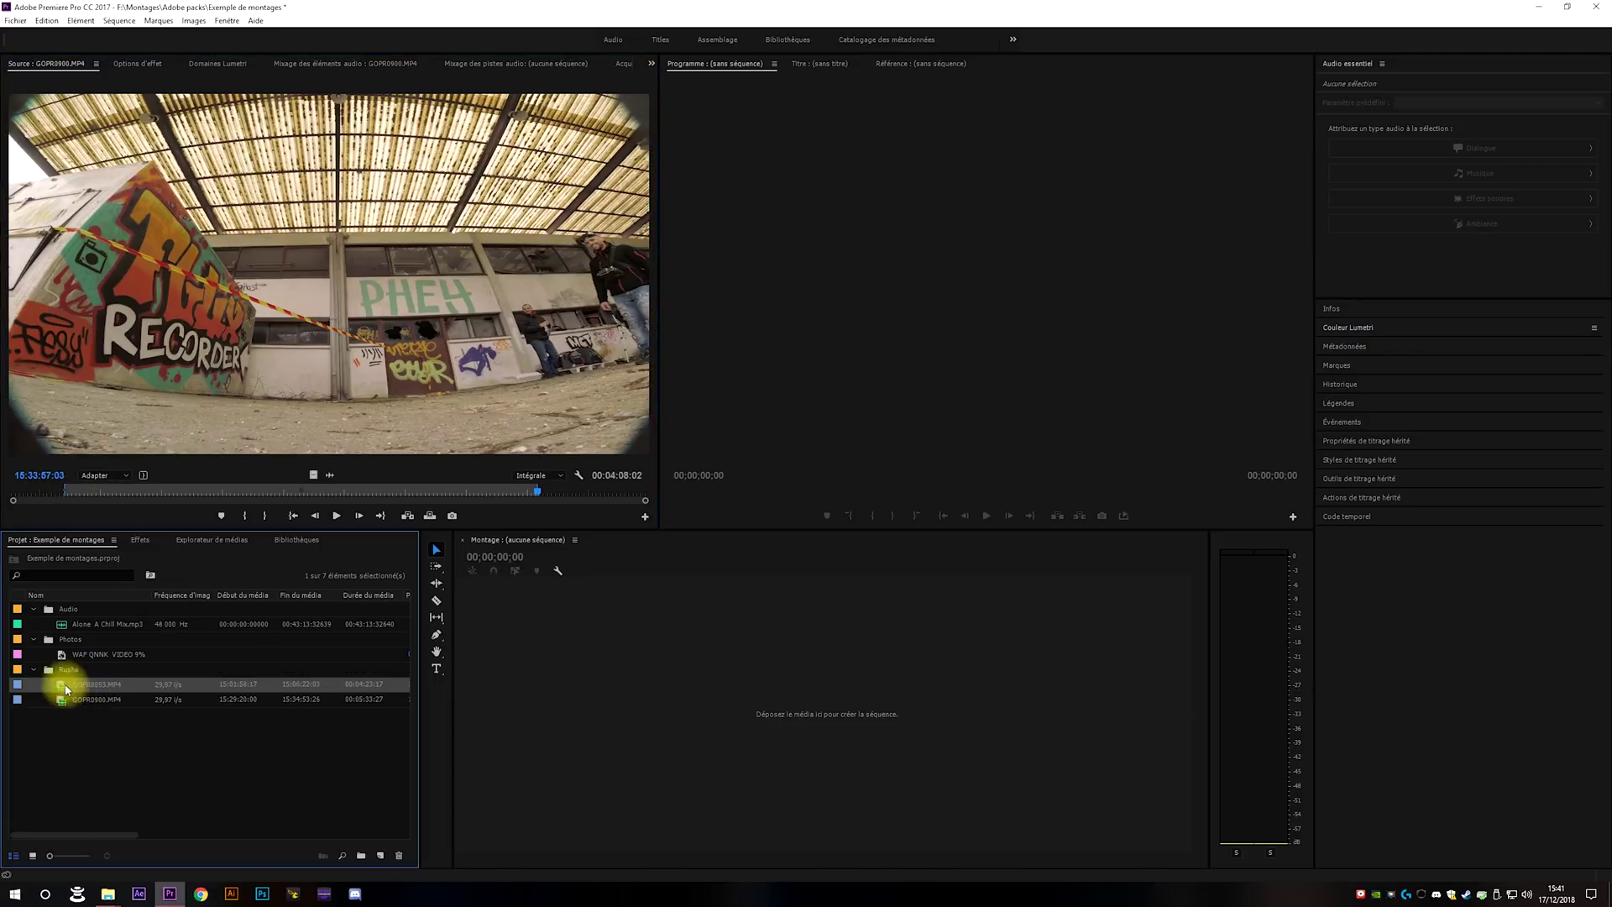
{"action": "left_click_drag", "start_coordinate": [63, 687], "coordinate": [269, 235]}
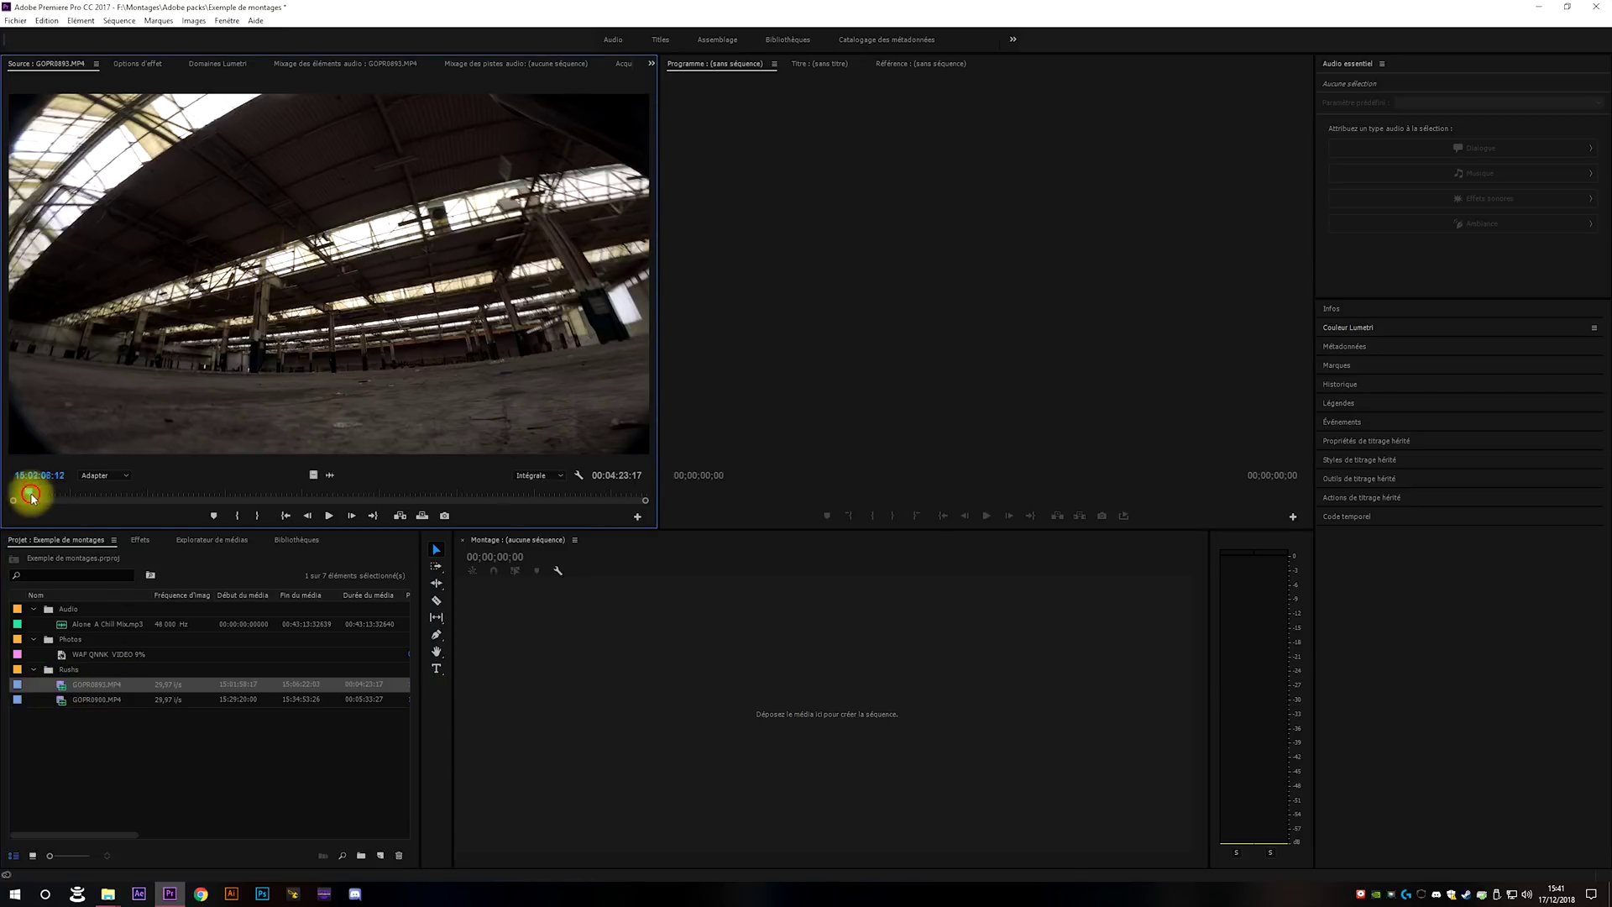
{"action": "left_click_drag", "start_coordinate": [32, 498], "coordinate": [334, 493]}
{"action": "left_click", "coordinate": [237, 516]}
{"action": "left_click", "coordinate": [318, 518]}
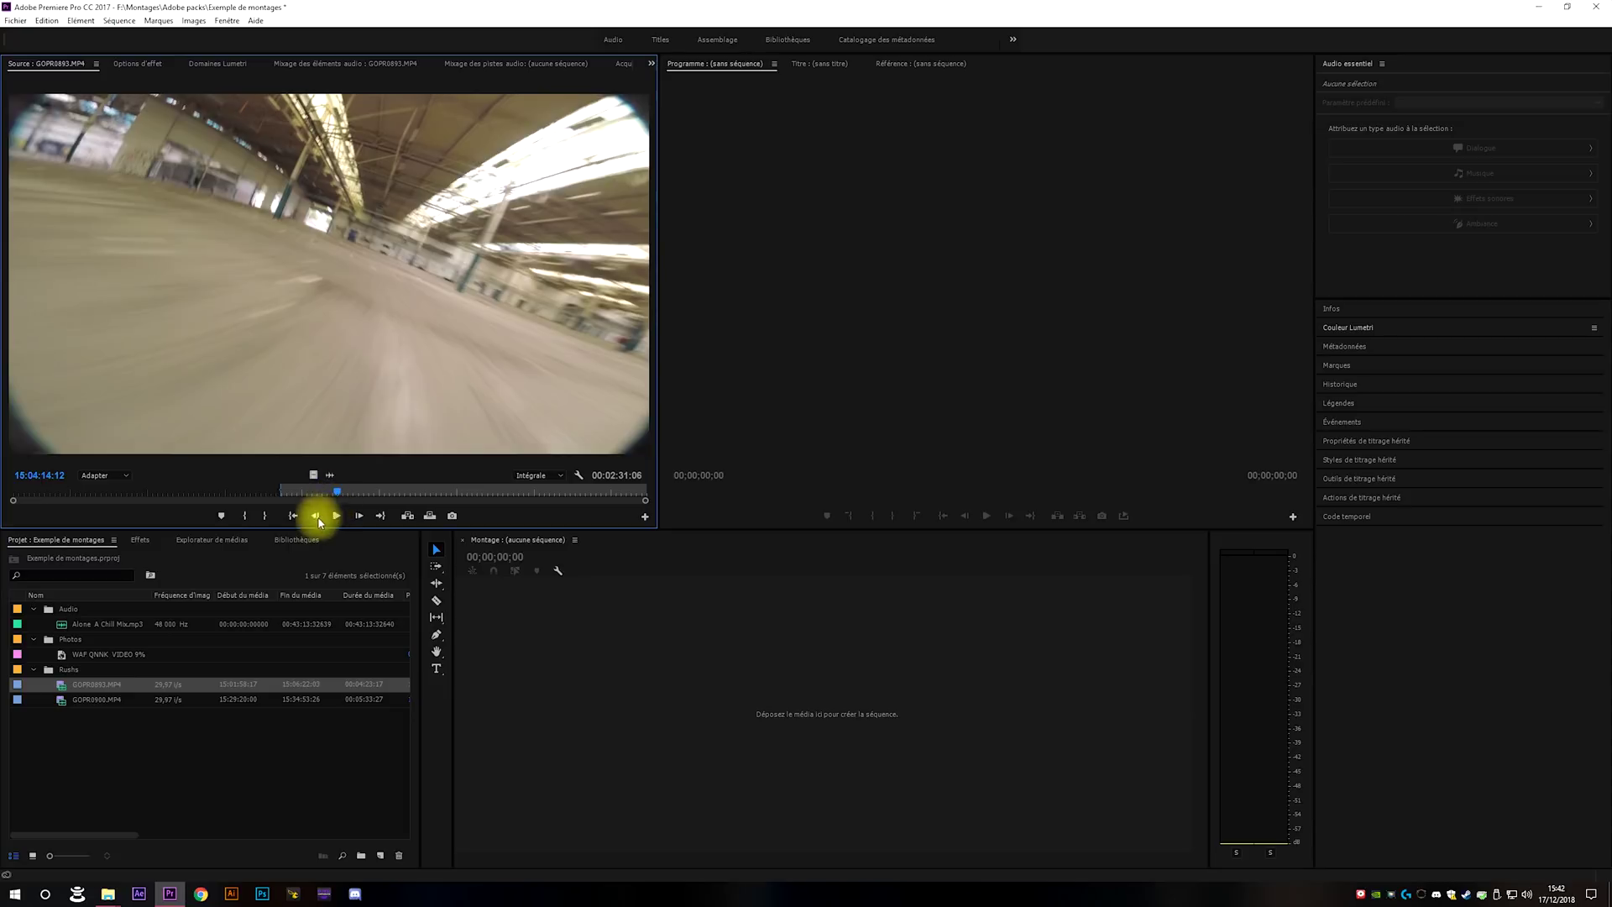
{"action": "left_click", "coordinate": [265, 517]}
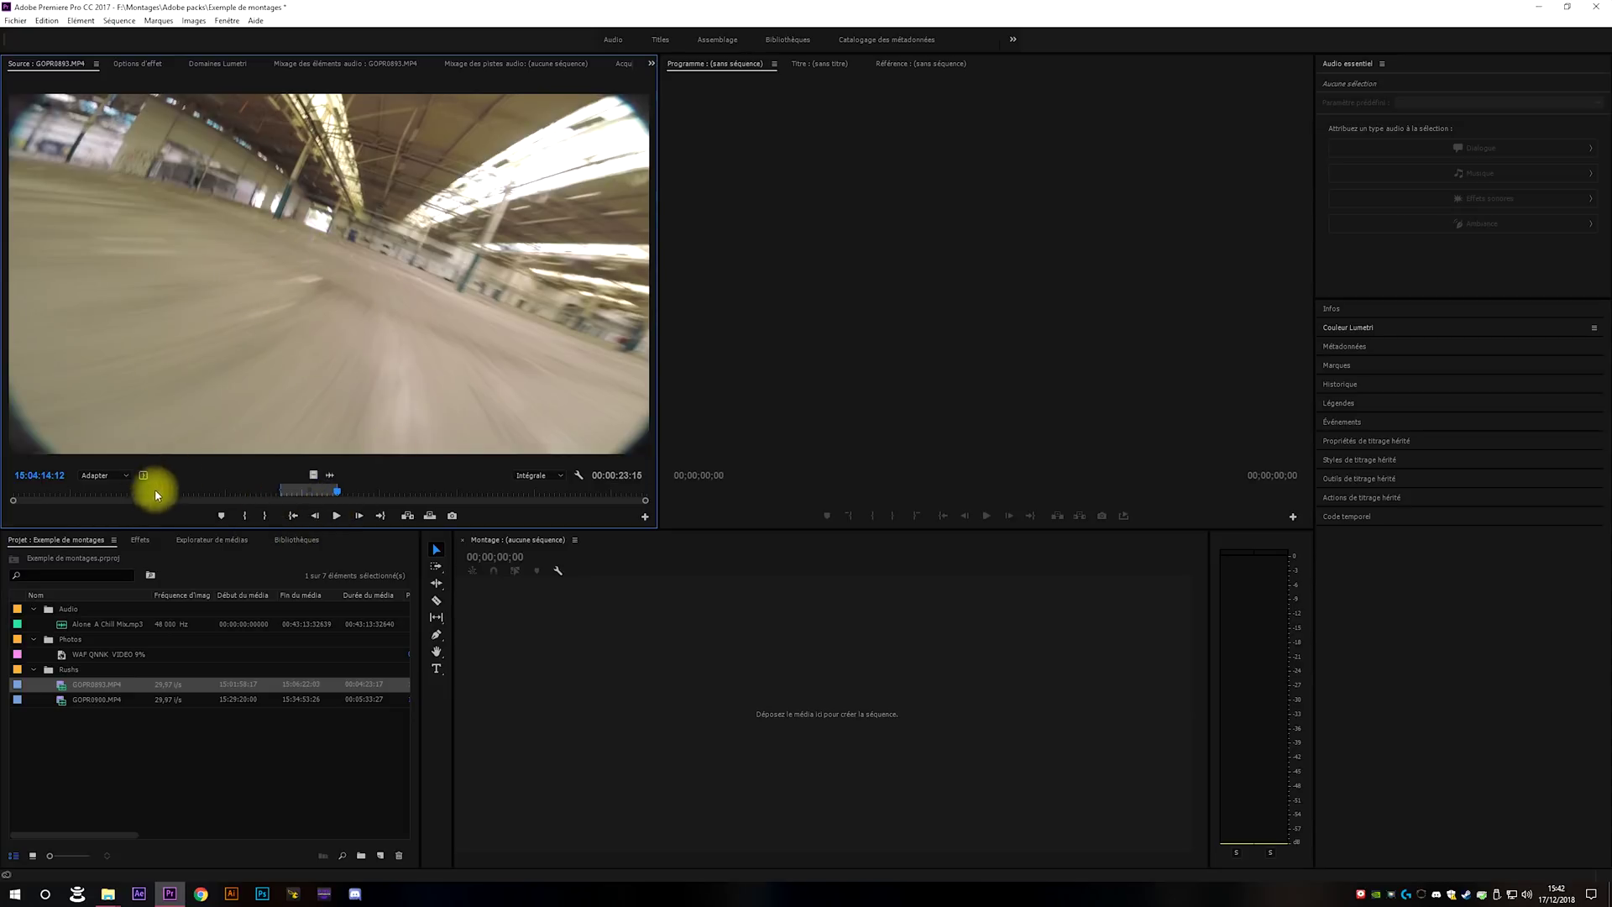
Reopen GOPR0900 and GOPR0893 in the Source monitor to check the range marked on each clip.
{"action": "left_click", "coordinate": [101, 701]}
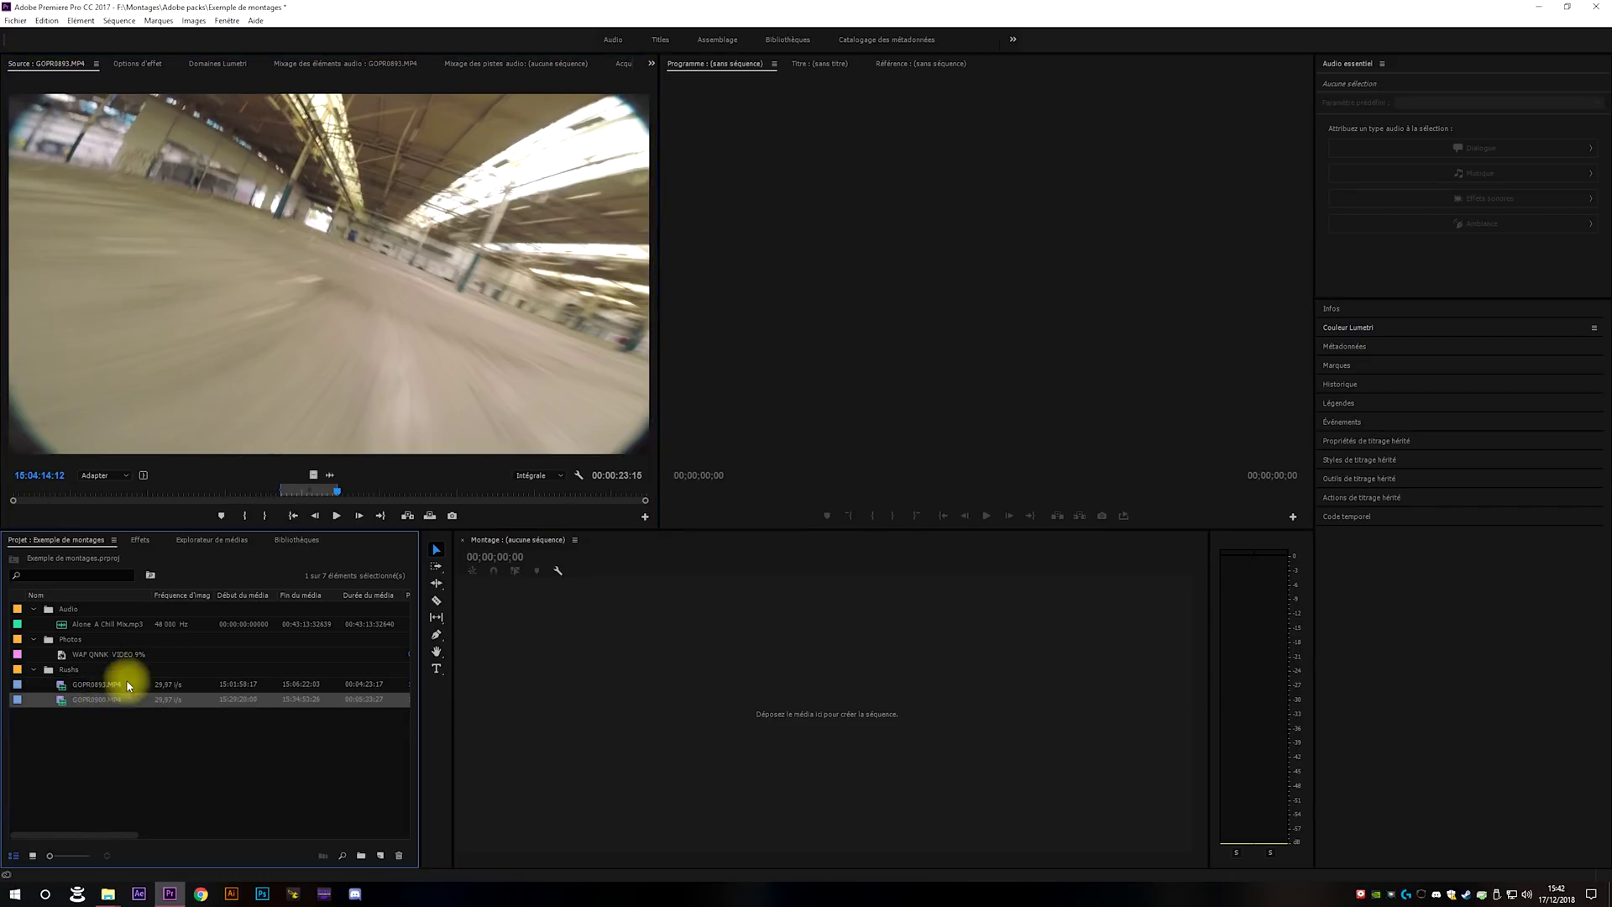
{"action": "double_click", "coordinate": [68, 701]}
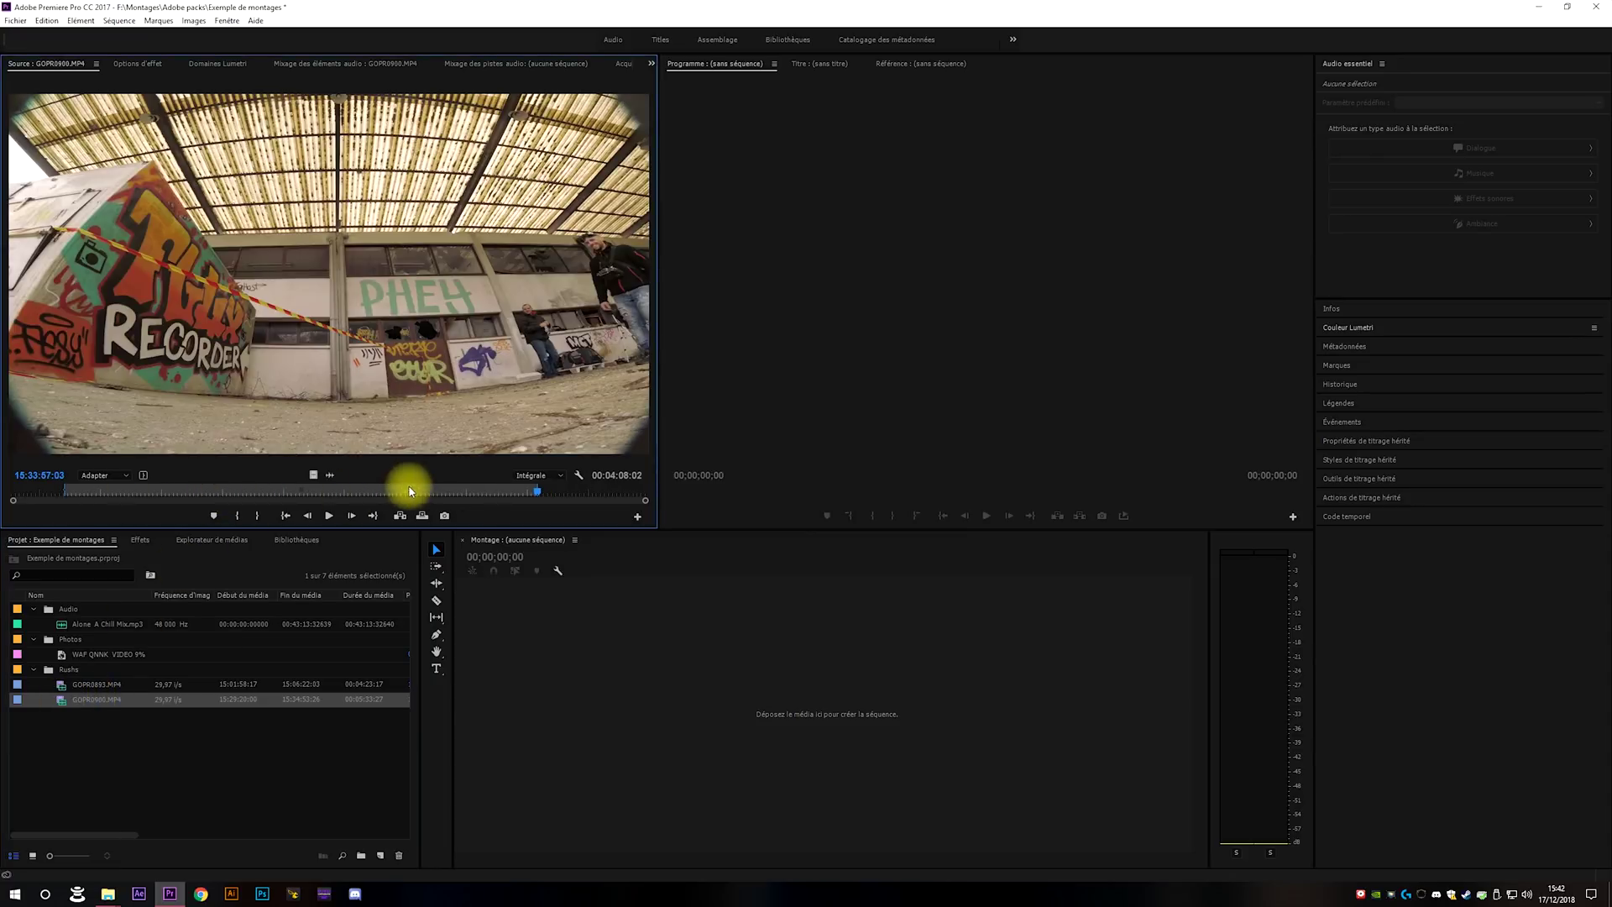
{"action": "double_click", "coordinate": [67, 685]}
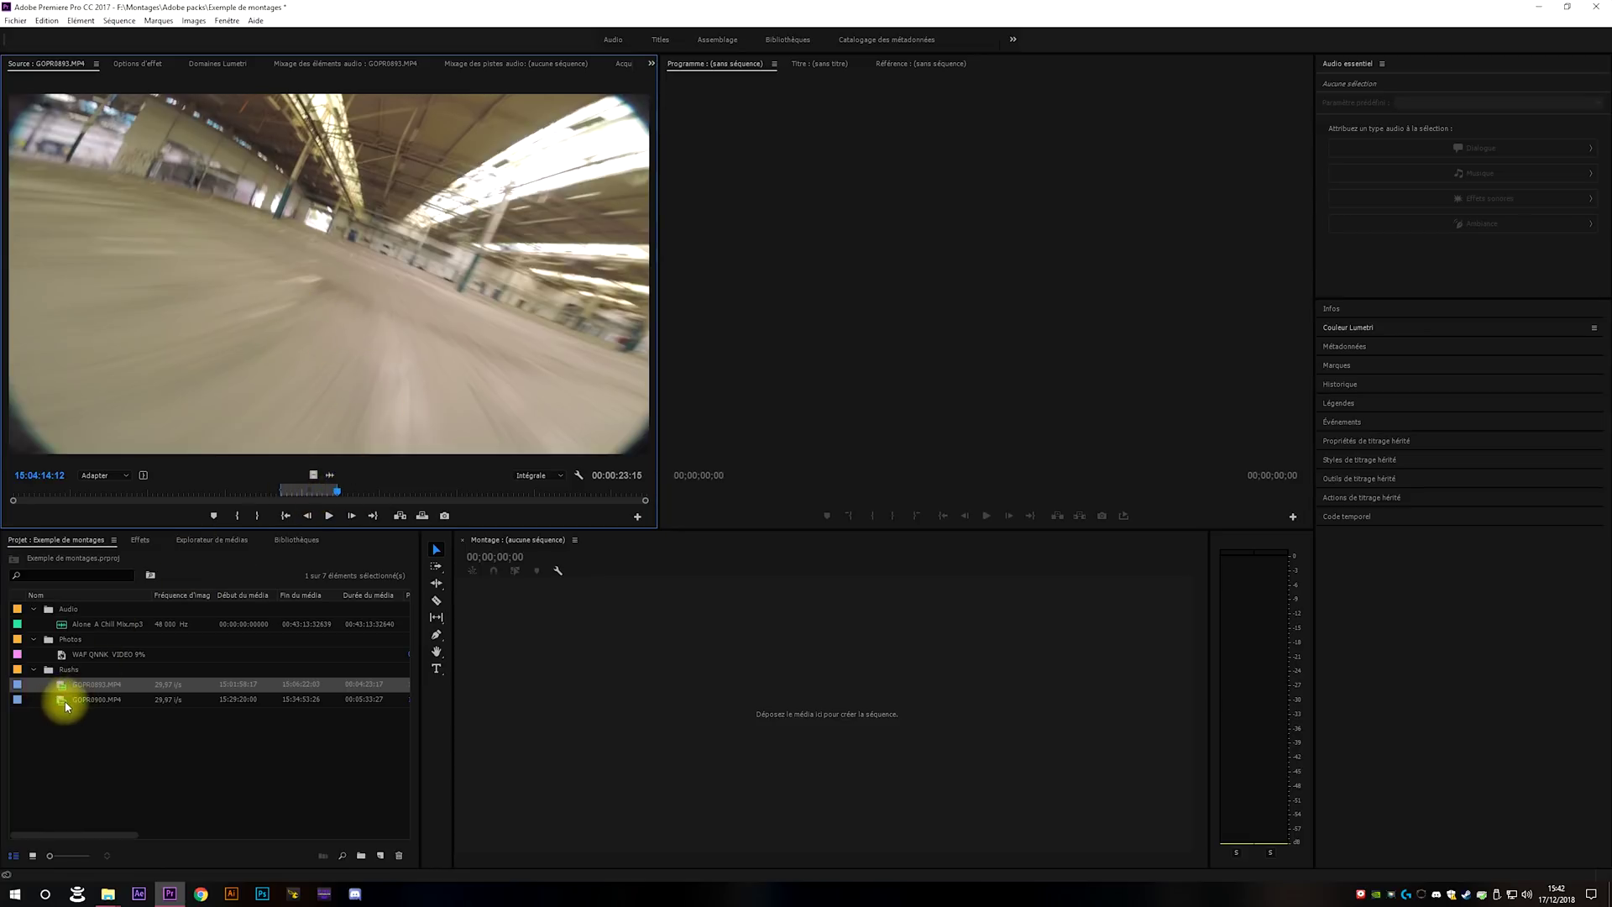
Create a sequence from the trimmed GOPR0900 clip and scrub its playhead to 00:03:59:13 in the Program monitor.
{"action": "left_click_drag", "start_coordinate": [65, 702], "coordinate": [515, 654]}
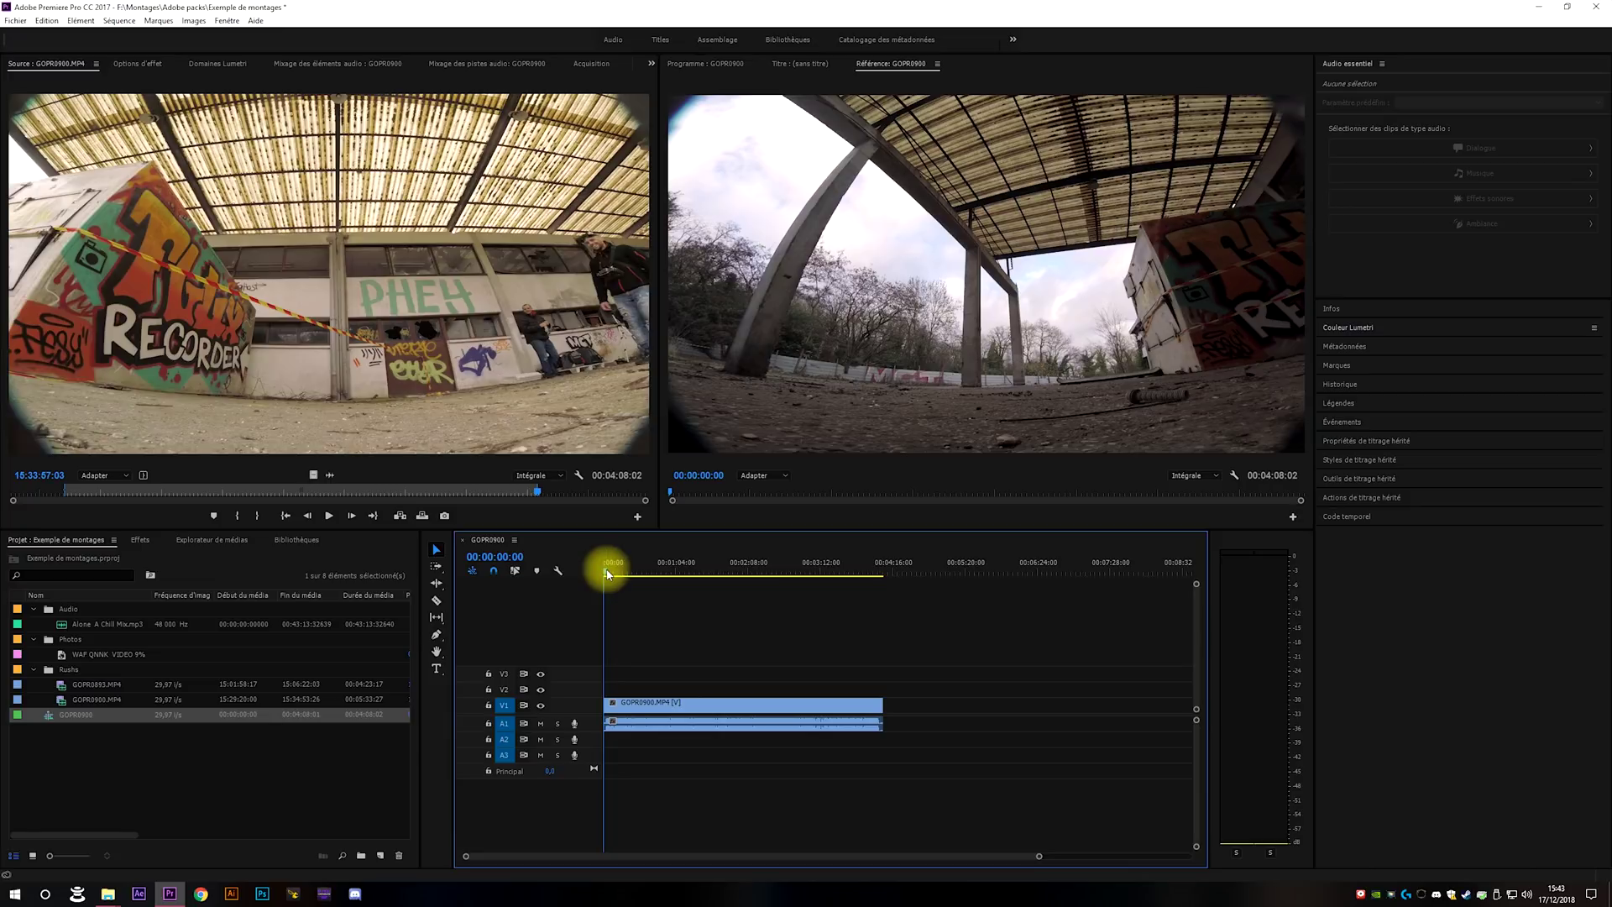
{"action": "left_click_drag", "start_coordinate": [608, 574], "coordinate": [608, 575]}
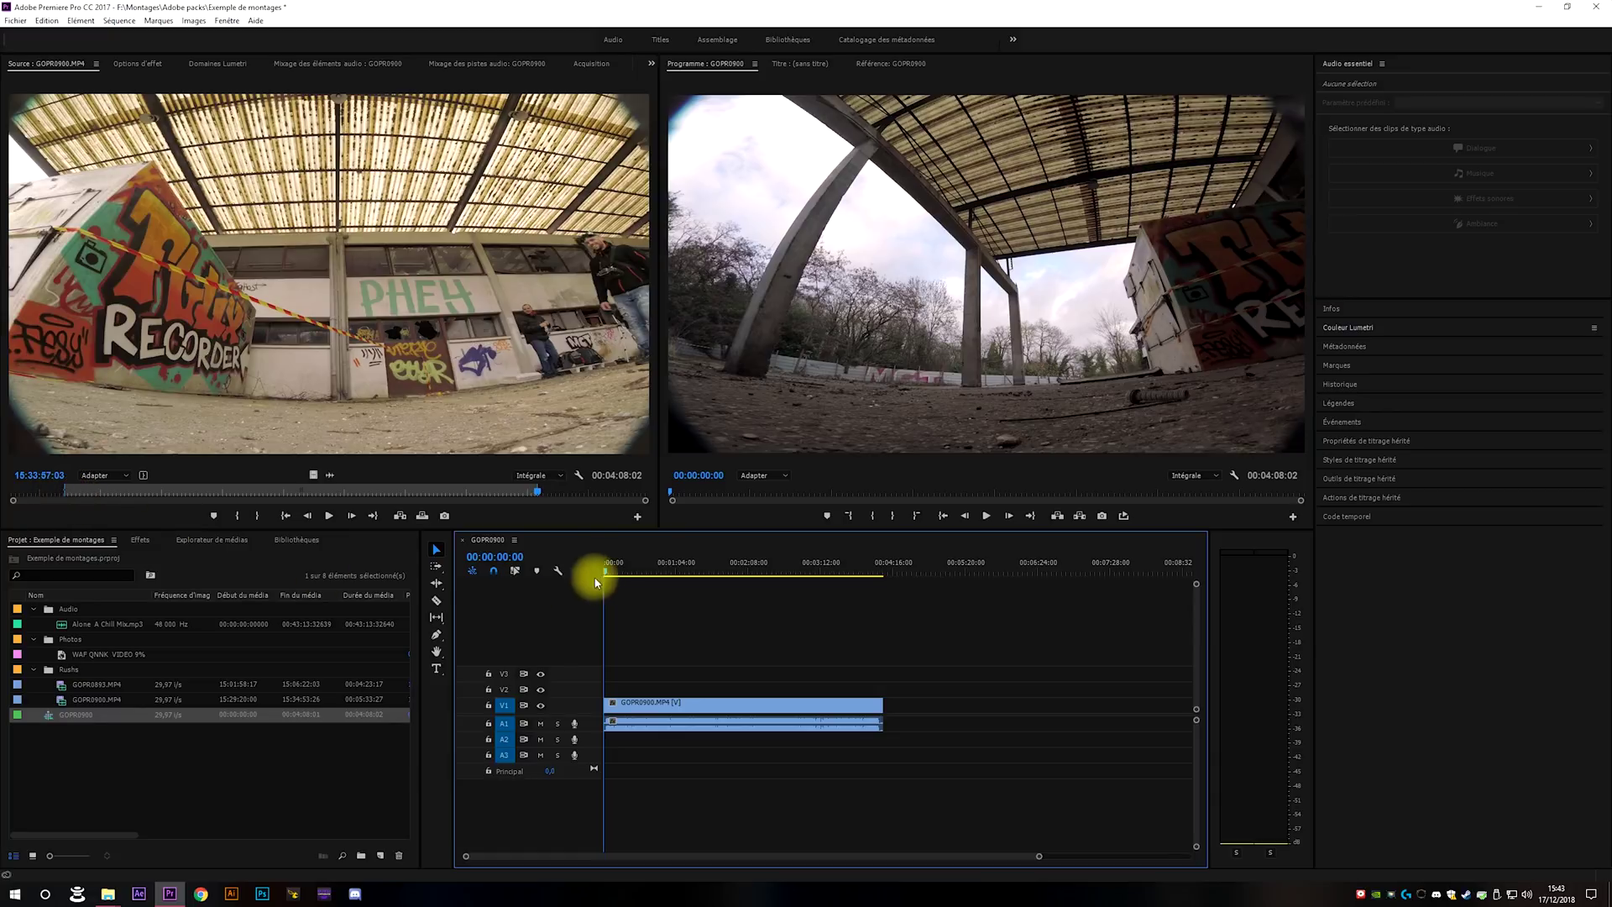
{"action": "left_click_drag", "start_coordinate": [605, 564], "coordinate": [876, 571]}
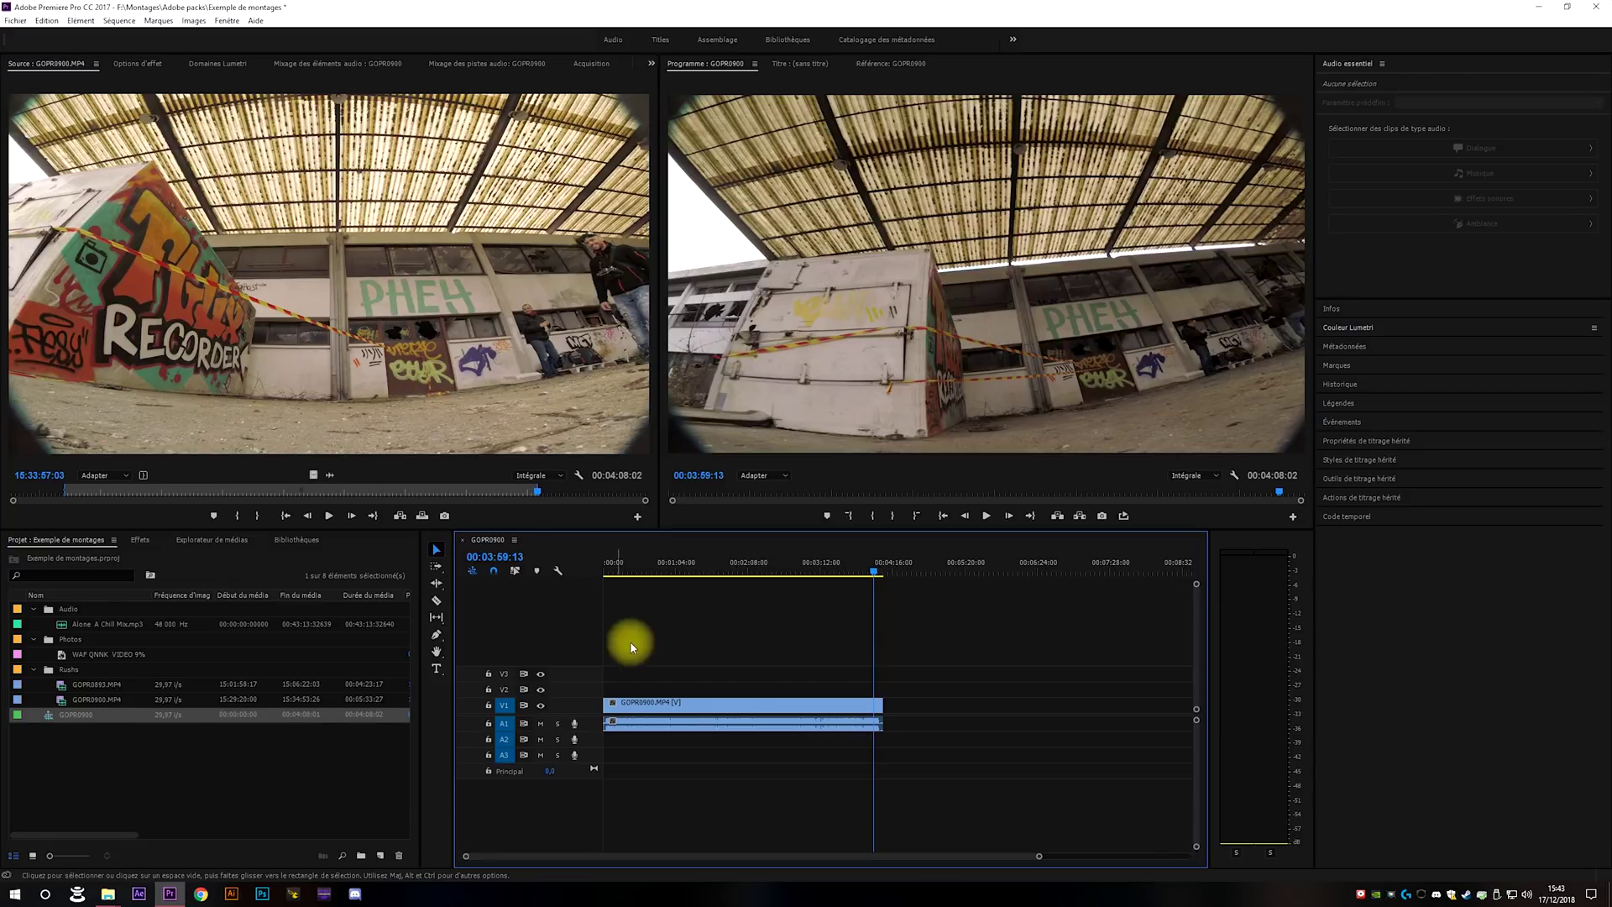
Select the GOPR0900 clip in the timeline with a marquee, and again with the Track Select Forward tool.
{"action": "left_click_drag", "start_coordinate": [655, 666], "coordinate": [795, 716]}
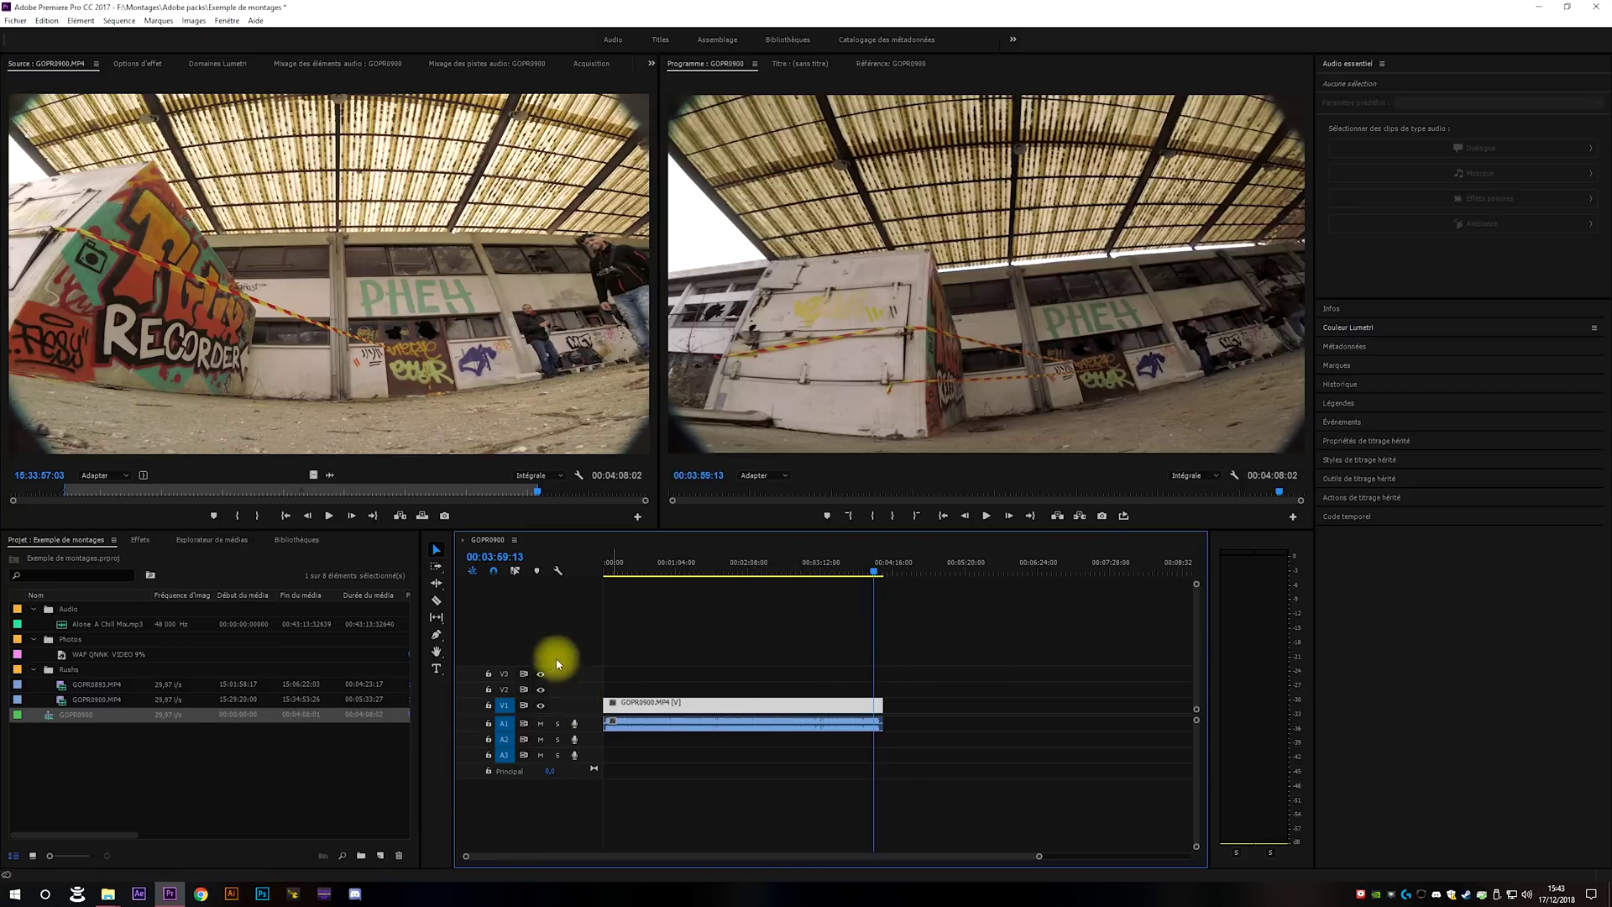
{"action": "left_click", "coordinate": [436, 567]}
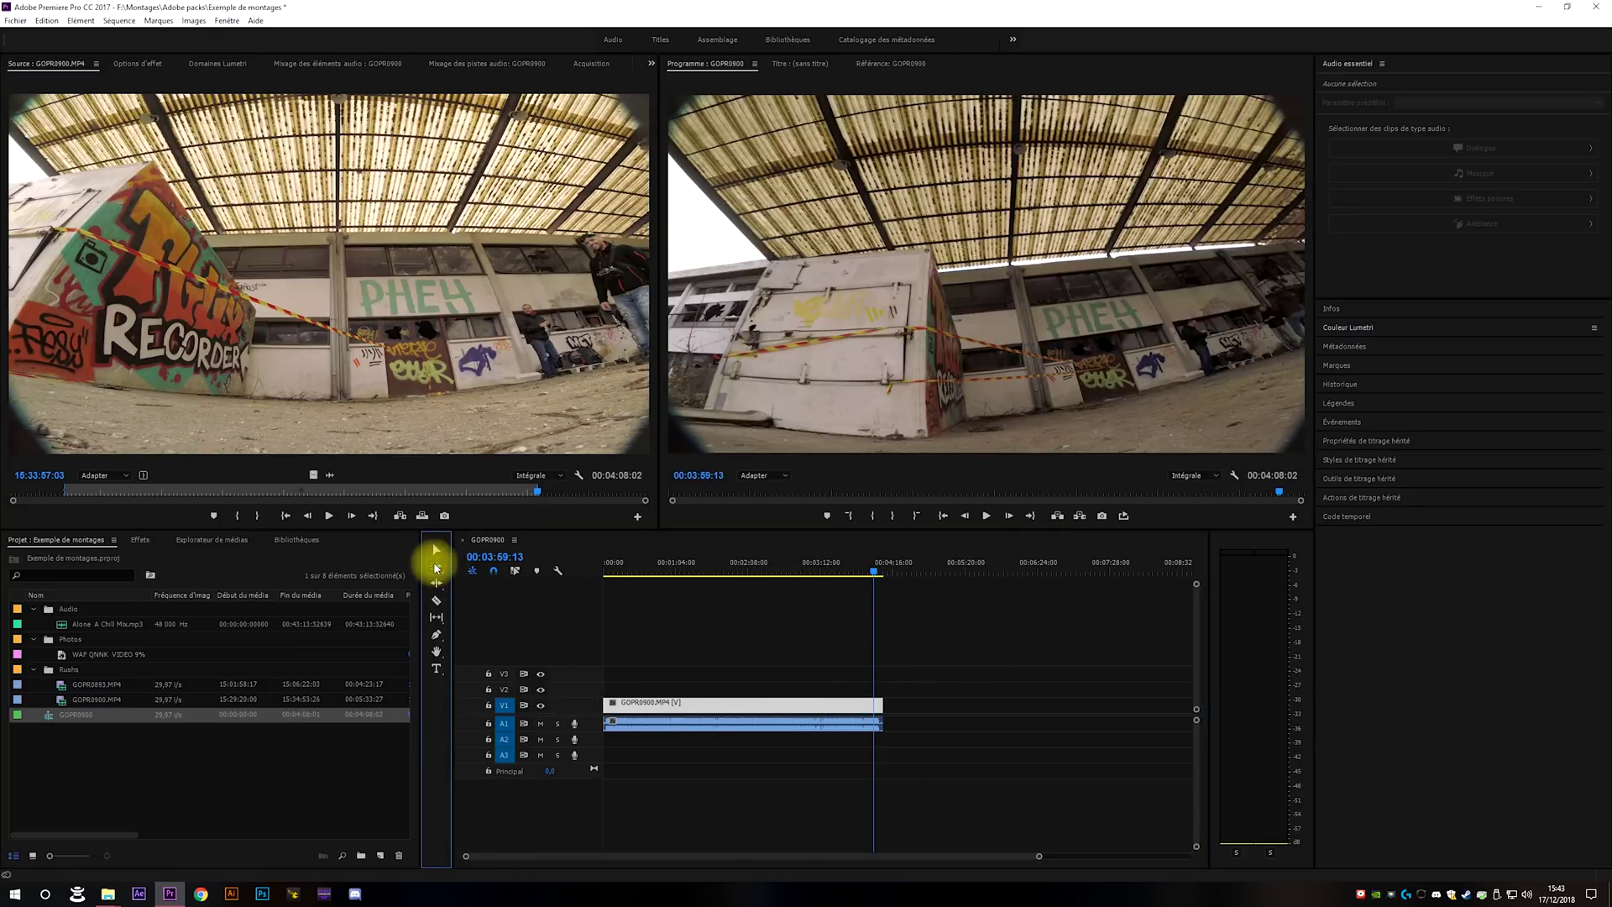
{"action": "left_click", "coordinate": [654, 706]}
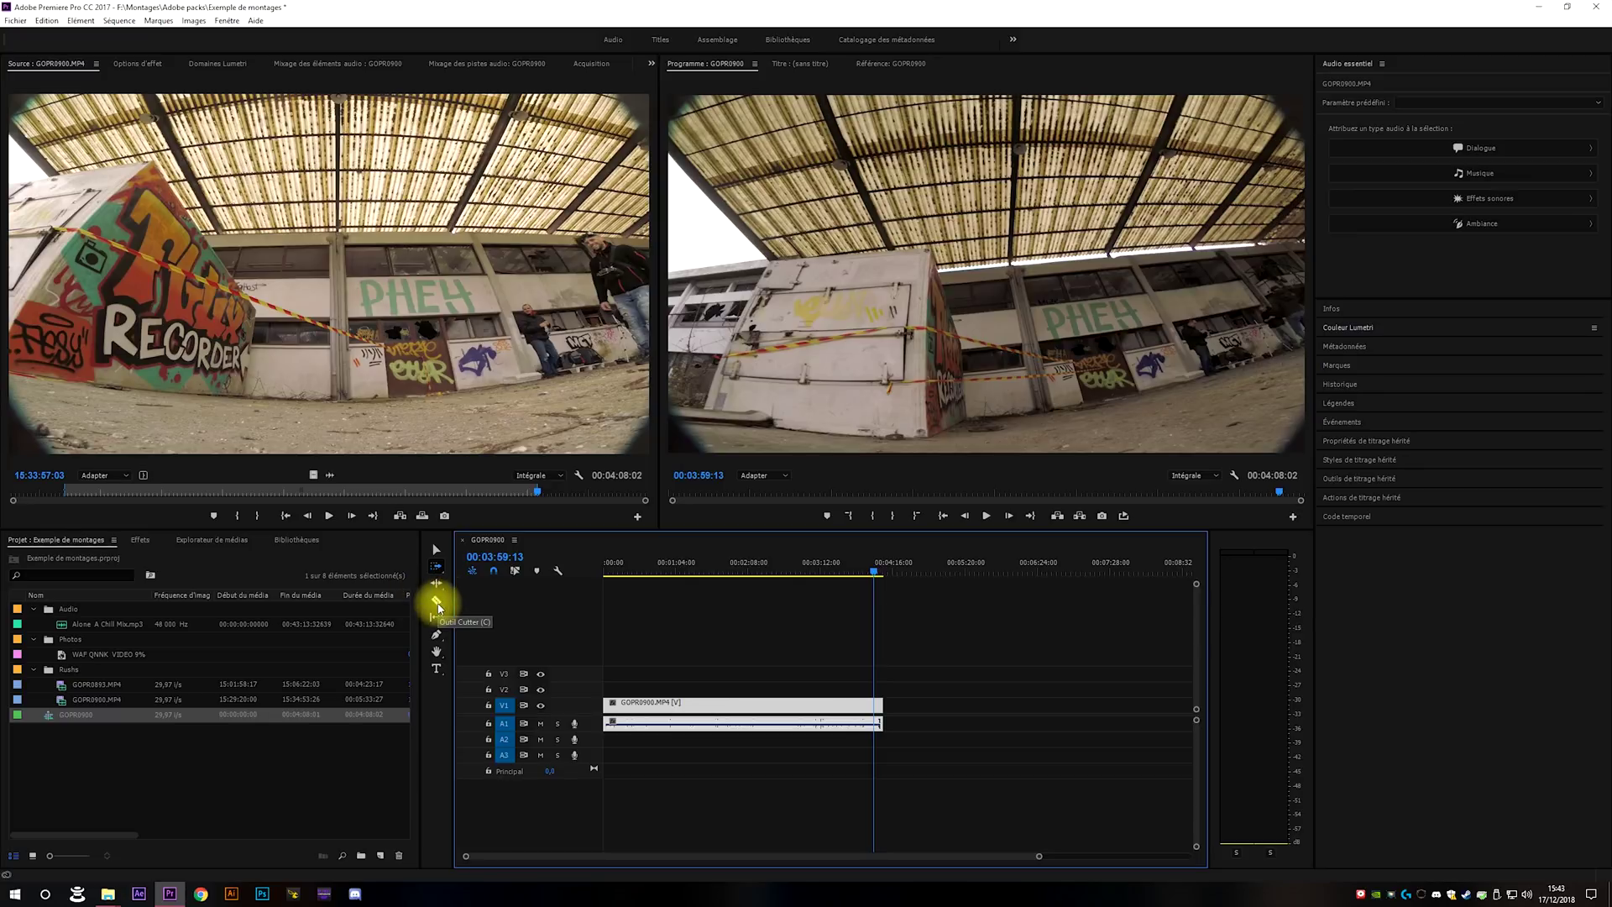
Split the GOPR0900 clip with the Razor tool, try Track Select Forward on each piece, and undo the split.
{"action": "left_click", "coordinate": [436, 601]}
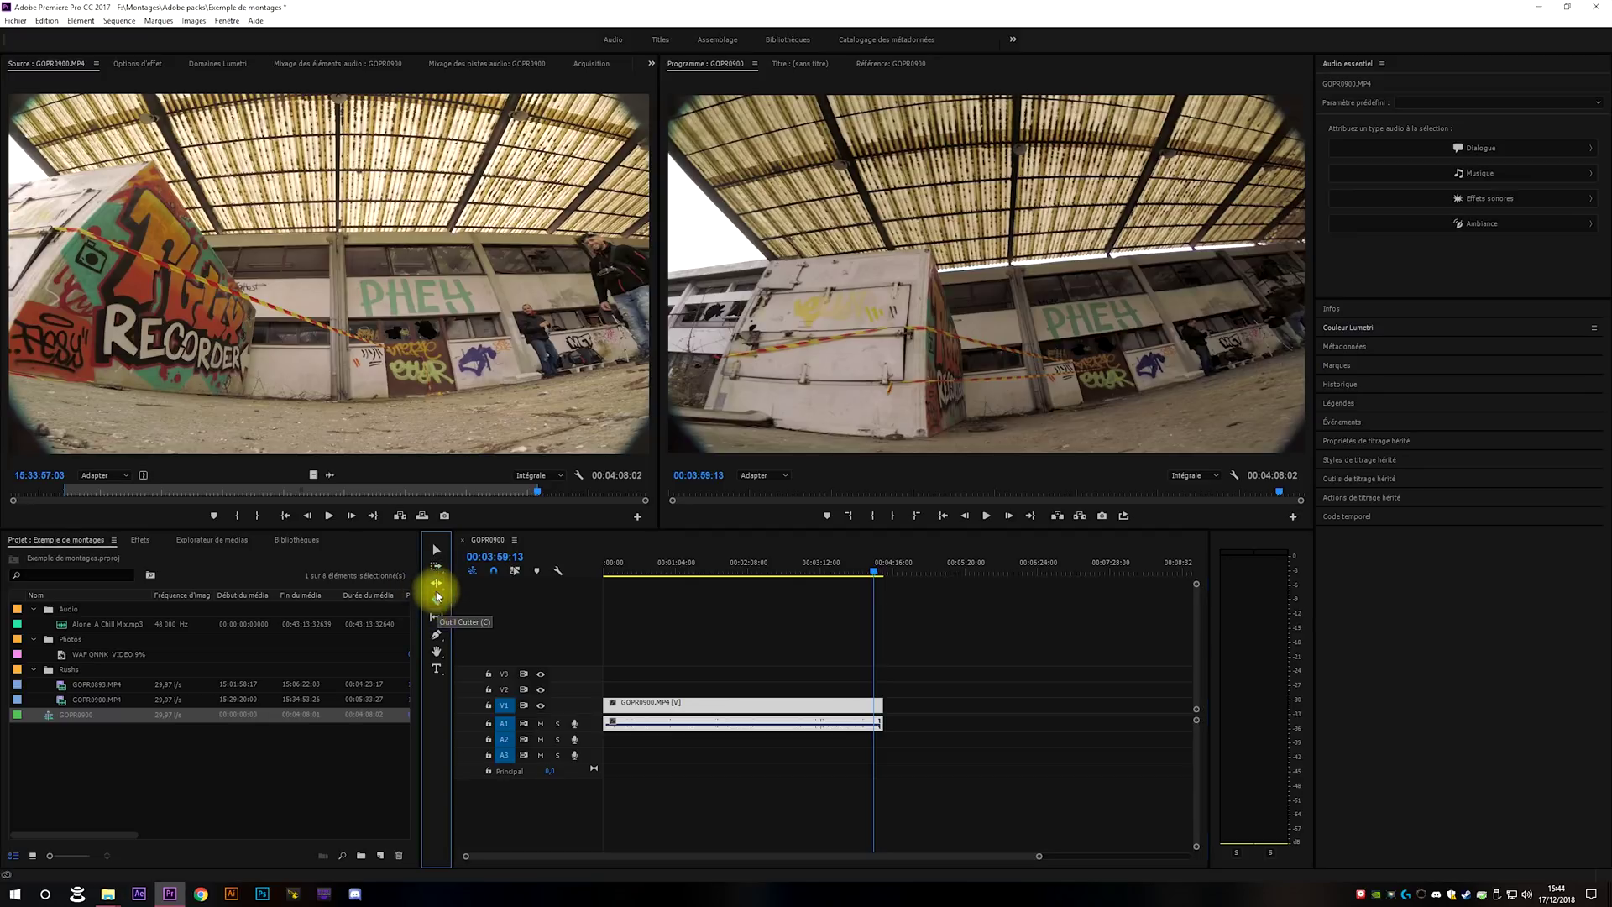
{"action": "left_click", "coordinate": [730, 705]}
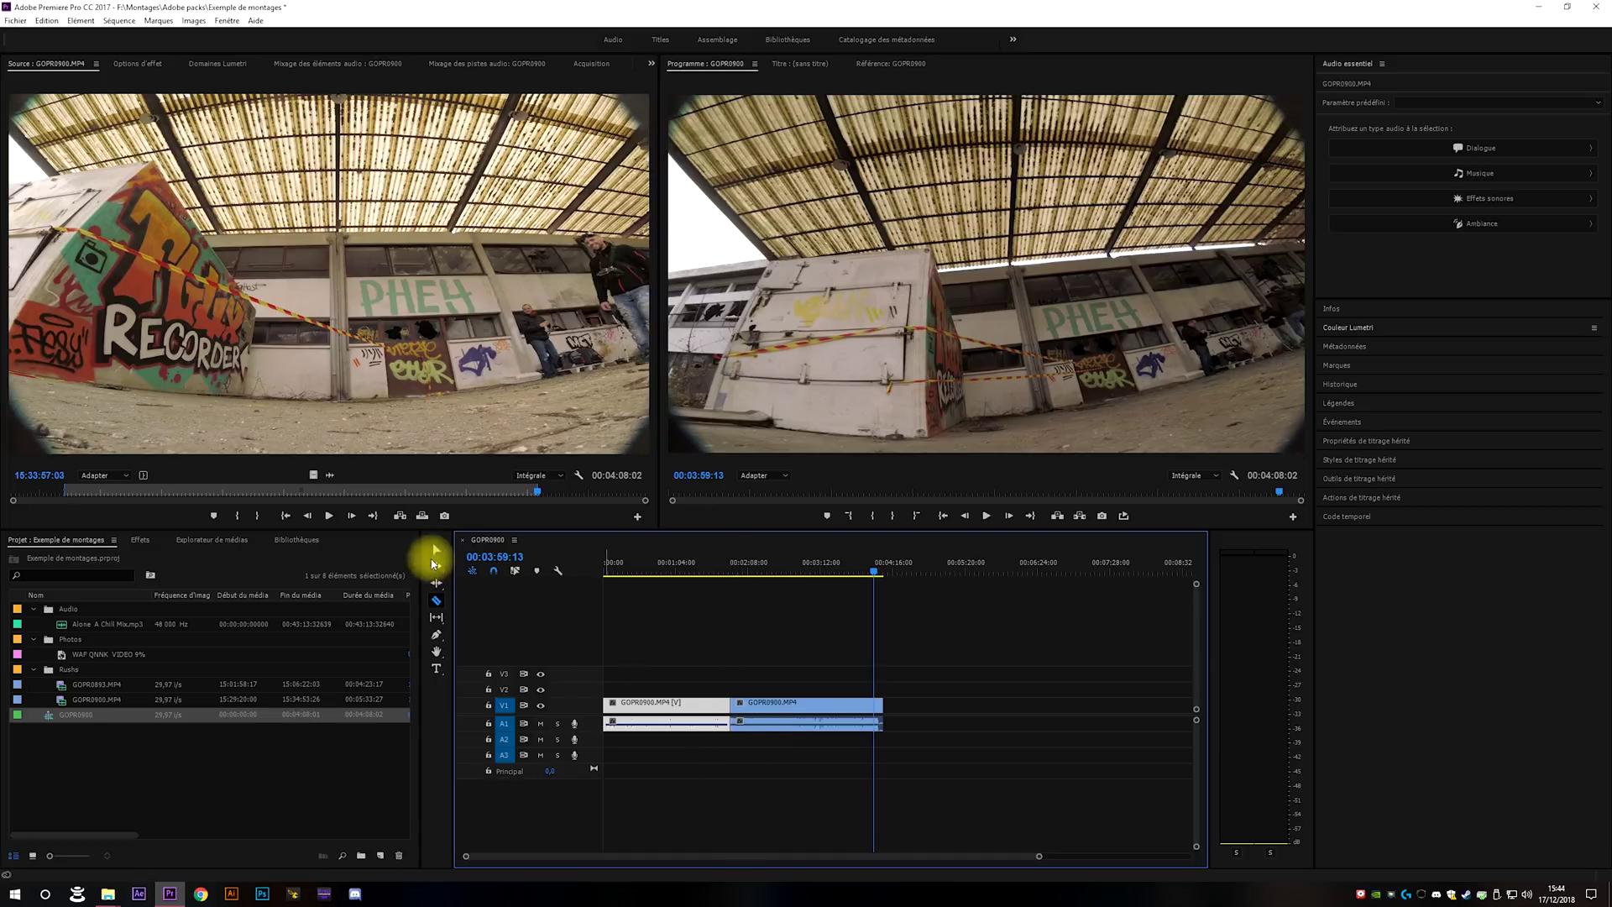
{"action": "left_click", "coordinate": [436, 566]}
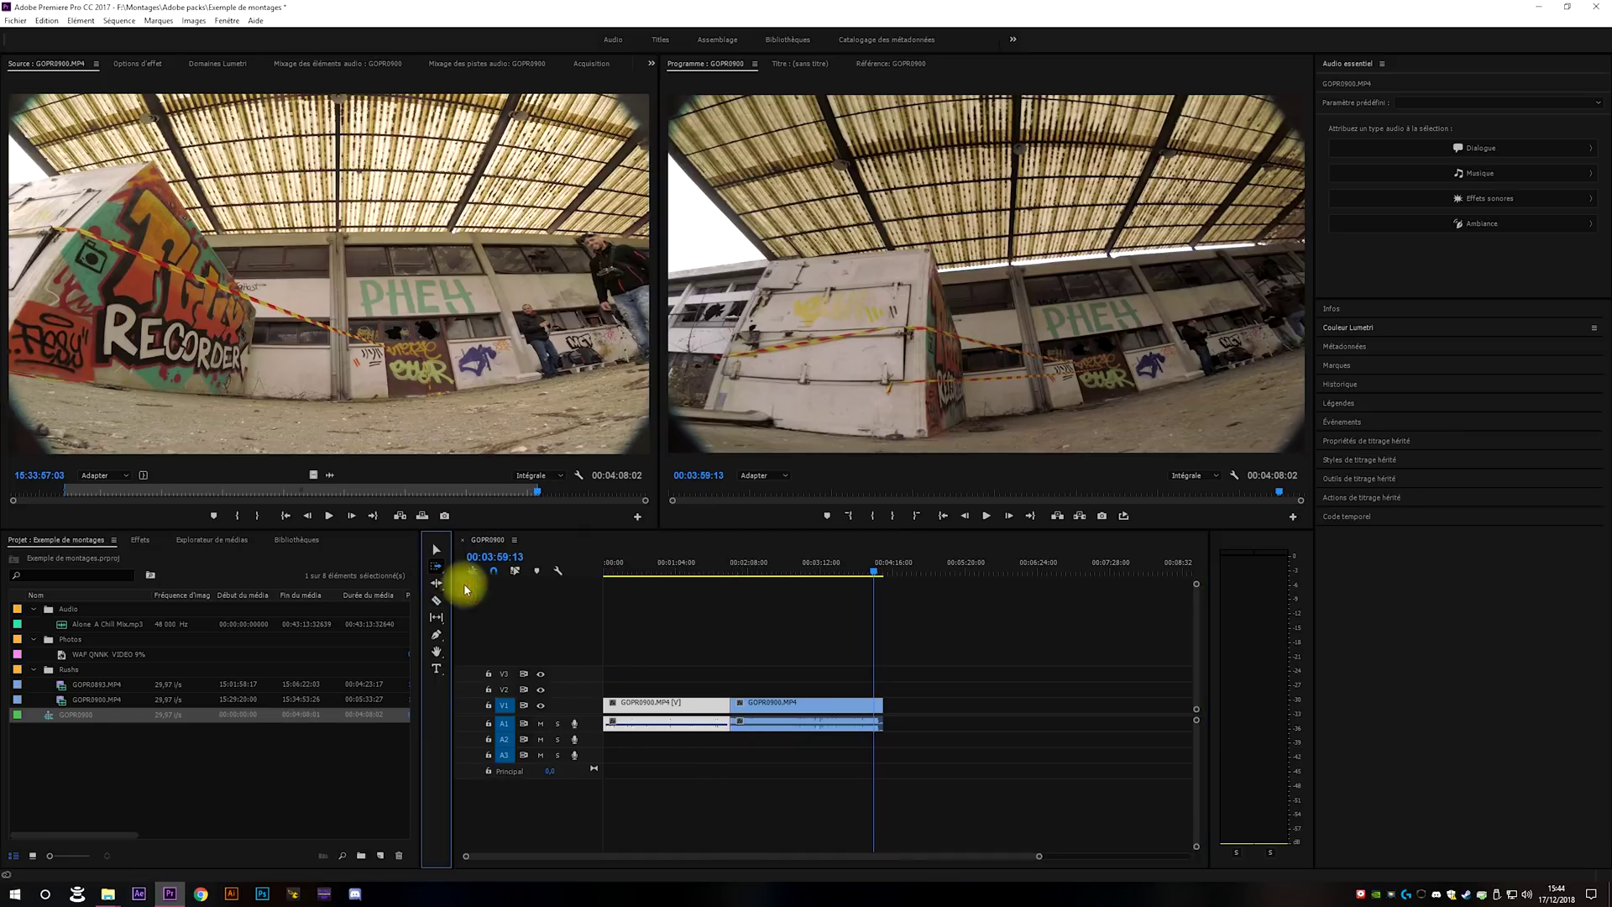
{"action": "left_click", "coordinate": [743, 708]}
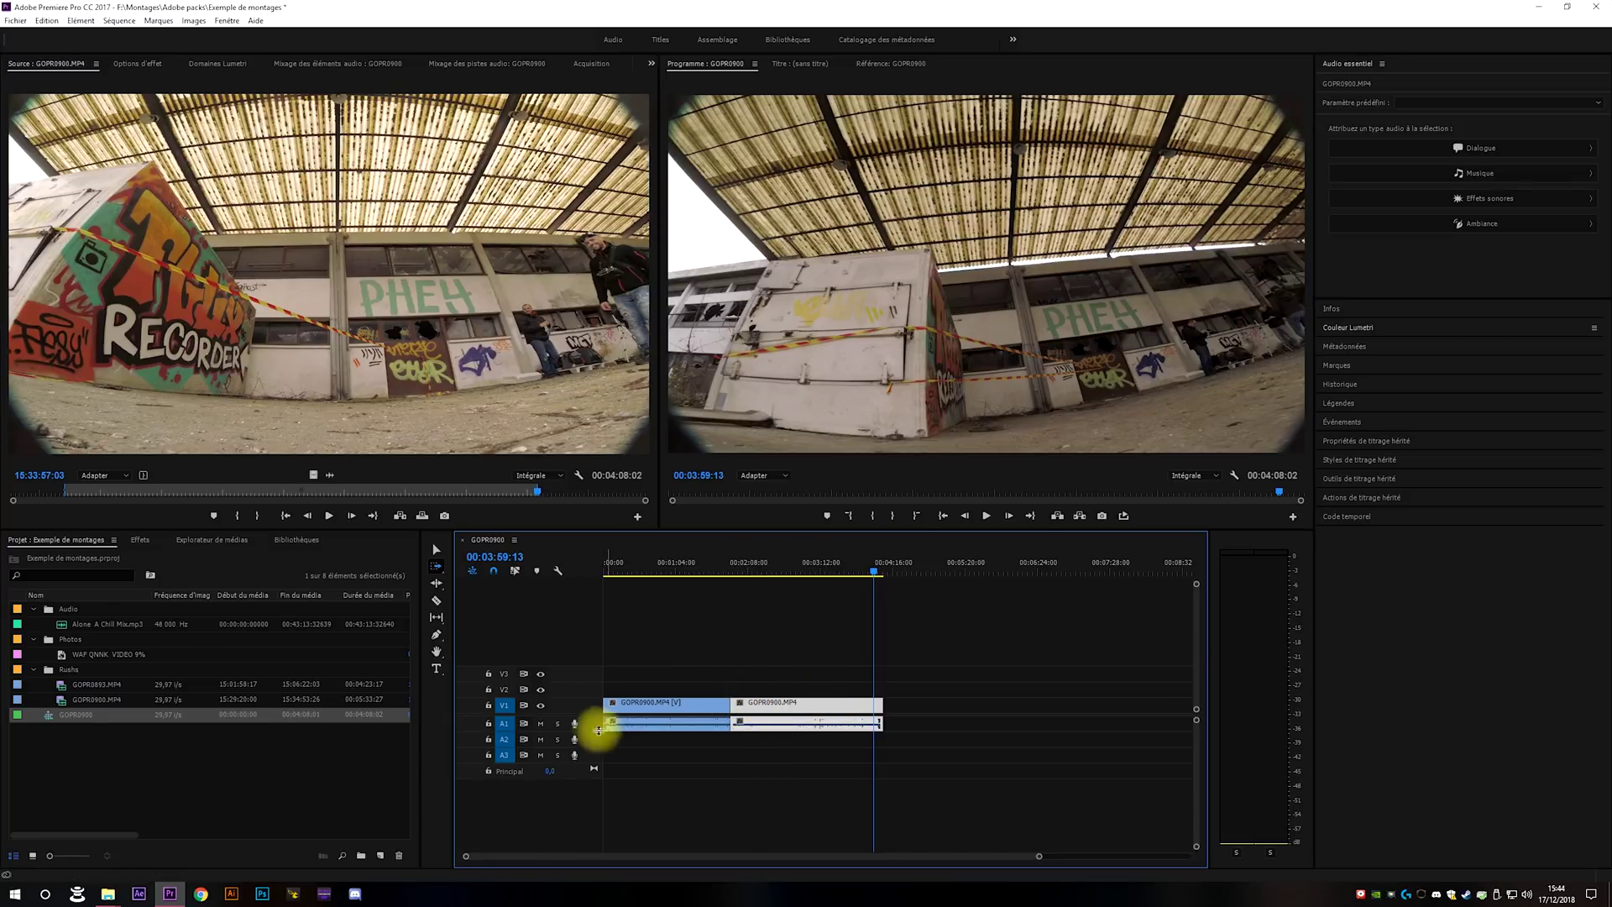
{"action": "left_click", "coordinate": [613, 703]}
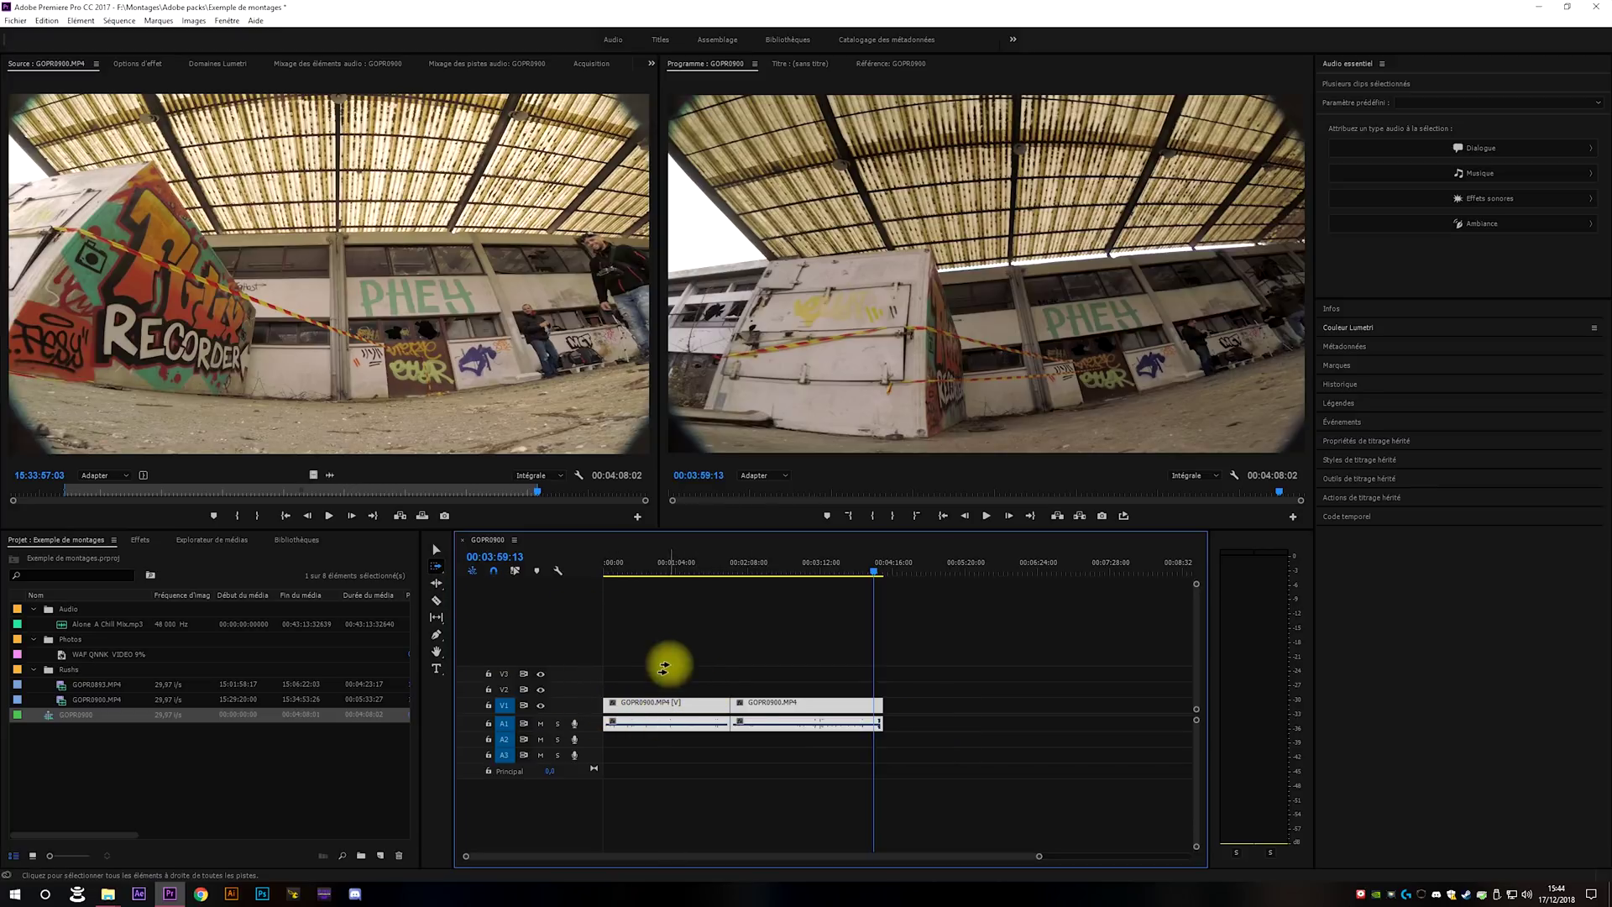
{"action": "left_click", "coordinate": [761, 694]}
{"action": "left_click", "coordinate": [755, 669]}
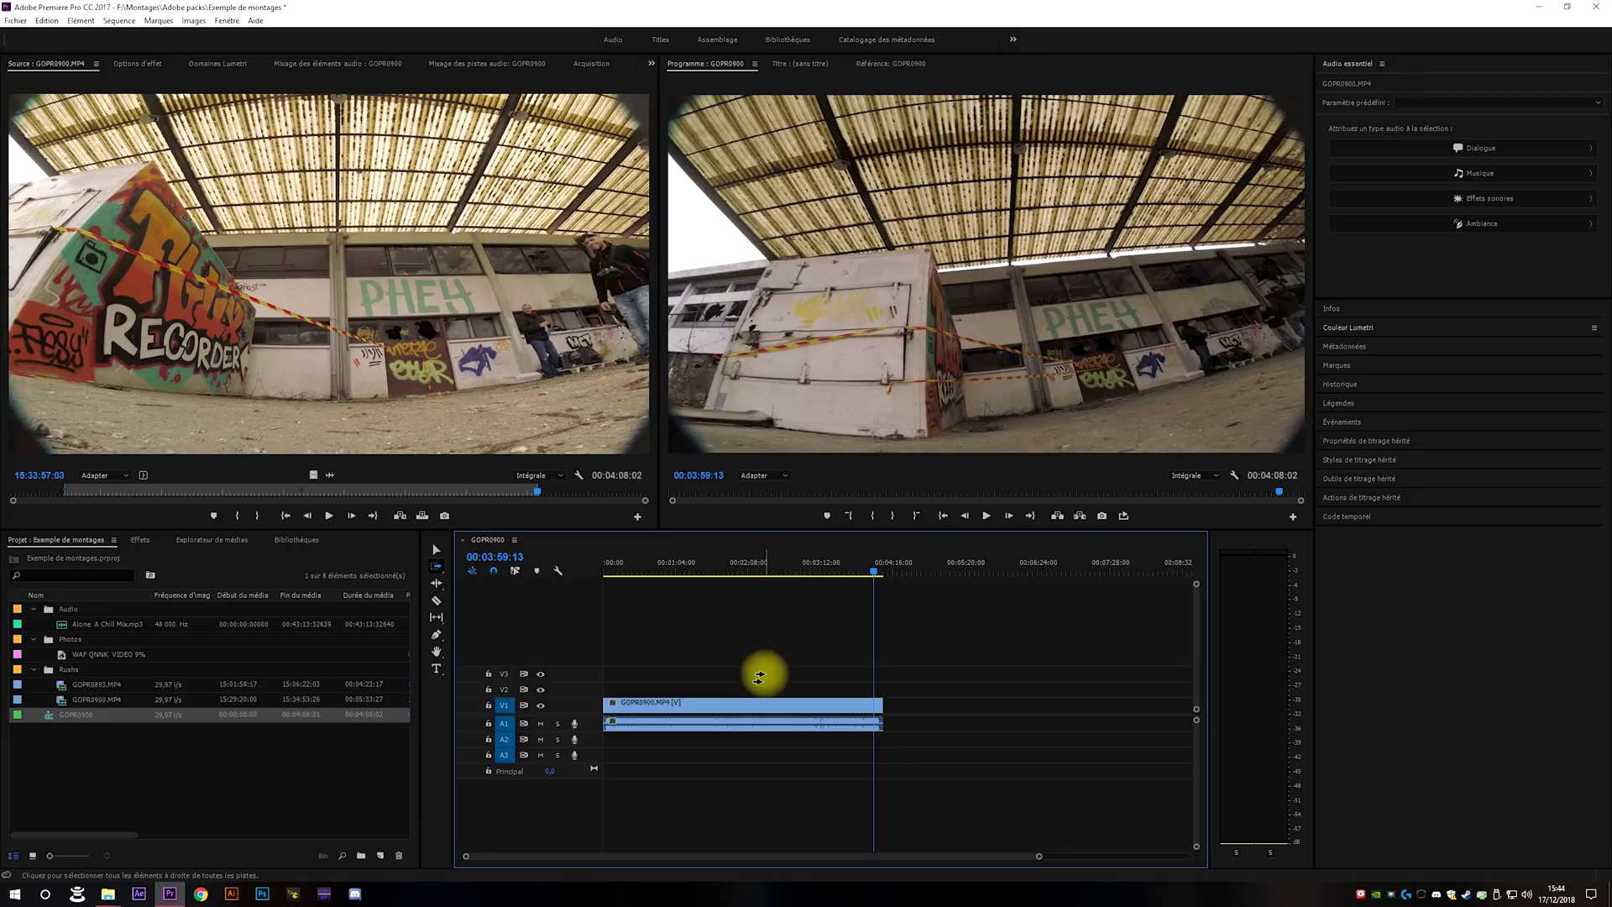
{"action": "left_click", "coordinate": [438, 551]}
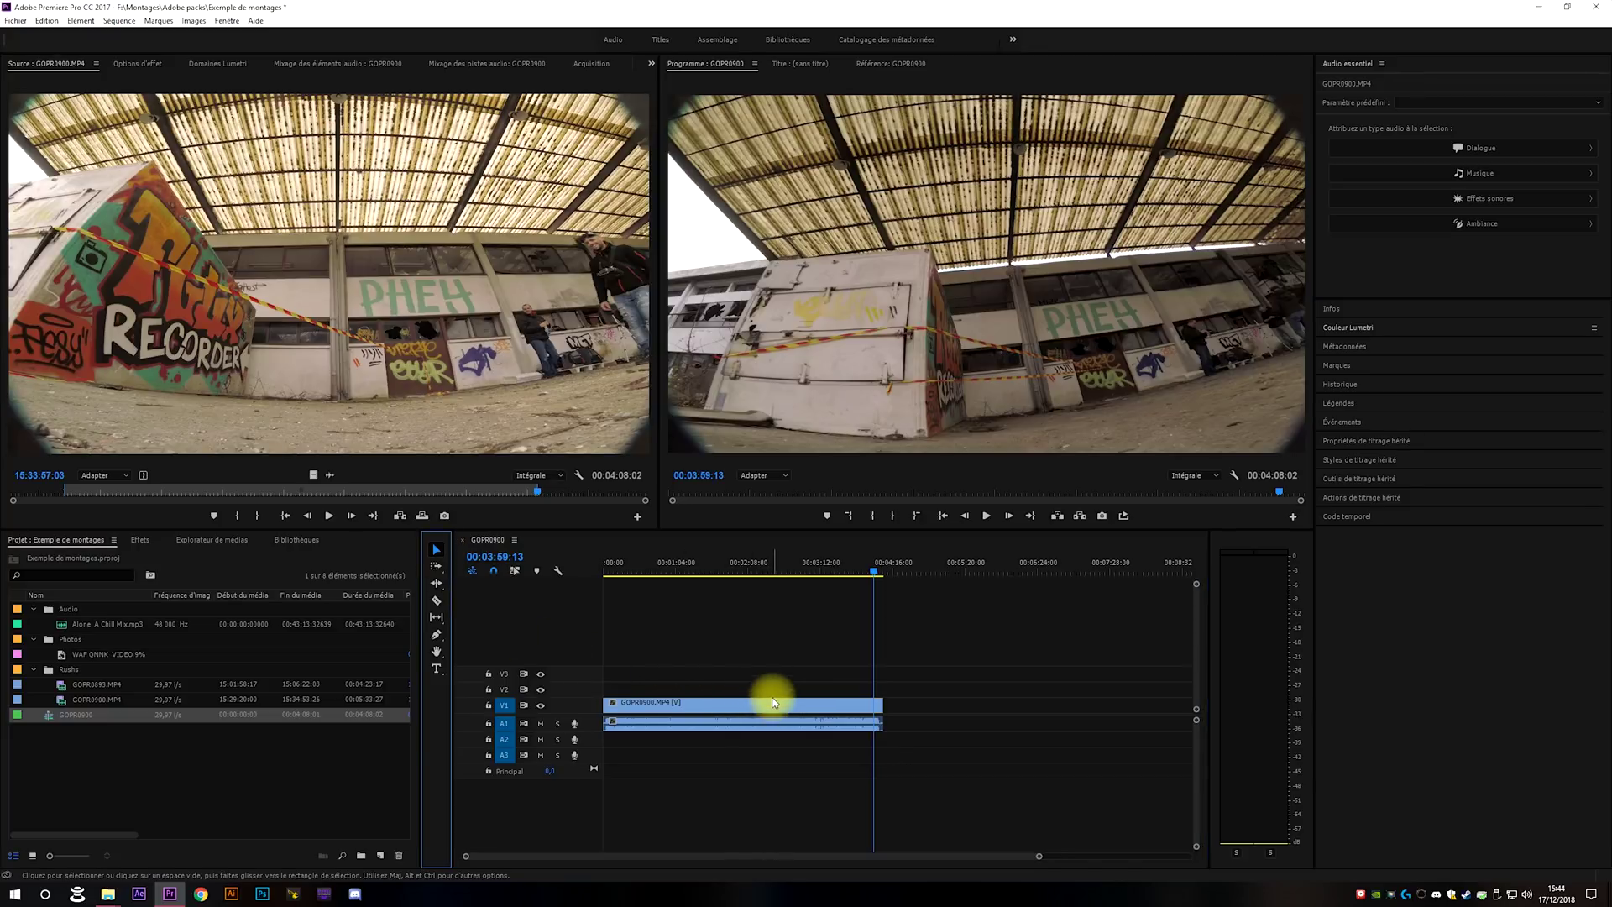
{"action": "left_click_drag", "start_coordinate": [762, 683], "coordinate": [931, 750]}
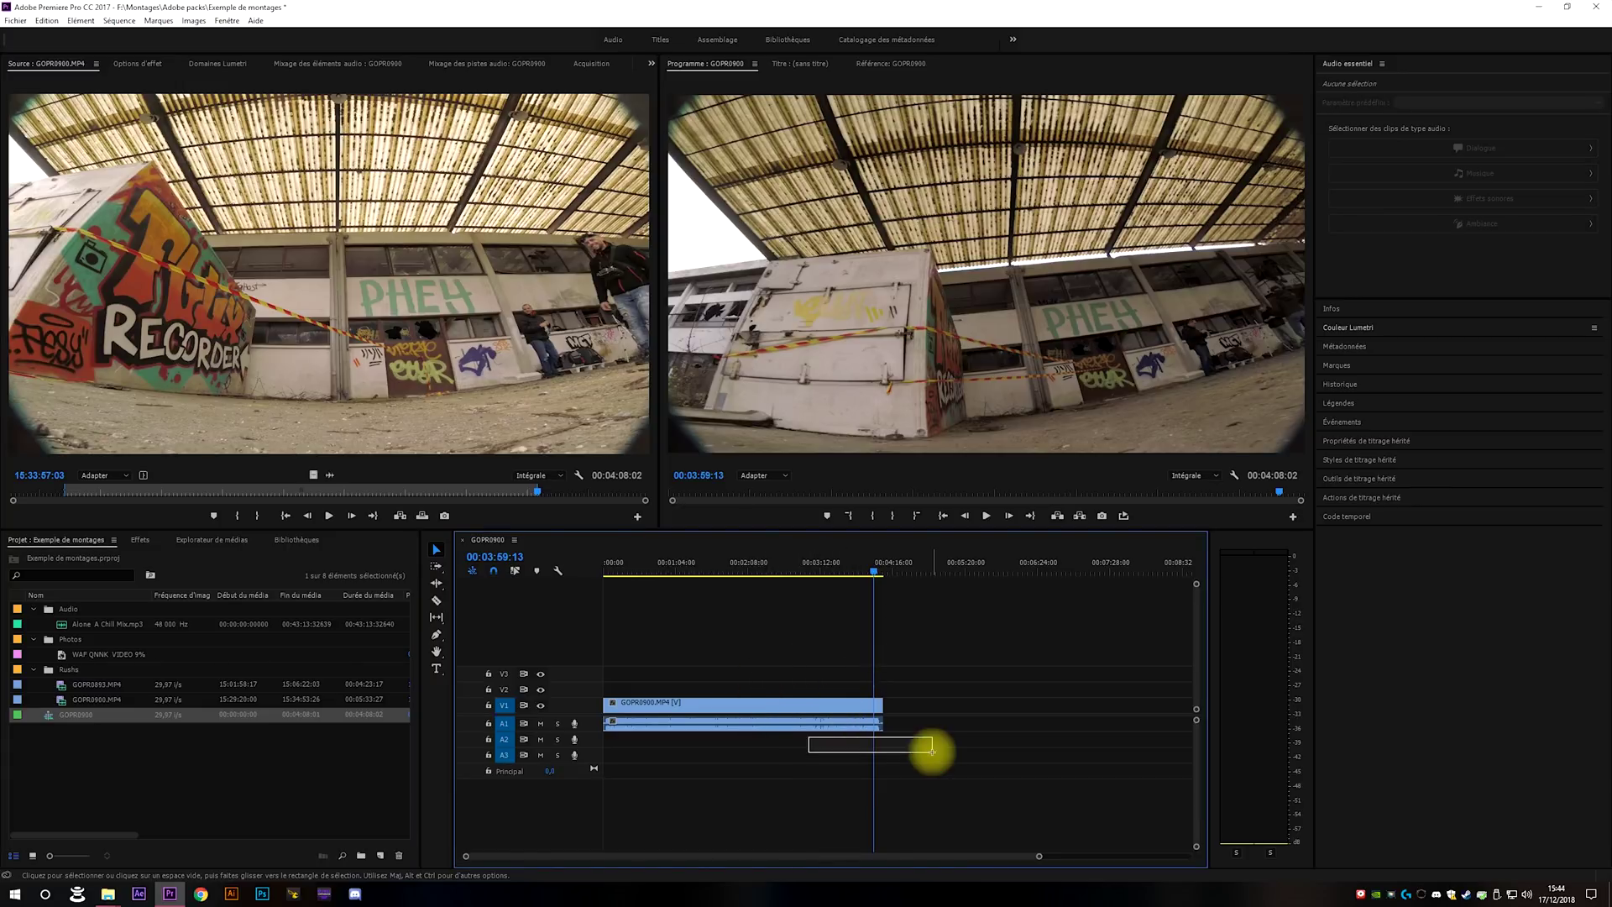
{"action": "left_click_drag", "start_coordinate": [792, 766], "coordinate": [873, 760]}
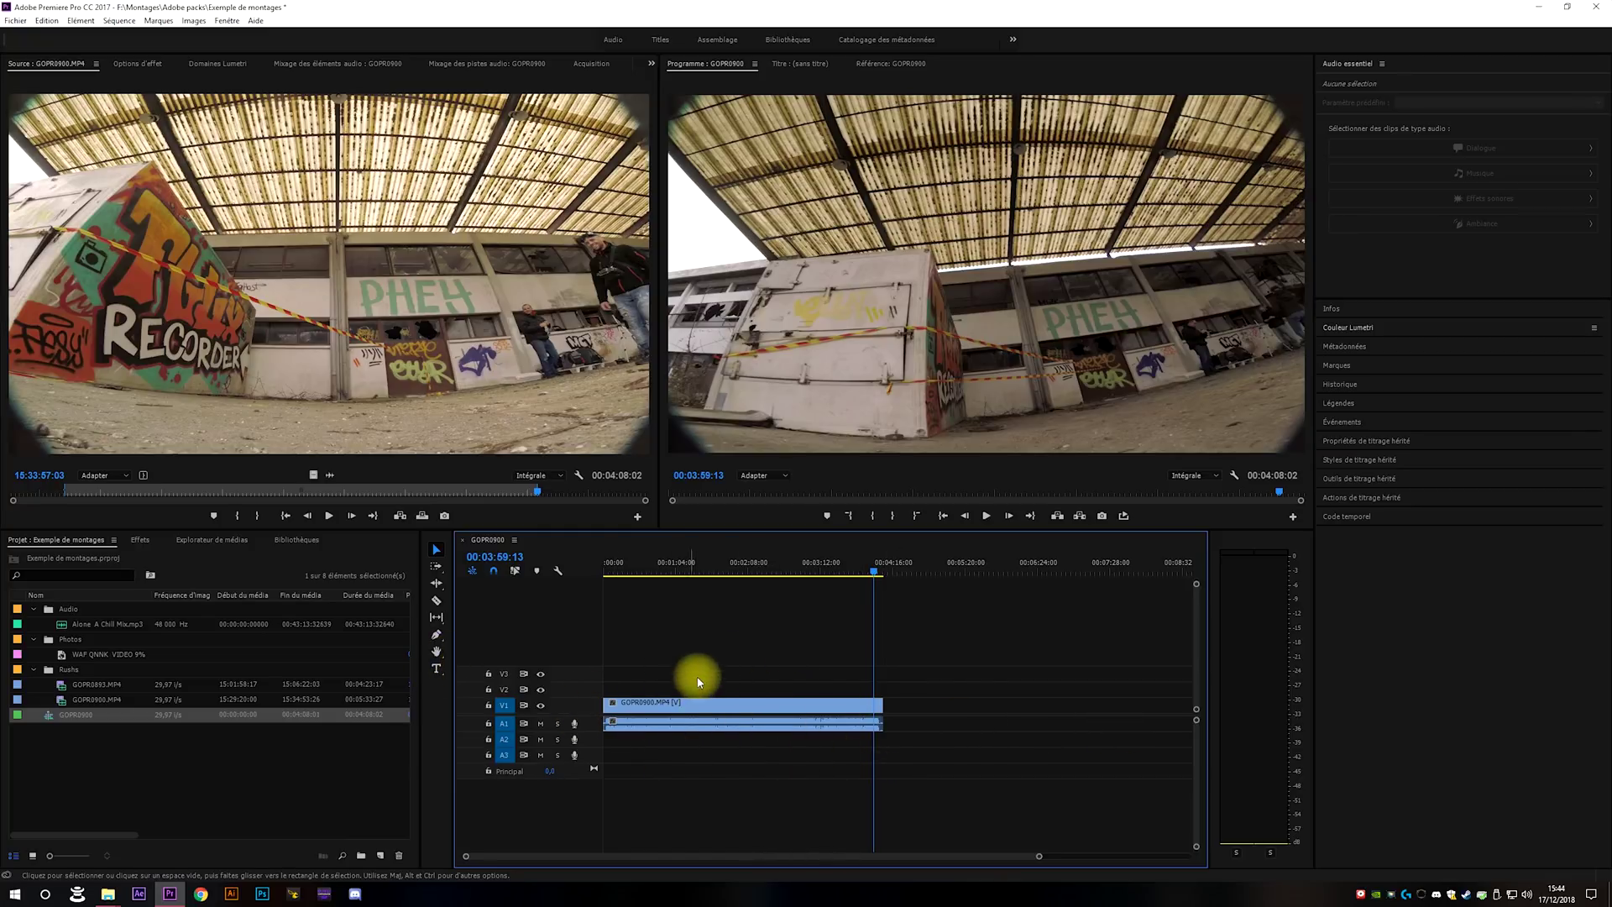
{"action": "left_click_drag", "start_coordinate": [692, 674], "coordinate": [1126, 766]}
Cut the GOPR0900 clip in two a little past its midpoint with the Razor tool, and return to the Selection tool.
{"action": "left_click", "coordinate": [436, 601]}
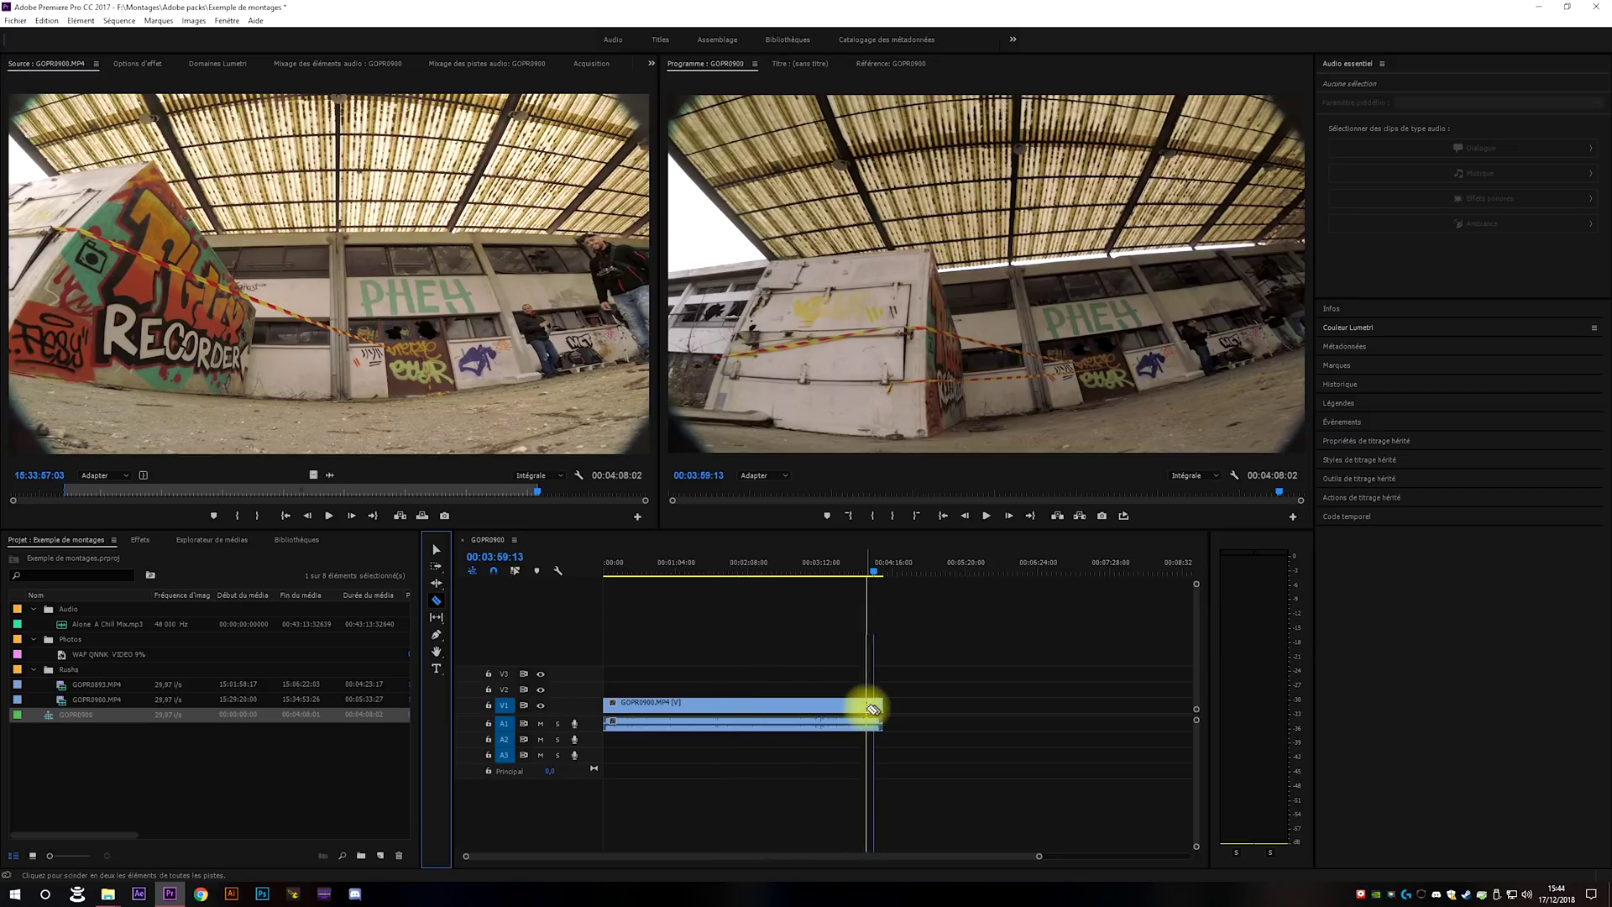
{"action": "left_click", "coordinate": [769, 705]}
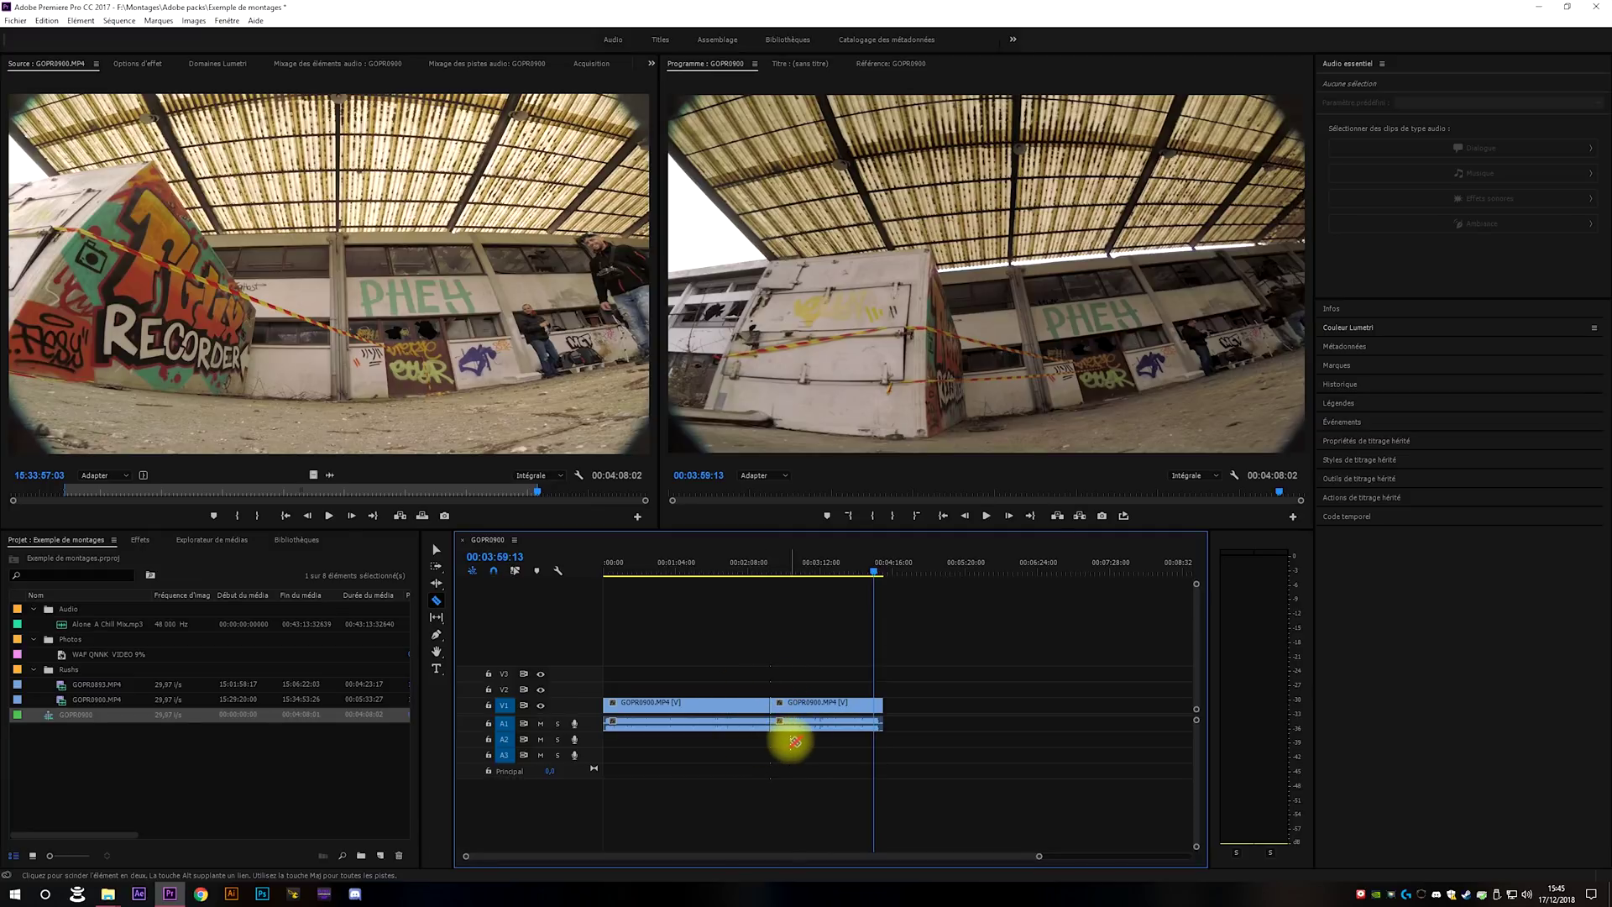
{"action": "left_click", "coordinate": [434, 549]}
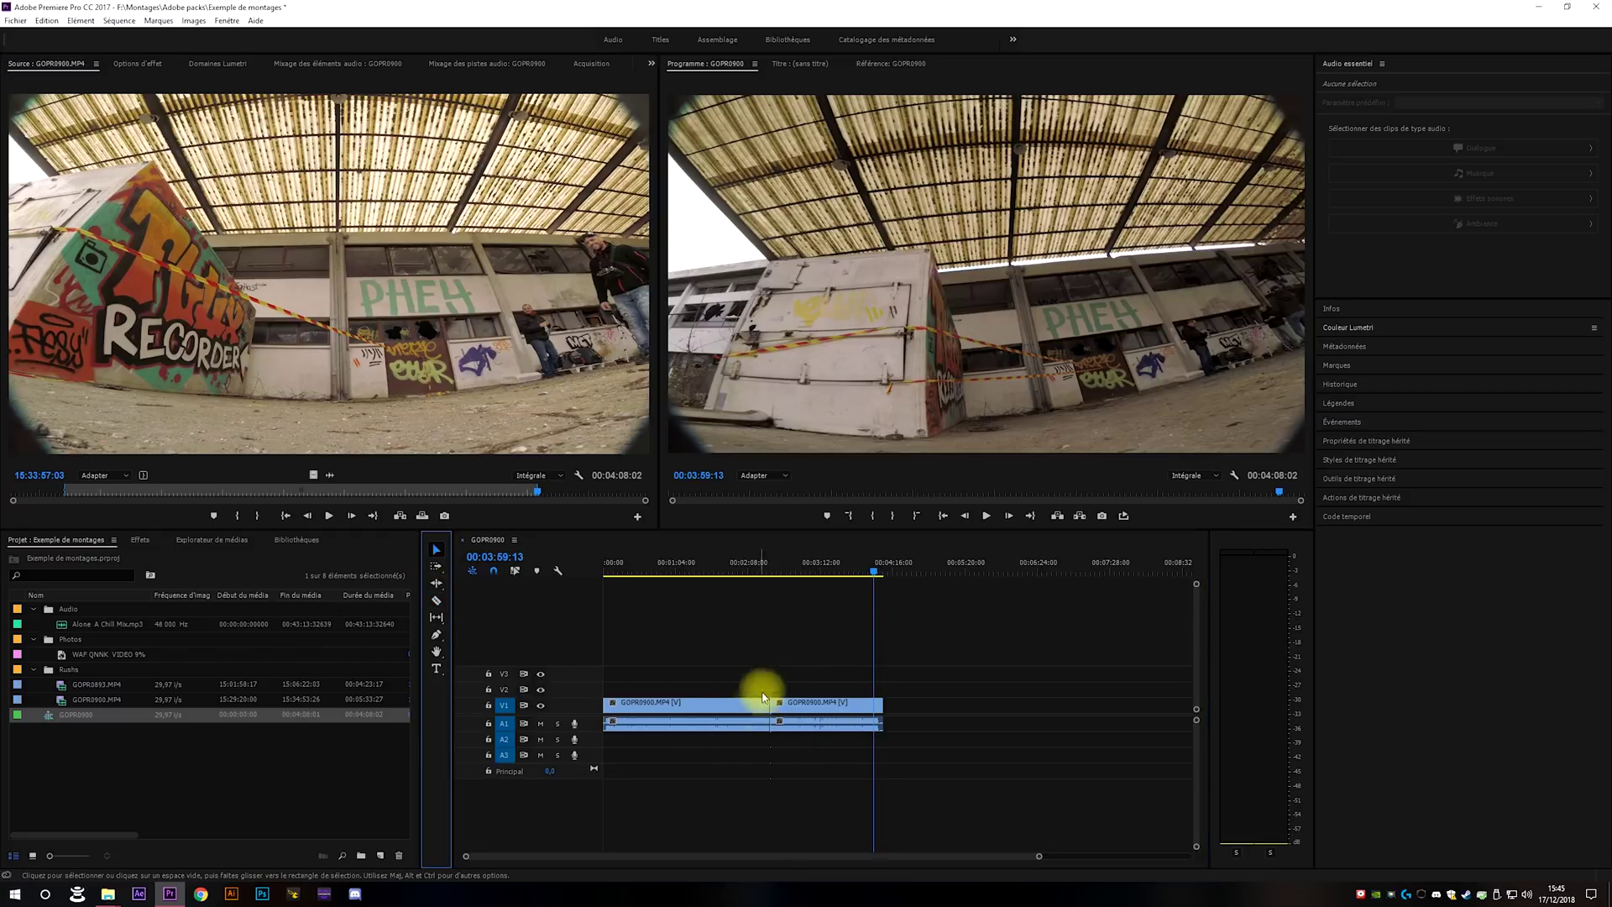
Move the second GOPR0900 piece about 35 seconds later on its track and select the gap between the two pieces.
{"action": "left_click", "coordinate": [793, 709]}
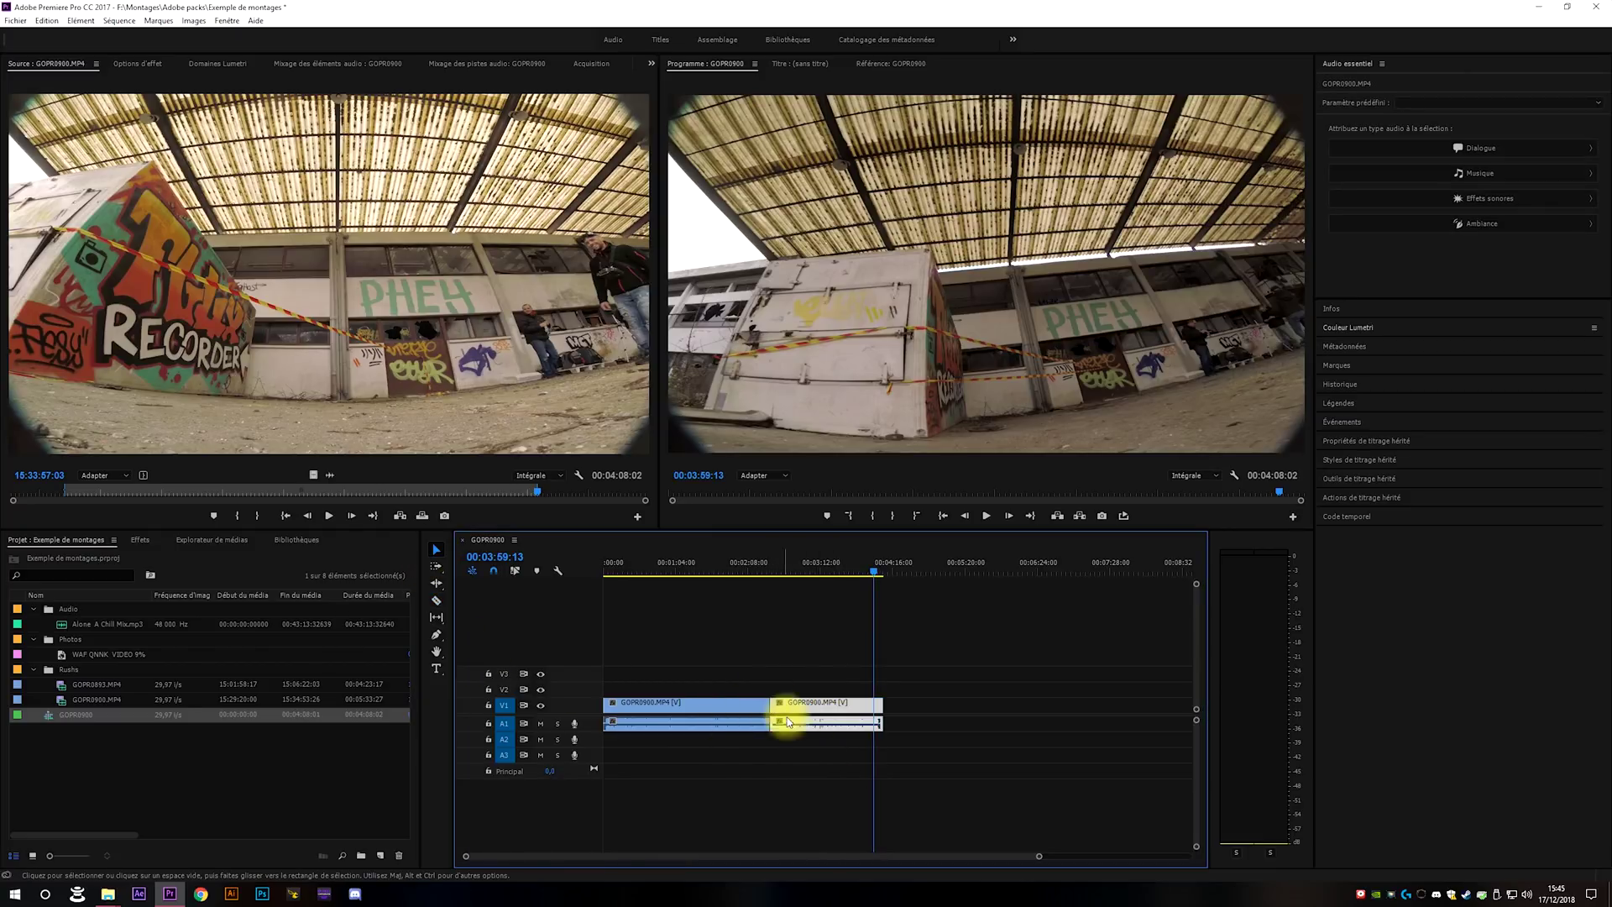
{"action": "left_click_drag", "start_coordinate": [798, 709], "coordinate": [837, 710]}
{"action": "left_click", "coordinate": [773, 708]}
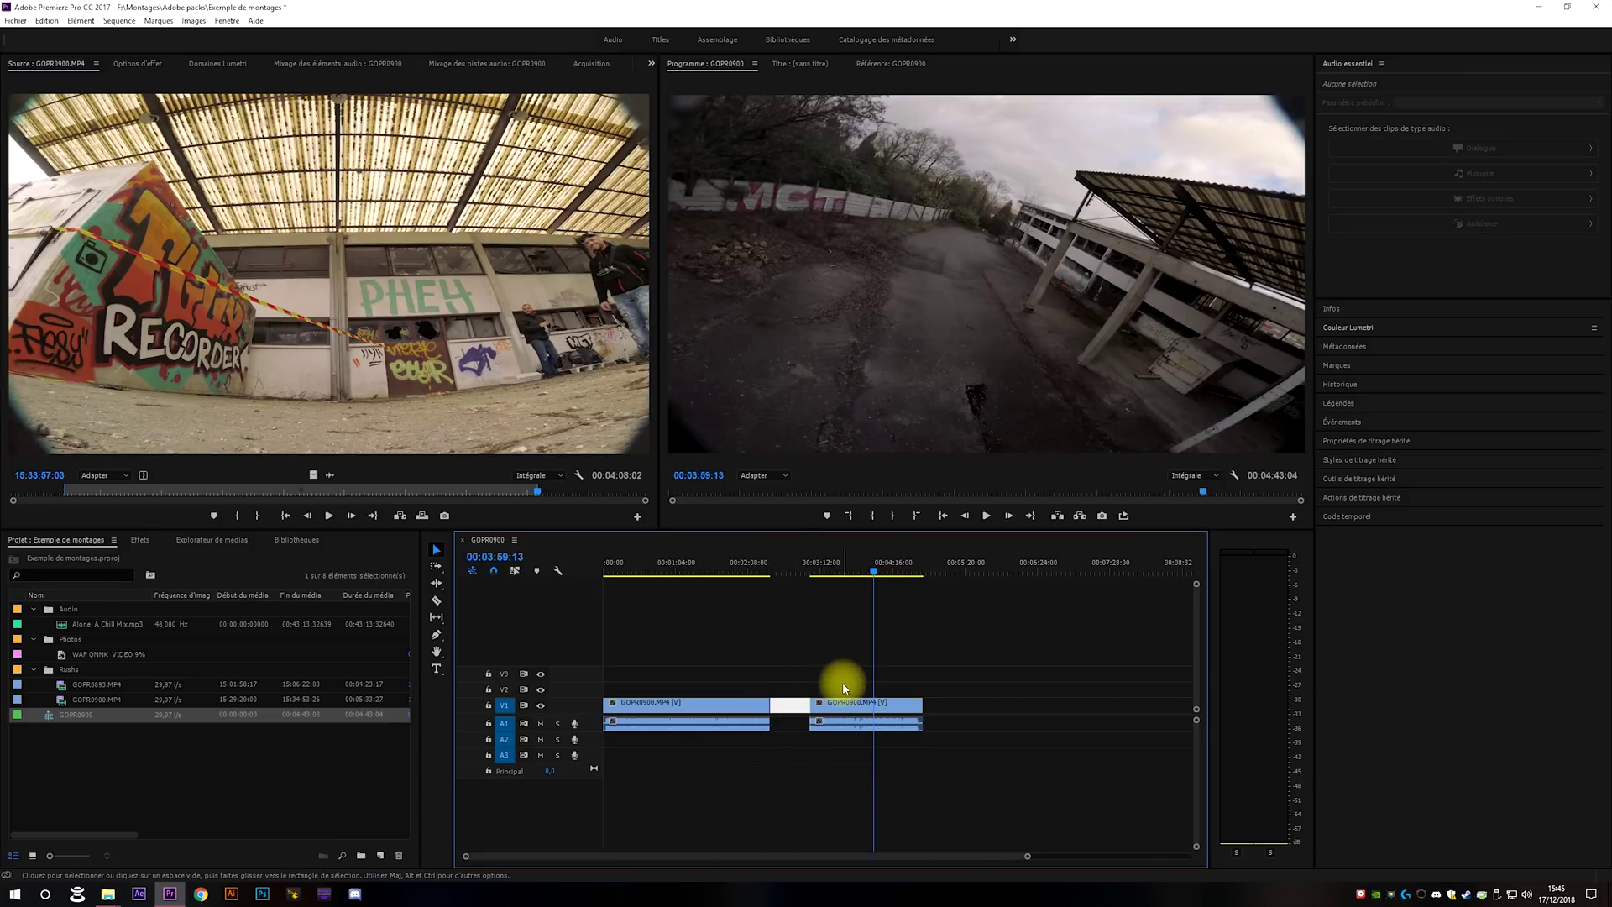
Delete the selected gap between the two GOPR0900 pieces.
{"action": "key", "text": "Delete"}
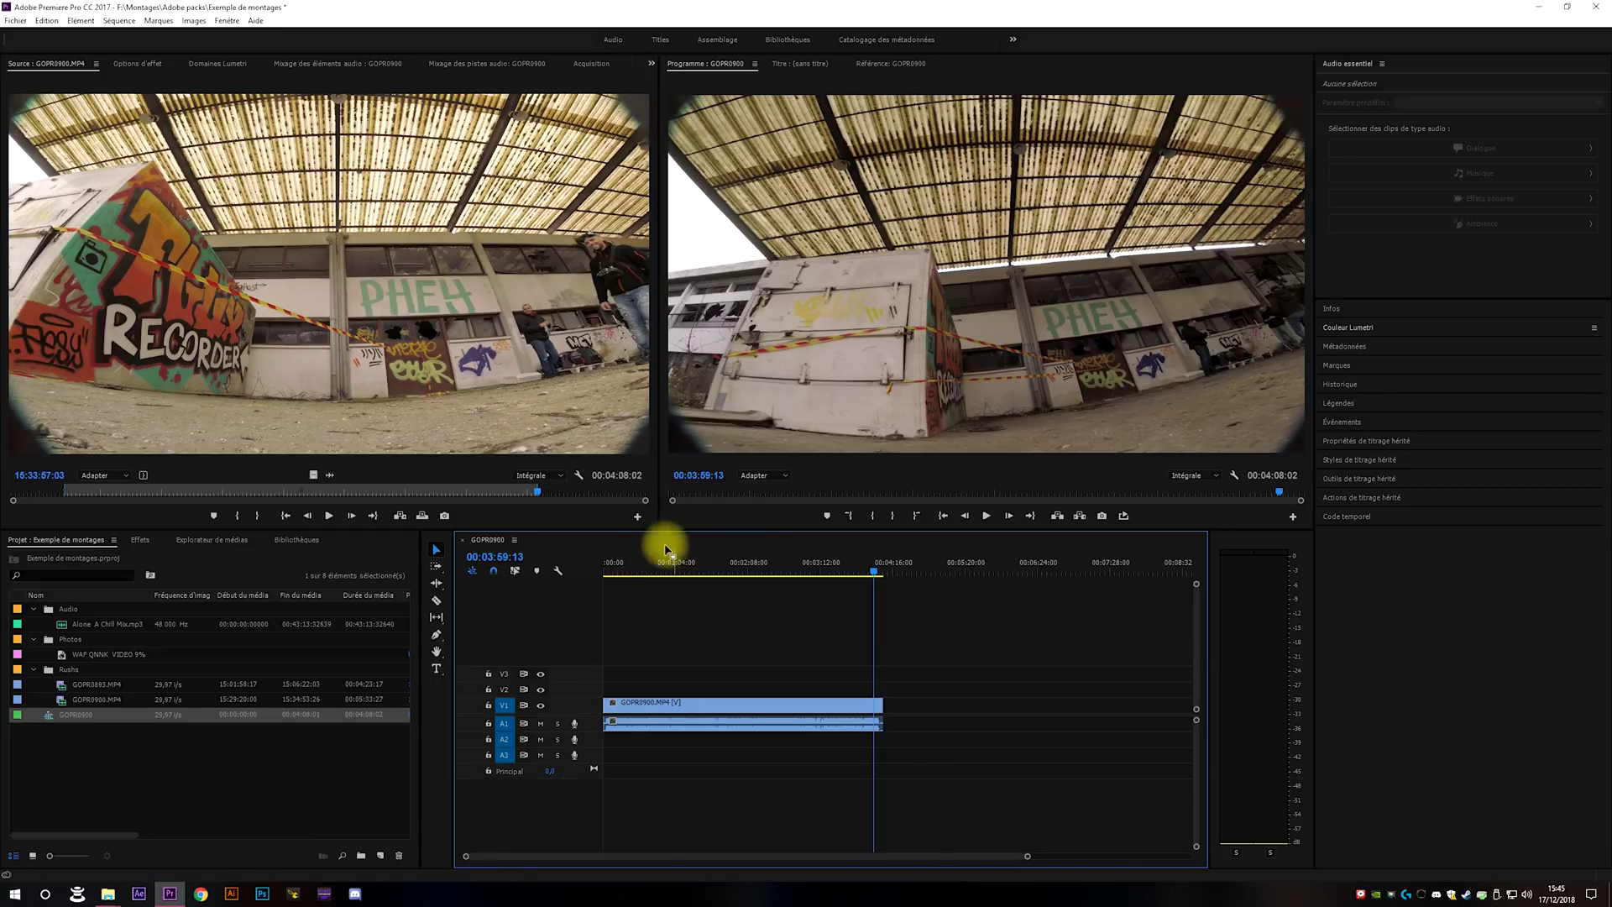
Set the scale of the GOPR0900 video clip to 110 in its effect controls.
{"action": "left_click", "coordinate": [661, 714]}
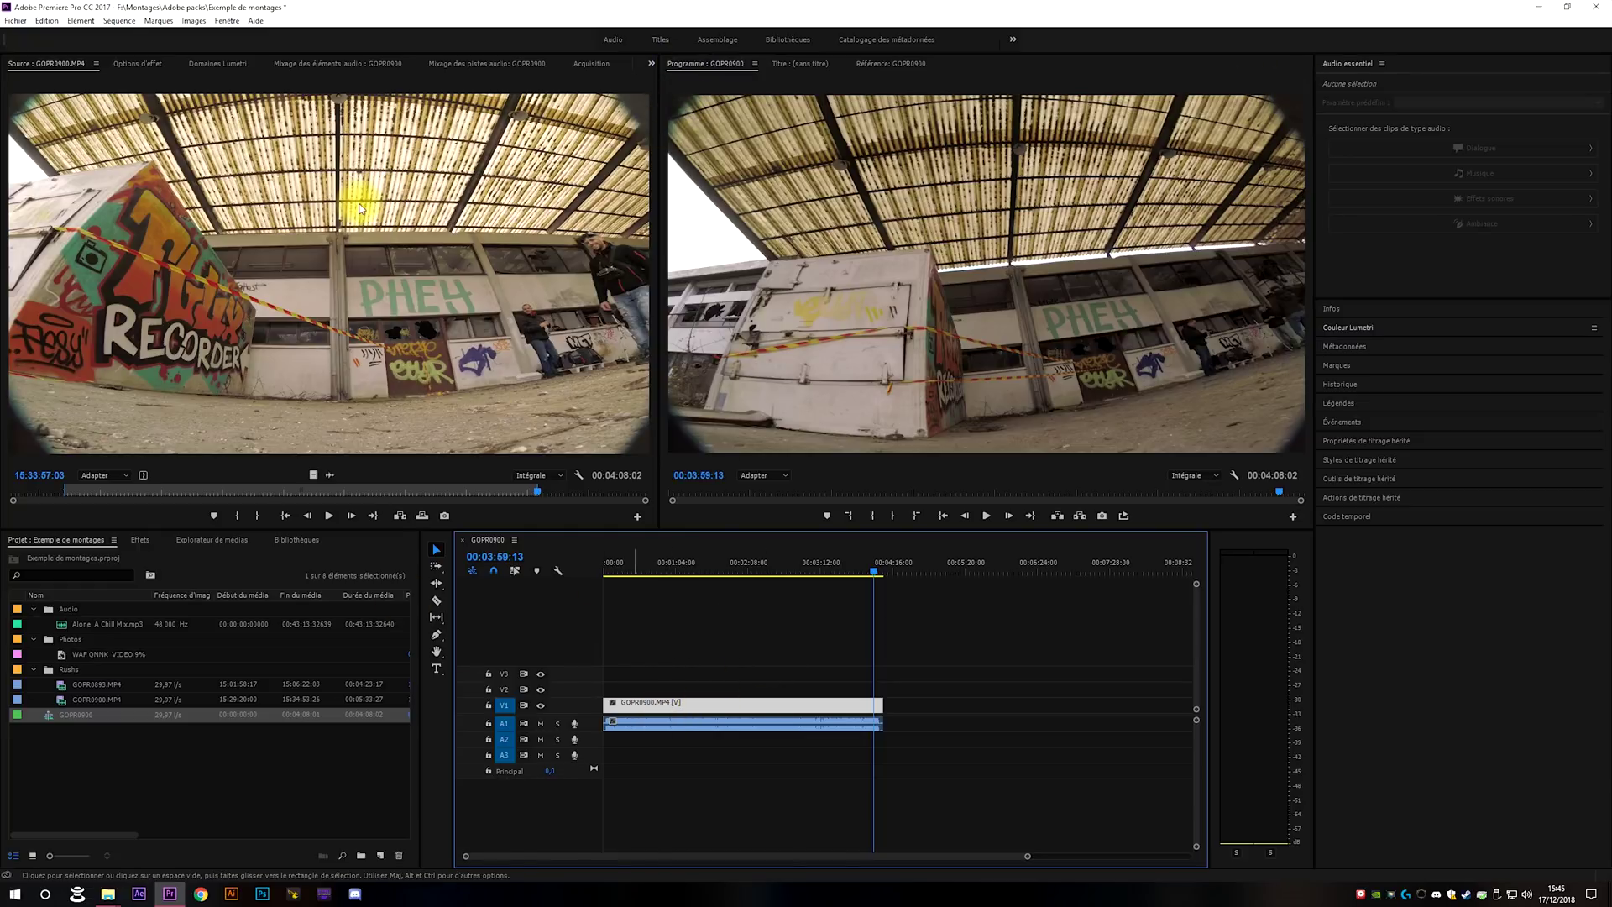
{"action": "left_click", "coordinate": [138, 65]}
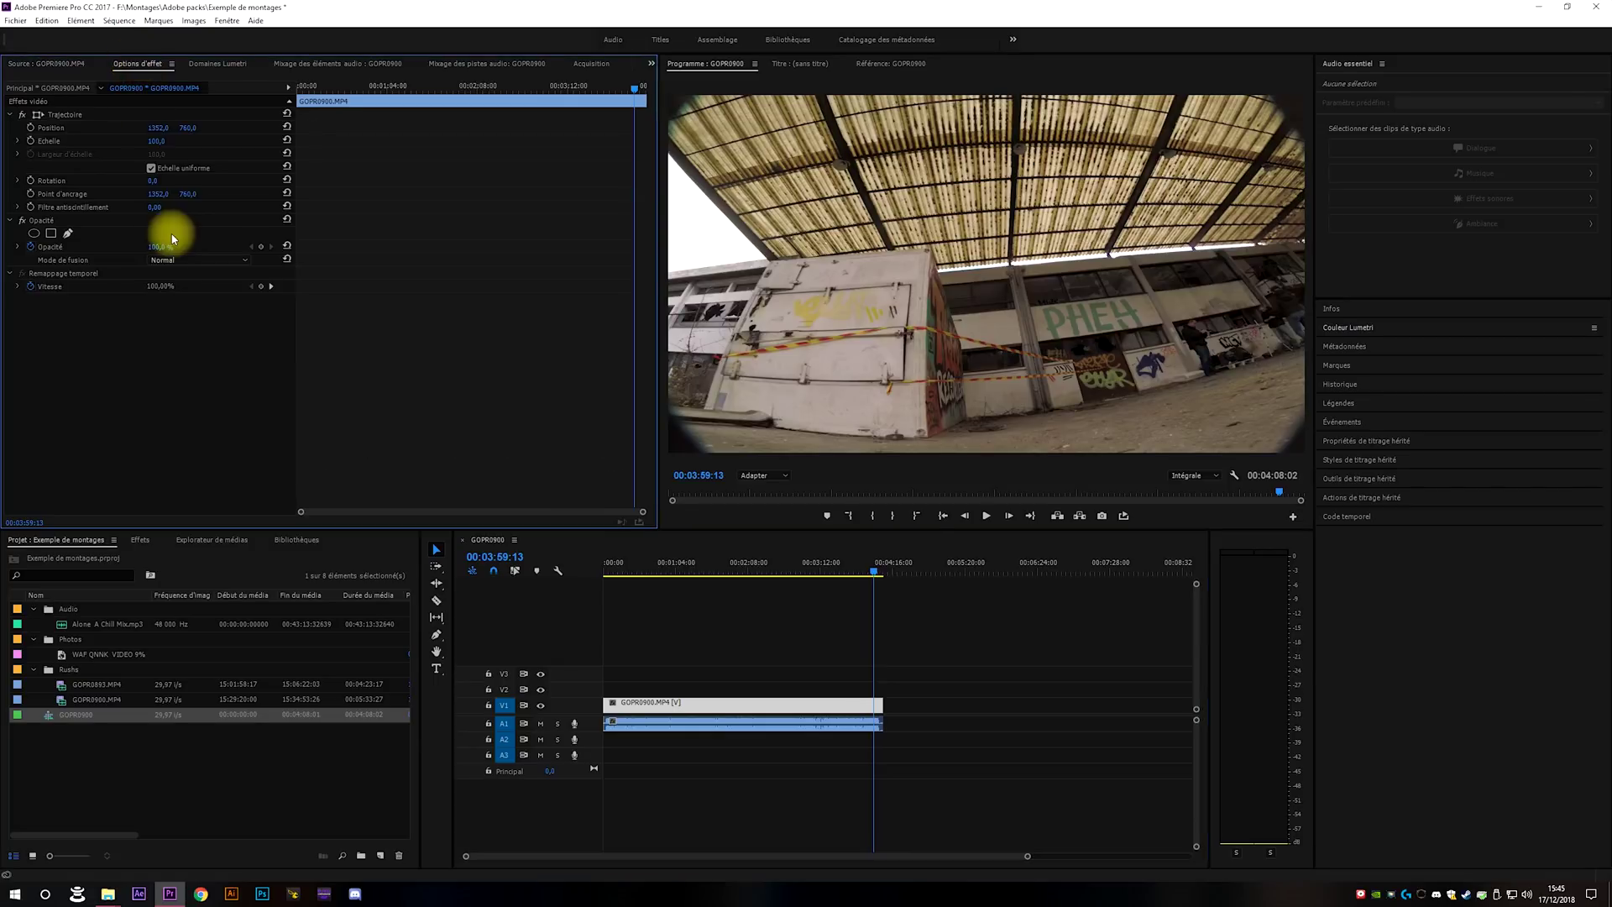
{"action": "left_click", "coordinate": [157, 140]}
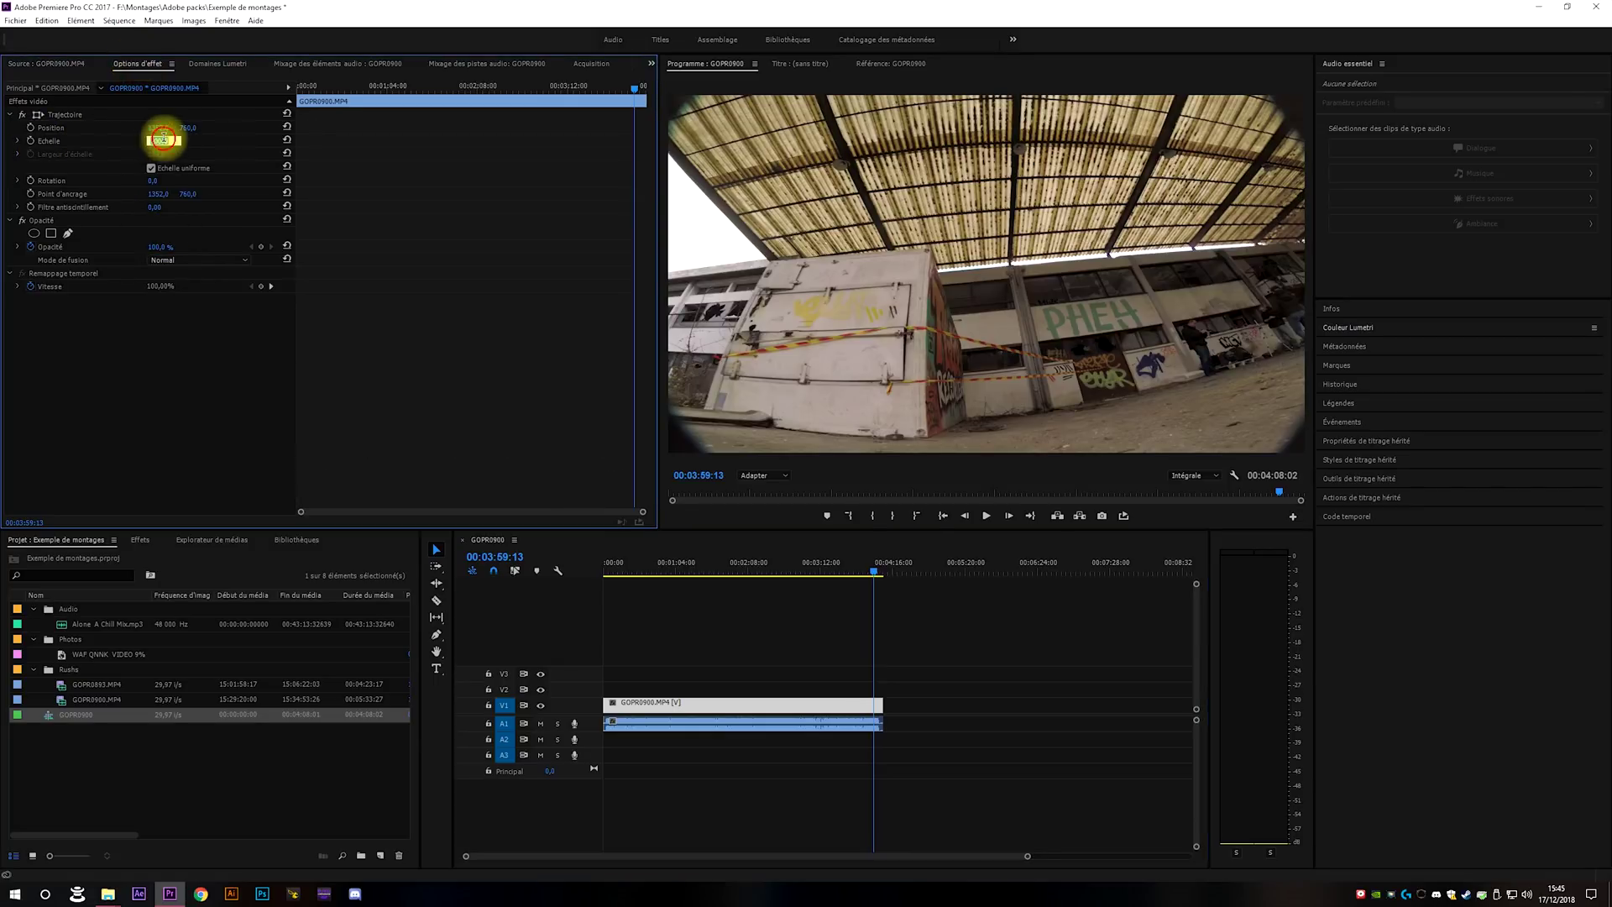
{"action": "key", "text": "Up"}
{"action": "key", "text": "Up"}
{"action": "key", "text": "Up"}
{"action": "key", "text": "Up"}
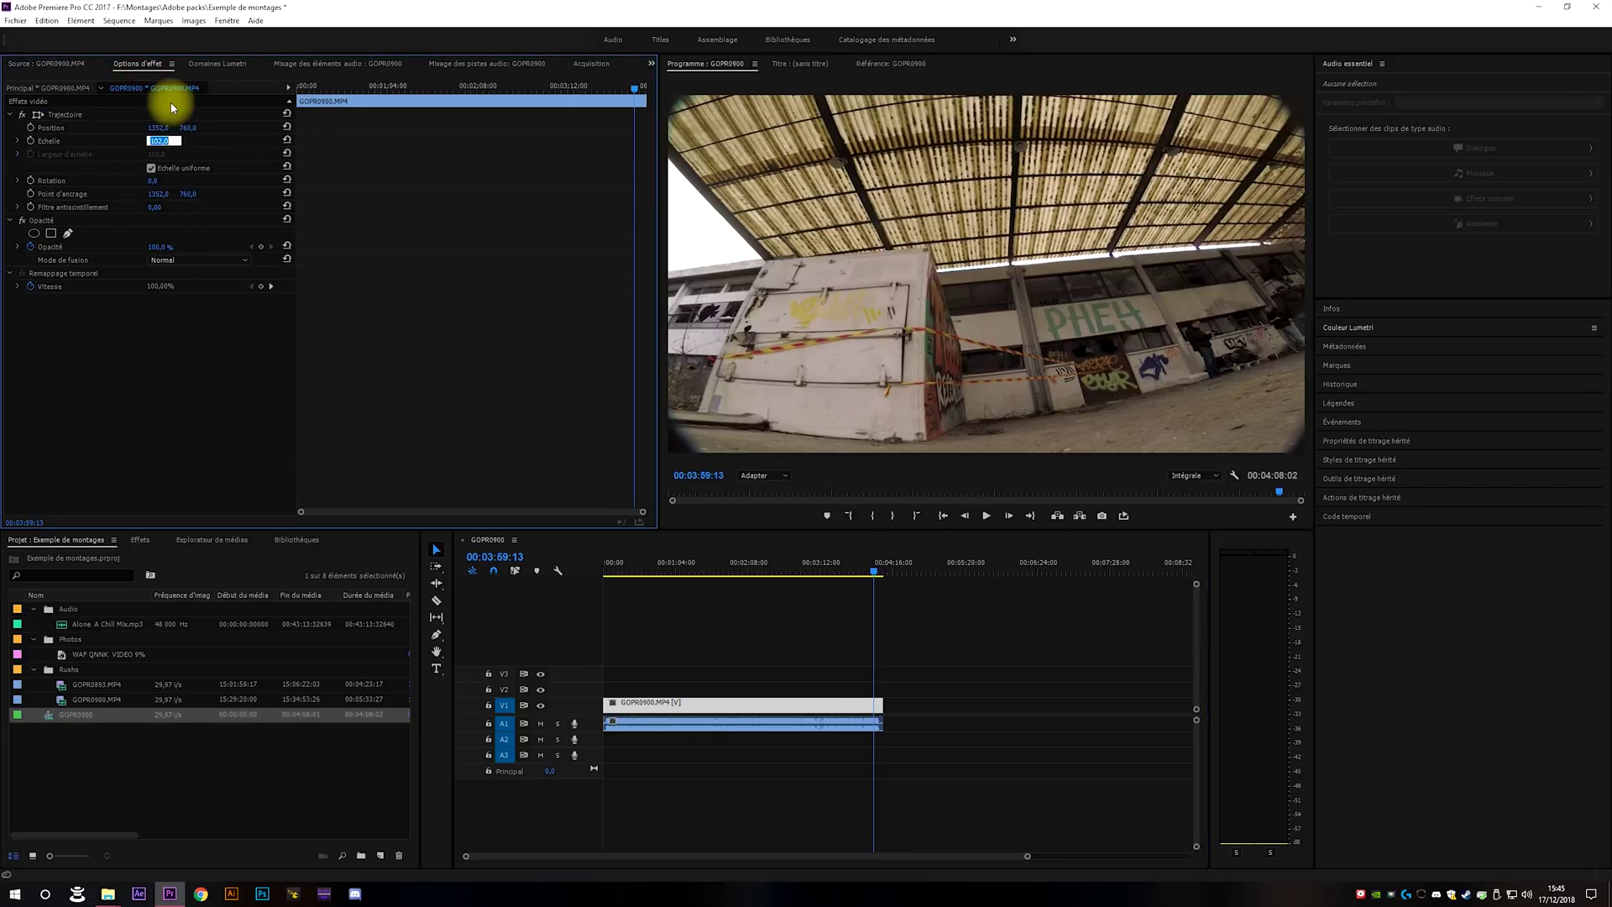
{"action": "key", "text": "Up"}
{"action": "key", "text": "Up"}
{"action": "key", "text": "Up"}
{"action": "key", "text": "Up"}
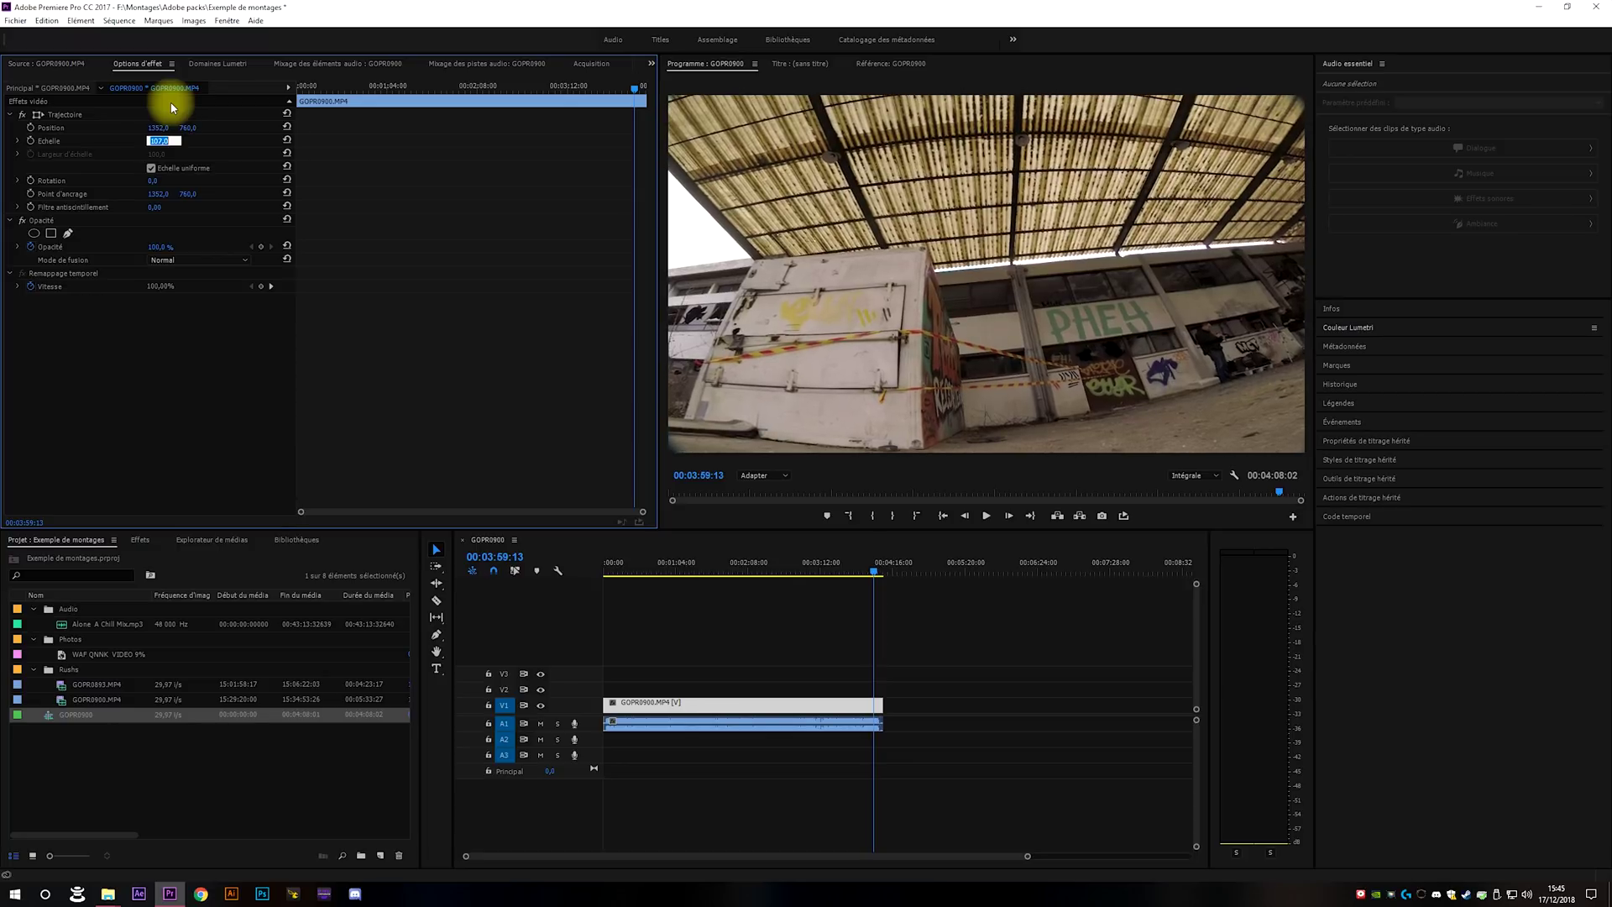
{"action": "key", "text": "Up"}
{"action": "key", "text": "Up"}
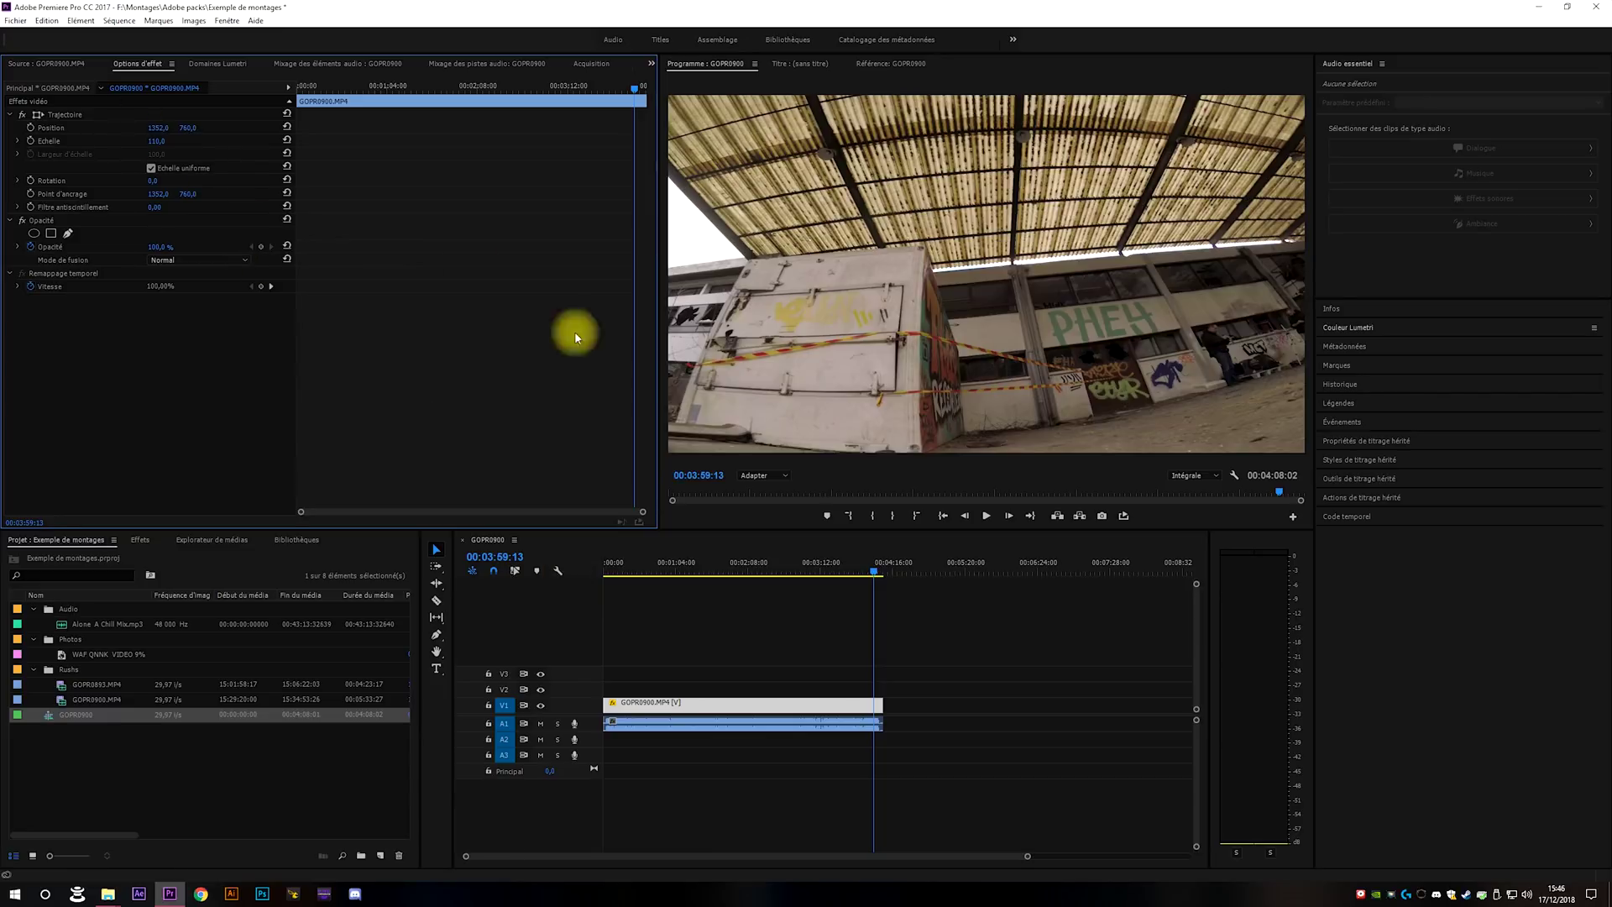
Reselect only the video part of the GOPR0900 clip and move the playhead to 00:00:12:24.
{"action": "left_click", "coordinate": [797, 690]}
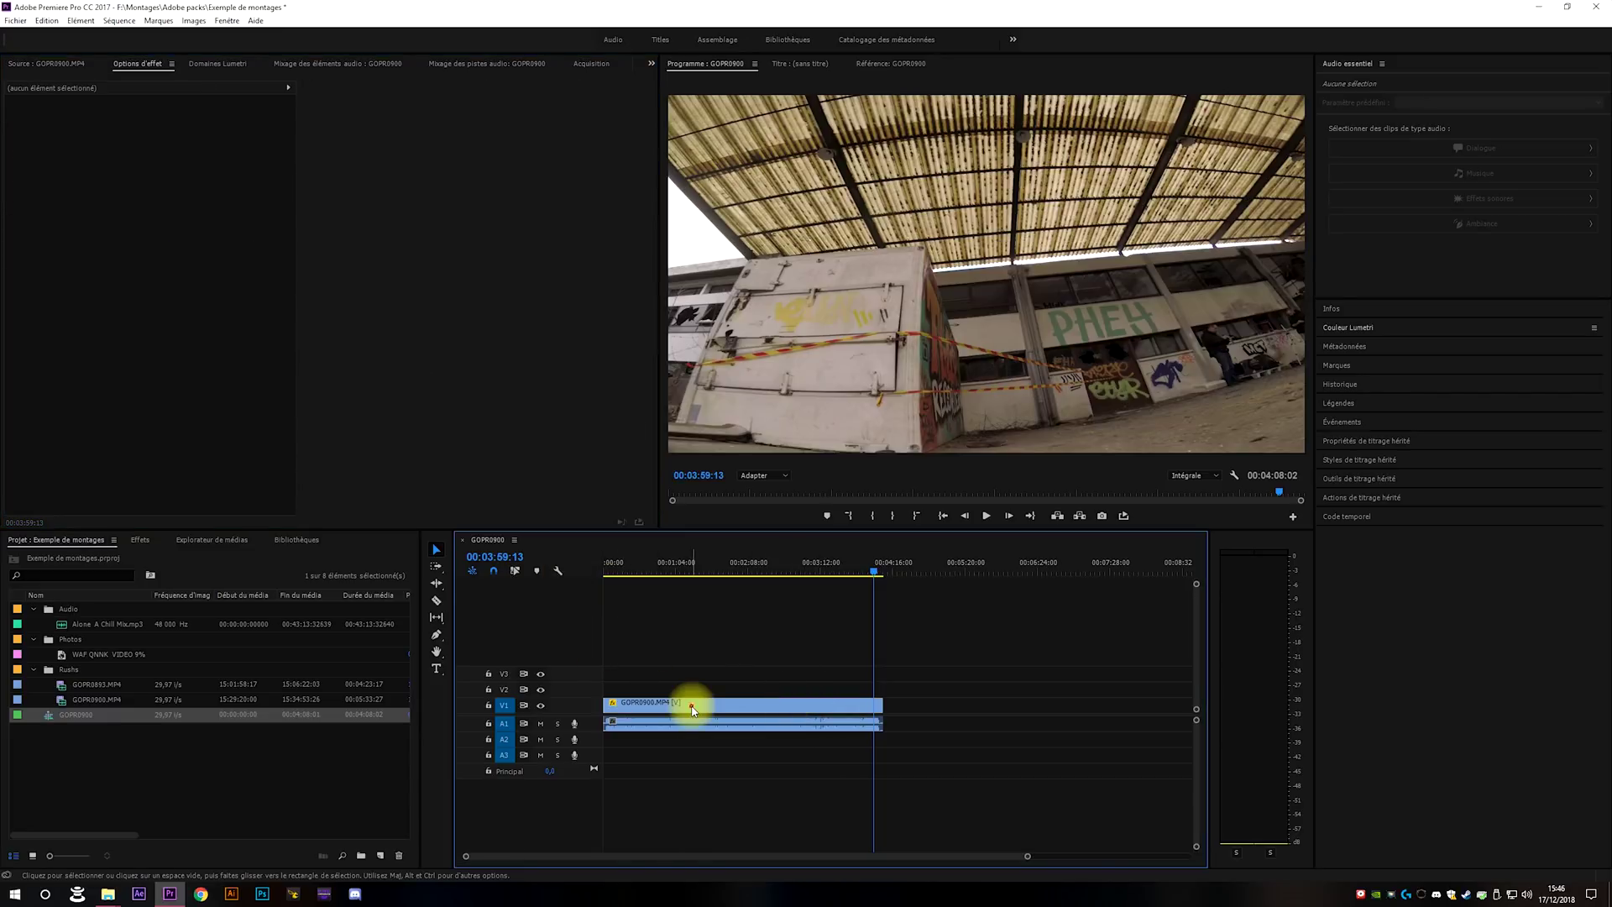
{"action": "left_click", "coordinate": [684, 705]}
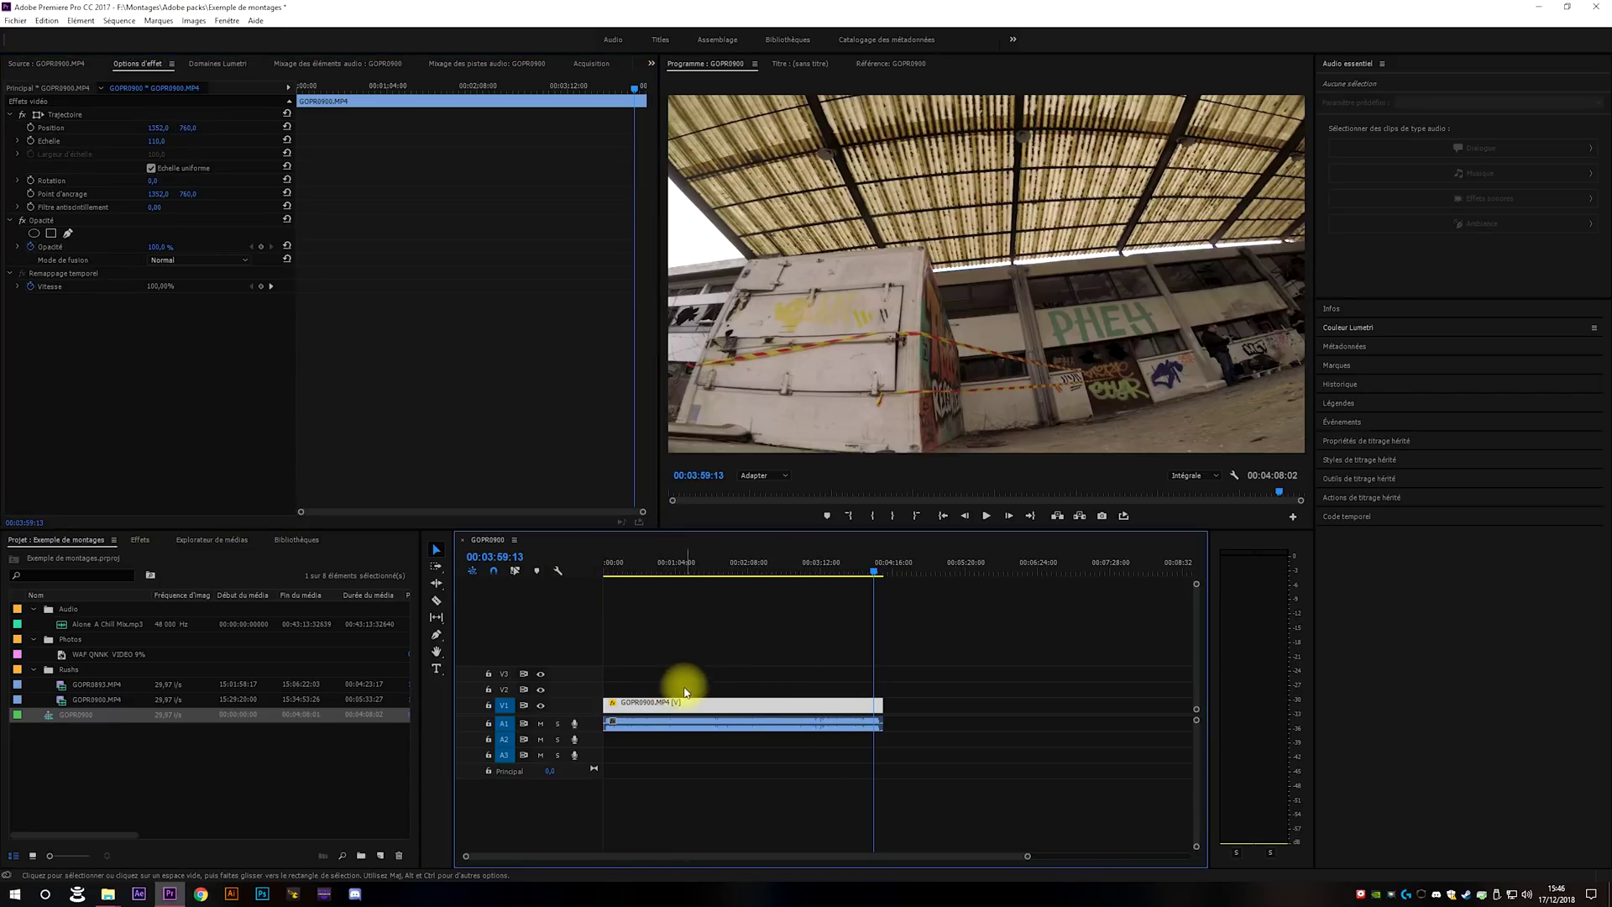
{"action": "left_click", "coordinate": [682, 690]}
{"action": "left_click", "coordinate": [679, 707]}
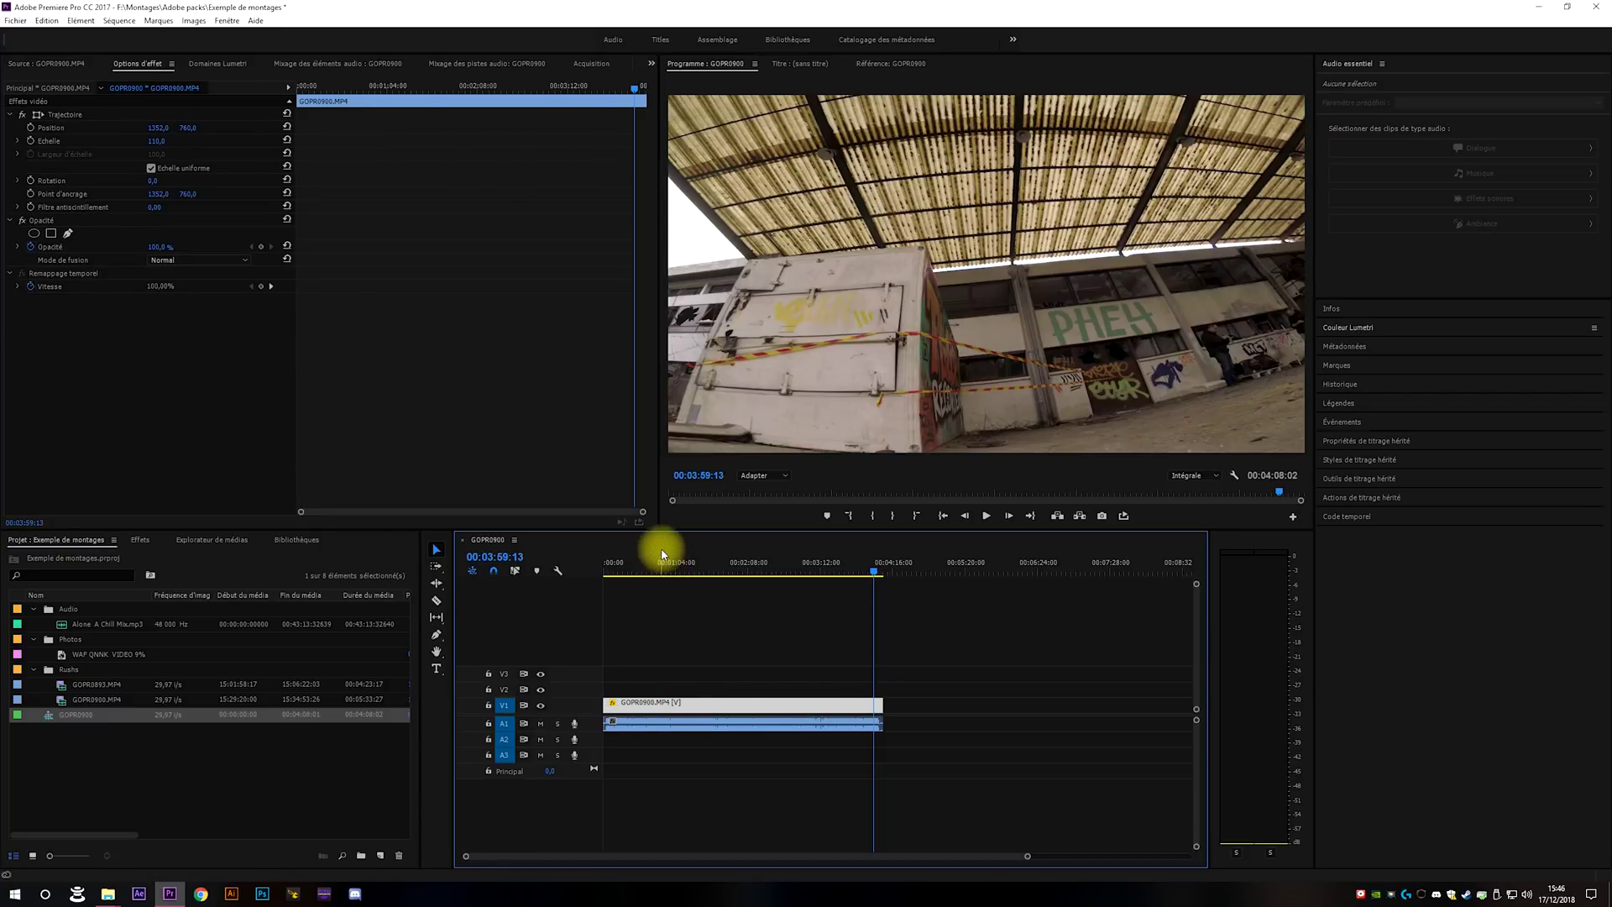
{"action": "left_click_drag", "start_coordinate": [661, 556], "coordinate": [618, 558]}
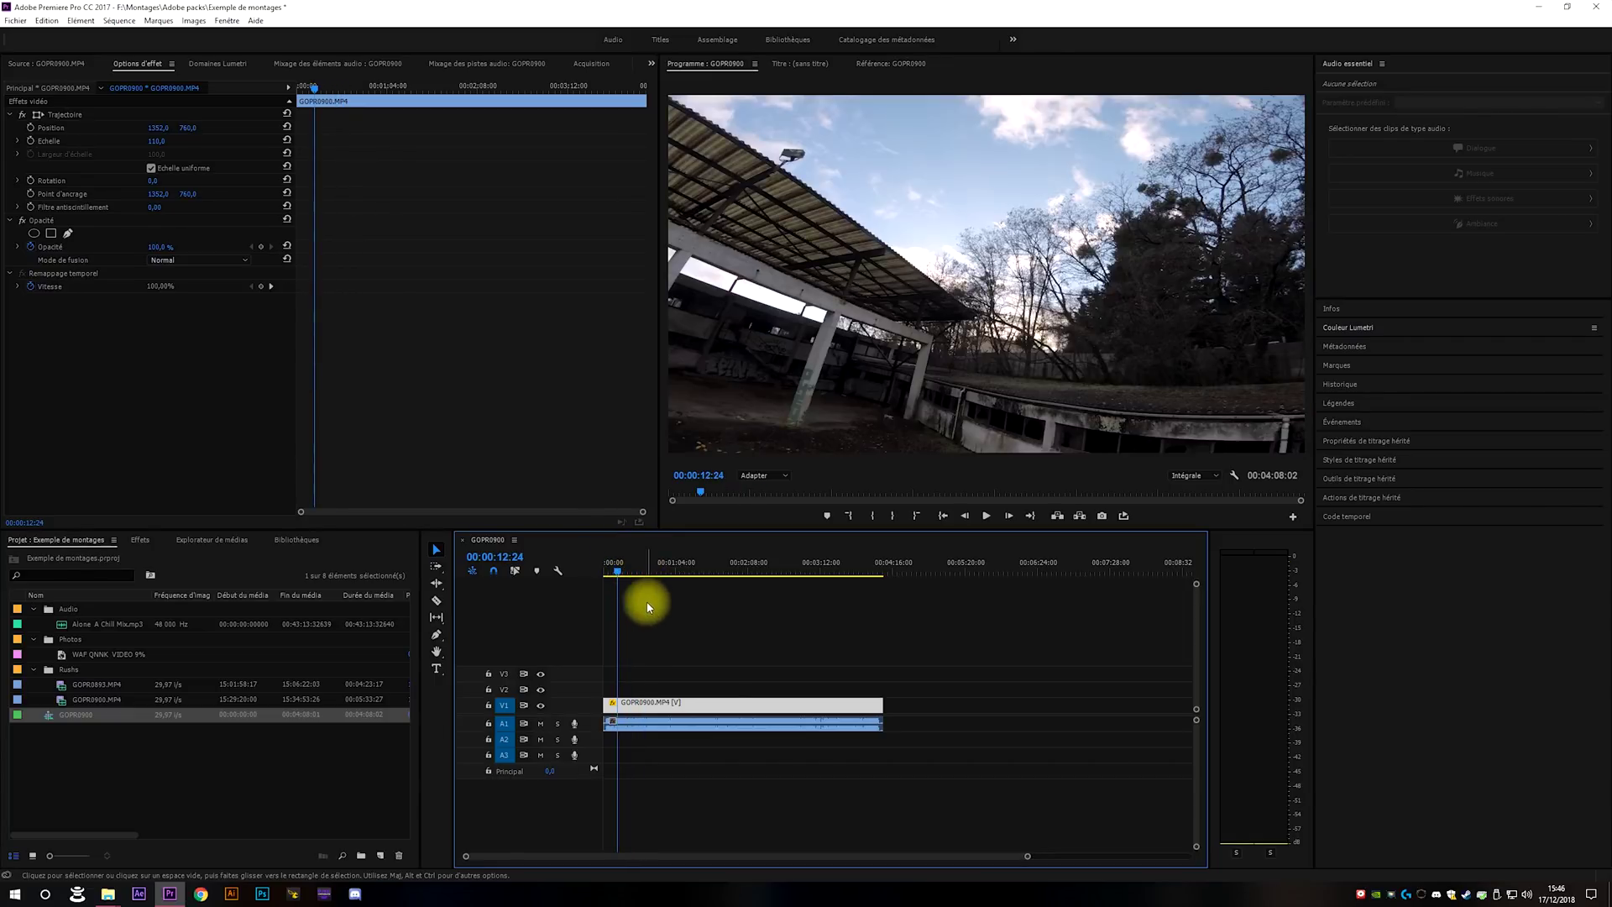
Adjust the audio gain of the GOPR0900 clip's sound by -25 dB.
{"action": "right_click", "coordinate": [741, 731]}
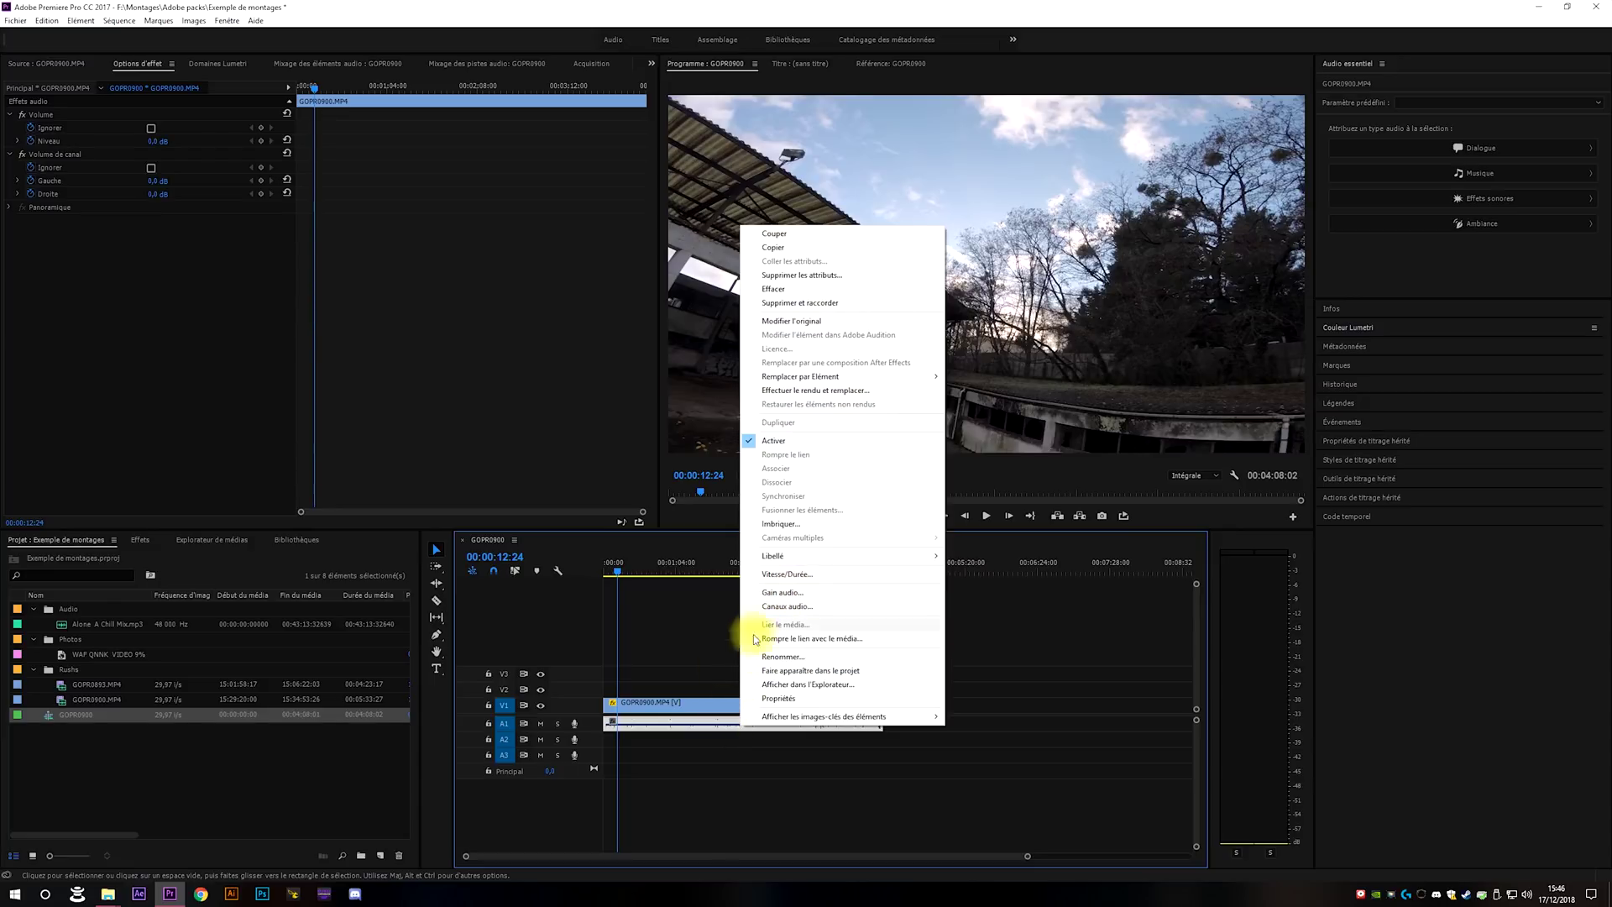
{"action": "left_click", "coordinate": [700, 745]}
{"action": "right_click", "coordinate": [696, 724]}
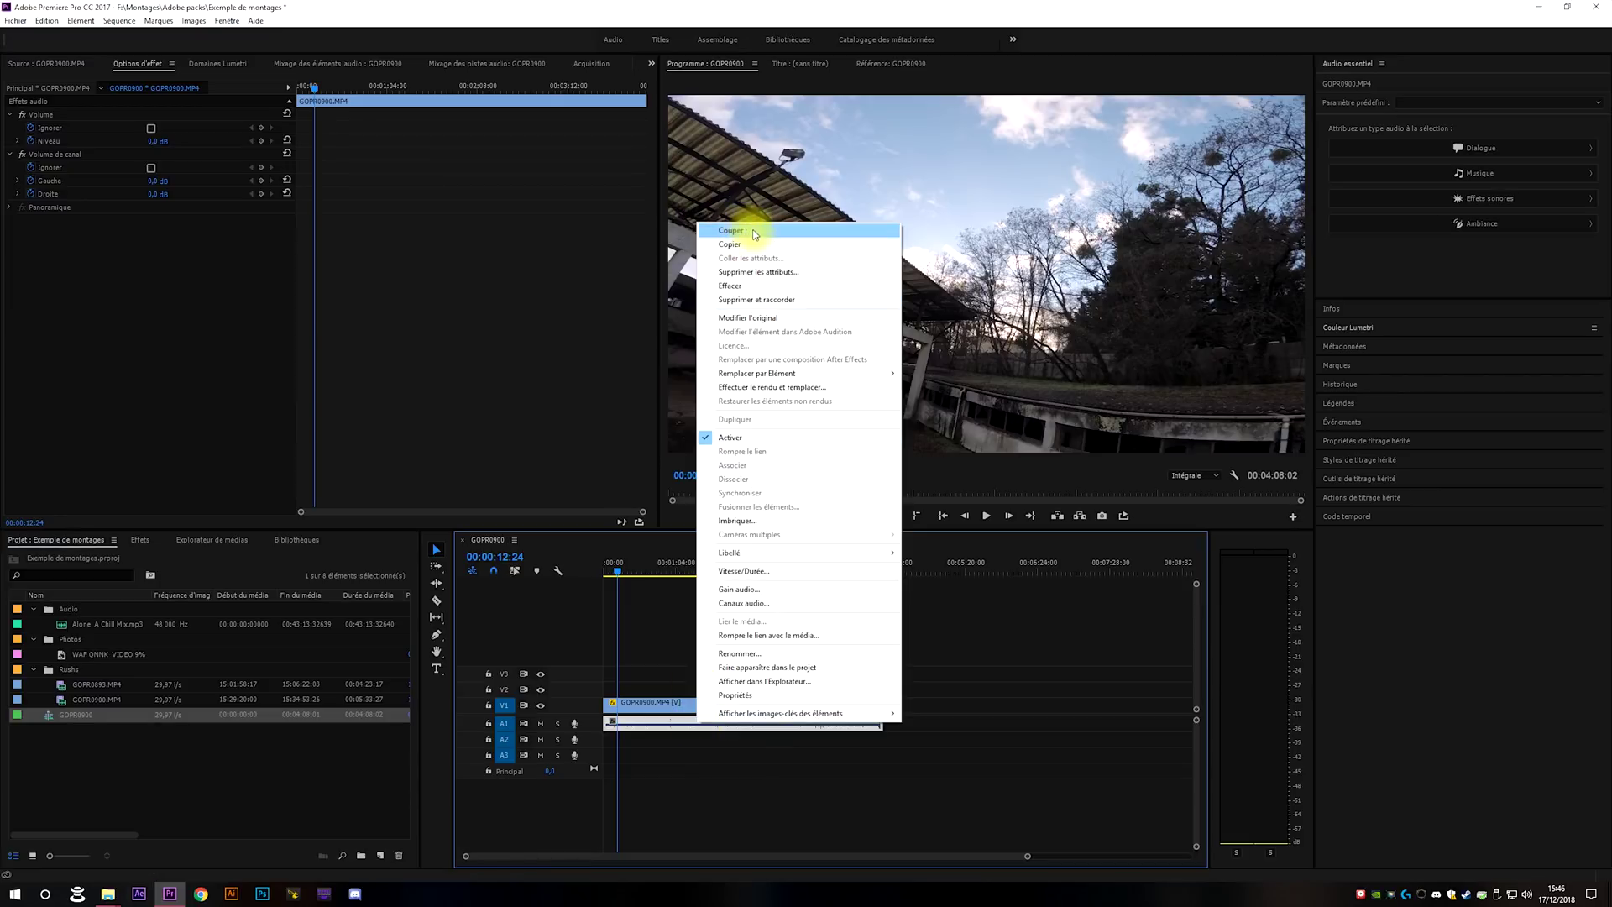
{"action": "left_click", "coordinate": [739, 588]}
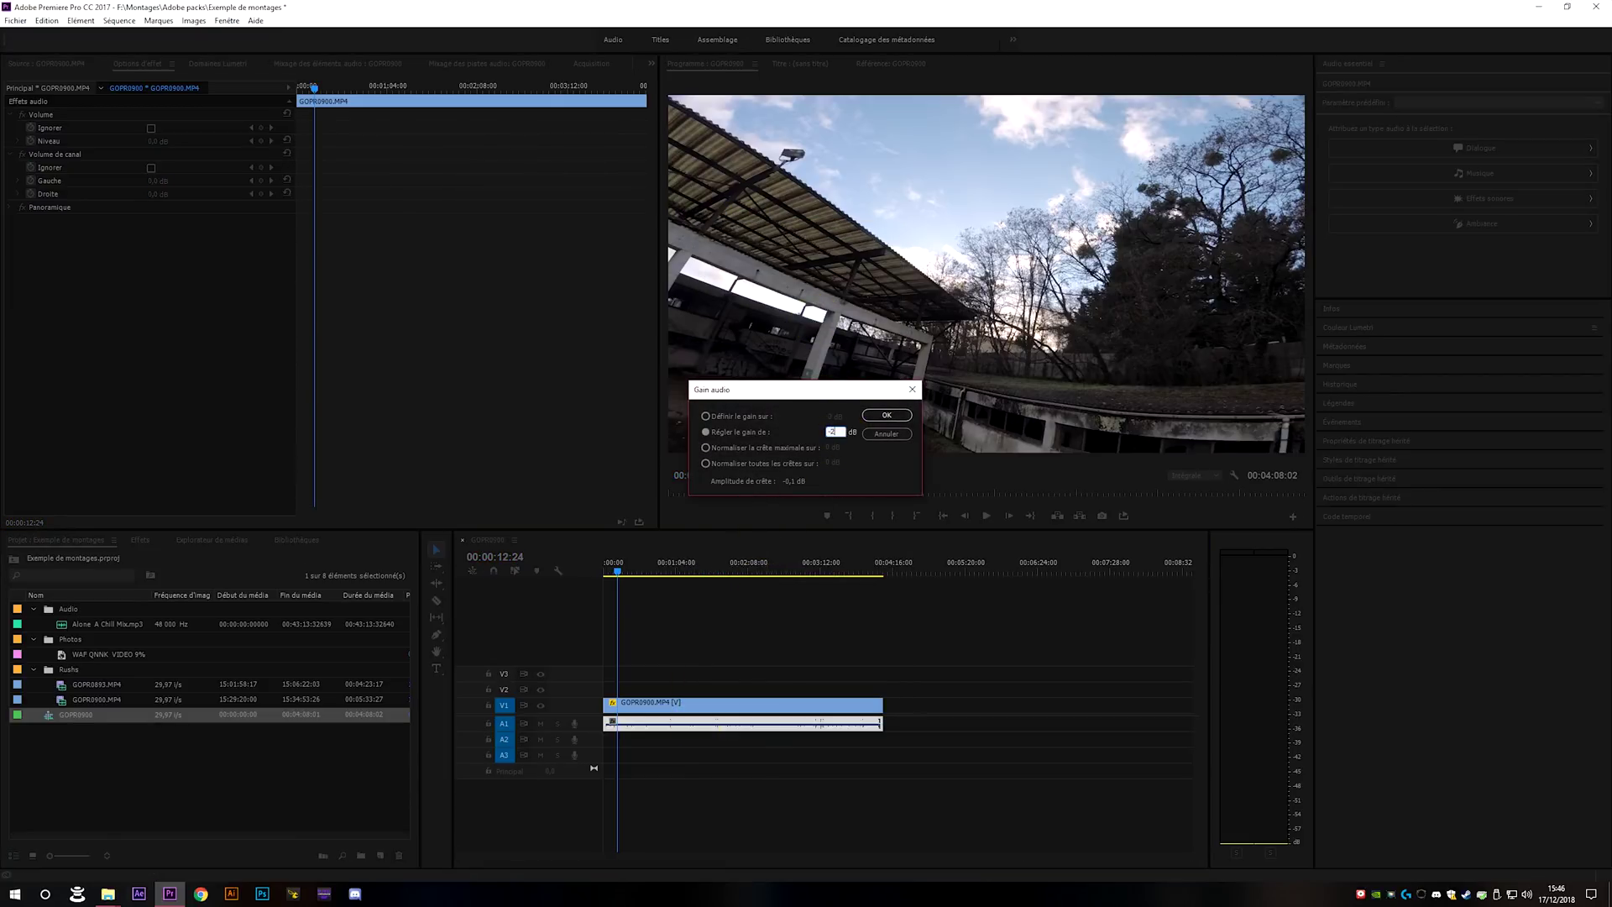
{"action": "type", "text": "-25"}
{"action": "key", "text": "Return"}
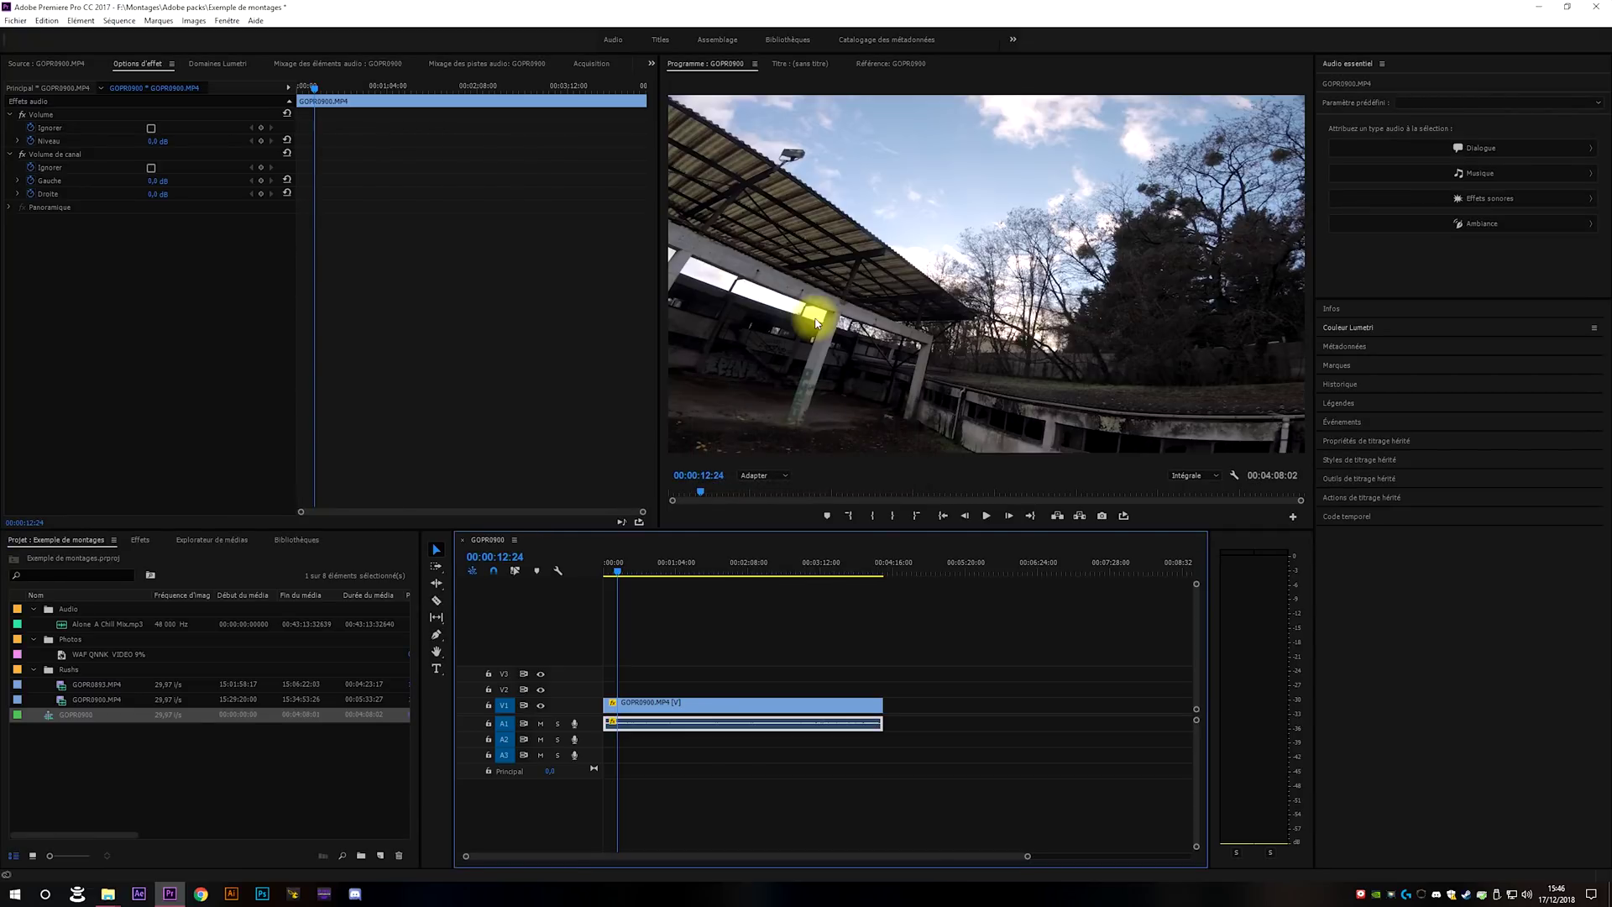
Play the sequence up to 00:00:23:07, split the GOPR0900 clip there with the Razor tool, and return to the Selection tool.
{"action": "key", "text": "space"}
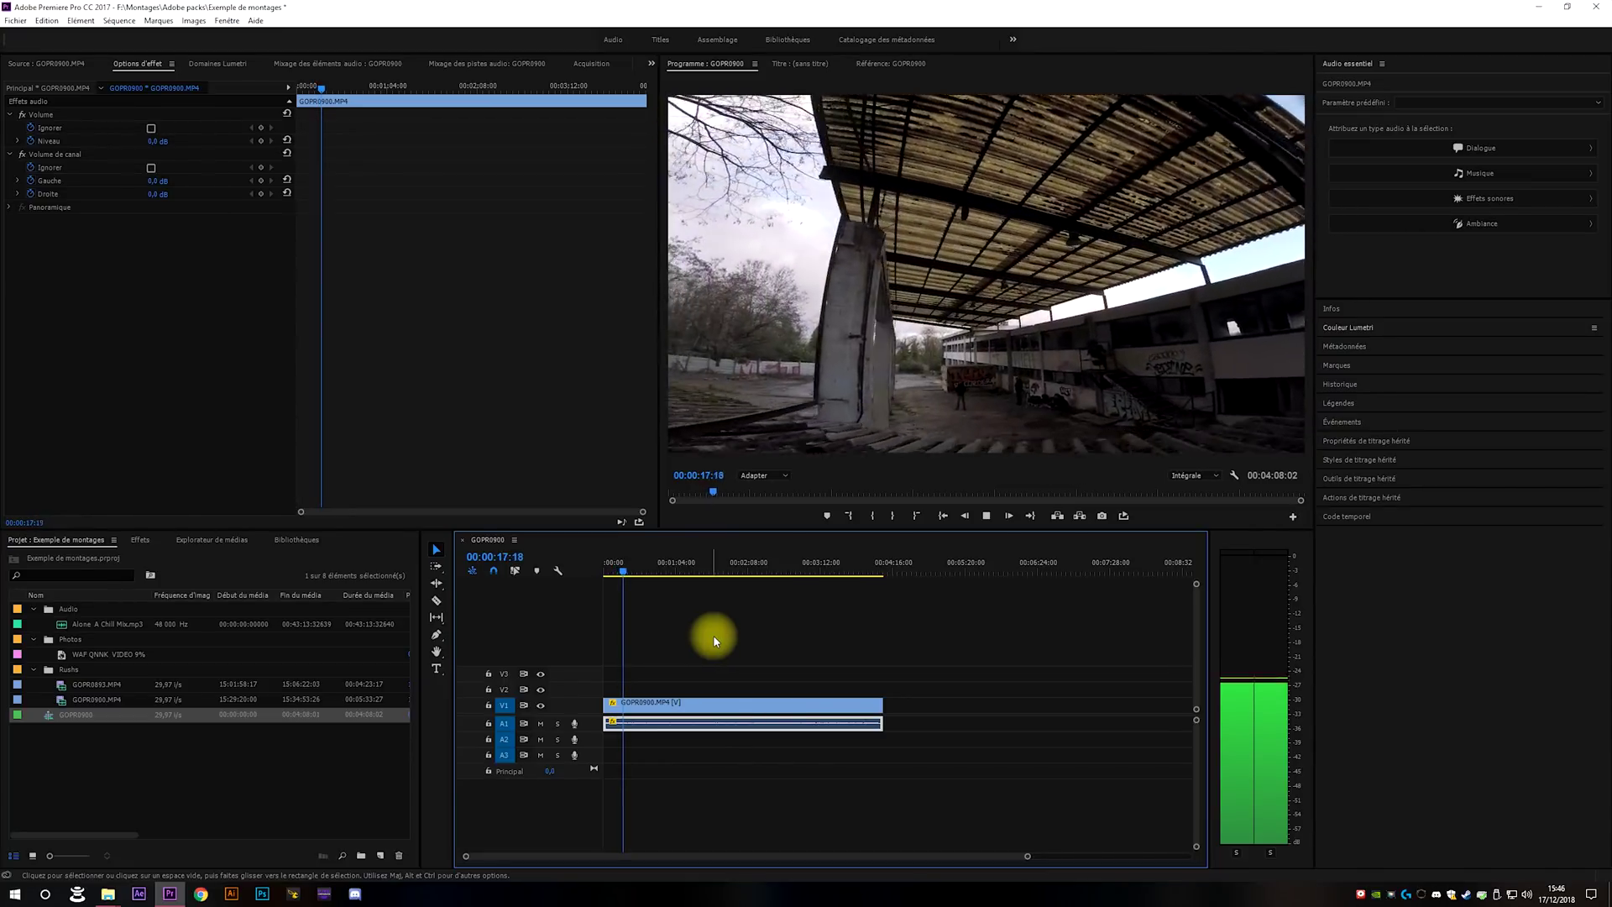
{"action": "key", "text": "space"}
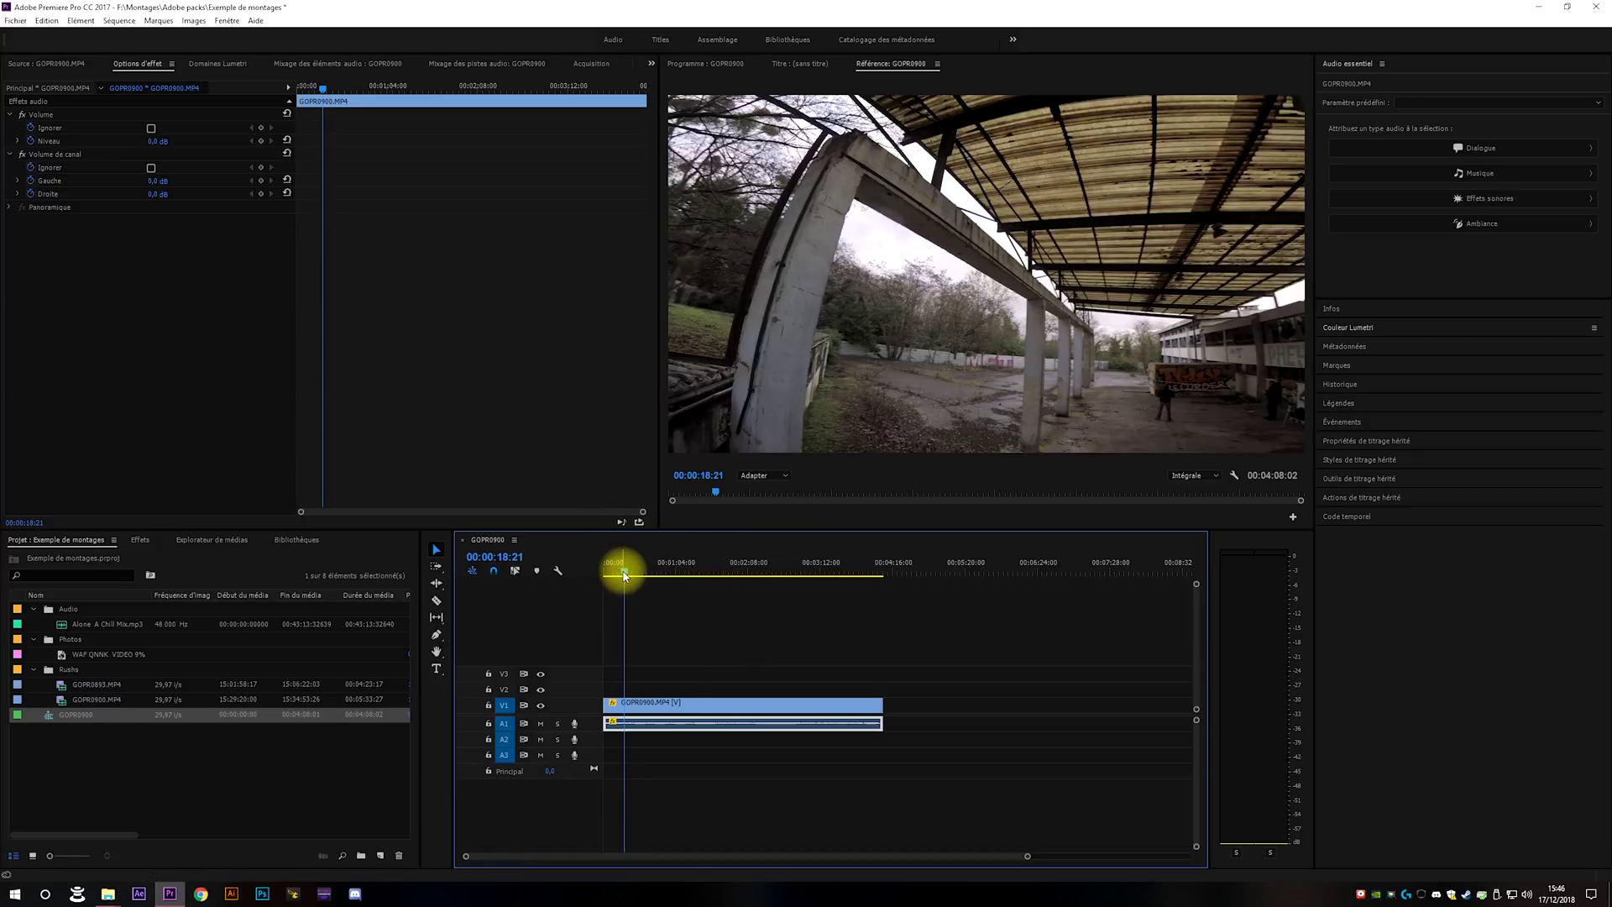
{"action": "key", "text": "space"}
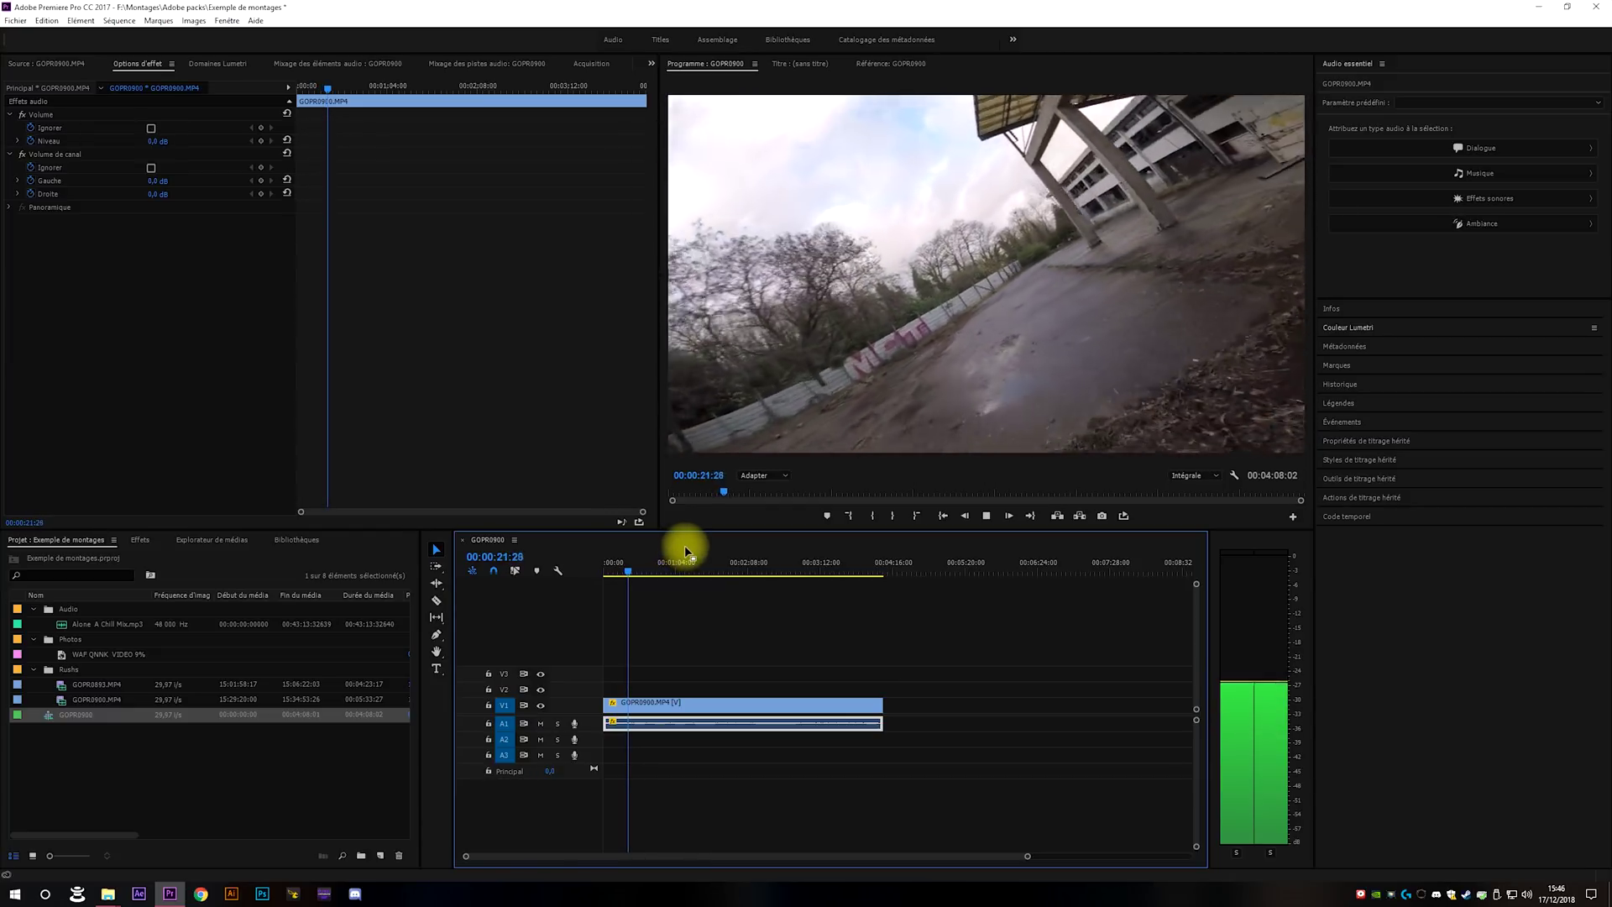
{"action": "key", "text": "space"}
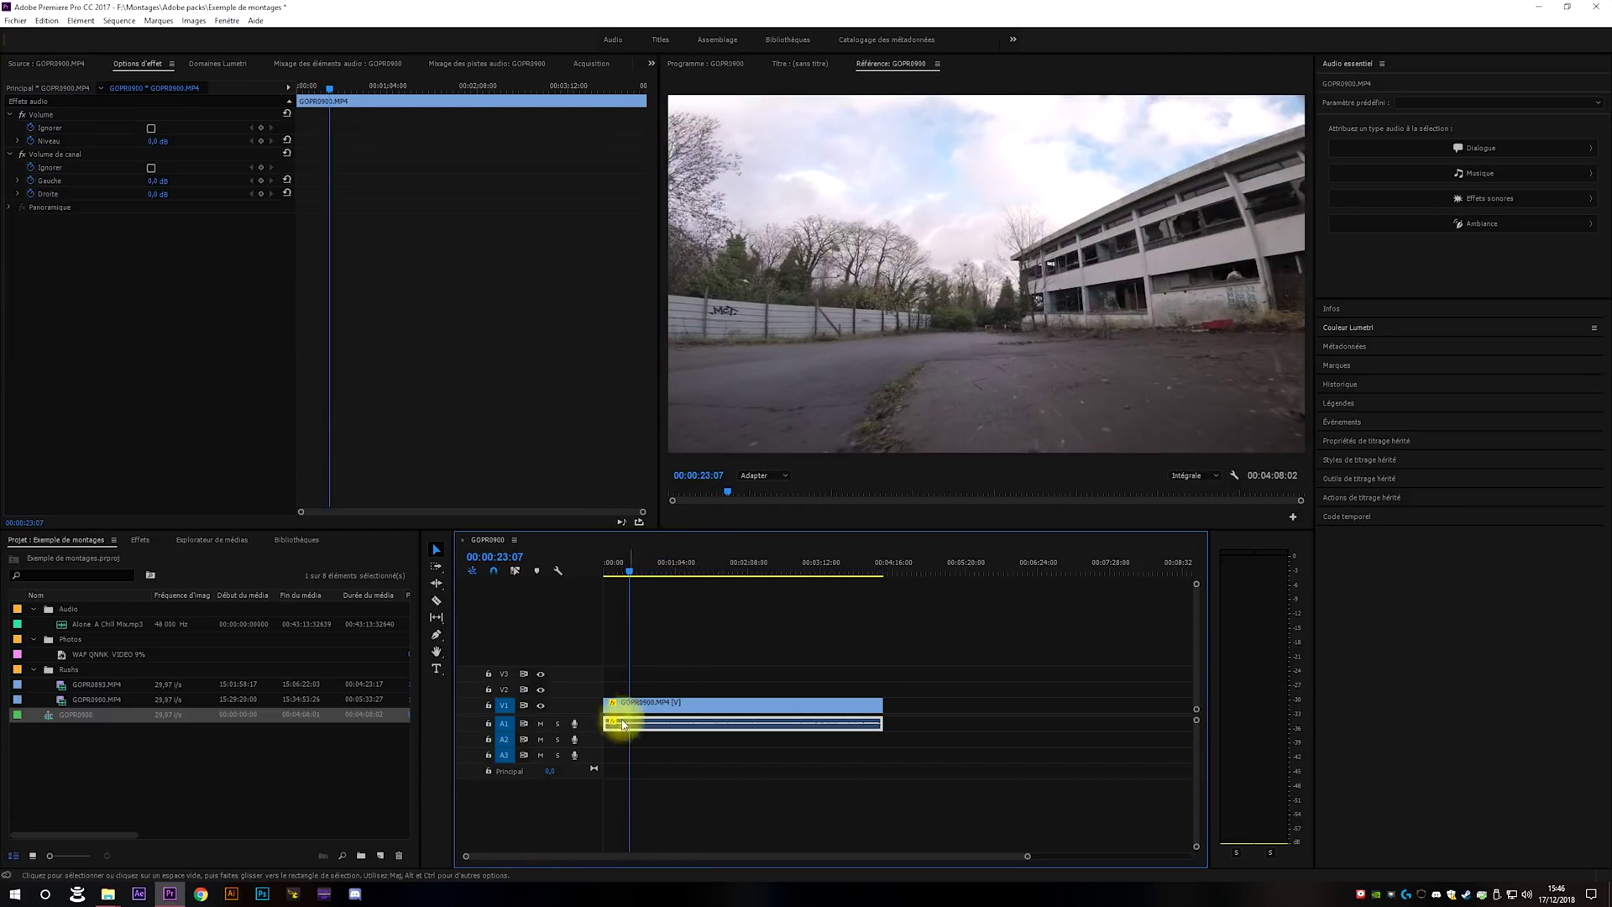
{"action": "key", "text": "c"}
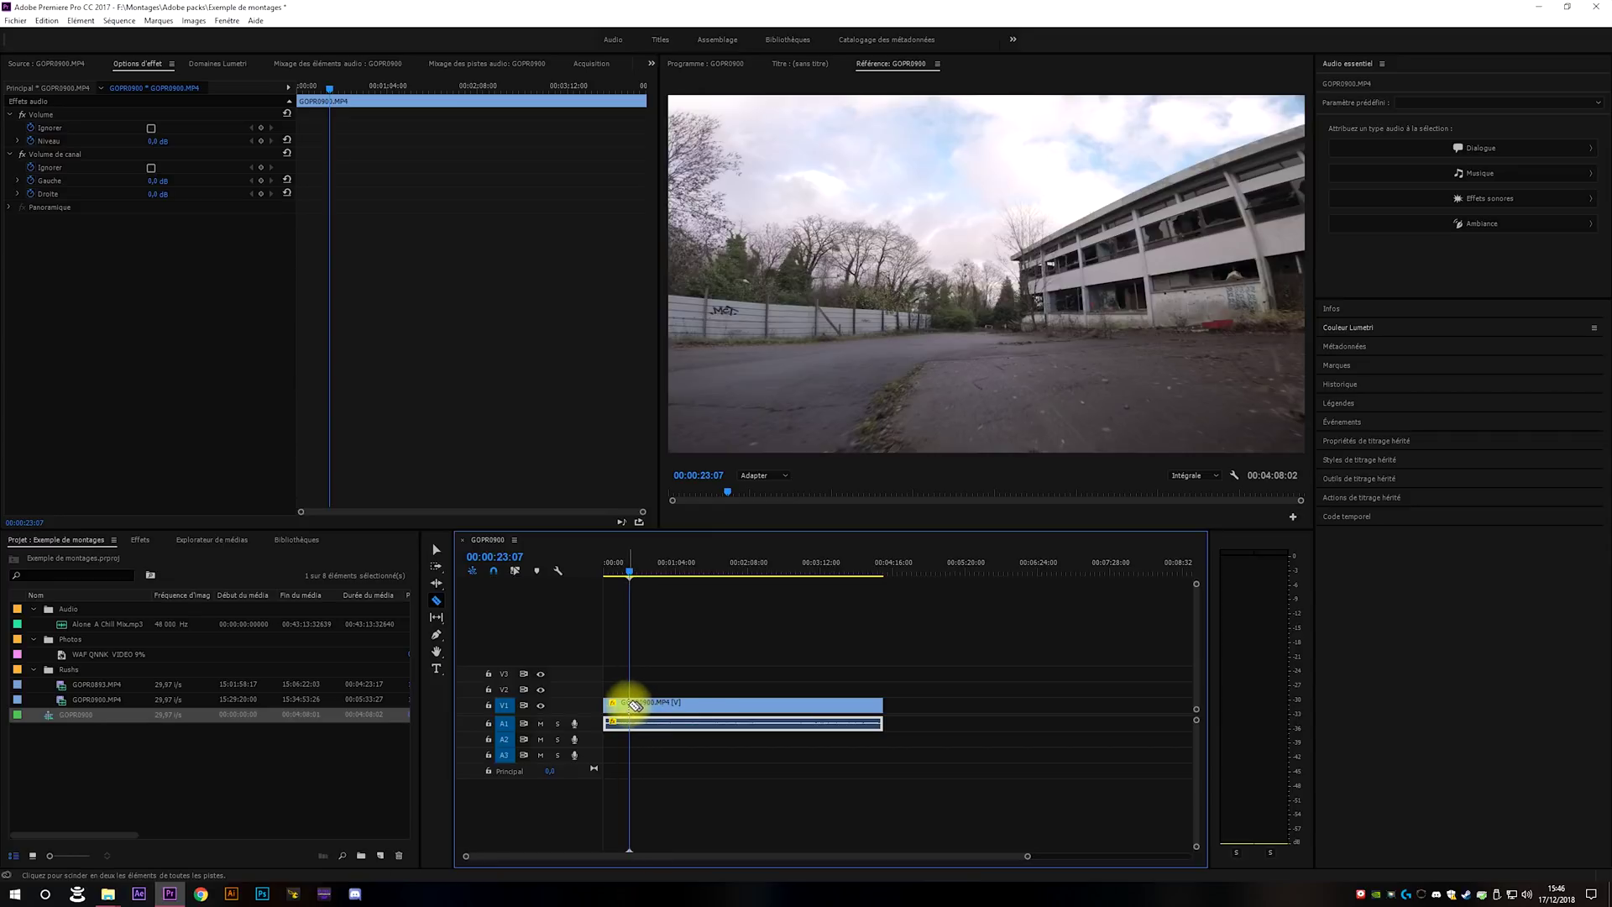
{"action": "left_click", "coordinate": [628, 709]}
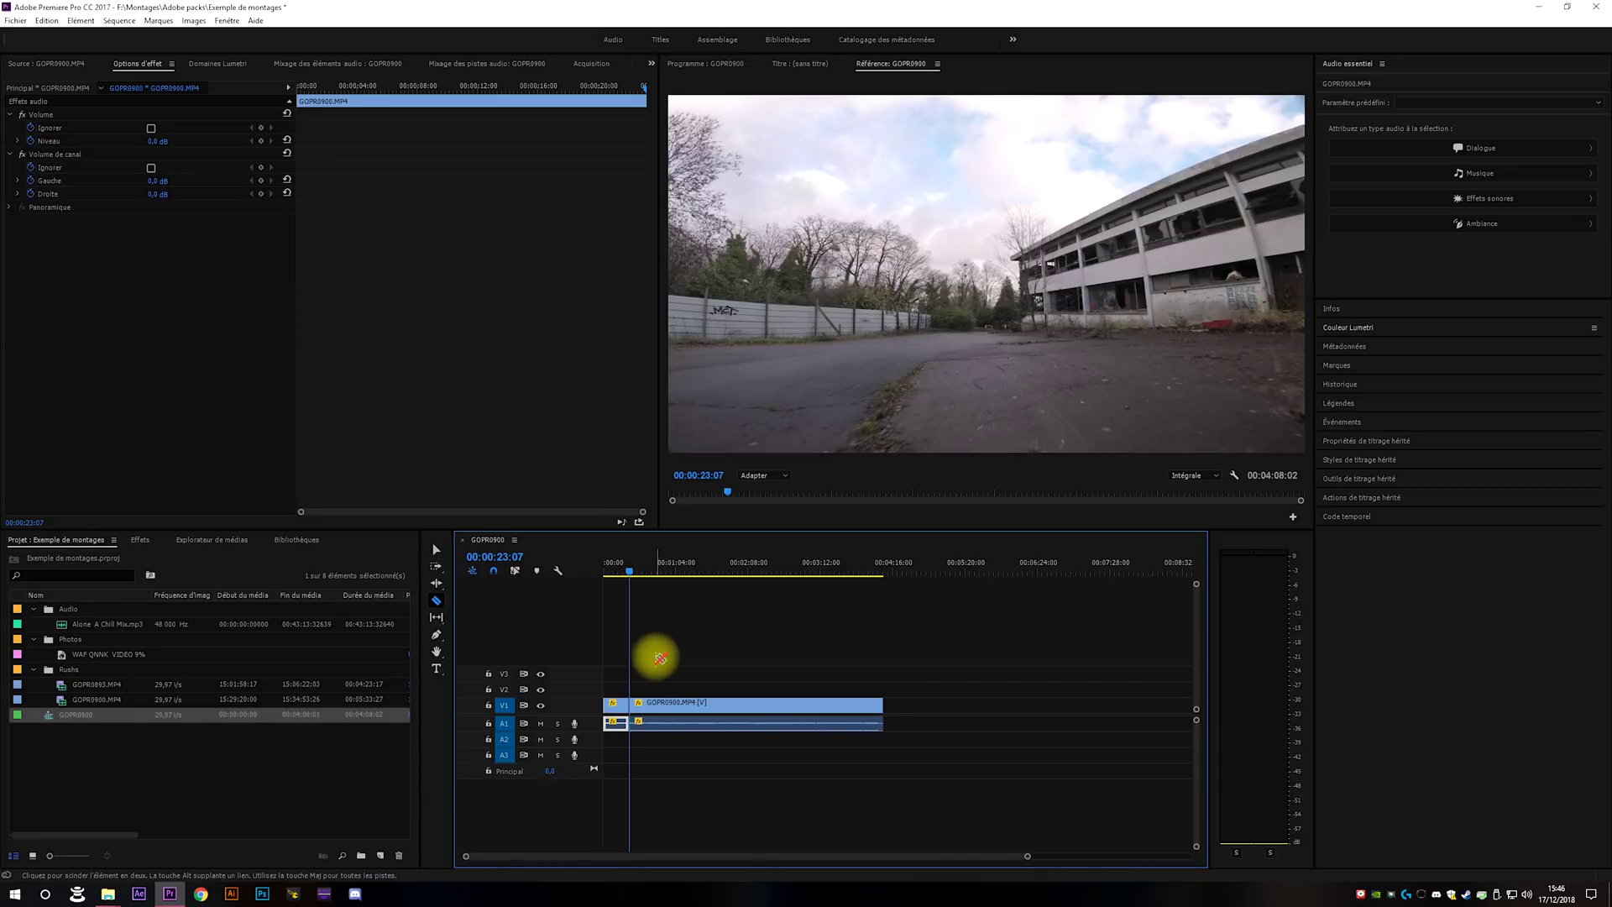
{"action": "key", "text": "v"}
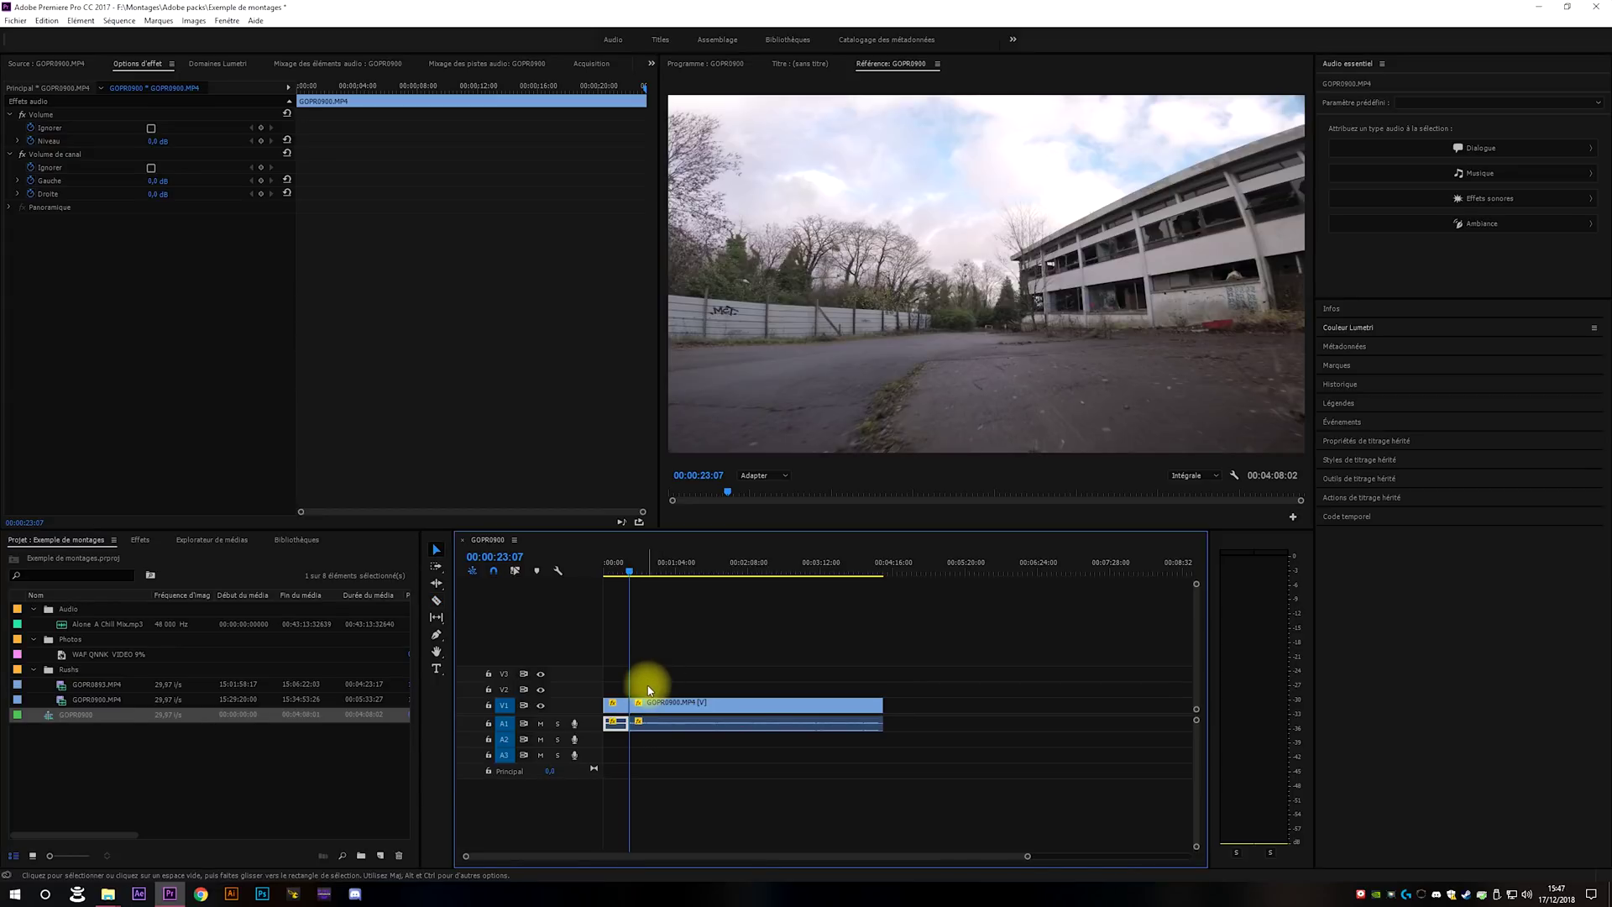
Play on, move the playhead to 00:01:10:05, and split the second GOPR0900 piece there with the Razor tool.
{"action": "key", "text": "space"}
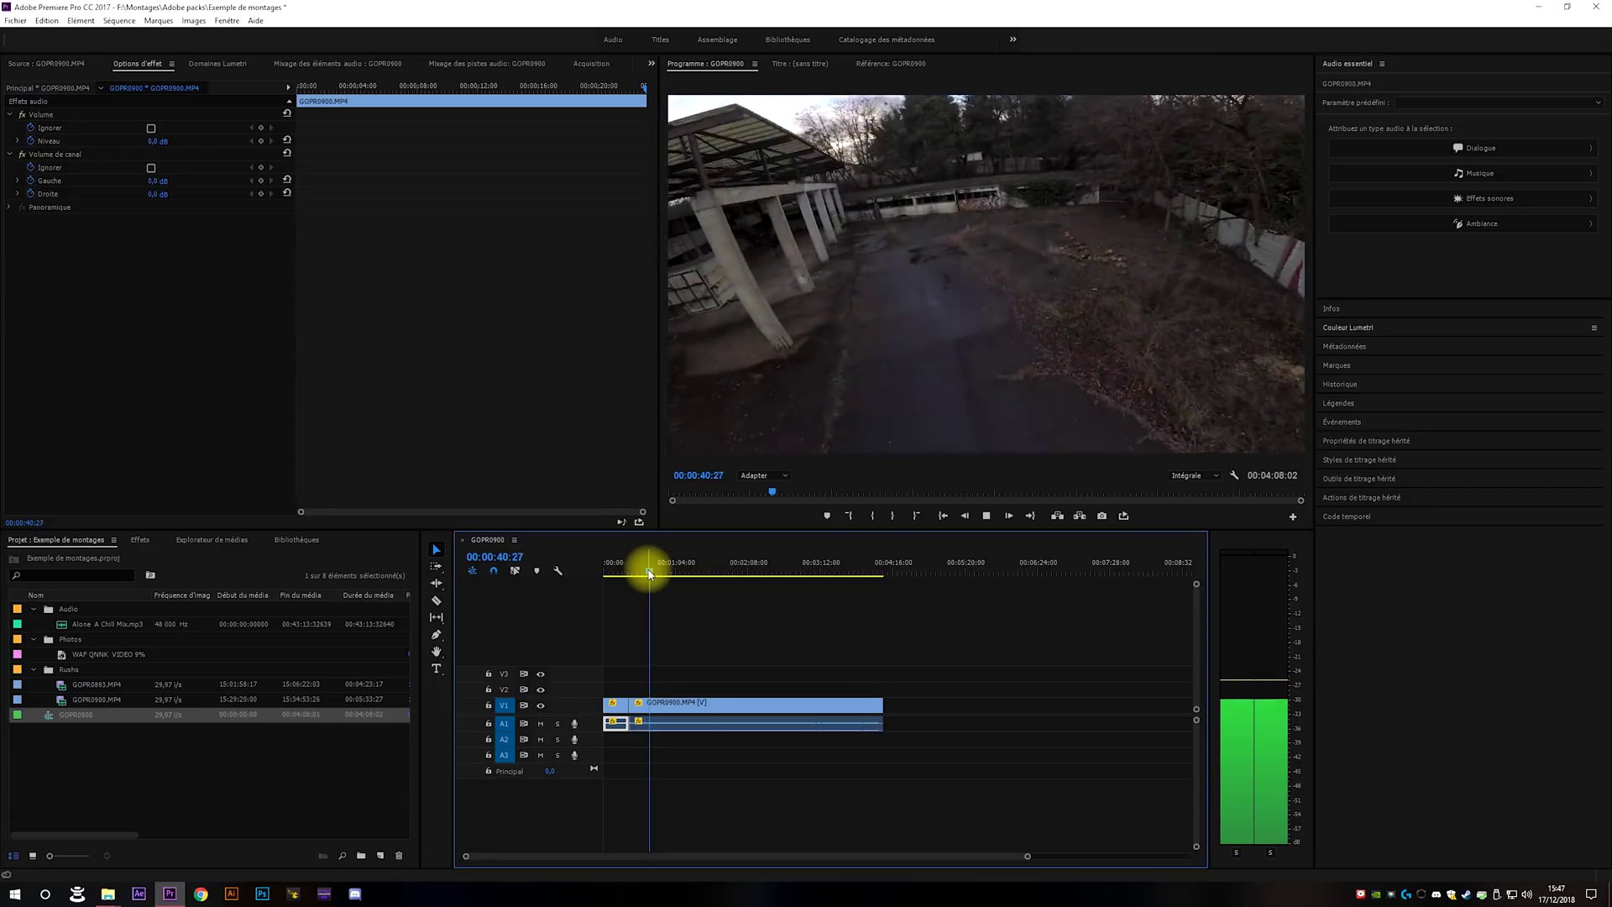
{"action": "left_click_drag", "start_coordinate": [650, 574], "coordinate": [682, 573]}
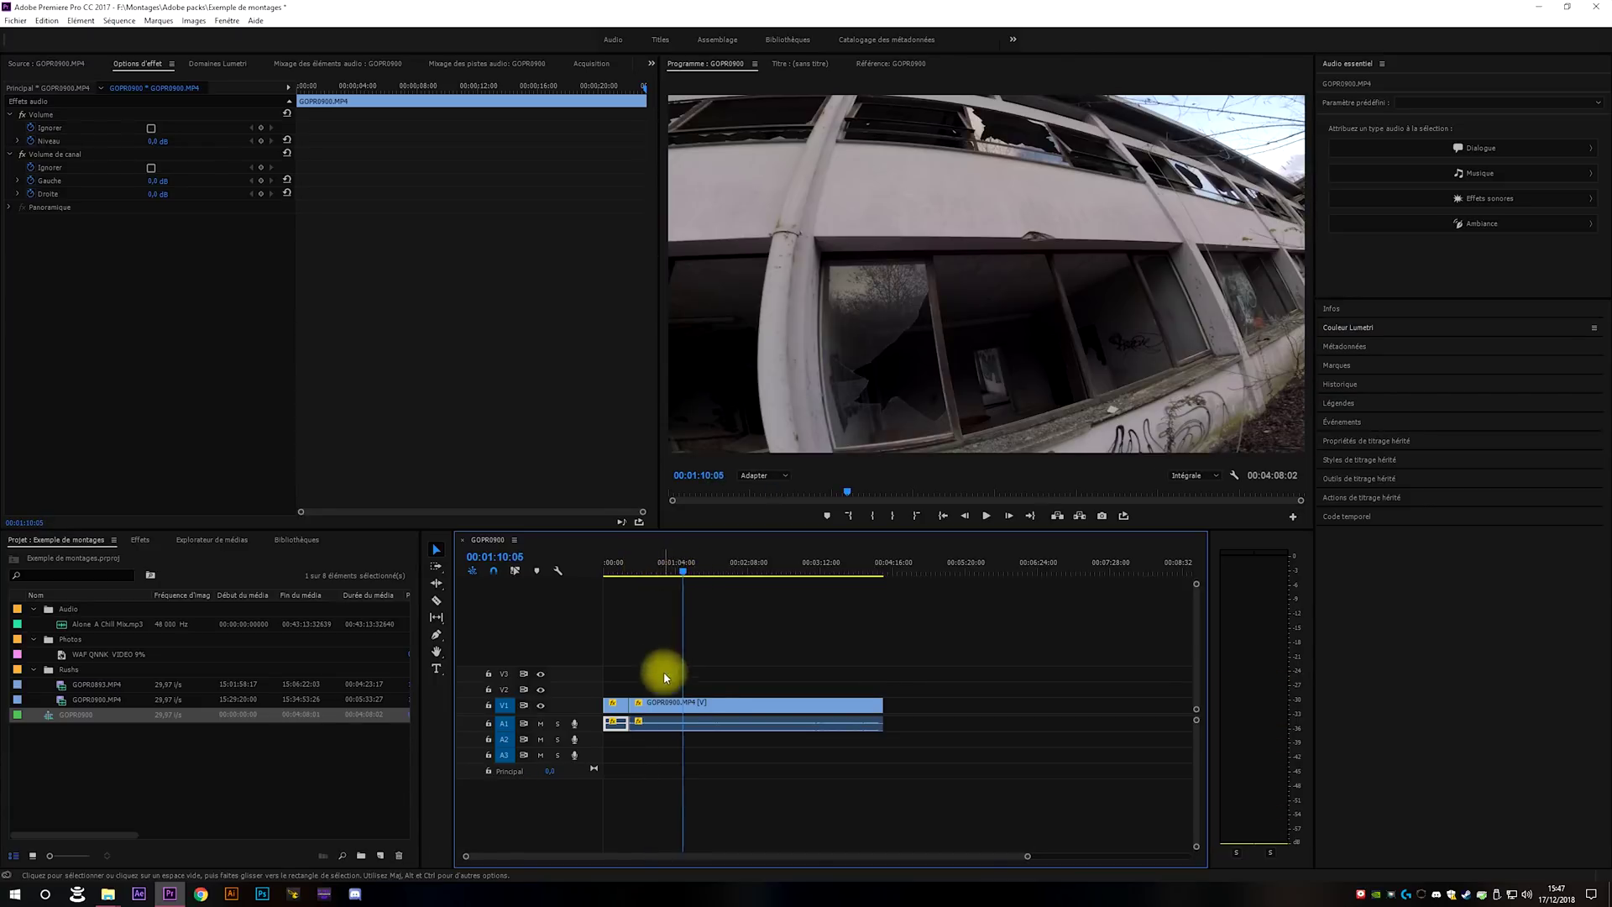
{"action": "key", "text": "c"}
{"action": "left_click", "coordinate": [684, 705]}
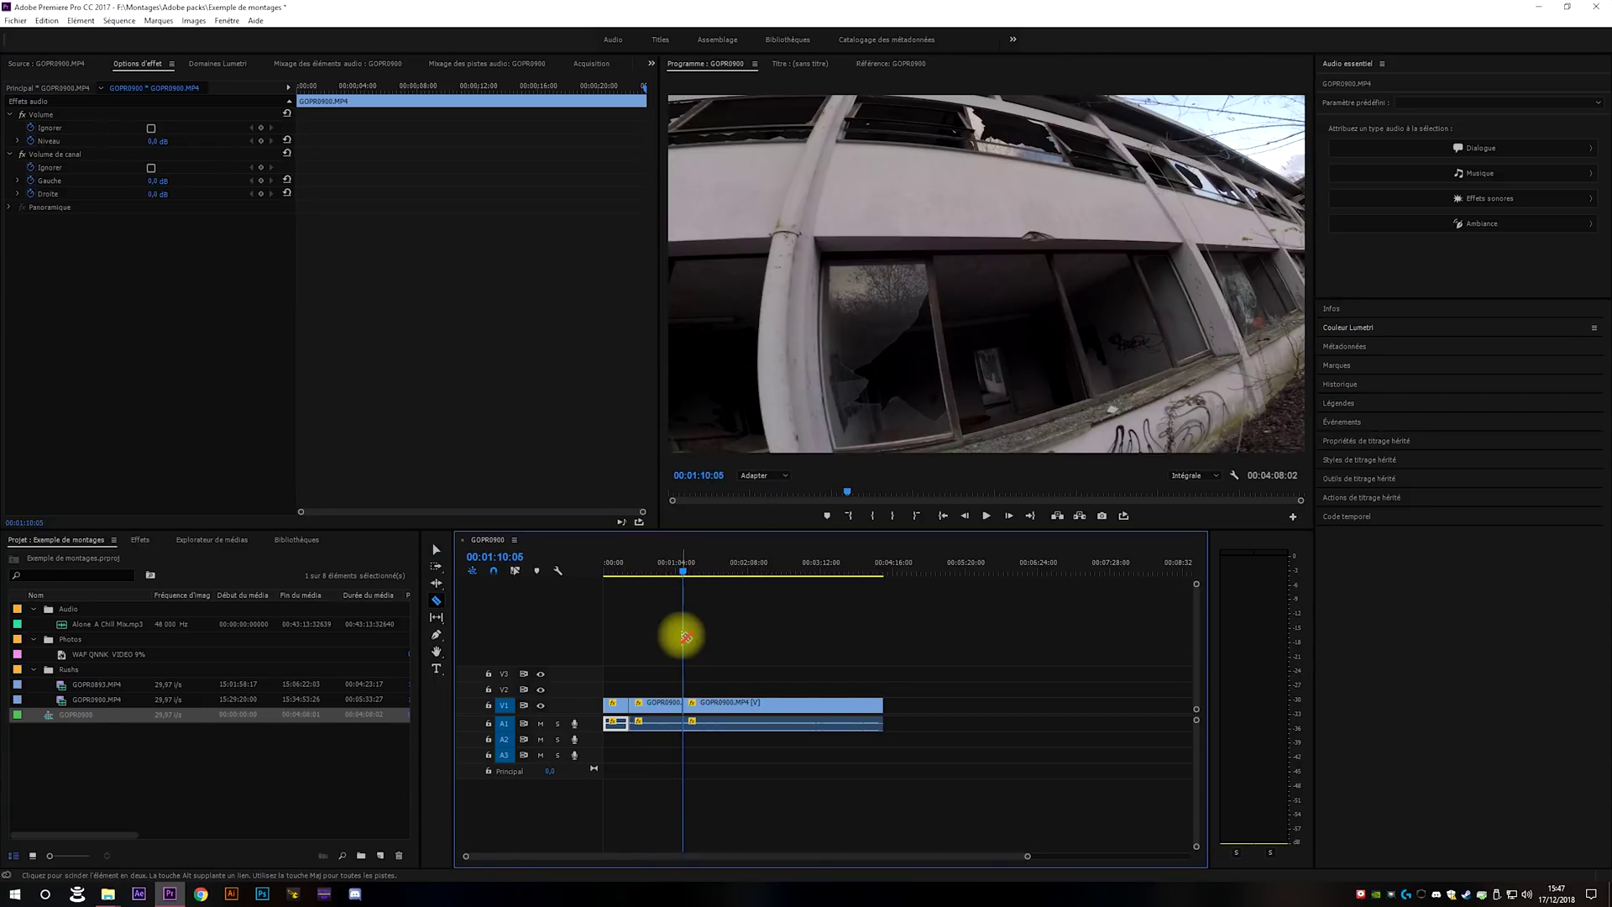
{"action": "key", "text": "v"}
Delete the middle GOPR0900 piece and the gap it leaves, and undo both deletions.
{"action": "left_click", "coordinate": [657, 722]}
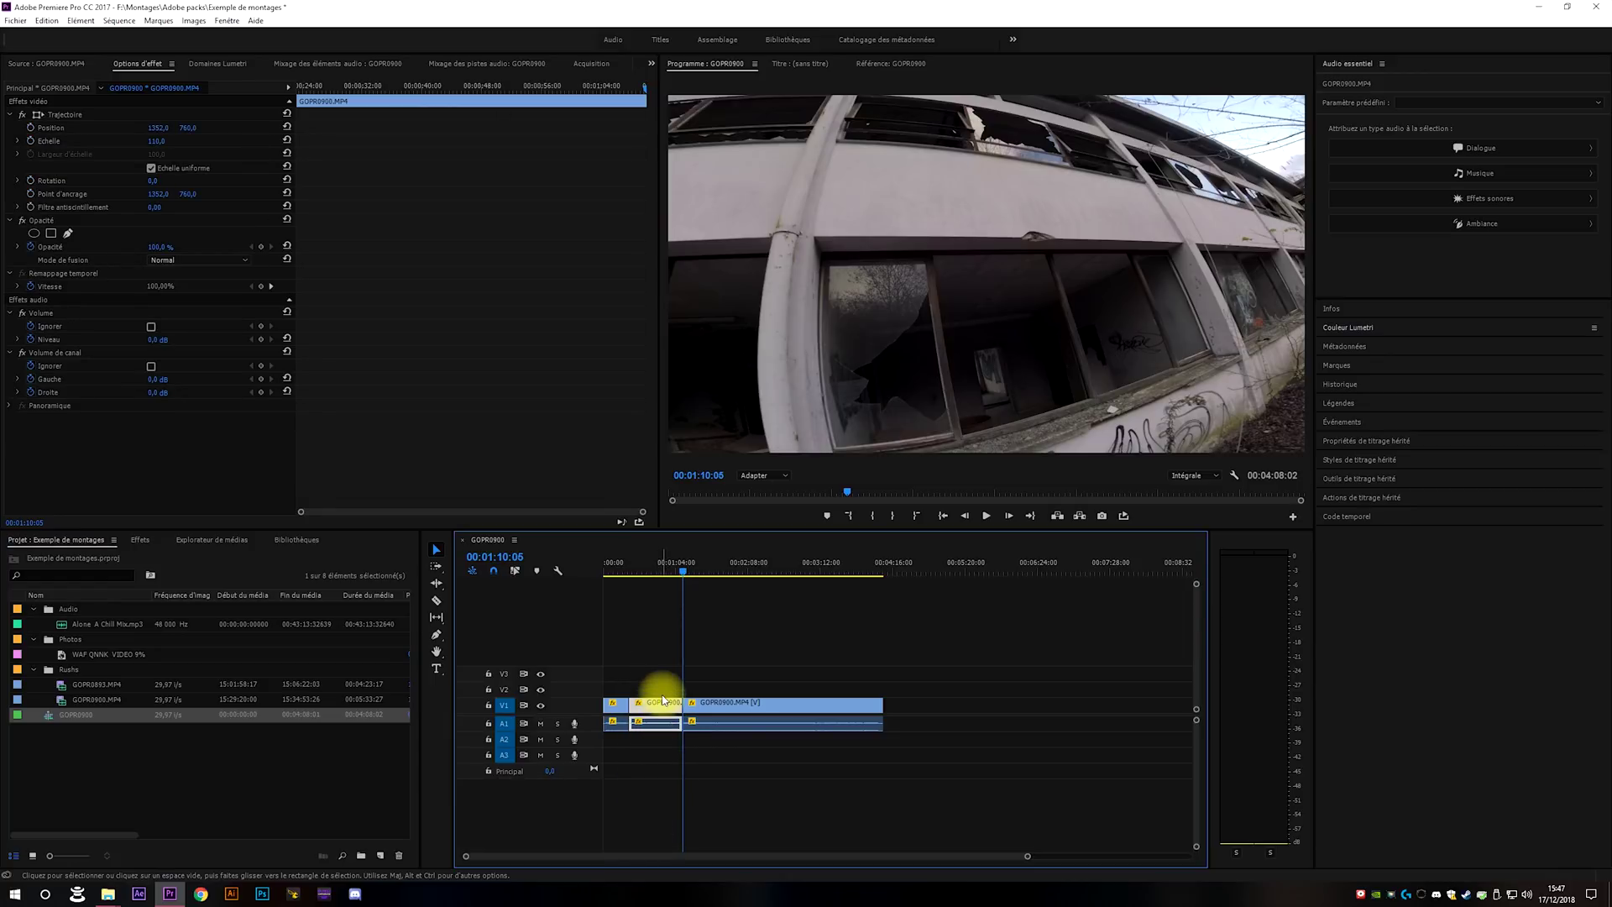
{"action": "key", "text": "Delete"}
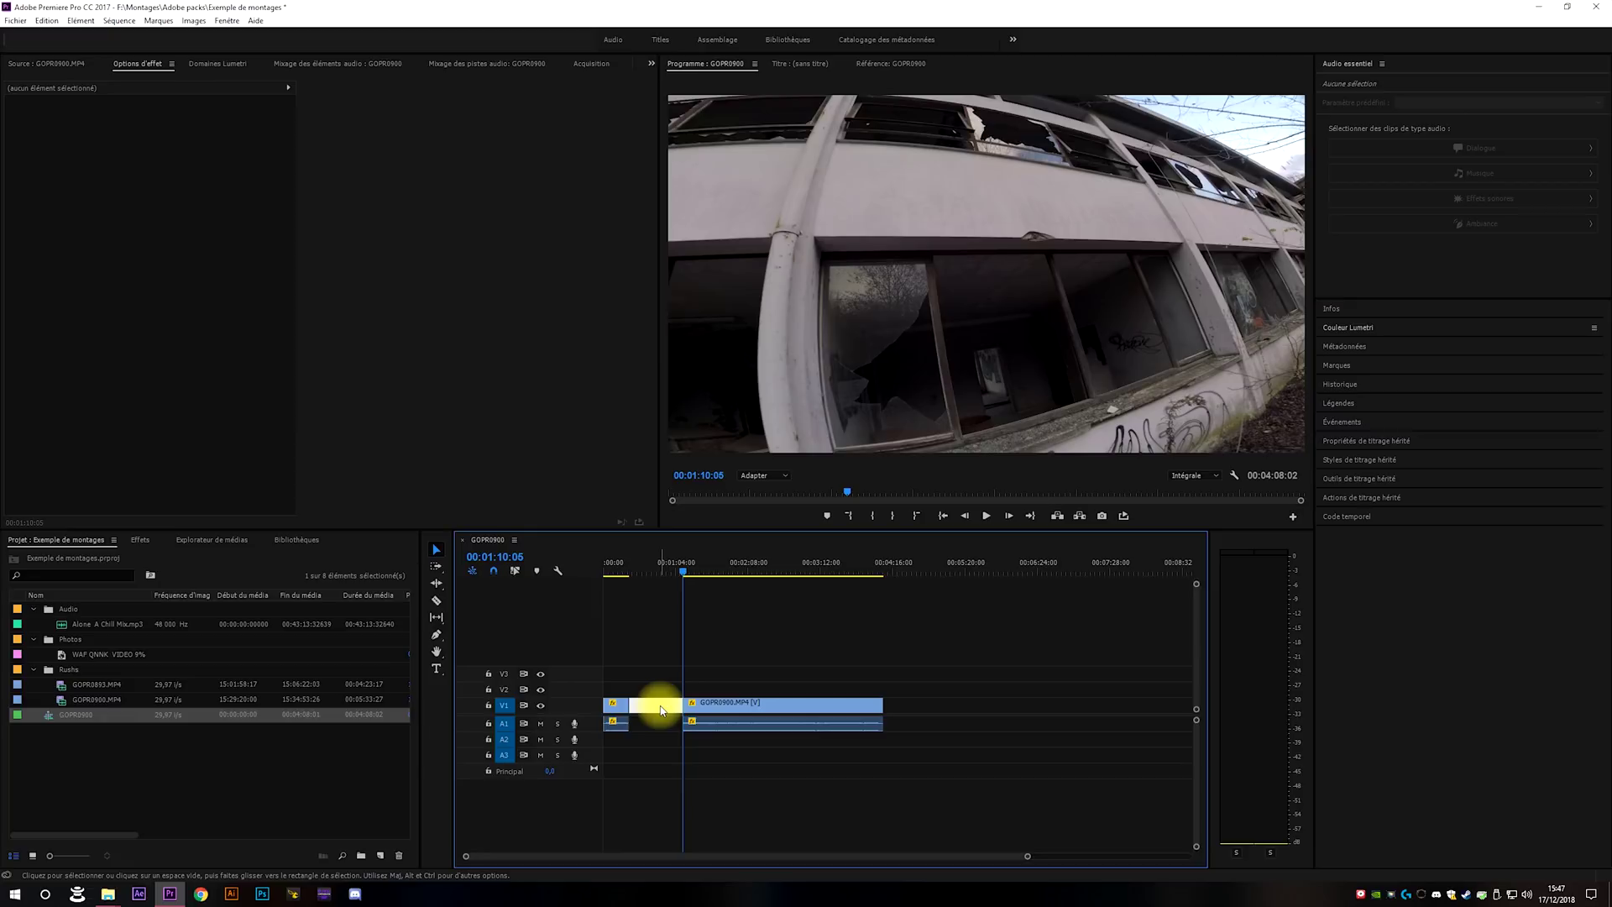
{"action": "key", "text": "Delete"}
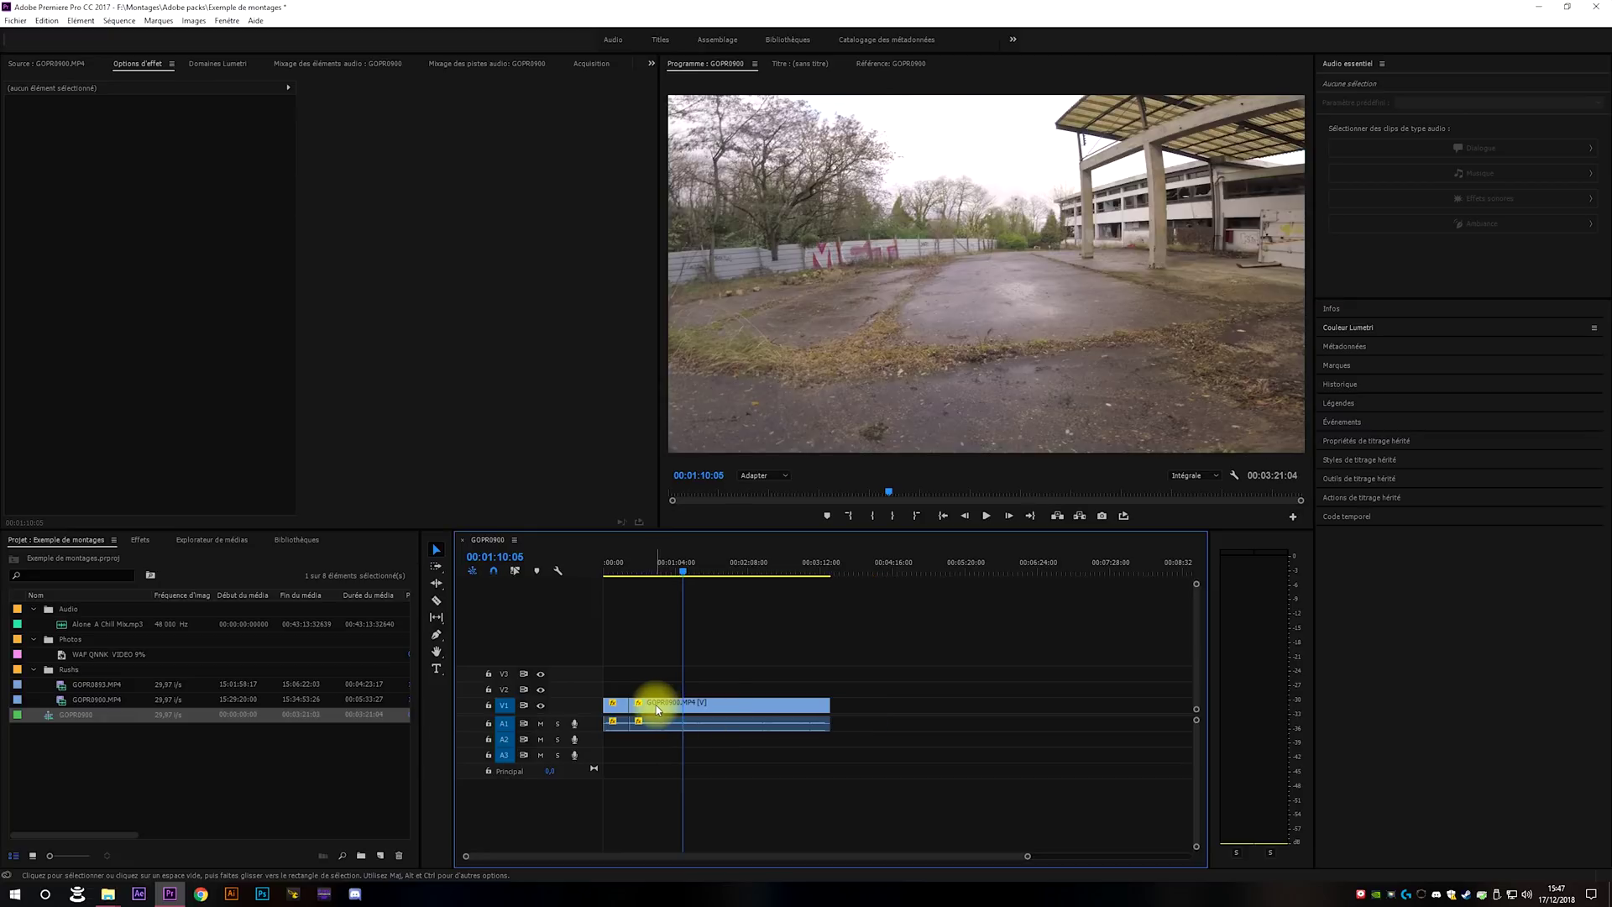
{"action": "key", "text": "ctrl+z"}
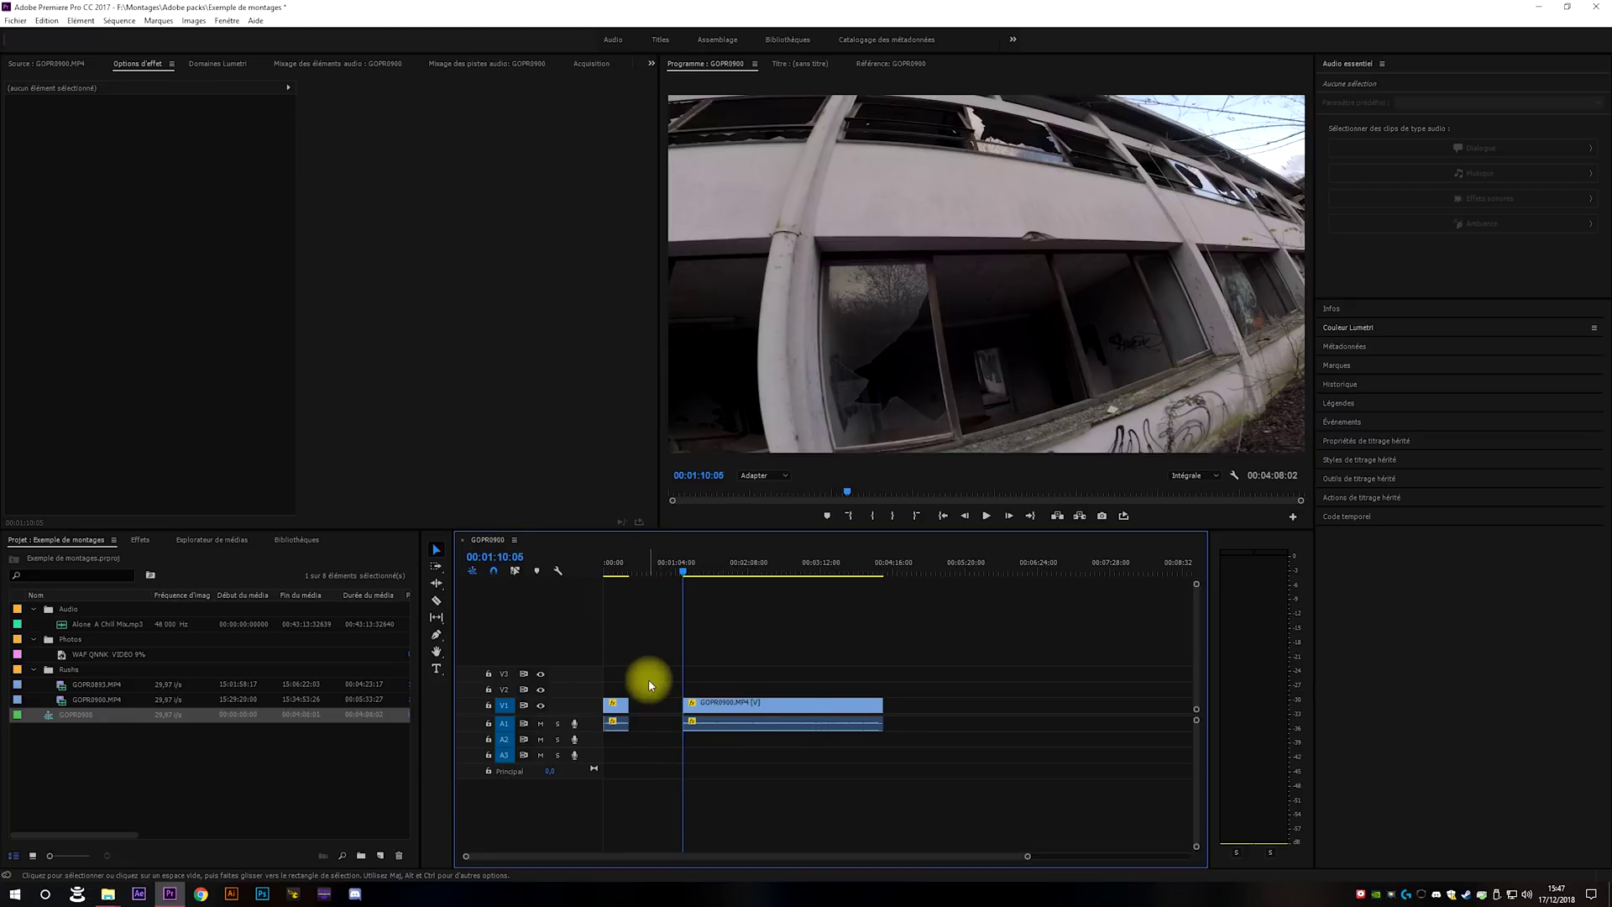
{"action": "key", "text": "ctrl+z"}
Ripple-delete the middle GOPR0900 piece, closing its gap in the same operation.
{"action": "left_click", "coordinate": [663, 733]}
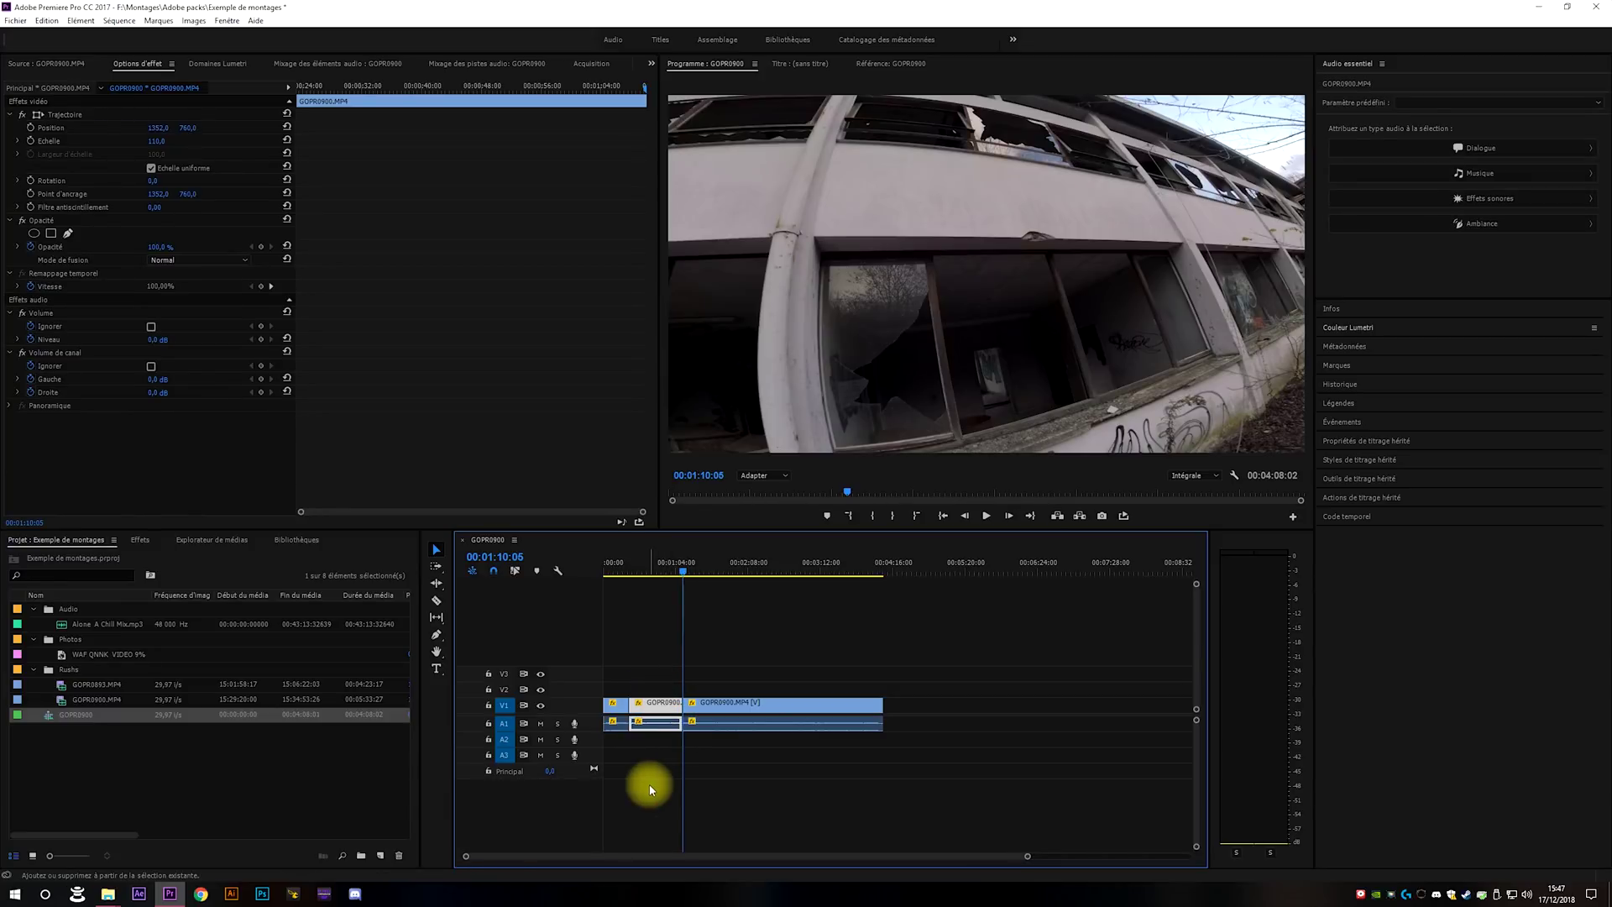
{"action": "key", "text": "shift+Delete"}
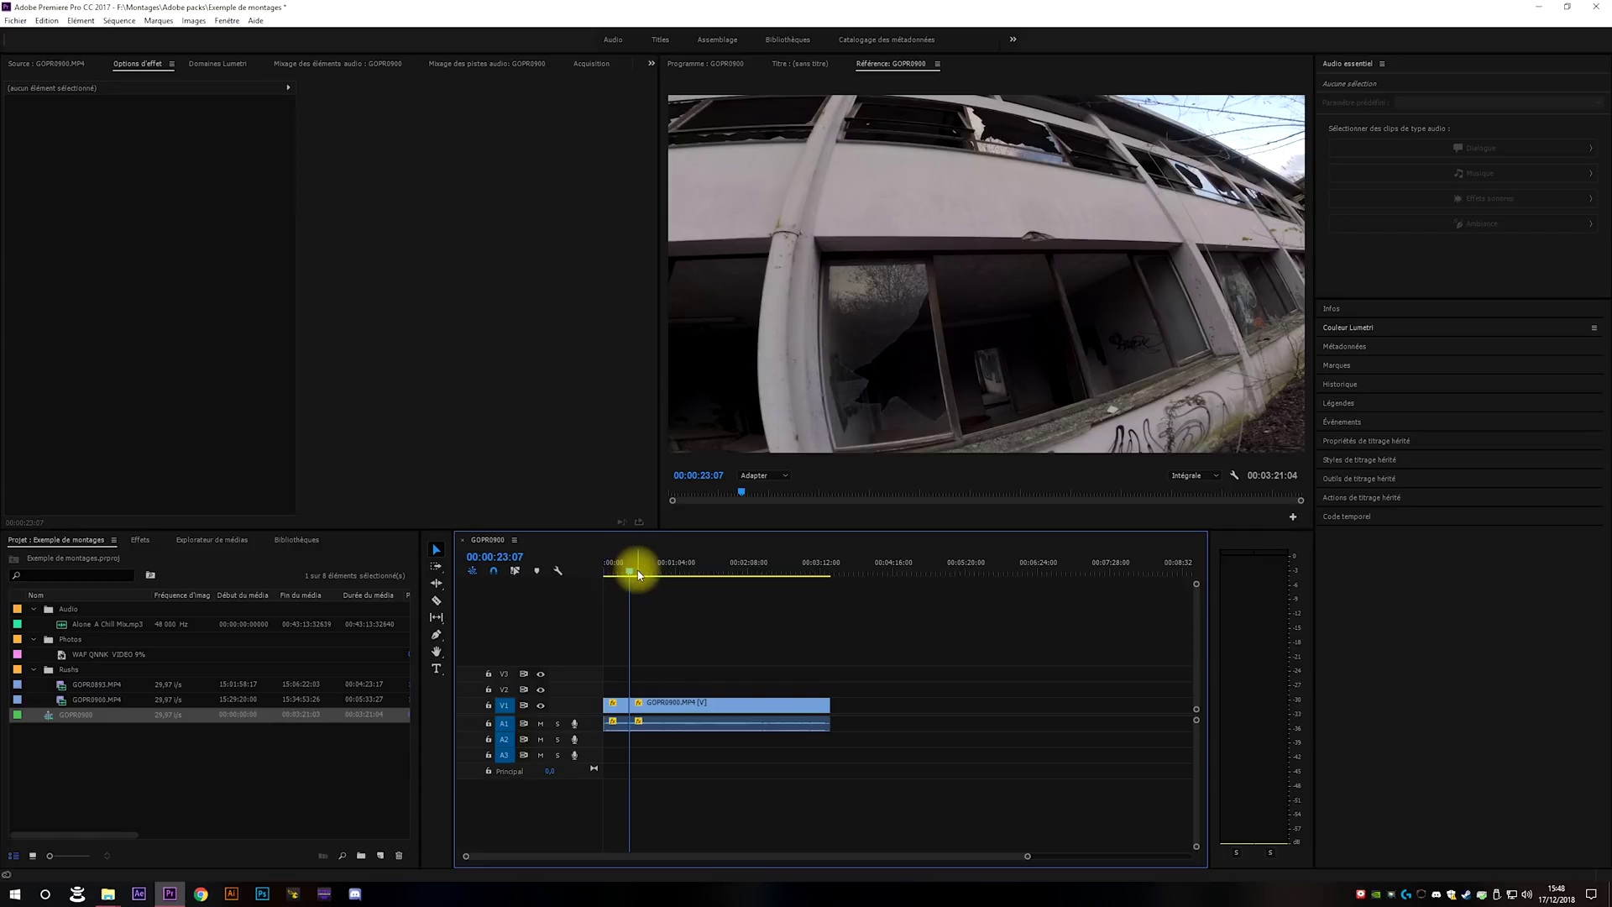
Cut the last GOPR0900 piece at 00:00:34:24 and at 00:03:01:03 with the Razor tool.
{"action": "left_click_drag", "start_coordinate": [631, 573], "coordinate": [643, 574]}
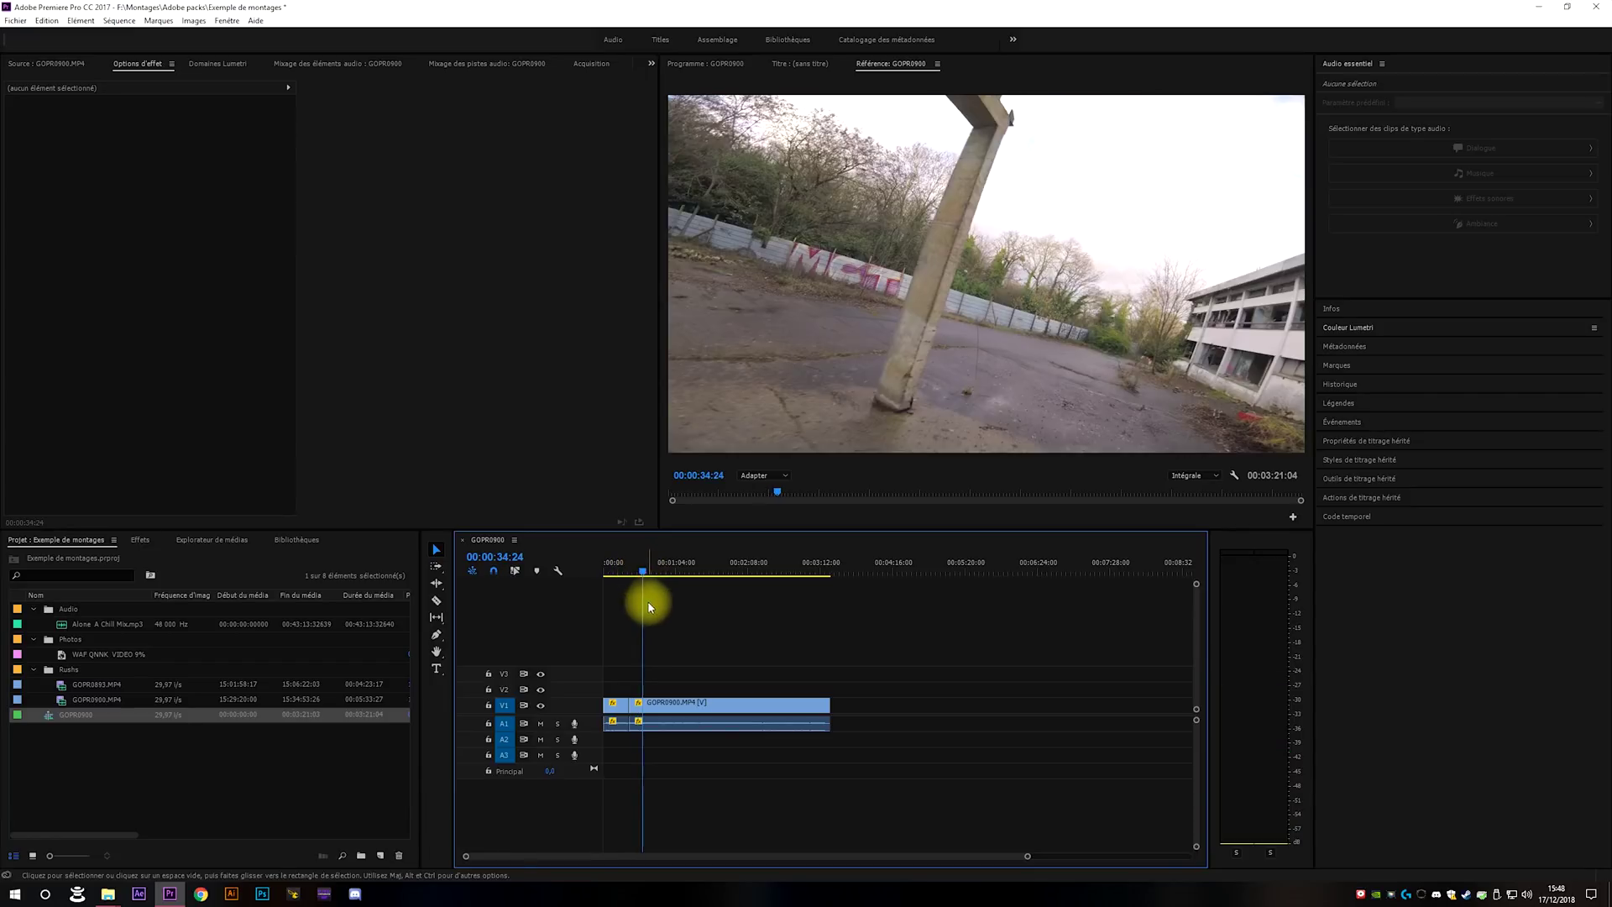
{"action": "key", "text": "c"}
{"action": "left_click", "coordinate": [647, 702]}
{"action": "key", "text": "v"}
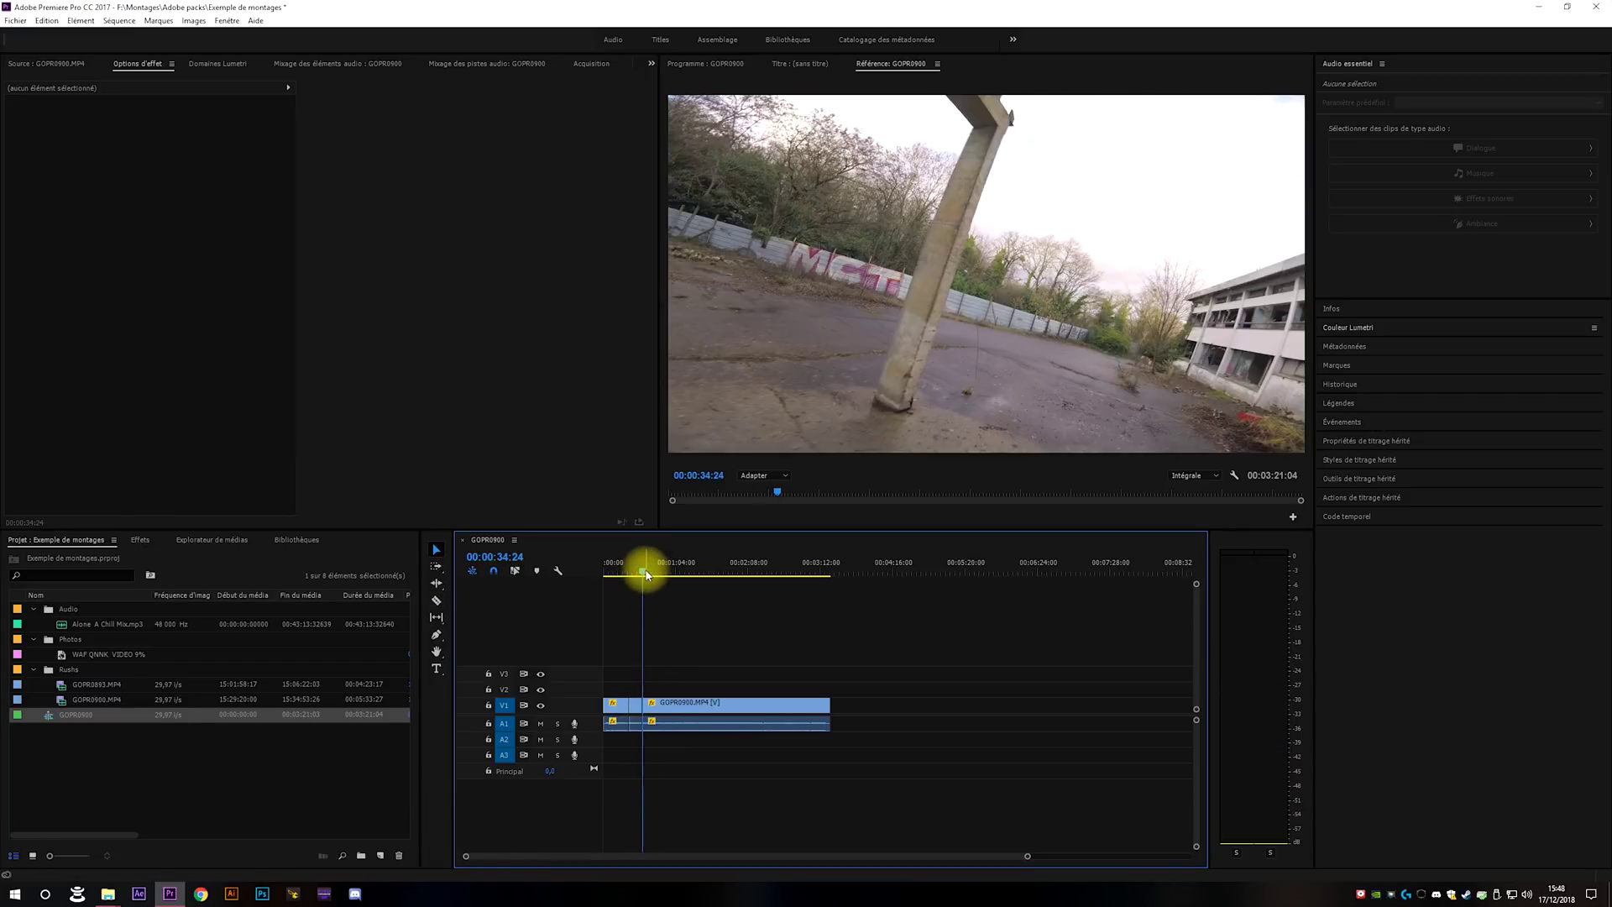
{"action": "left_click_drag", "start_coordinate": [647, 574], "coordinate": [808, 572]}
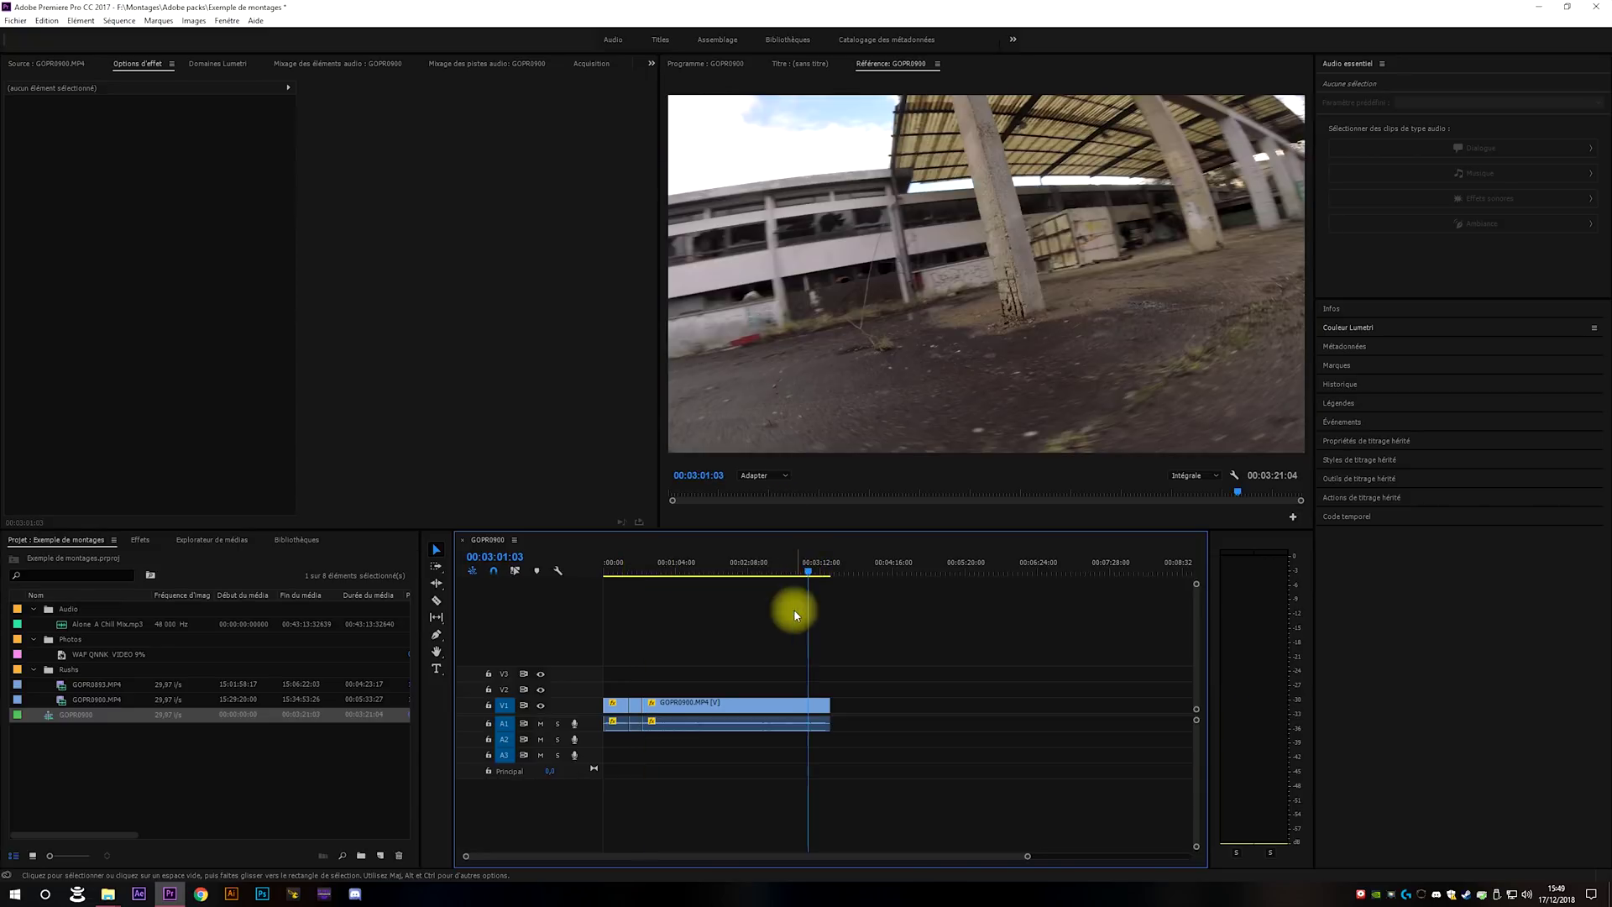
{"action": "left_click", "coordinate": [810, 703]}
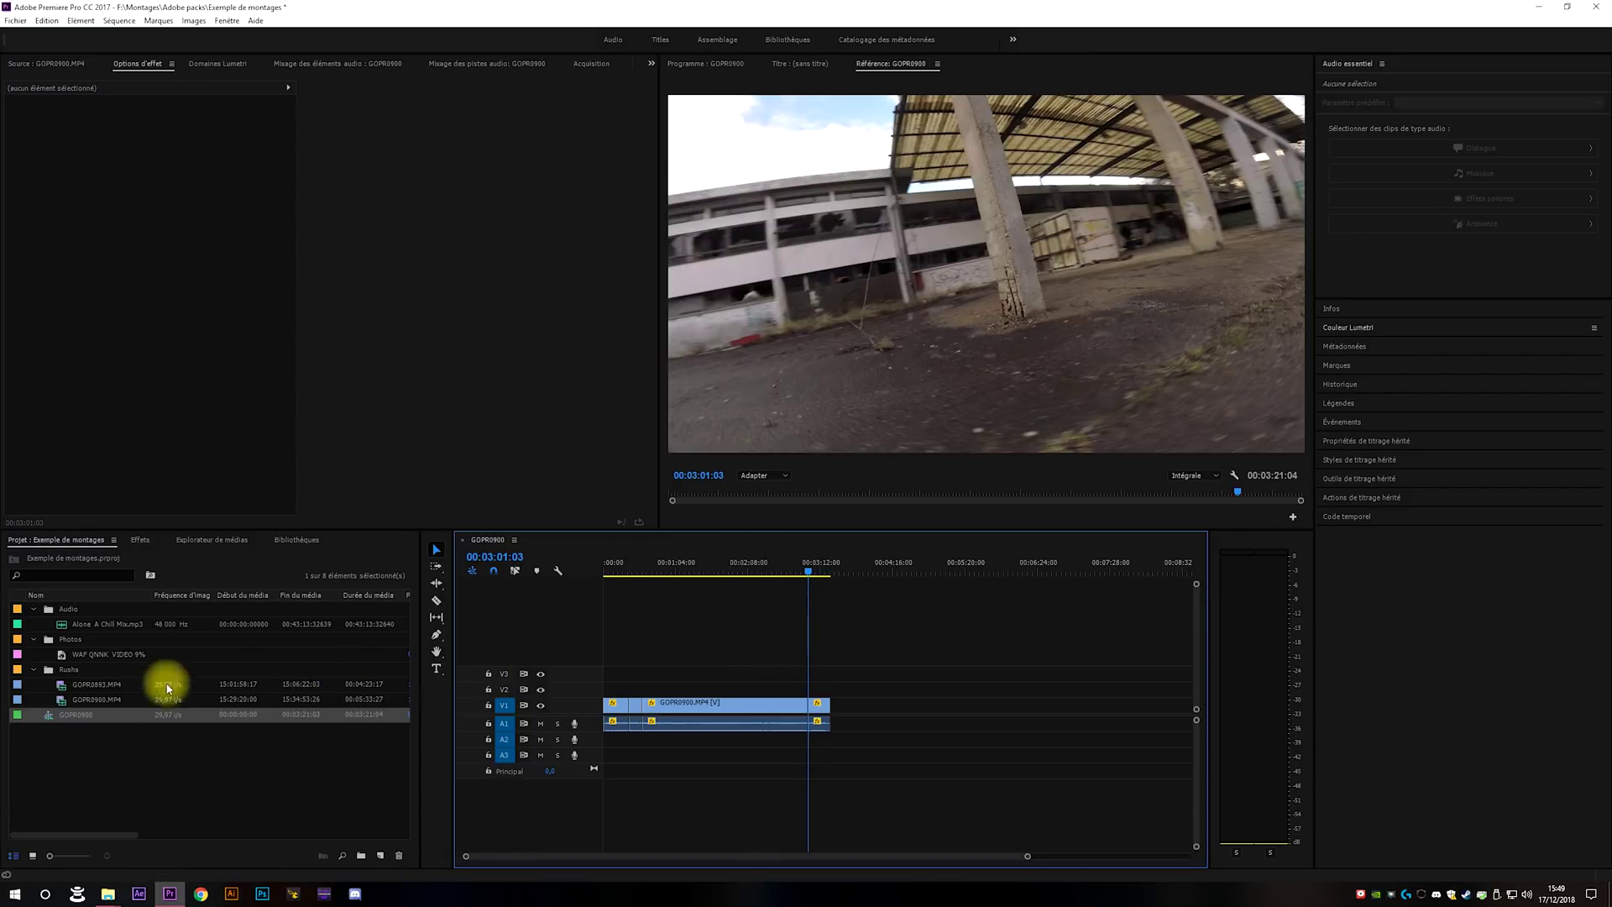
Delete the long GOPR0900 piece between 00:00:34:24 and 00:03:01:03 without closing its gap.
{"action": "left_click", "coordinate": [687, 722]}
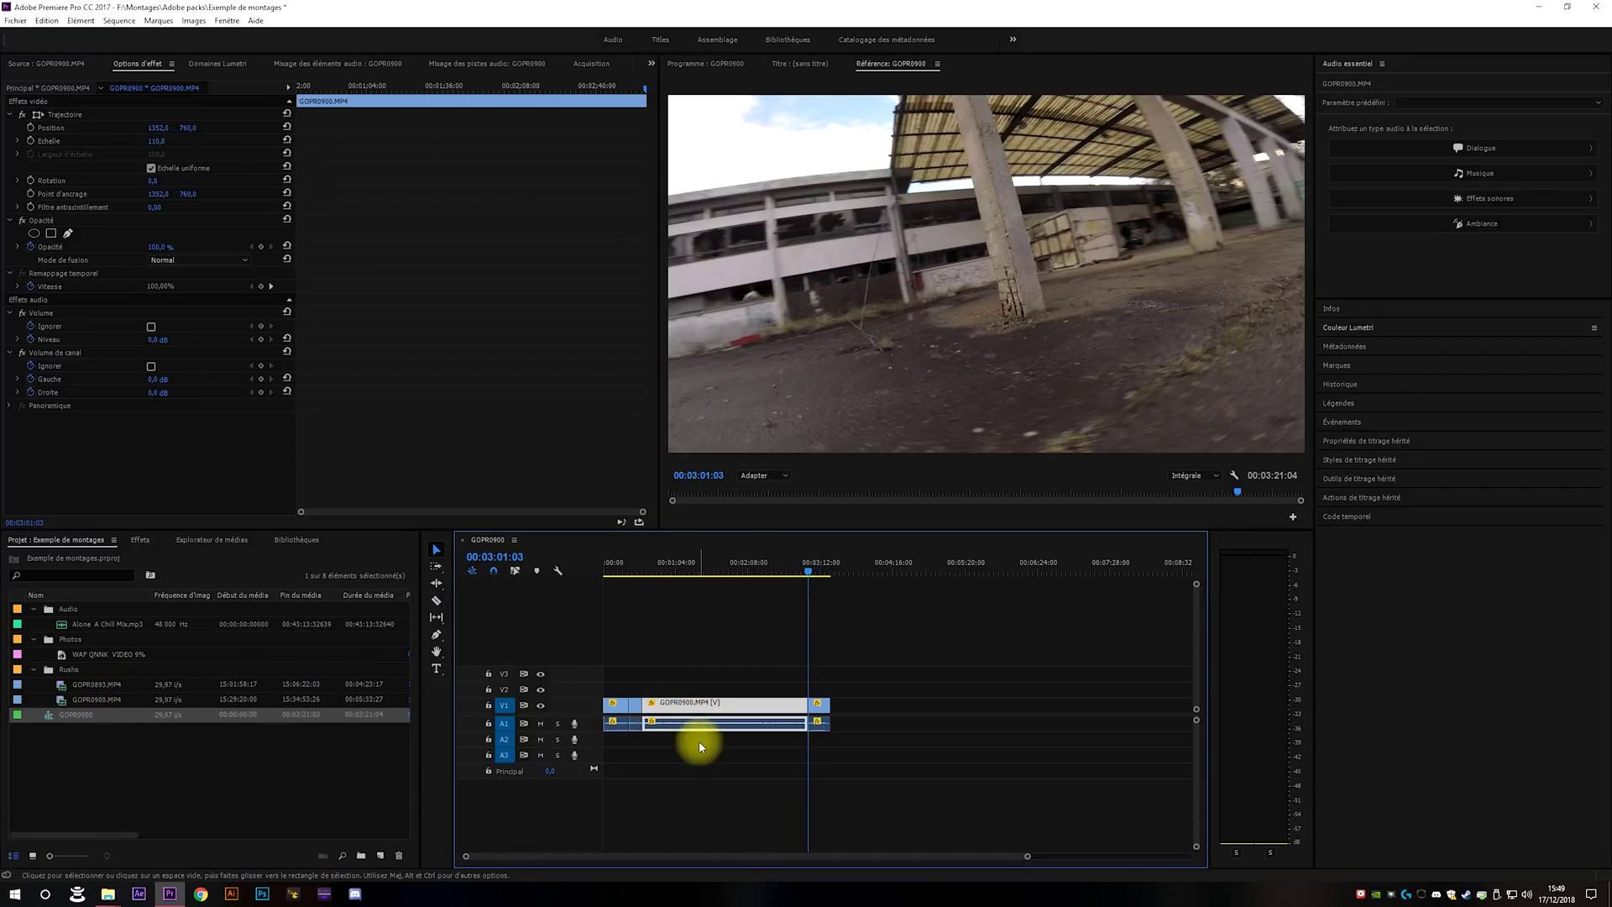
{"action": "key", "text": "Delete"}
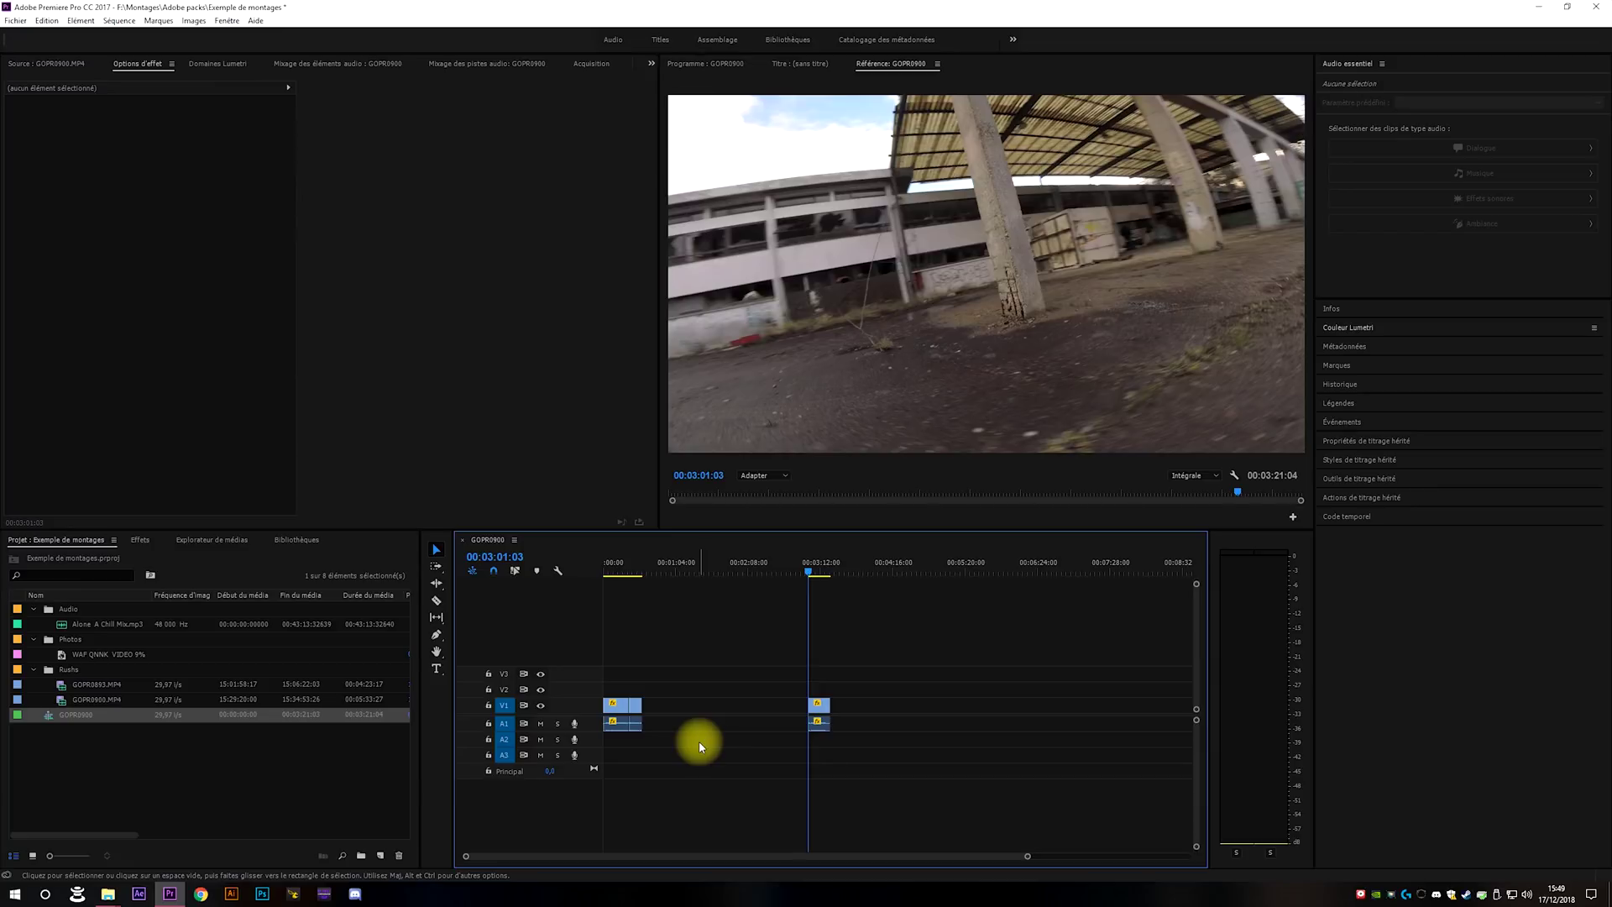
{"action": "left_click", "coordinate": [692, 710]}
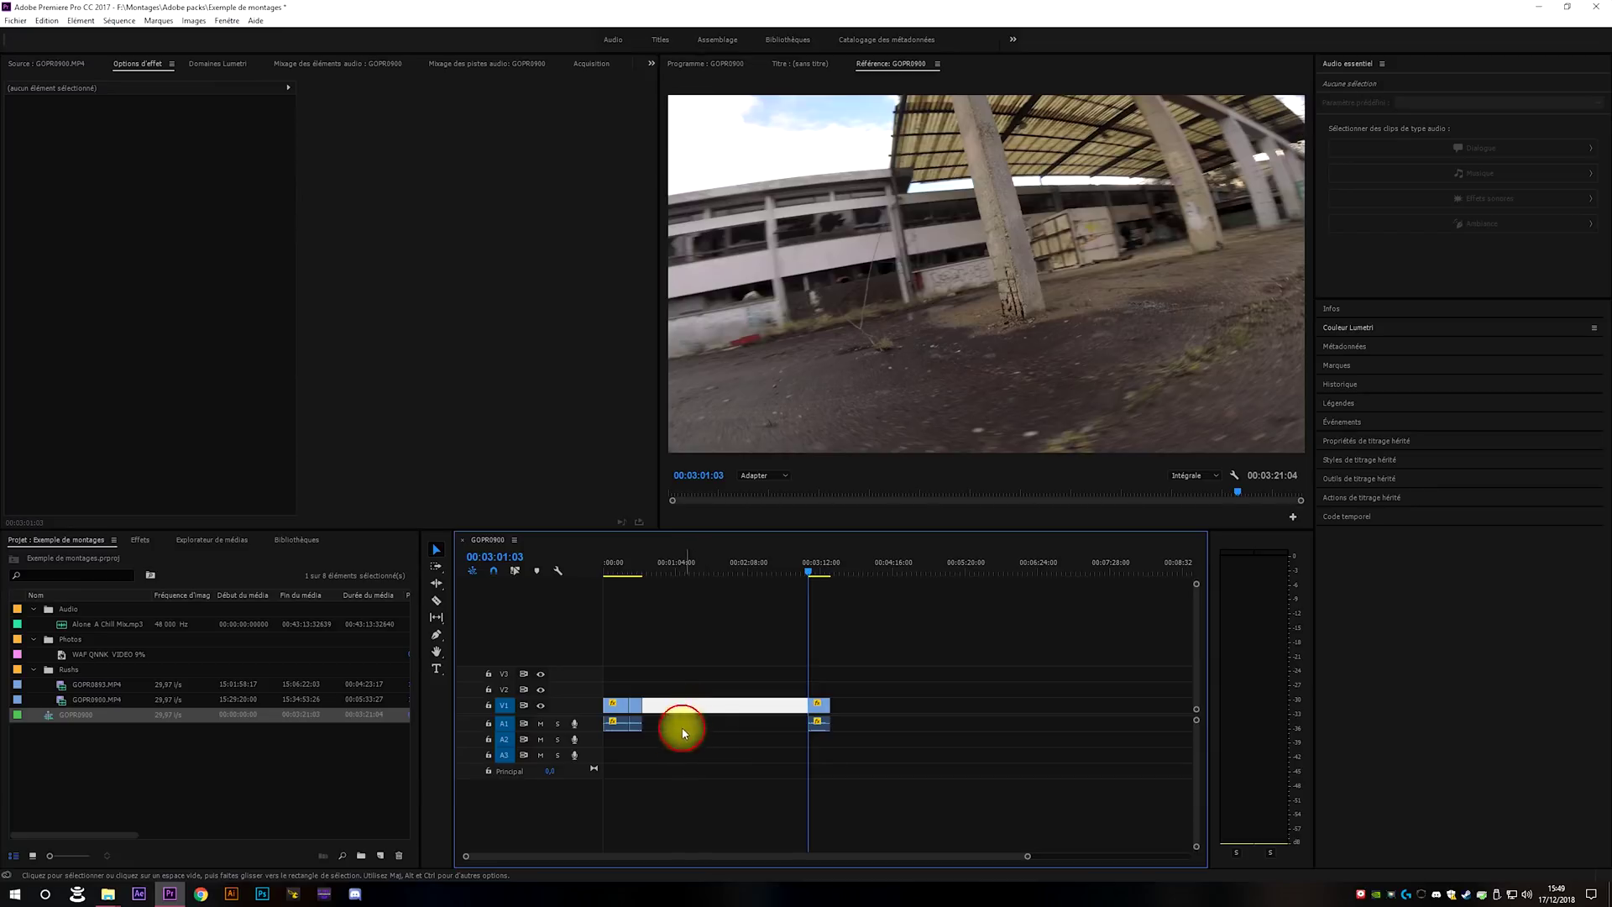
{"action": "left_click", "coordinate": [720, 710]}
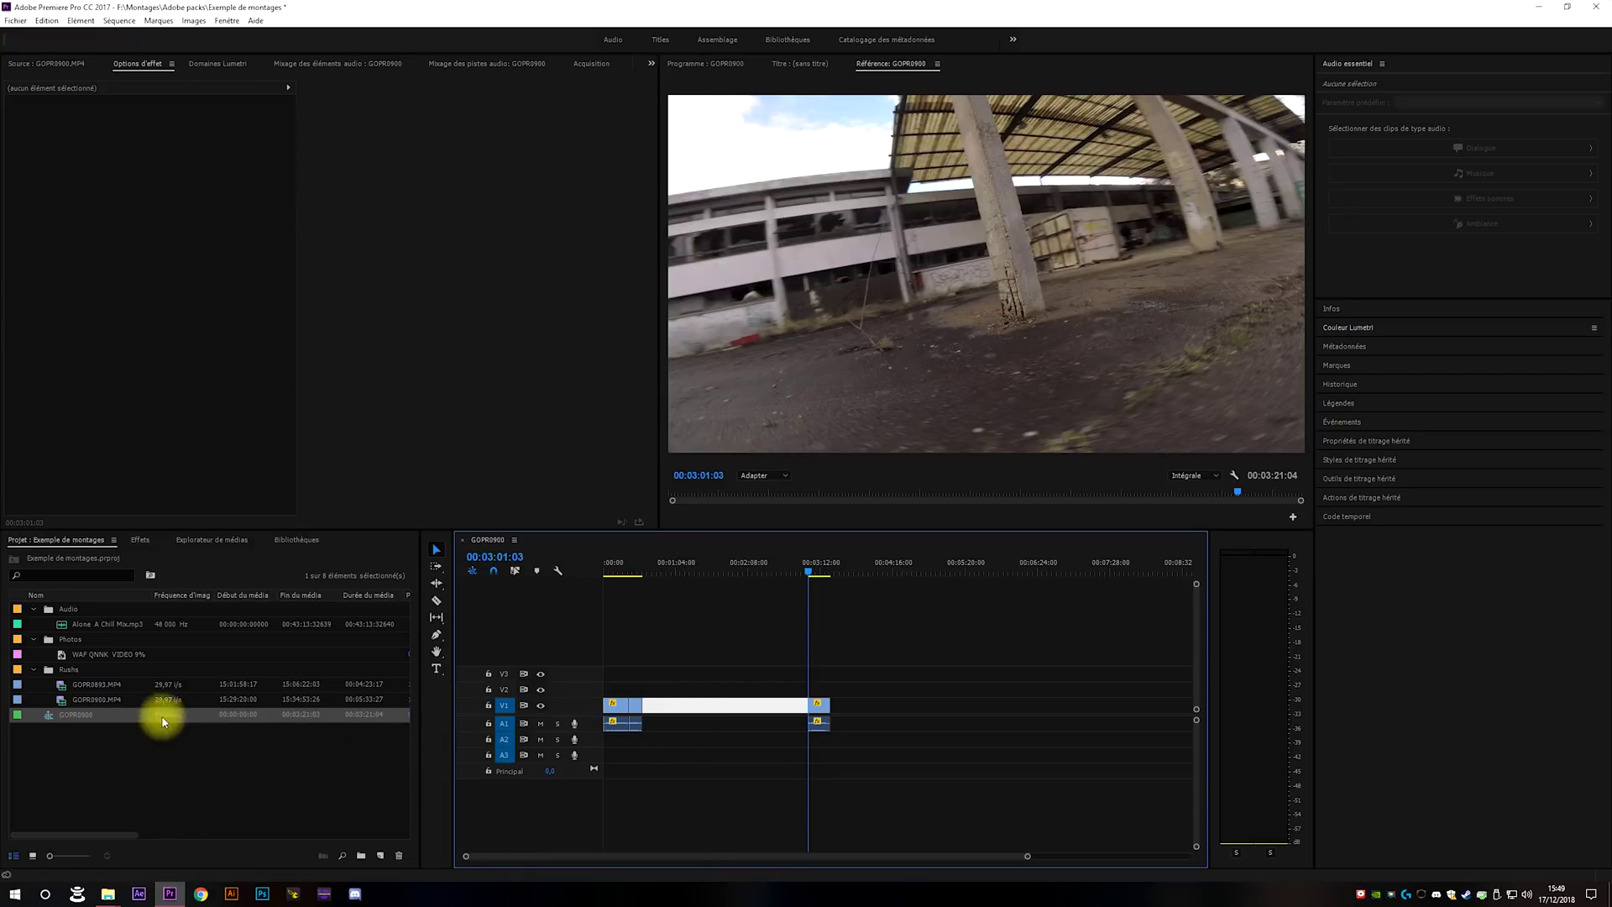
Open the trimmed GOPR0893 rush in the source monitor and place it at the start of the timeline gap, against the preceding GOPR0900 piece.
{"action": "double_click", "coordinate": [64, 686]}
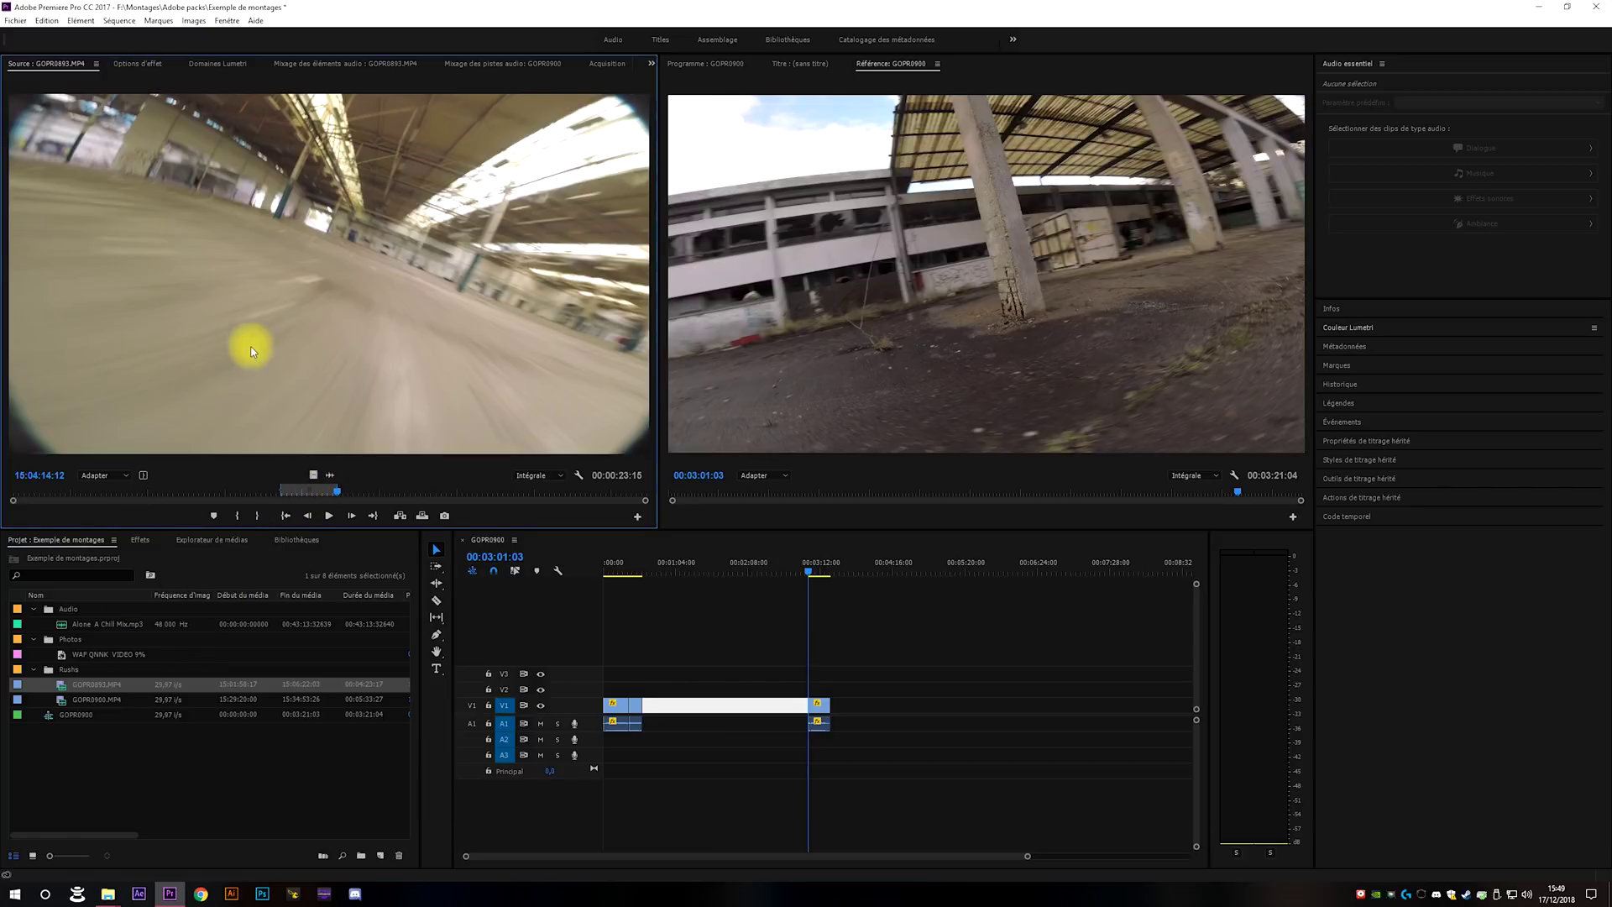
{"action": "left_click_drag", "start_coordinate": [274, 369], "coordinate": [665, 727]}
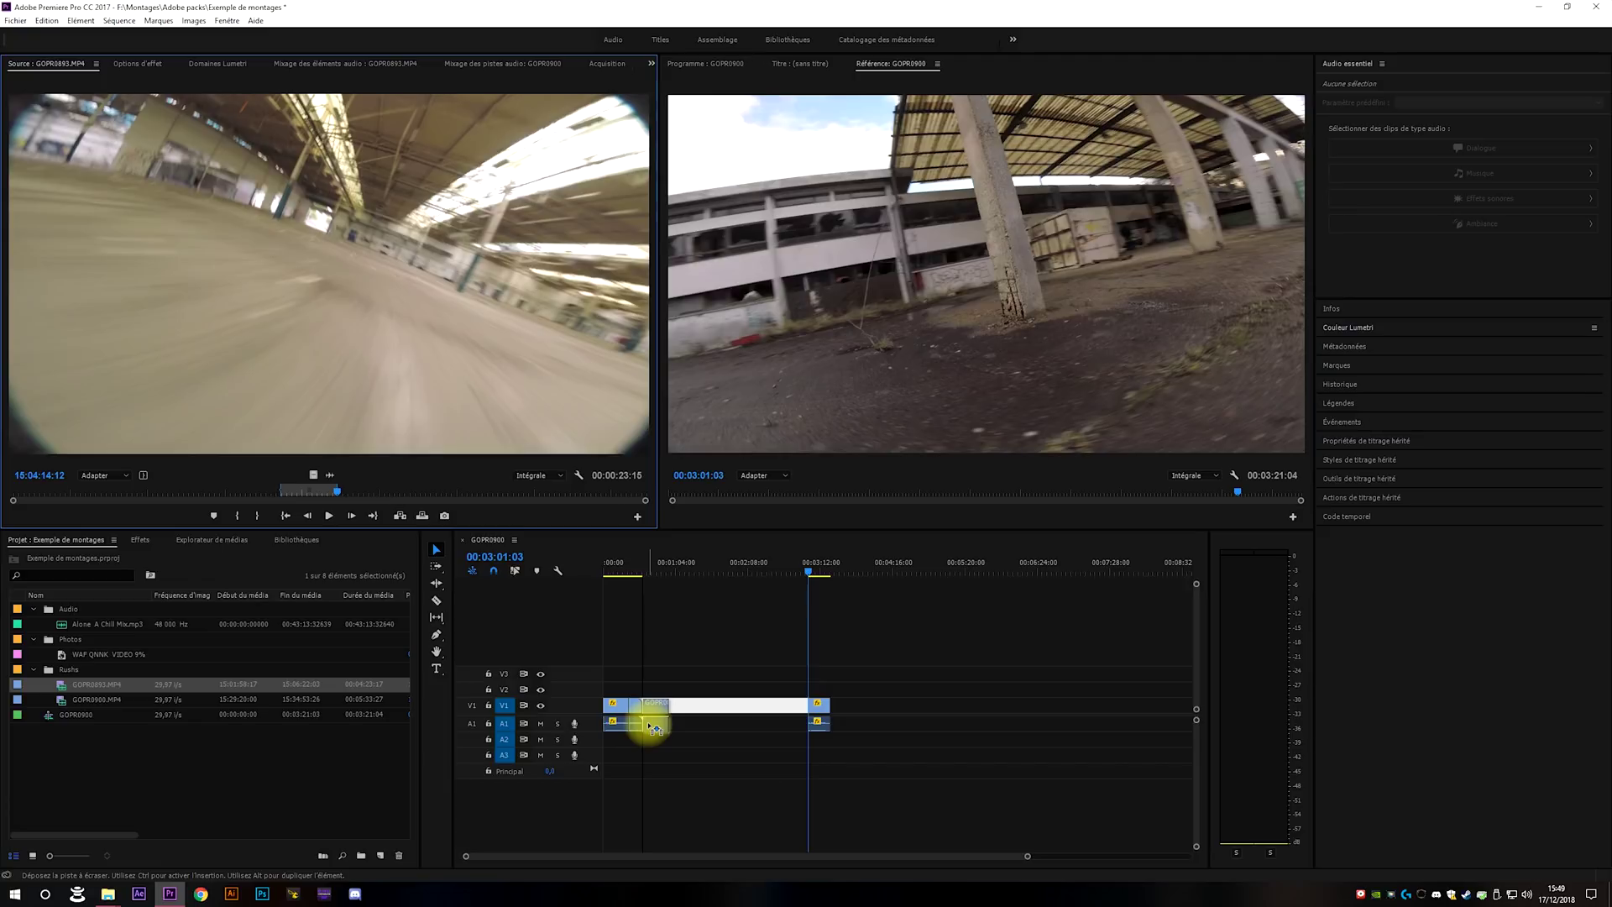
{"action": "left_click_drag", "start_coordinate": [651, 724], "coordinate": [649, 721]}
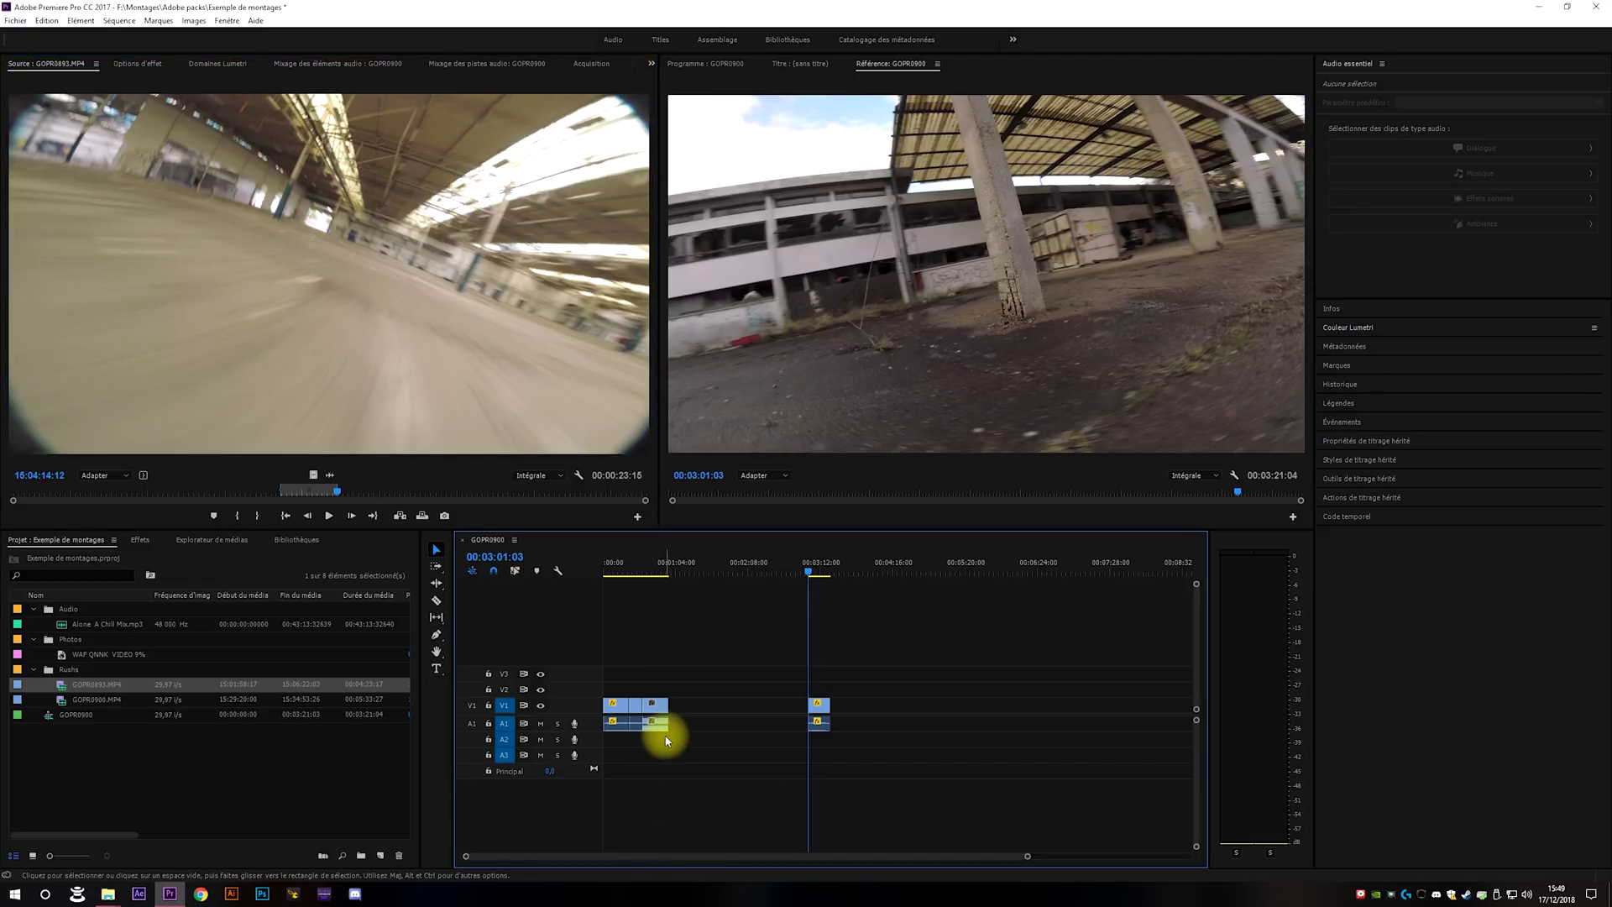
Lower the audio gain of the inserted GOPR0893 clip.
{"action": "right_click", "coordinate": [663, 730]}
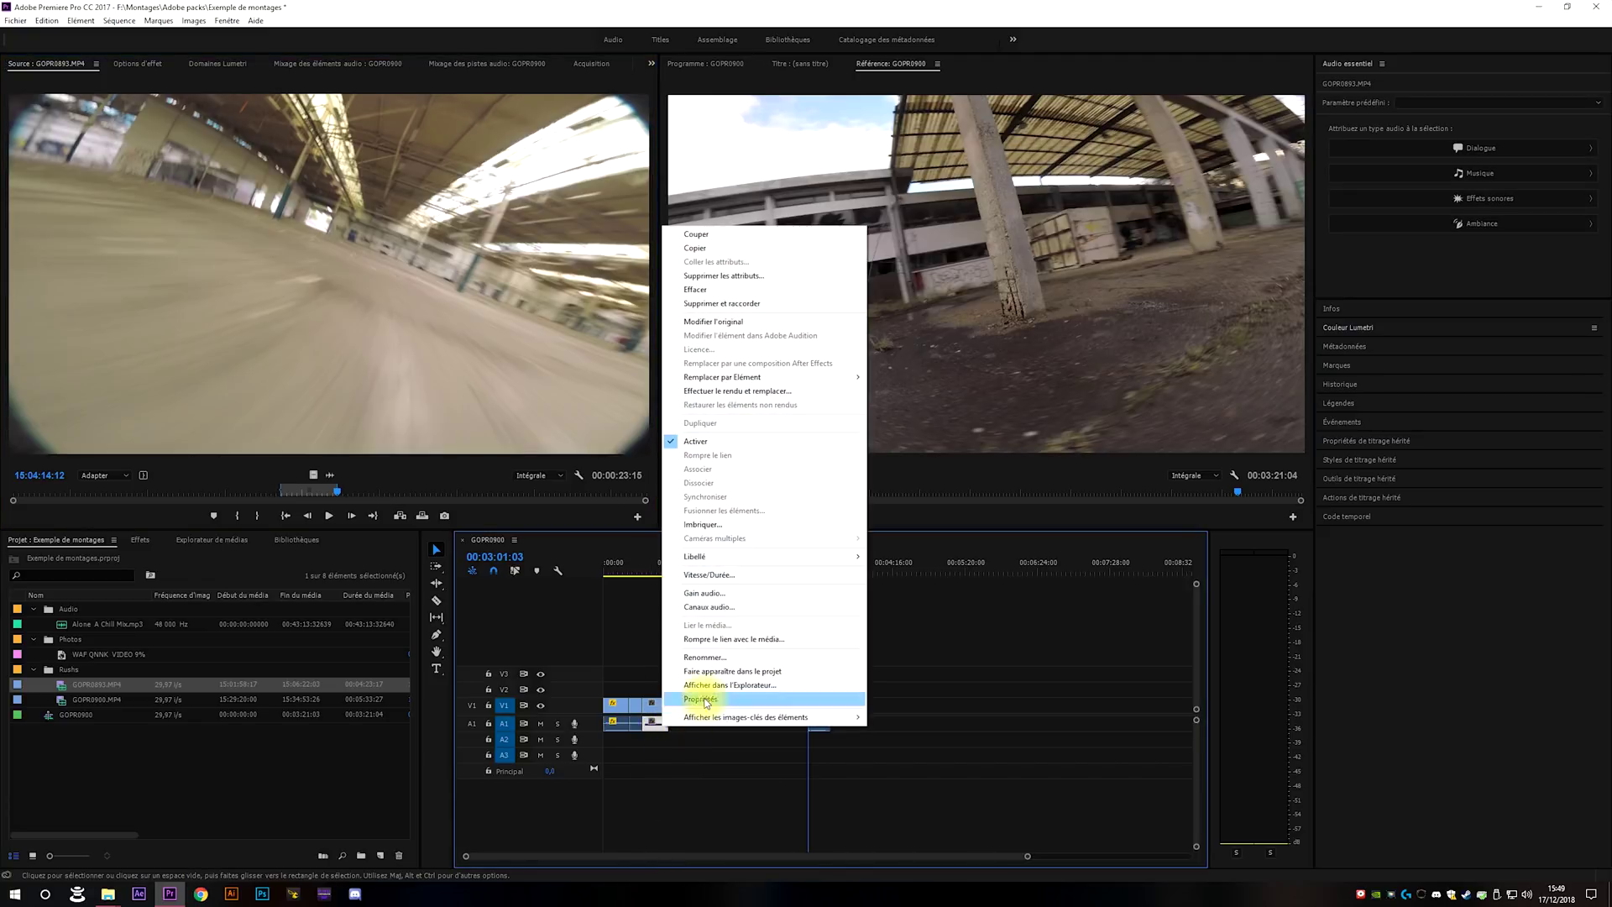
{"action": "left_click", "coordinate": [739, 589]}
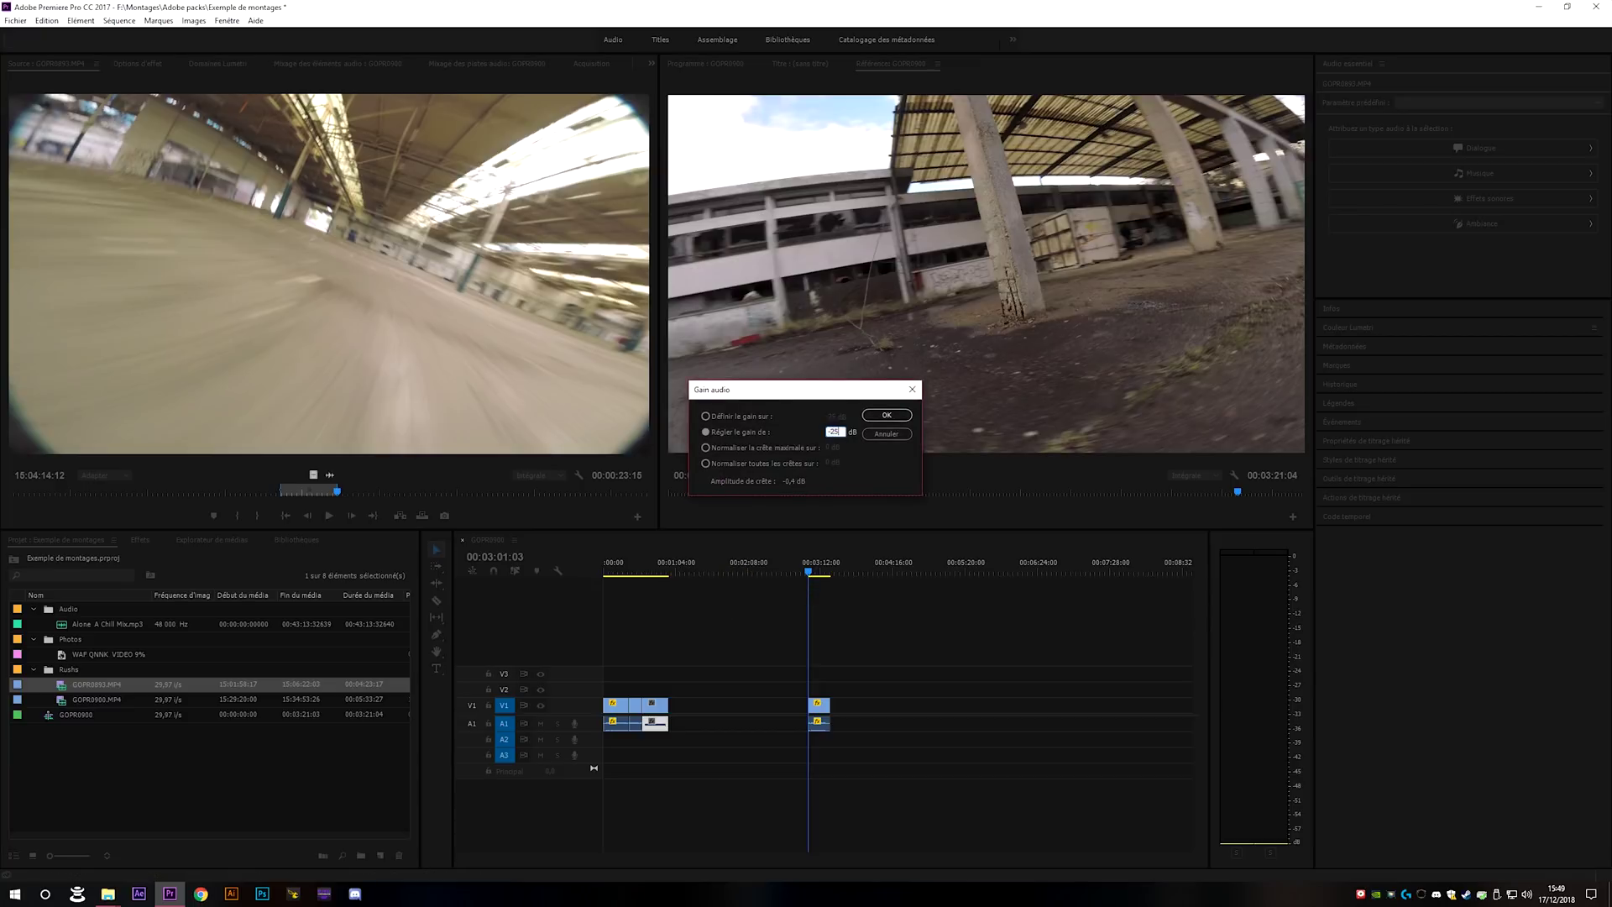
{"action": "key", "text": "Return"}
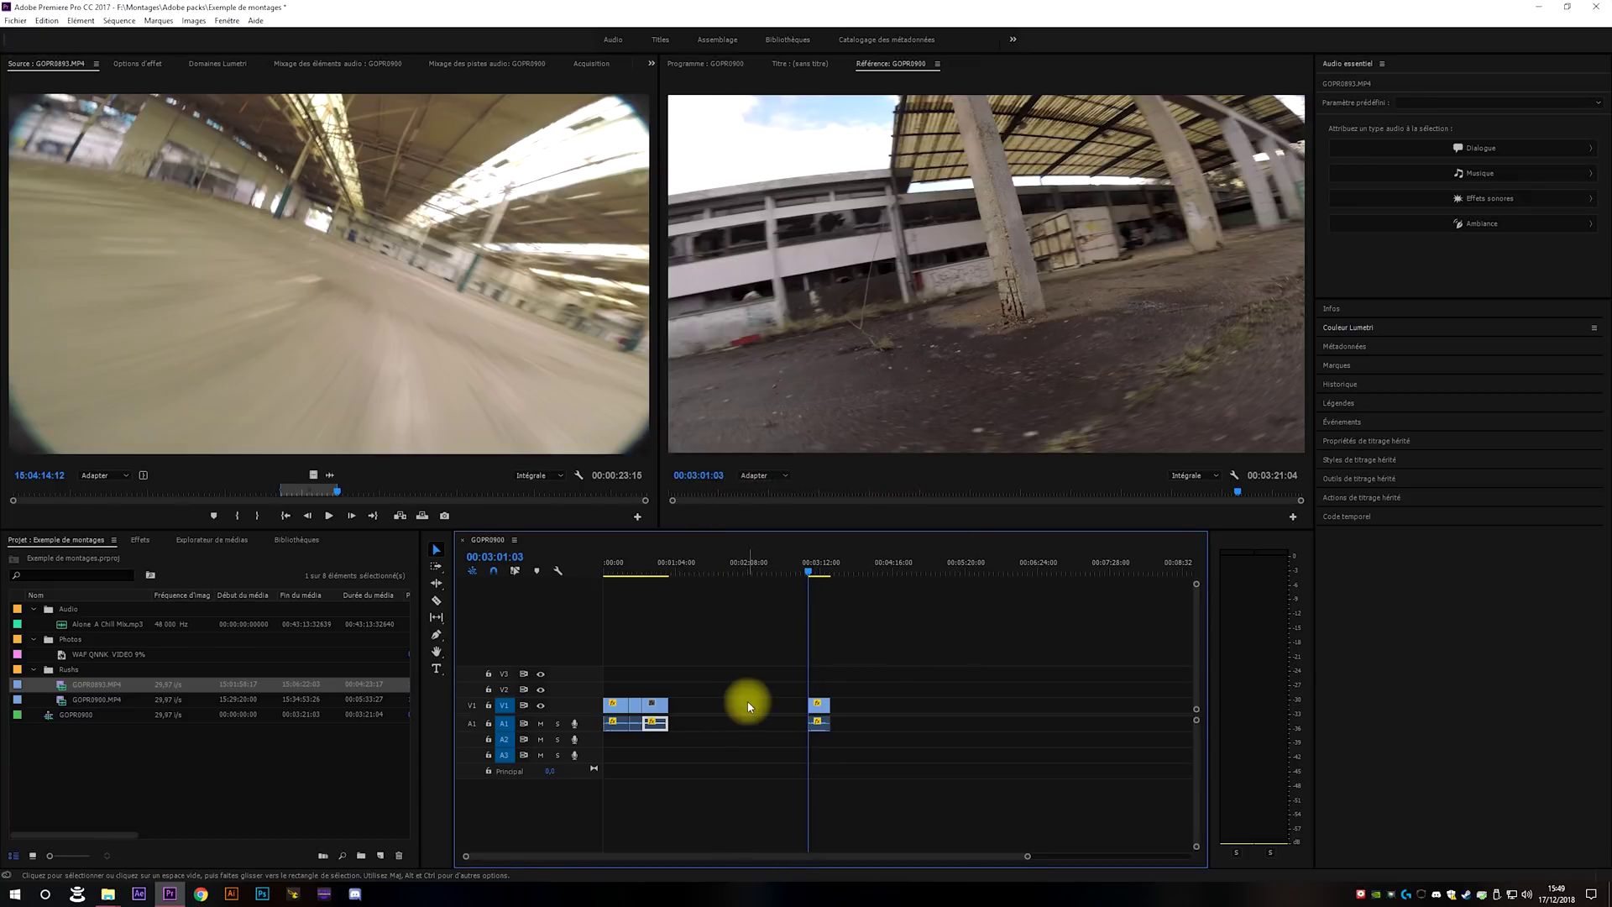
Set the GOPR0893 video clip's scale to 105, and raise it in single steps to 110.
{"action": "left_click", "coordinate": [659, 708]}
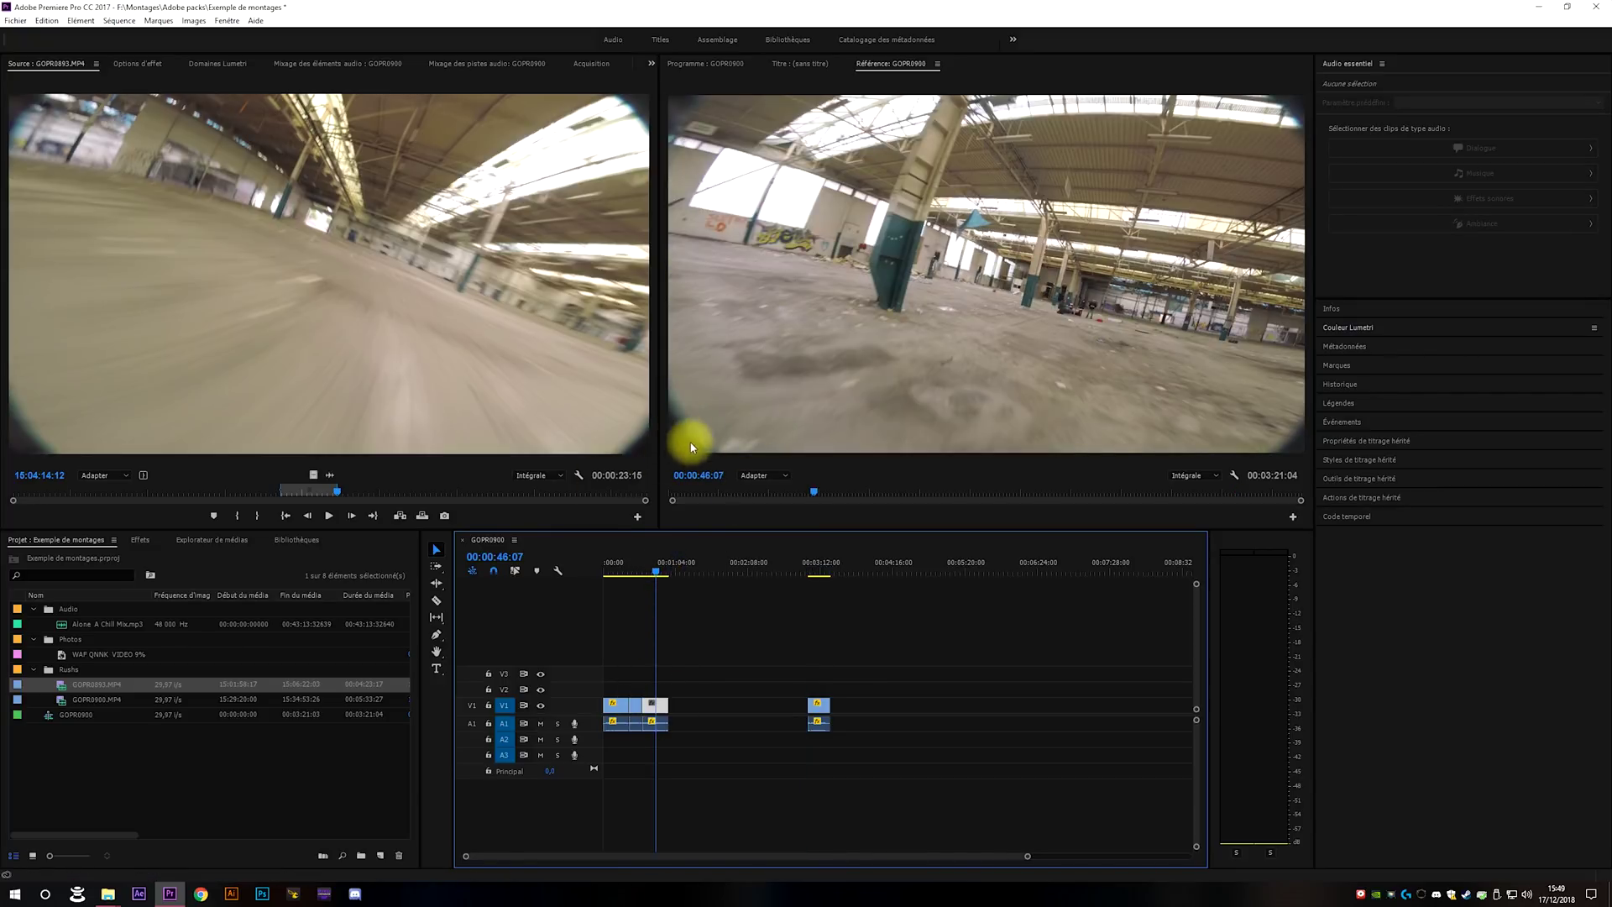
{"action": "left_click", "coordinate": [138, 64]}
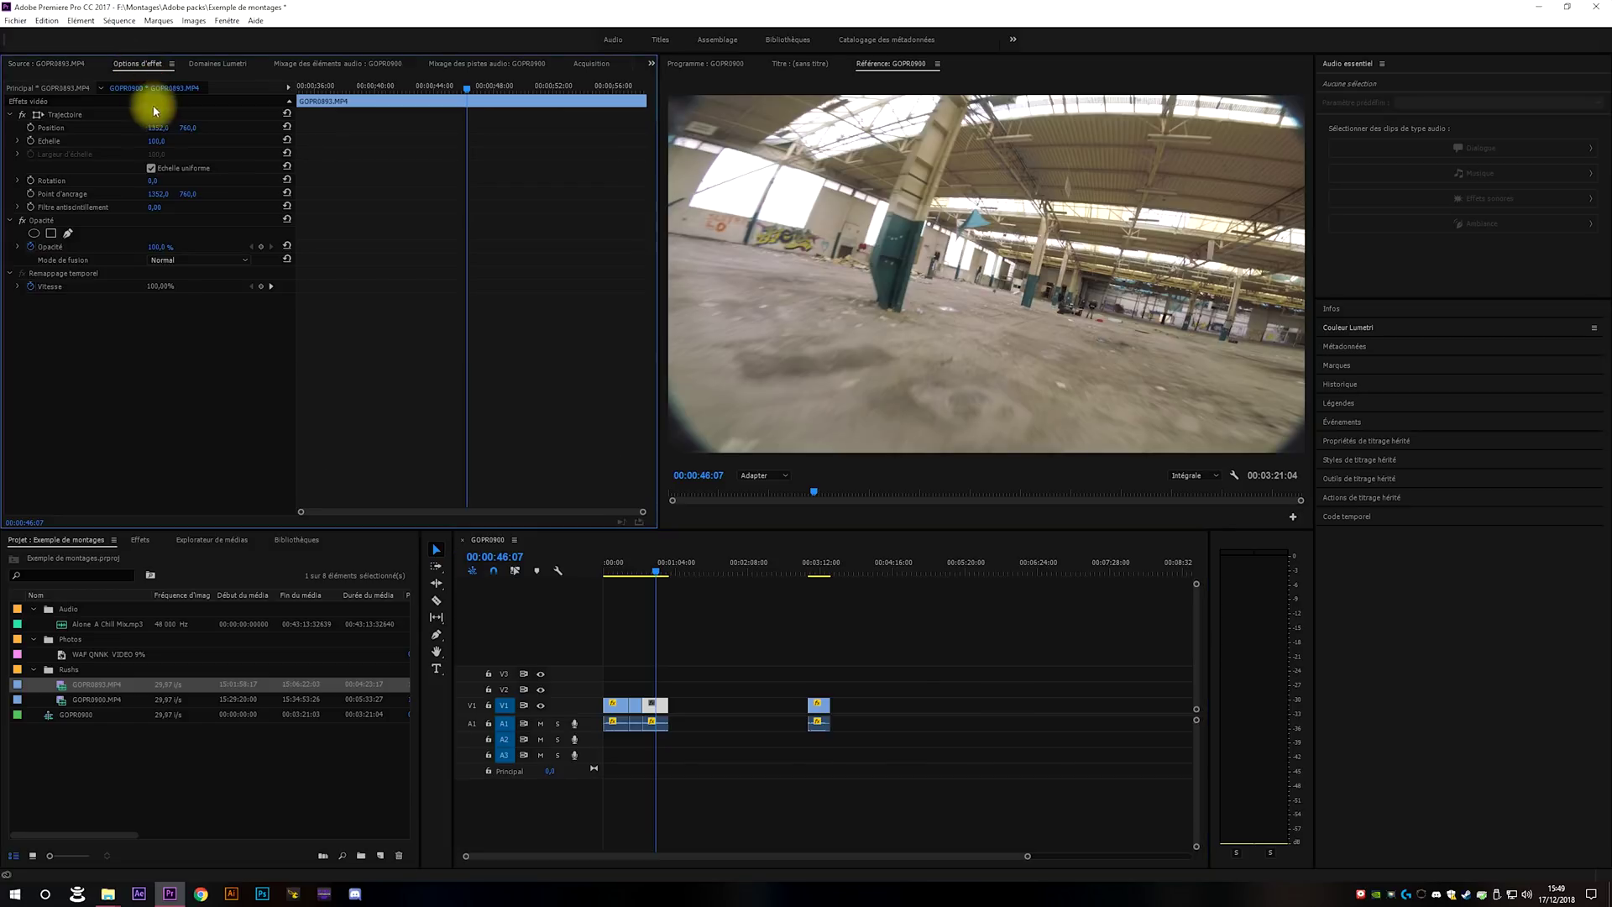
{"action": "left_click", "coordinate": [163, 140]}
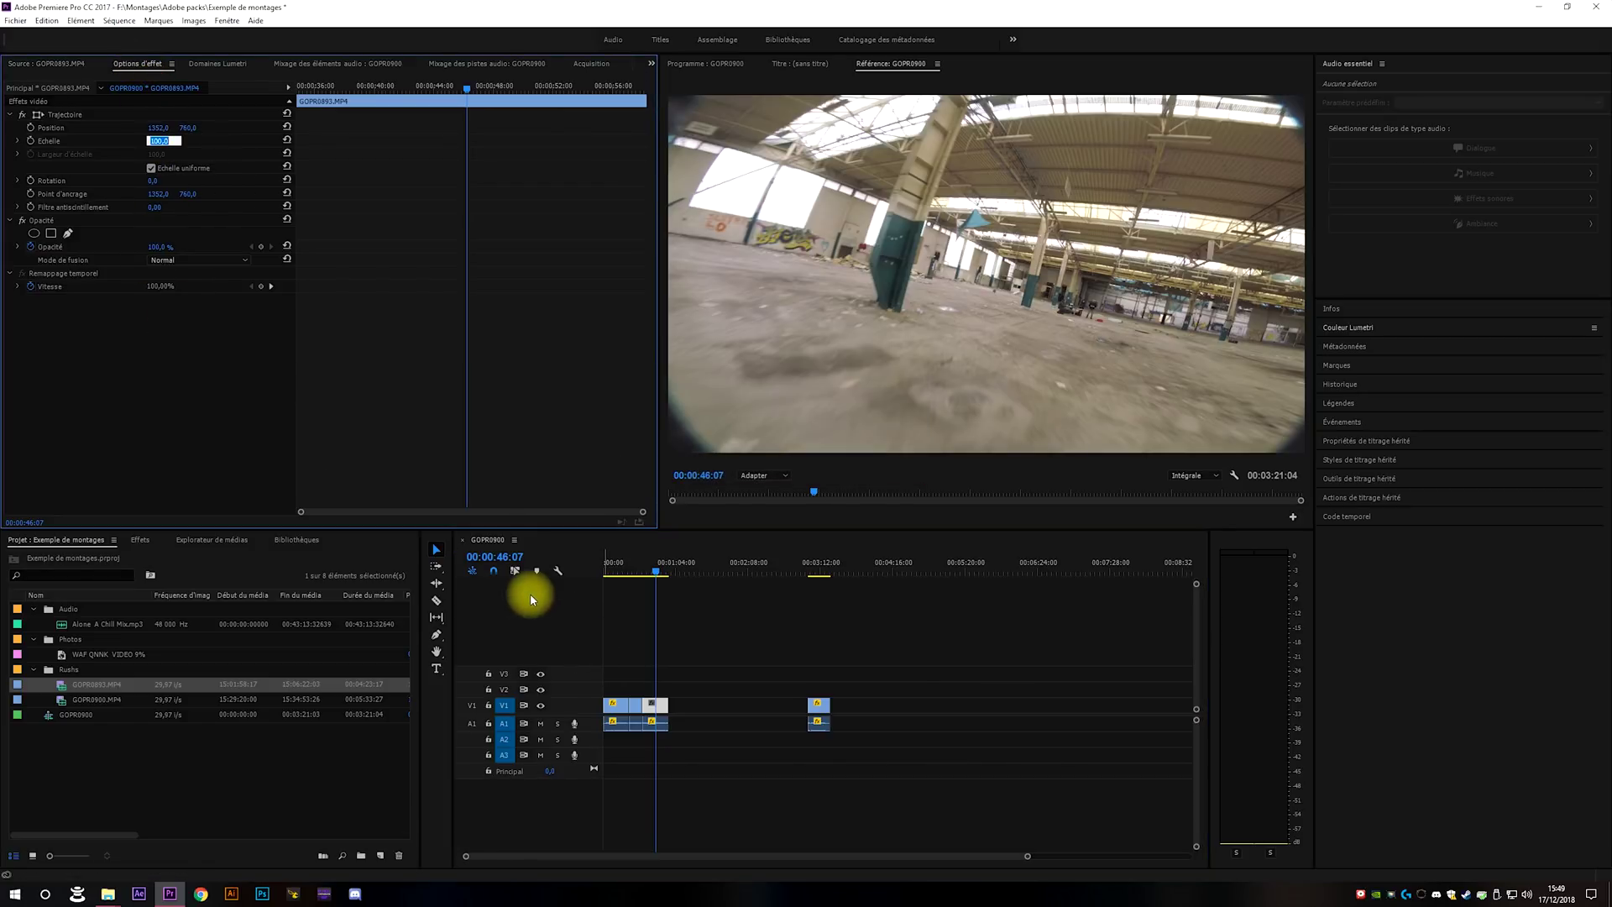
{"action": "type", "text": "105"}
{"action": "key", "text": "Return"}
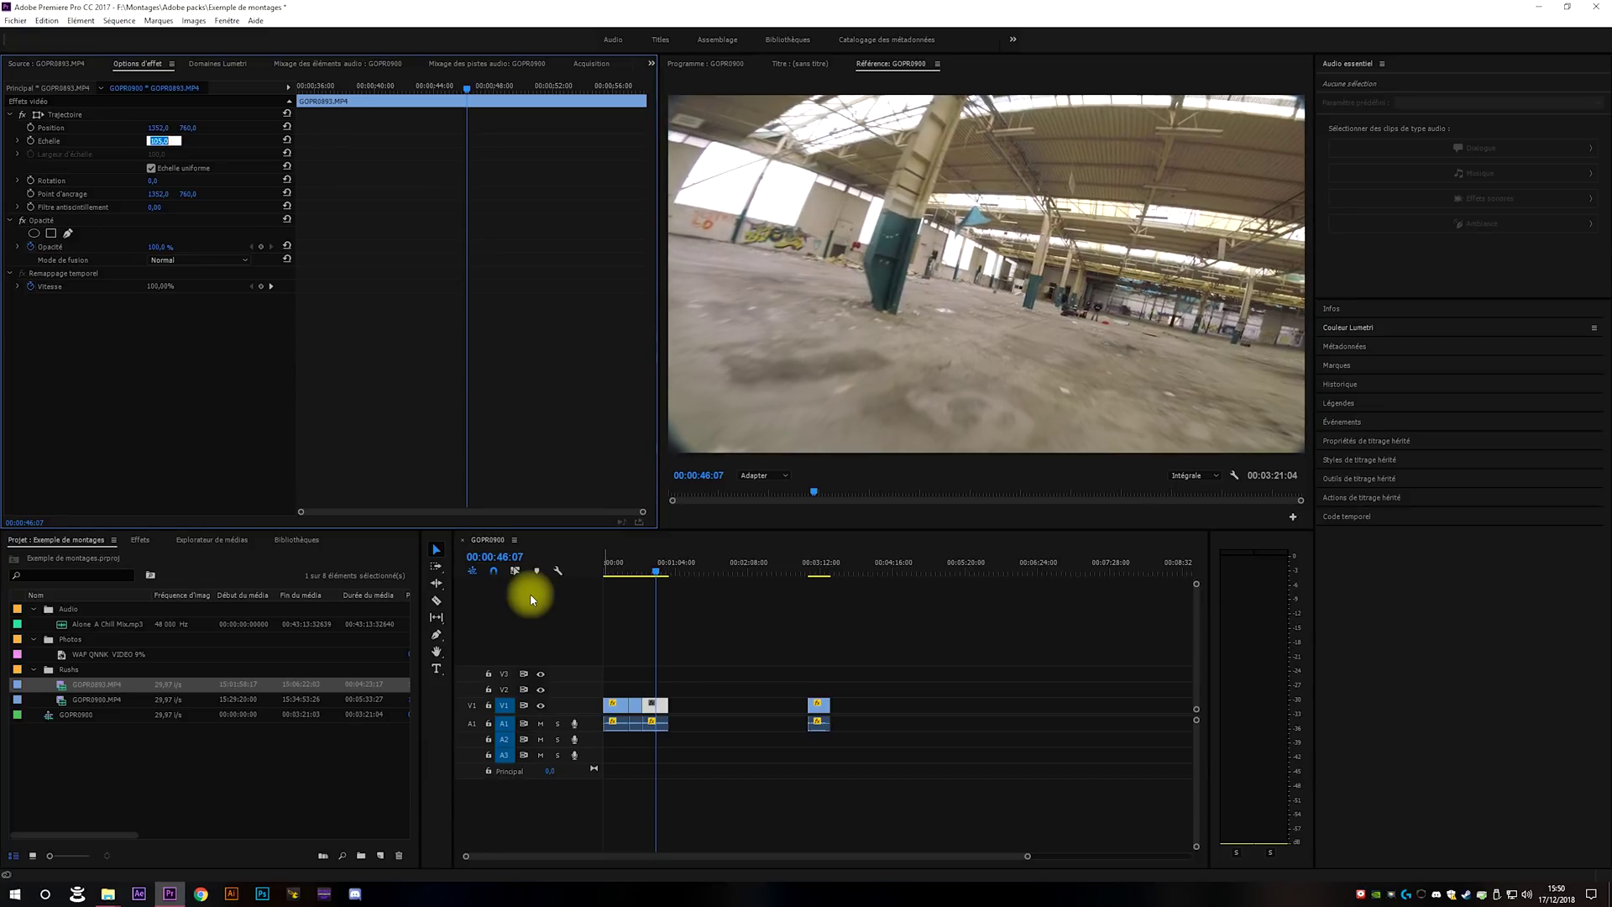
{"action": "key", "text": "Up"}
{"action": "key", "text": "Up"}
{"action": "key", "text": "Up"}
{"action": "key", "text": "Up"}
{"action": "key", "text": "Up"}
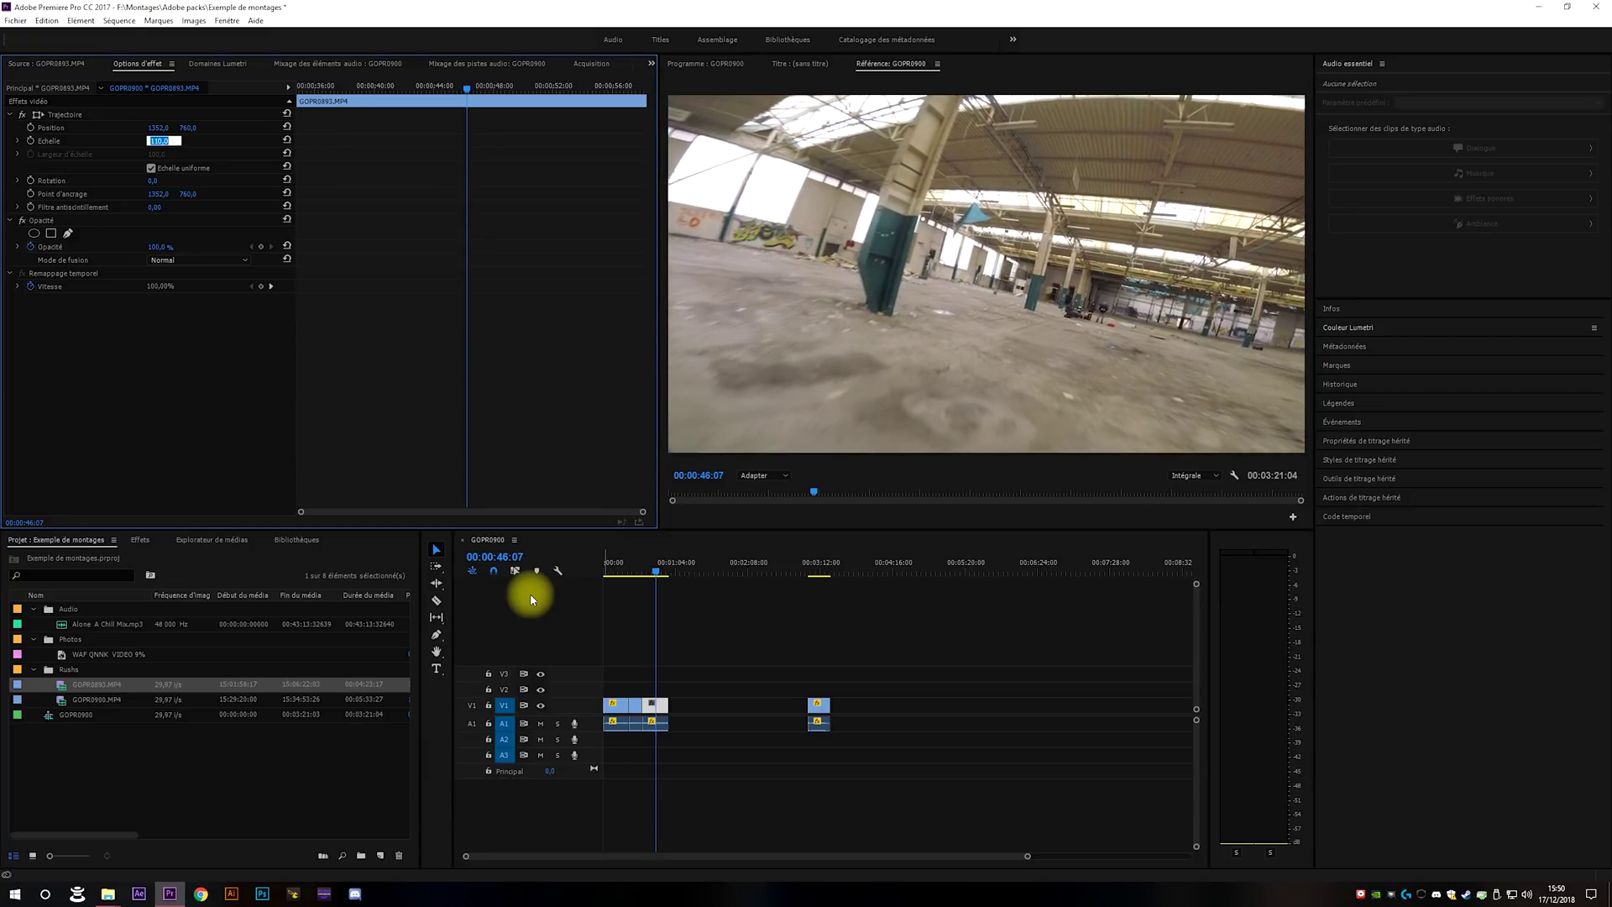
Close the gap between the GOPR0893 clip and the last GOPR0900 piece.
{"action": "left_click", "coordinate": [730, 642]}
{"action": "left_click", "coordinate": [724, 705]}
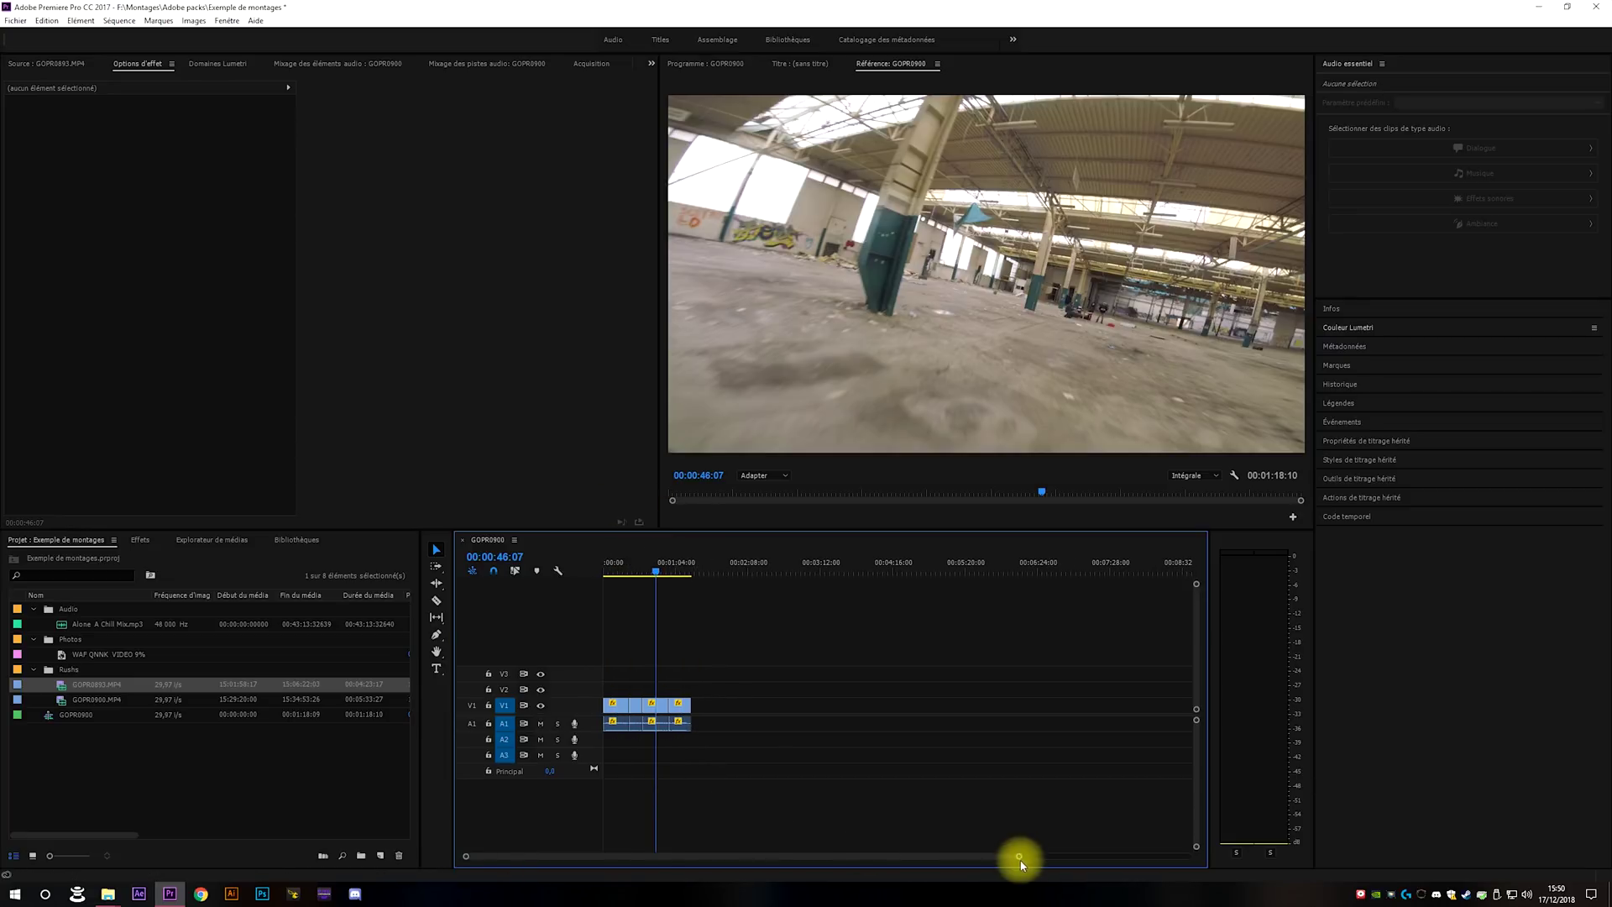
{"action": "left_click_drag", "start_coordinate": [1019, 857], "coordinate": [867, 849]}
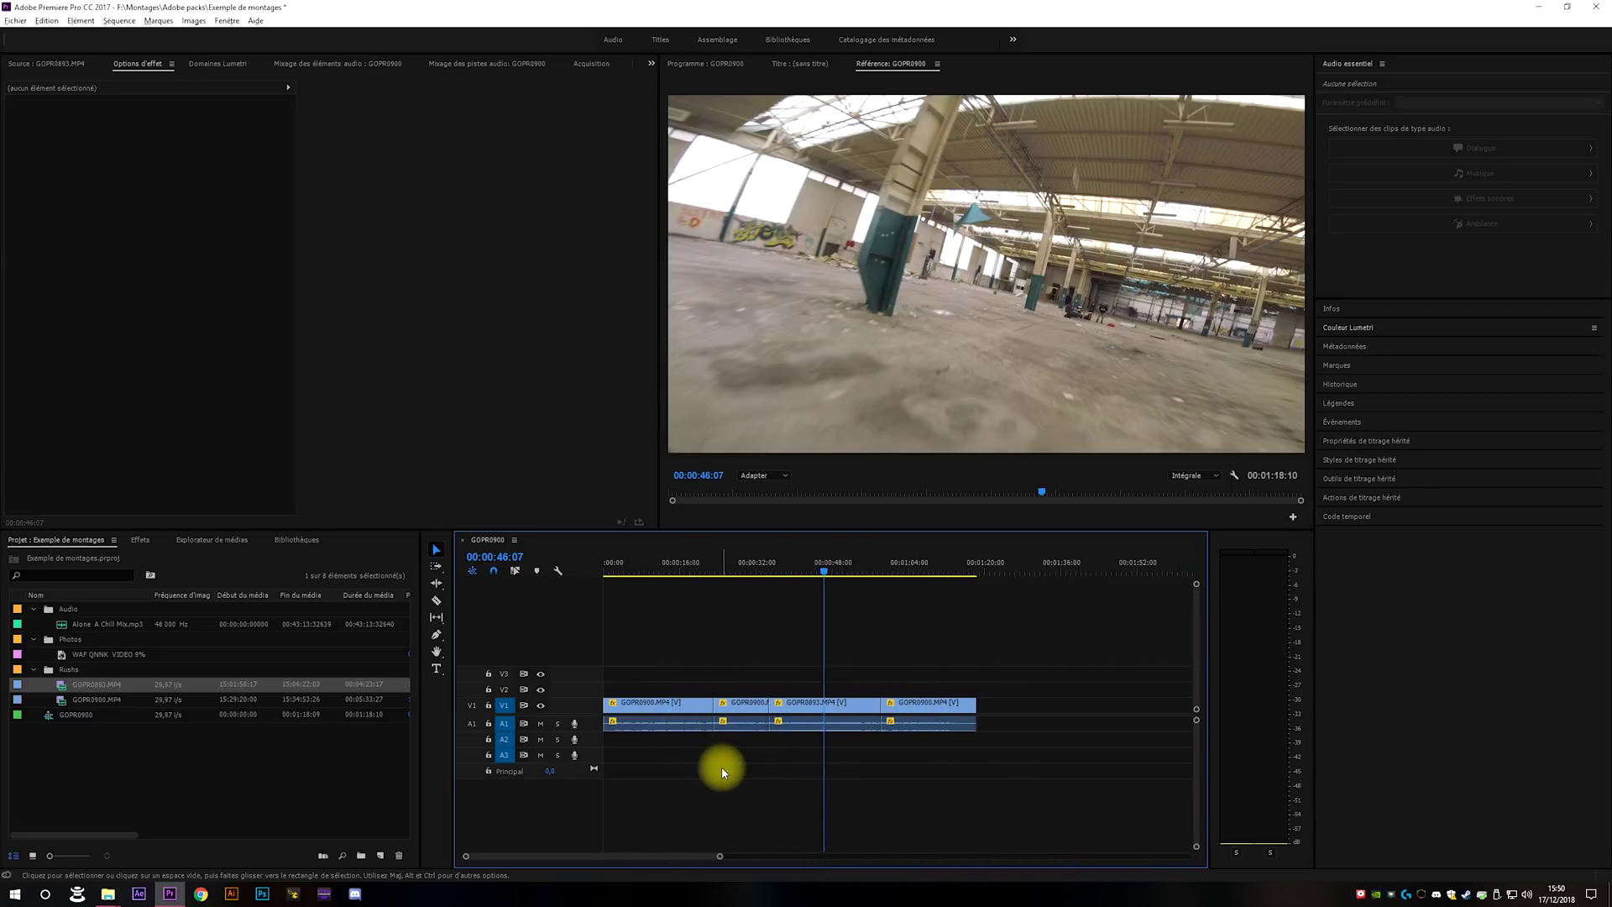
Examine the assembled clips along the timeline and play the passage around the start of the GOPR0893 clip.
{"action": "scroll", "coordinate": [722, 770], "scroll_direction": "up", "scroll_amount": 2}
{"action": "scroll", "coordinate": [722, 771], "scroll_direction": "down", "scroll_amount": 2}
{"action": "scroll", "coordinate": [722, 771], "scroll_direction": "up", "scroll_amount": 1}
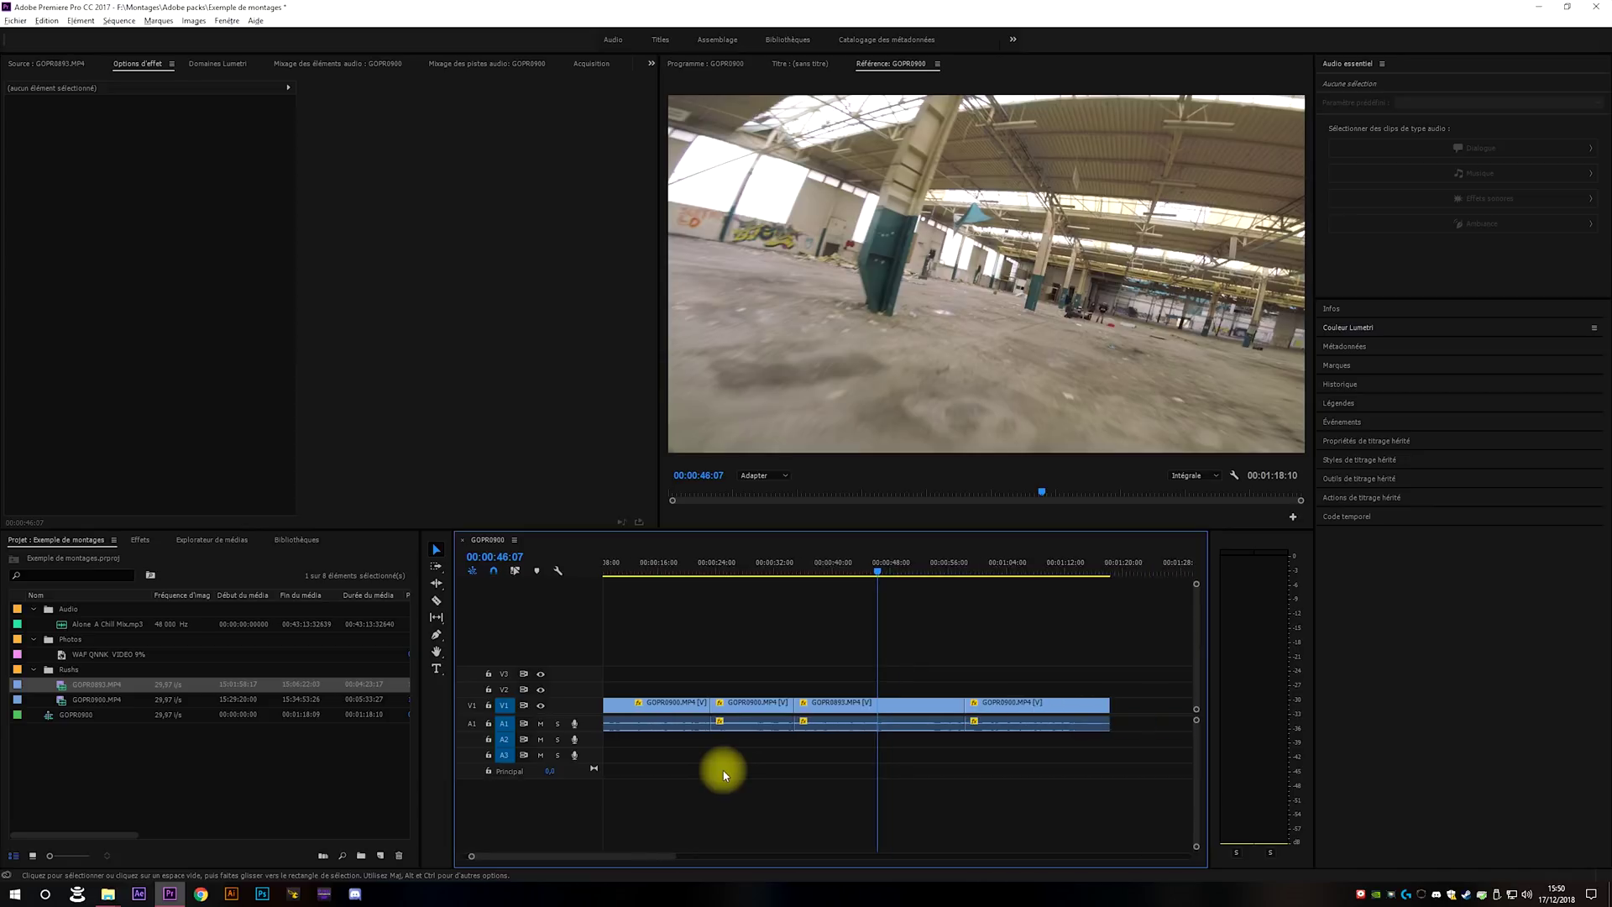
{"action": "scroll", "coordinate": [725, 773], "scroll_direction": "up", "scroll_amount": 1}
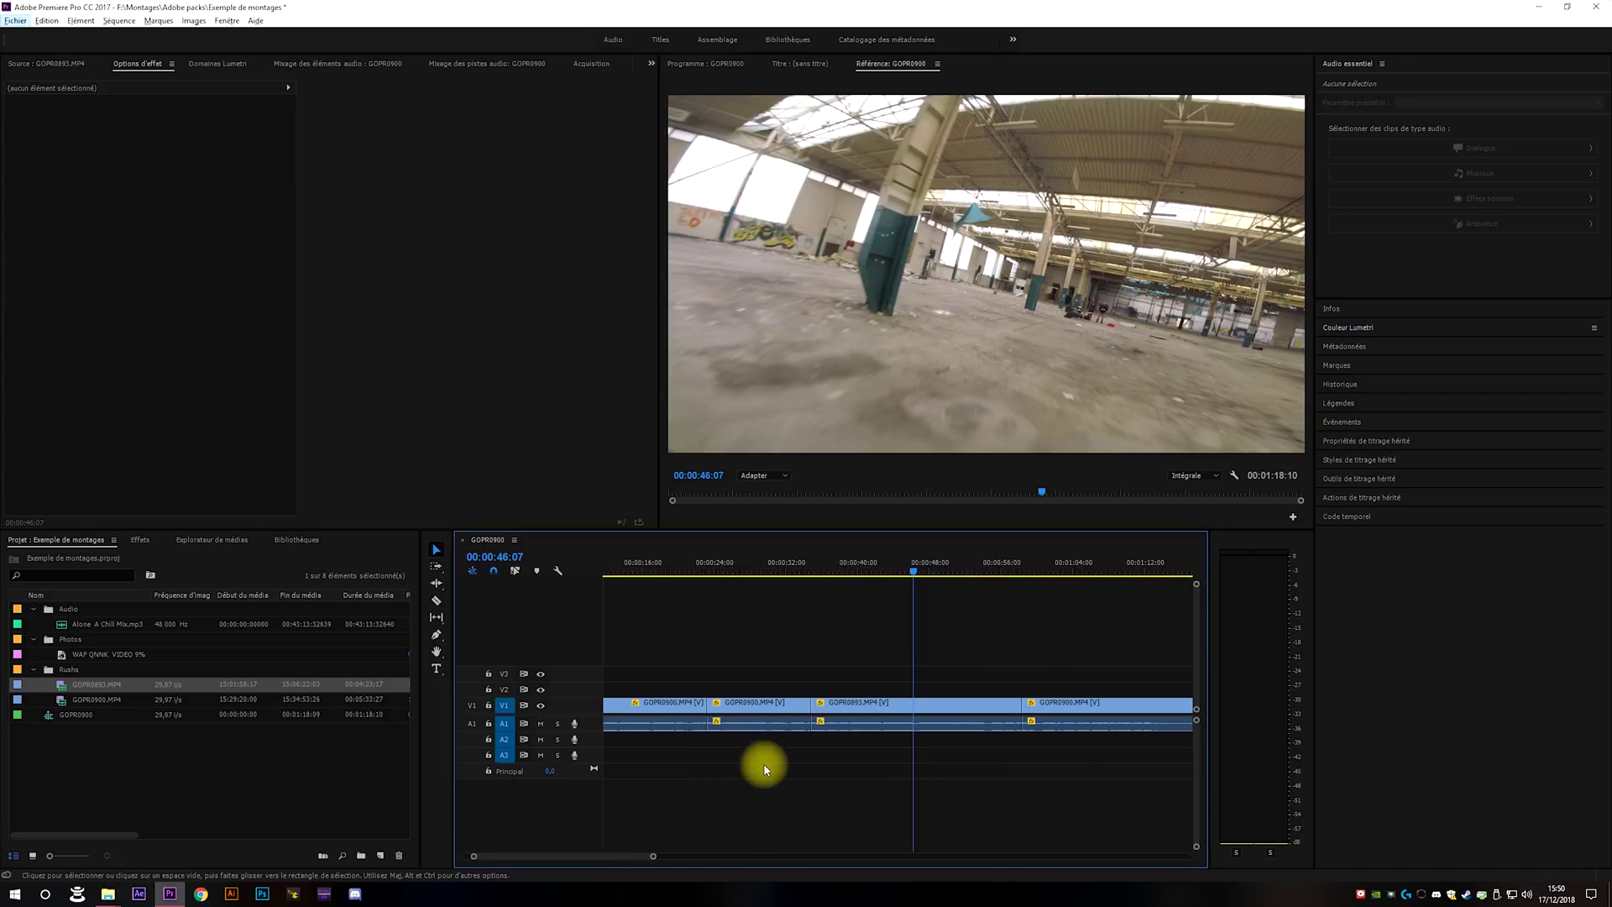
{"action": "scroll", "coordinate": [767, 798], "scroll_direction": "up", "scroll_amount": 3}
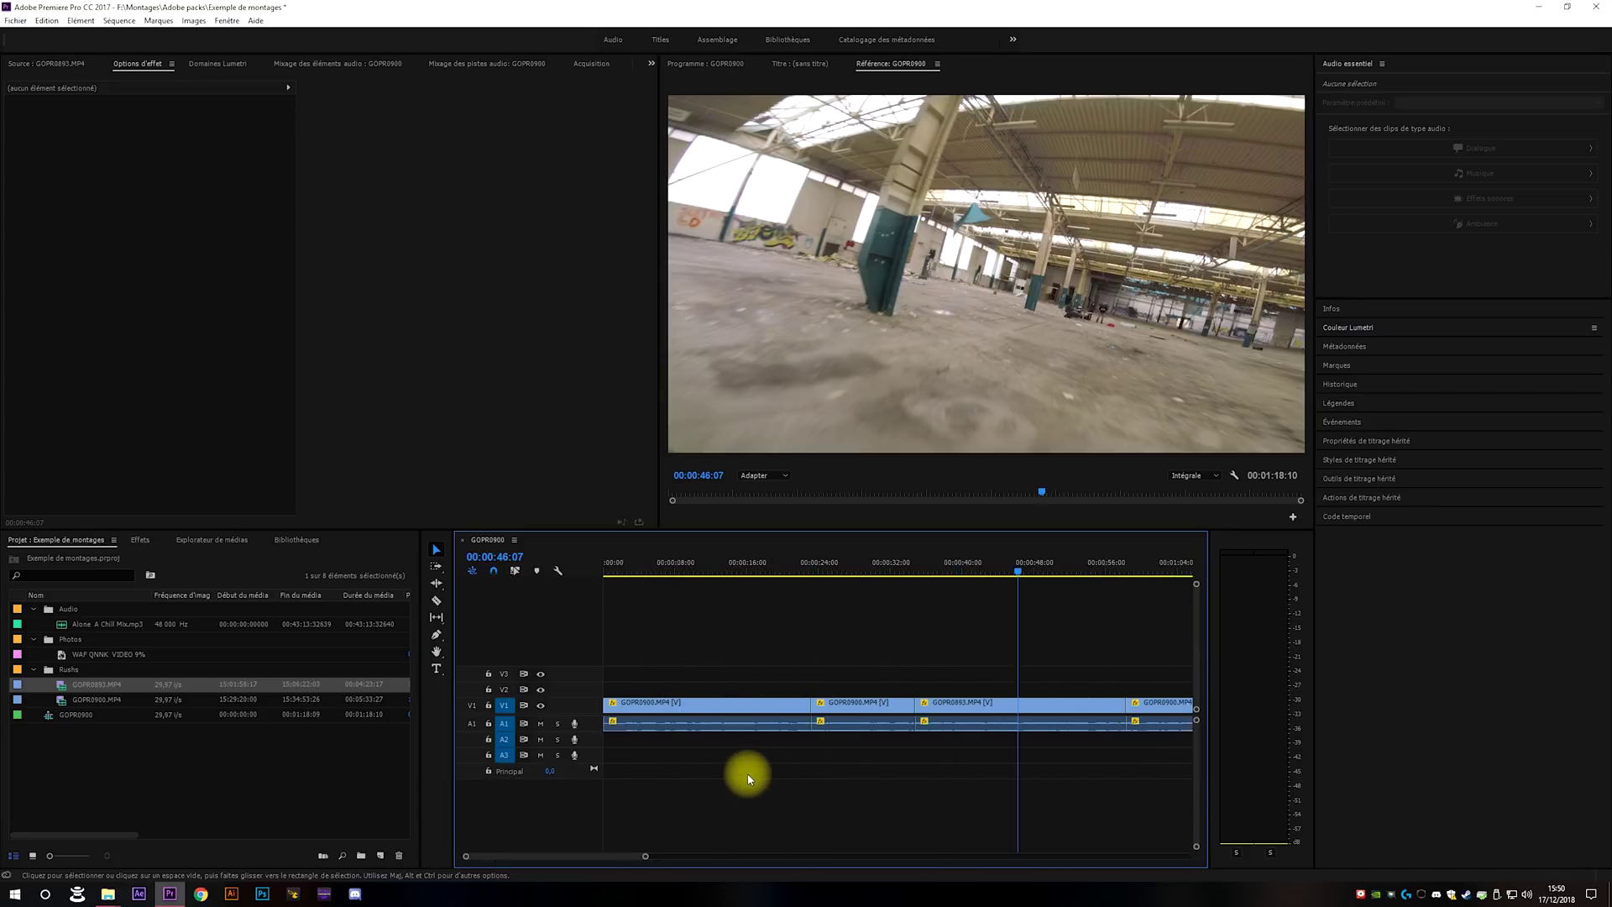
{"action": "scroll", "coordinate": [720, 802], "scroll_direction": "up", "scroll_amount": 2}
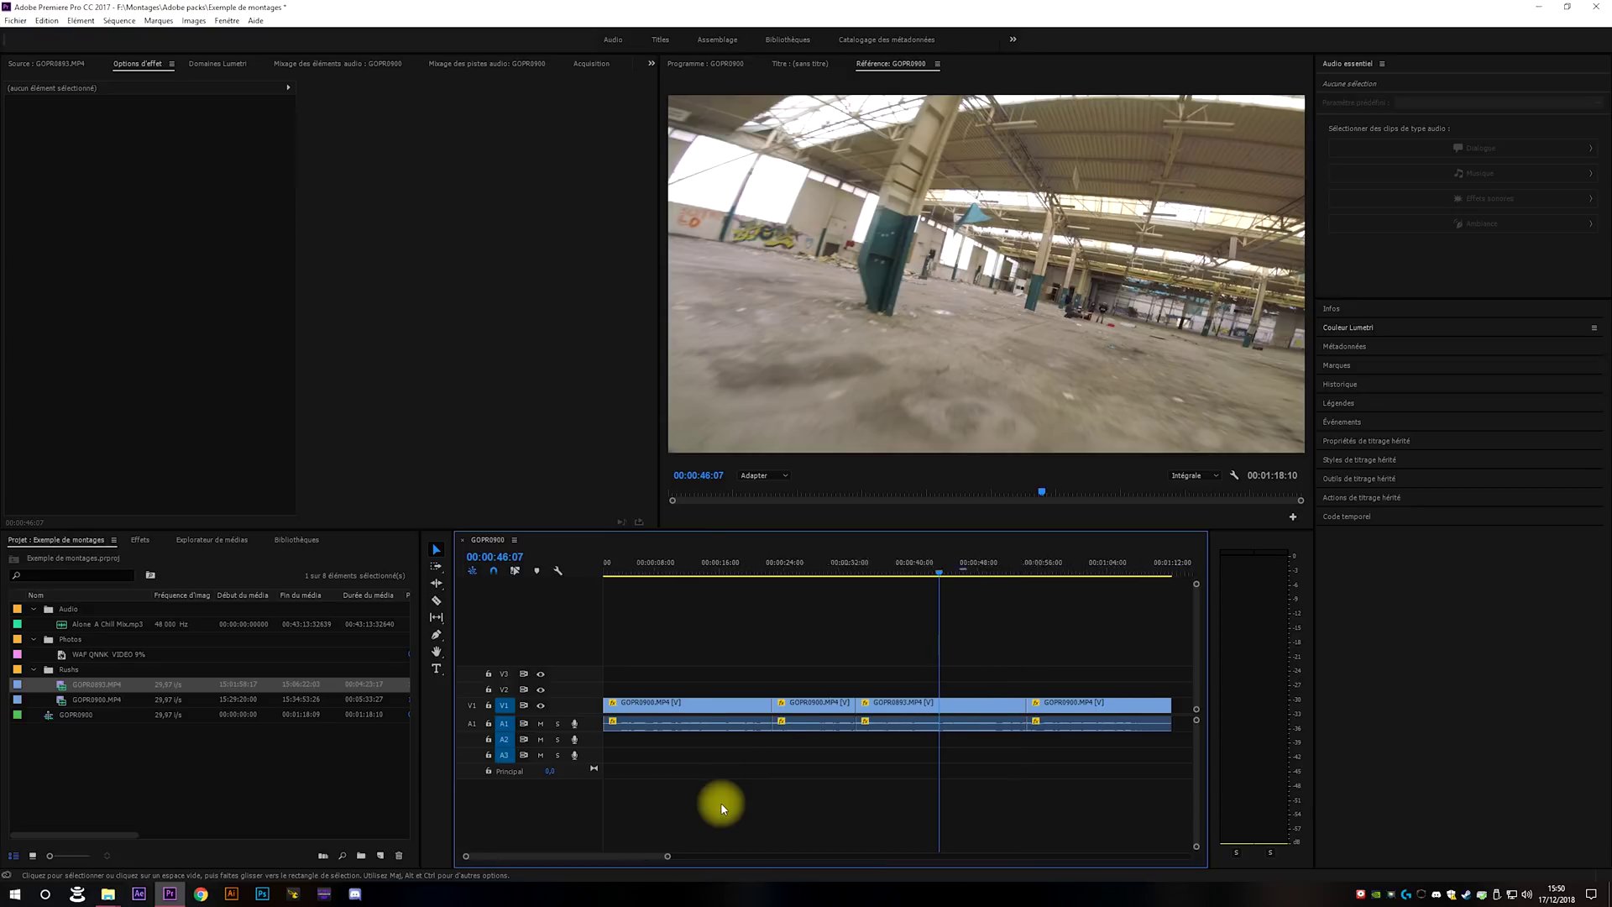
{"action": "scroll", "coordinate": [720, 801], "scroll_direction": "up", "scroll_amount": 2}
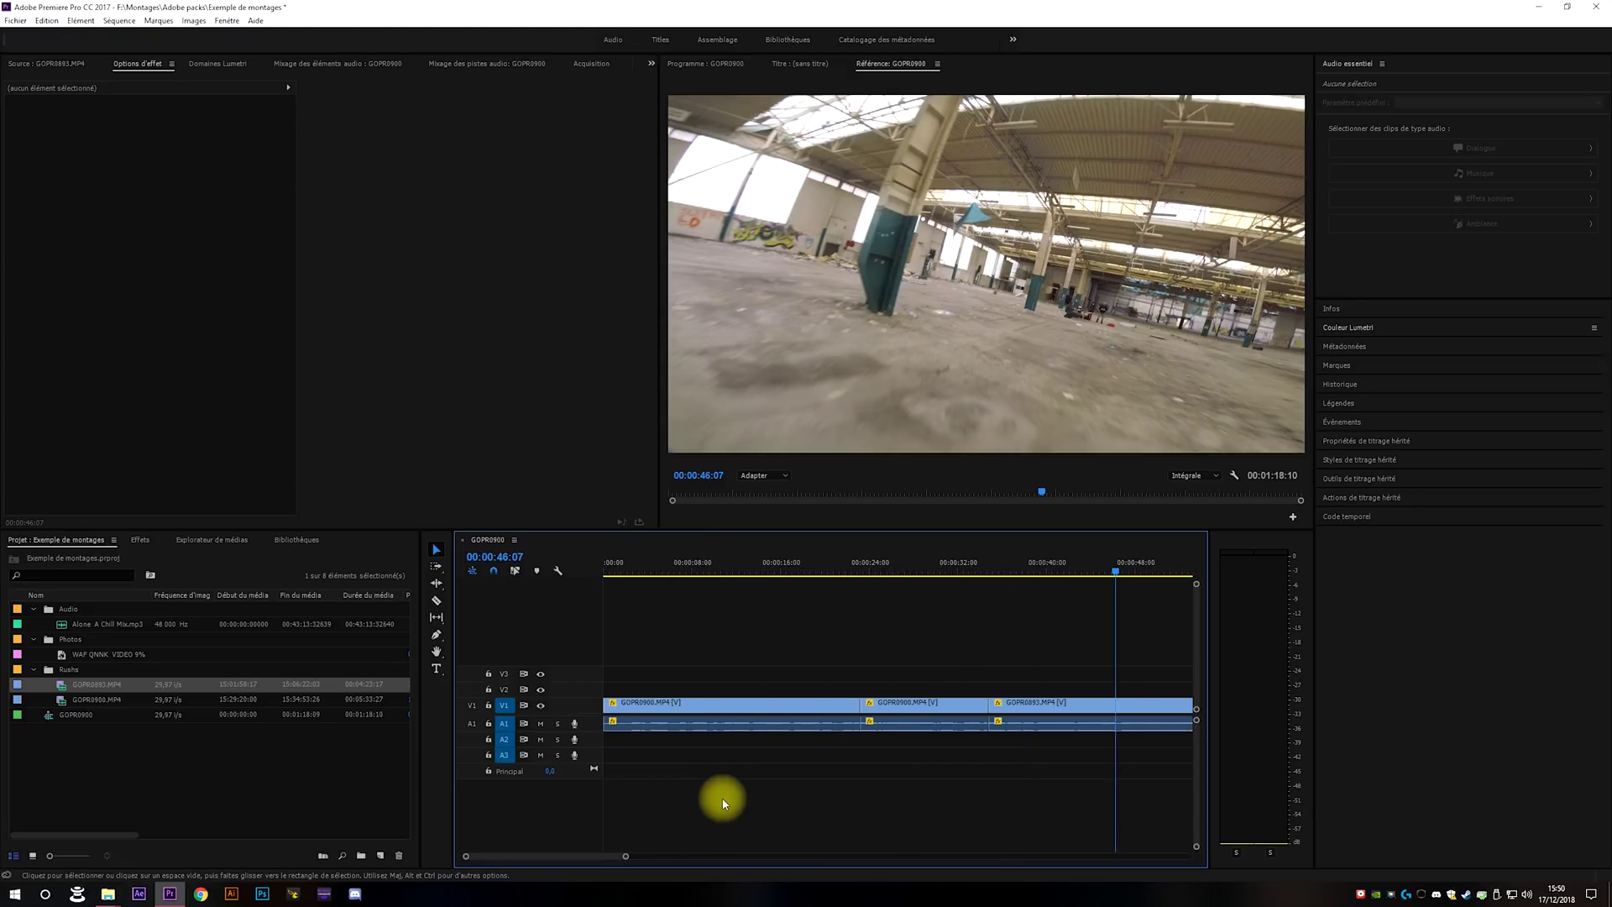
{"action": "scroll", "coordinate": [813, 794], "scroll_direction": "down", "scroll_amount": 4}
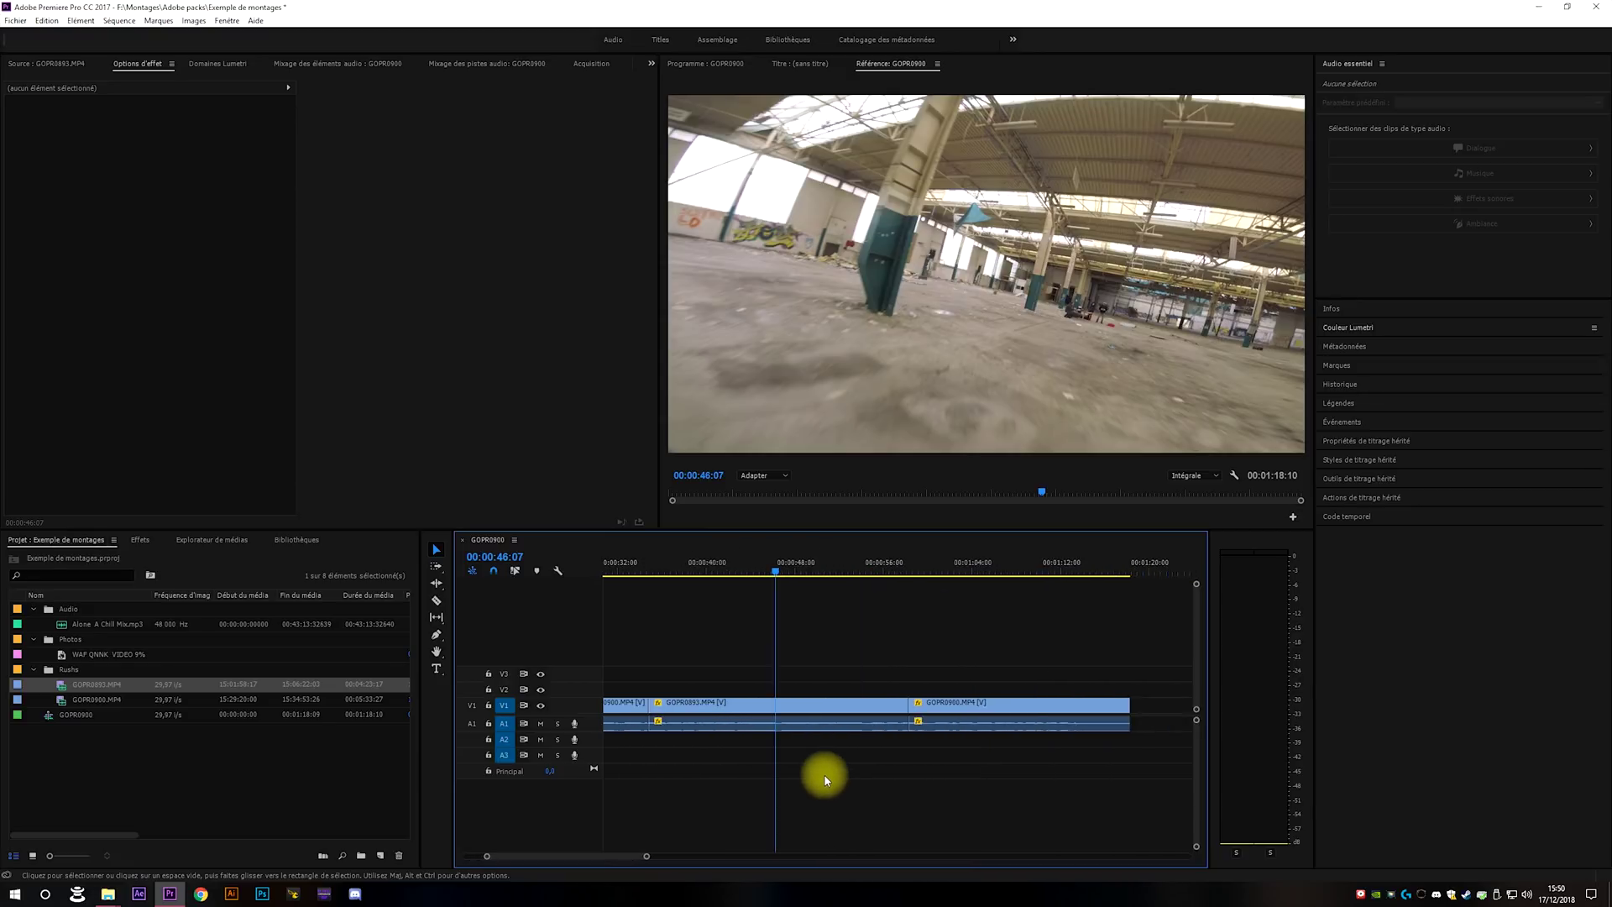
{"action": "scroll", "coordinate": [824, 779], "scroll_direction": "up", "scroll_amount": 1}
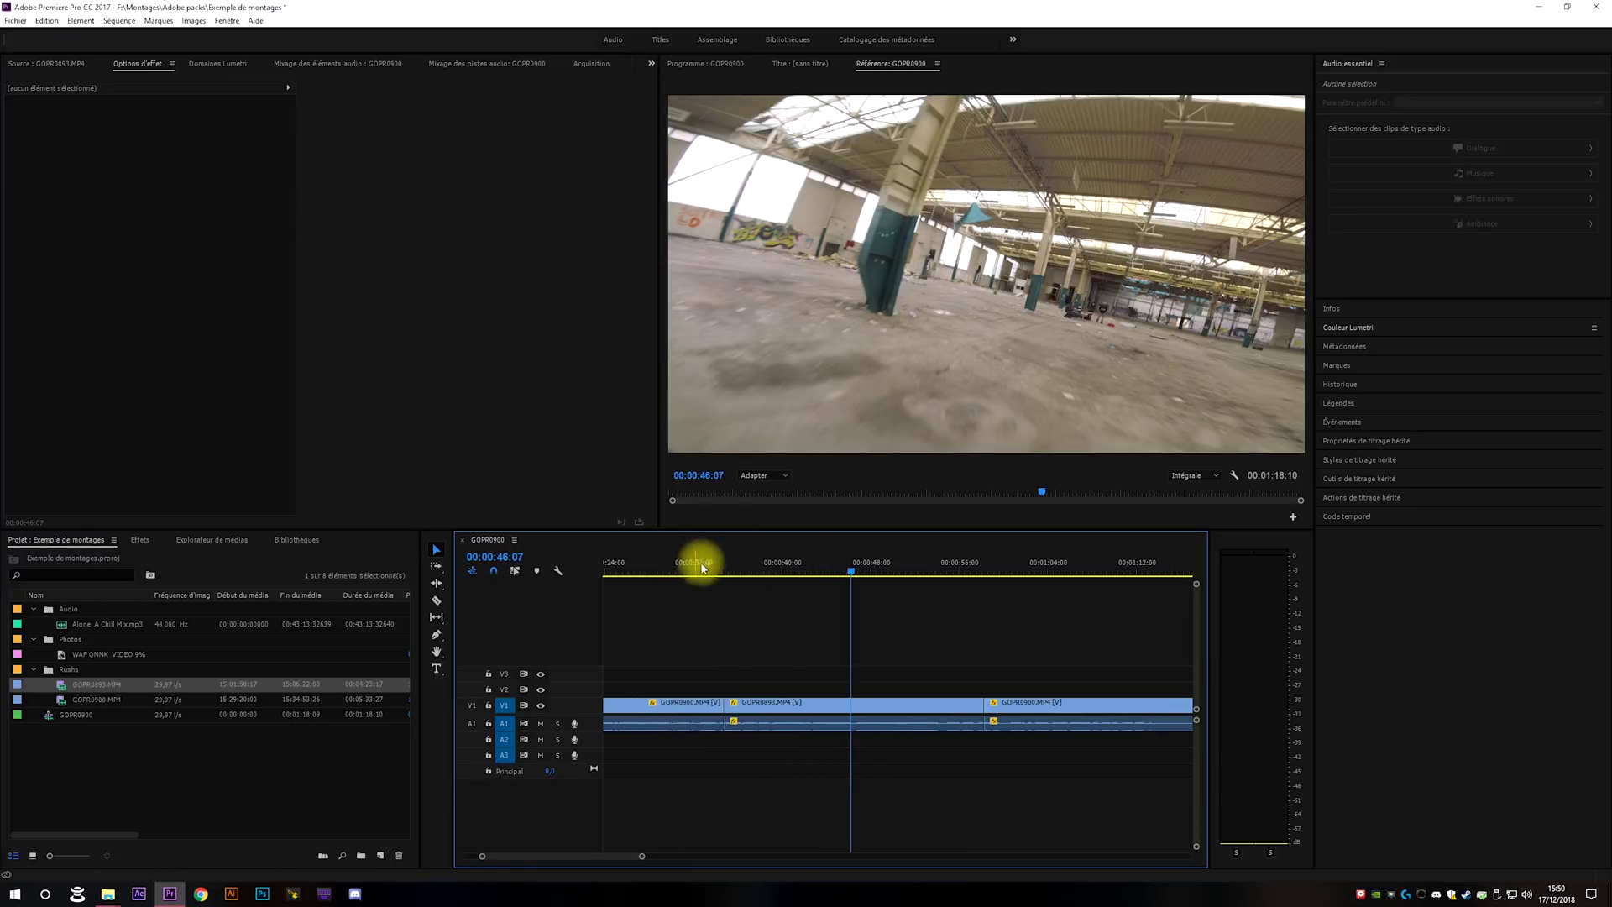
{"action": "key", "text": "space"}
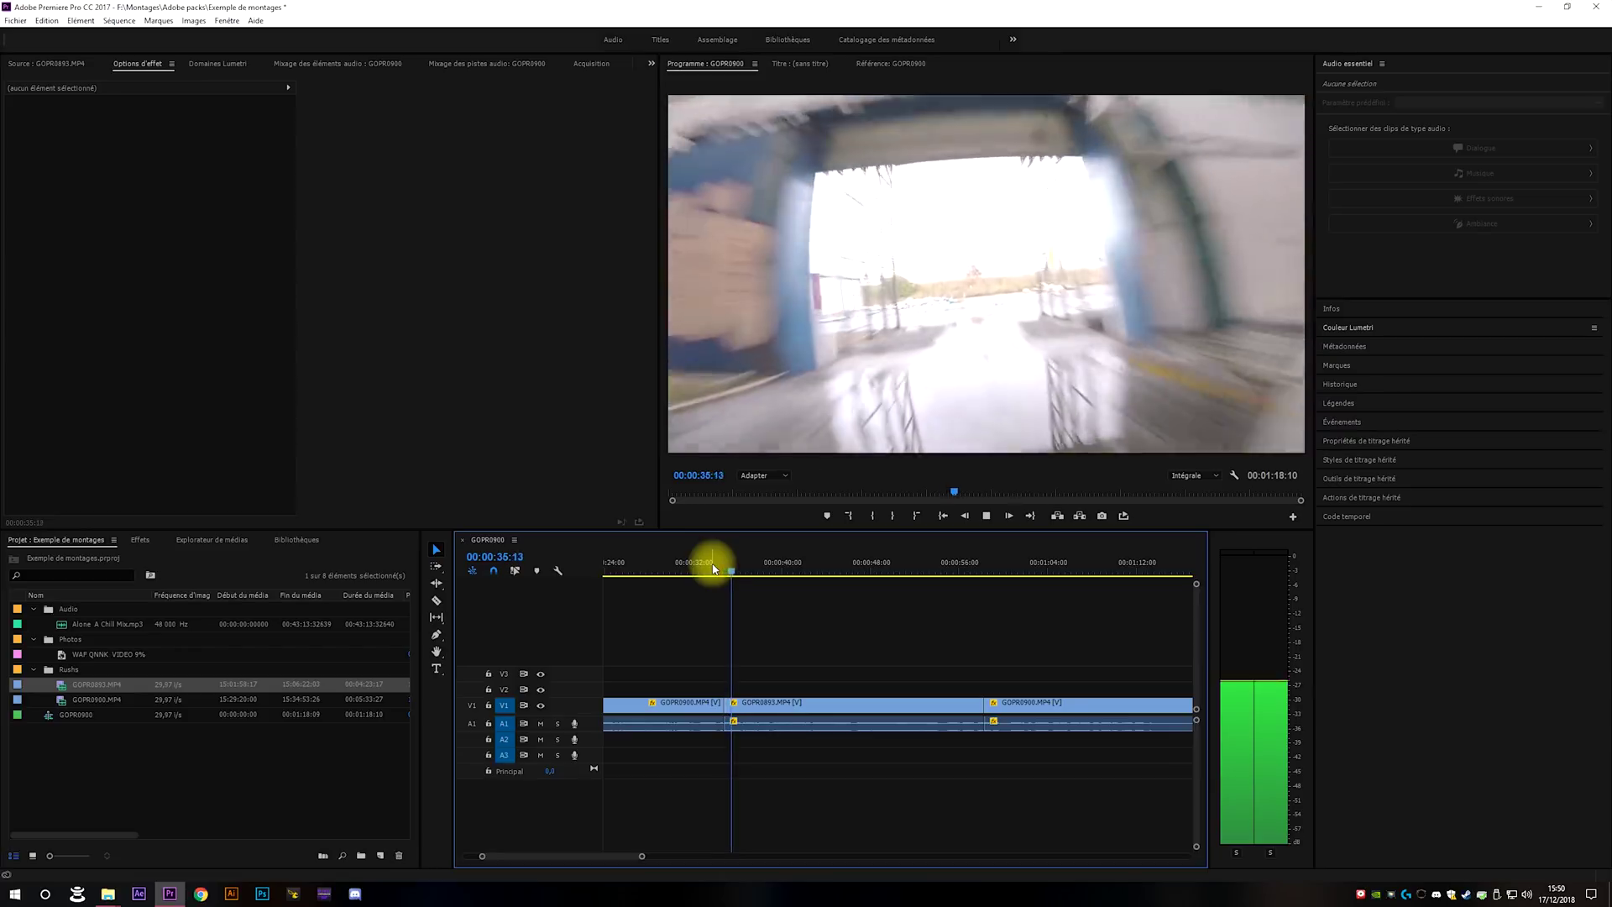
{"action": "key", "text": "space"}
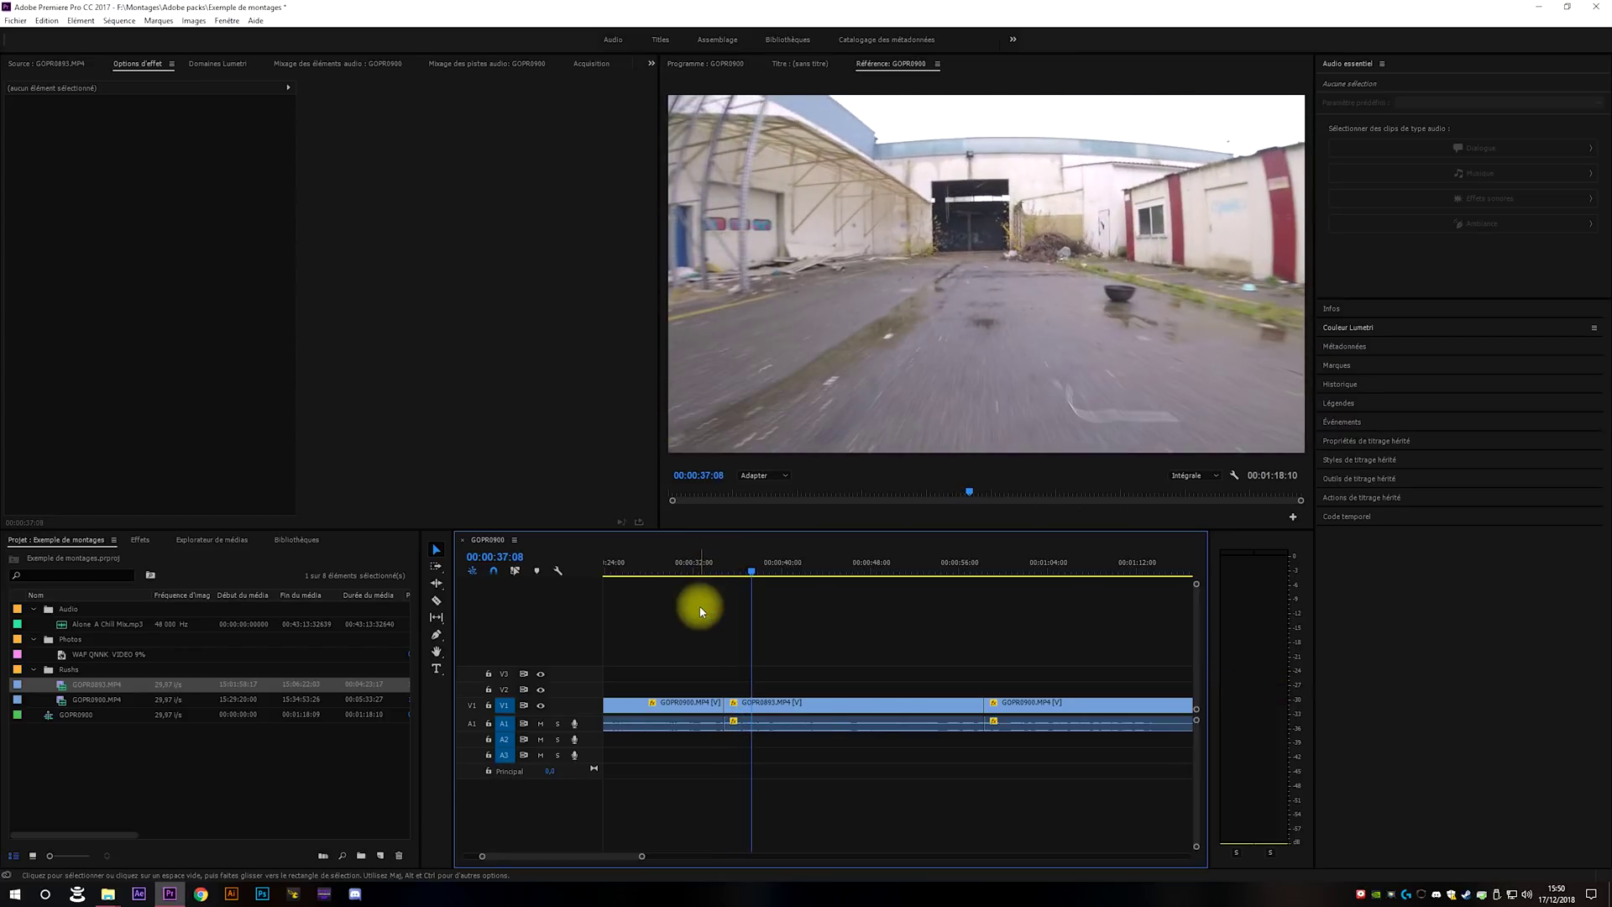
Play the second GOPR0900 piece from 00:00:27:00 and split it at 00:00:31:06 with the Razor tool.
{"action": "scroll", "coordinate": [714, 659], "scroll_direction": "up", "scroll_amount": 3}
{"action": "scroll", "coordinate": [714, 659], "scroll_direction": "up", "scroll_amount": 2}
{"action": "left_click", "coordinate": [893, 575]}
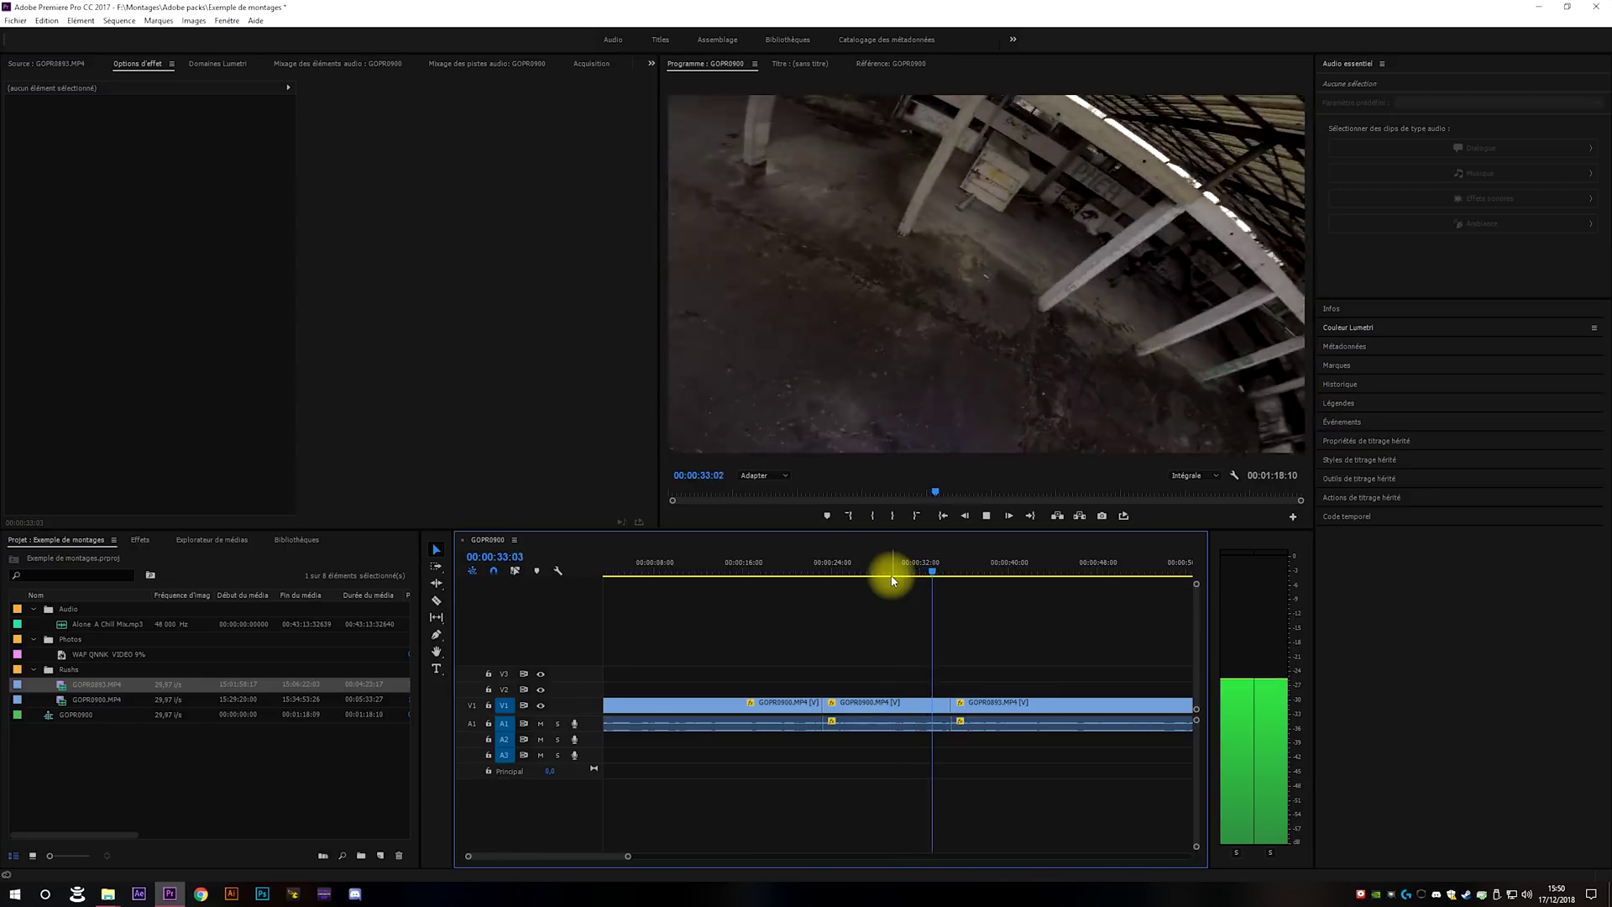
{"action": "left_click_drag", "start_coordinate": [892, 579], "coordinate": [867, 579]}
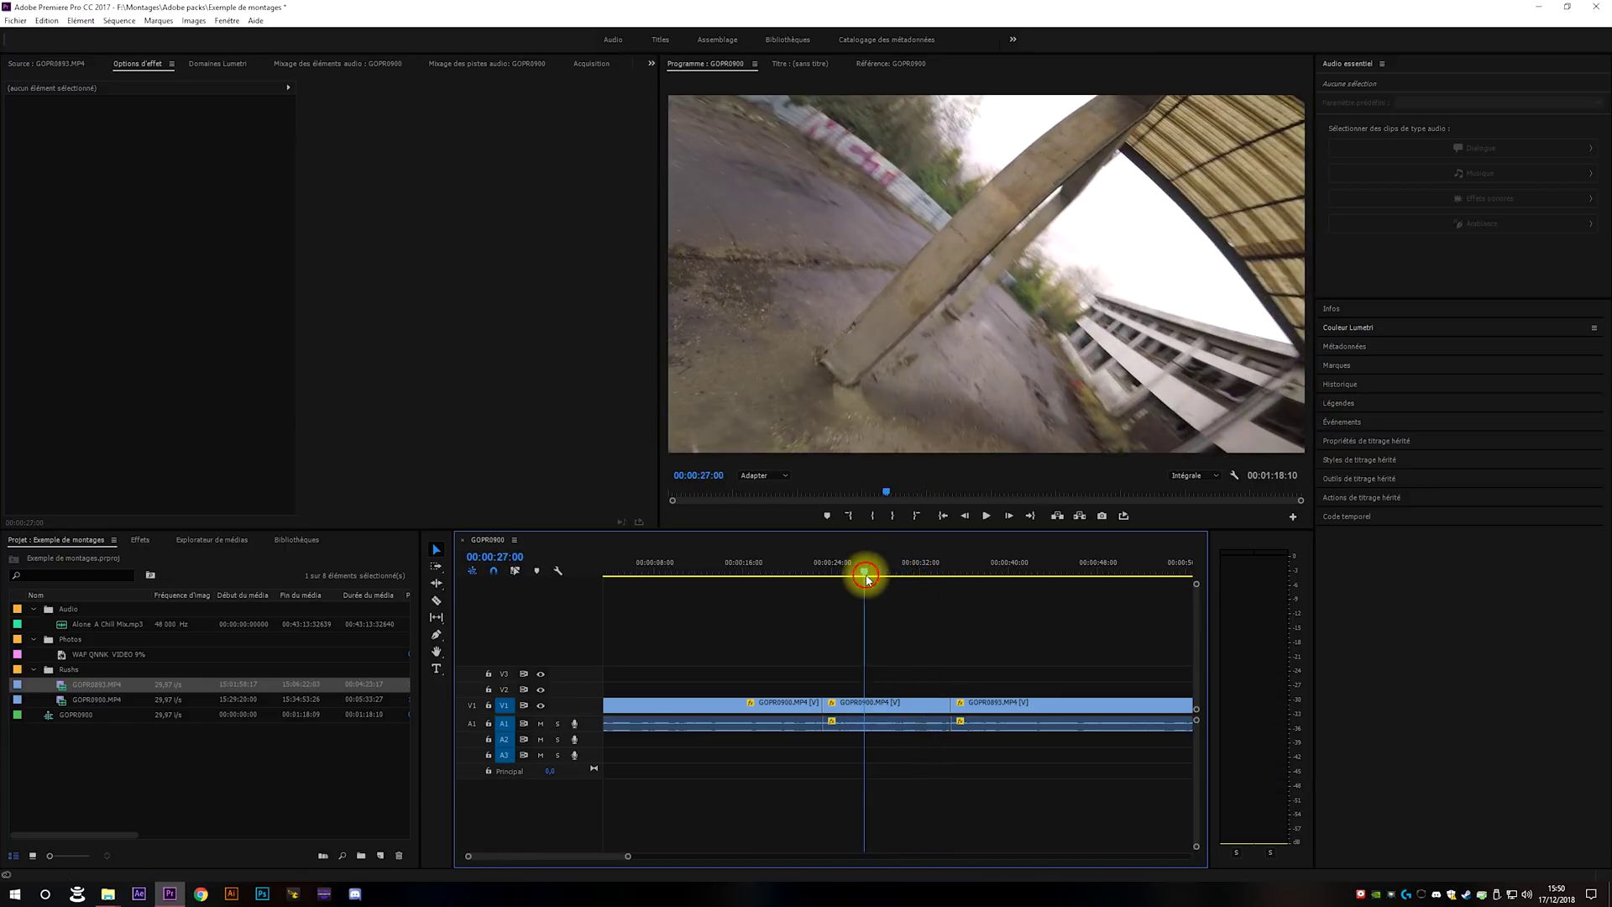
{"action": "key", "text": "space"}
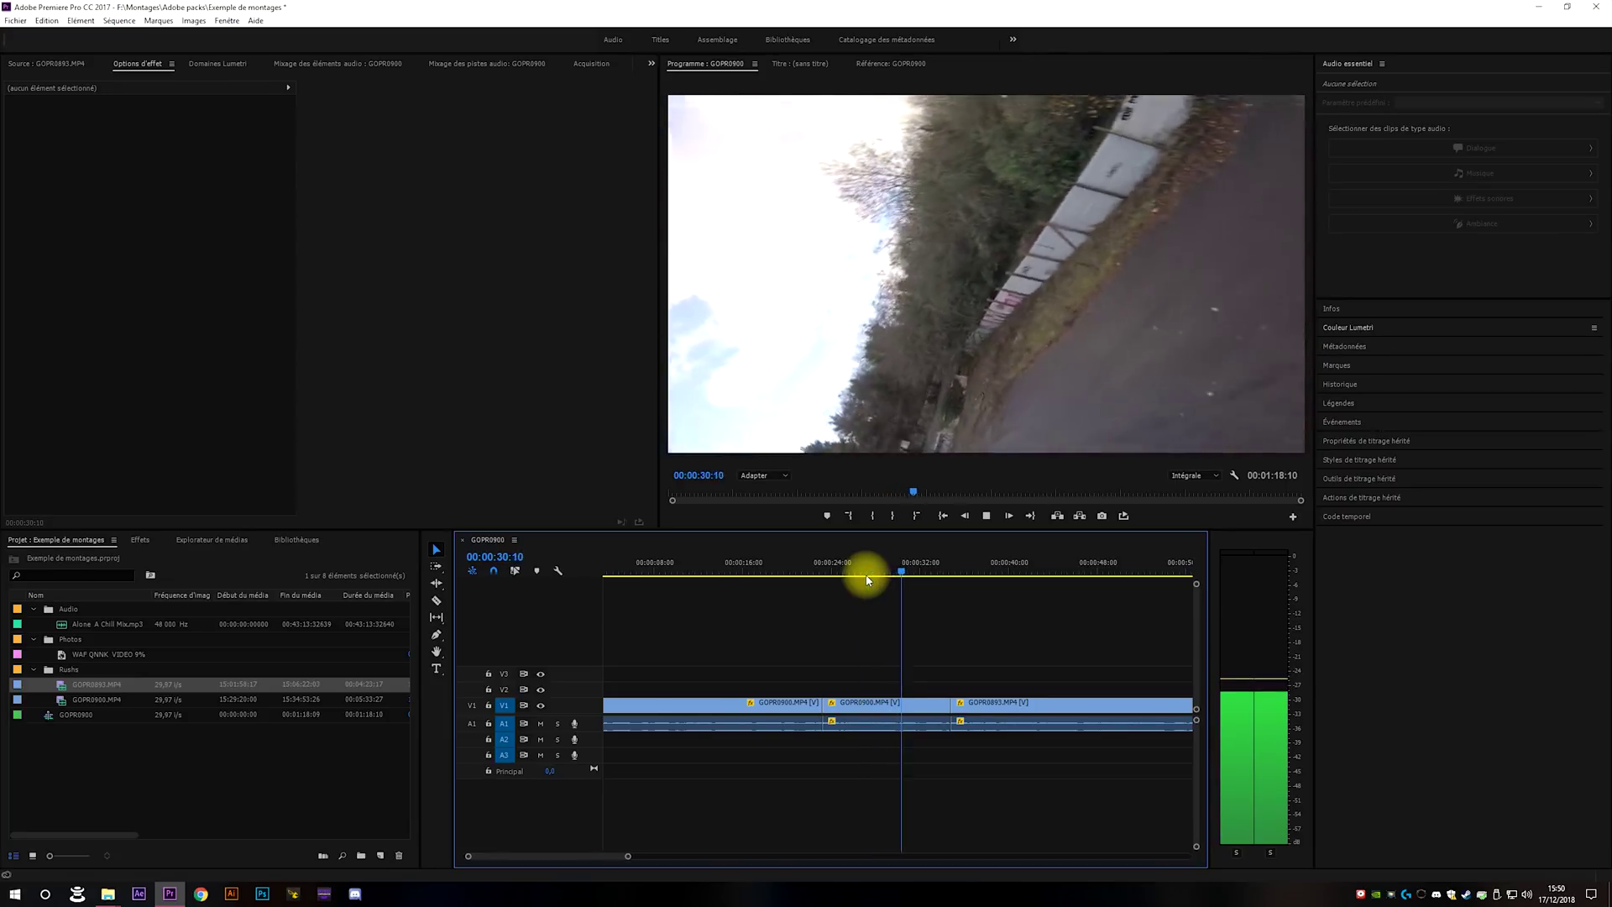
{"action": "key", "text": "space"}
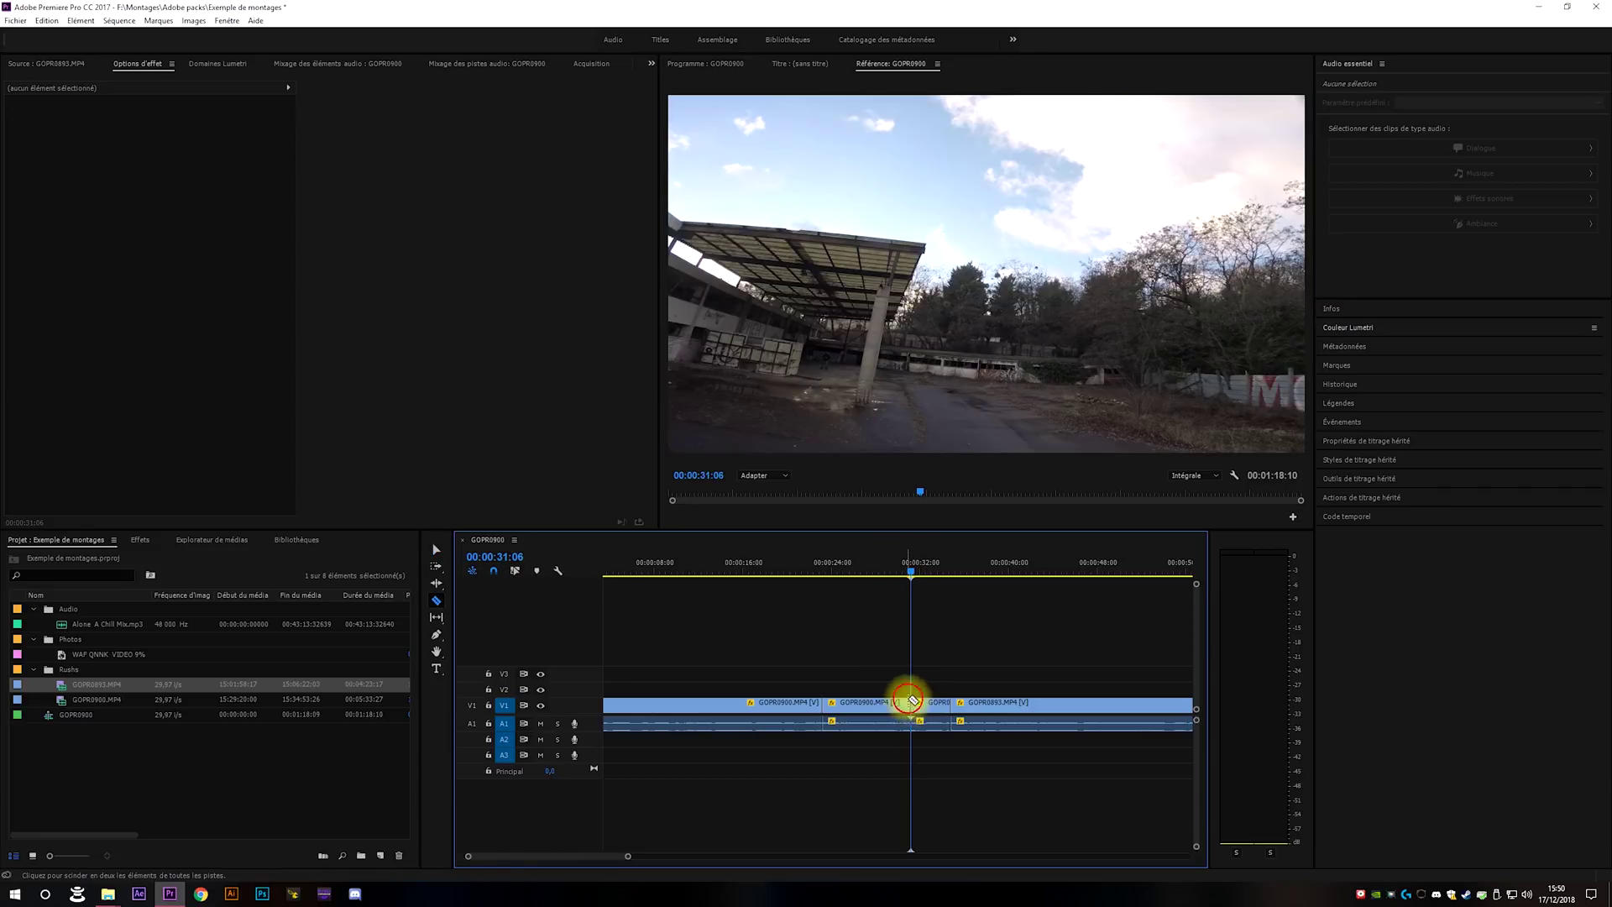
Ripple-delete the short GOPR0900 remainder between 00:00:31:06 and the GOPR0893 clip.
{"action": "key", "text": "v"}
{"action": "left_click", "coordinate": [928, 711]}
{"action": "key", "text": "shift+Delete"}
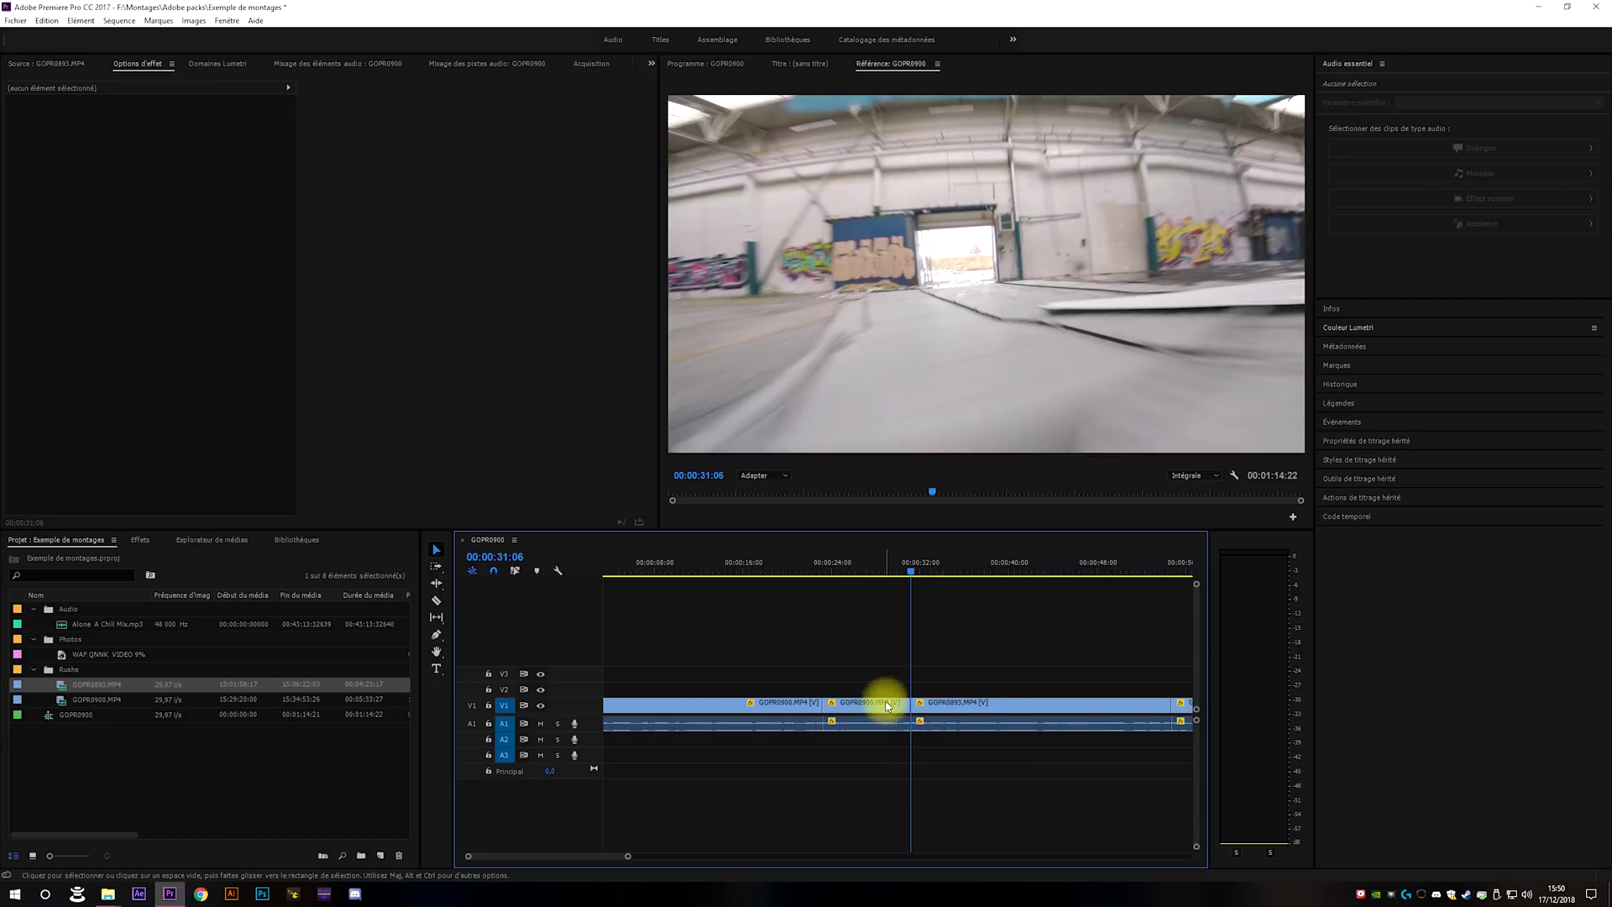
Play the sequence from its beginning and stop at 00:00:02:11.
{"action": "scroll", "coordinate": [856, 747], "scroll_direction": "up", "scroll_amount": 1}
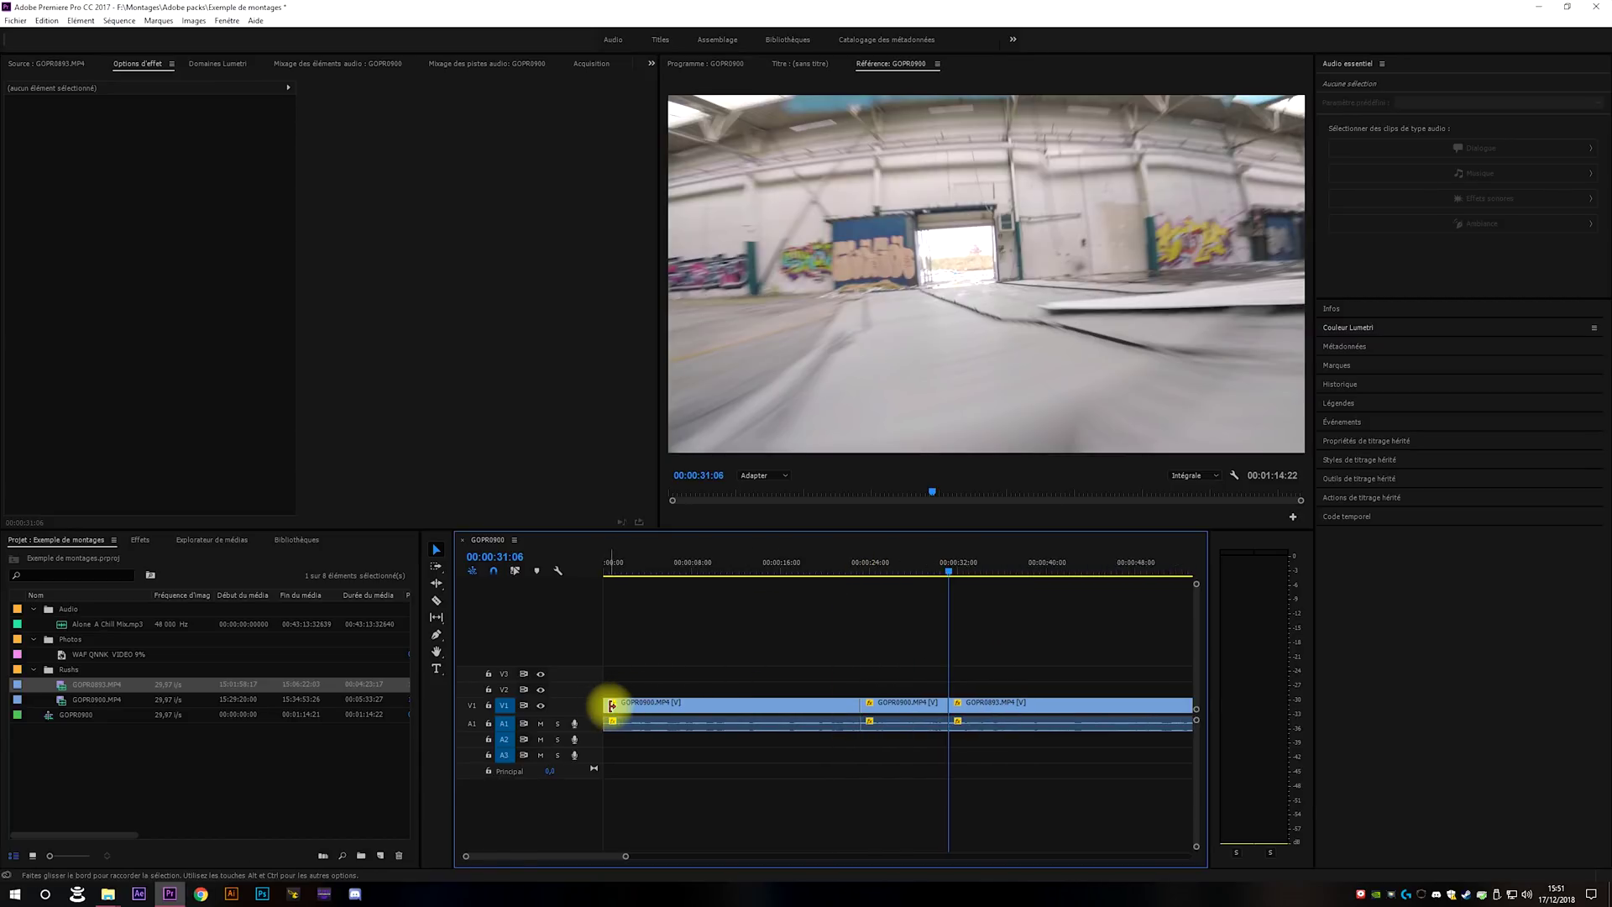
{"action": "left_click", "coordinate": [598, 569]}
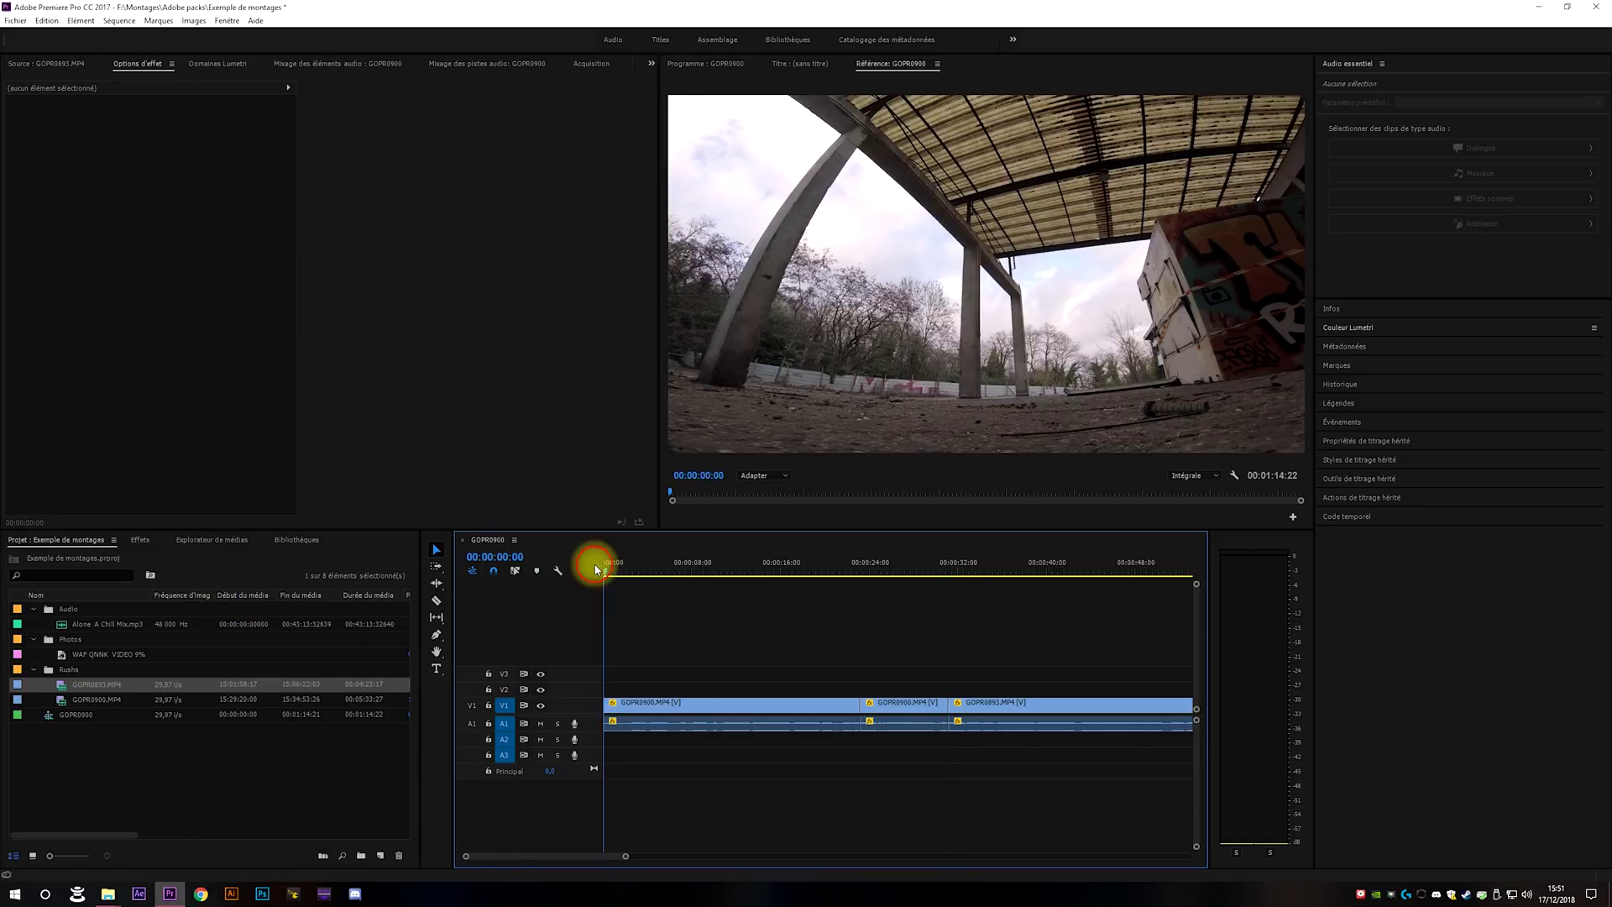
{"action": "key", "text": "space"}
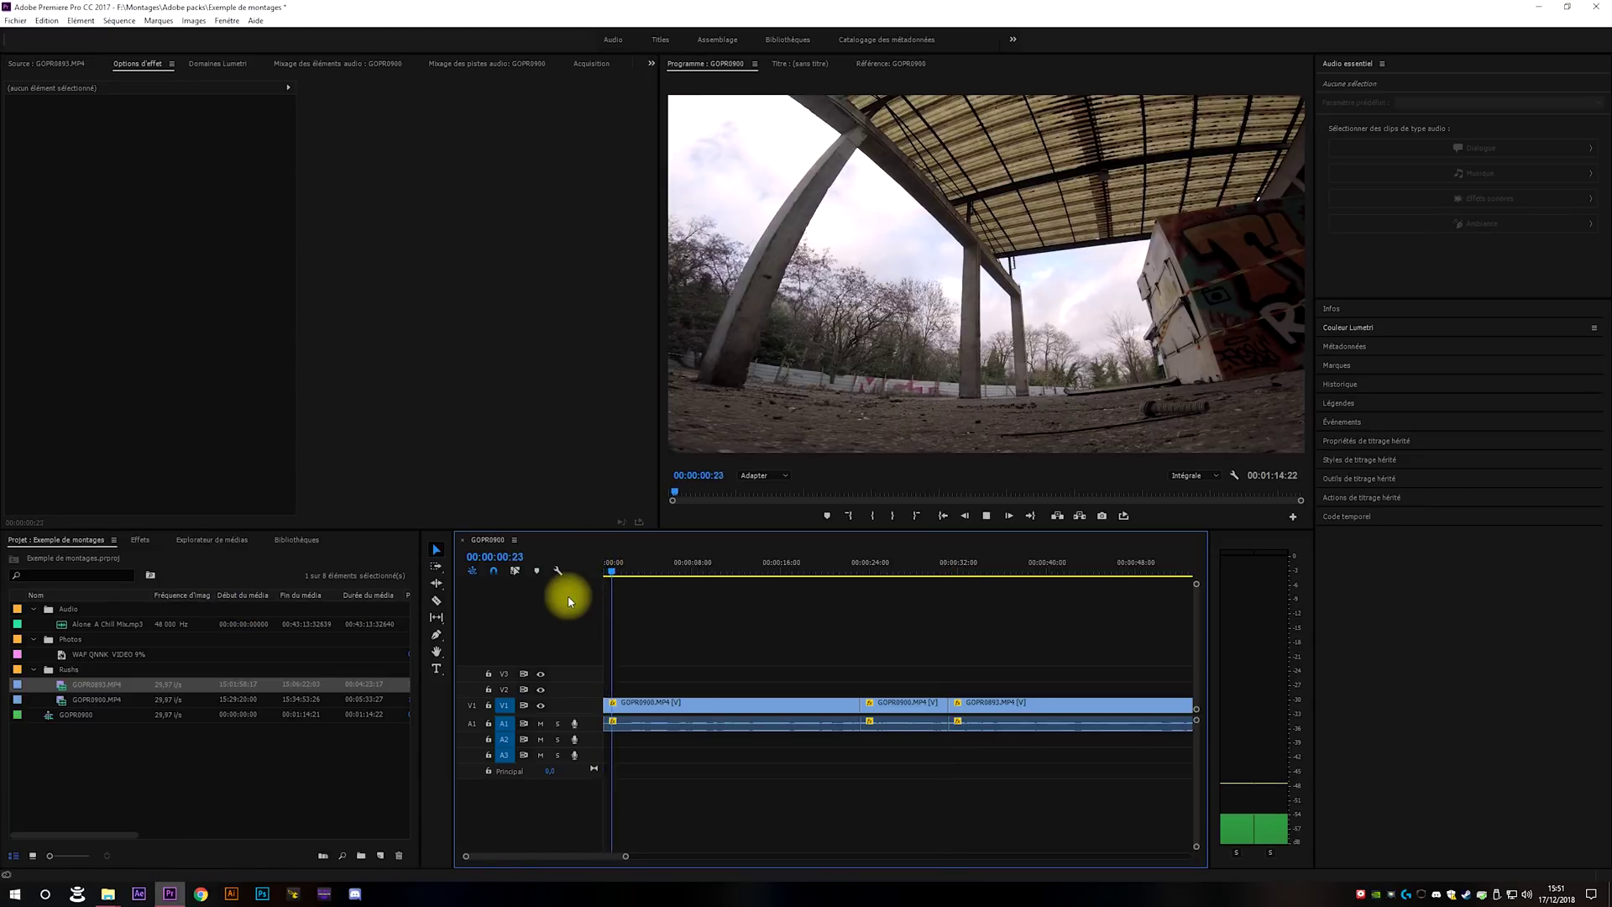
{"action": "key", "text": "space"}
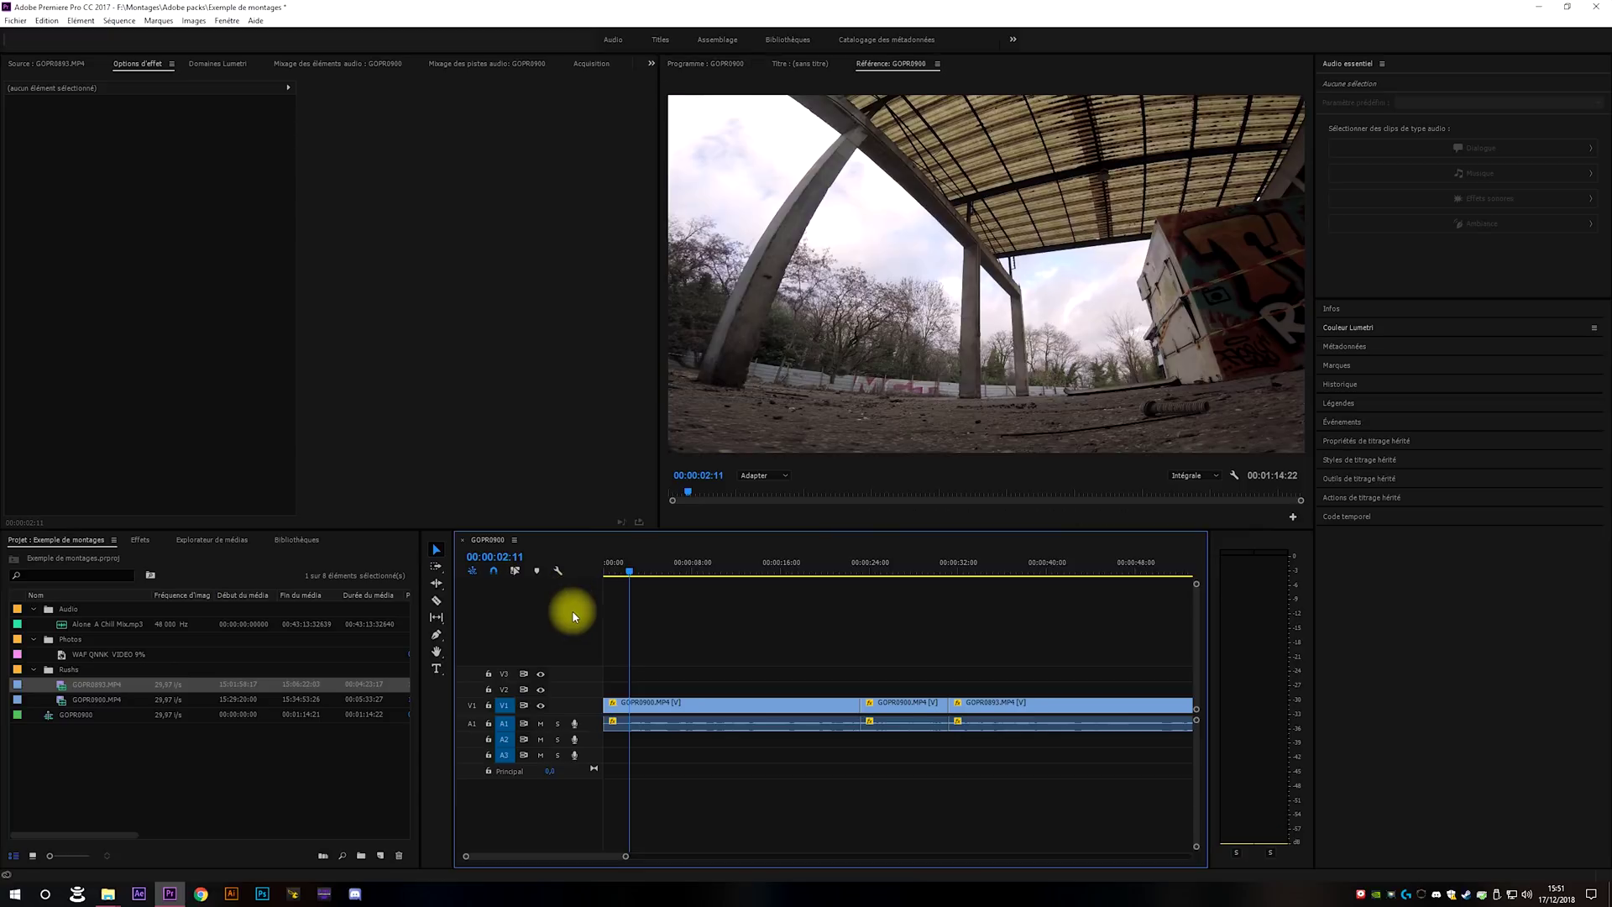
Add the Fondu au noir video transition at the start of the first GOPR0900 clip and select it to show its settings.
{"action": "left_click", "coordinate": [138, 539]}
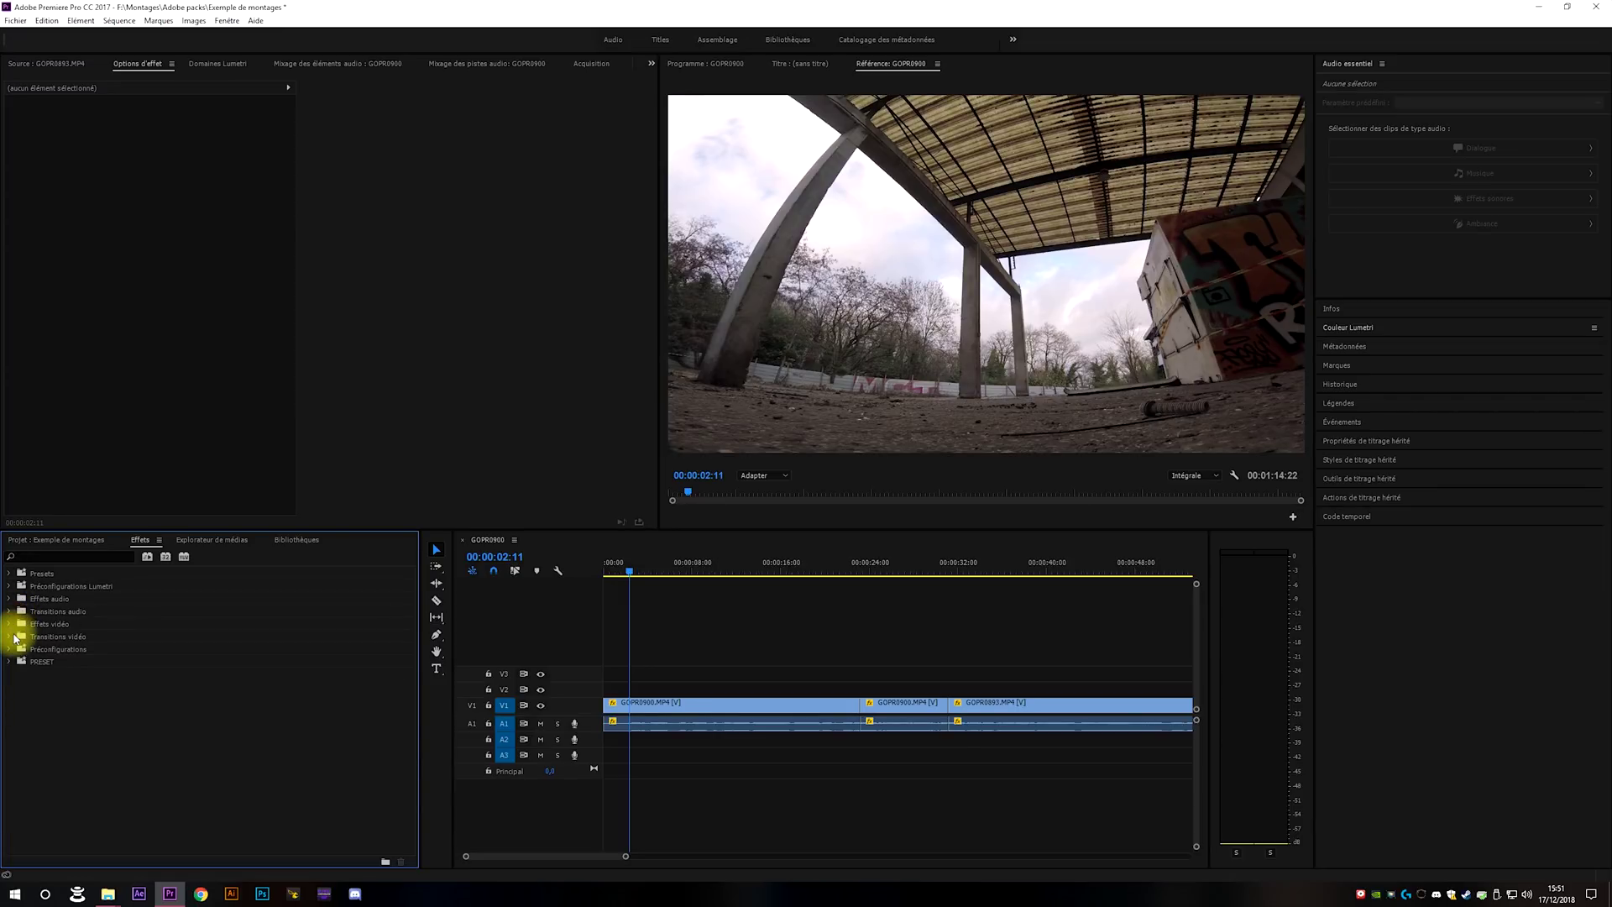
{"action": "left_click", "coordinate": [69, 540]}
{"action": "left_click", "coordinate": [139, 540]}
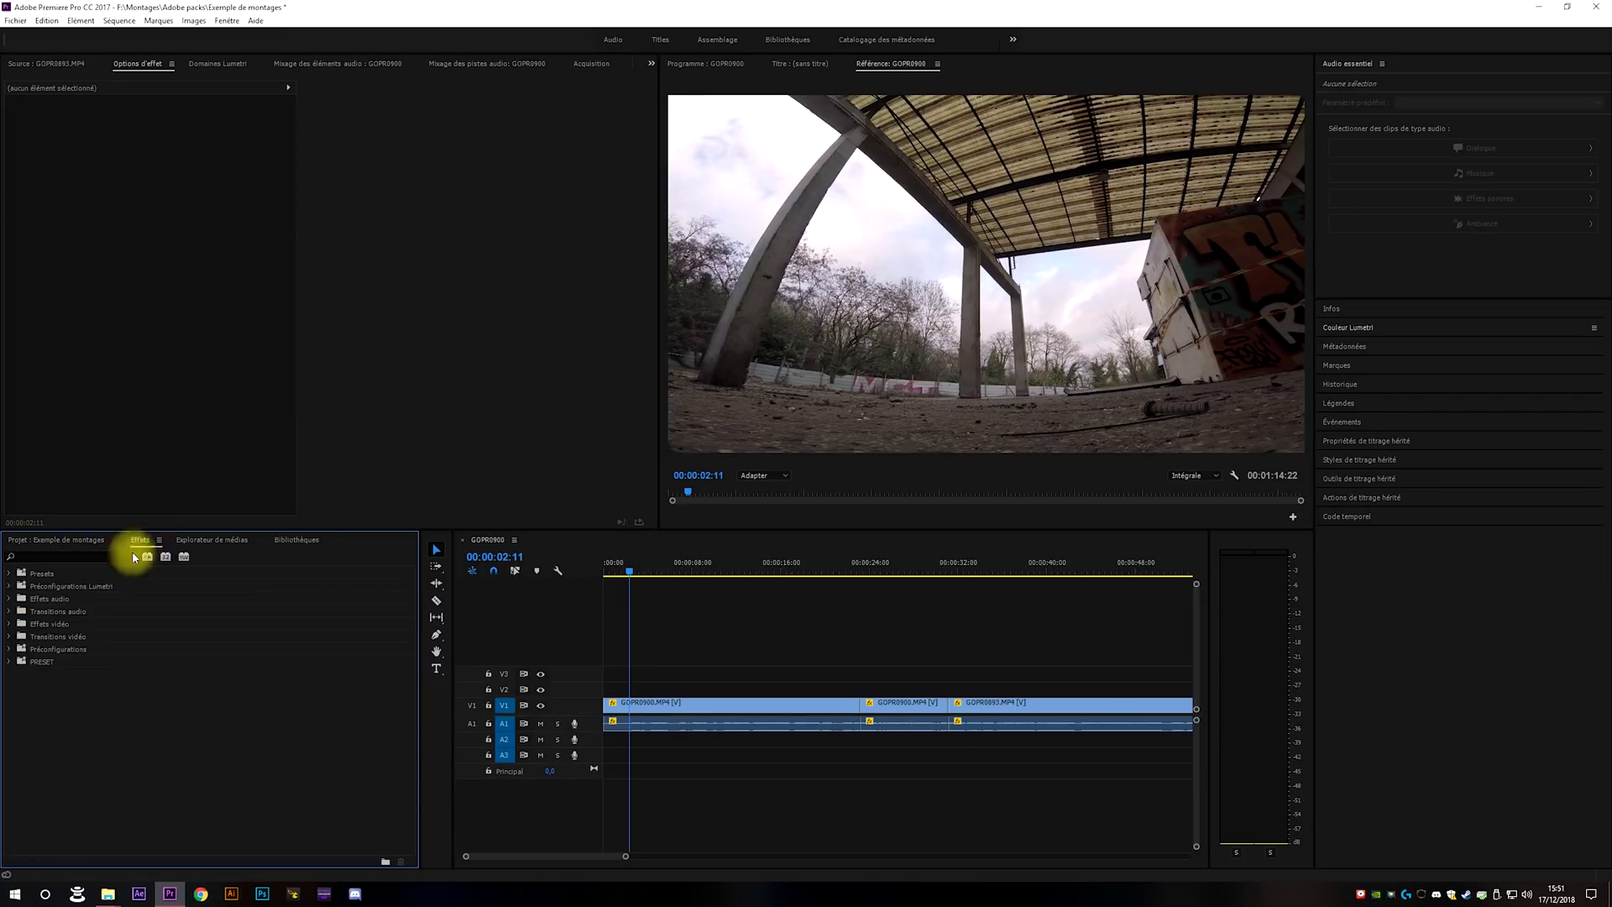
{"action": "left_click", "coordinate": [10, 637]}
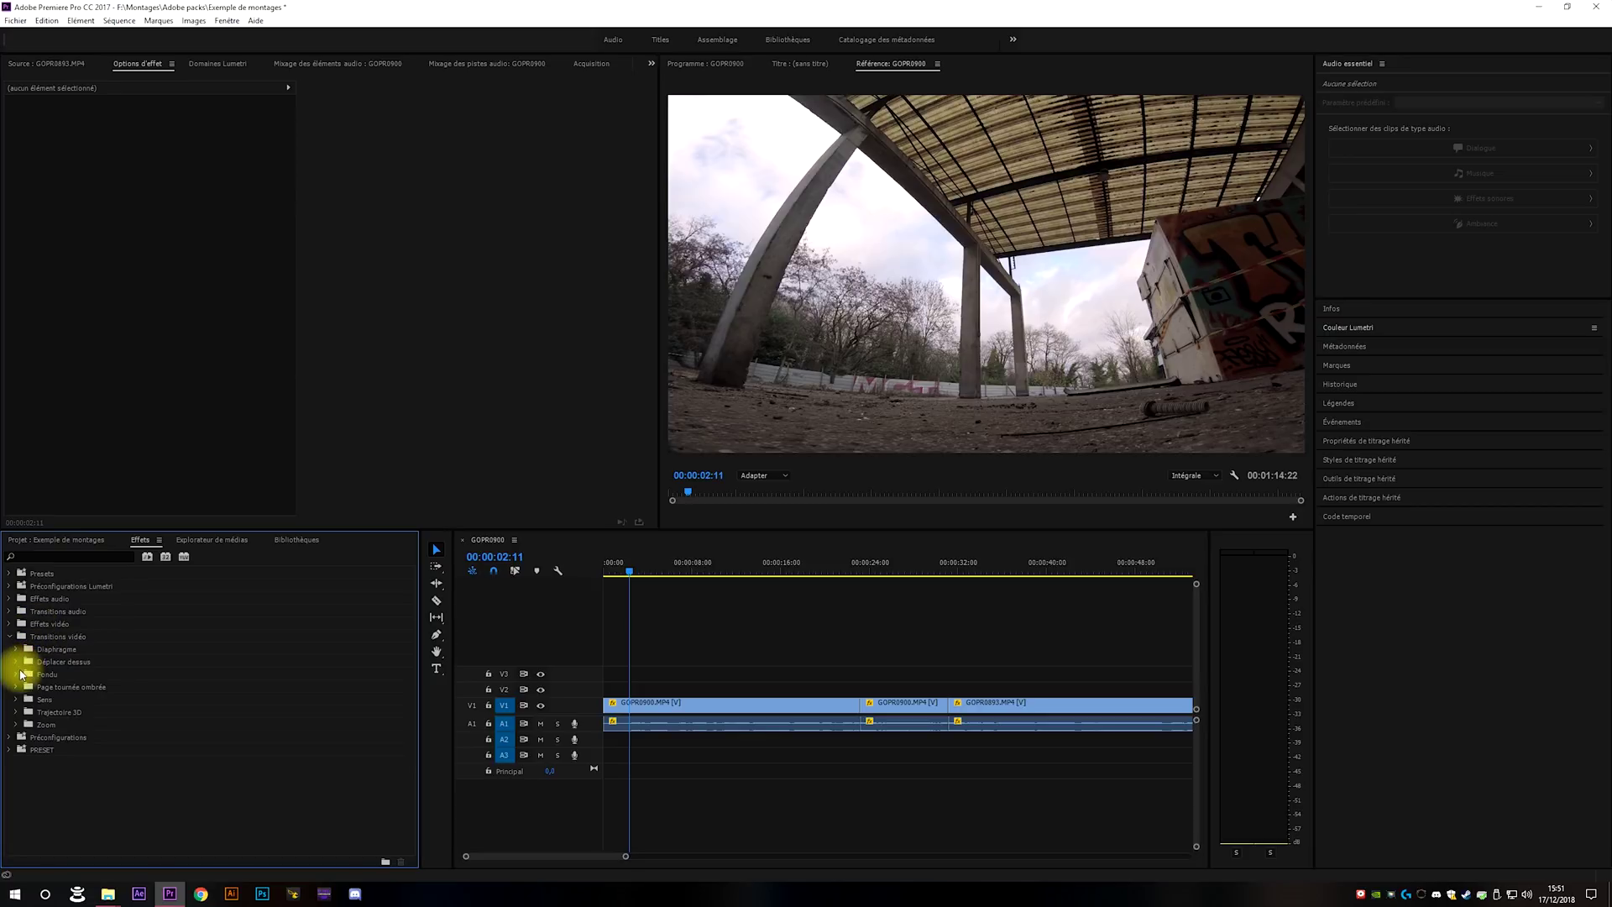
{"action": "left_click", "coordinate": [18, 674]}
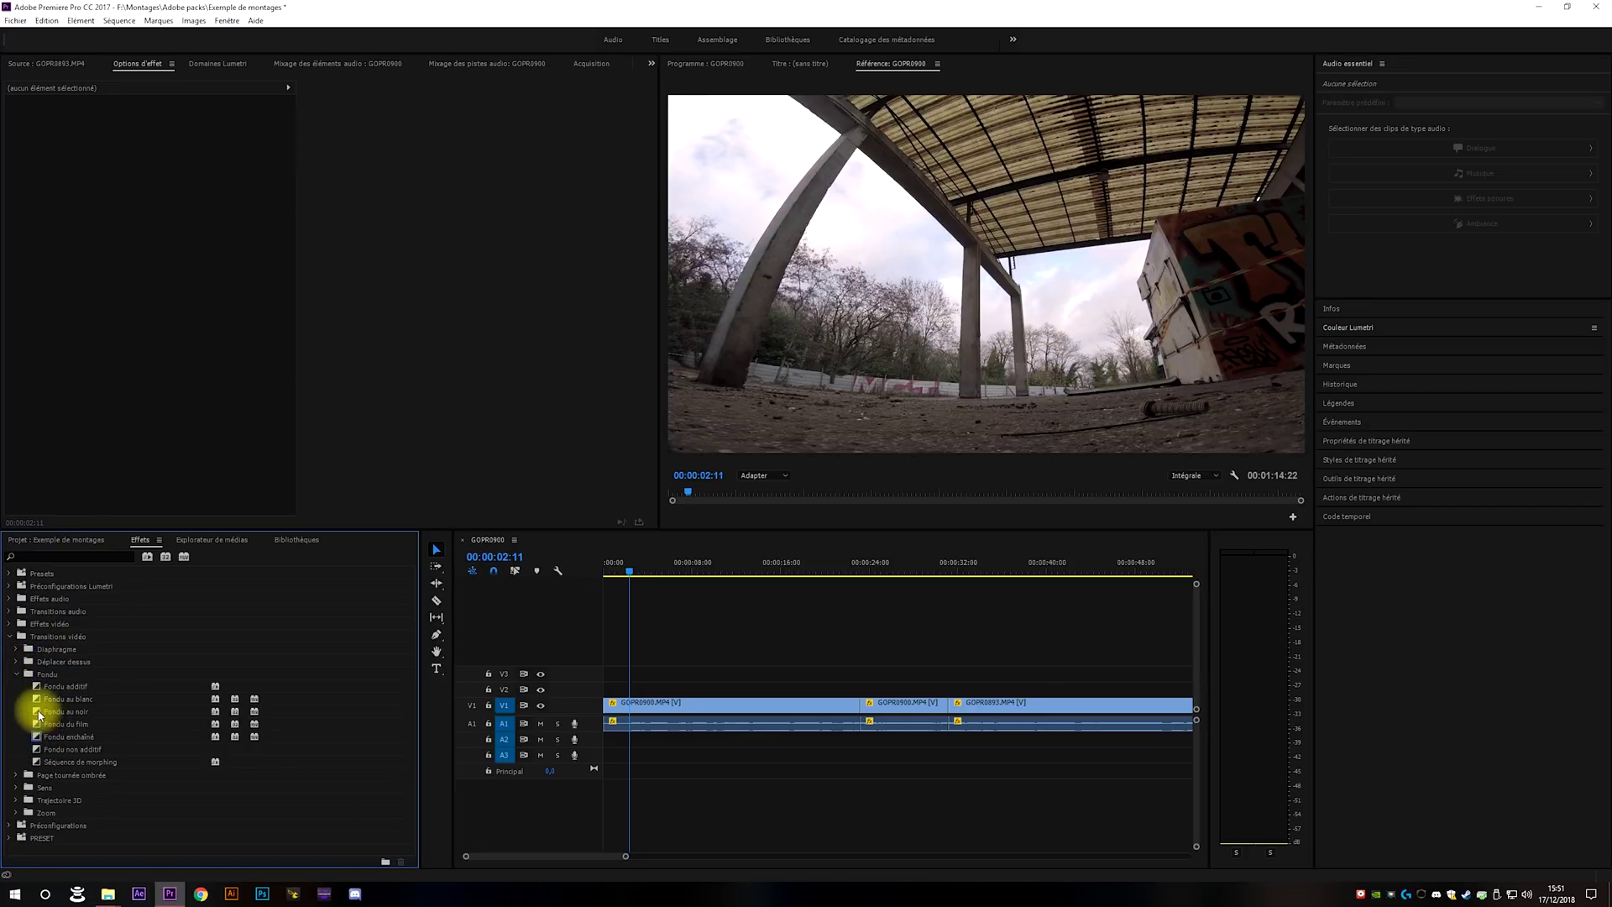
{"action": "left_click_drag", "start_coordinate": [39, 714], "coordinate": [607, 713]}
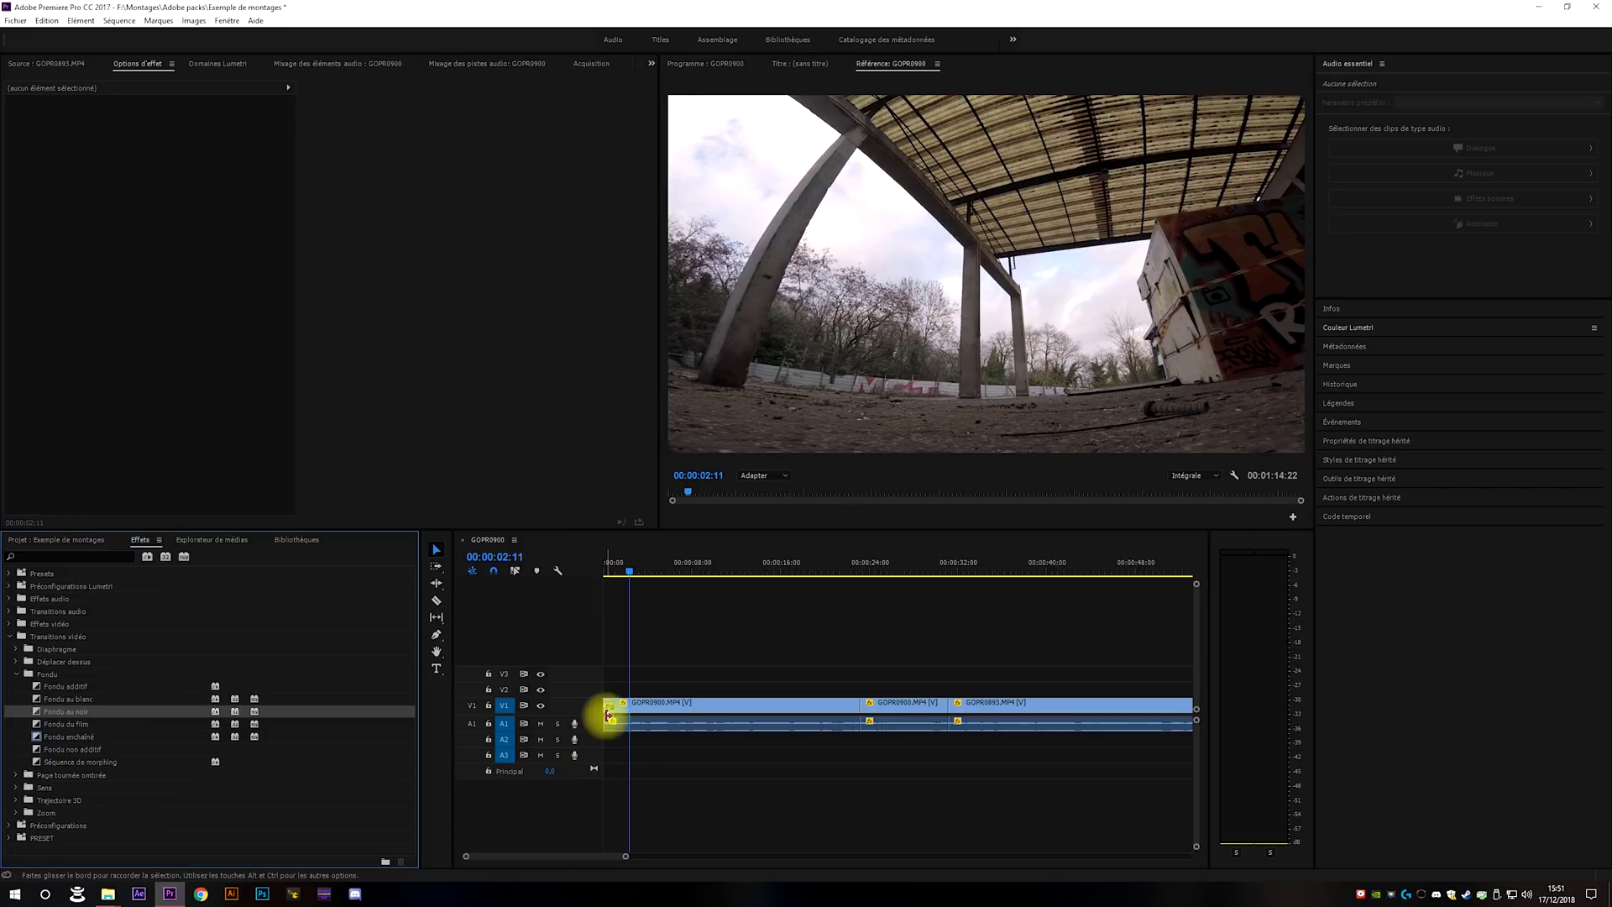
{"action": "left_click", "coordinate": [610, 711]}
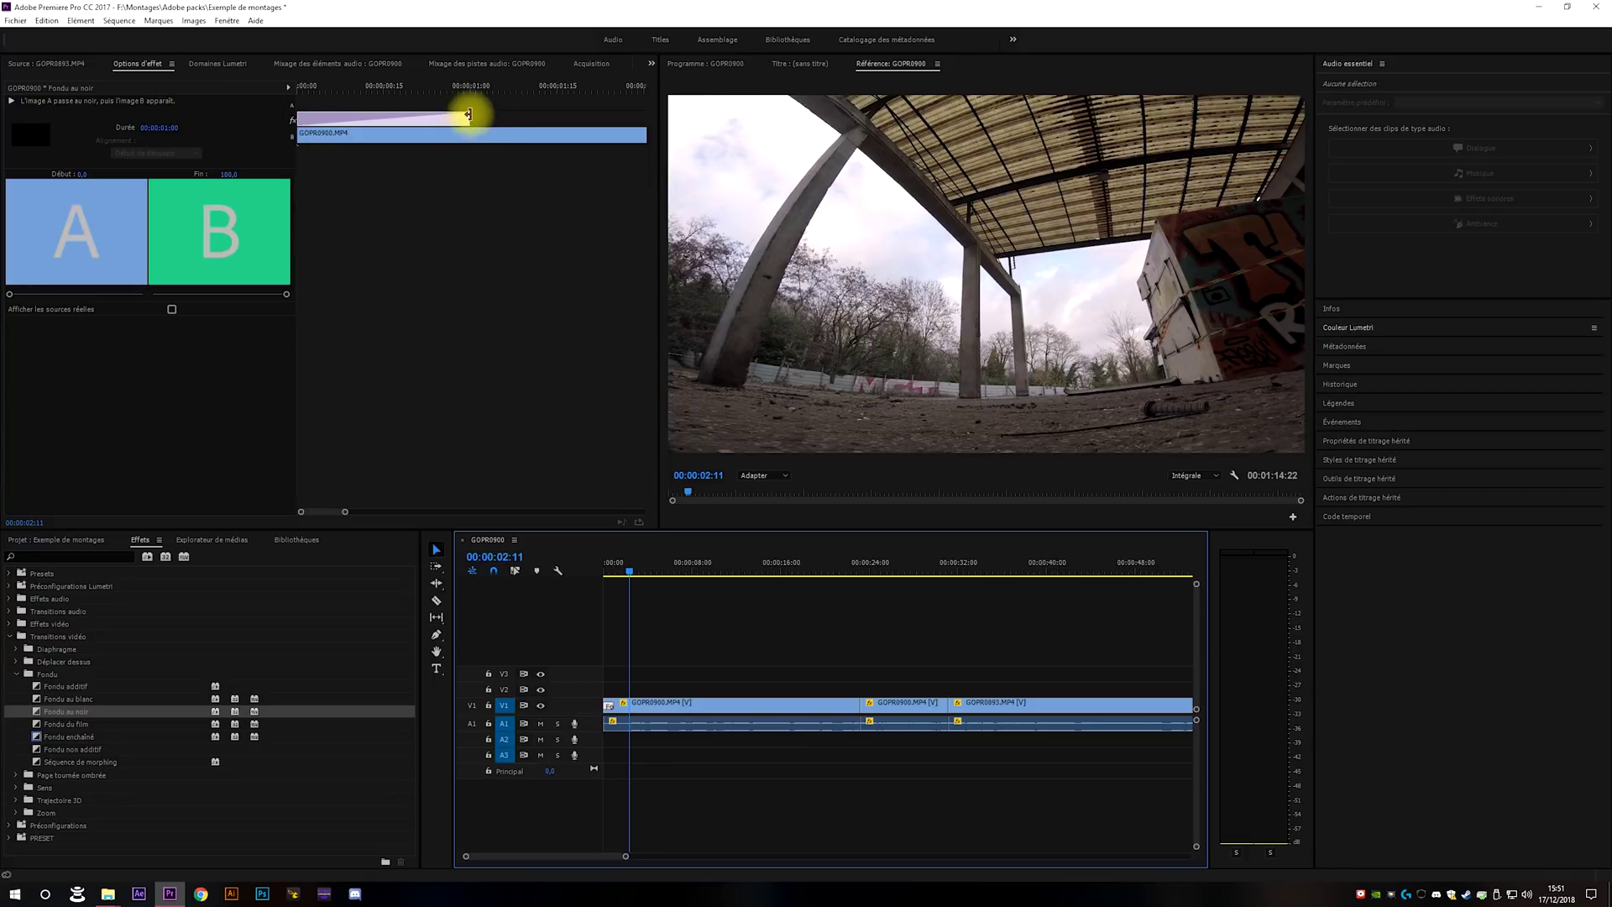
Play the opening of the sequence from near its beginning to preview the fade from black.
{"action": "scroll", "coordinate": [624, 727], "scroll_direction": "up", "scroll_amount": 2}
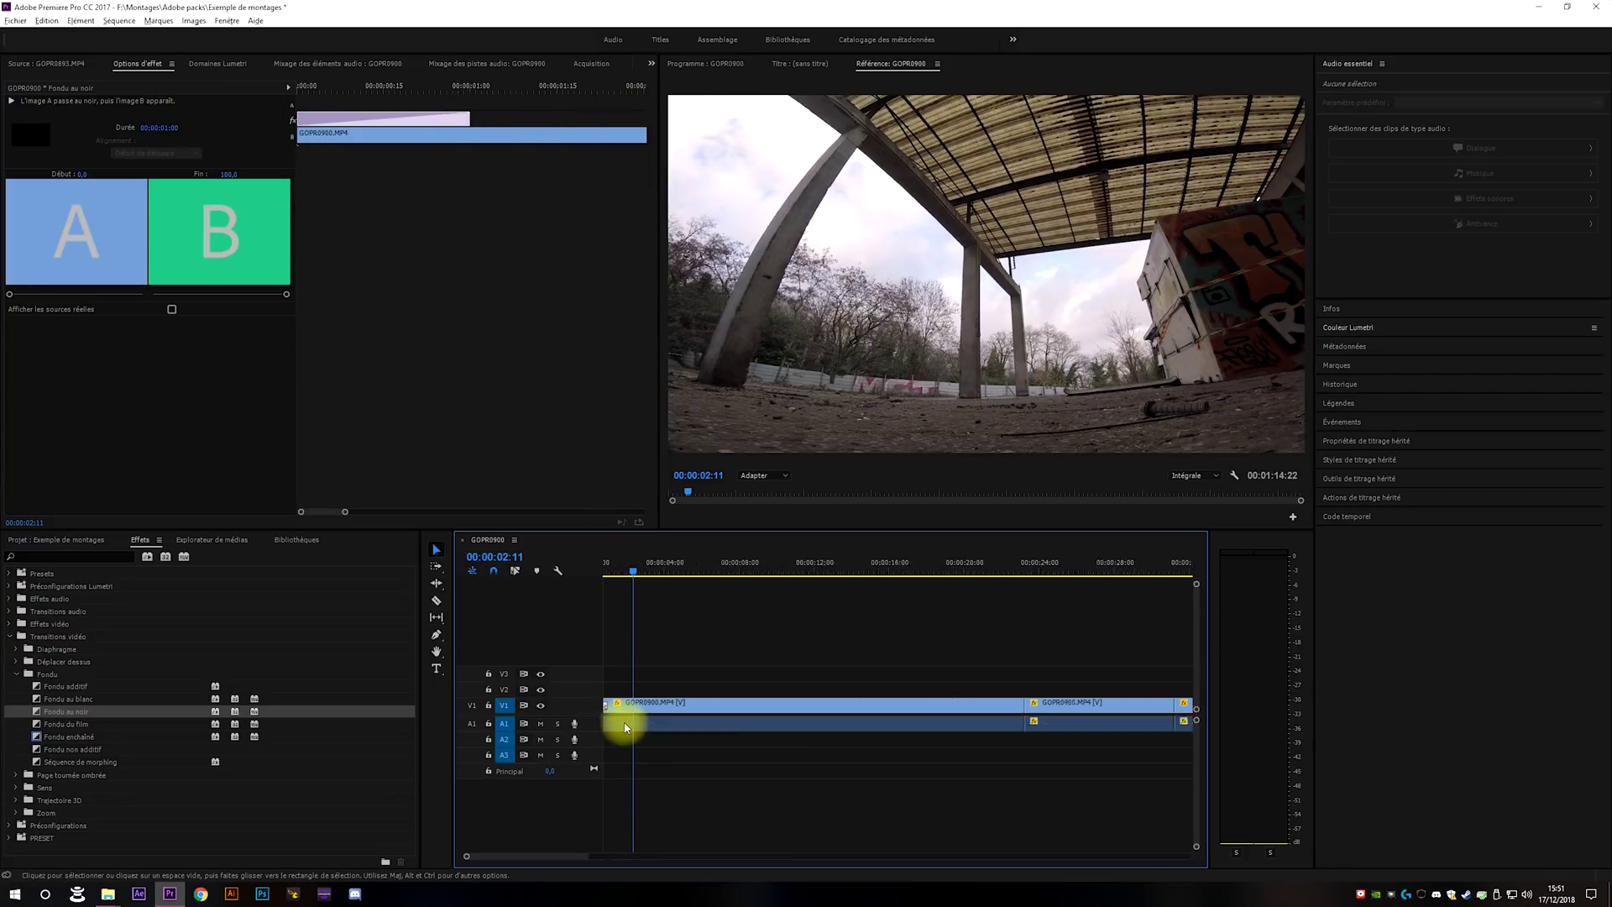
{"action": "scroll", "coordinate": [621, 725], "scroll_direction": "up", "scroll_amount": 1}
{"action": "scroll", "coordinate": [516, 852], "scroll_direction": "up", "scroll_amount": 1}
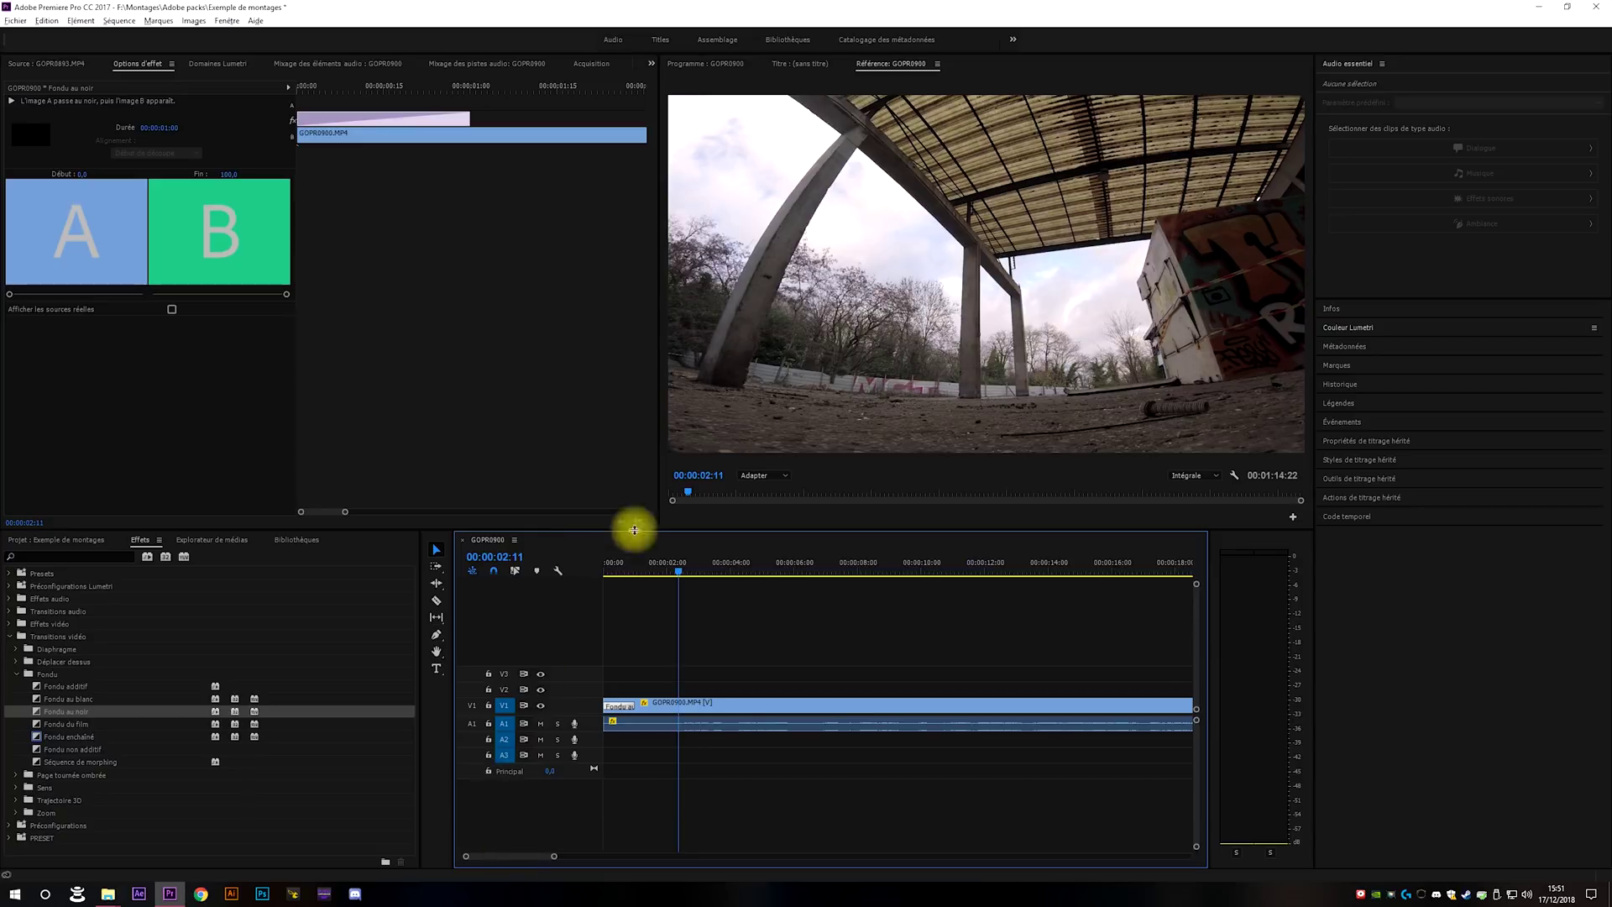
{"action": "left_click", "coordinate": [615, 562]}
{"action": "key", "text": "space"}
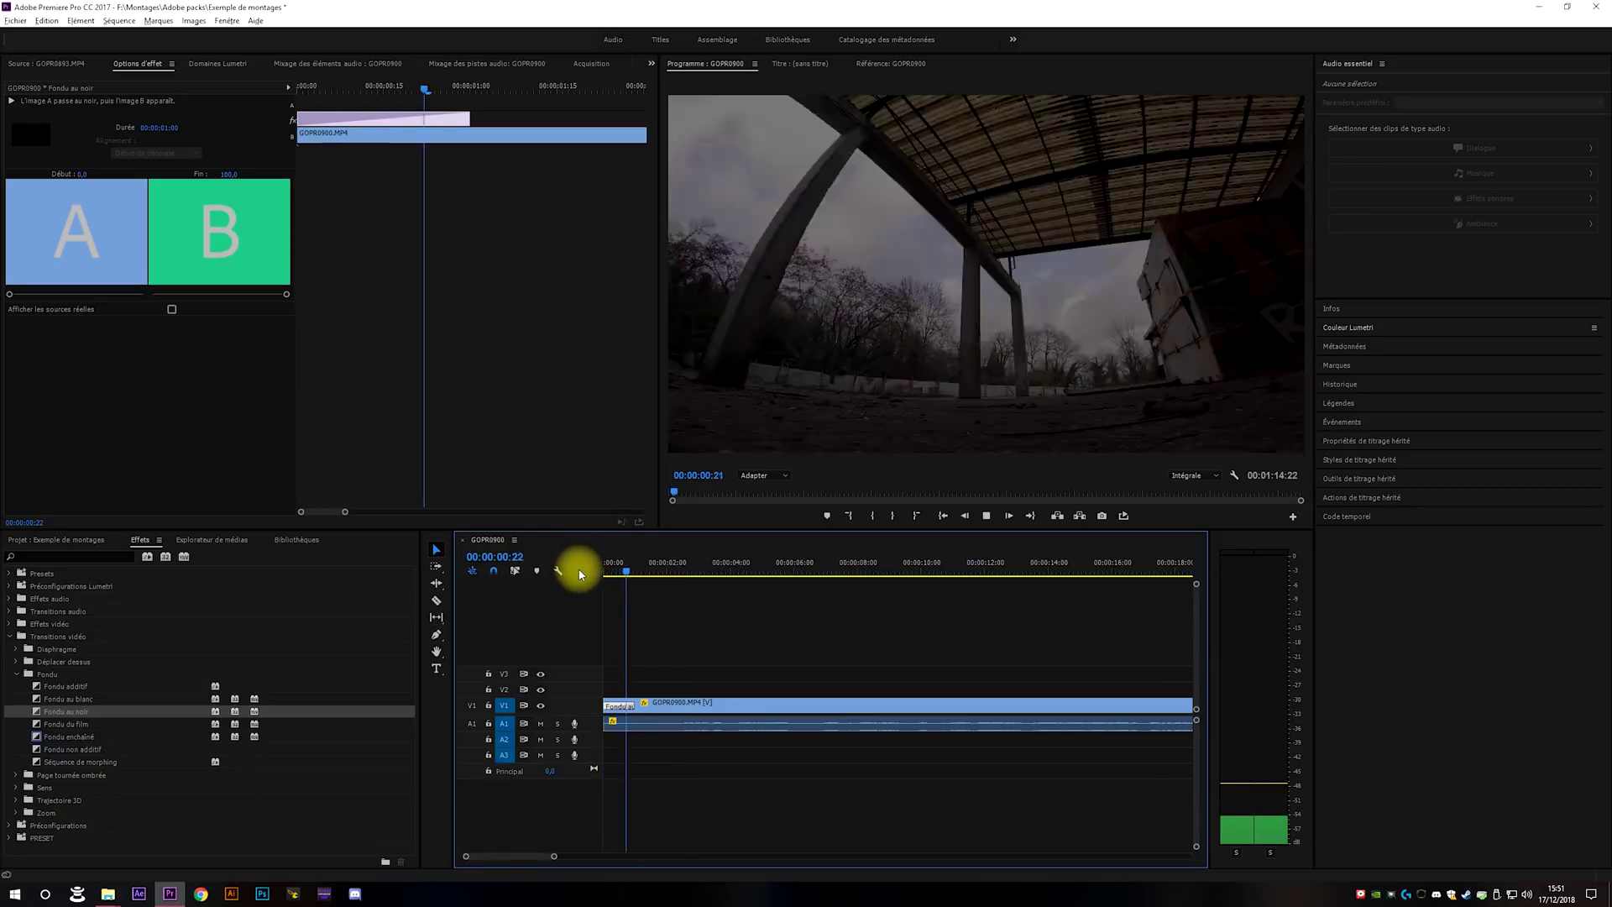
Lengthen the opening Fondu au noir to about 00:00:02:06 and play it from the sequence start.
{"action": "left_click", "coordinate": [632, 707]}
{"action": "left_click_drag", "start_coordinate": [634, 703], "coordinate": [672, 707]}
{"action": "left_click_drag", "start_coordinate": [649, 574], "coordinate": [587, 573]}
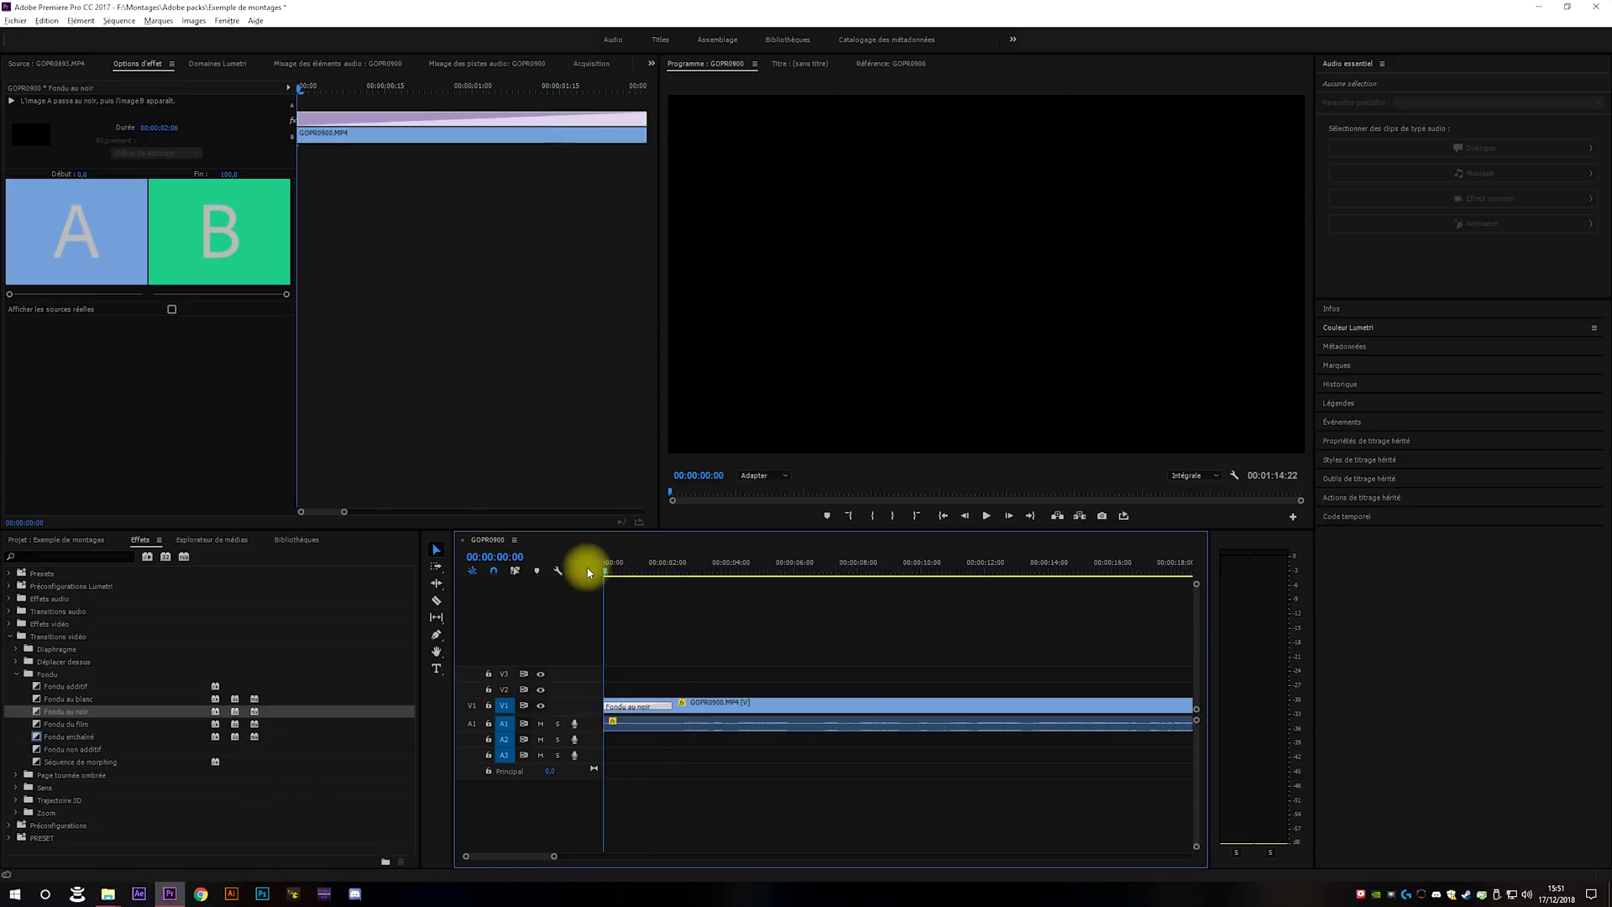
{"action": "key", "text": "space"}
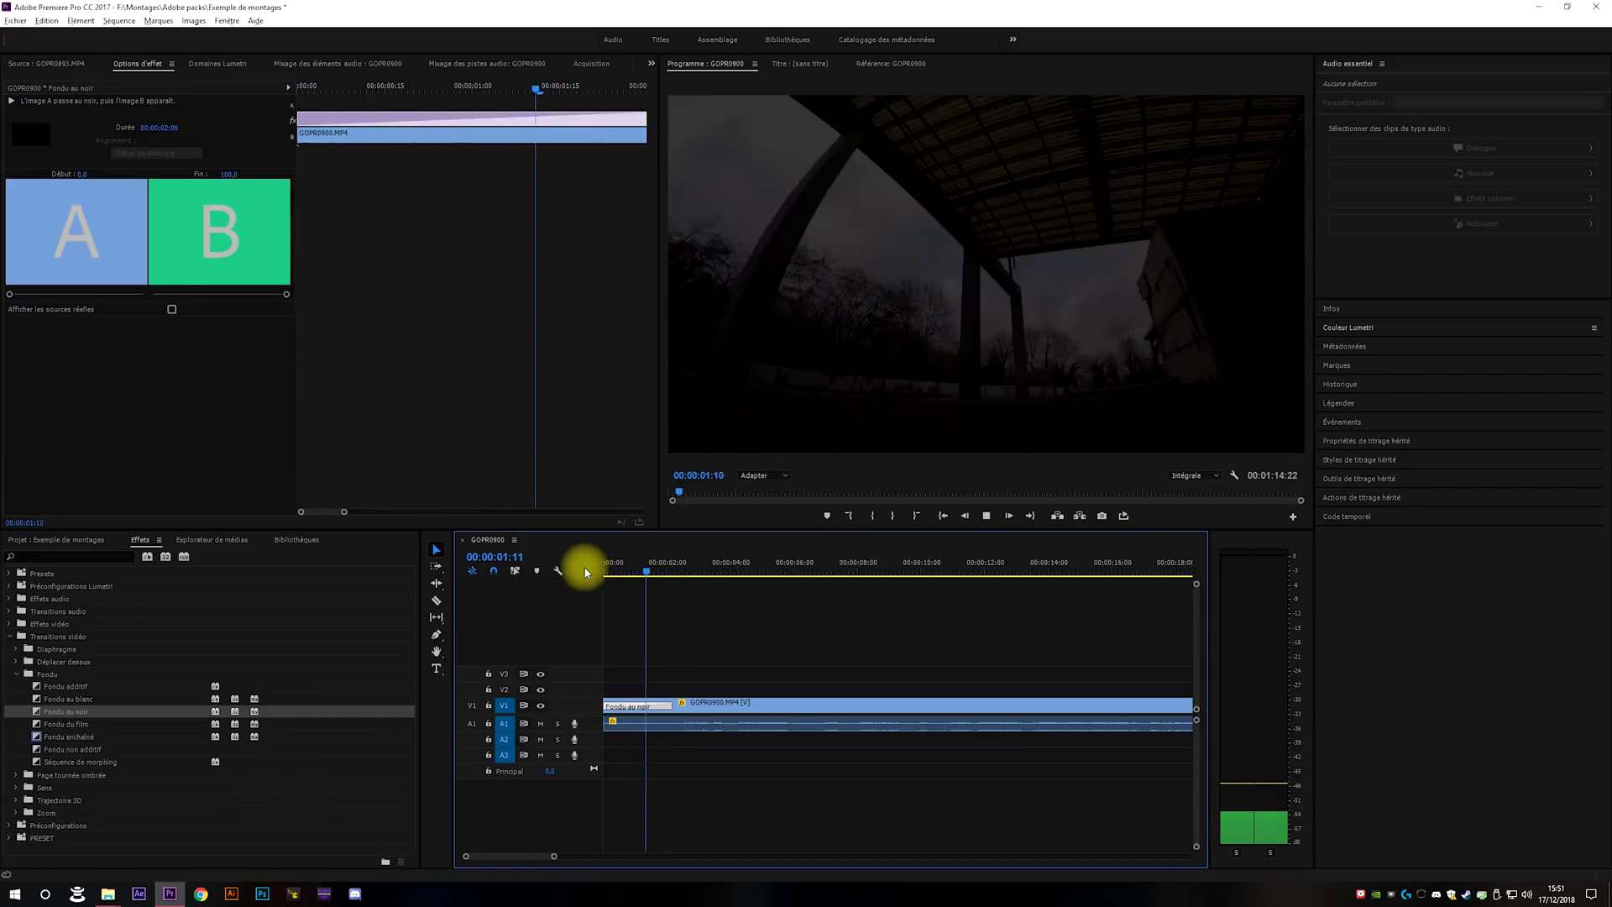
Shorten the opening Fondu au noir to about 00:00:01:22 and replay the fade.
{"action": "left_click_drag", "start_coordinate": [668, 704], "coordinate": [658, 705]}
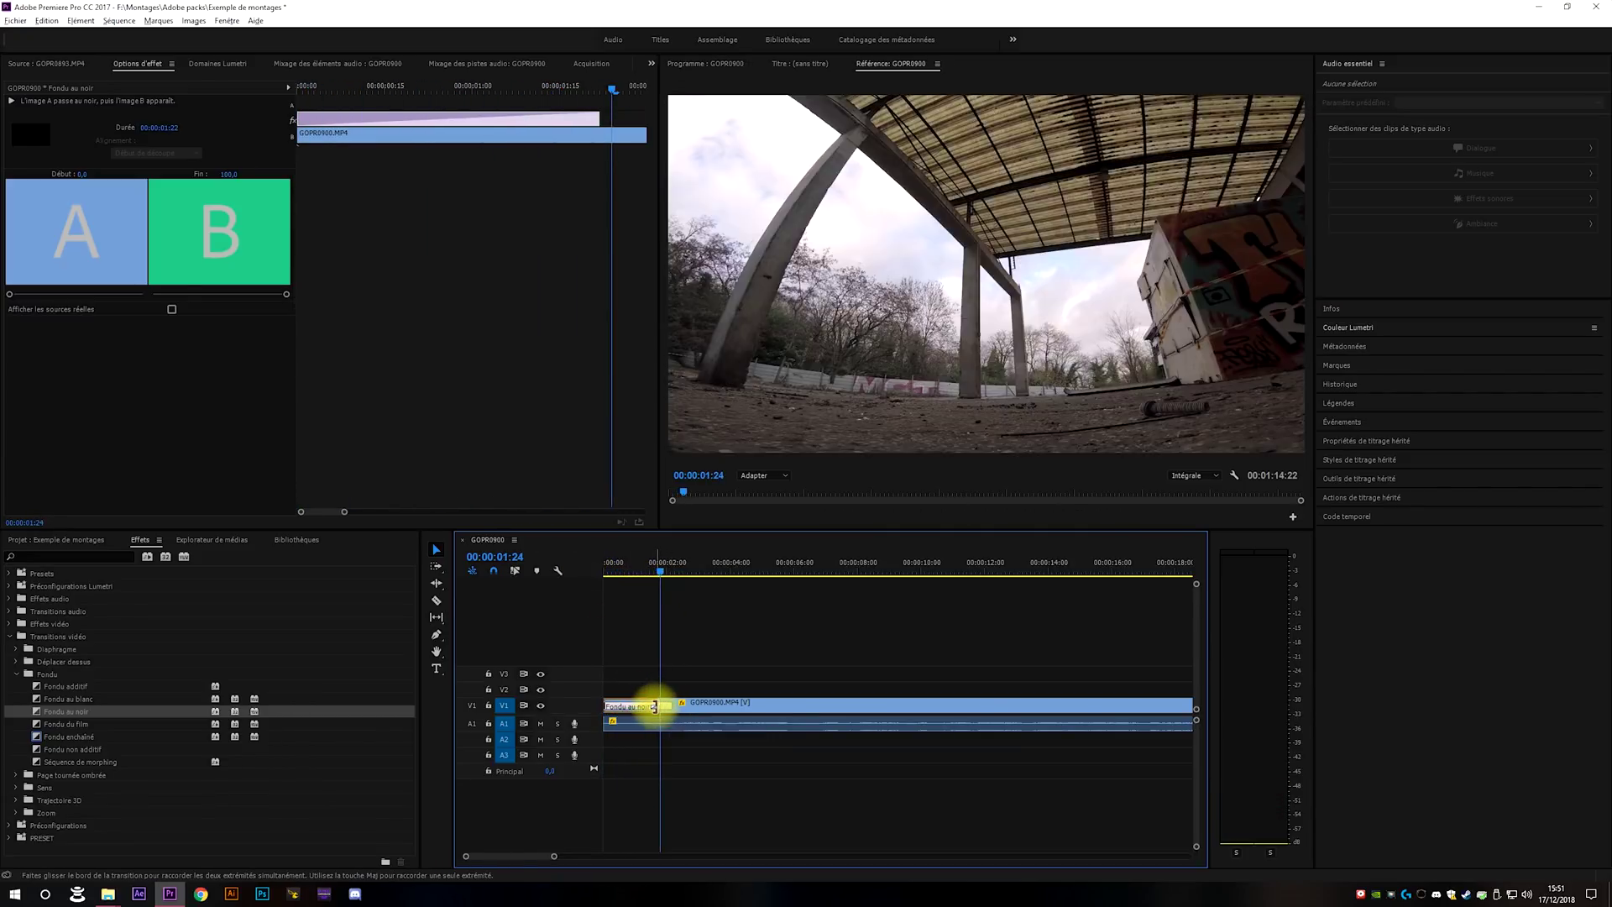
{"action": "left_click_drag", "start_coordinate": [660, 571], "coordinate": [594, 557]}
{"action": "key", "text": "space"}
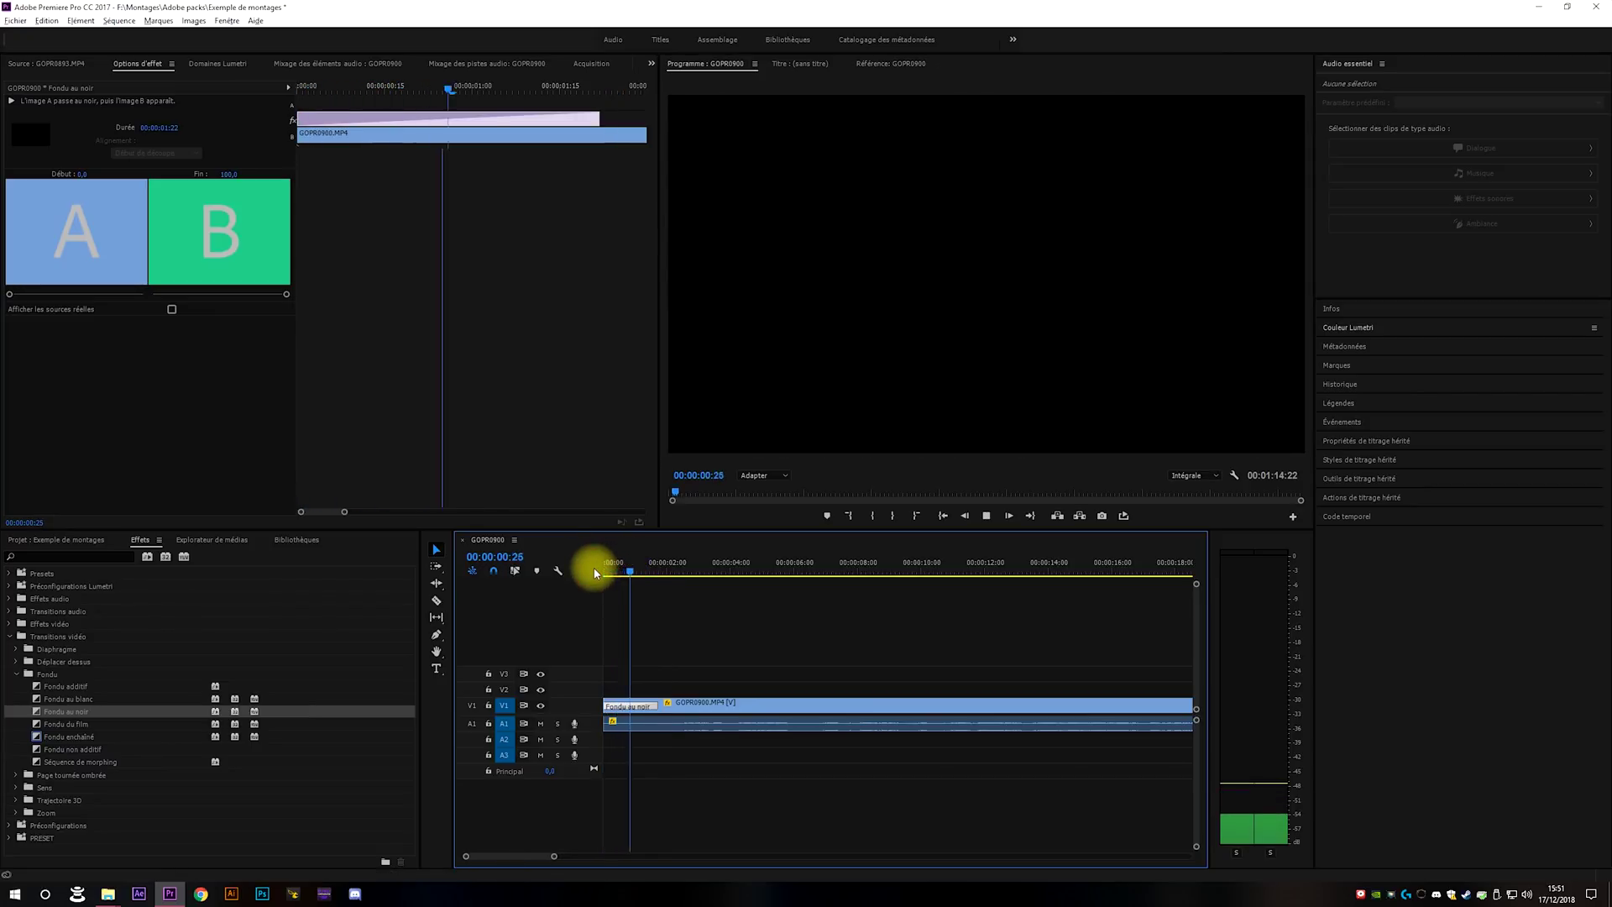
Shorten the opening Fondu au noir to about 00:00:01:09, replay it from the start and reselect the transition.
{"action": "left_click_drag", "start_coordinate": [655, 705], "coordinate": [640, 704]}
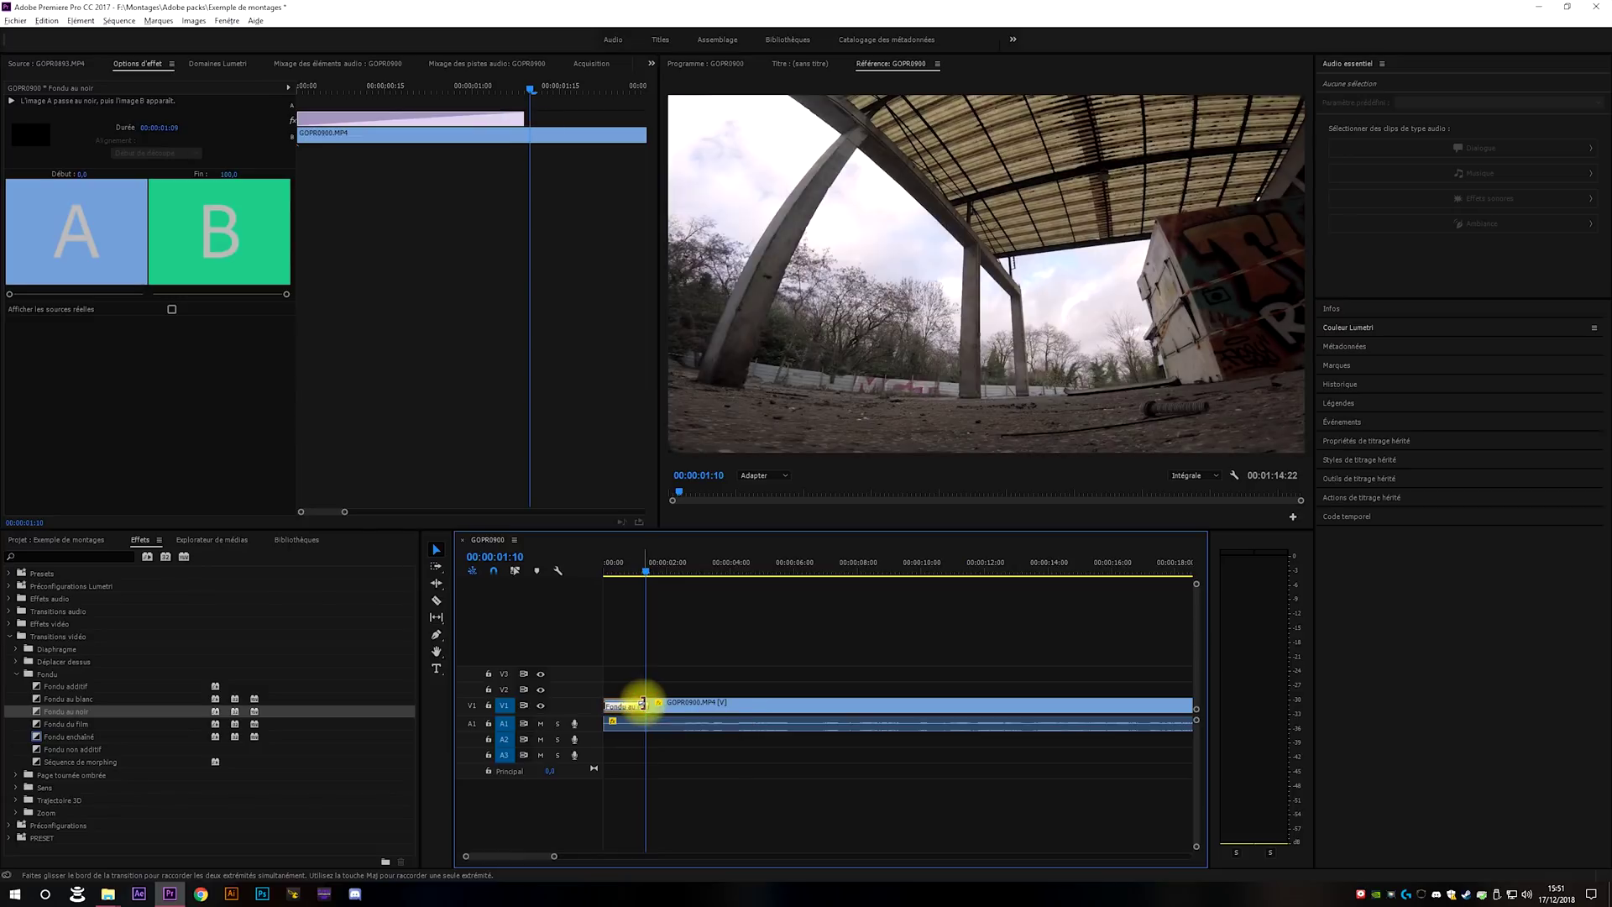
{"action": "left_click_drag", "start_coordinate": [626, 564], "coordinate": [603, 560]}
{"action": "key", "text": "space"}
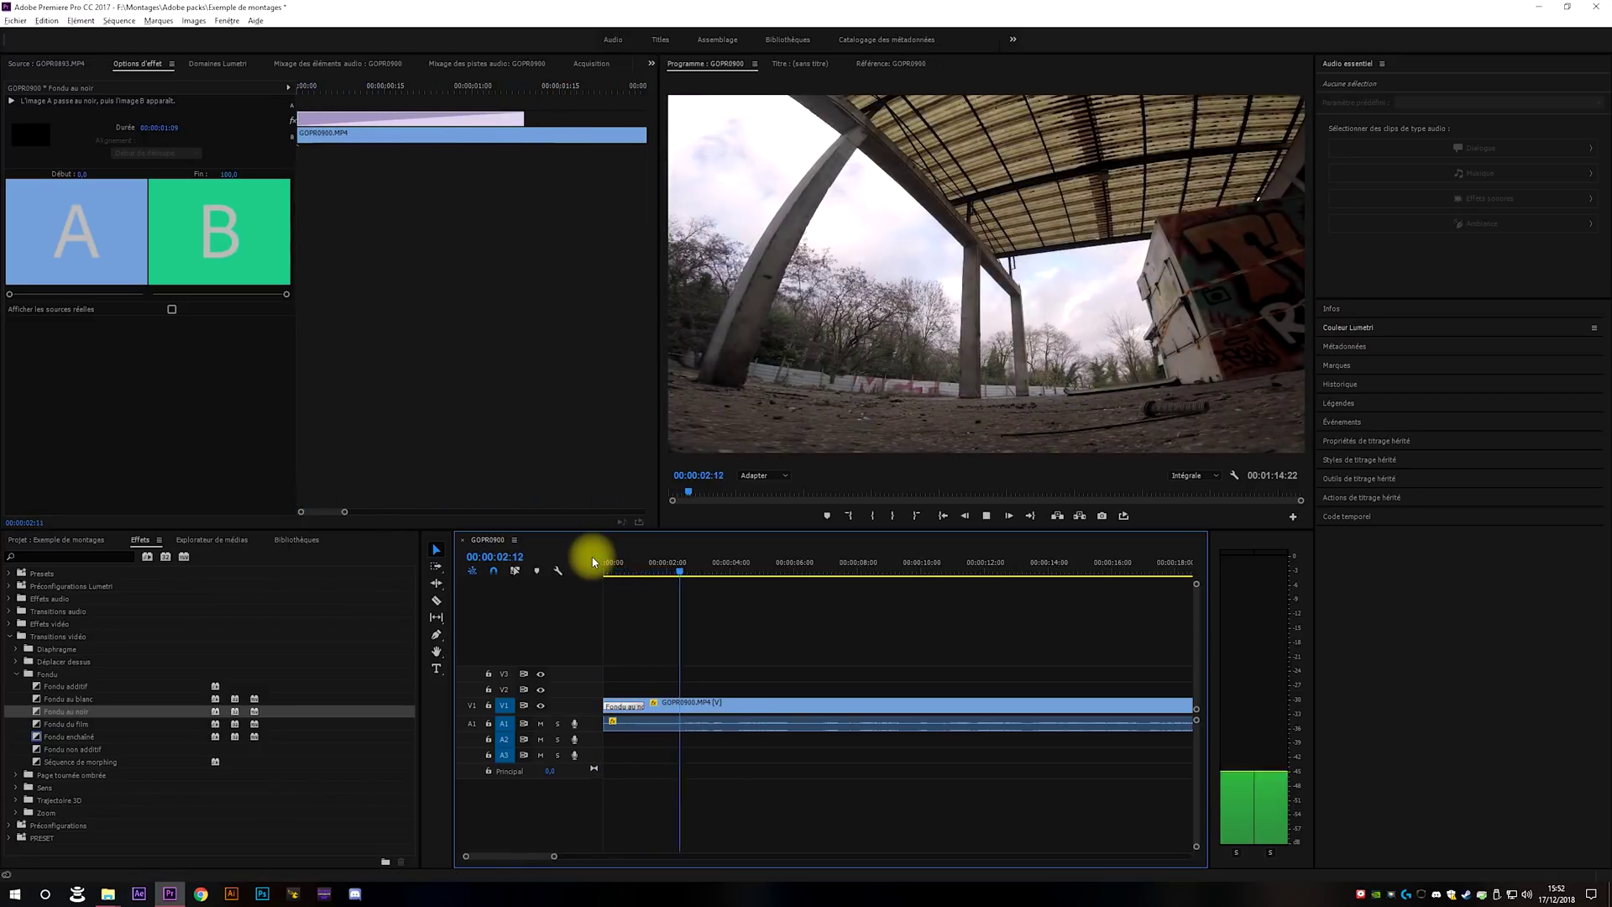
{"action": "left_click", "coordinate": [622, 709]}
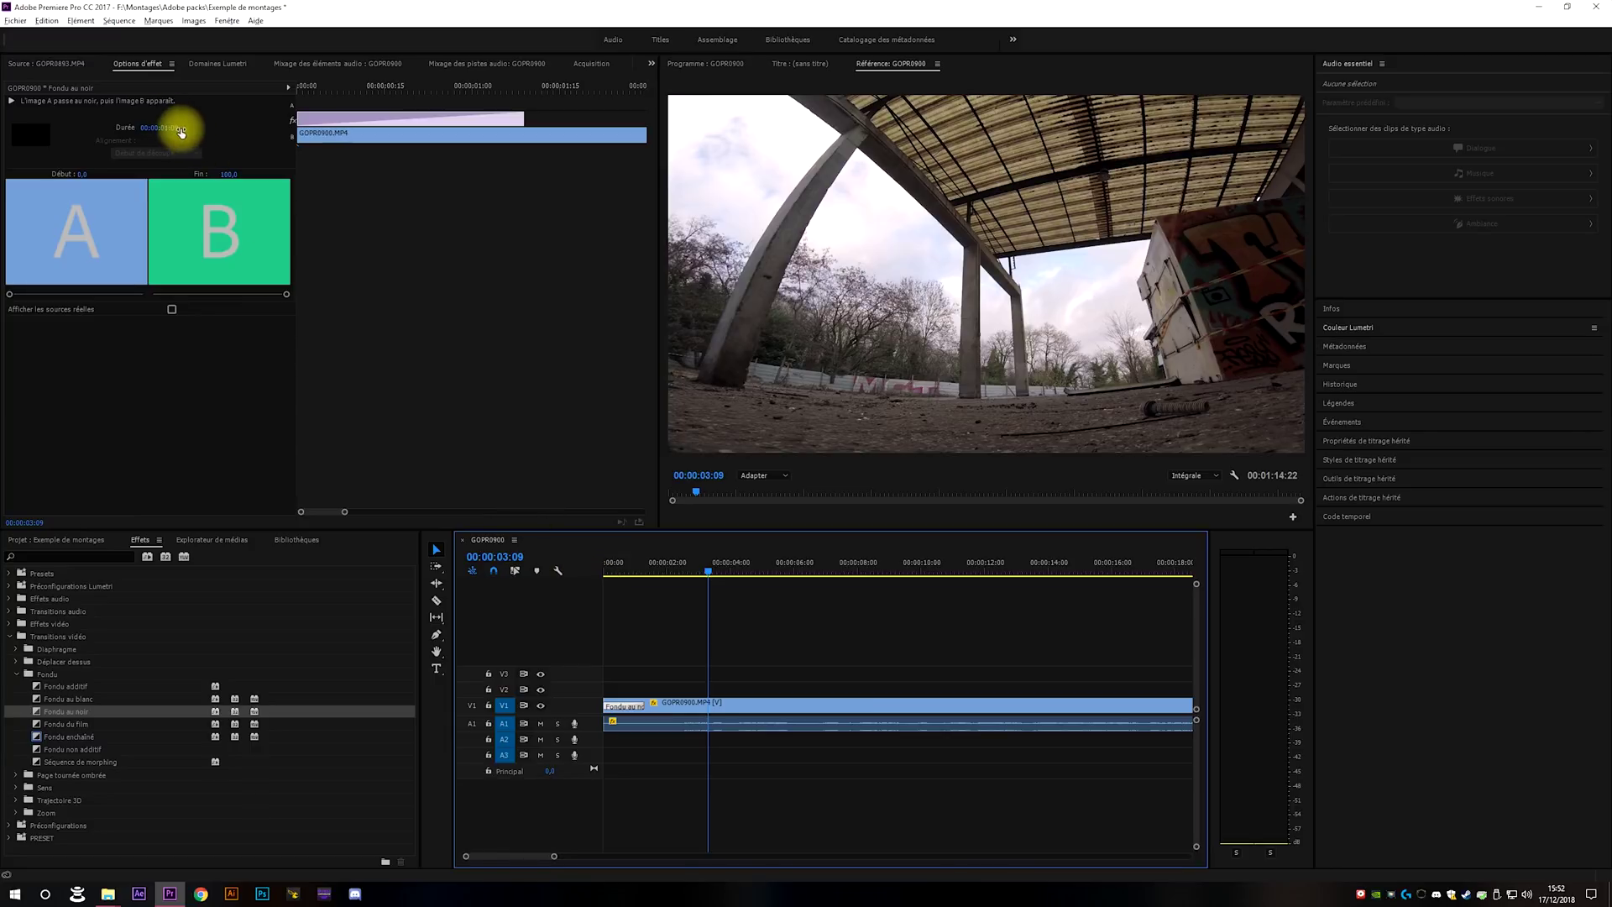
Return the playhead to the sequence start, apply the default audio transition to the first clip's opening edge and select it.
{"action": "left_click_drag", "start_coordinate": [630, 563], "coordinate": [576, 587]}
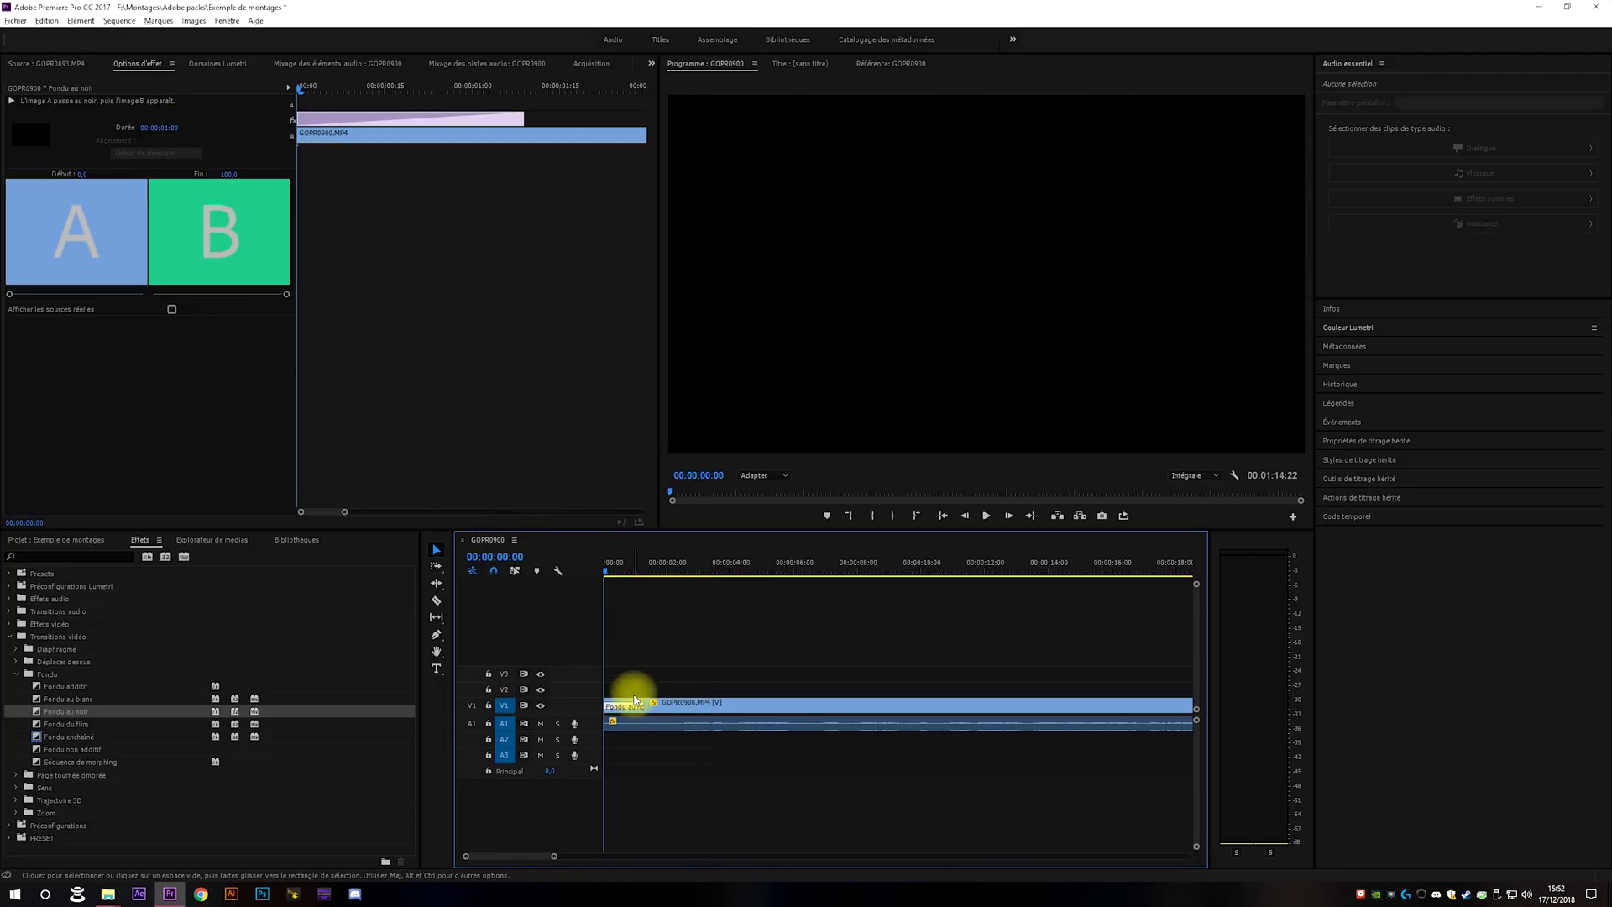
{"action": "right_click", "coordinate": [605, 724]}
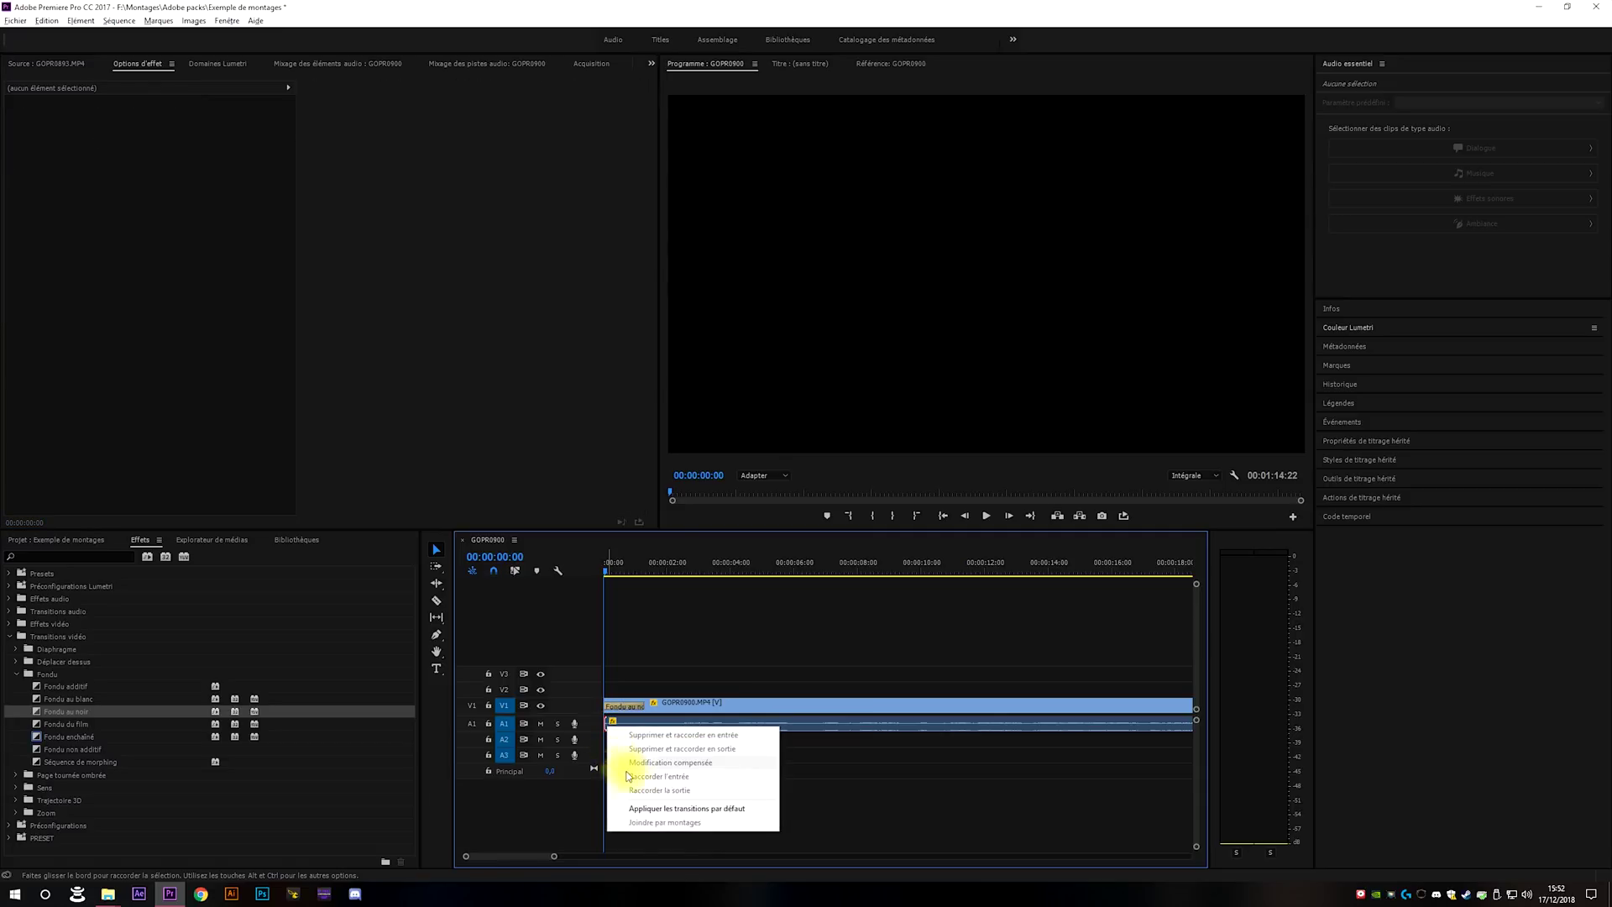
{"action": "left_click", "coordinate": [688, 808]}
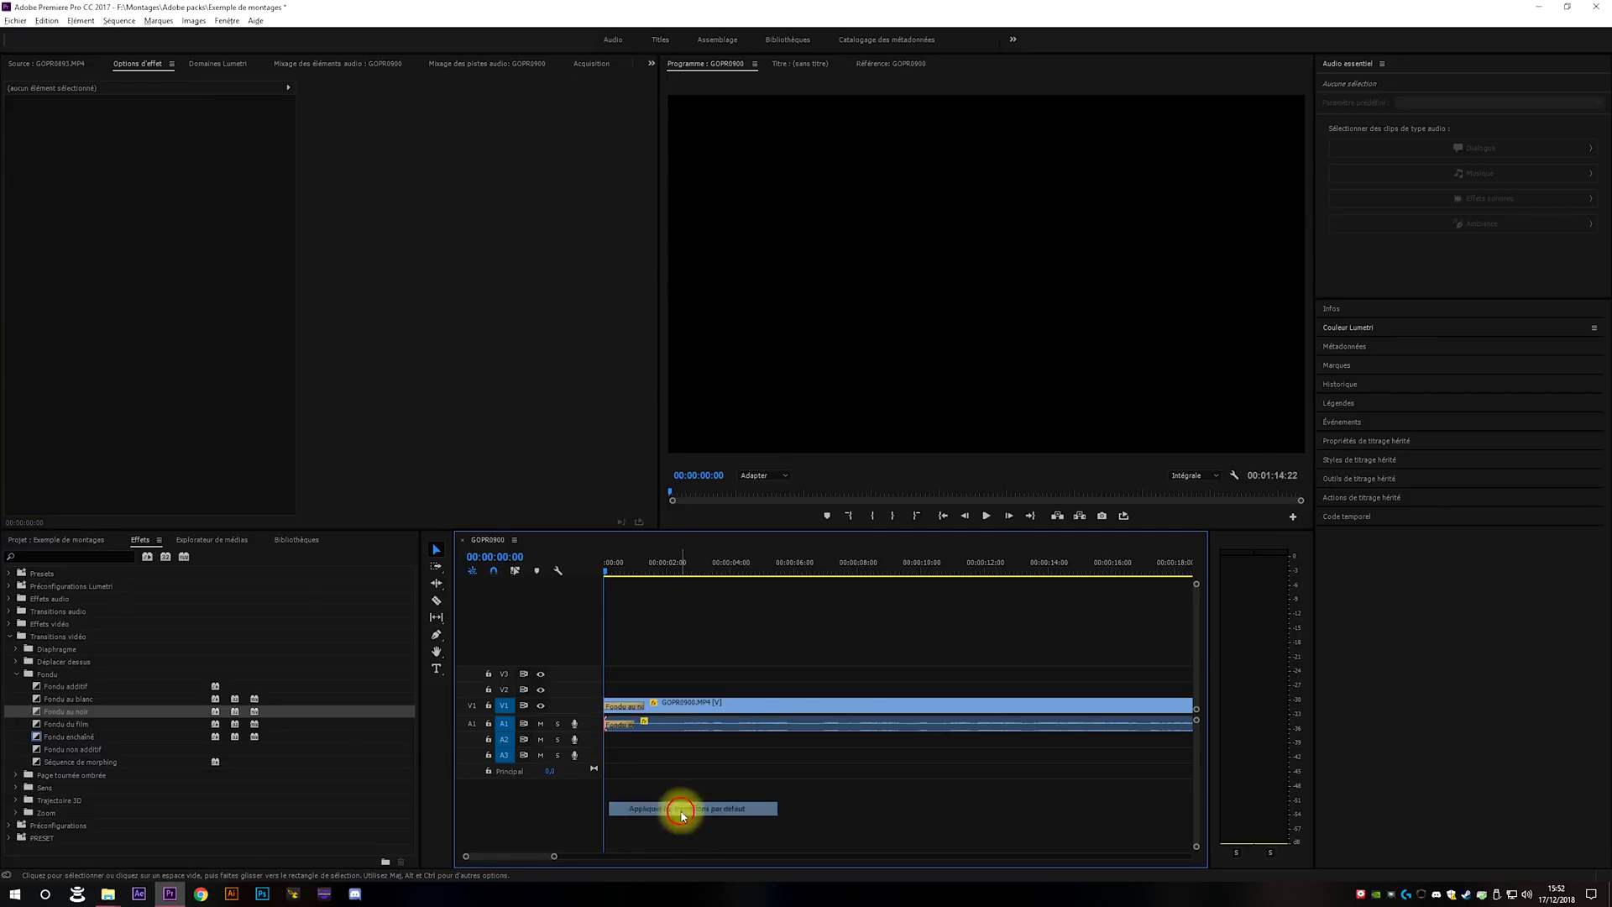
{"action": "left_click", "coordinate": [624, 726]}
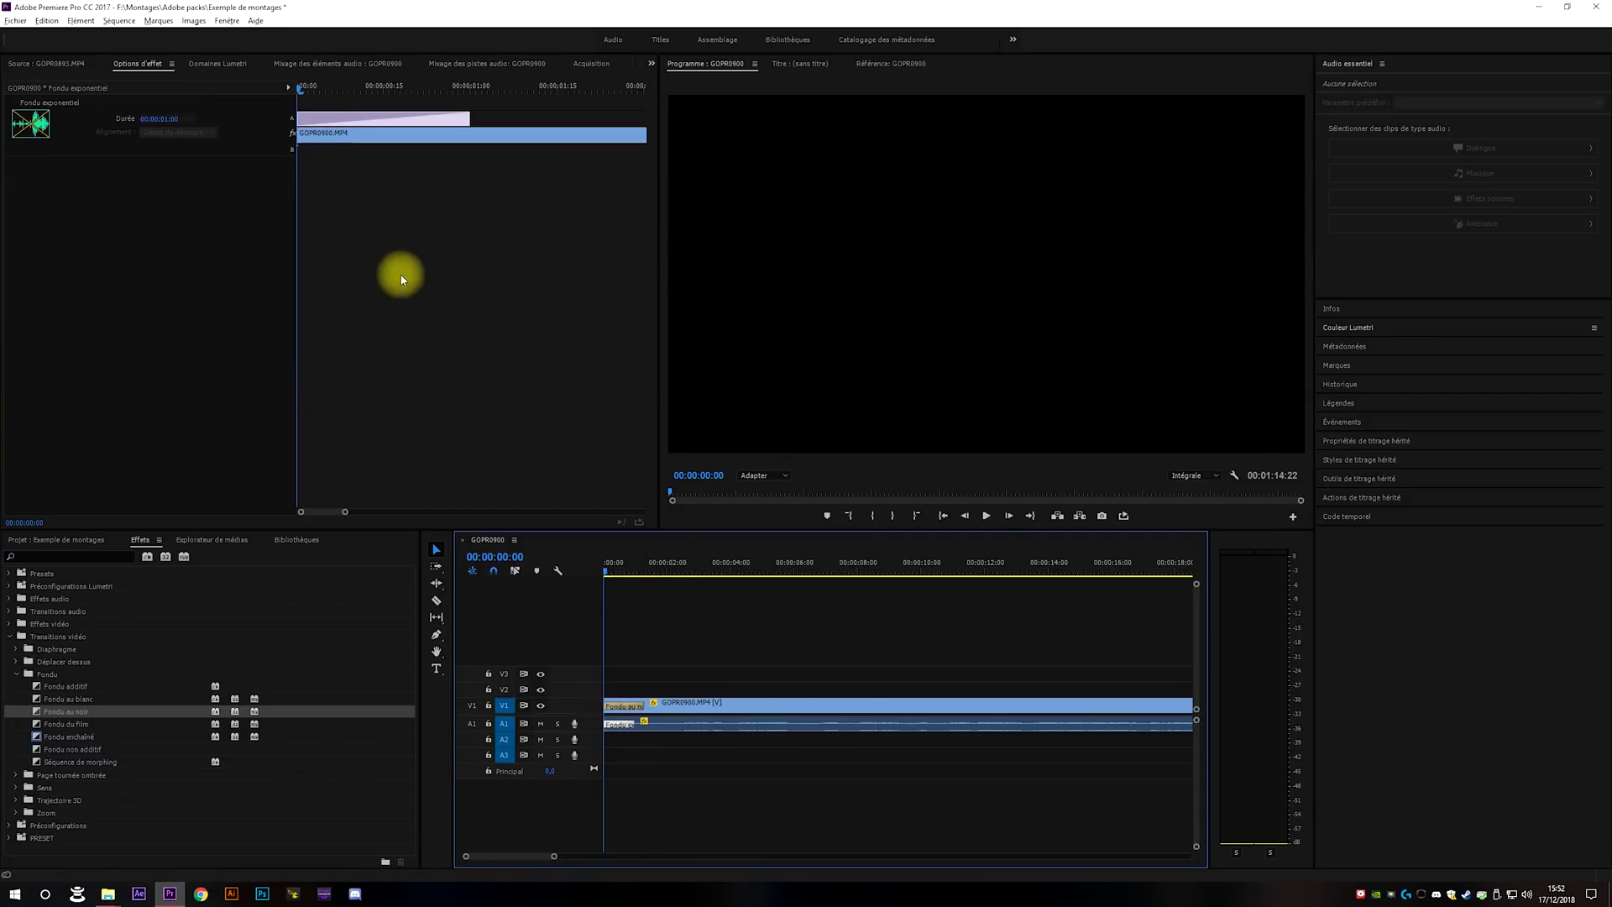
Locate the Fondu exponentiel among the Fondu croisé audio transitions.
{"action": "left_click", "coordinate": [16, 674]}
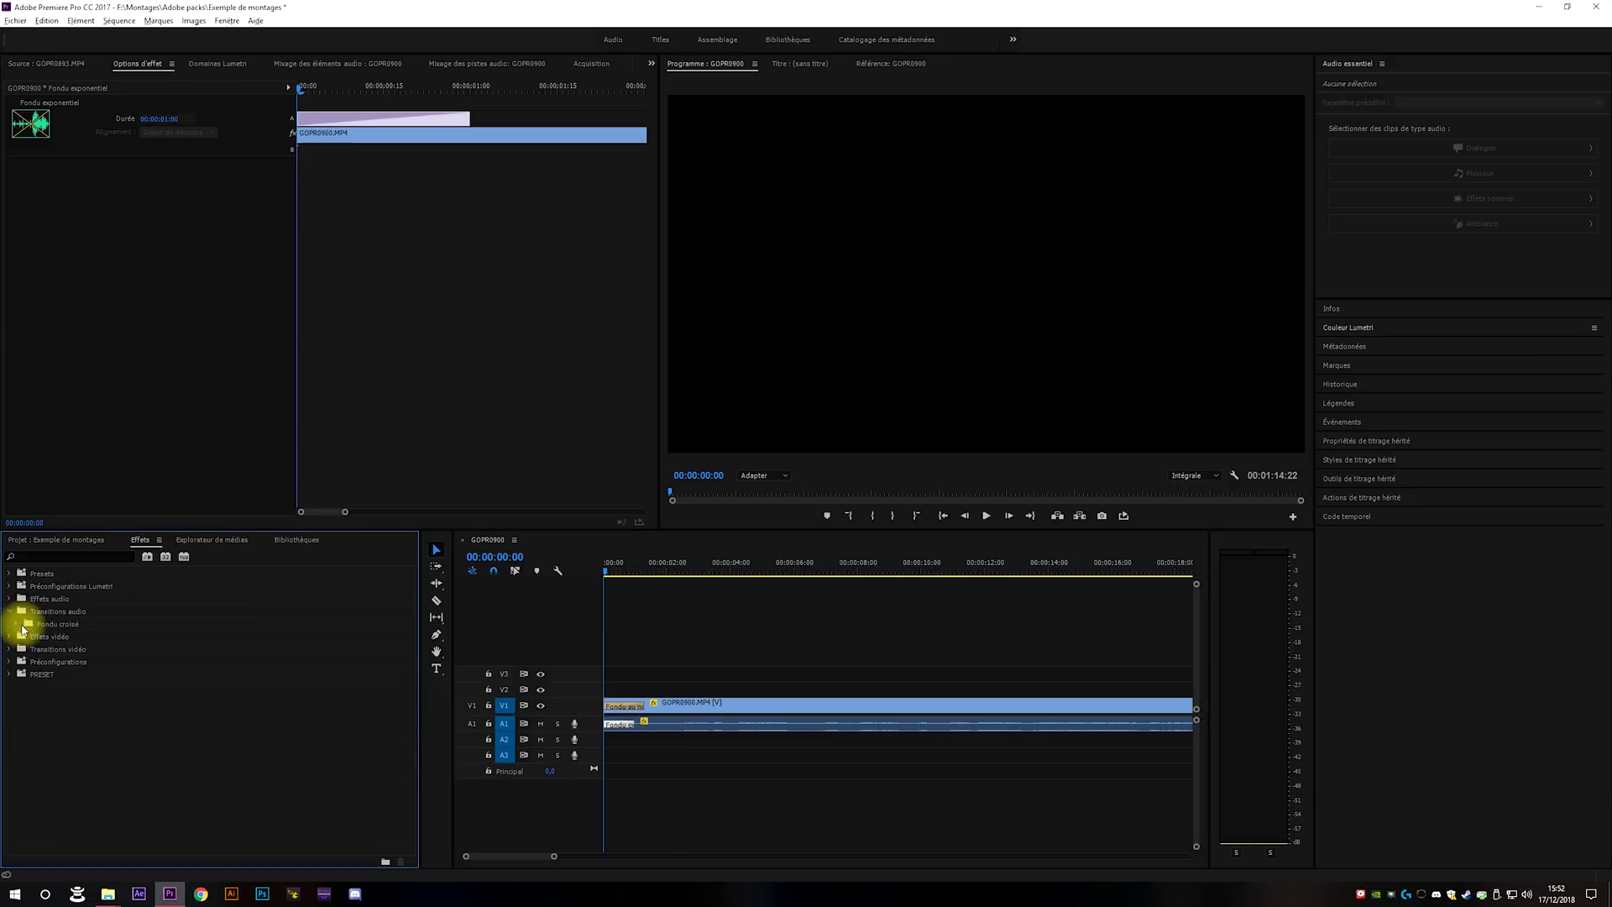
{"action": "left_click", "coordinate": [17, 624]}
{"action": "left_click", "coordinate": [76, 636]}
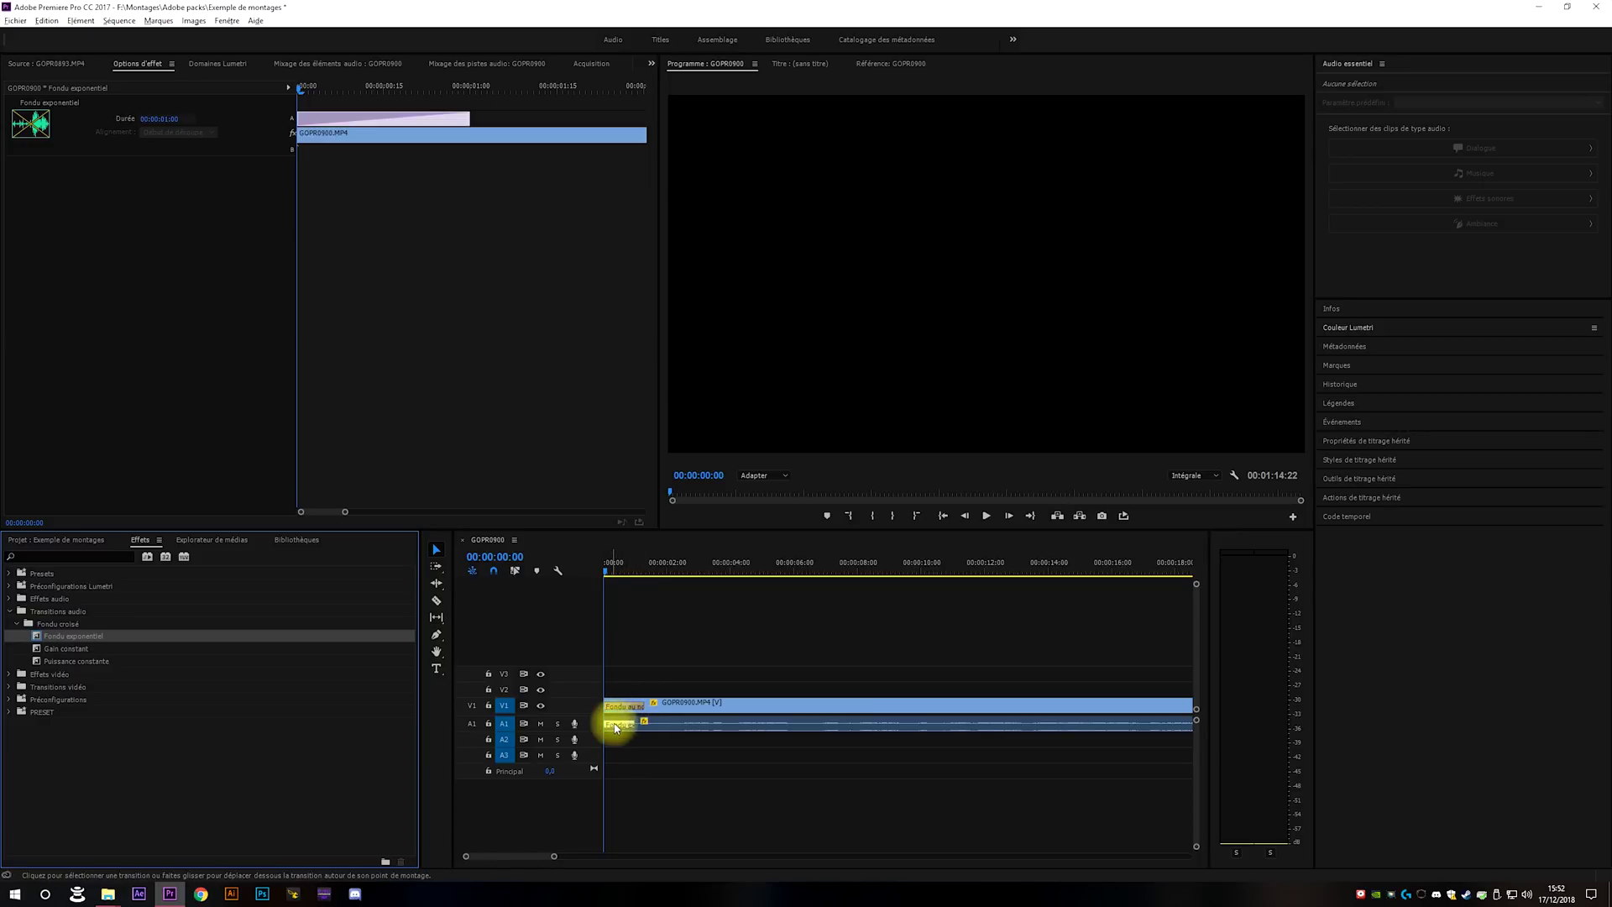
Lengthen the Fondu exponentiel at the start of the first clip's audio to about 00:00:01:22 and play the opening.
{"action": "left_click_drag", "start_coordinate": [634, 727], "coordinate": [650, 727]}
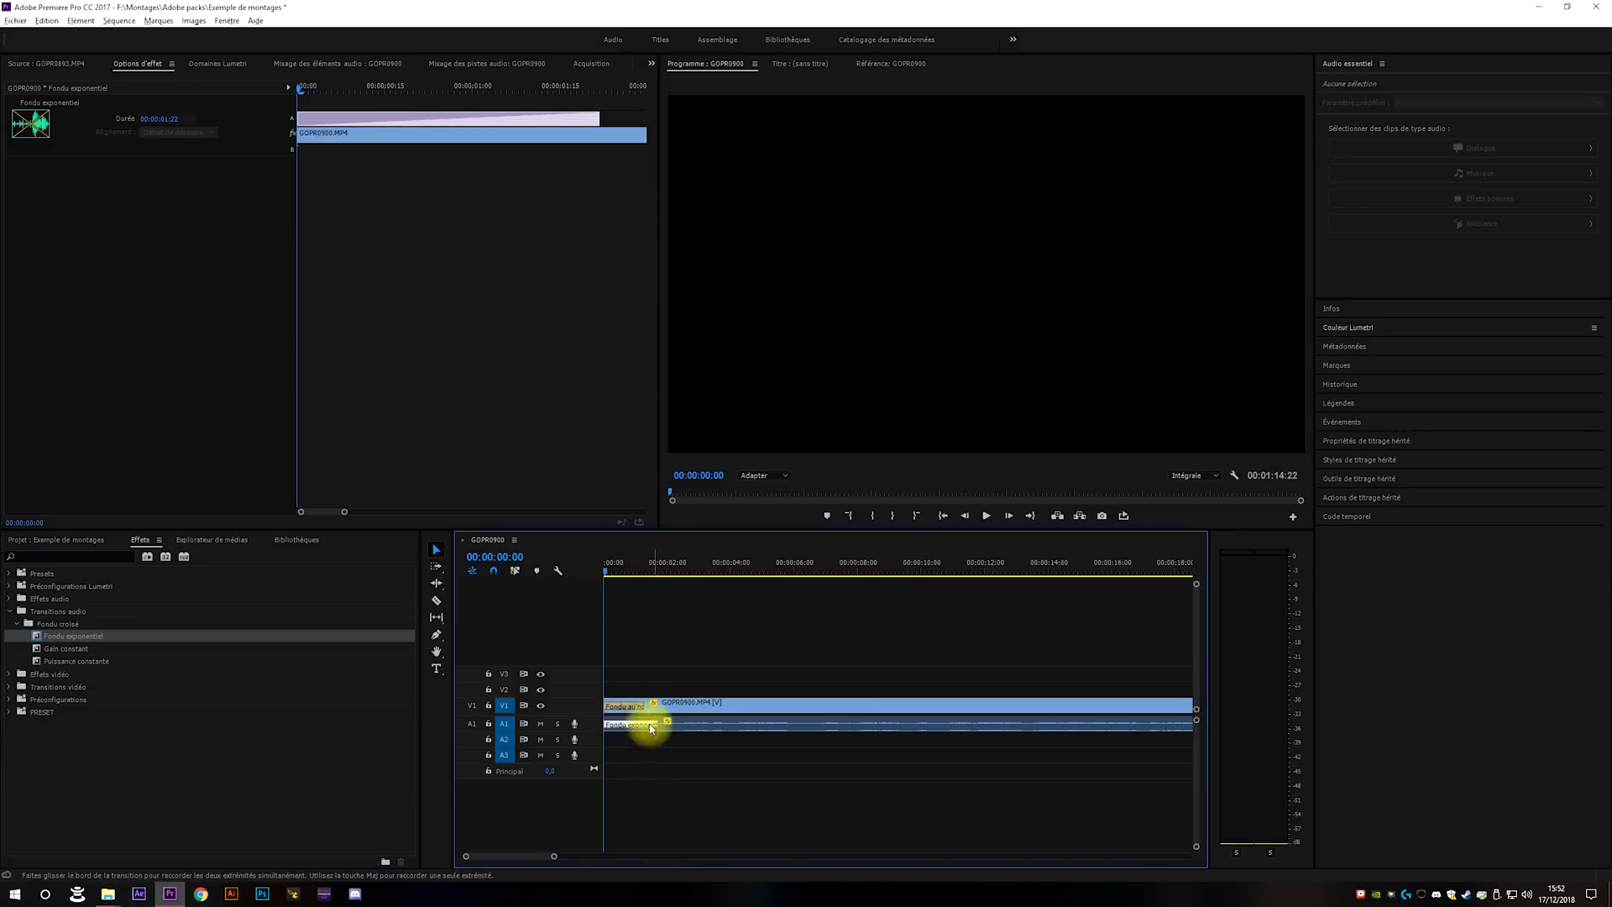
{"action": "key", "text": "space"}
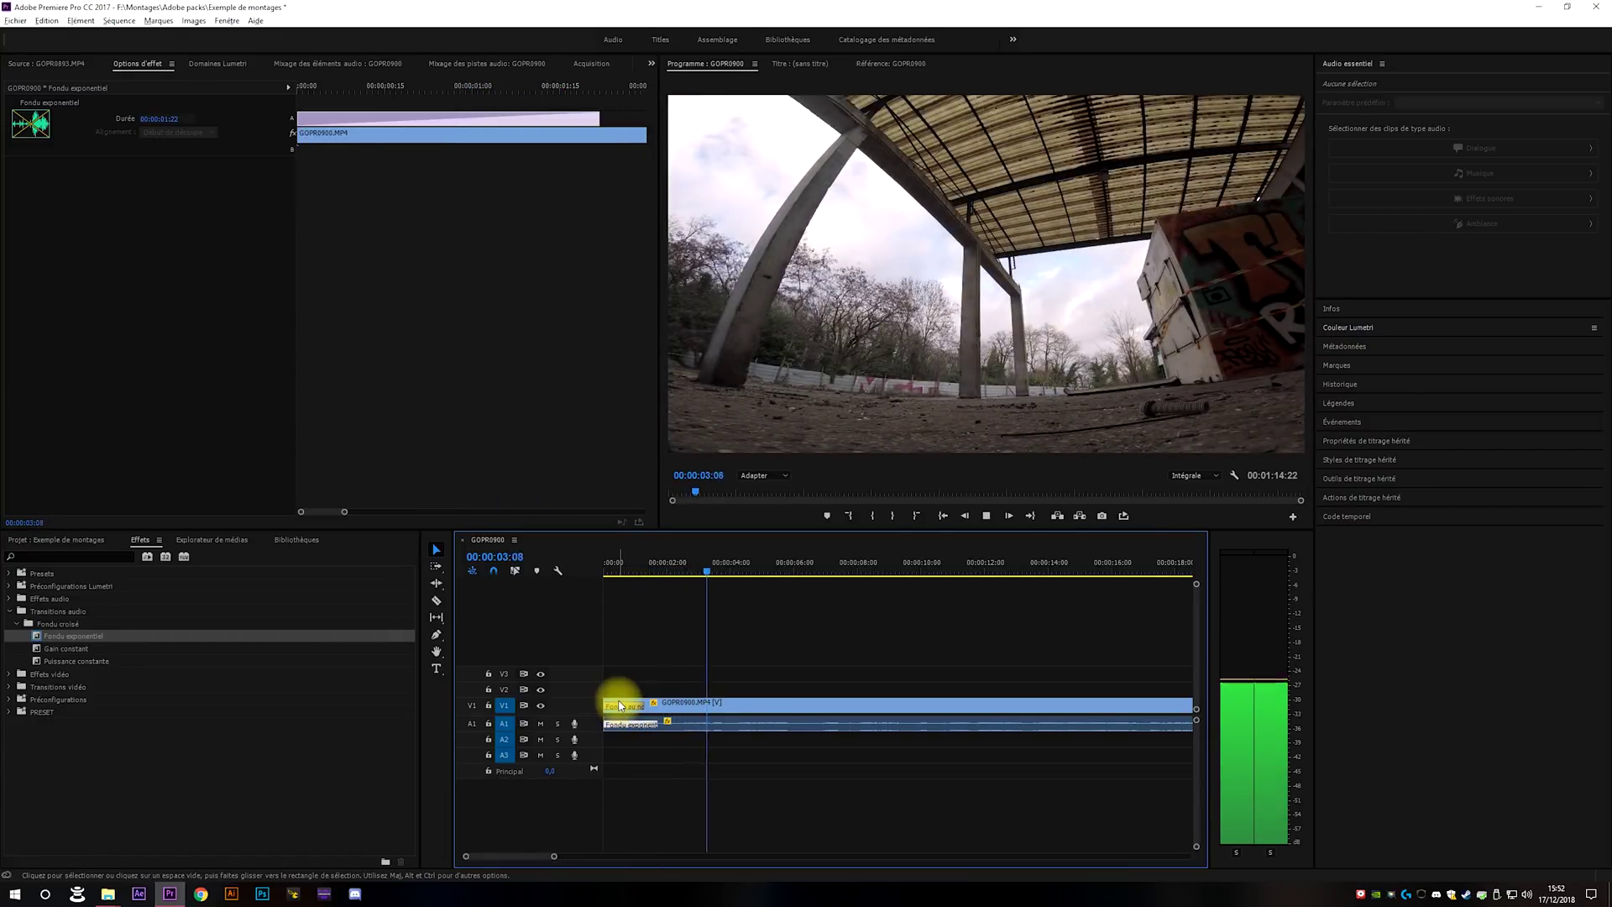
{"action": "key", "text": "space"}
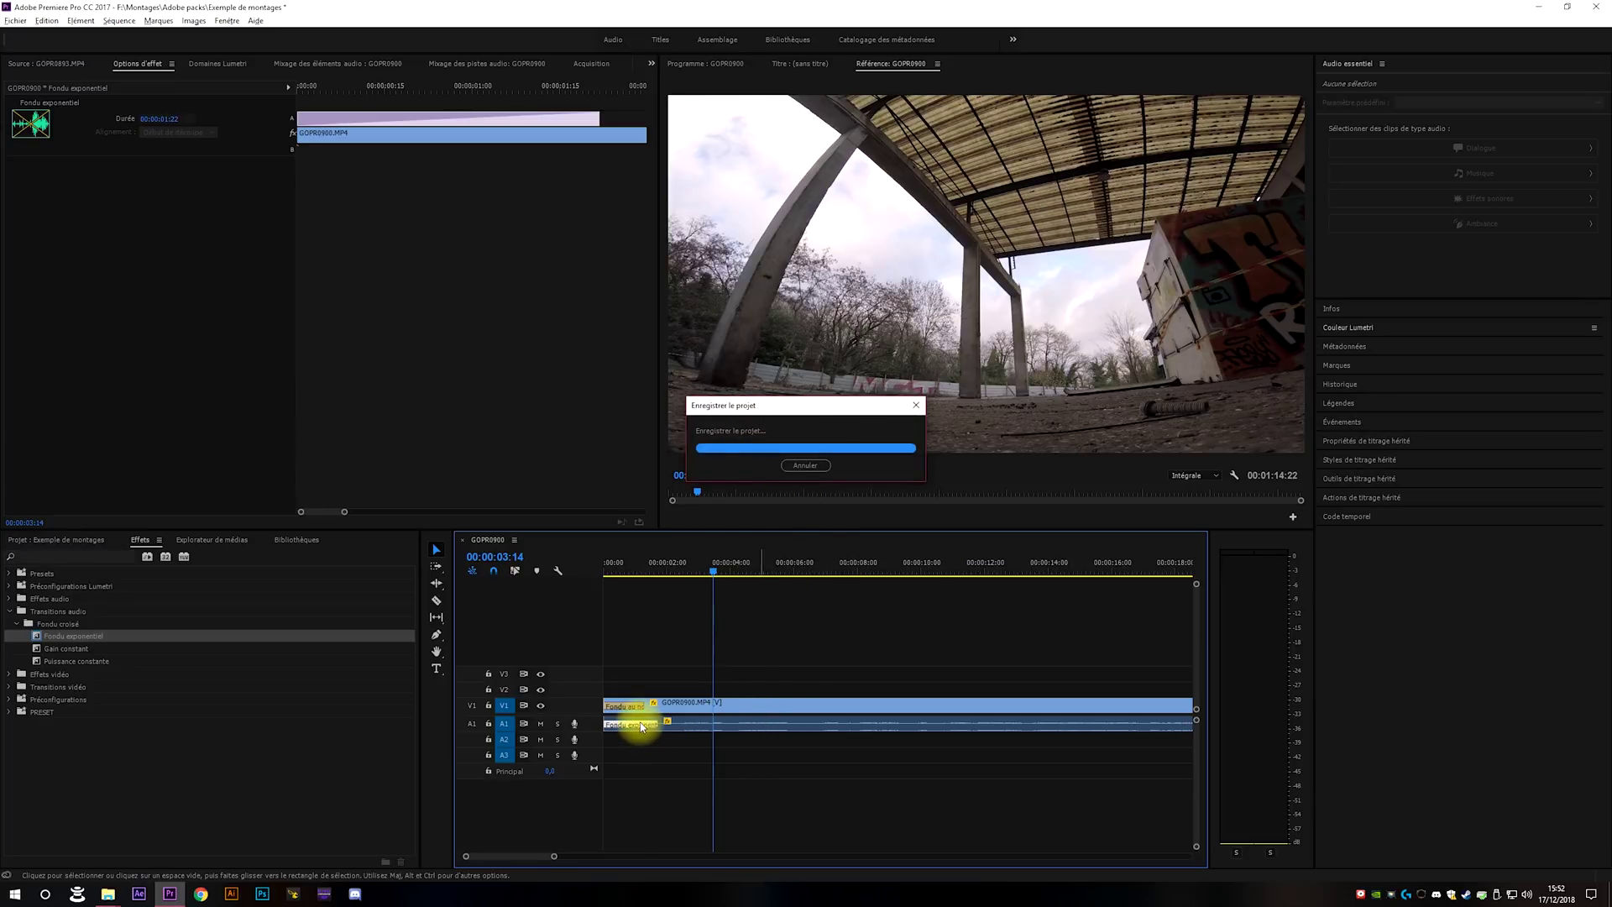
Examine the default video and audio transition durations in the Montage preferences, keeping Secondes as the unit, and close the preferences.
{"action": "left_click", "coordinate": [15, 20]}
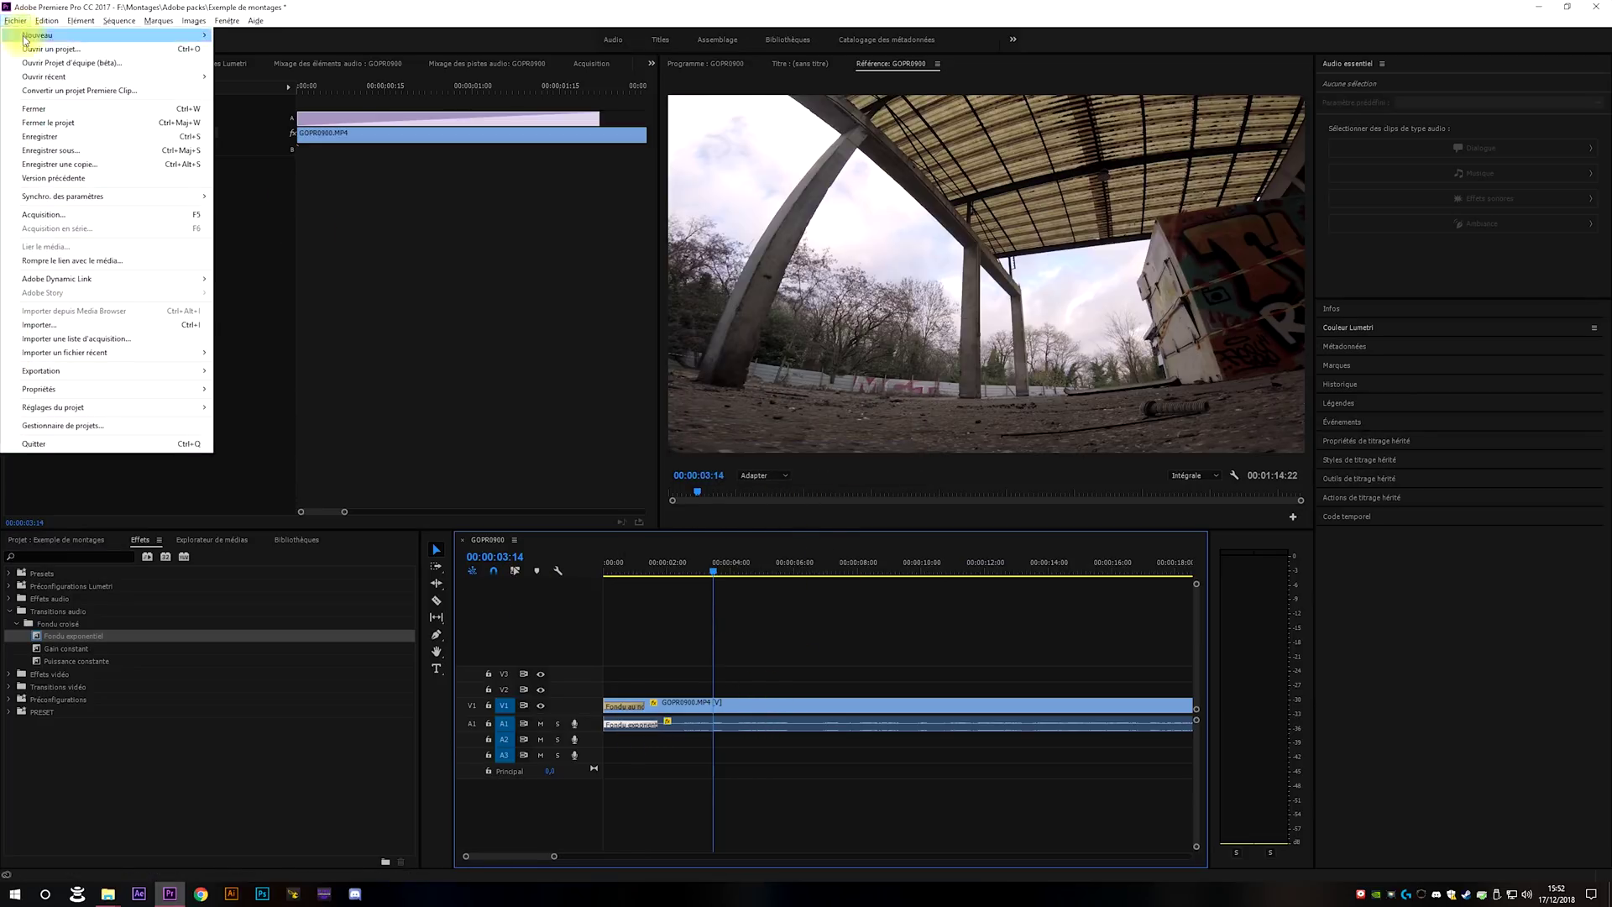
{"action": "mouse_move", "coordinate": [46, 20]}
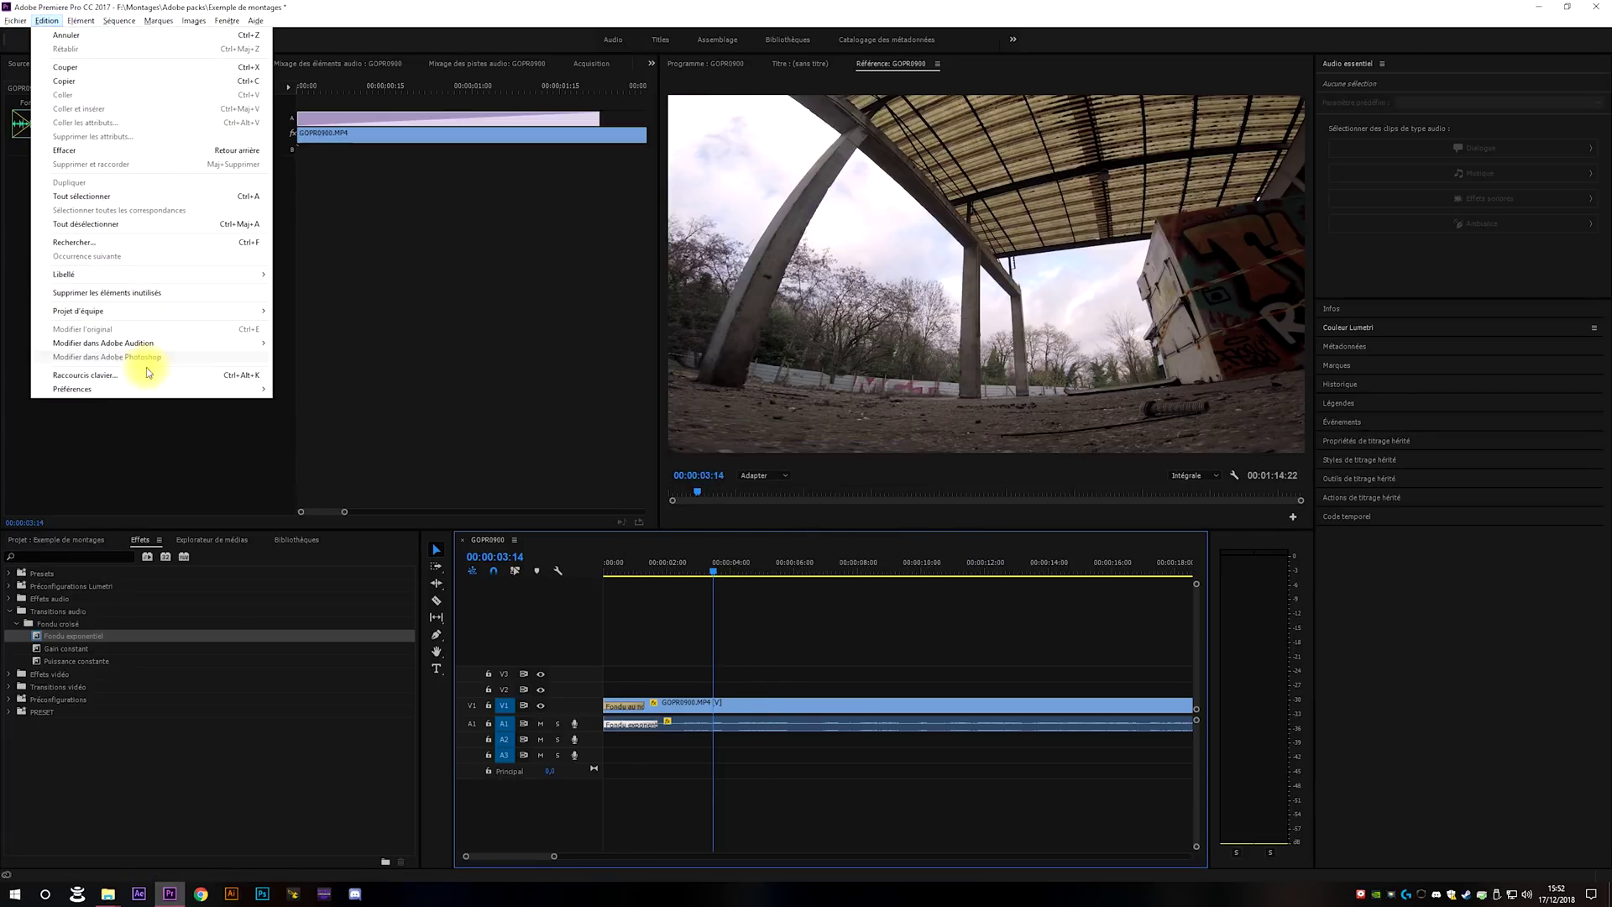
{"action": "mouse_move", "coordinate": [167, 389]}
{"action": "left_click", "coordinate": [308, 404]}
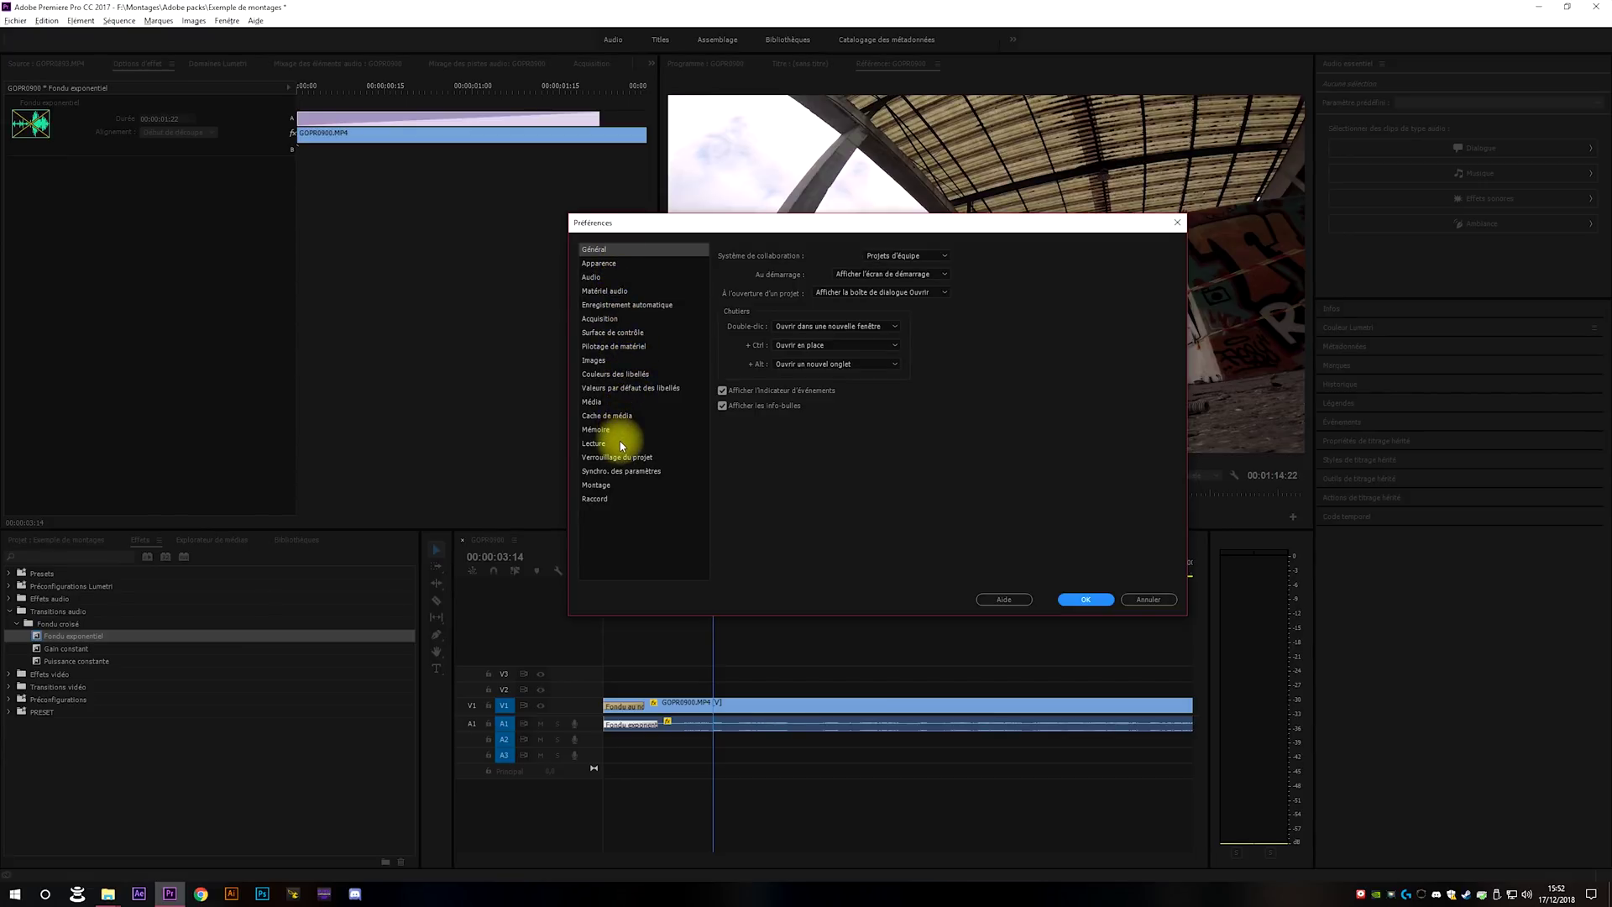
{"action": "left_click", "coordinate": [597, 486]}
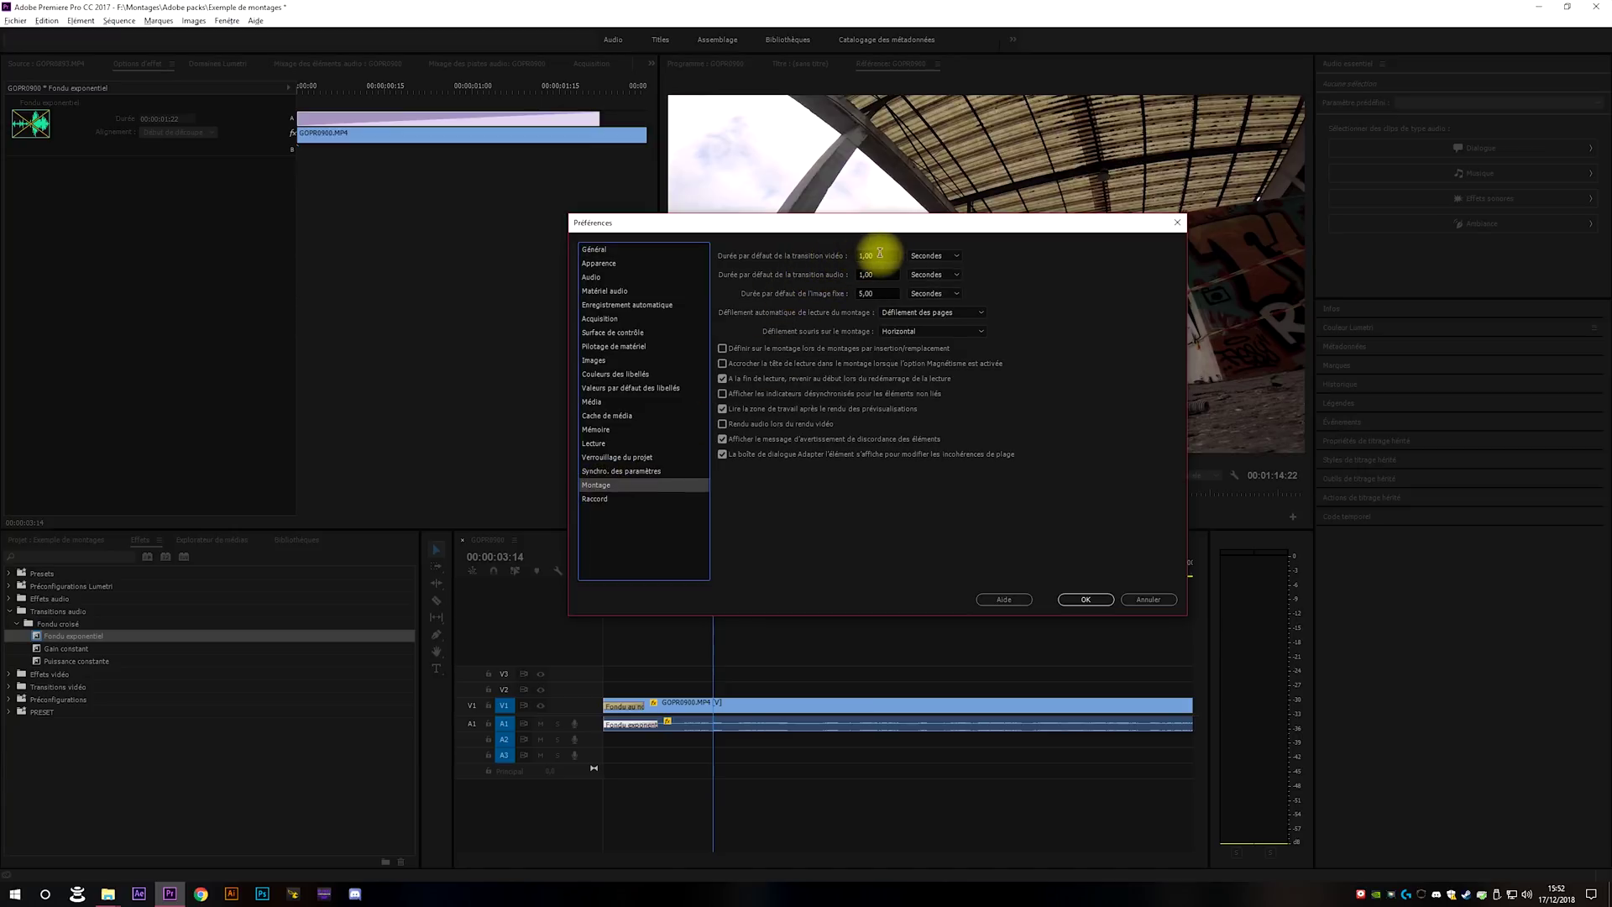
{"action": "left_click", "coordinate": [930, 255]}
{"action": "left_click", "coordinate": [934, 263]}
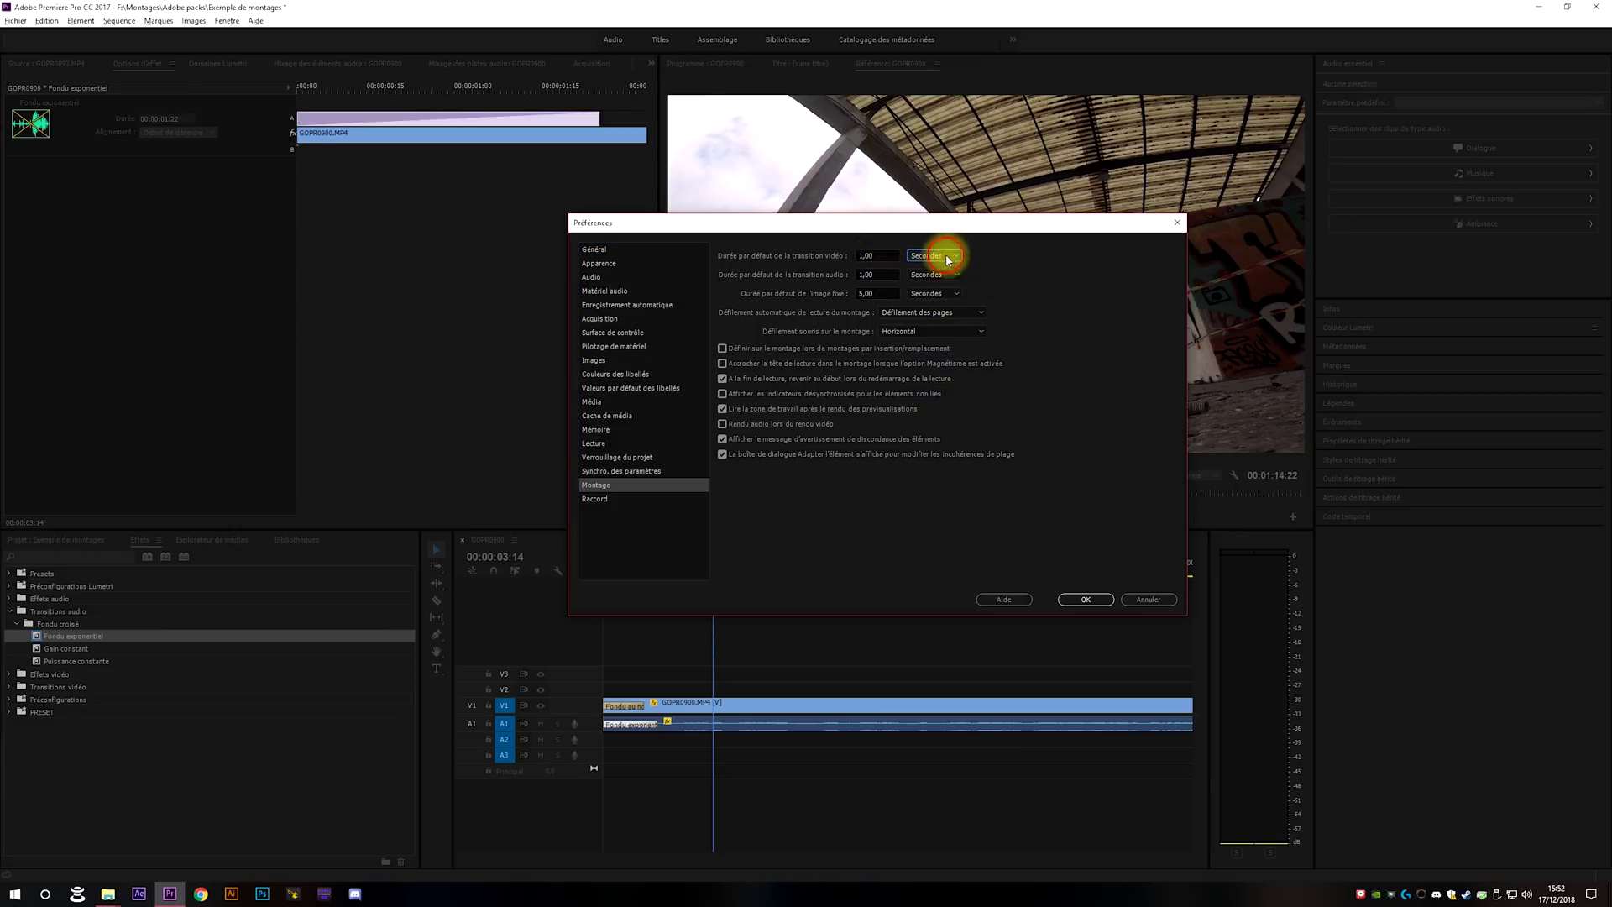
{"action": "left_click", "coordinate": [1113, 599]}
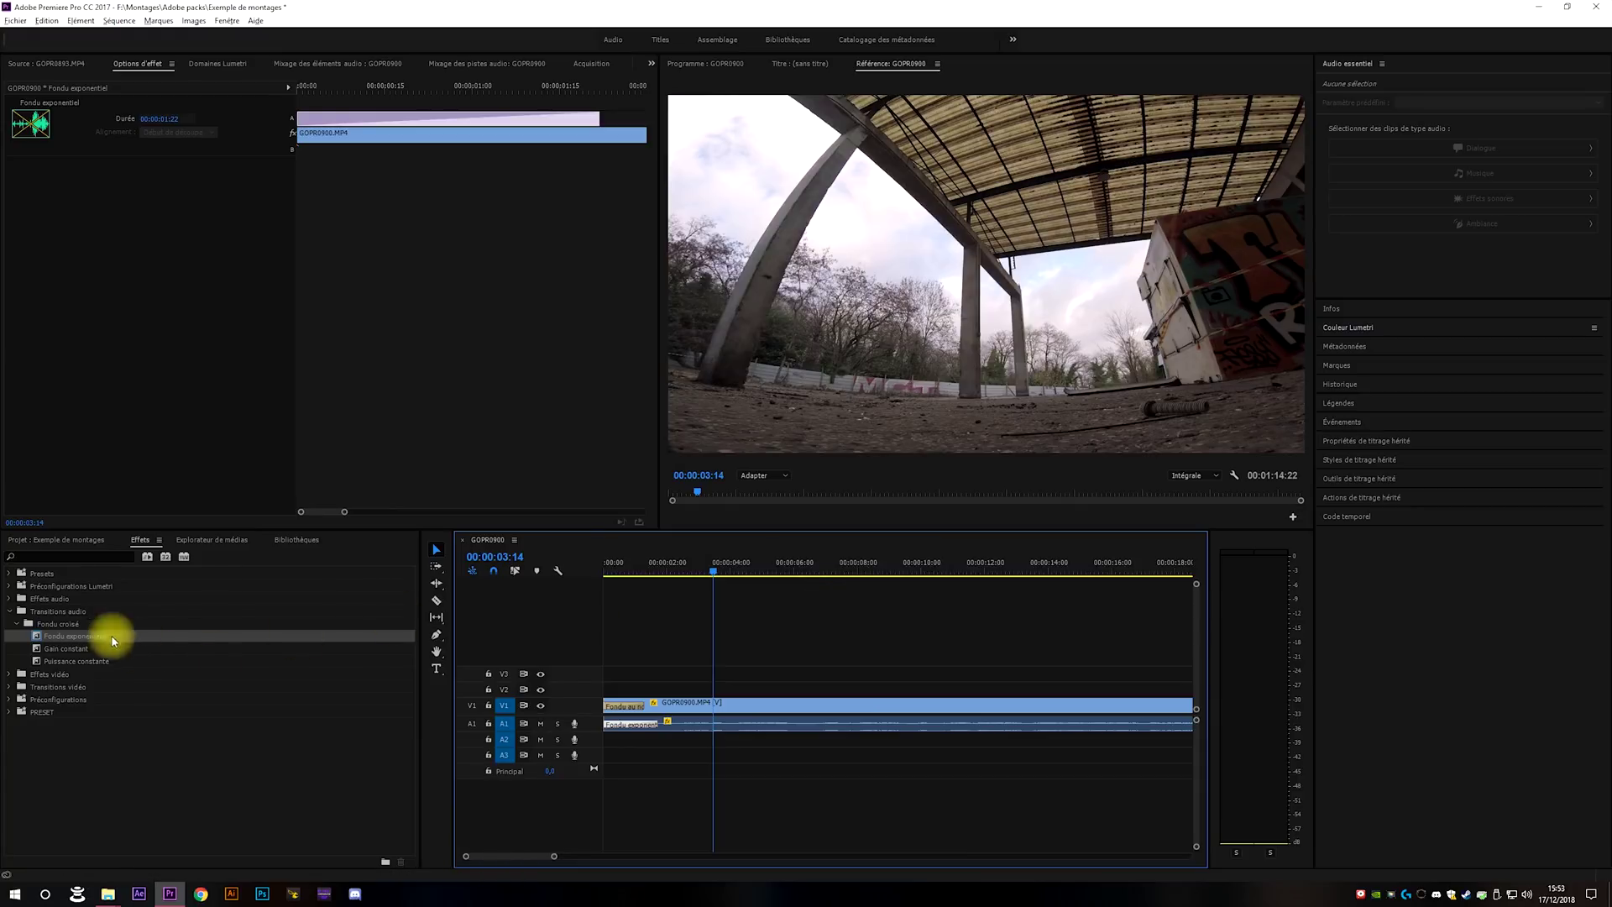
Set Fondu exponentiel as the default audio transition.
{"action": "right_click", "coordinate": [76, 640]}
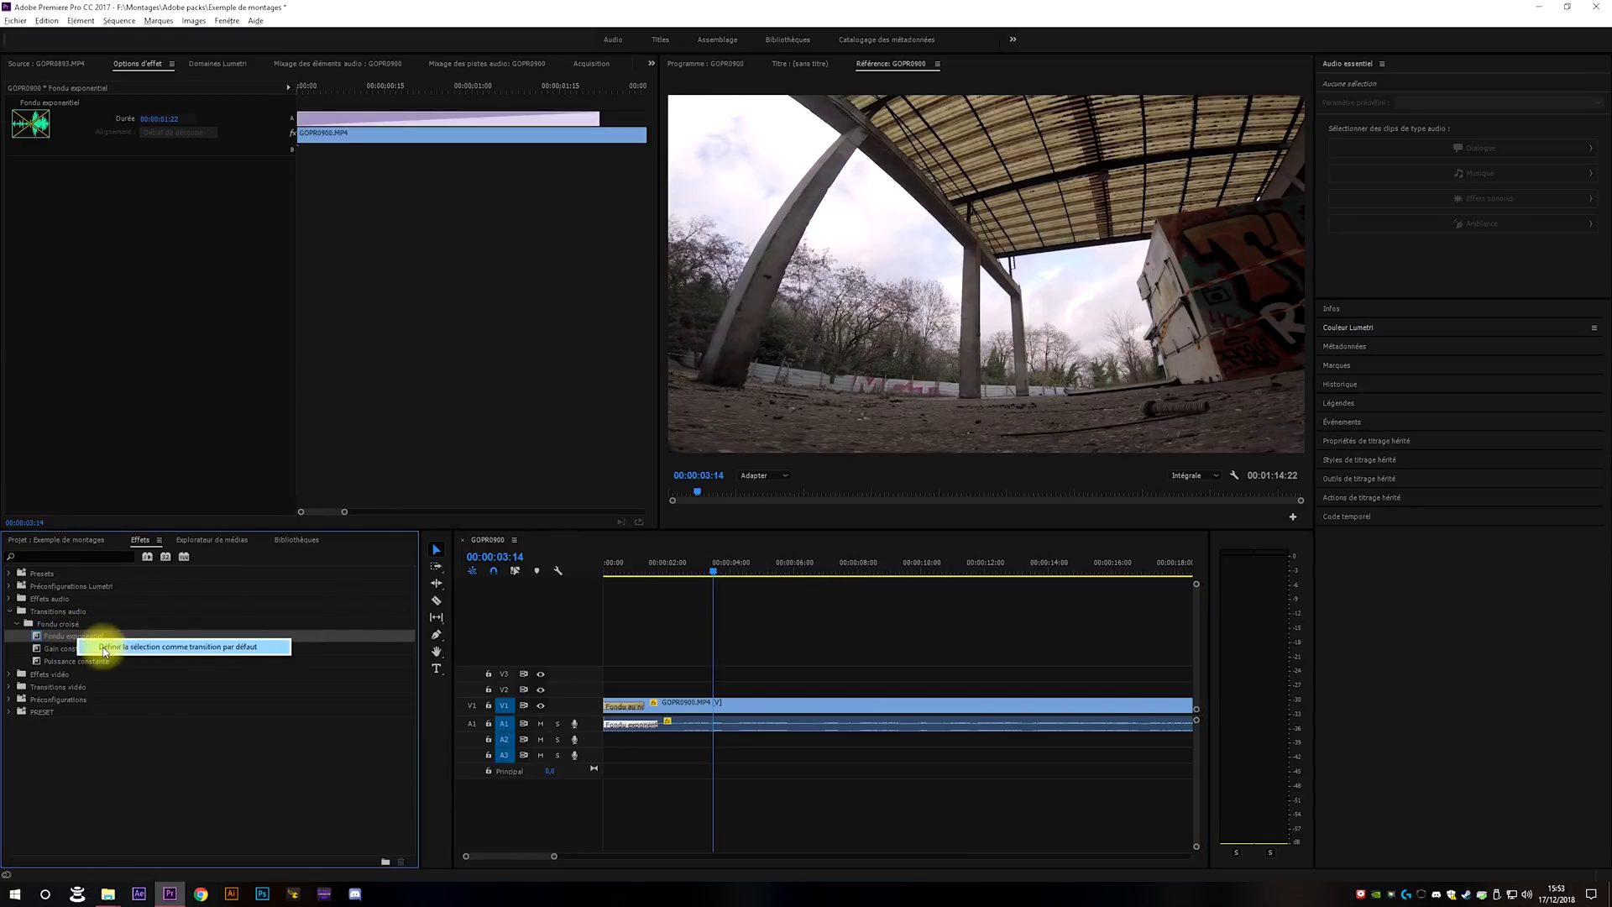
{"action": "left_click", "coordinate": [105, 647]}
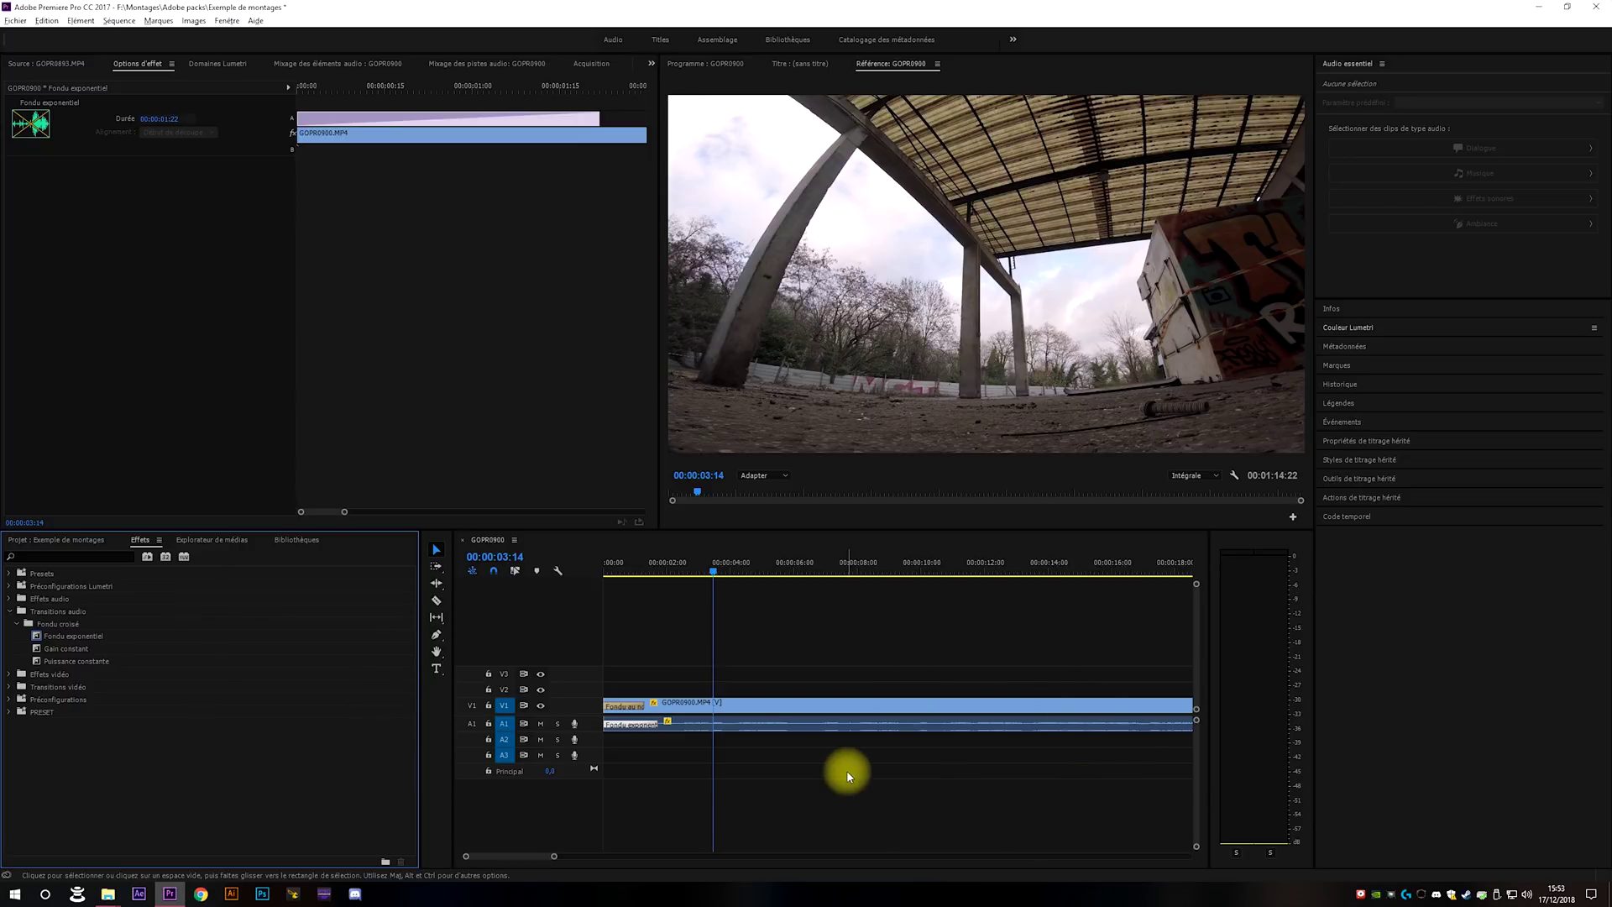
Apply the default video transition, Fondu enchaîné, at the cut between the first and second clips and select it.
{"action": "scroll", "coordinate": [652, 755], "scroll_direction": "down", "scroll_amount": 5}
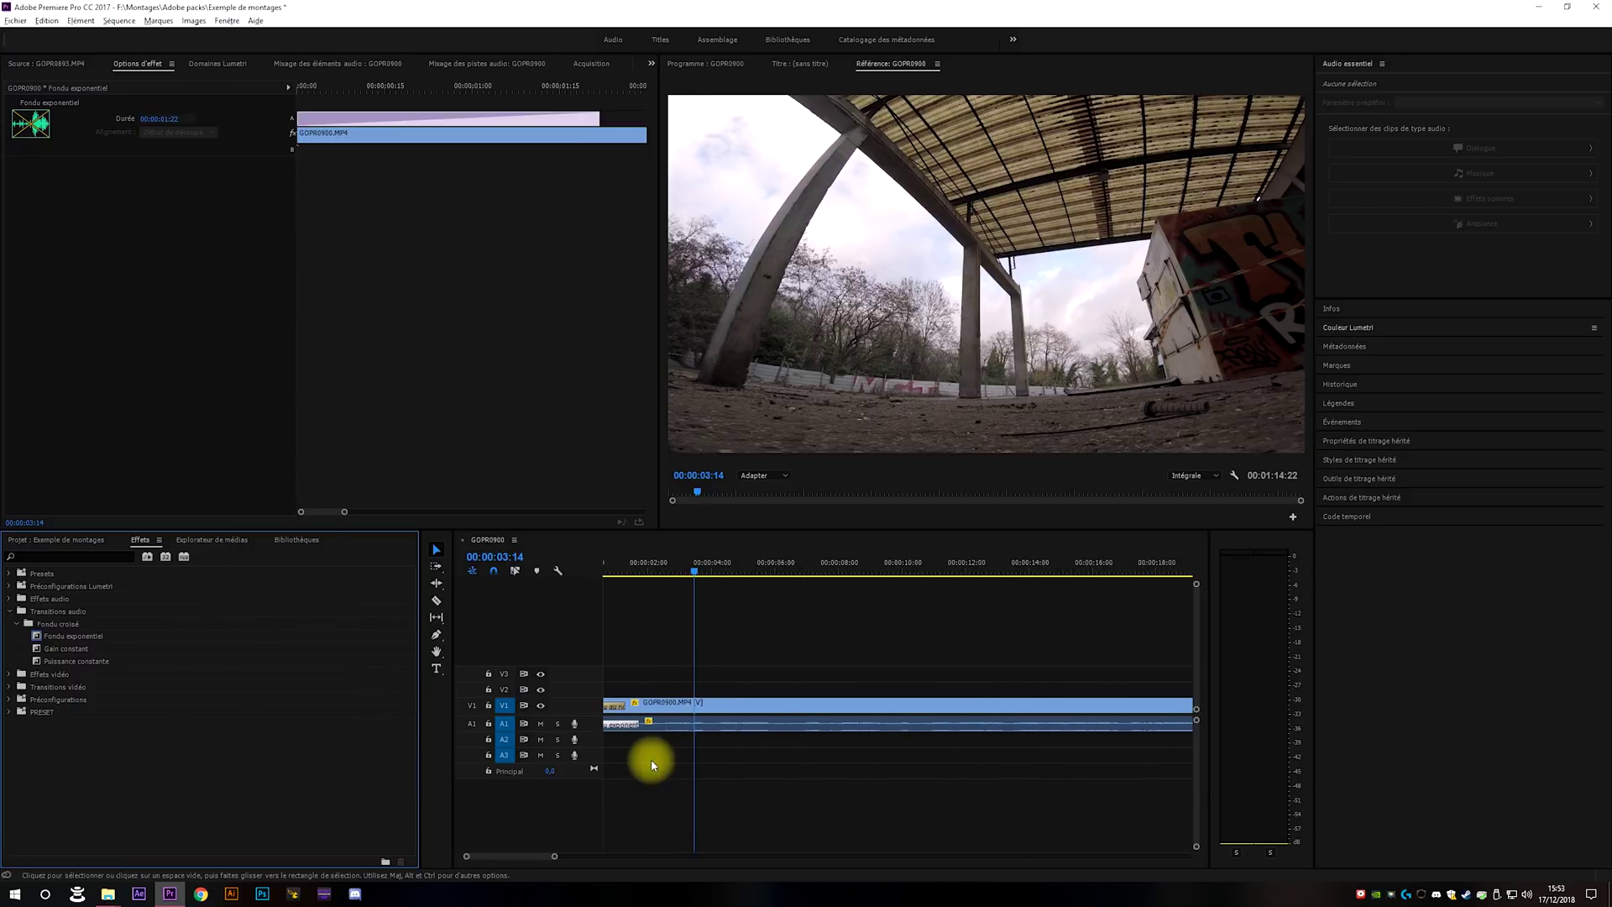
{"action": "scroll", "coordinate": [690, 754], "scroll_direction": "down", "scroll_amount": 4}
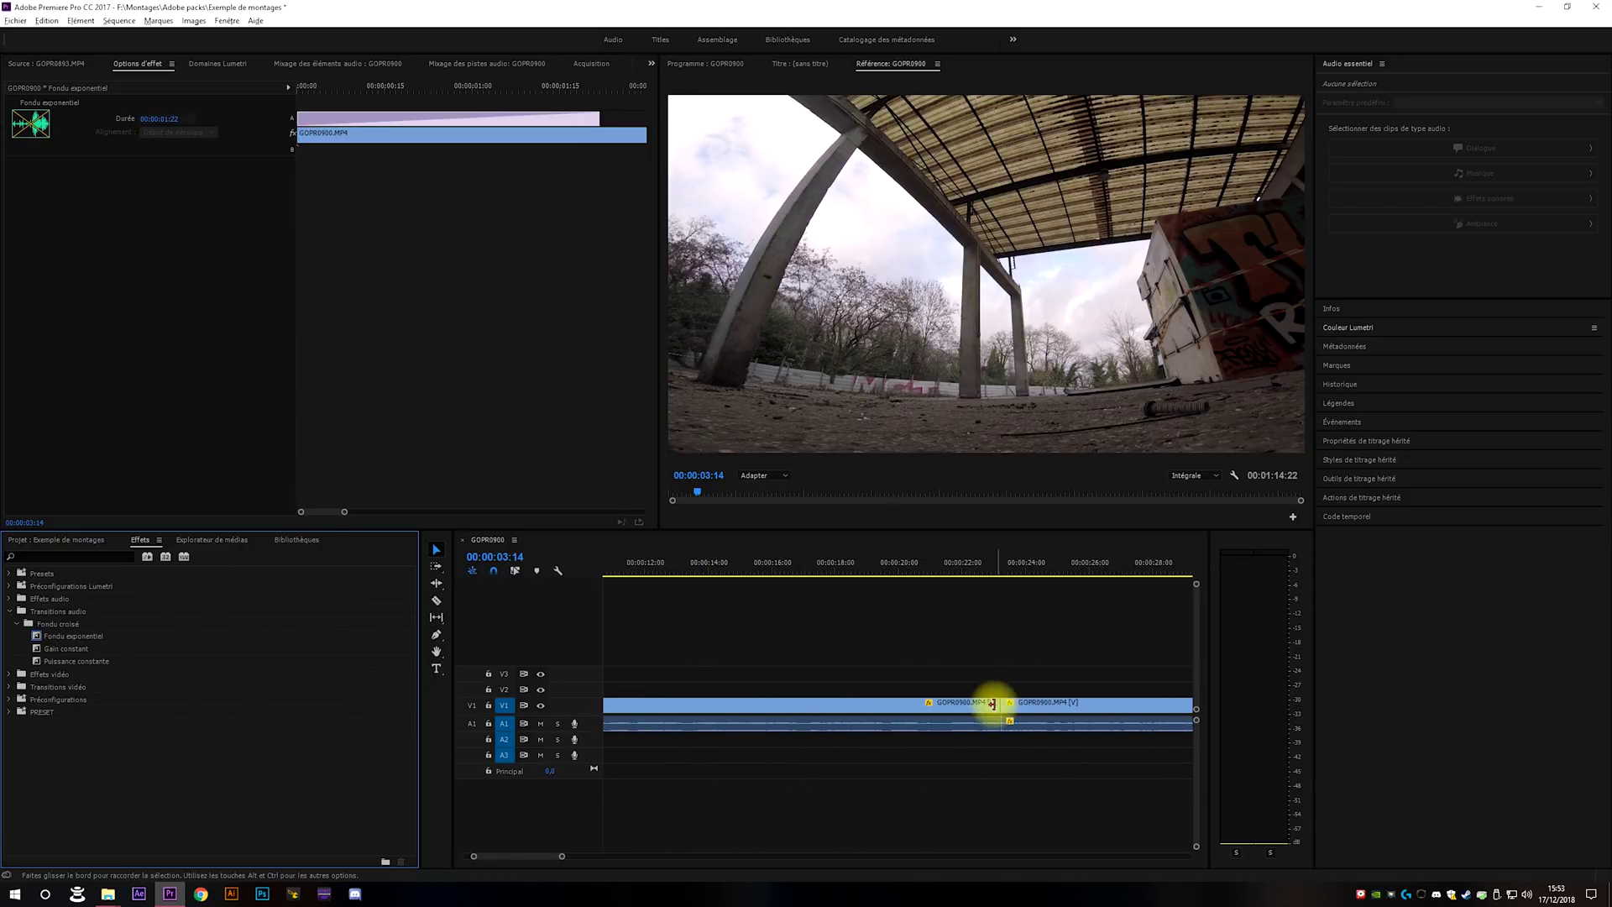
{"action": "right_click", "coordinate": [1005, 703]}
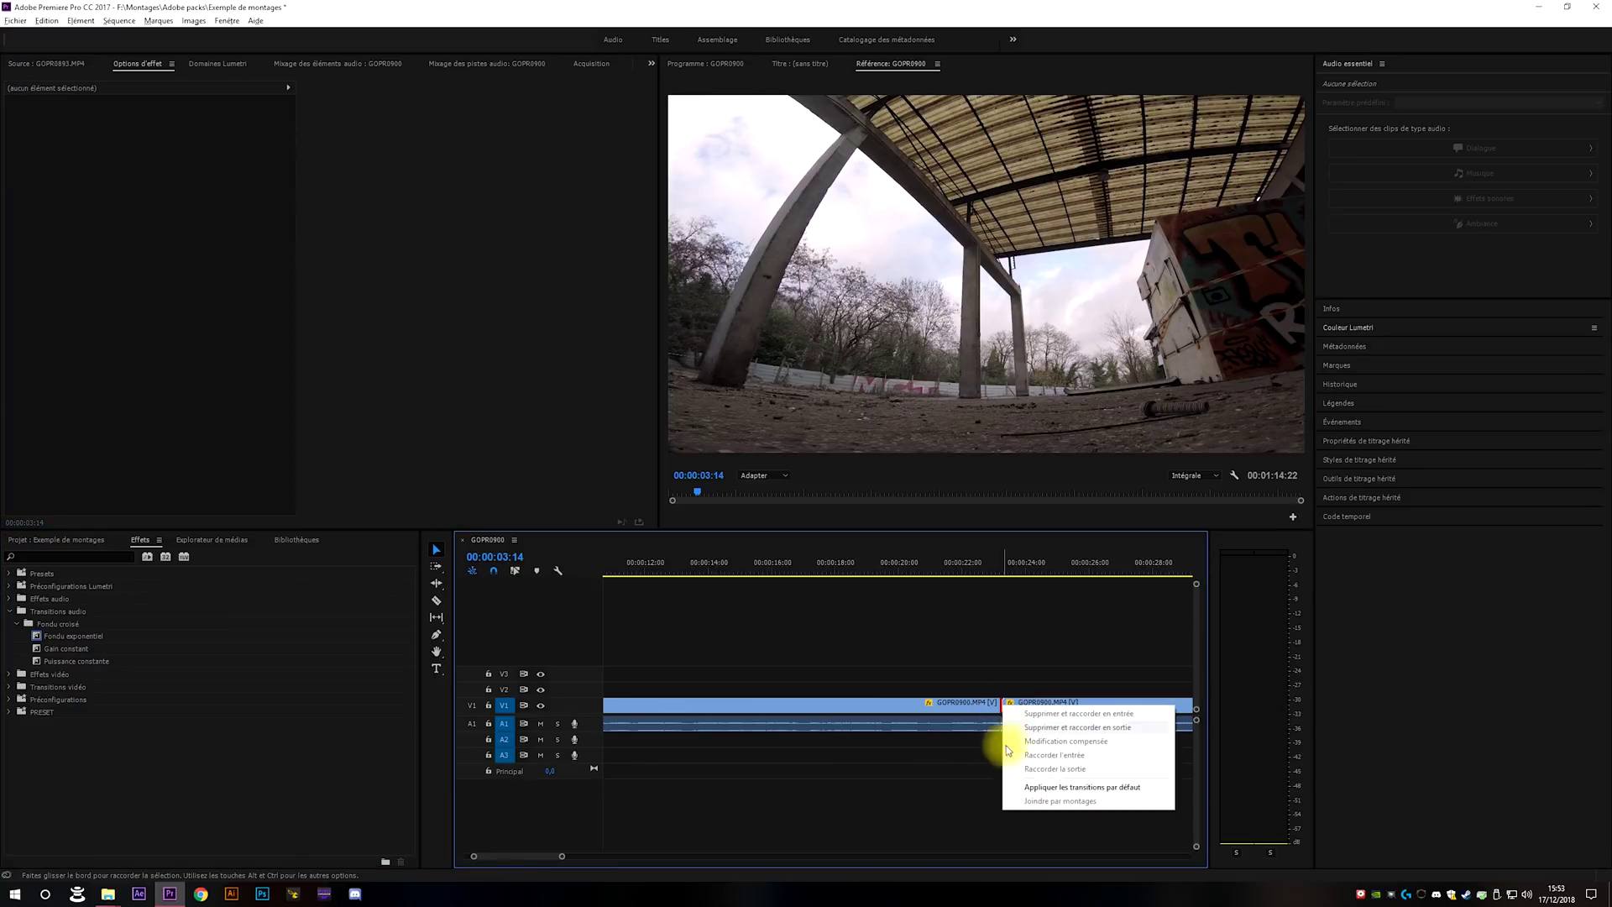
{"action": "left_click", "coordinate": [1048, 788]}
{"action": "left_click", "coordinate": [1010, 704]}
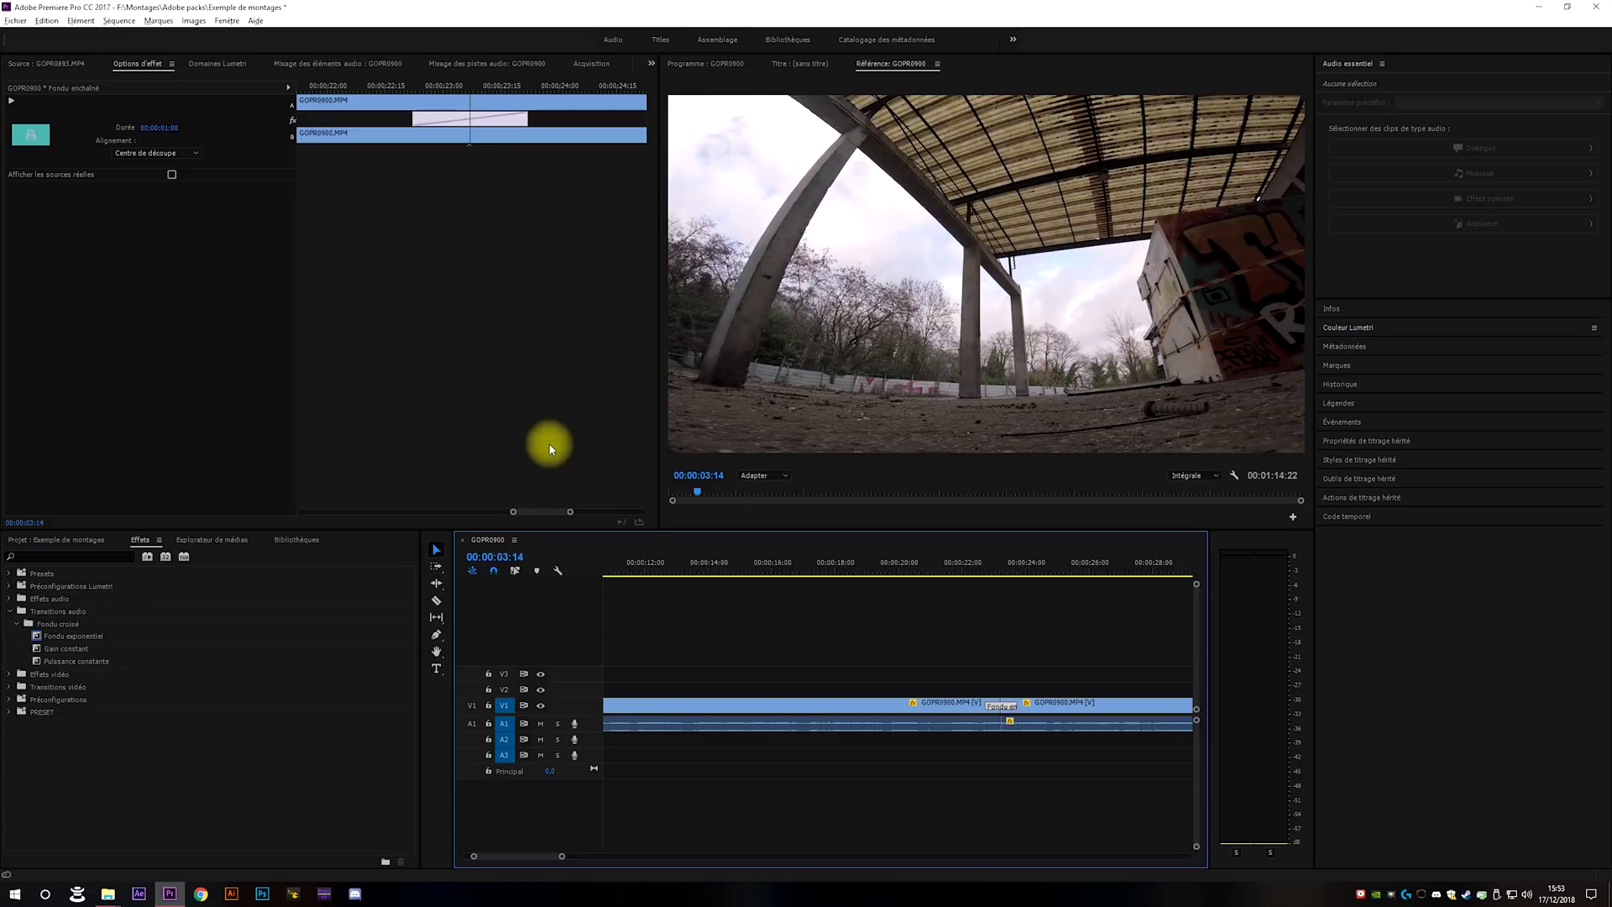
Play the sequence several times from just before the first cut to check the Fondu enchaîné.
{"action": "left_click", "coordinate": [976, 563]}
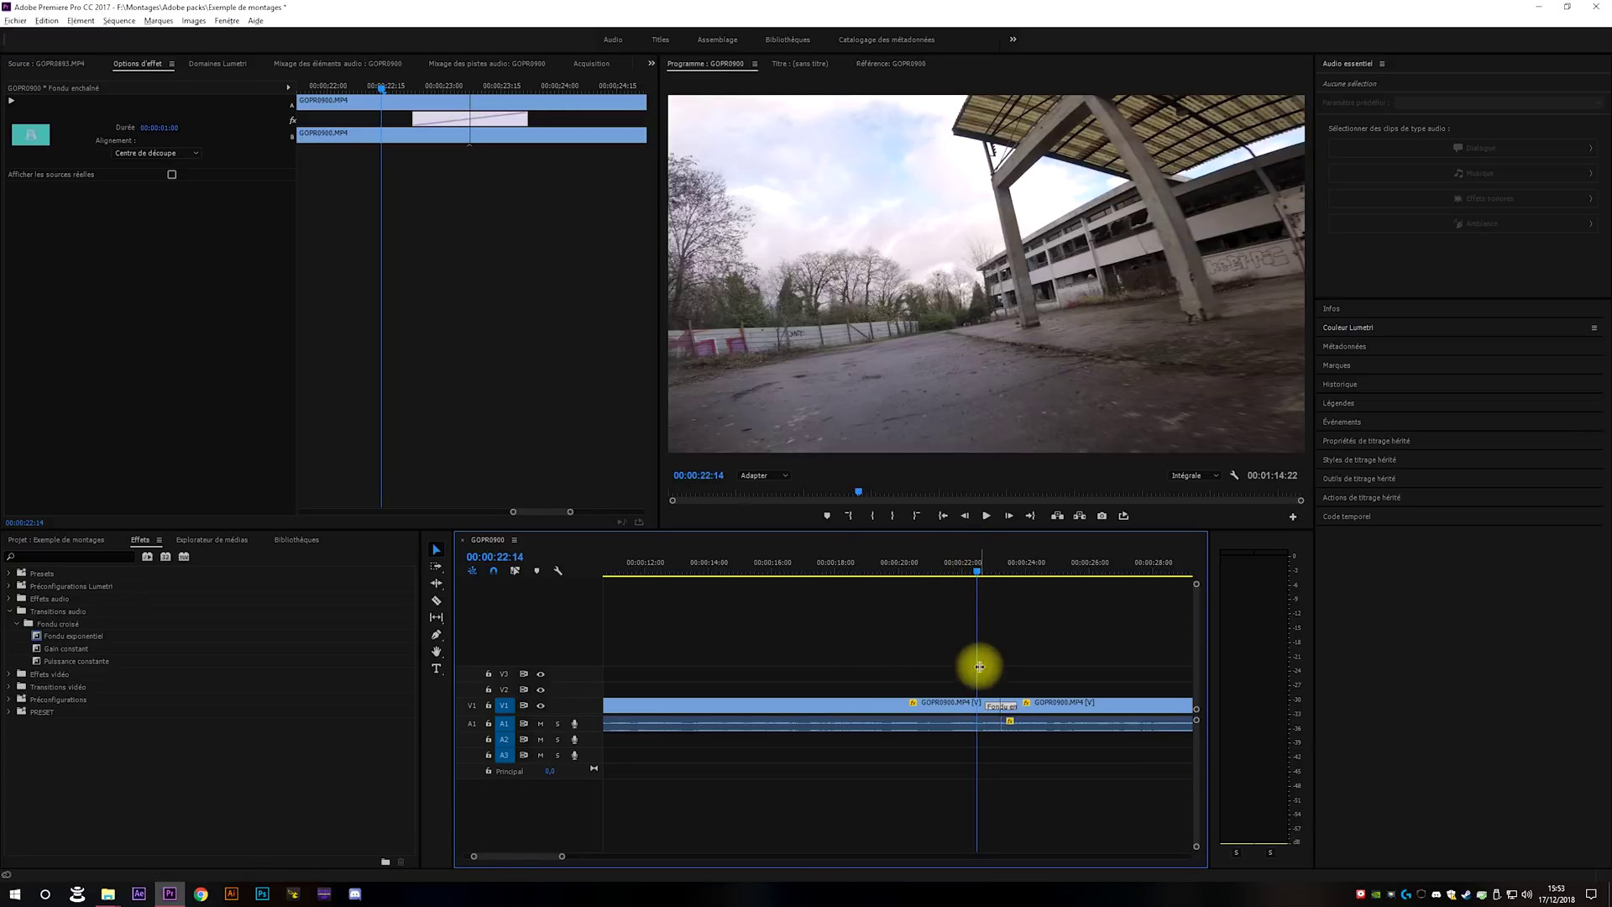
{"action": "key", "text": "space"}
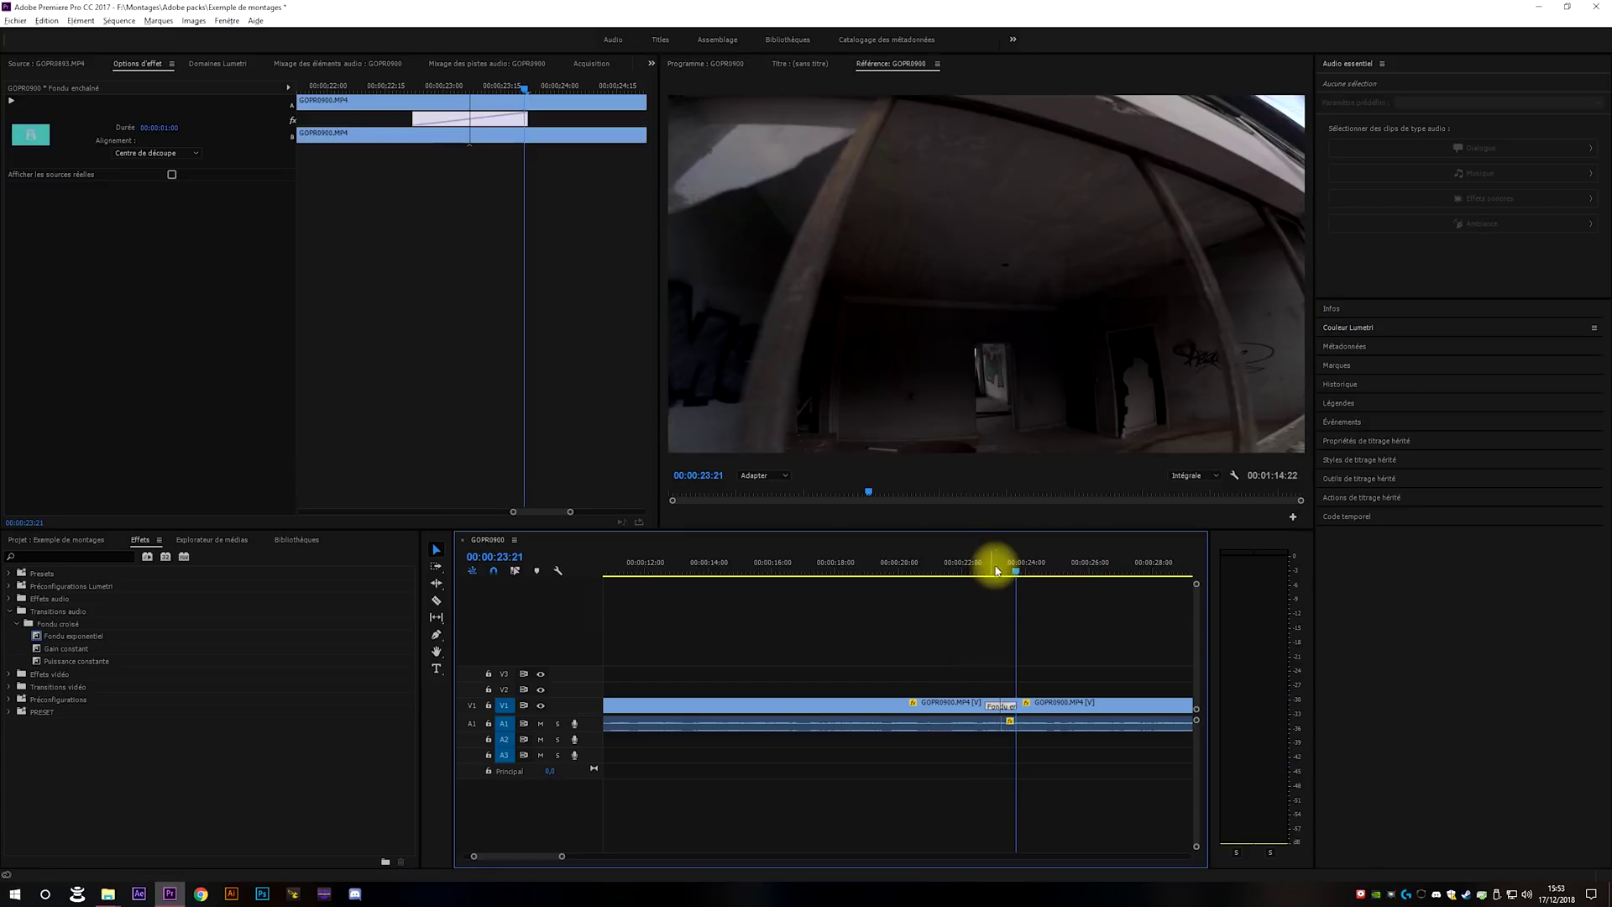
{"action": "left_click_drag", "start_coordinate": [993, 565], "coordinate": [983, 576]}
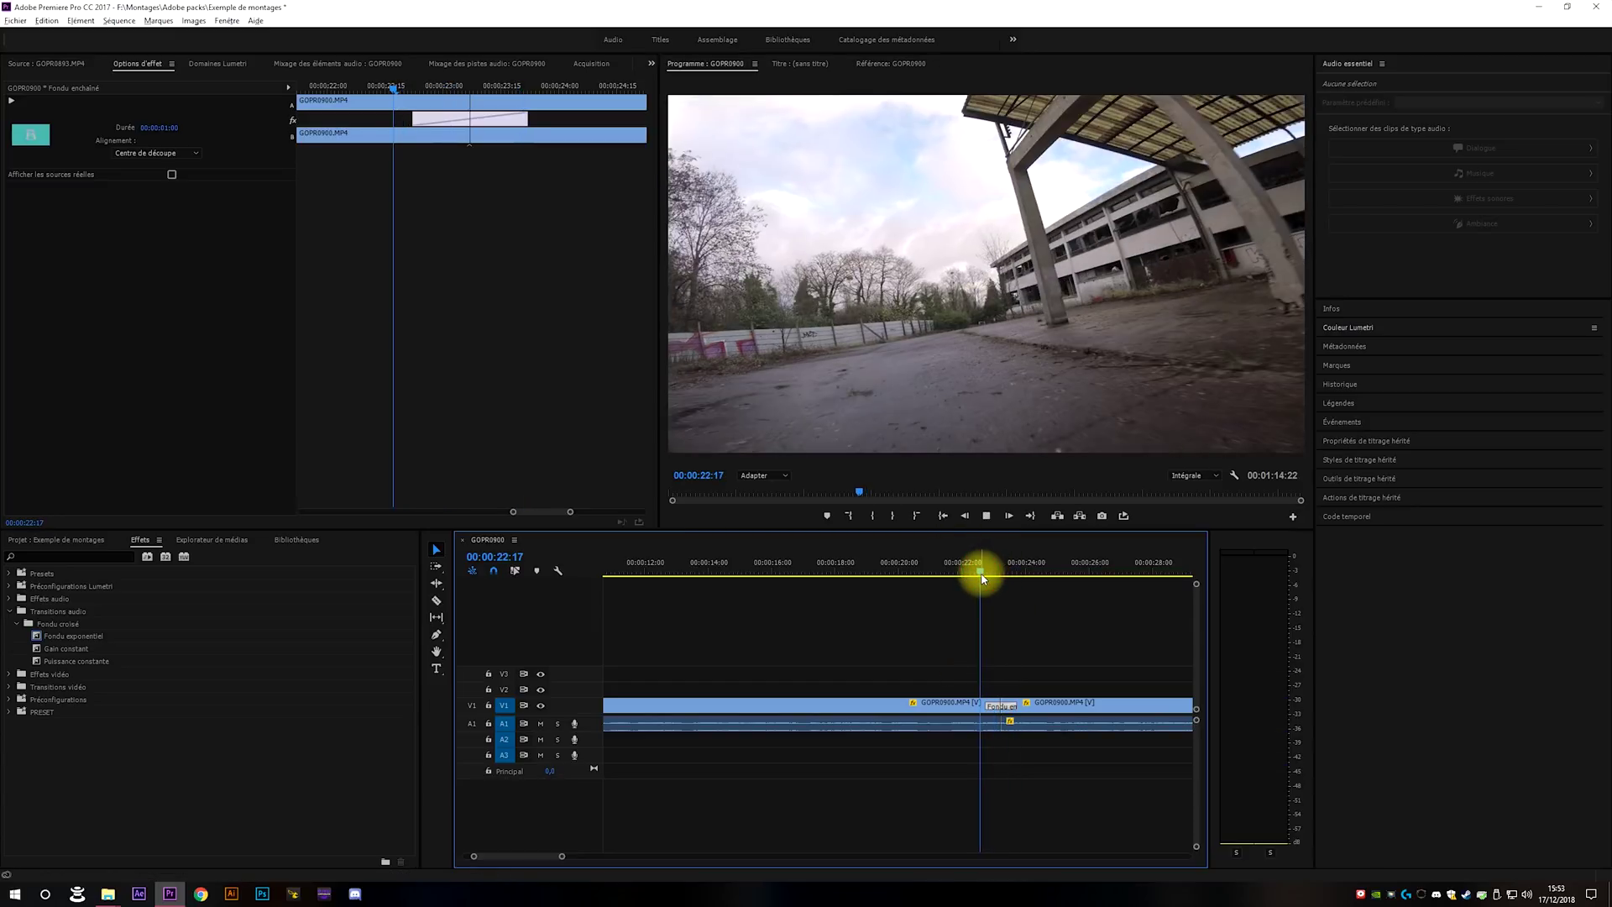
{"action": "key", "text": "space"}
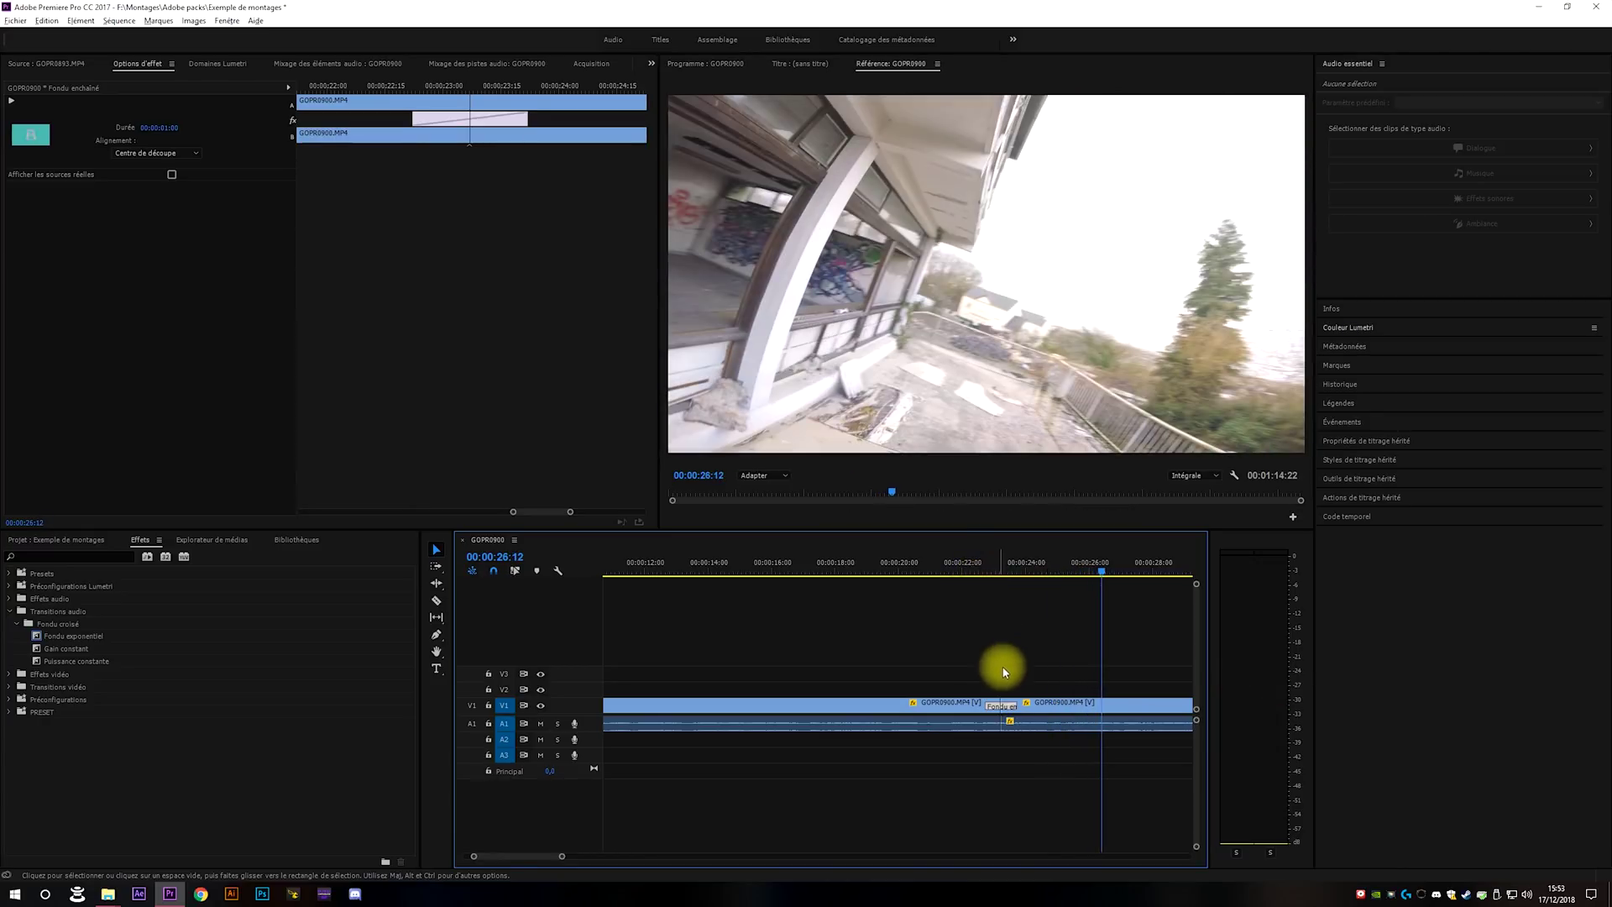
{"action": "left_click", "coordinate": [981, 573]}
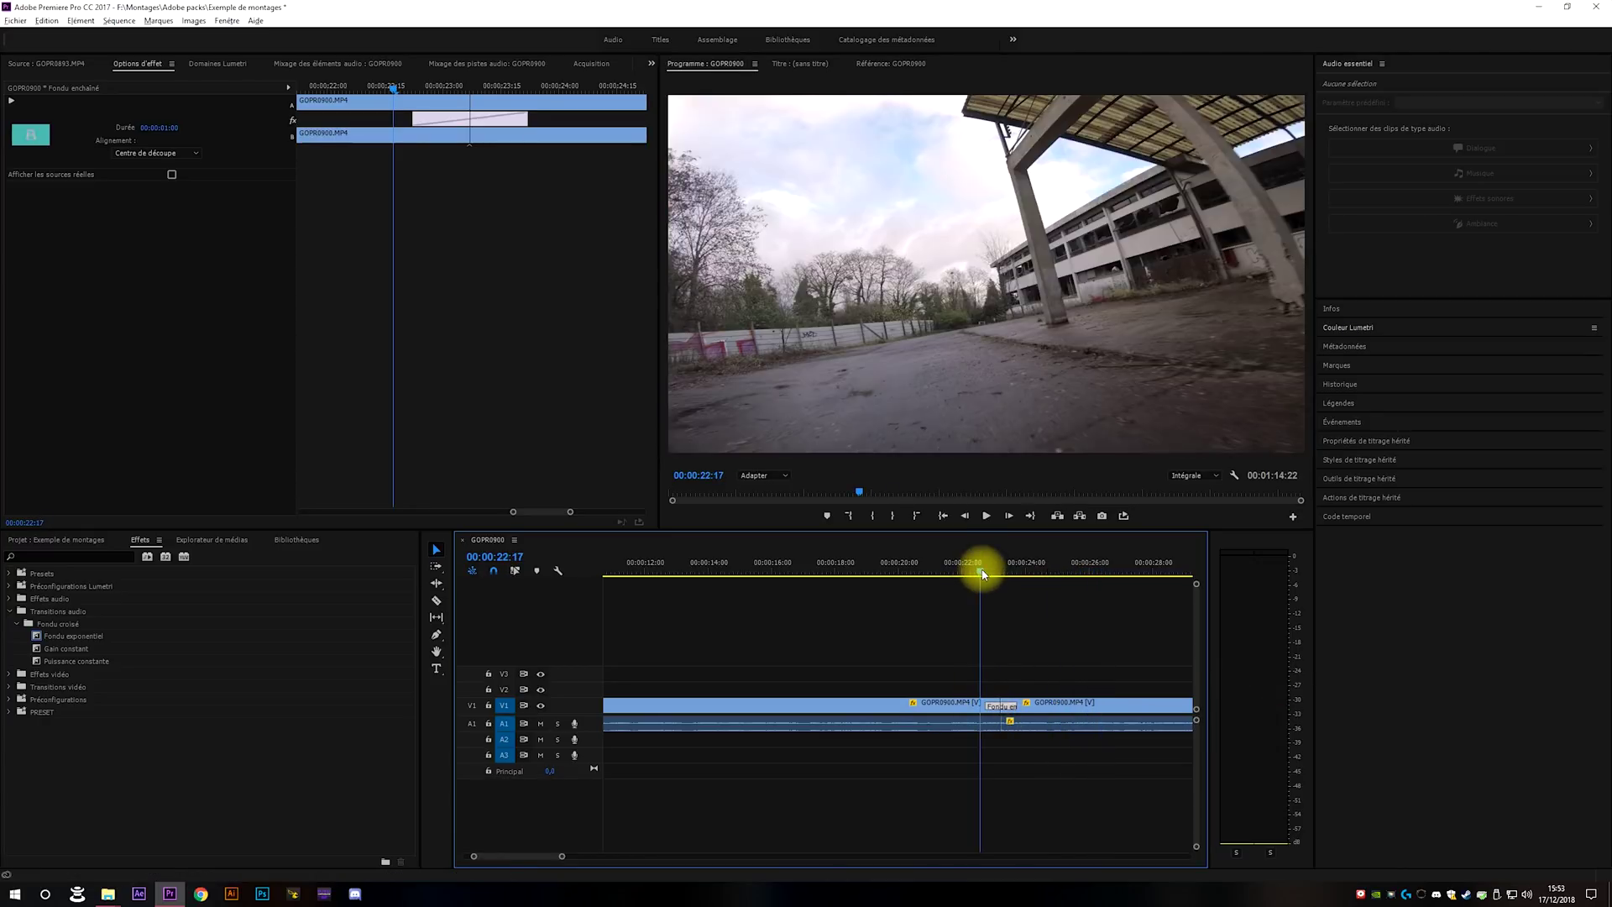
{"action": "key", "text": "space"}
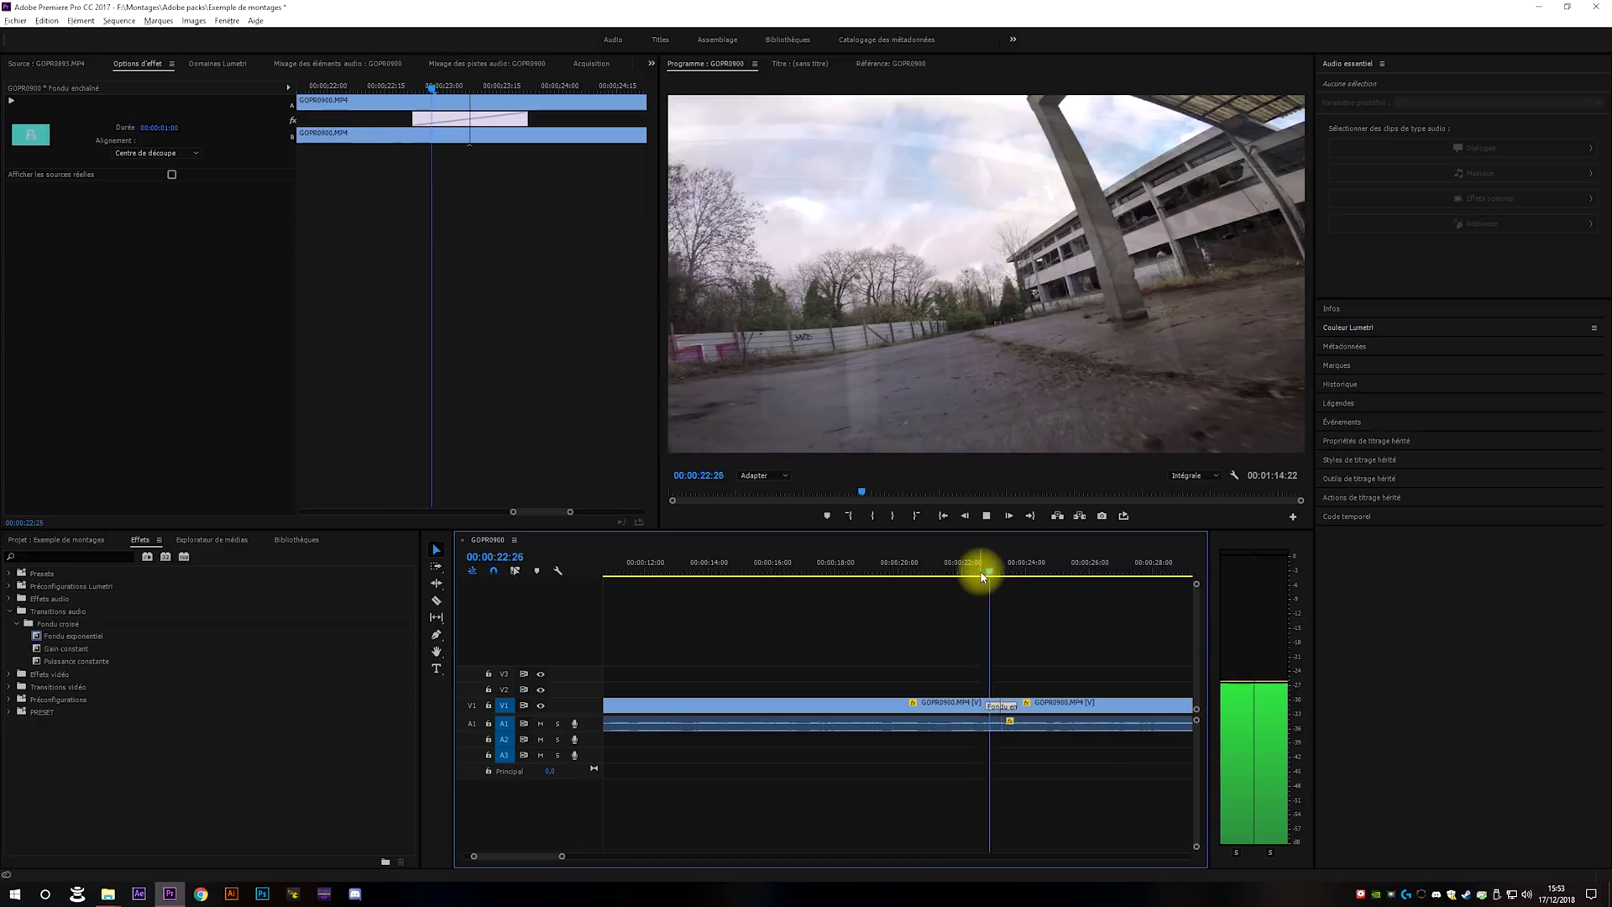
{"action": "key", "text": "space"}
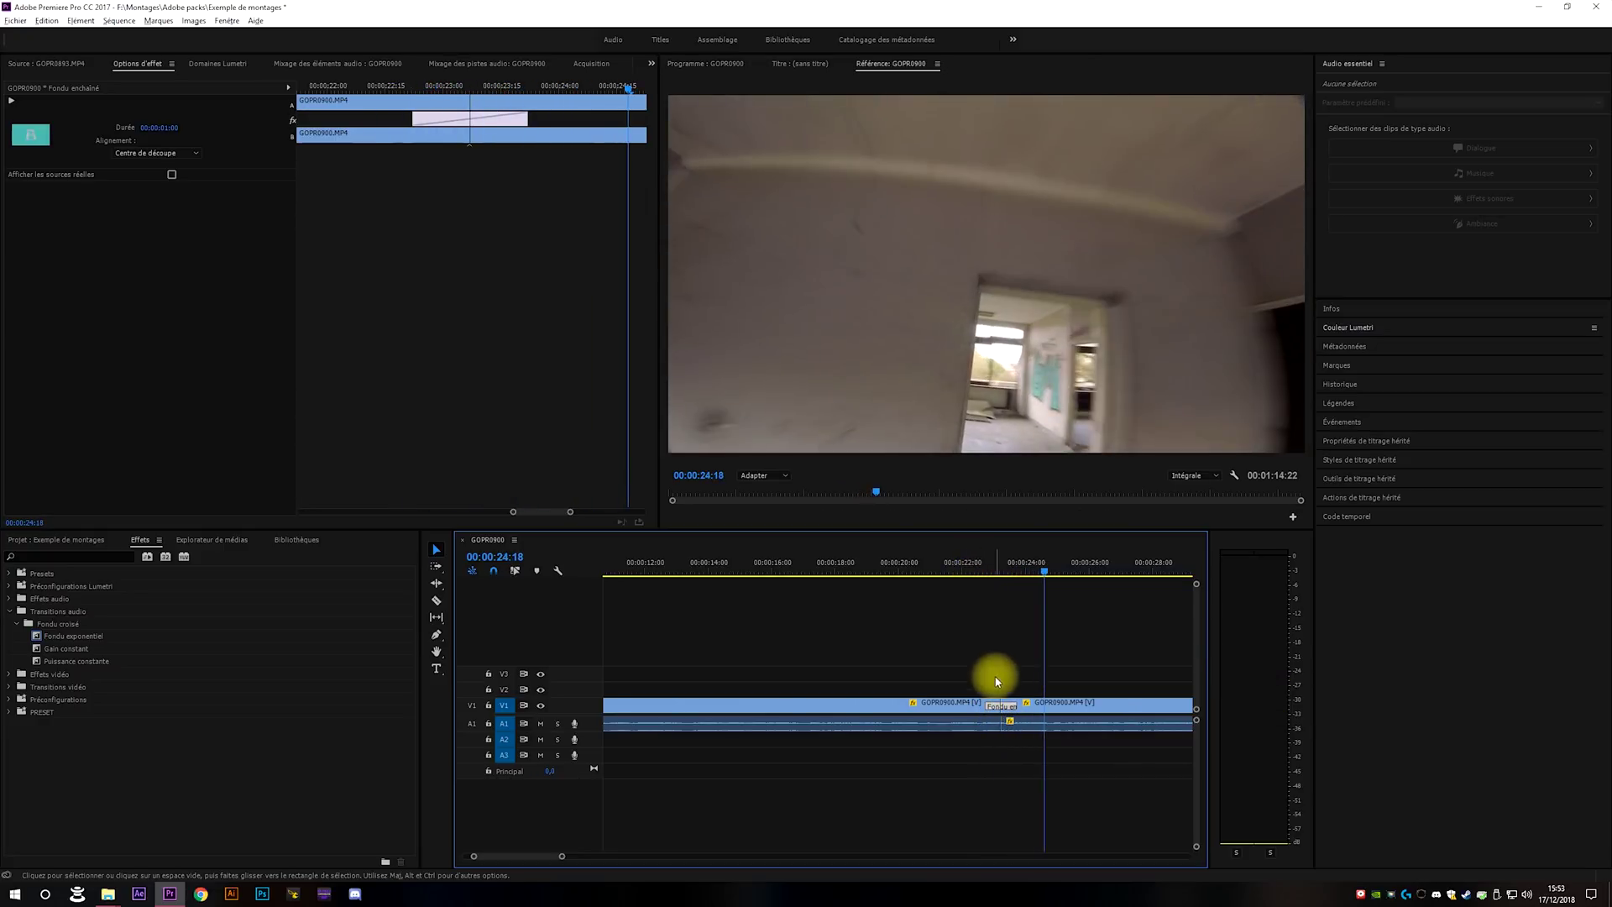
Apply the default video transition at the cuts between the second and third clips and between the third and fourth clips.
{"action": "scroll", "coordinate": [971, 669], "scroll_direction": "down", "scroll_amount": 5}
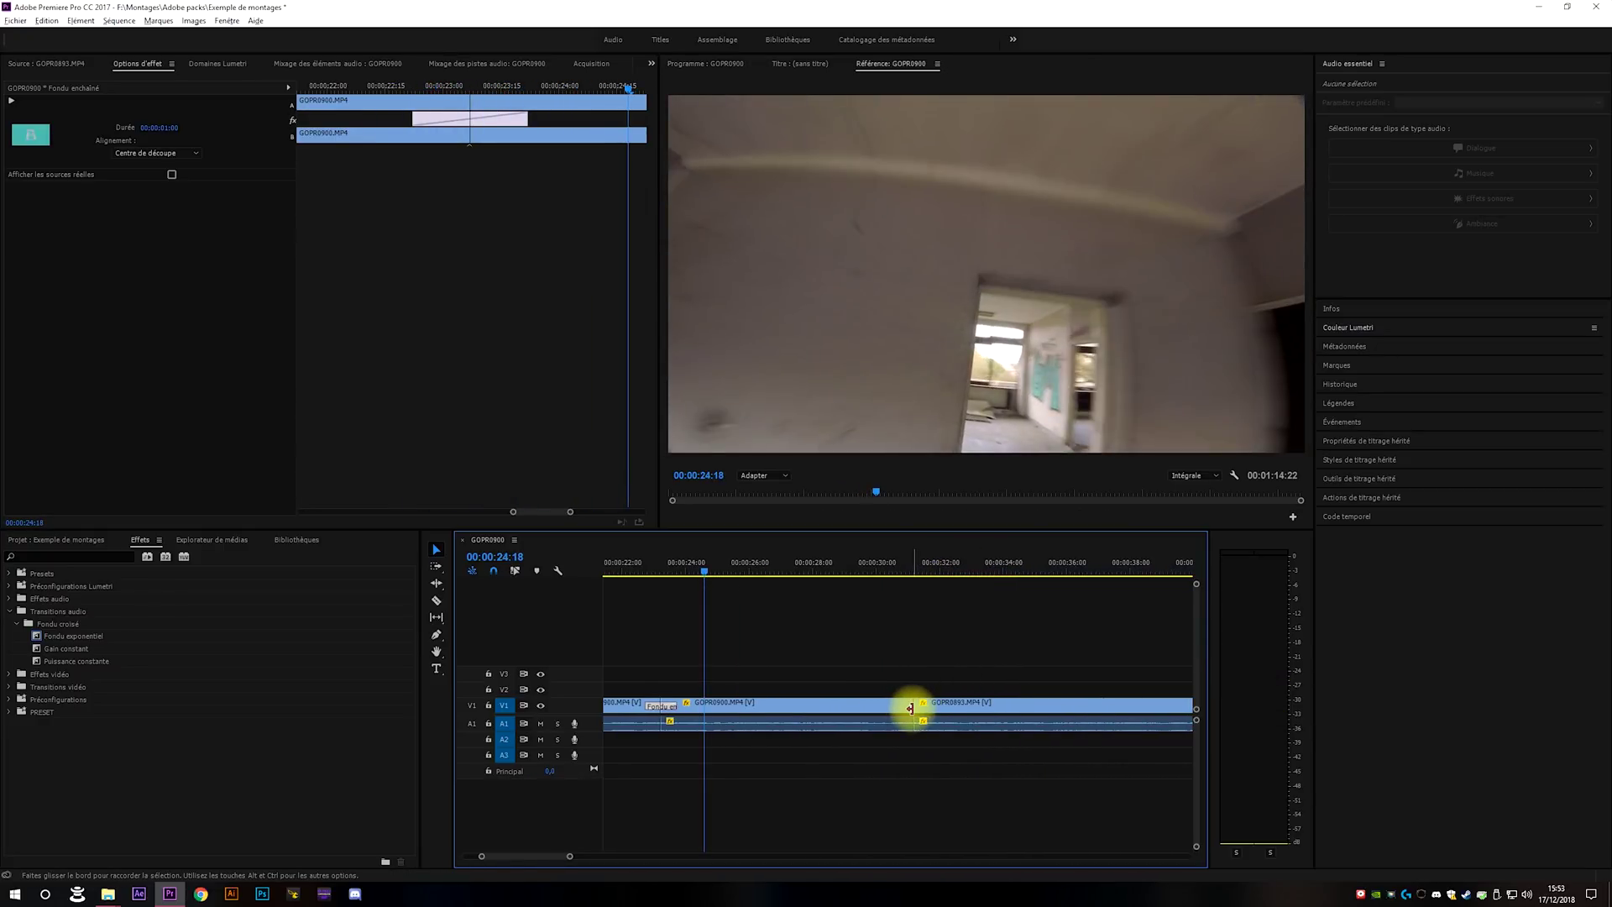
{"action": "right_click", "coordinate": [912, 709]}
{"action": "left_click", "coordinate": [944, 790]}
{"action": "scroll", "coordinate": [975, 667], "scroll_direction": "down", "scroll_amount": 8}
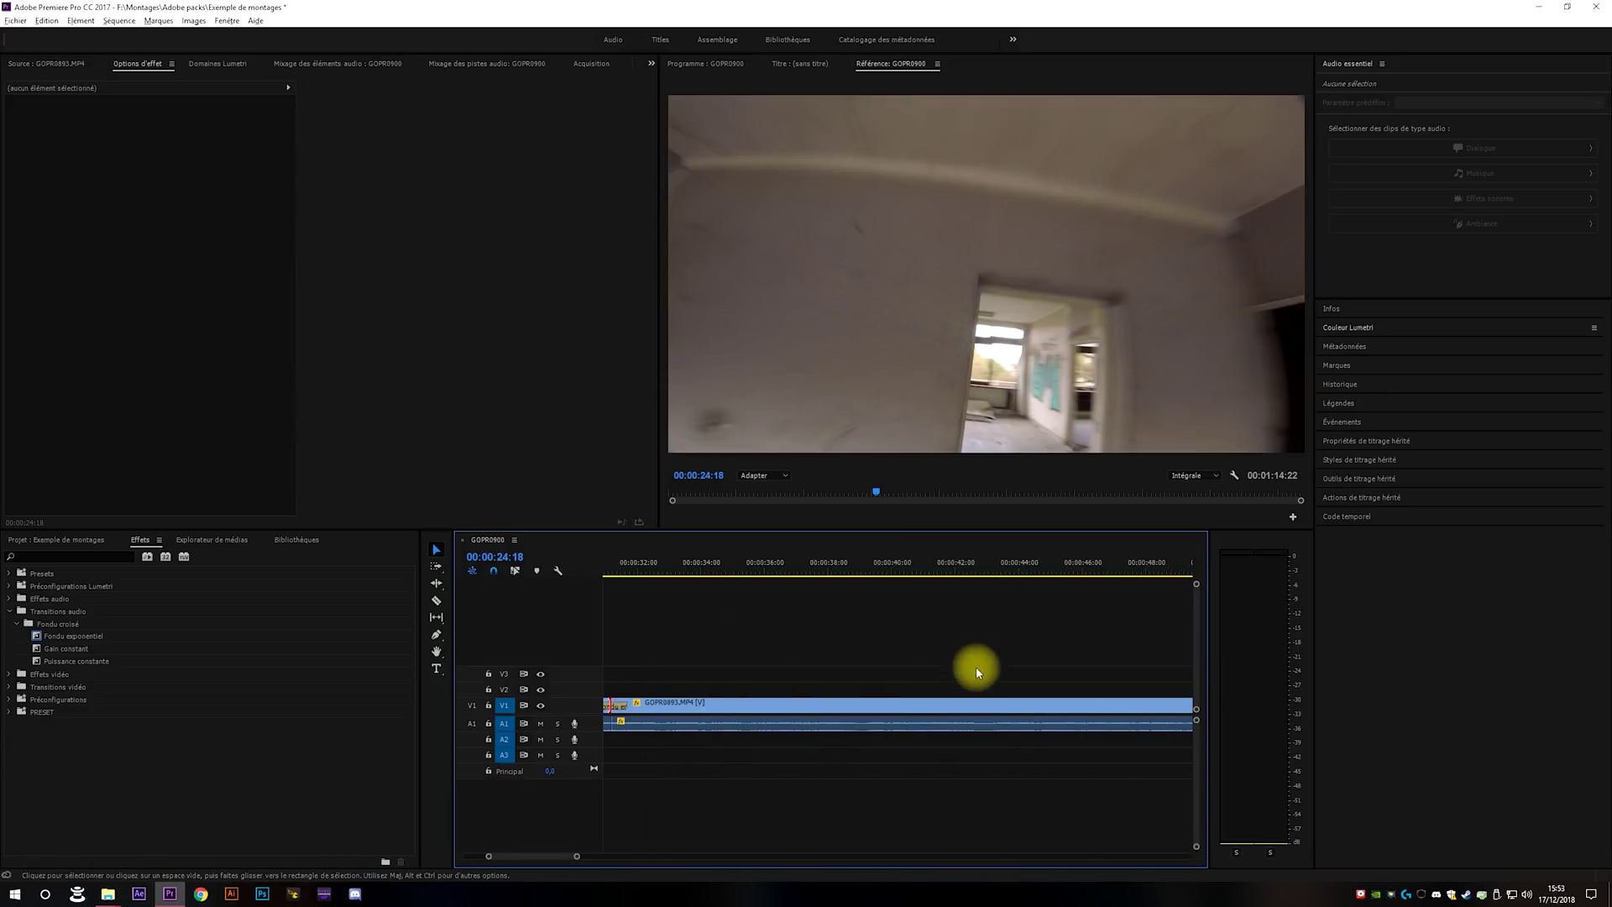
{"action": "scroll", "coordinate": [989, 658], "scroll_direction": "down", "scroll_amount": 3}
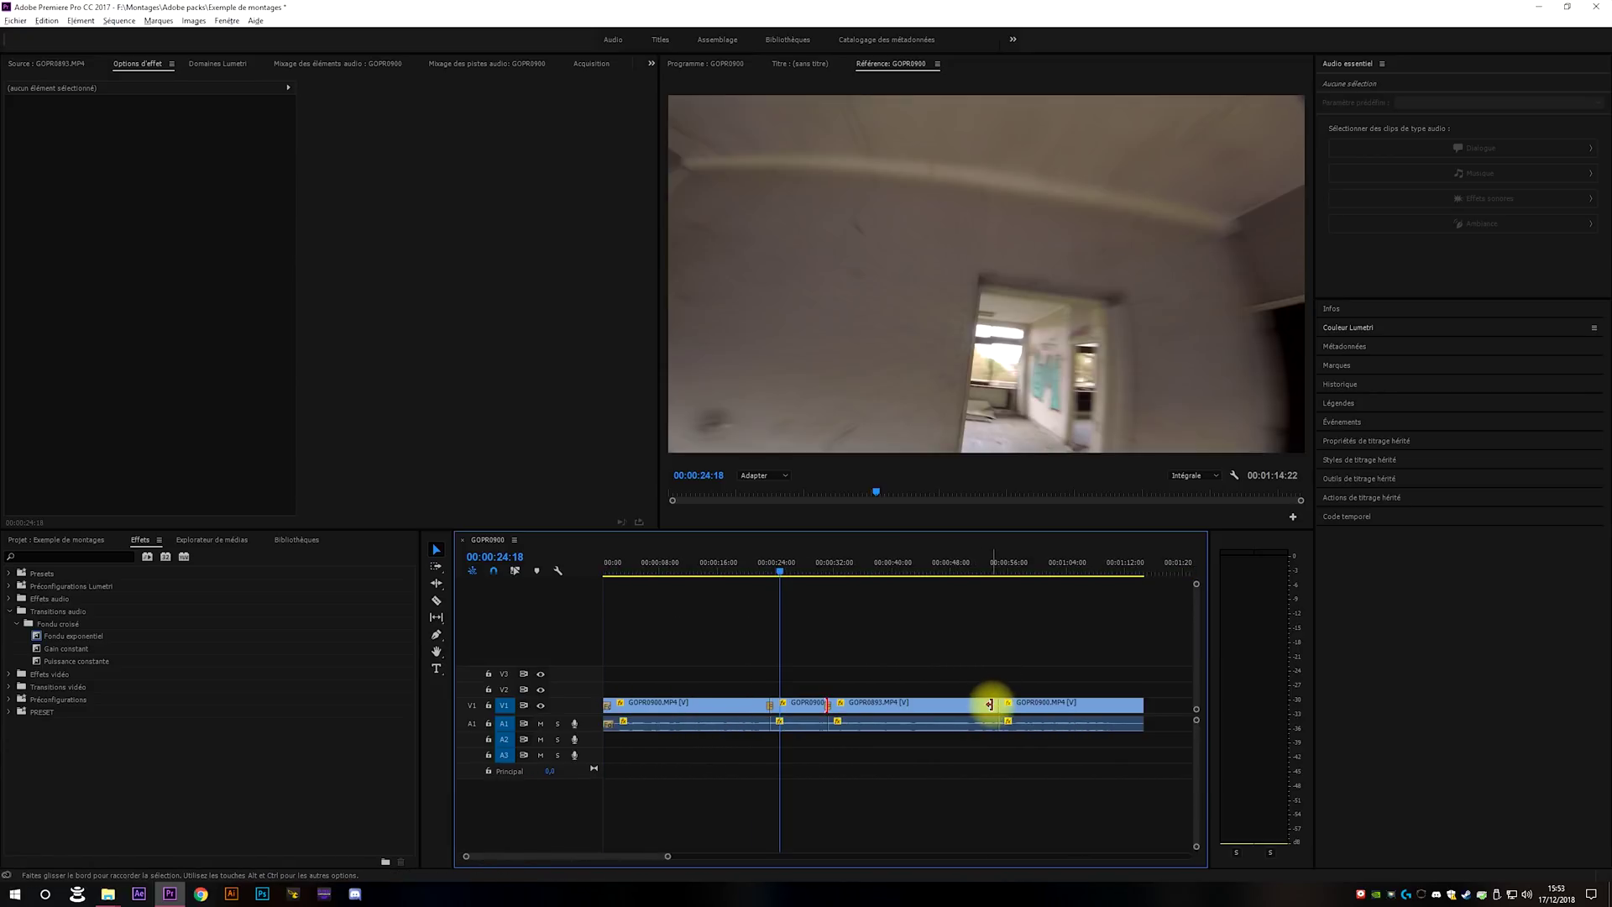
{"action": "right_click", "coordinate": [989, 704]}
{"action": "left_click", "coordinate": [1024, 787]}
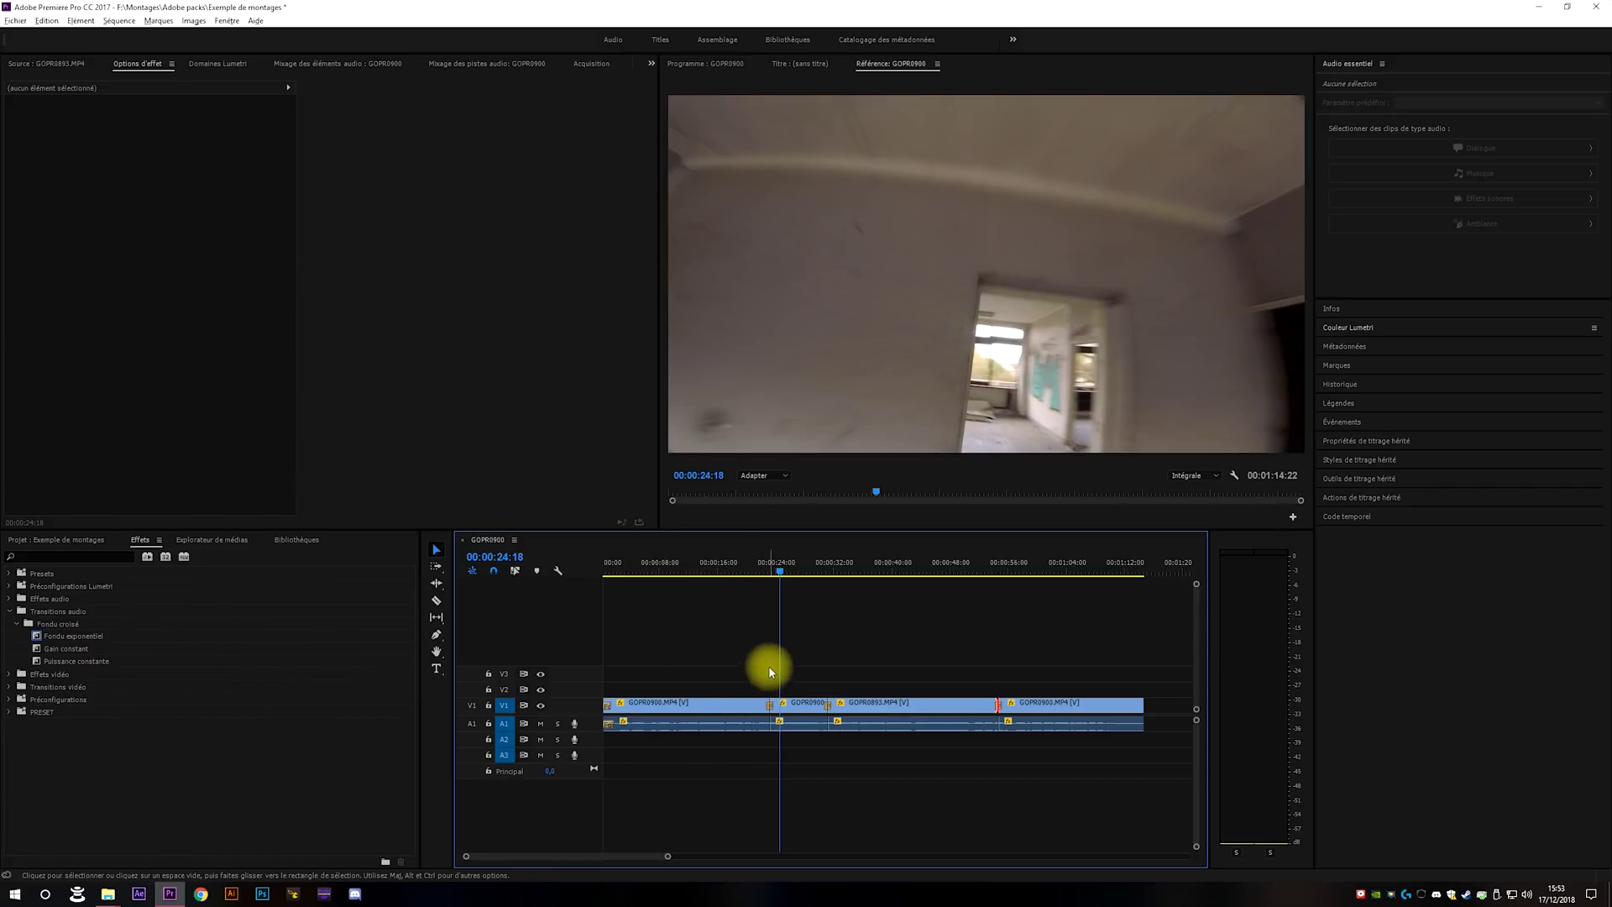
Scrub through the transitions at the first cut and at the cut before the last clip.
{"action": "left_click", "coordinate": [766, 572]}
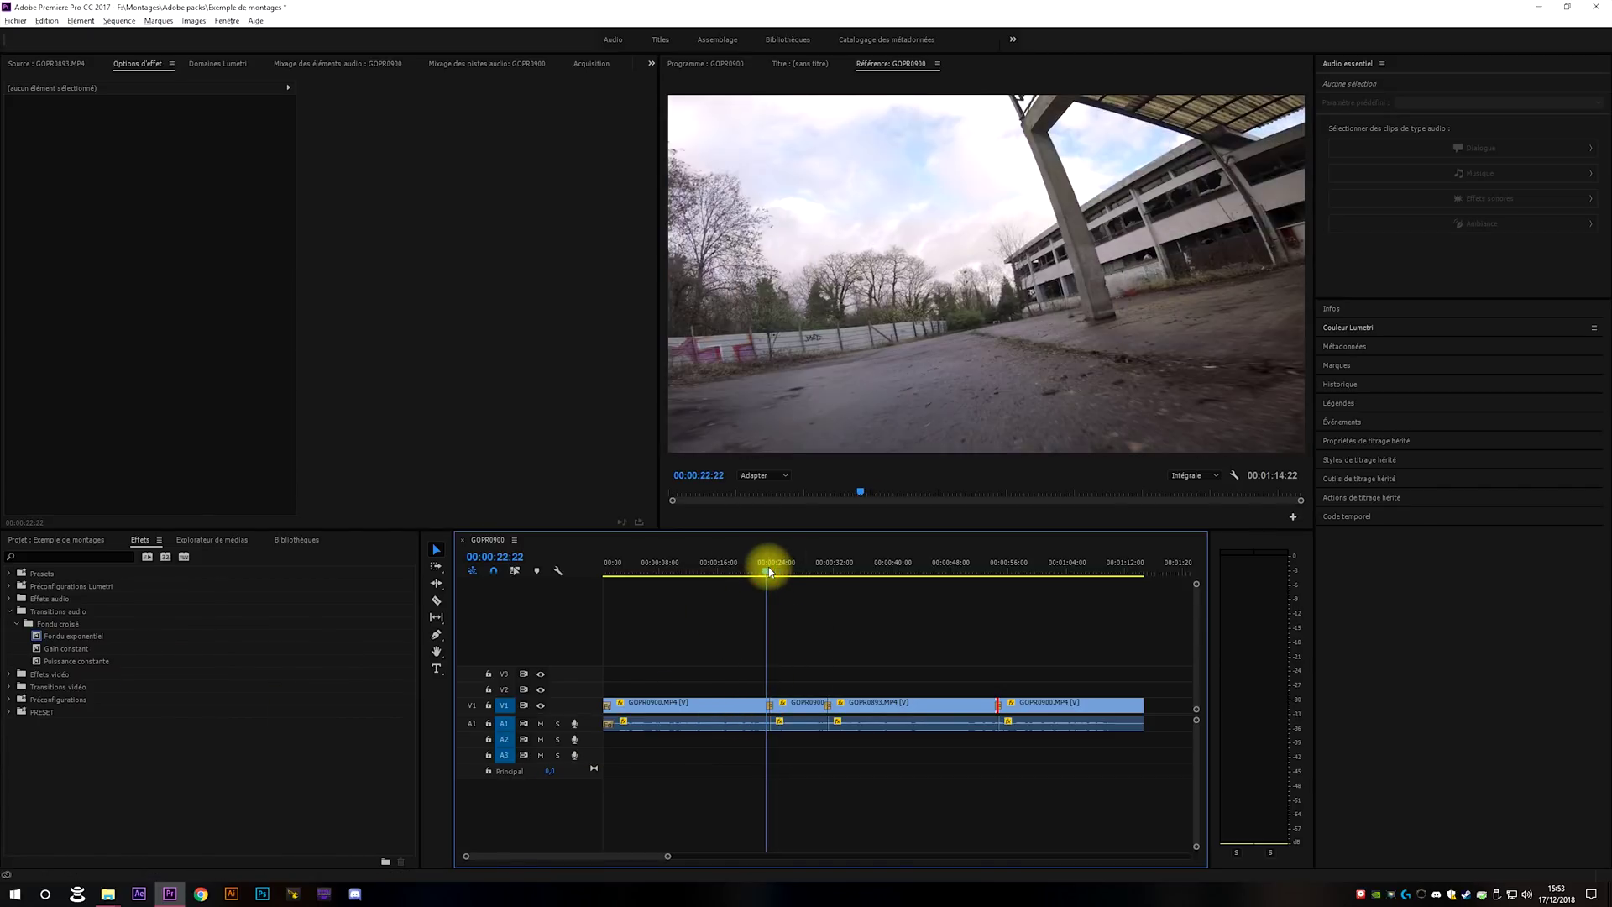
{"action": "left_click_drag", "start_coordinate": [769, 571], "coordinate": [769, 572]}
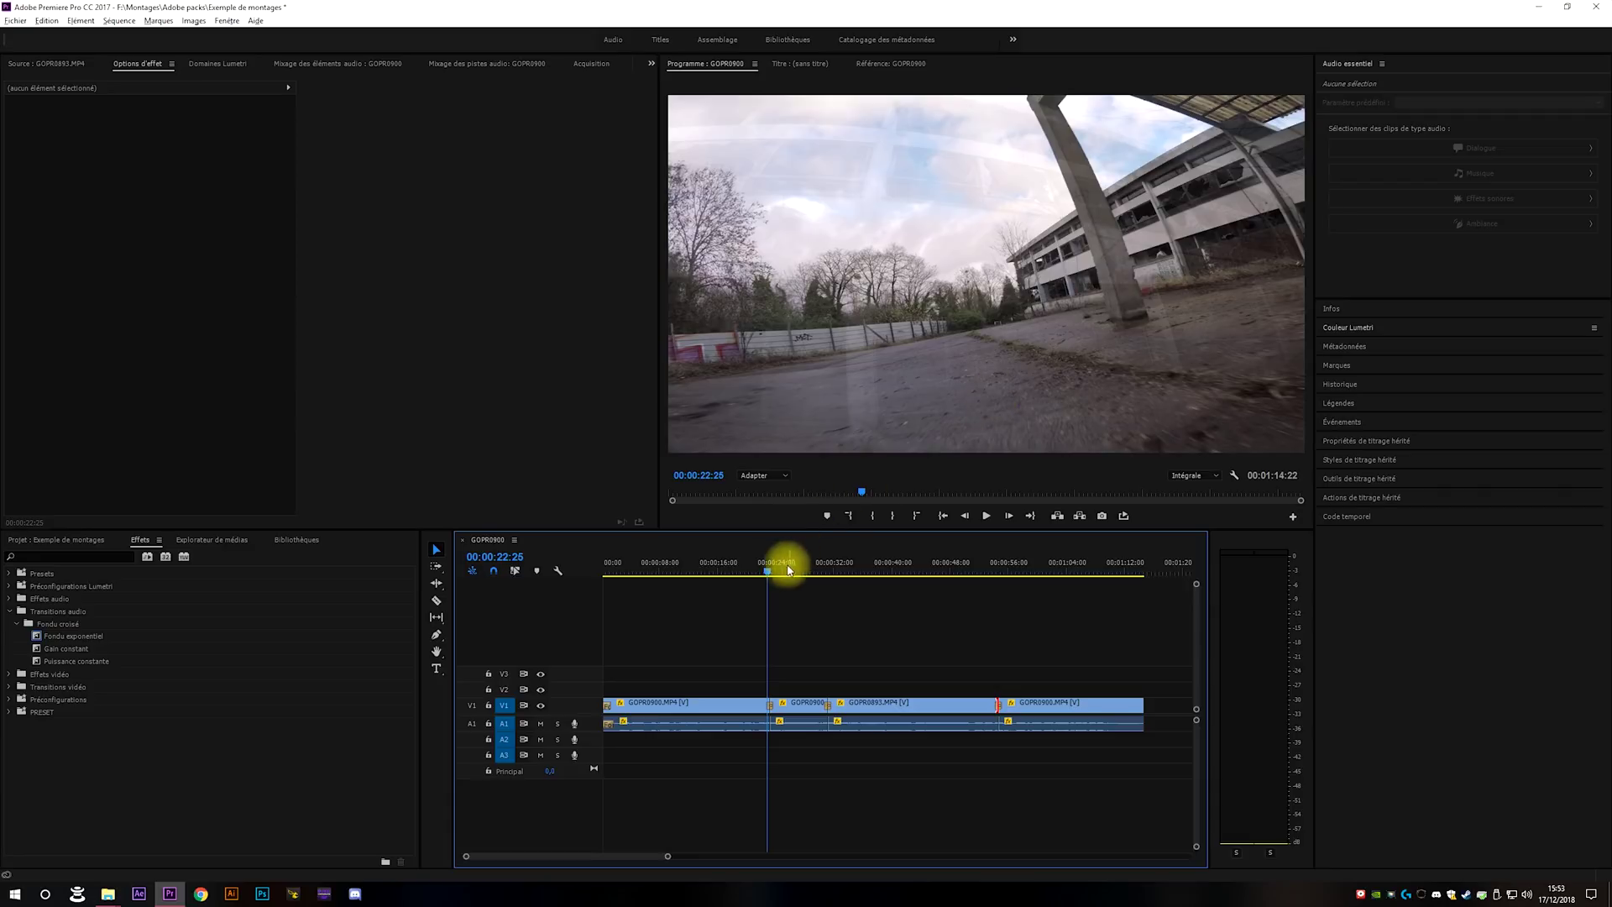
{"action": "left_click_drag", "start_coordinate": [772, 573], "coordinate": [795, 579]}
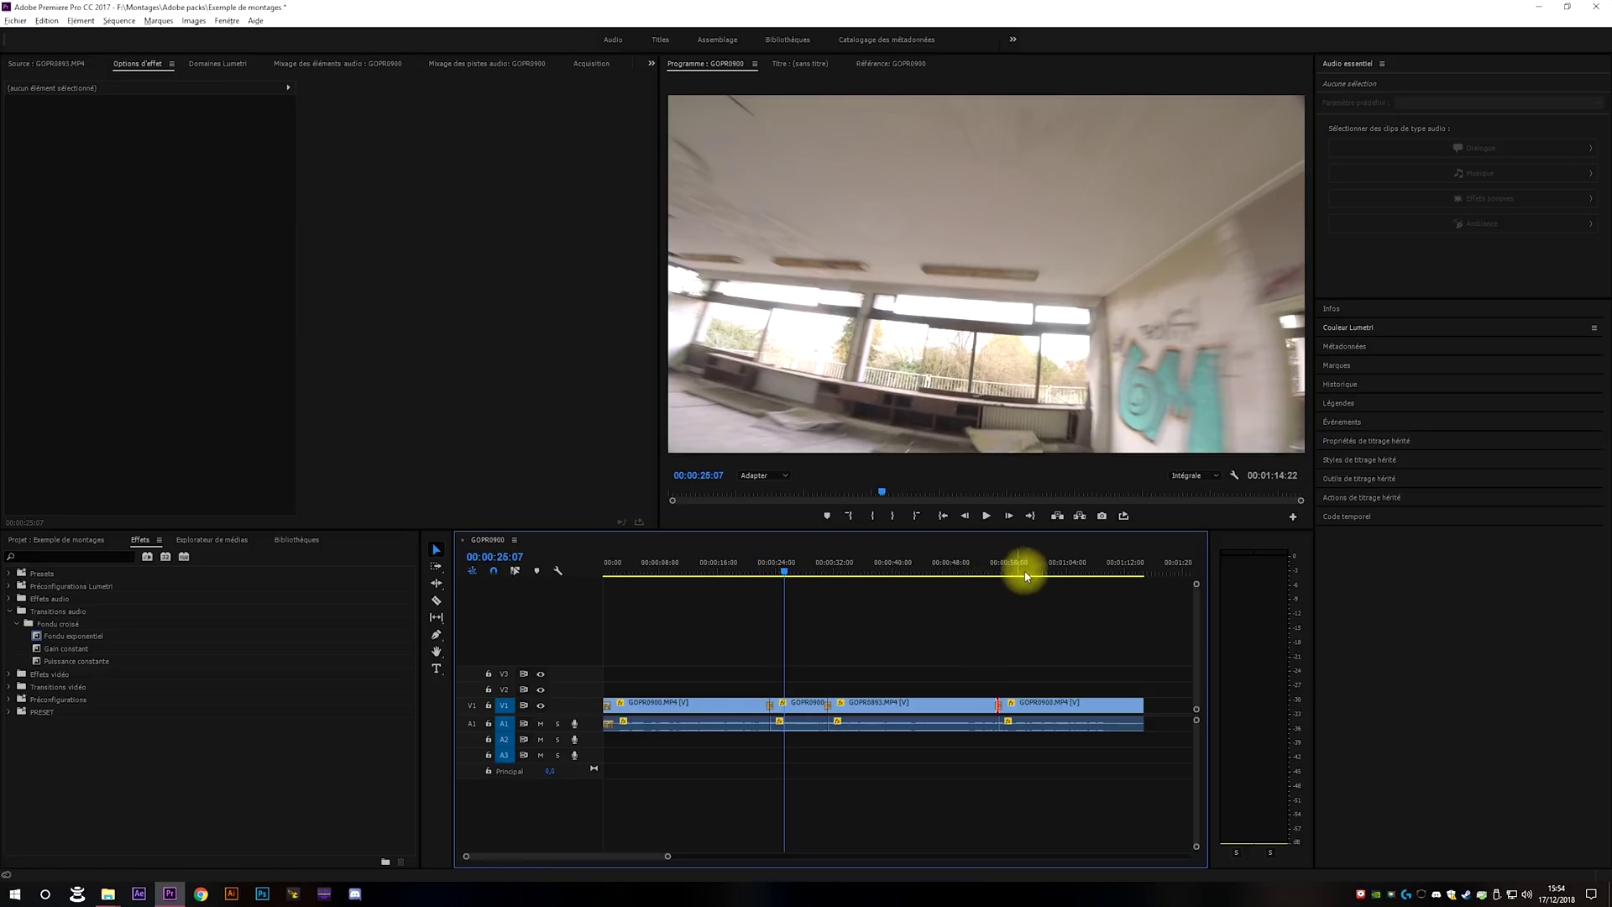
{"action": "left_click_drag", "start_coordinate": [1002, 570], "coordinate": [995, 573]}
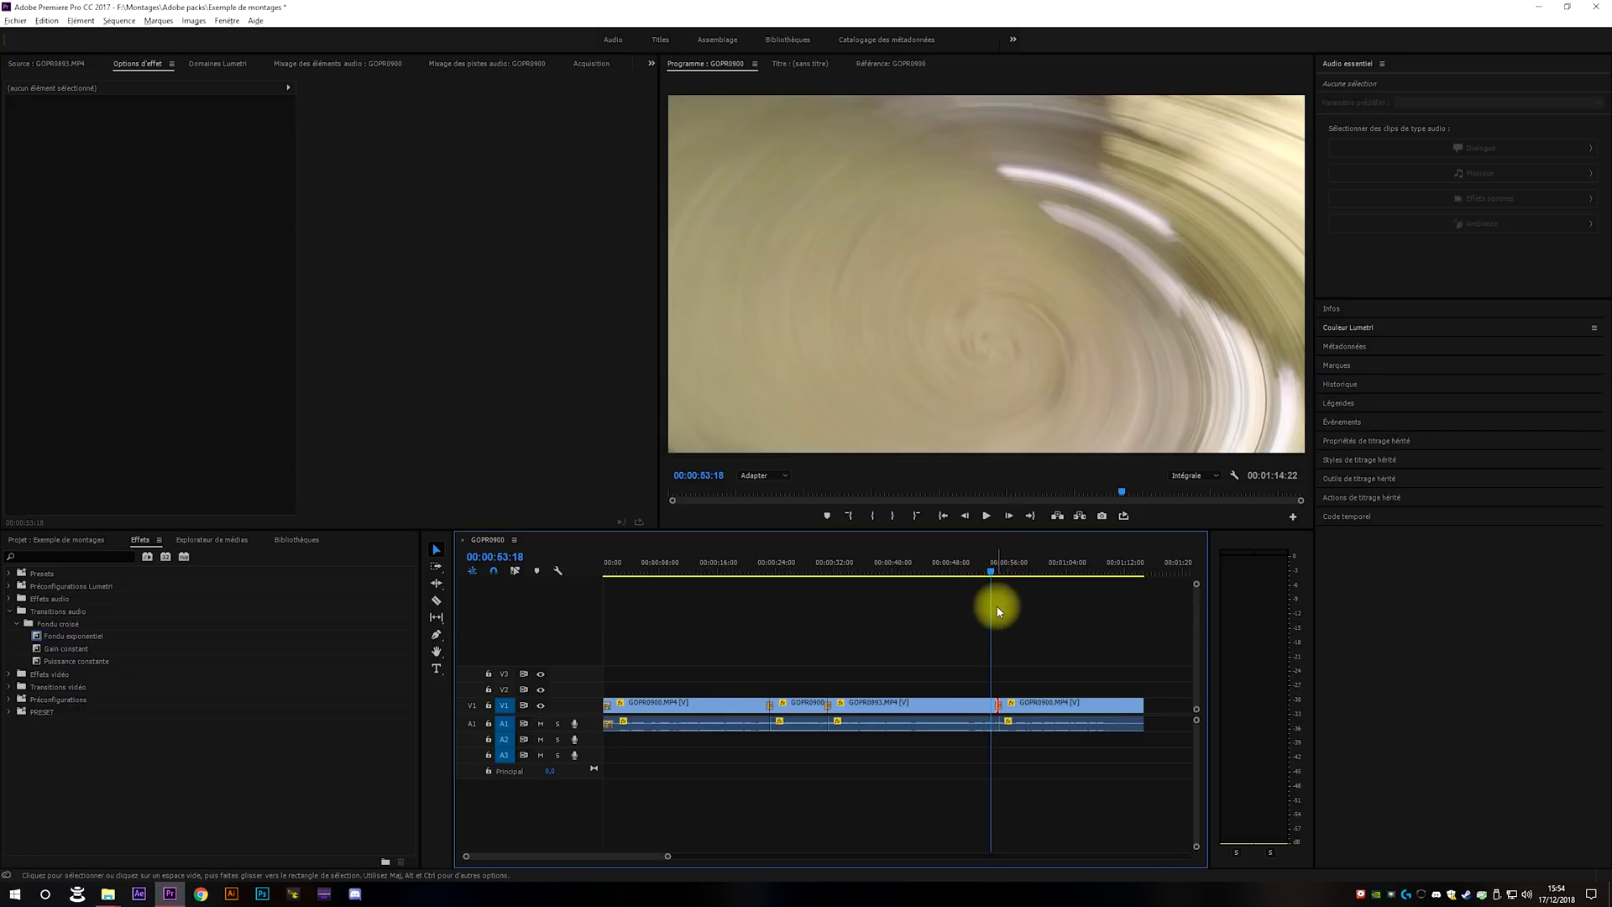
Apply the default video transition at the end of the last clip and select it.
{"action": "left_click", "coordinate": [1127, 571]}
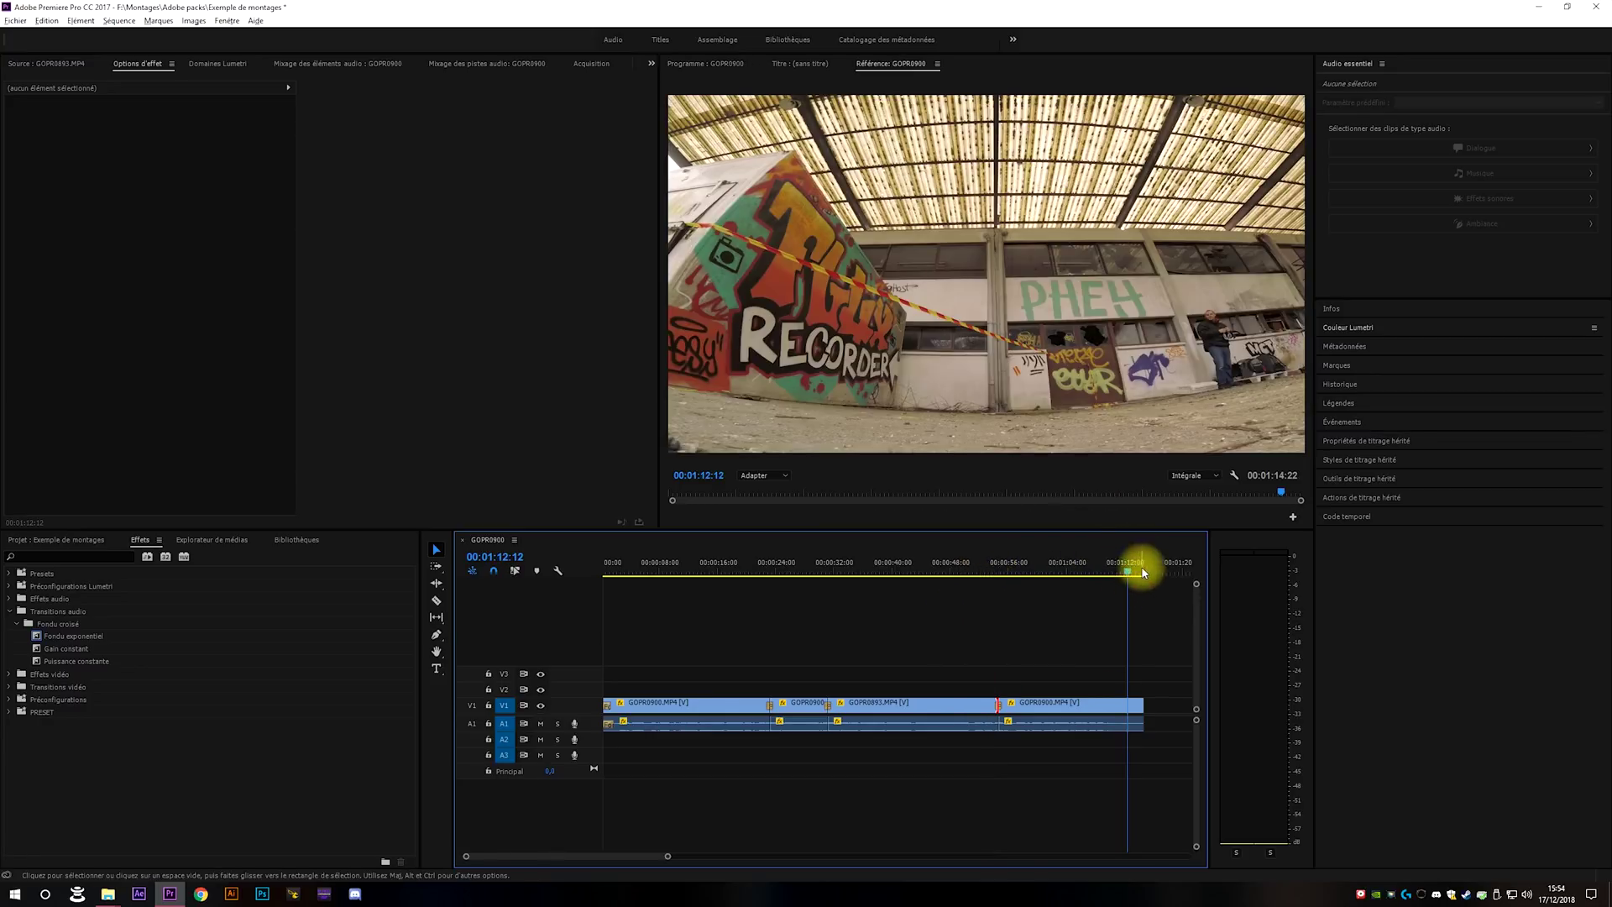
{"action": "right_click", "coordinate": [1142, 706]}
{"action": "left_click", "coordinate": [1168, 787]}
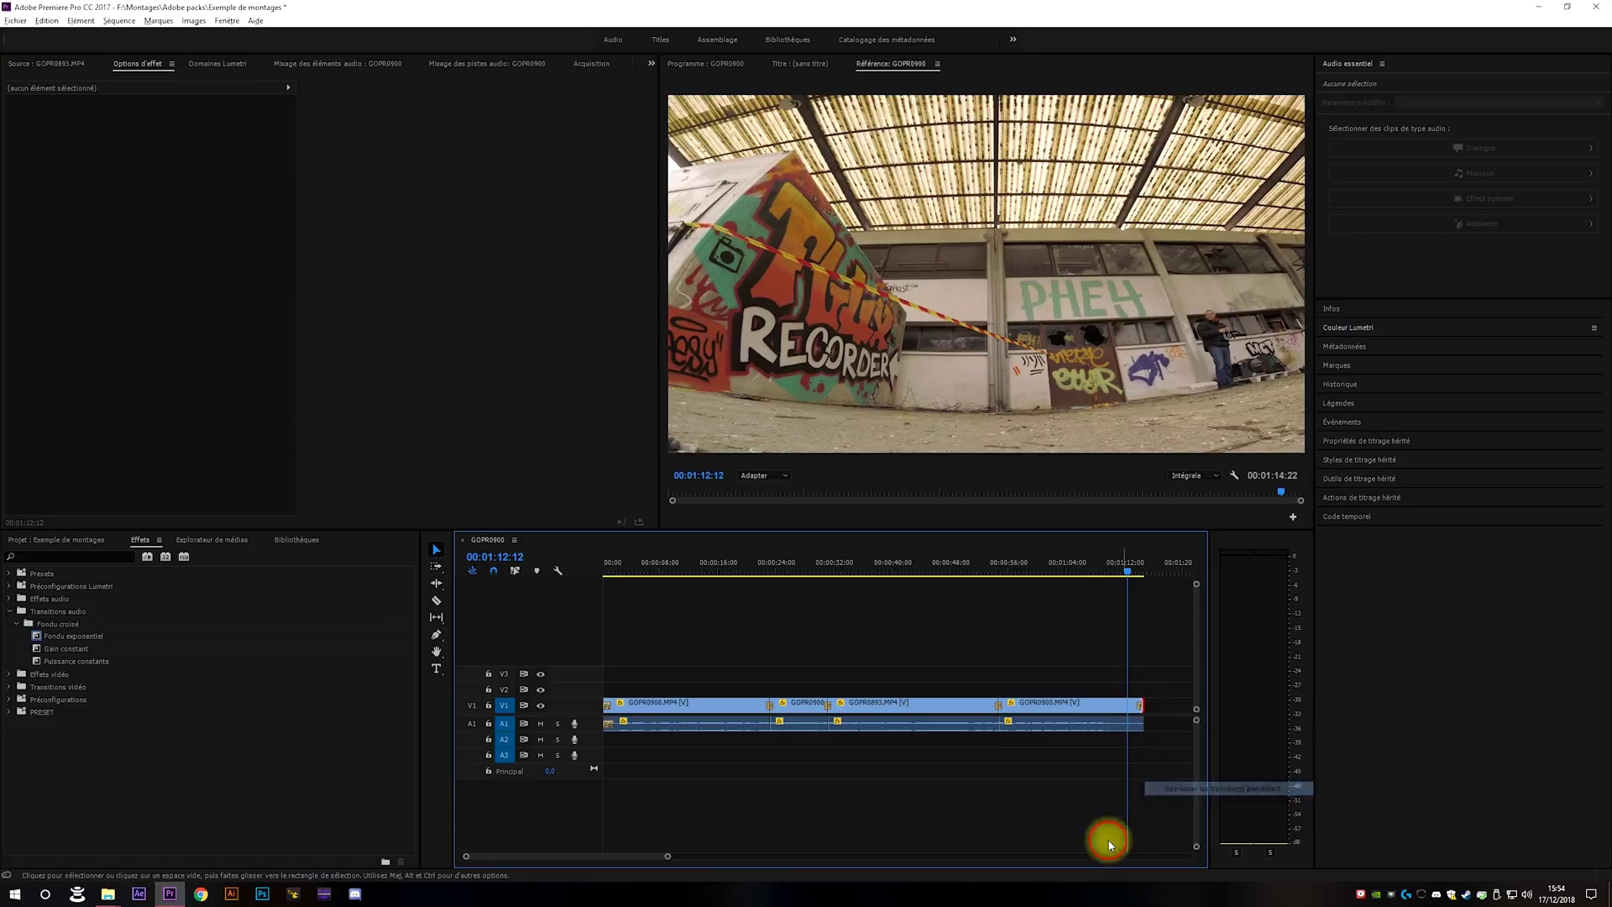
{"action": "left_click", "coordinate": [1141, 706]}
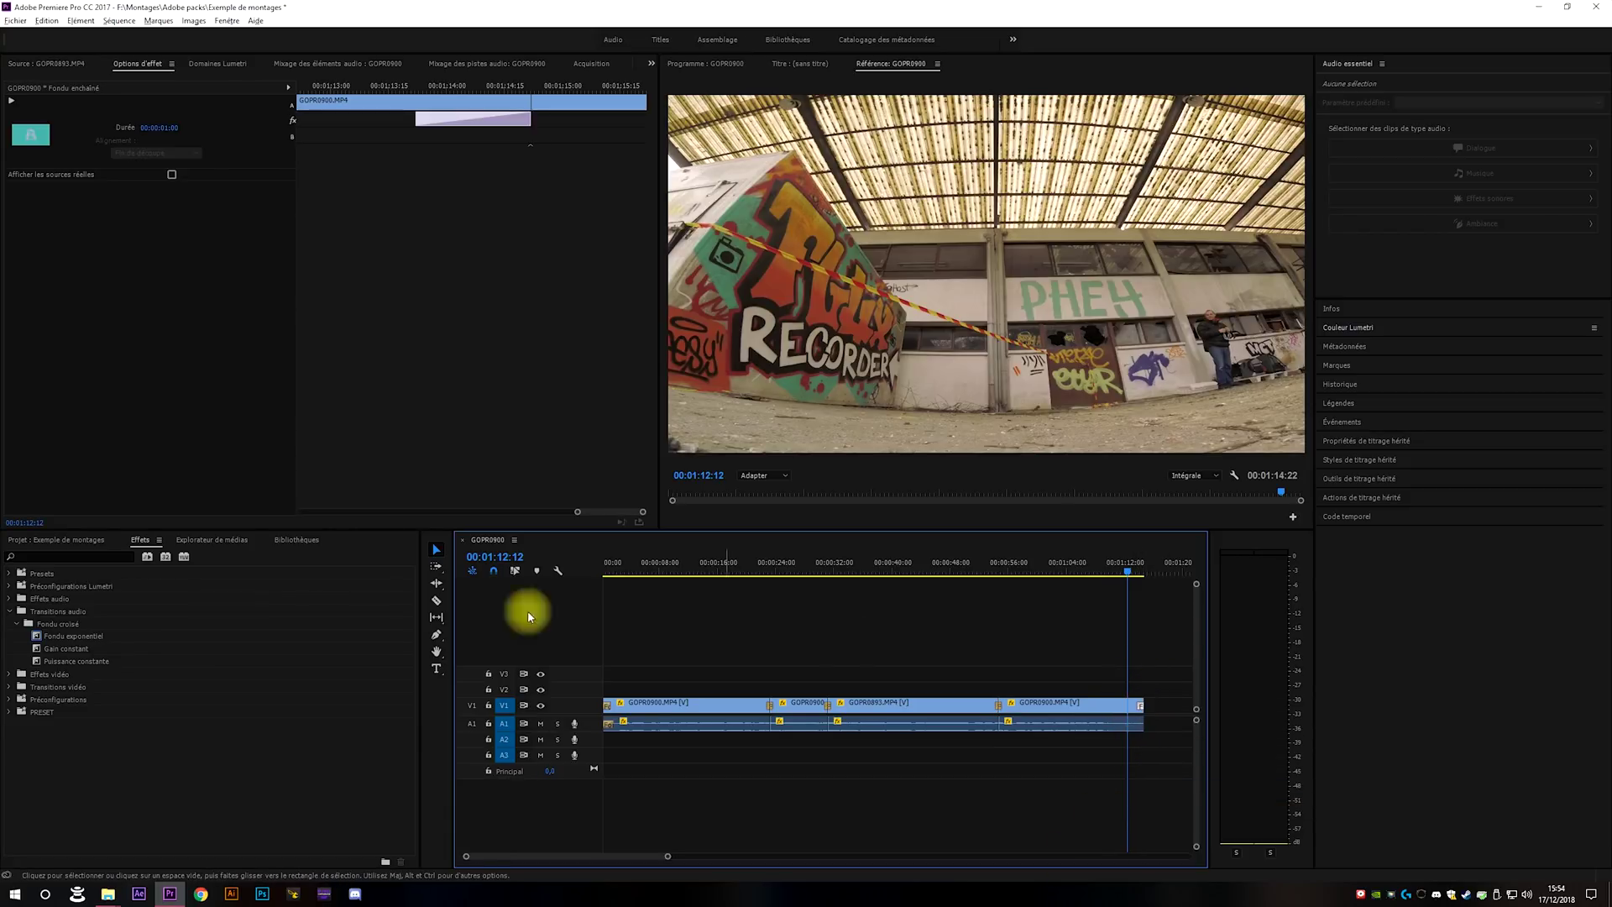
Place the Fondu au noir from the Fondu video transitions at the end of the last clip, replacing the Fondu enchaîné.
{"action": "left_click", "coordinate": [10, 612]}
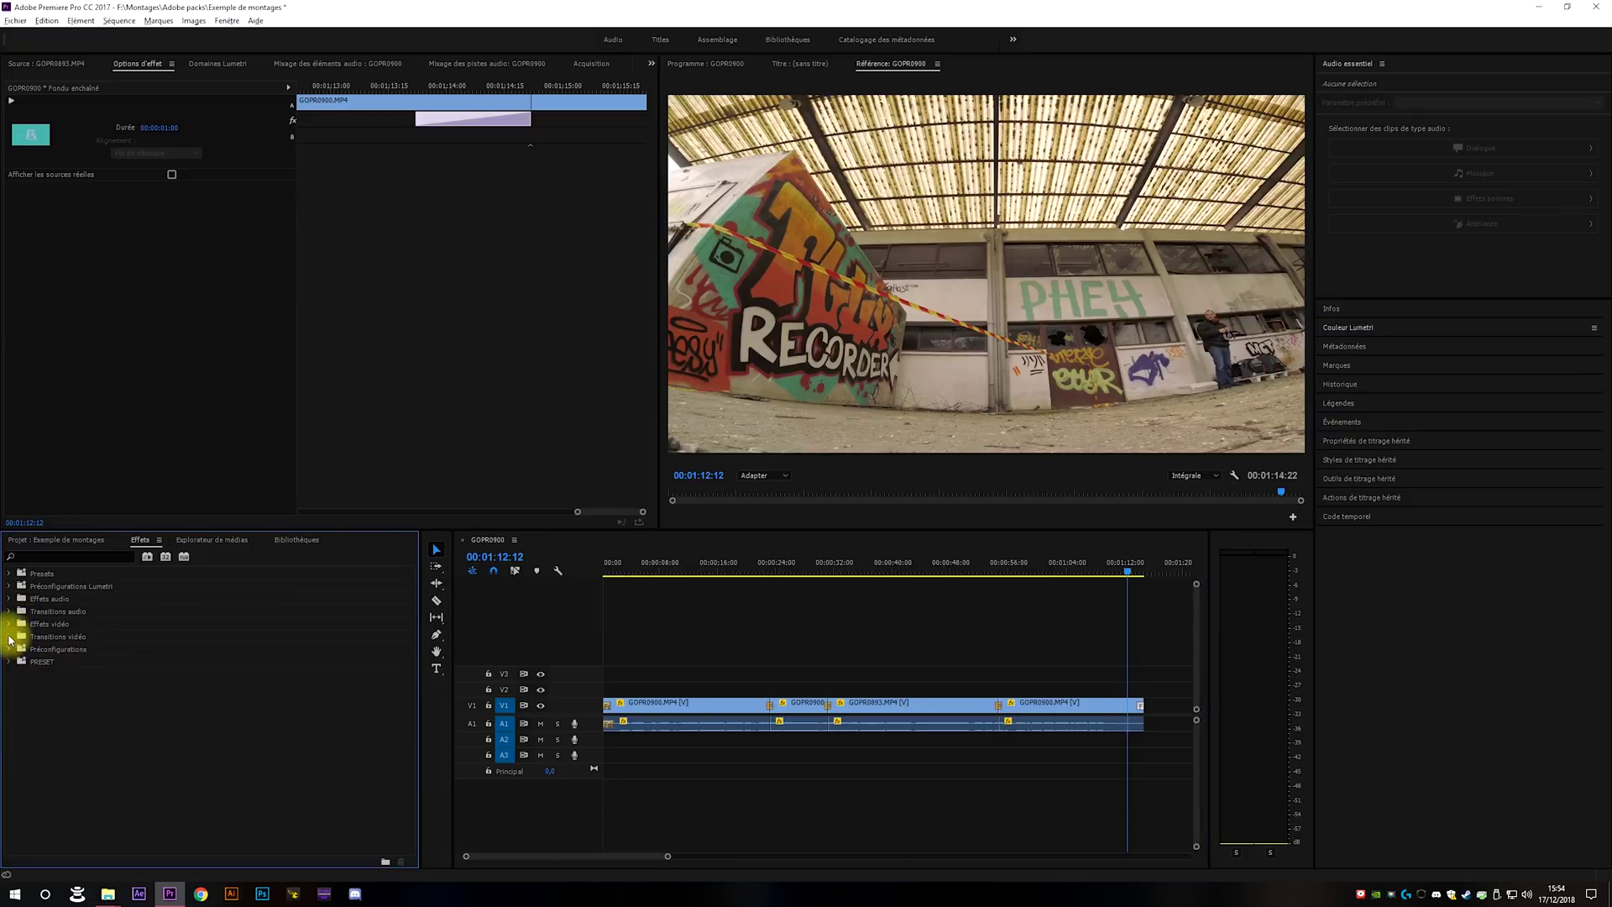
{"action": "left_click", "coordinate": [16, 674]}
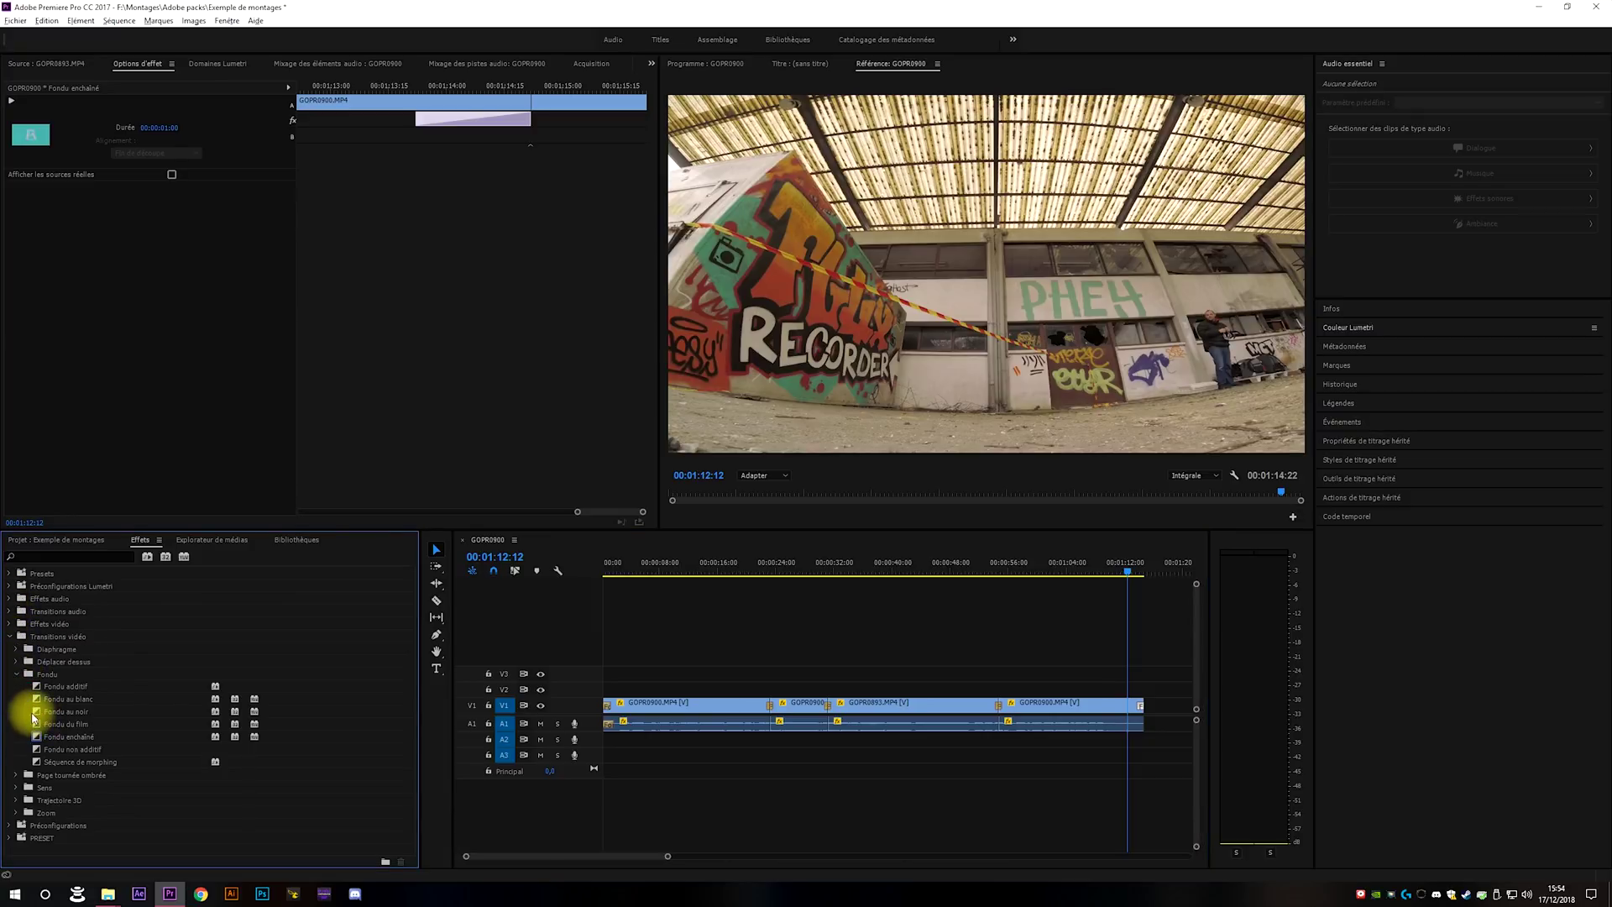
{"action": "left_click_drag", "start_coordinate": [33, 715], "coordinate": [1141, 706]}
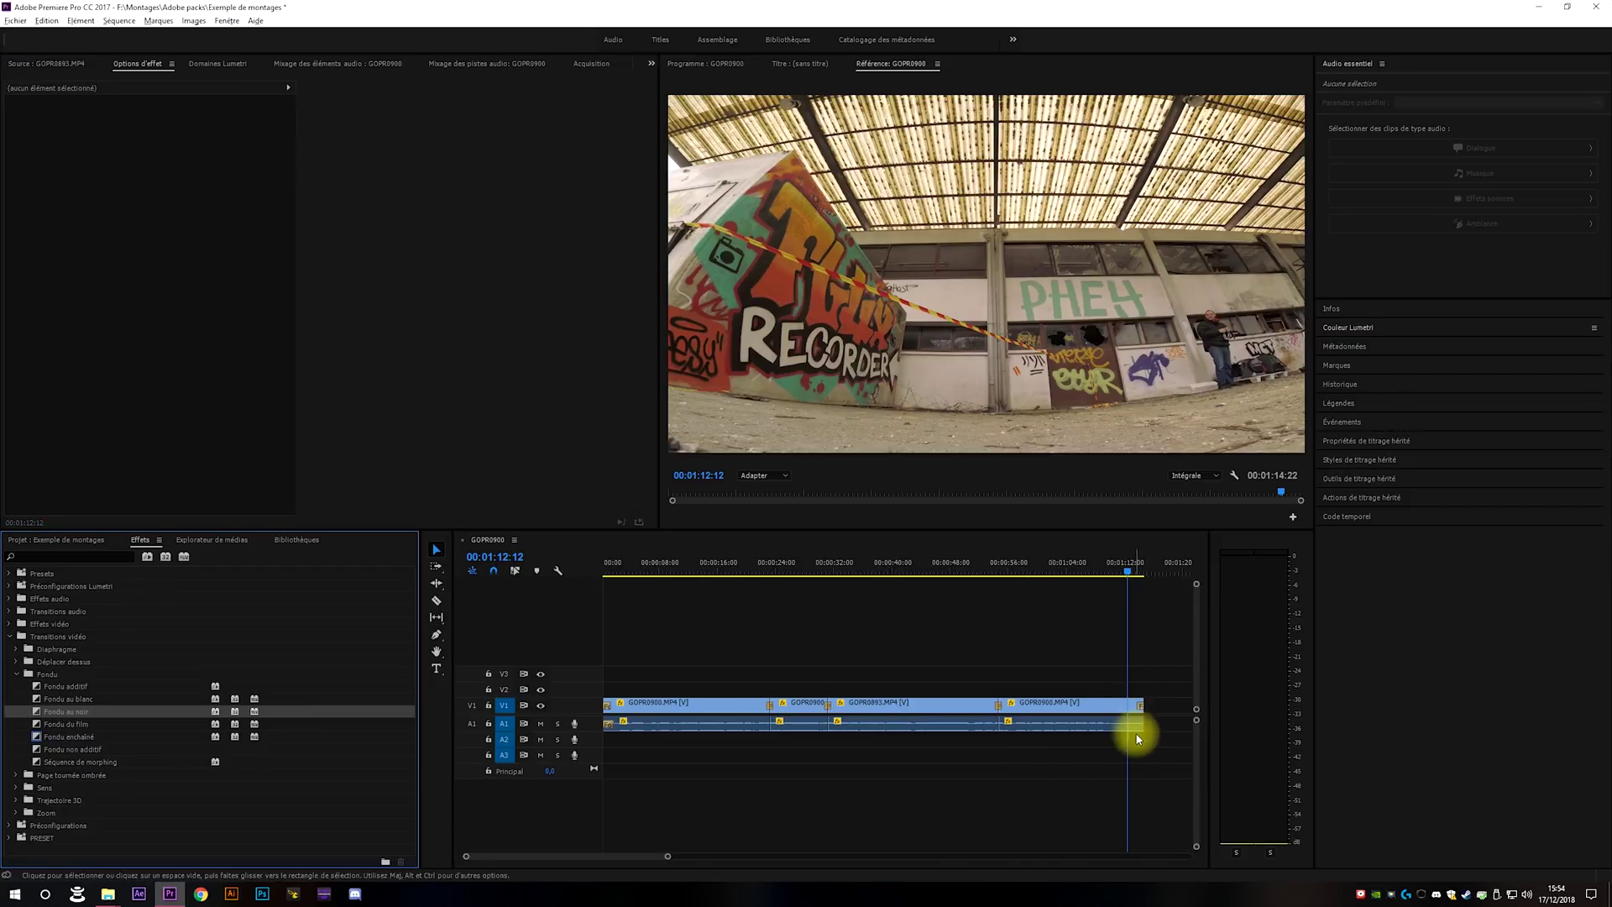
Lengthen the Fondu au noir at the end of the last clip to about 00:00:02:01 and play the ending.
{"action": "scroll", "coordinate": [1138, 738], "scroll_direction": "up", "scroll_amount": 10}
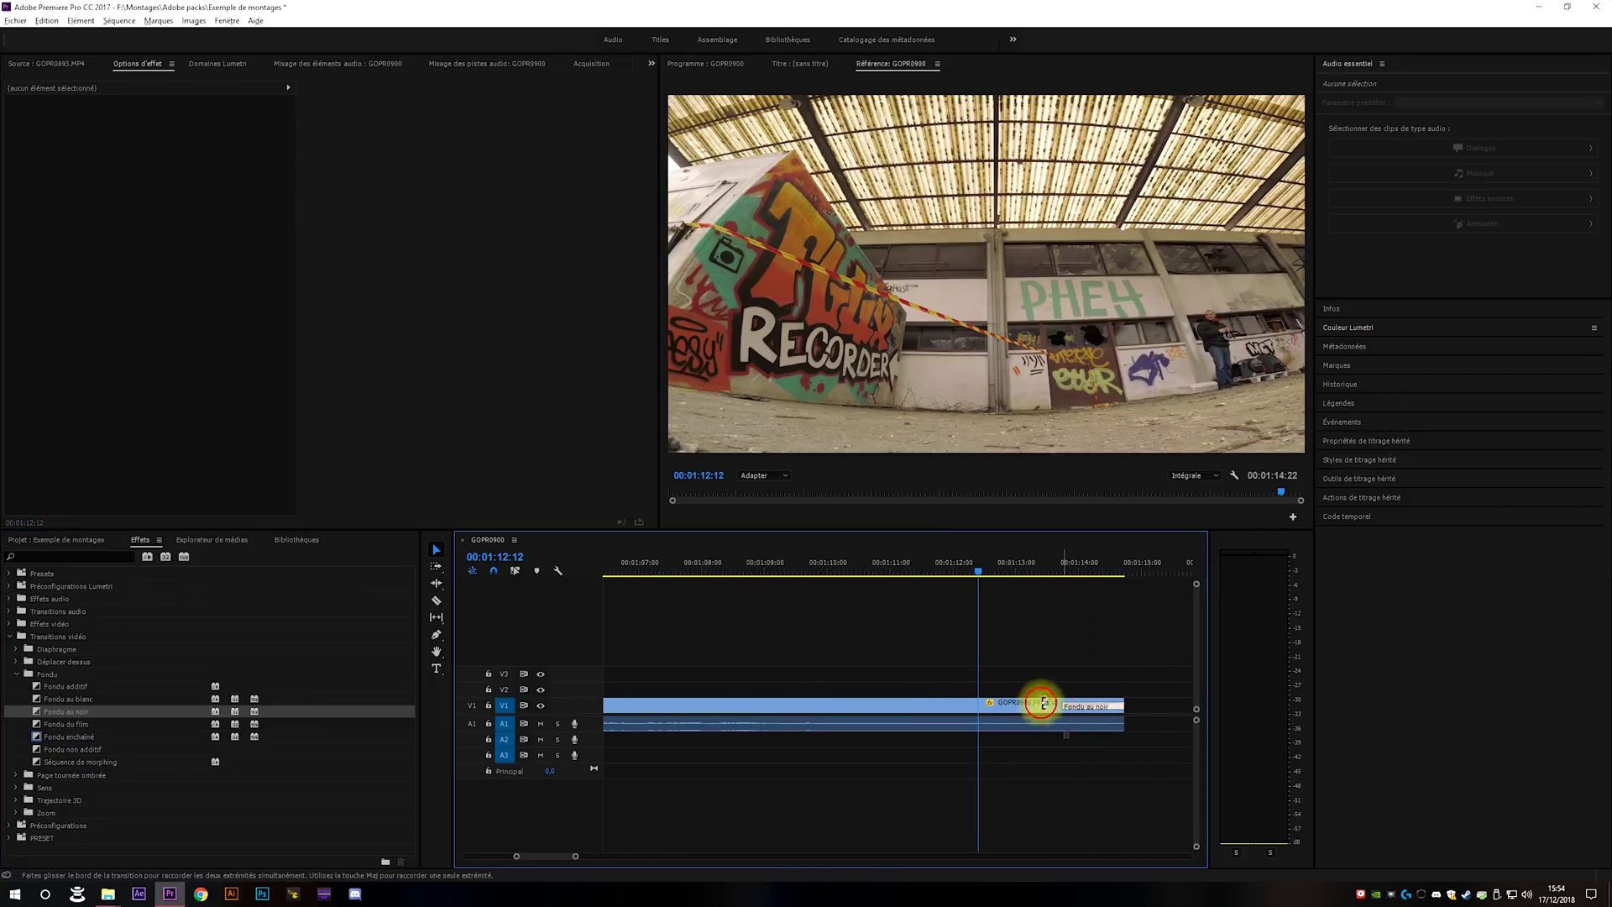
{"action": "left_click_drag", "start_coordinate": [1041, 703], "coordinate": [996, 702]}
{"action": "left_click_drag", "start_coordinate": [946, 558], "coordinate": [945, 564]}
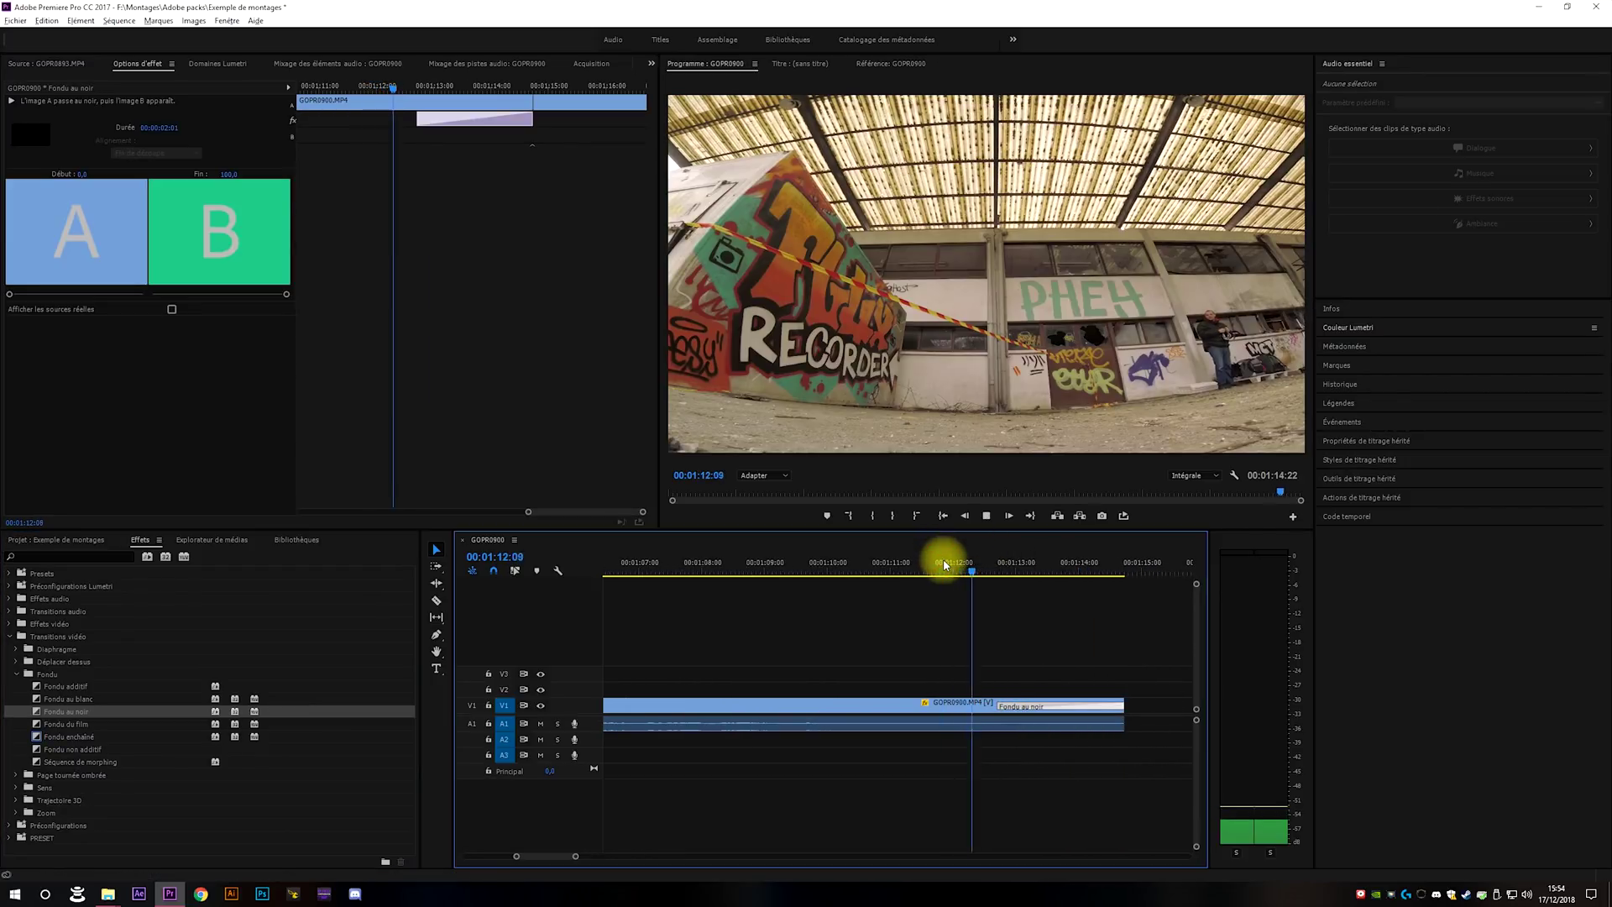
Lengthen the Fondu au noir transition at the end of the last video clip to 00:00:02:12 and play it back.
{"action": "key", "text": "space"}
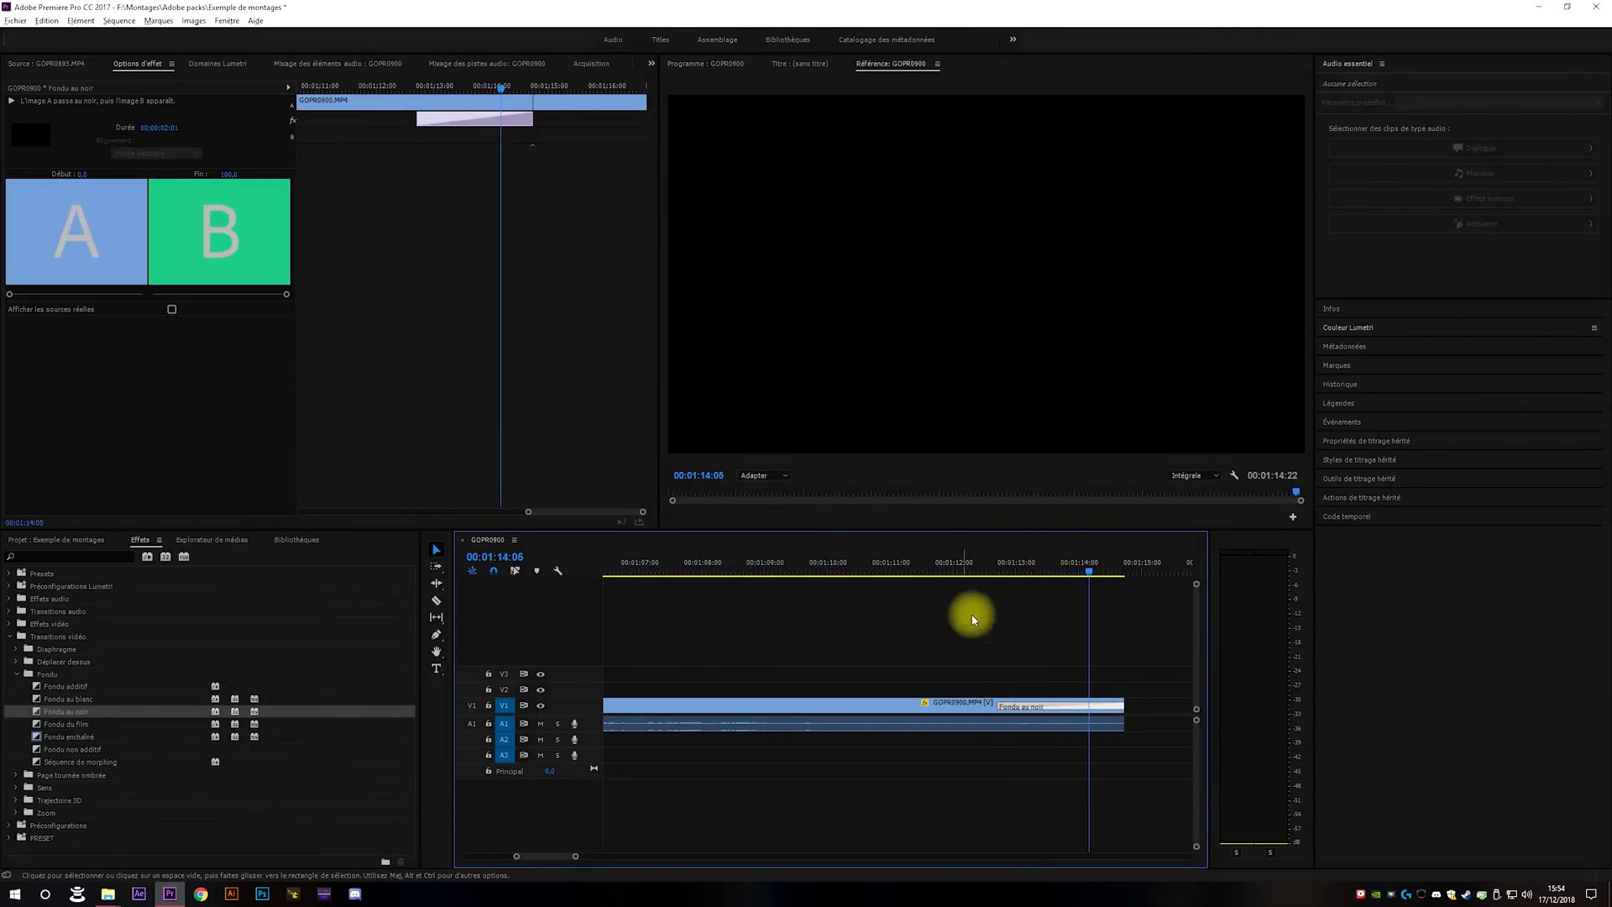
{"action": "left_click_drag", "start_coordinate": [994, 705], "coordinate": [971, 704]}
{"action": "left_click", "coordinate": [935, 564]}
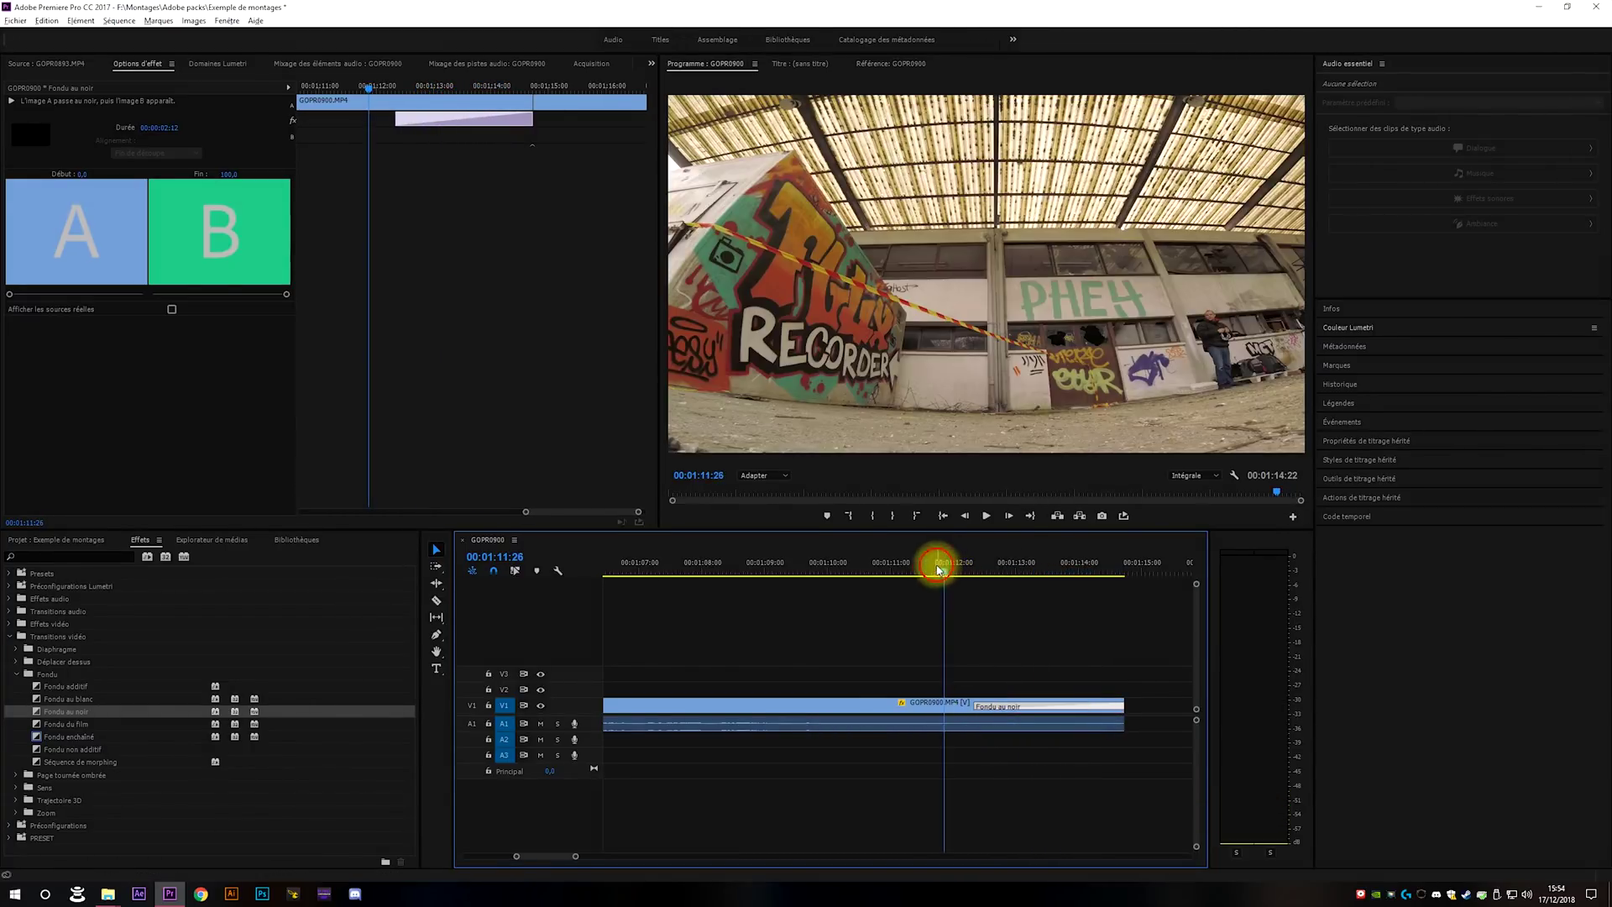
{"action": "key", "text": "space"}
{"action": "left_click", "coordinate": [880, 567]}
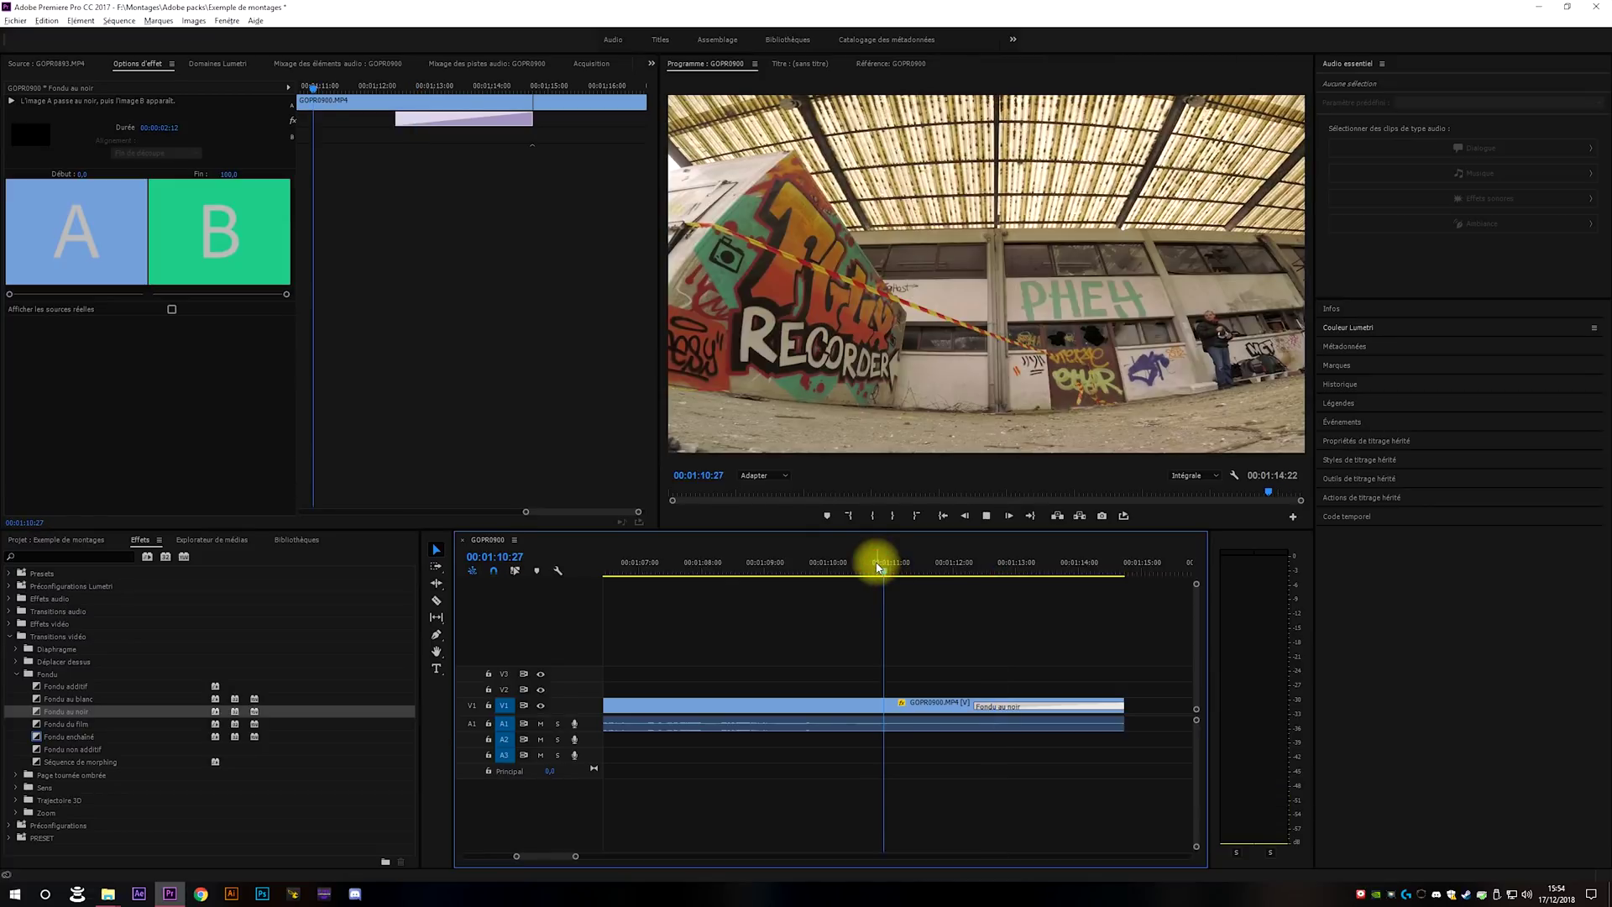
{"action": "key", "text": "space"}
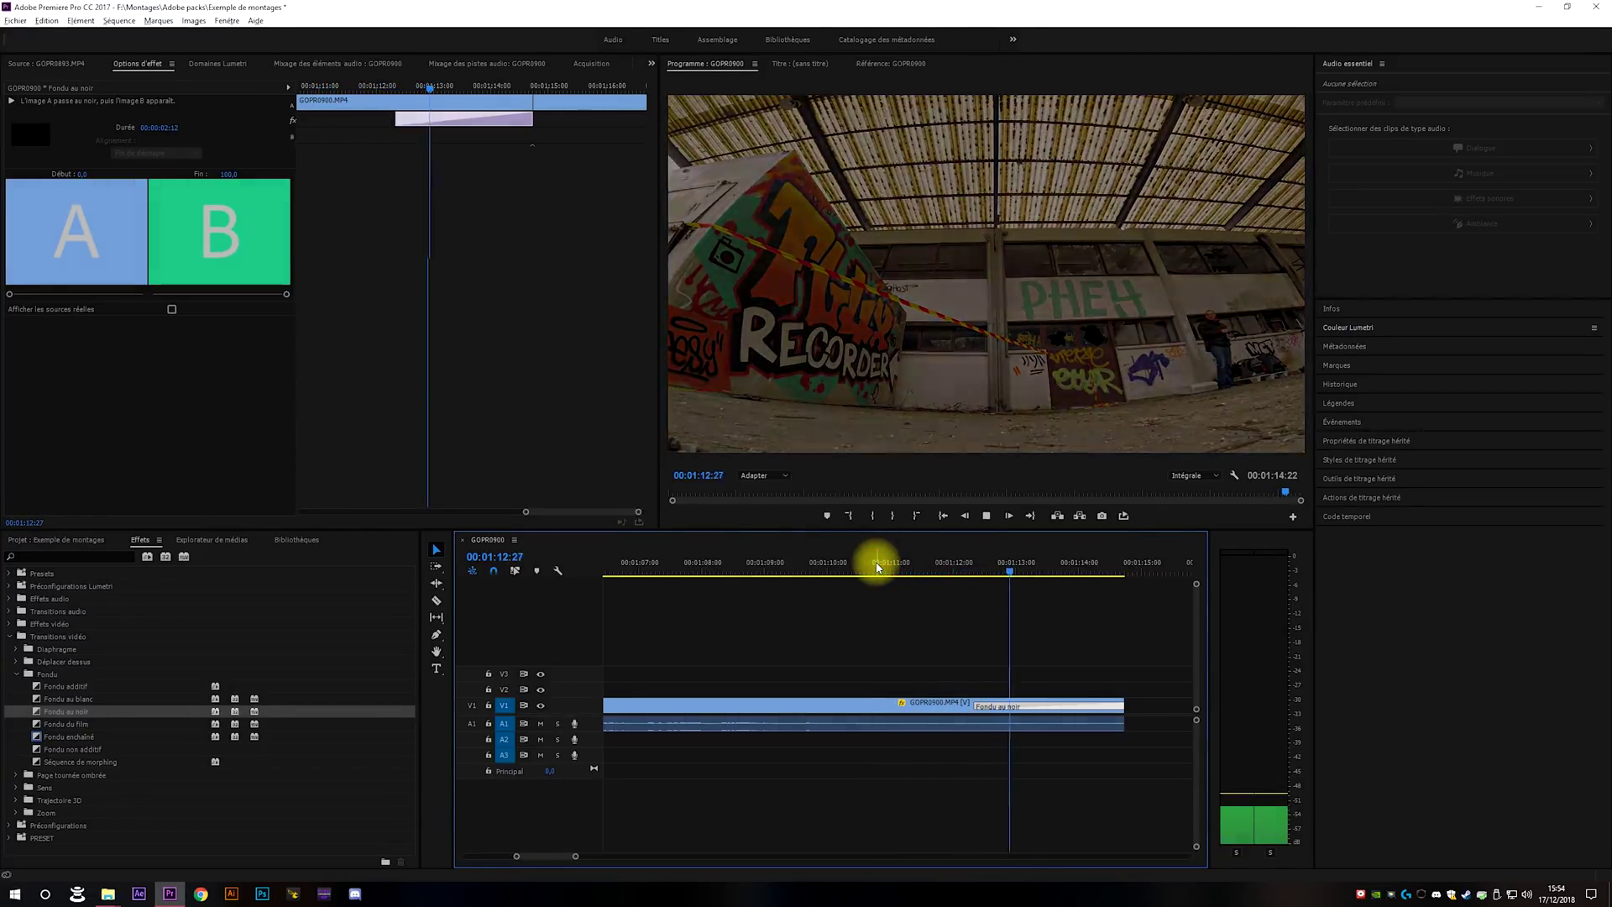
Apply the default audio transition at the end of the last audio clip and extend it to about 00:00:02:19.
{"action": "right_click", "coordinate": [1123, 723]}
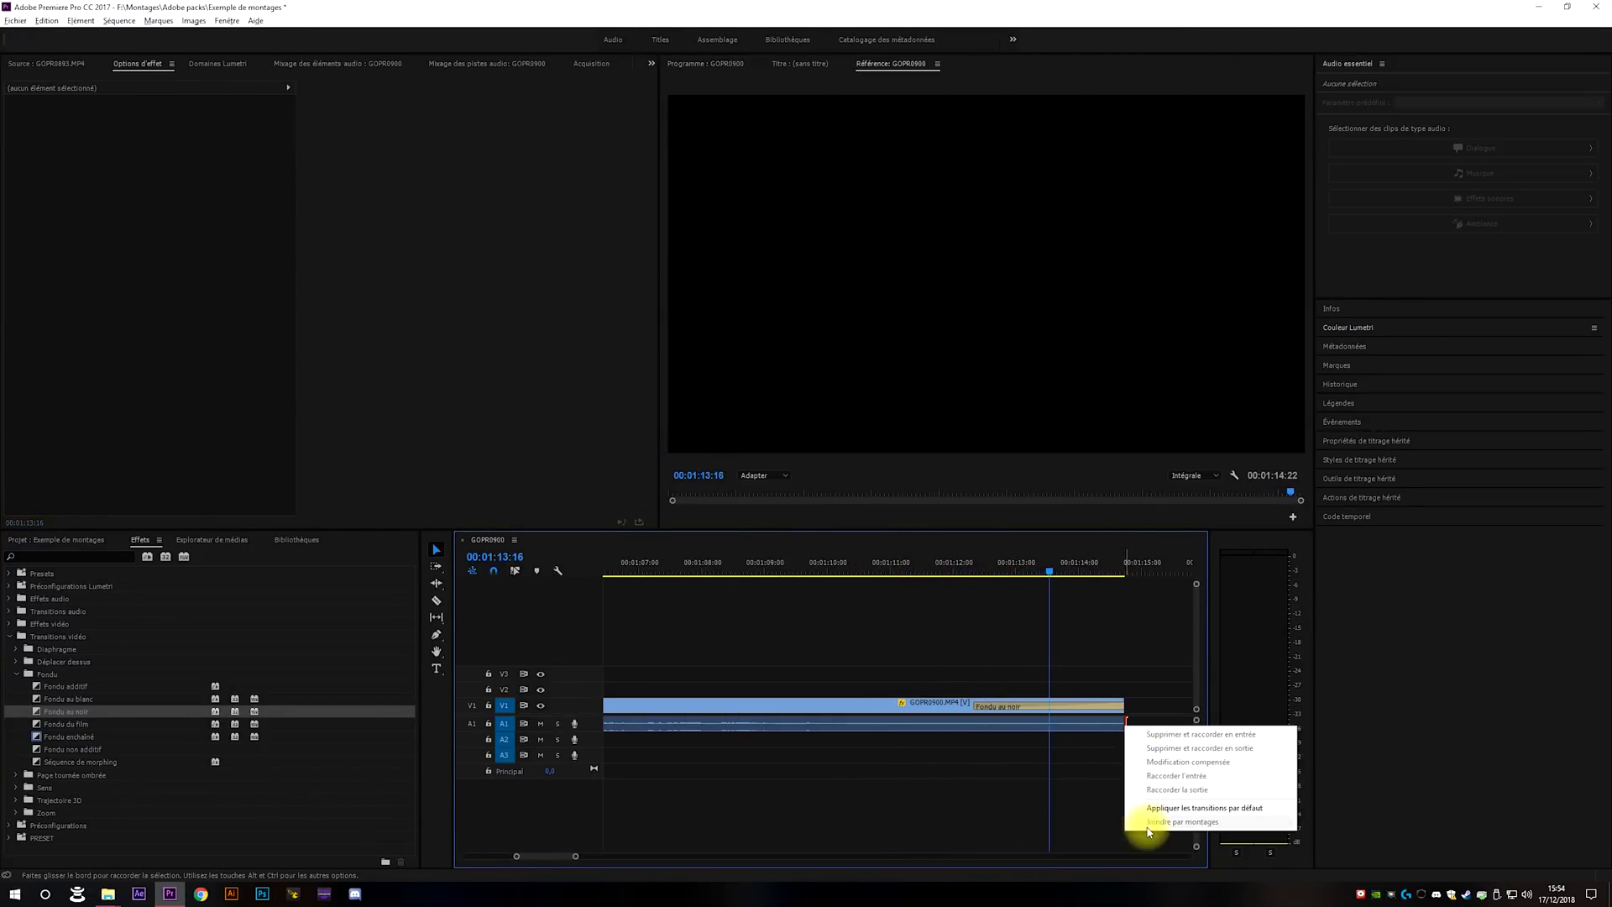
{"action": "left_click", "coordinate": [1139, 814]}
{"action": "left_click_drag", "start_coordinate": [1077, 730], "coordinate": [928, 727]}
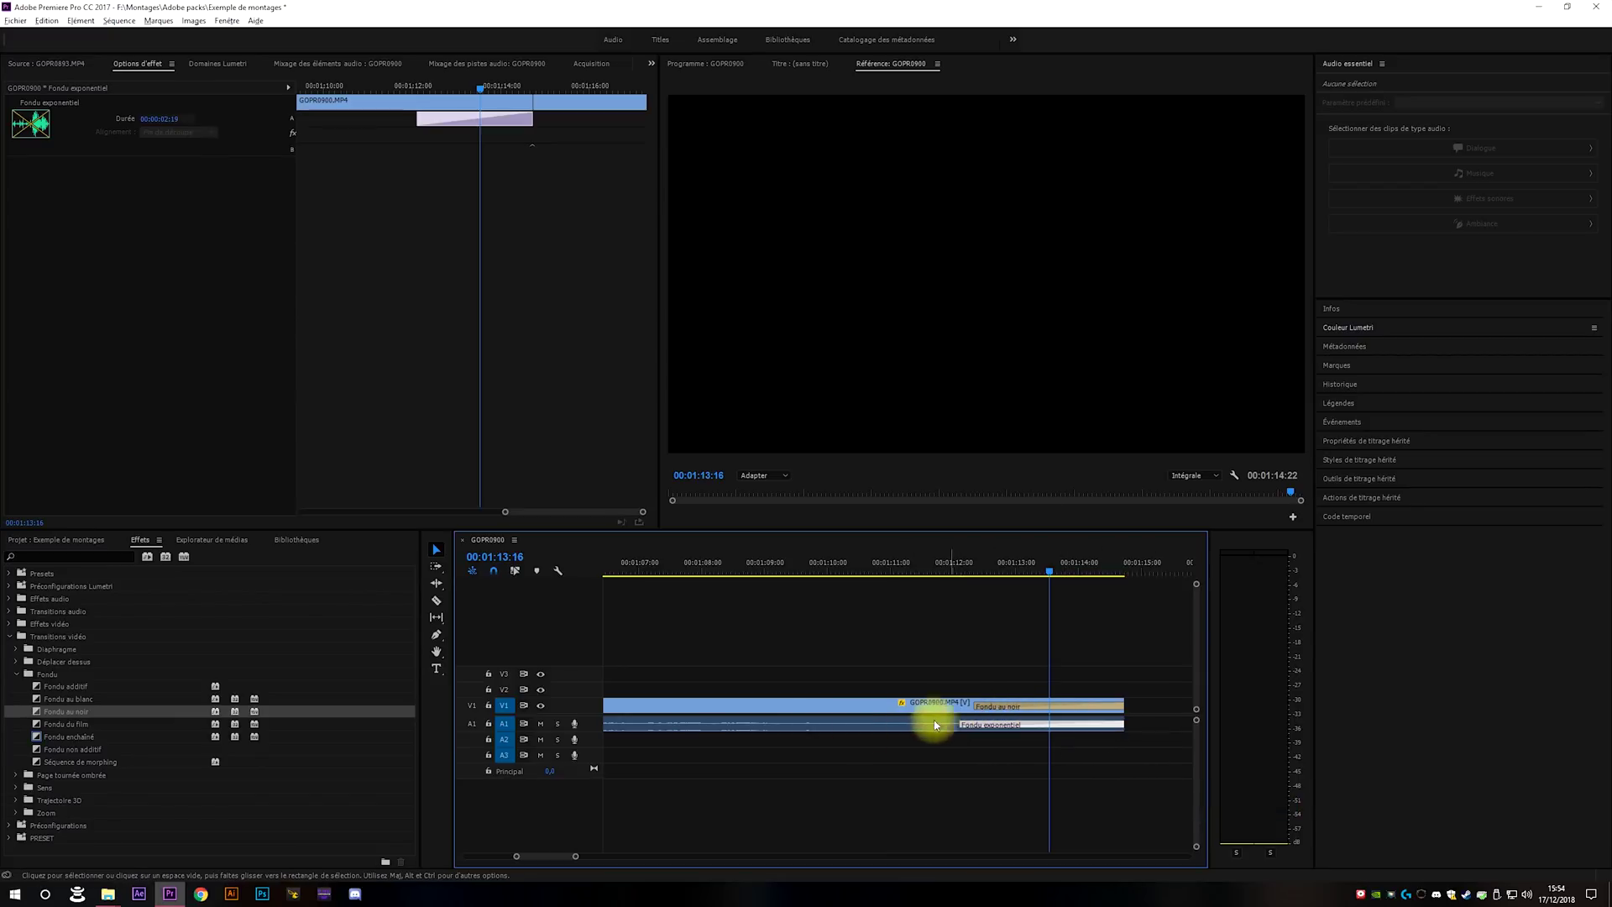
{"action": "left_click", "coordinate": [808, 727]}
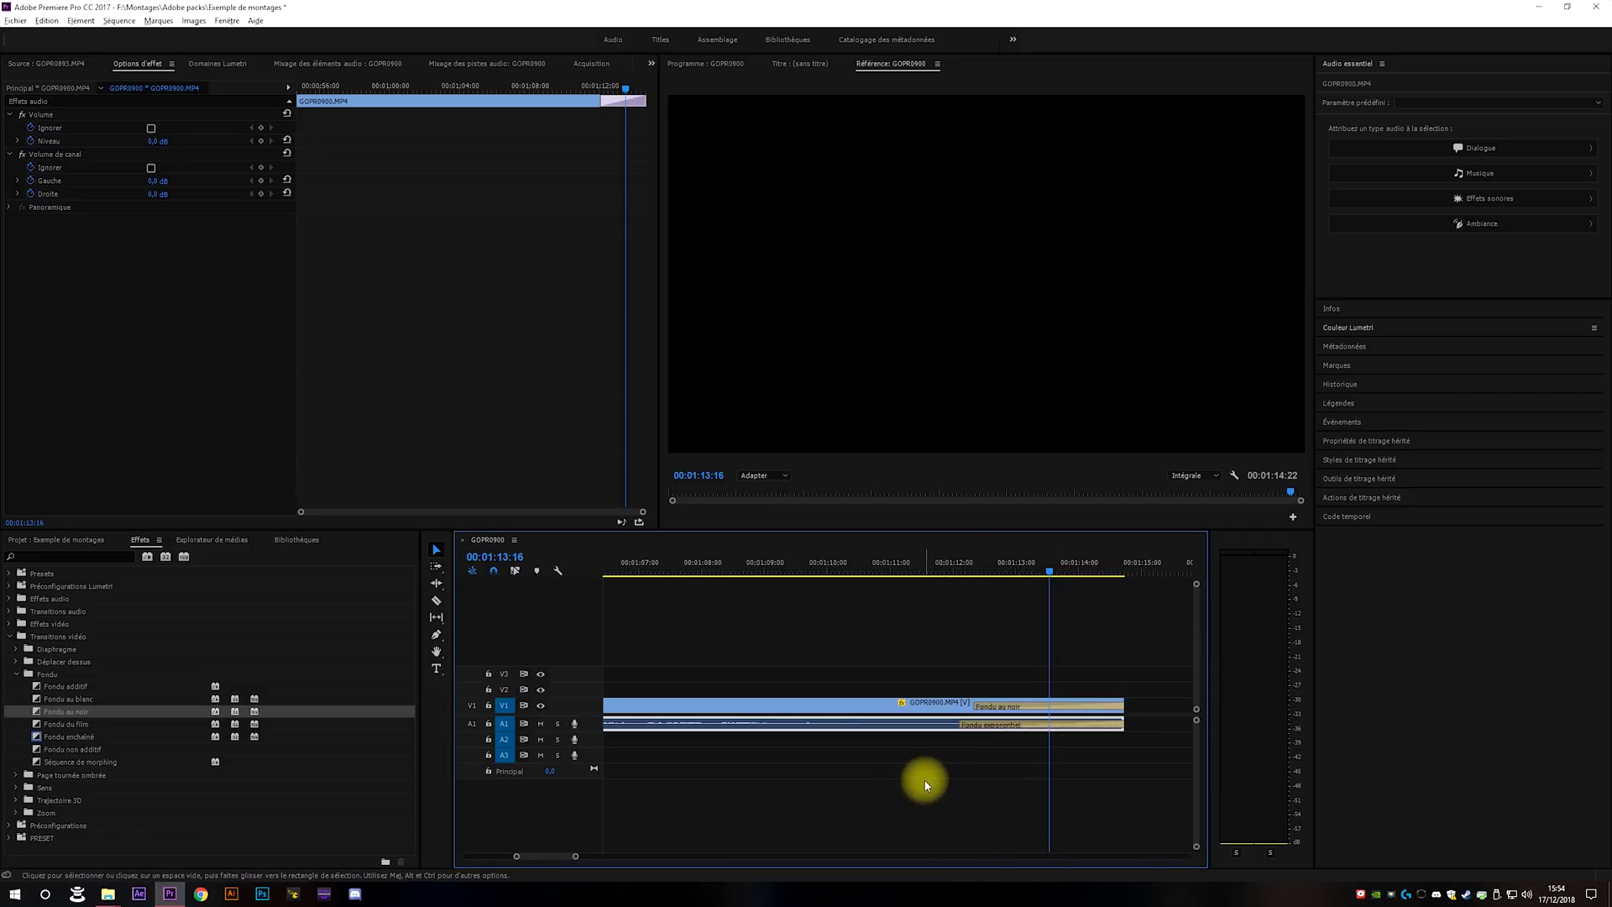
Play the sequence from about 00:00:22:08 to check the cut between the first and second clips.
{"action": "key", "text": "minus"}
{"action": "key", "text": "minus"}
{"action": "key", "text": "minus"}
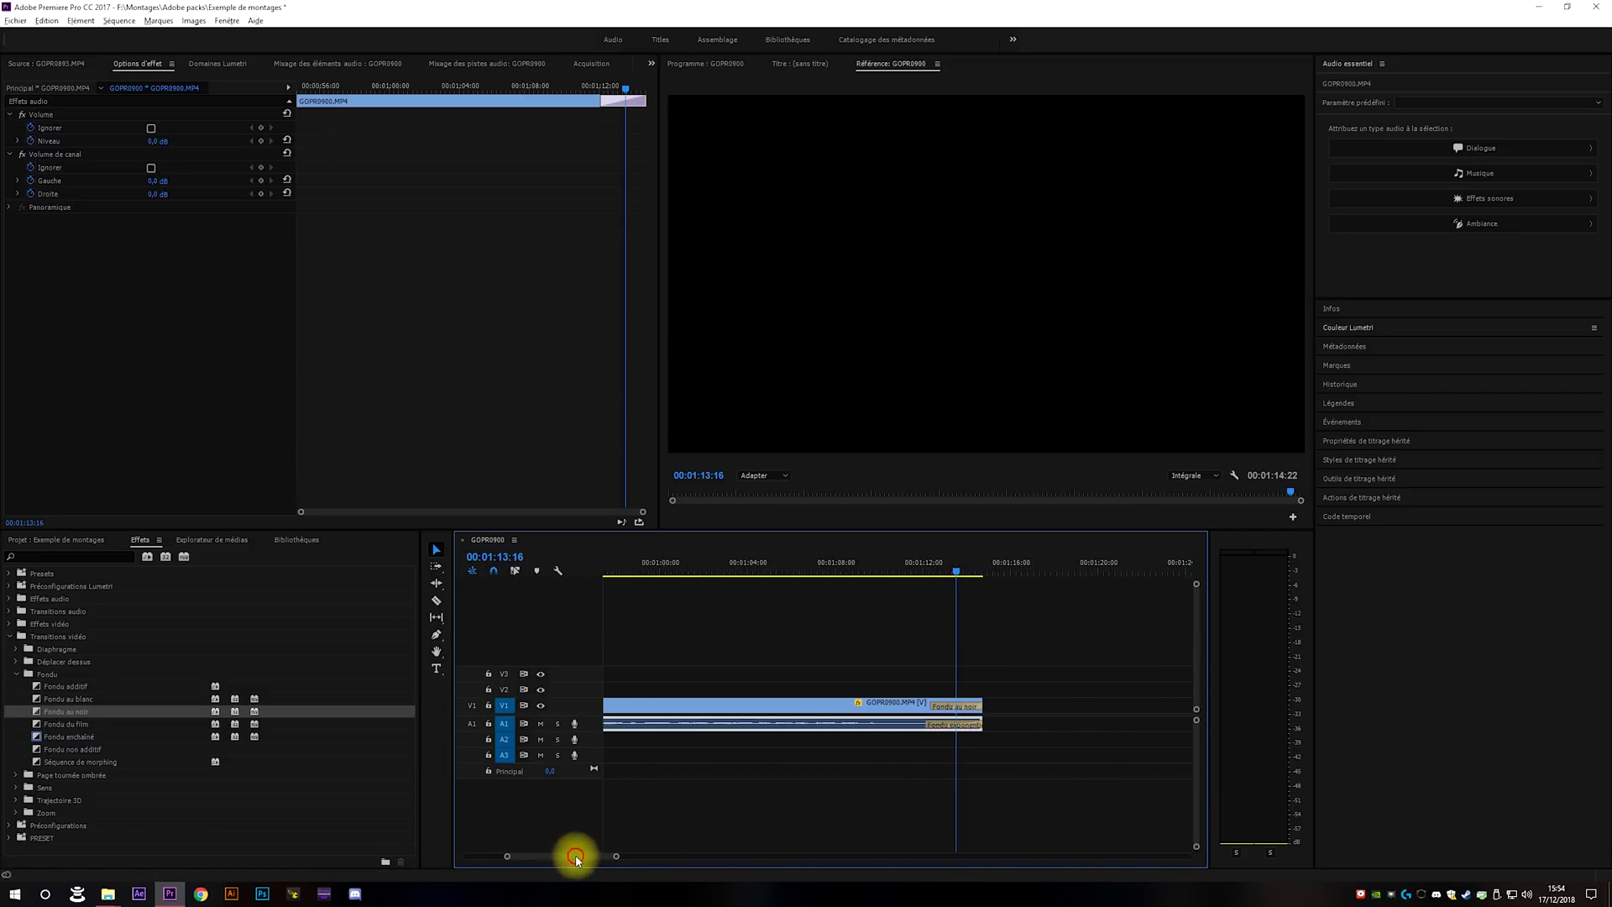
{"action": "left_click_drag", "start_coordinate": [575, 856], "coordinate": [626, 856]}
{"action": "scroll", "coordinate": [773, 730], "scroll_direction": "down", "scroll_amount": 3}
{"action": "left_click", "coordinate": [795, 566]}
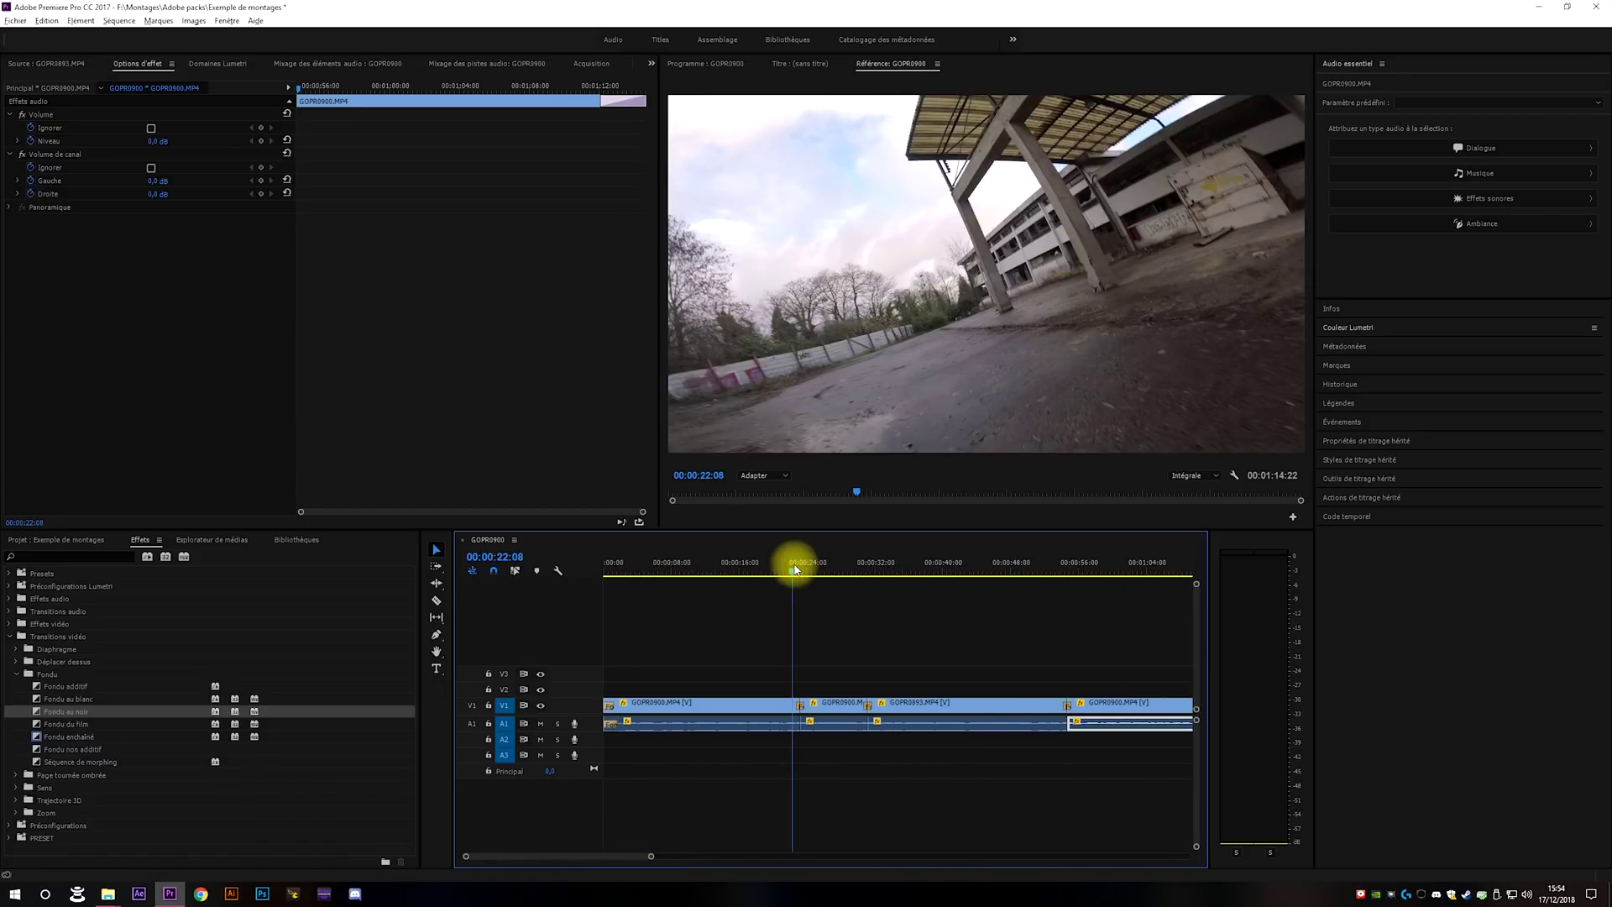
{"action": "key", "text": "space"}
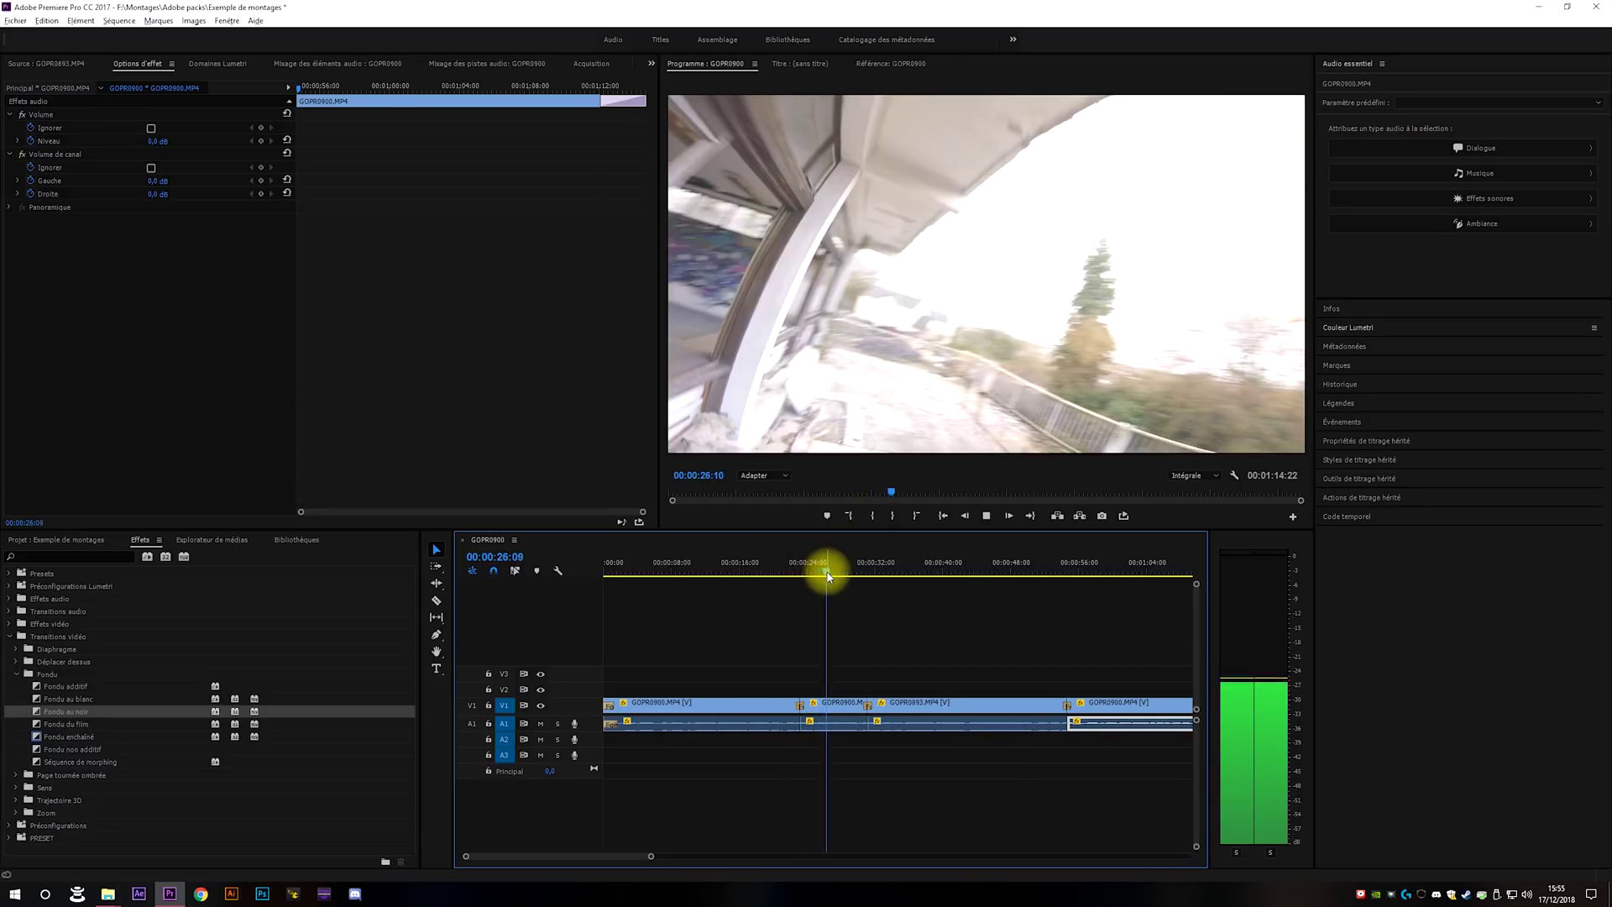
{"action": "key", "text": "space"}
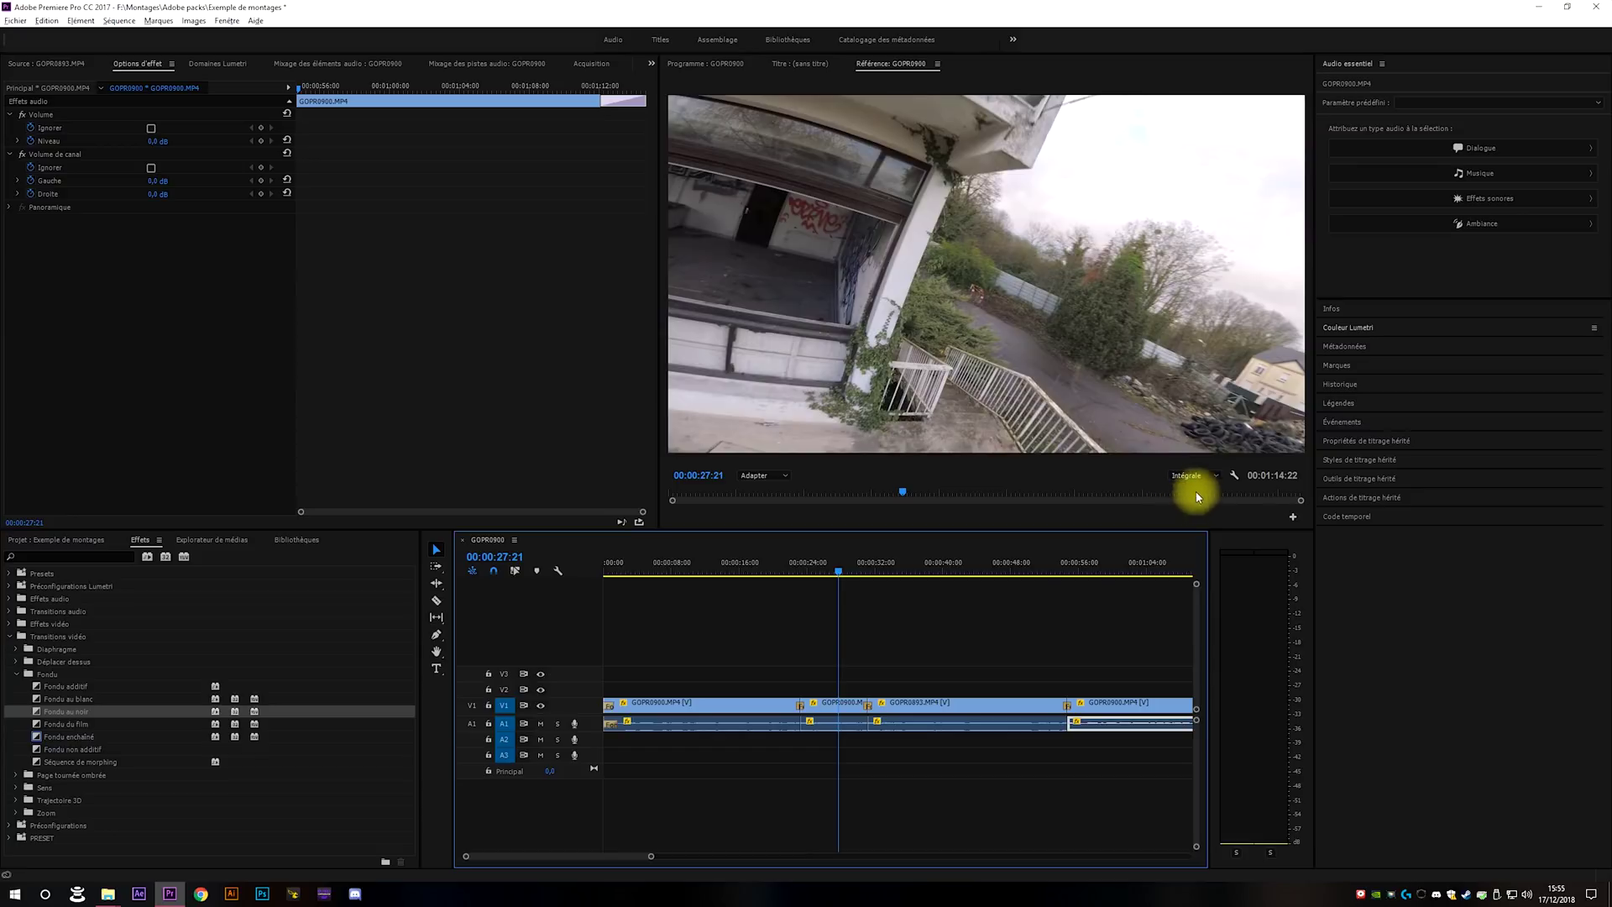
Lower the playback resolution to 1/8 and play the sequence from about 00:00:26:24 to test it.
{"action": "left_click", "coordinate": [1214, 478]}
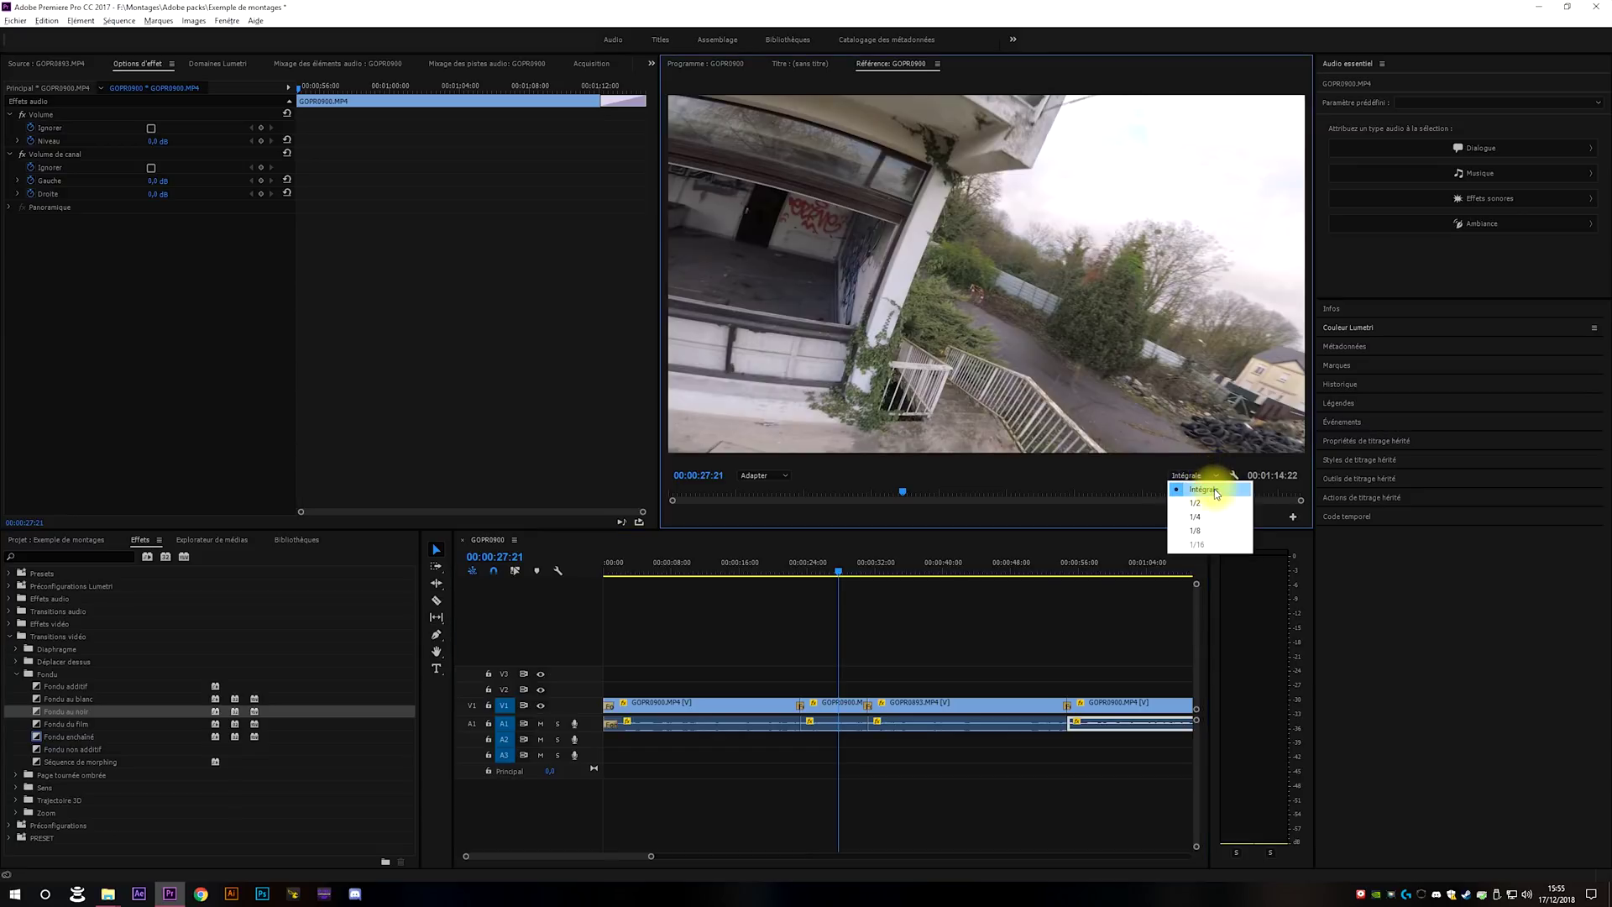
{"action": "left_click", "coordinate": [1218, 538]}
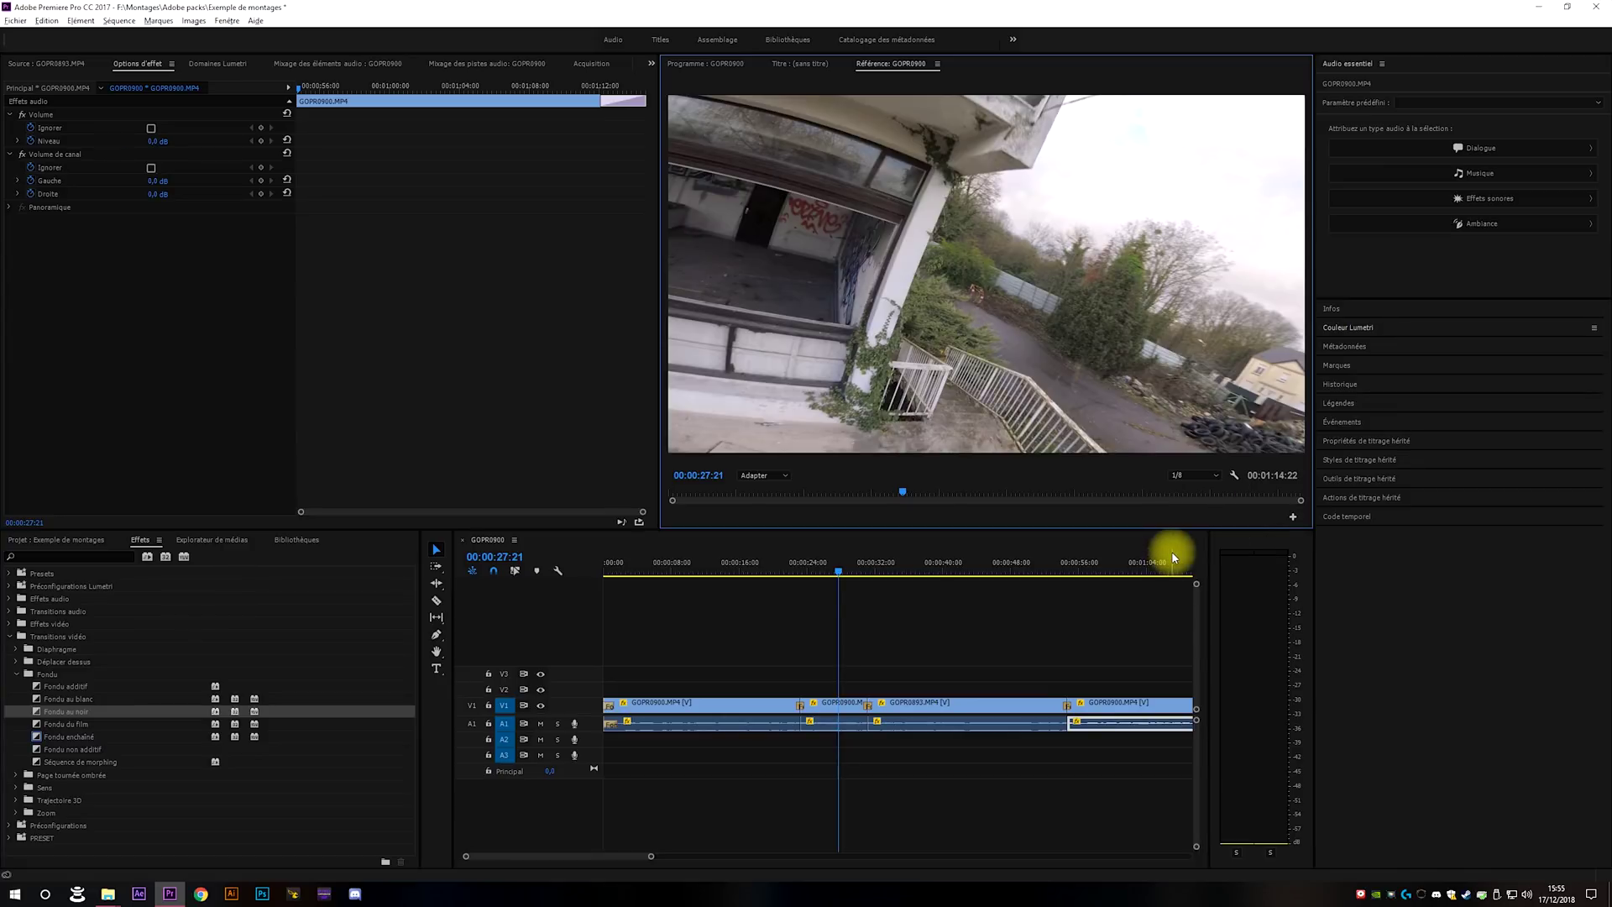
{"action": "left_click", "coordinate": [831, 565]}
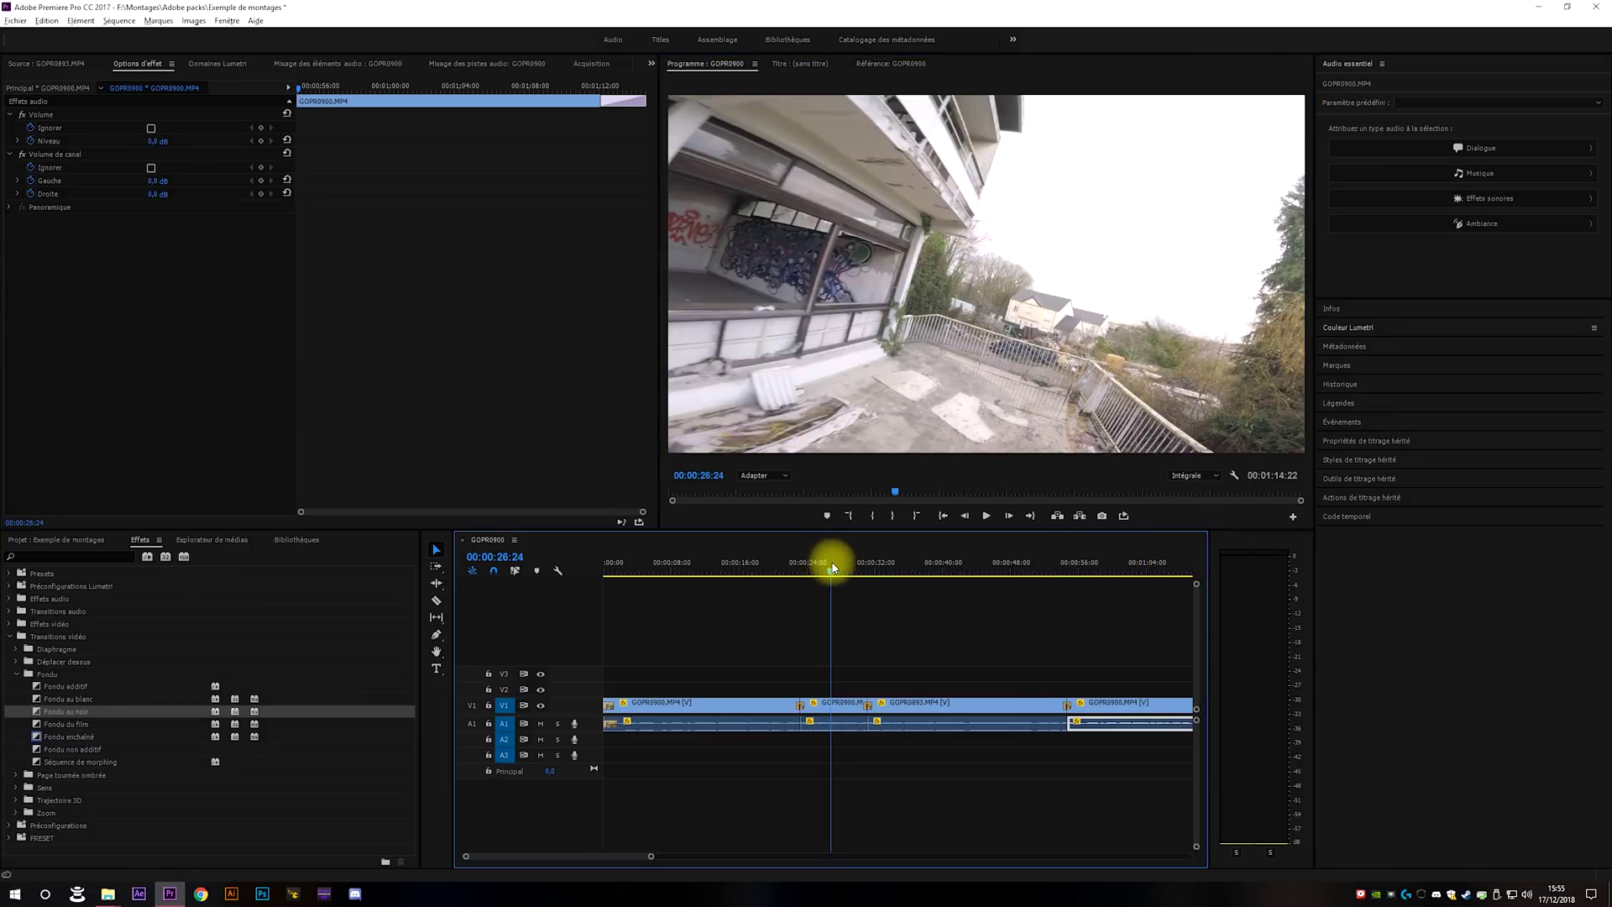
{"action": "key", "text": "space"}
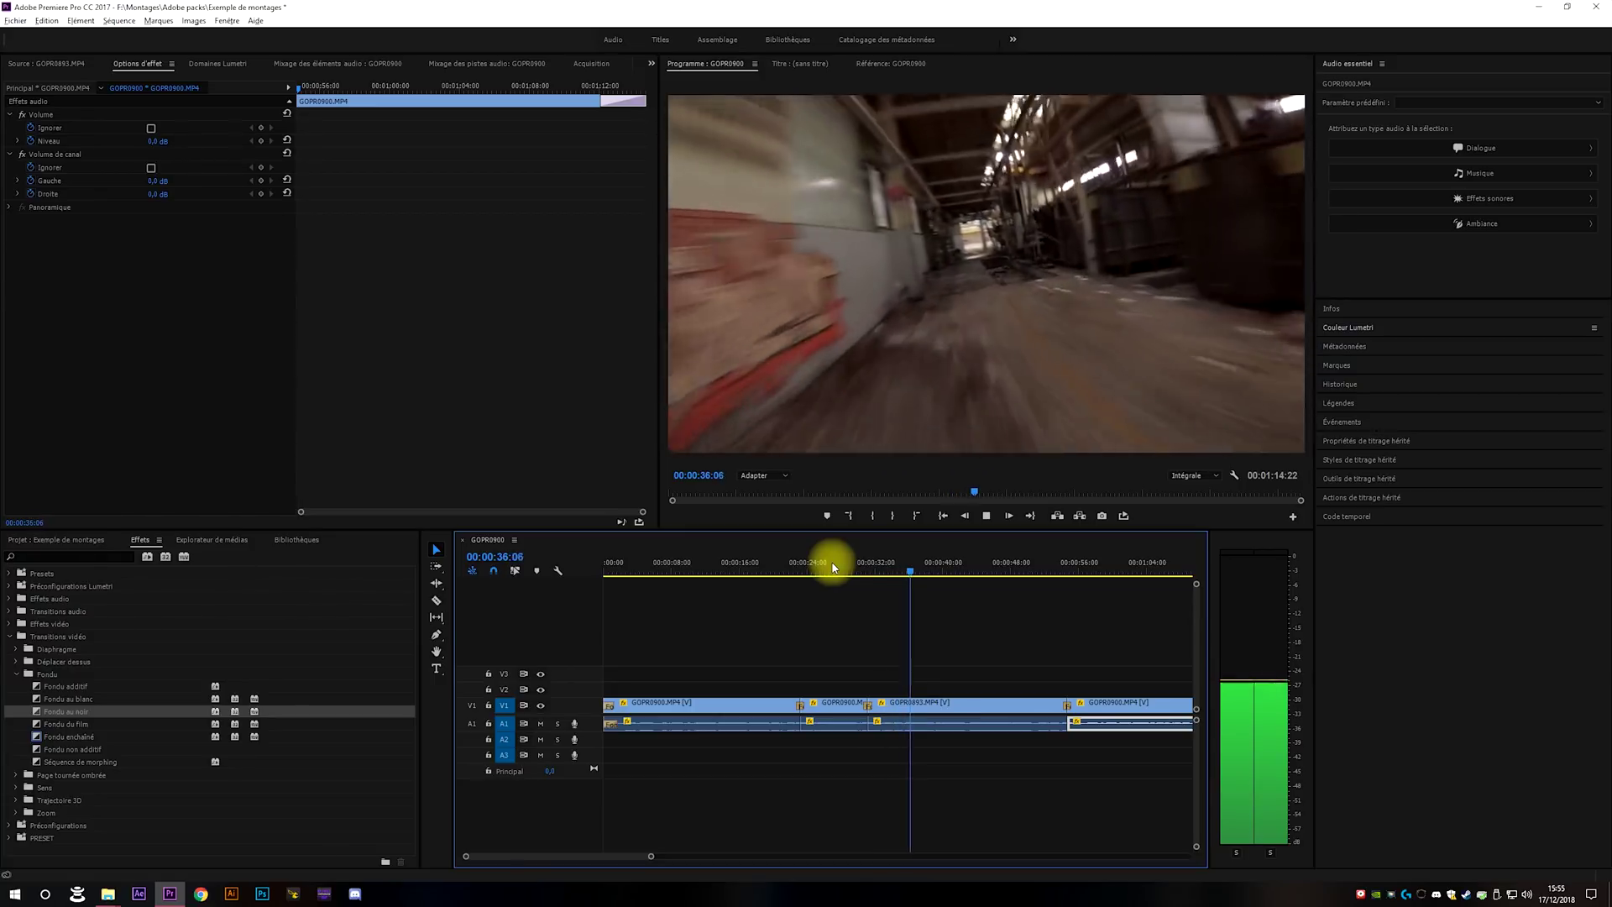
{"action": "key", "text": "space"}
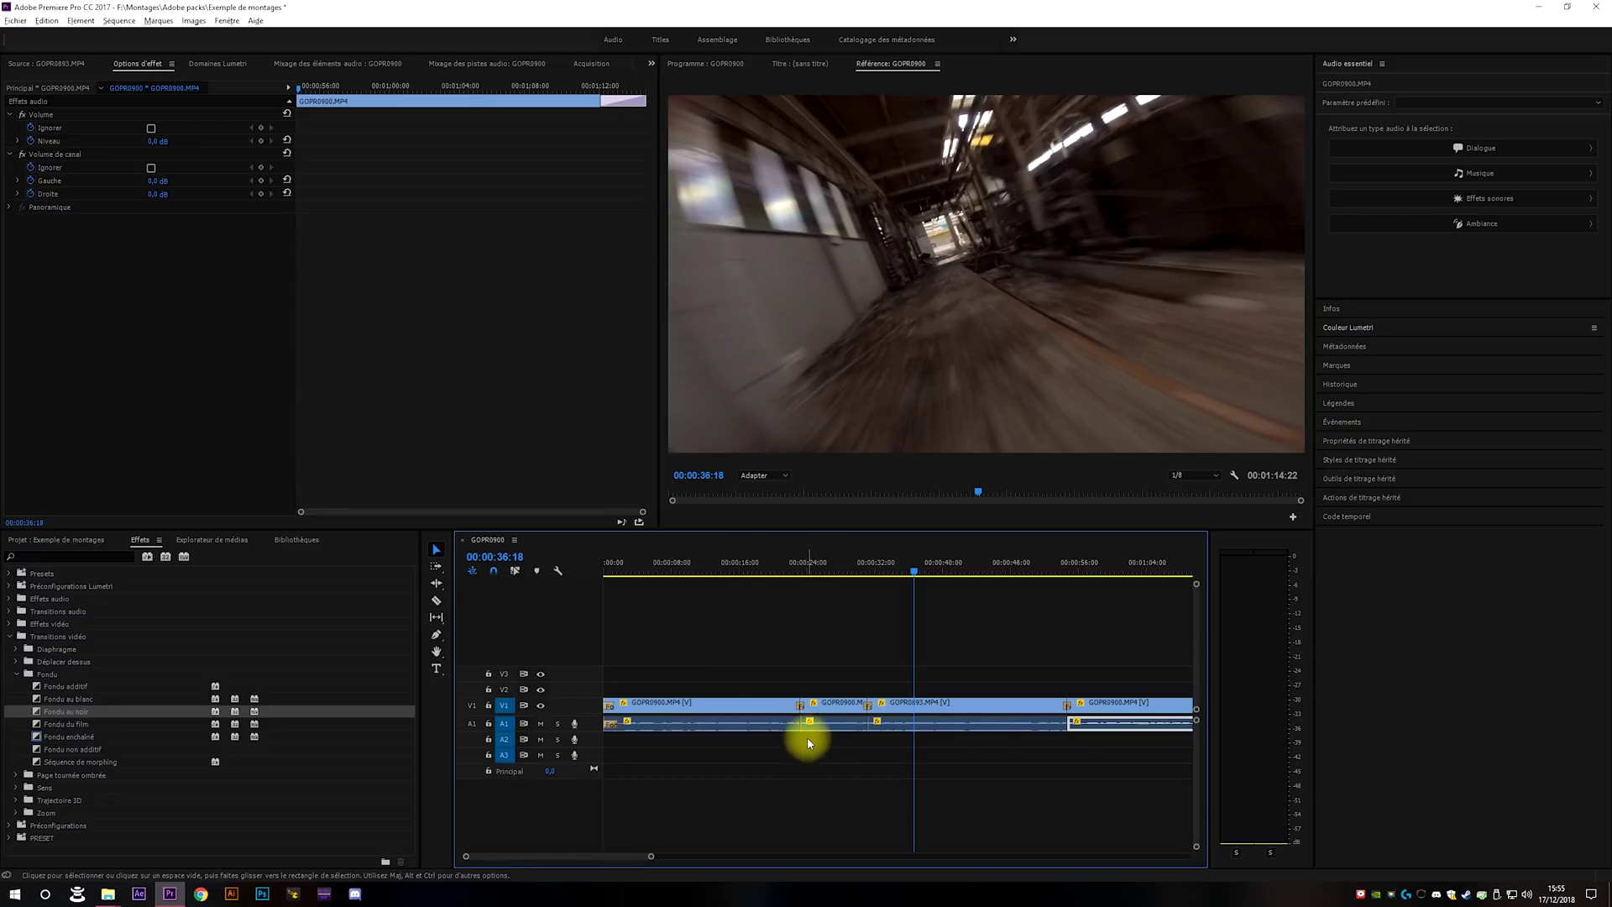
Apply the Puissance constante audio crossfade to the three cuts between the audio clips on A1.
{"action": "left_click", "coordinate": [17, 674]}
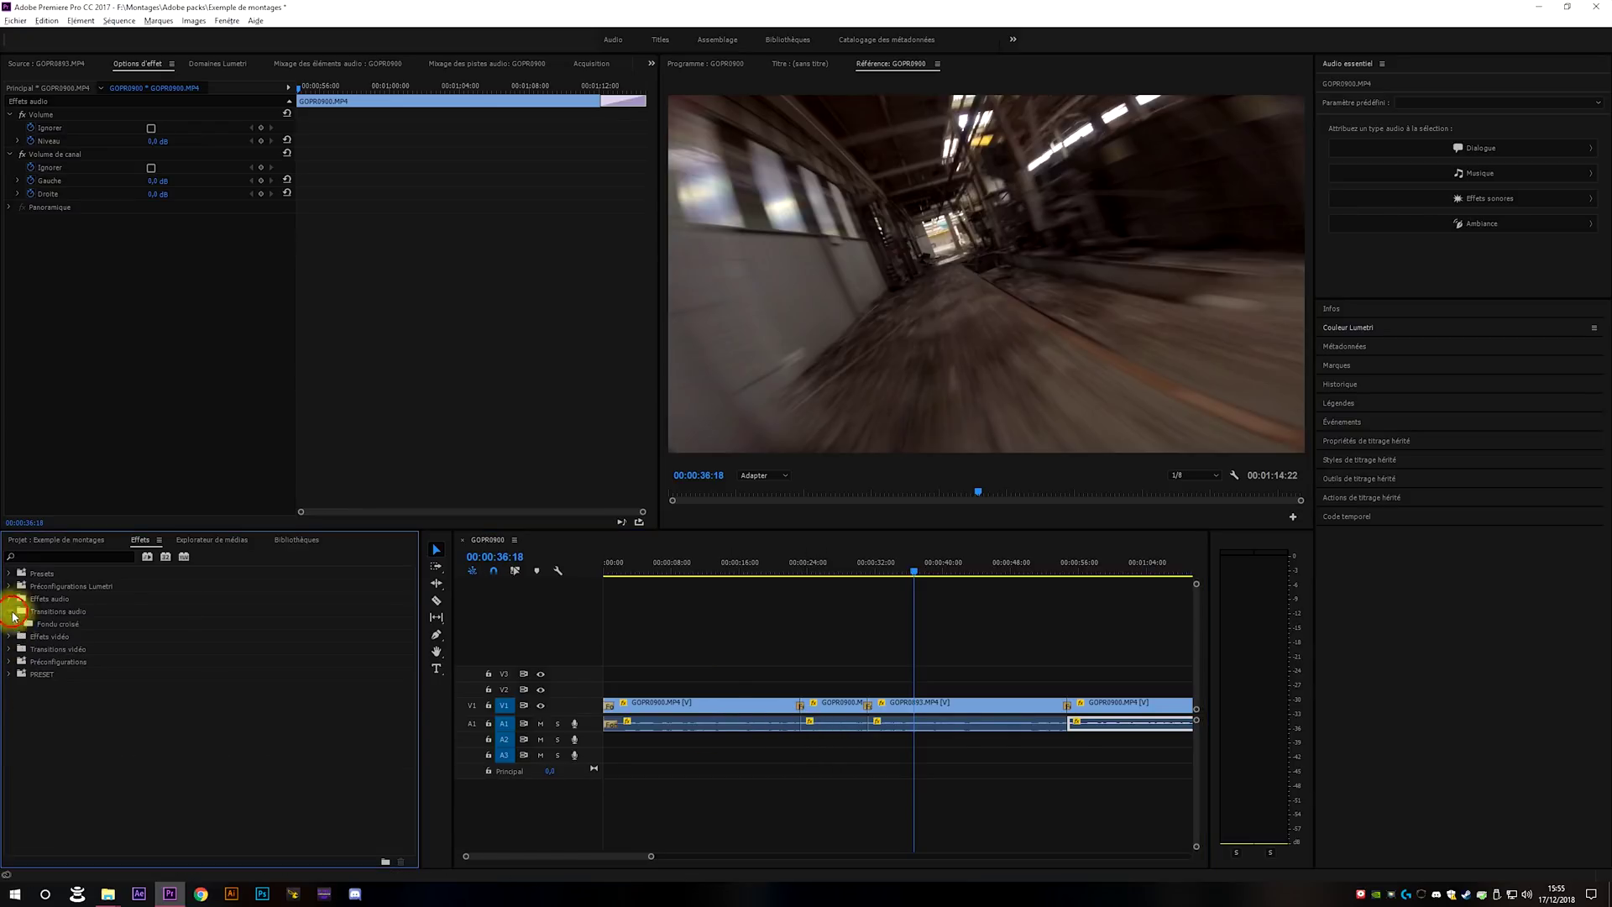
{"action": "left_click", "coordinate": [16, 624]}
{"action": "left_click", "coordinate": [39, 660]}
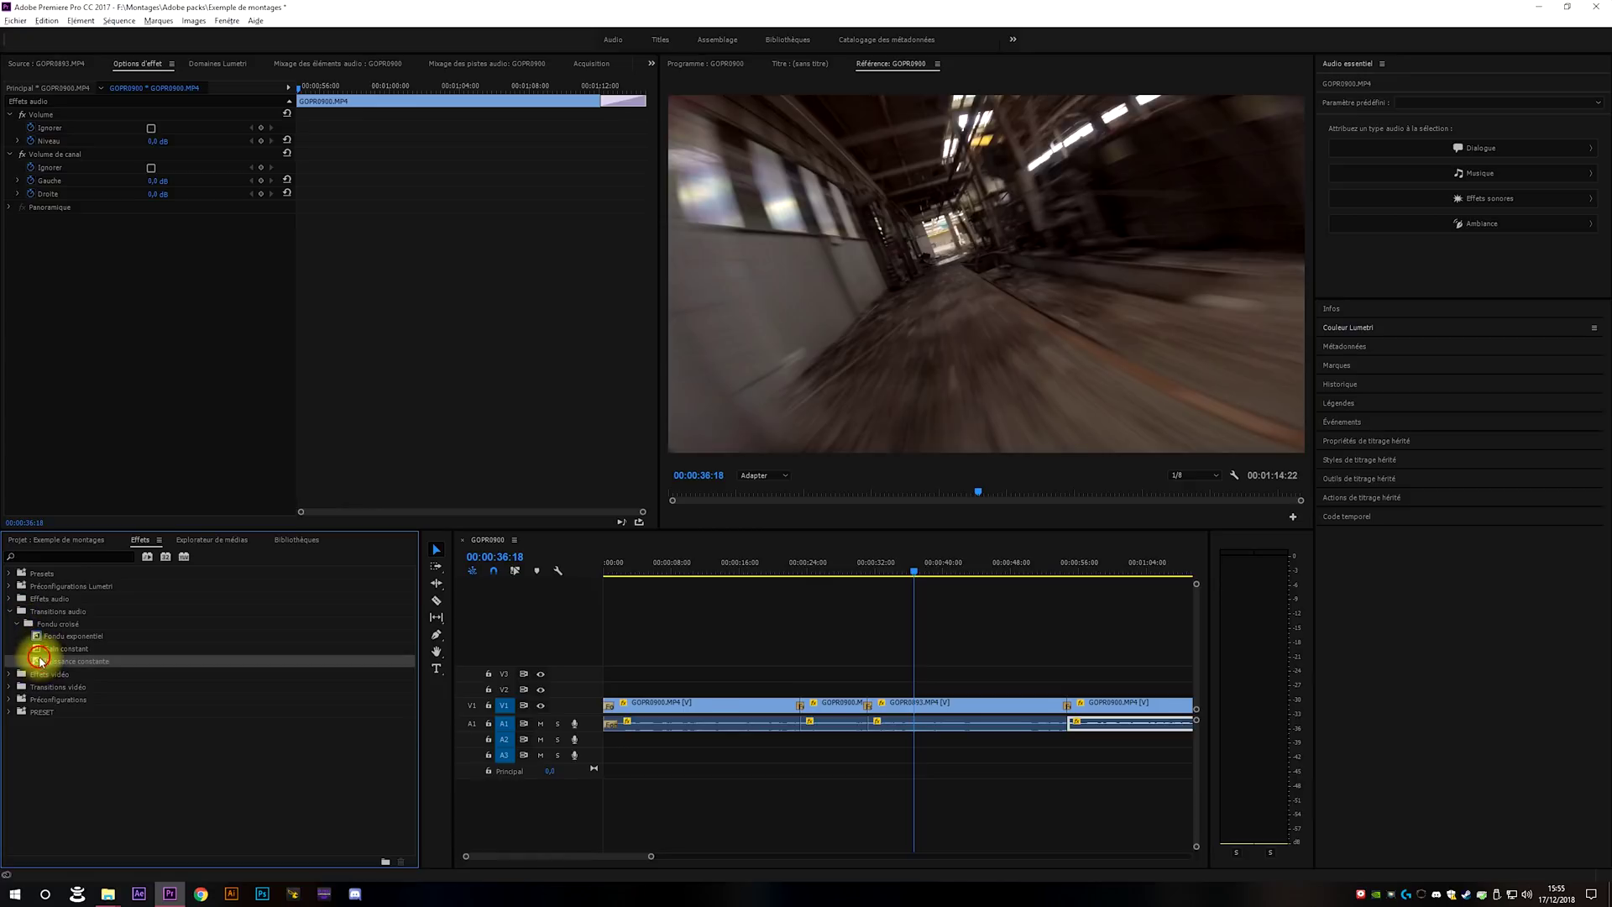
{"action": "left_click_drag", "start_coordinate": [39, 662], "coordinate": [873, 737]}
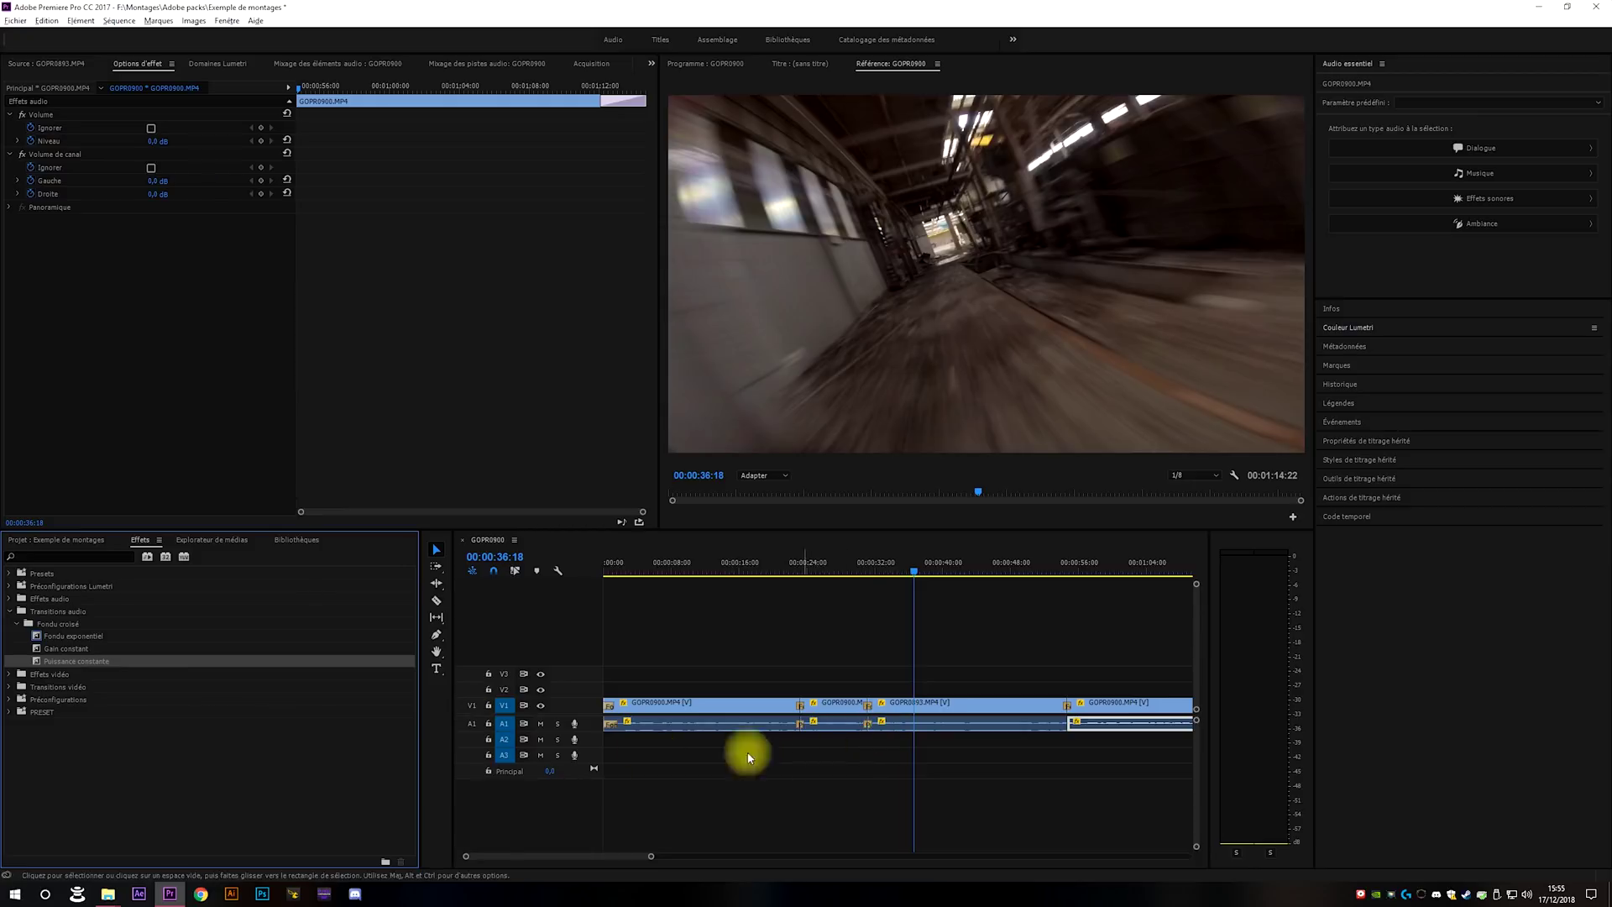
{"action": "left_click_drag", "start_coordinate": [62, 664], "coordinate": [1067, 737]}
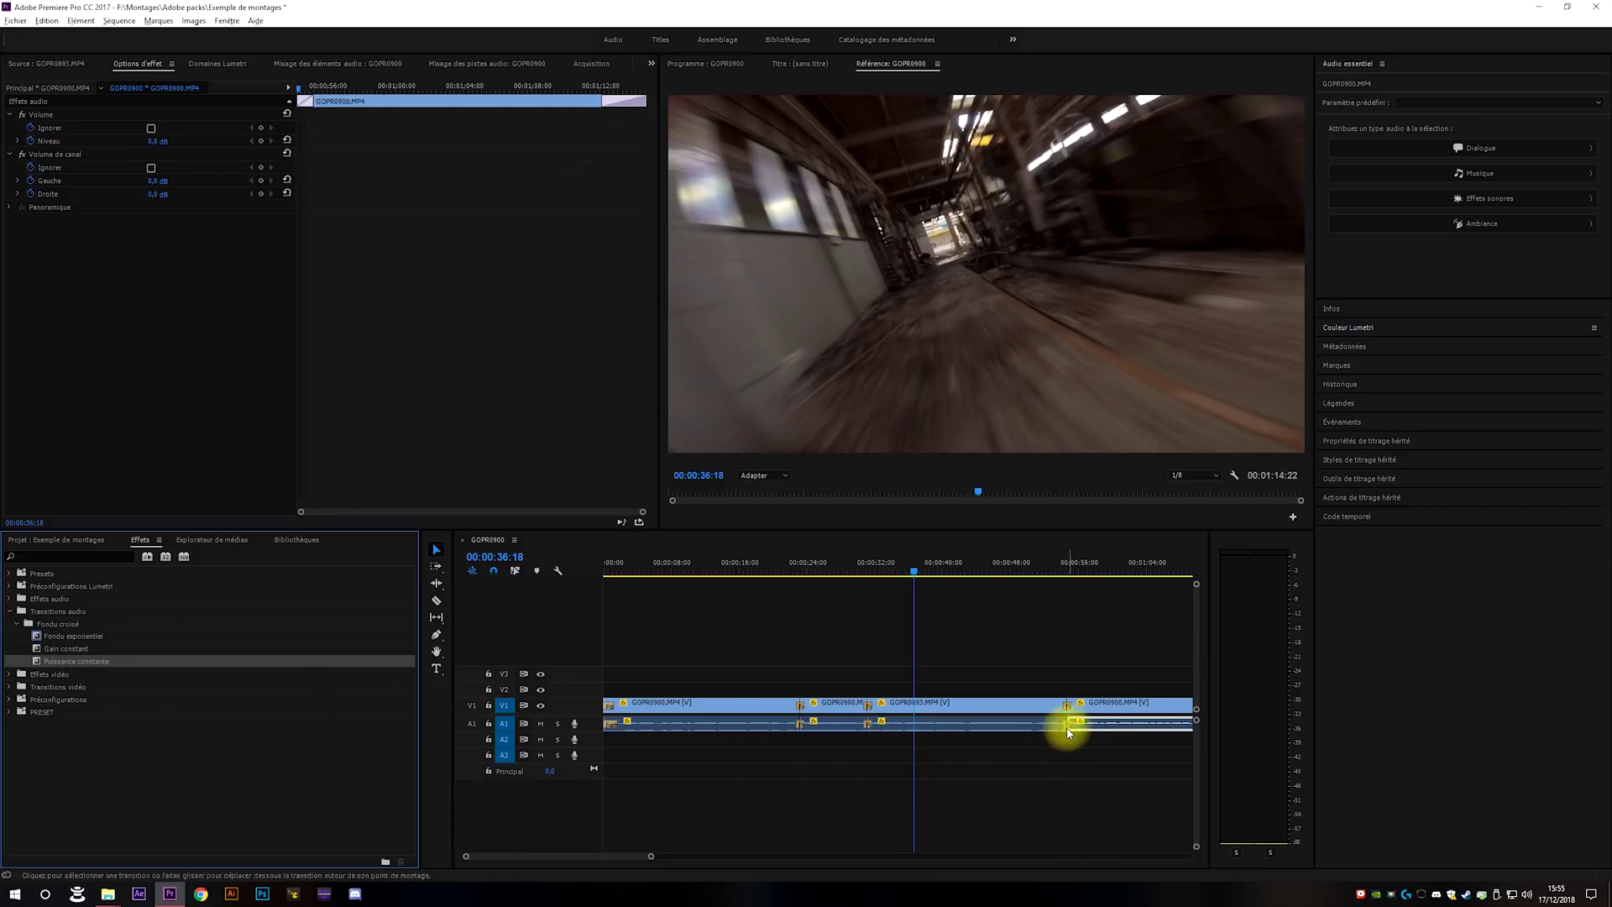
Play the sequence from about 00:00:22:12 to listen to the crossfade between the first two clips.
{"action": "left_click", "coordinate": [794, 564]}
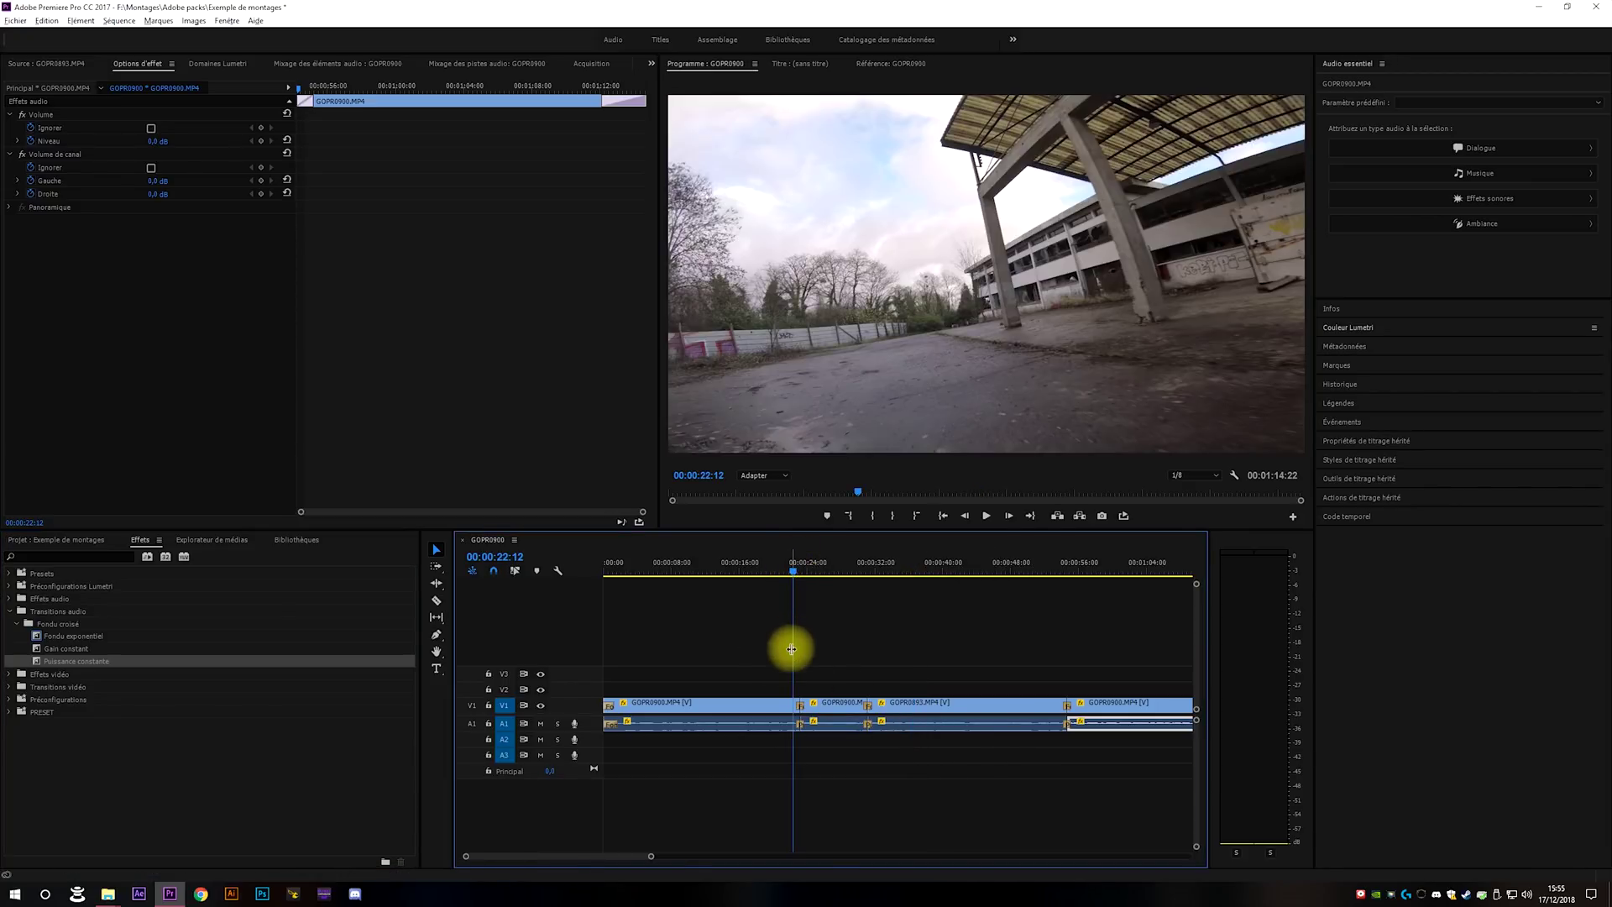
{"action": "key", "text": "space"}
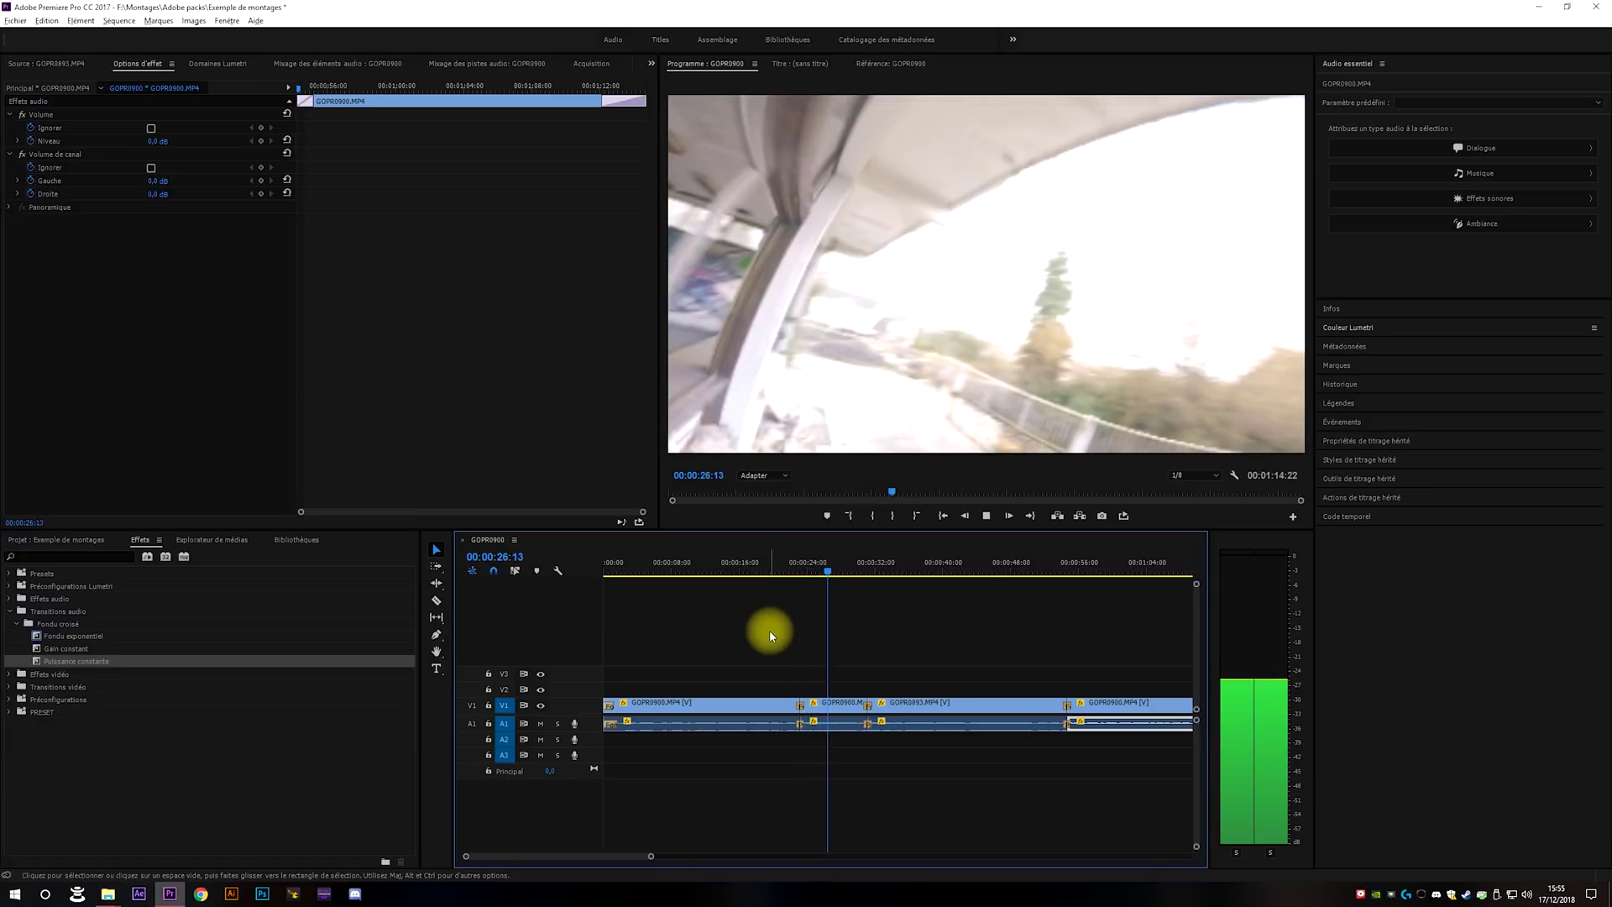
{"action": "key", "text": "space"}
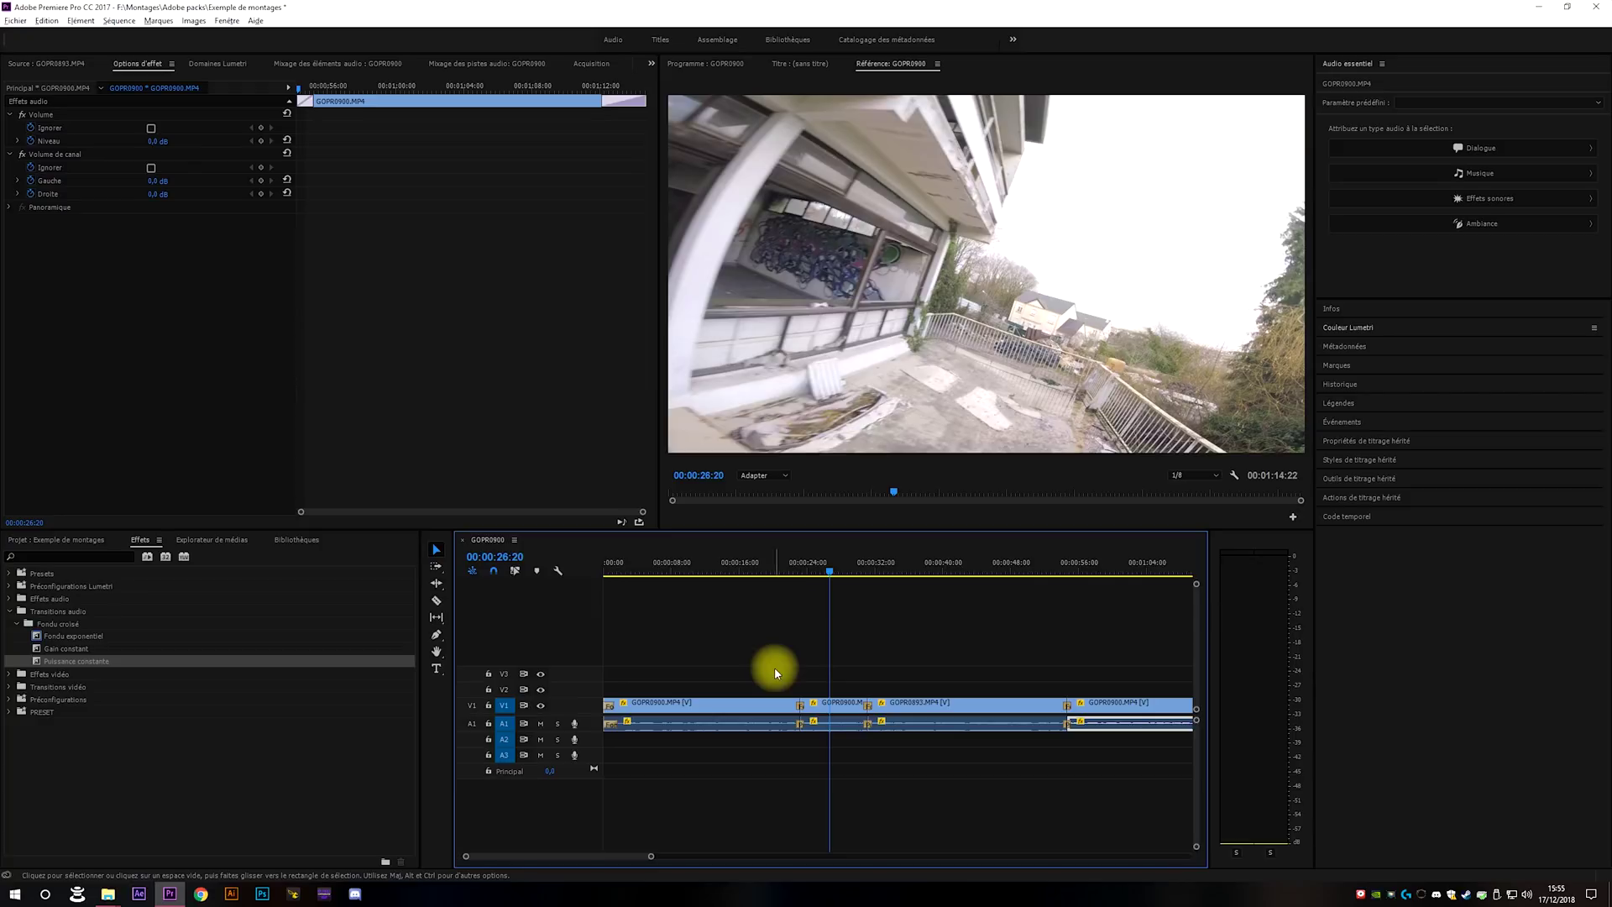
Place the WAF QNNK VIDEO 9%.png image on track V2 from the sequence start and extend it over the whole edit.
{"action": "scroll", "coordinate": [738, 798], "scroll_direction": "down", "scroll_amount": 1}
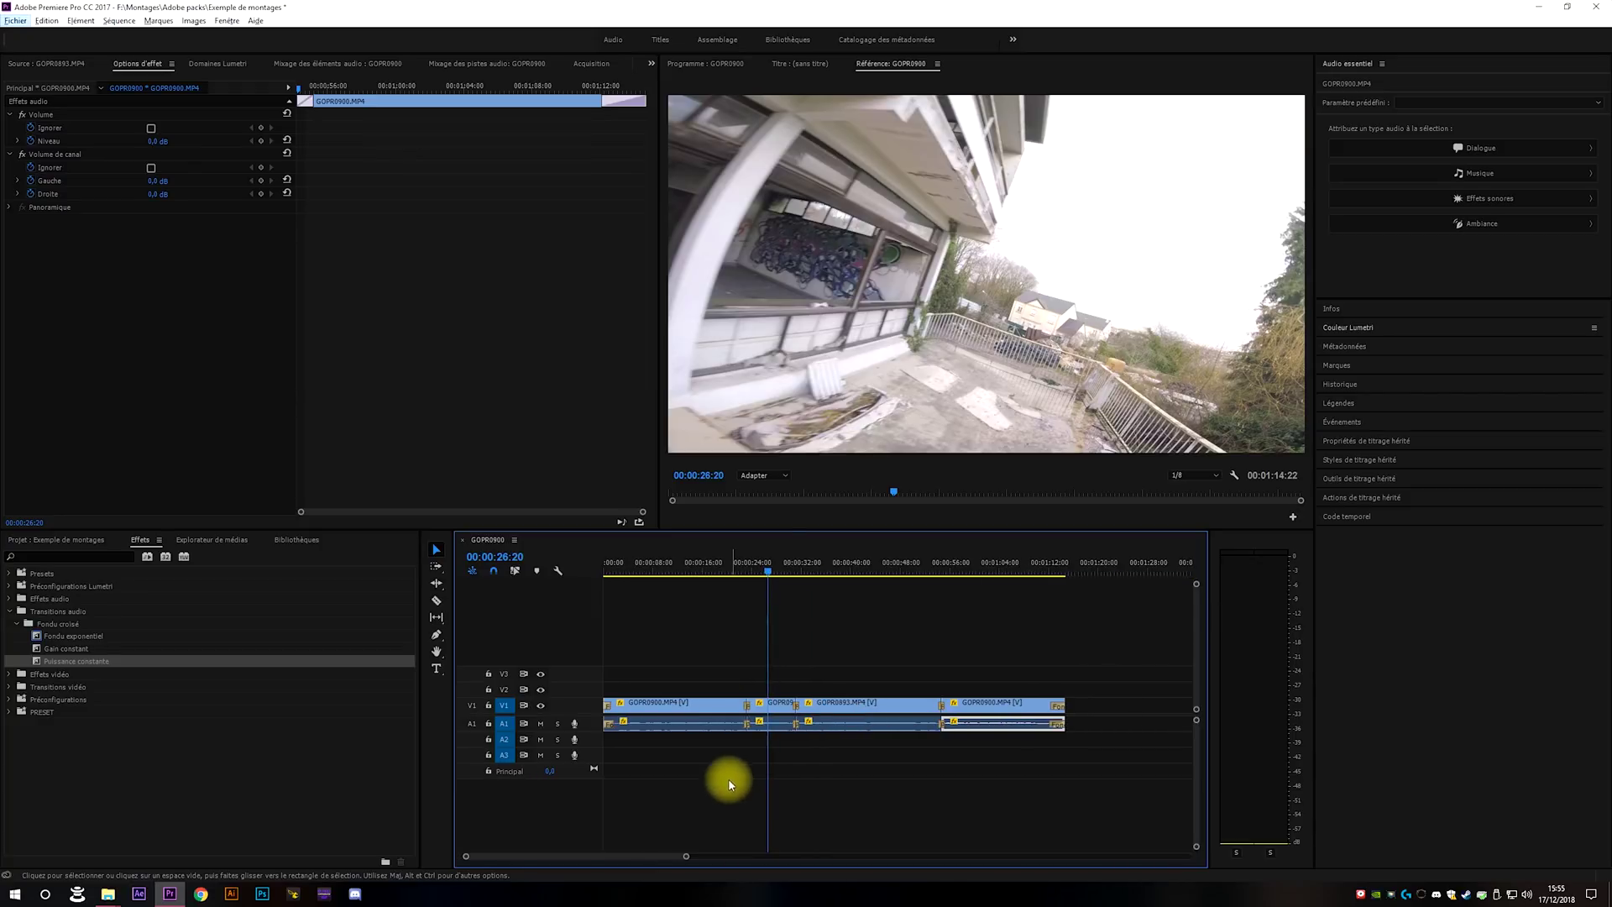
{"action": "left_click_drag", "start_coordinate": [772, 558], "coordinate": [674, 564]}
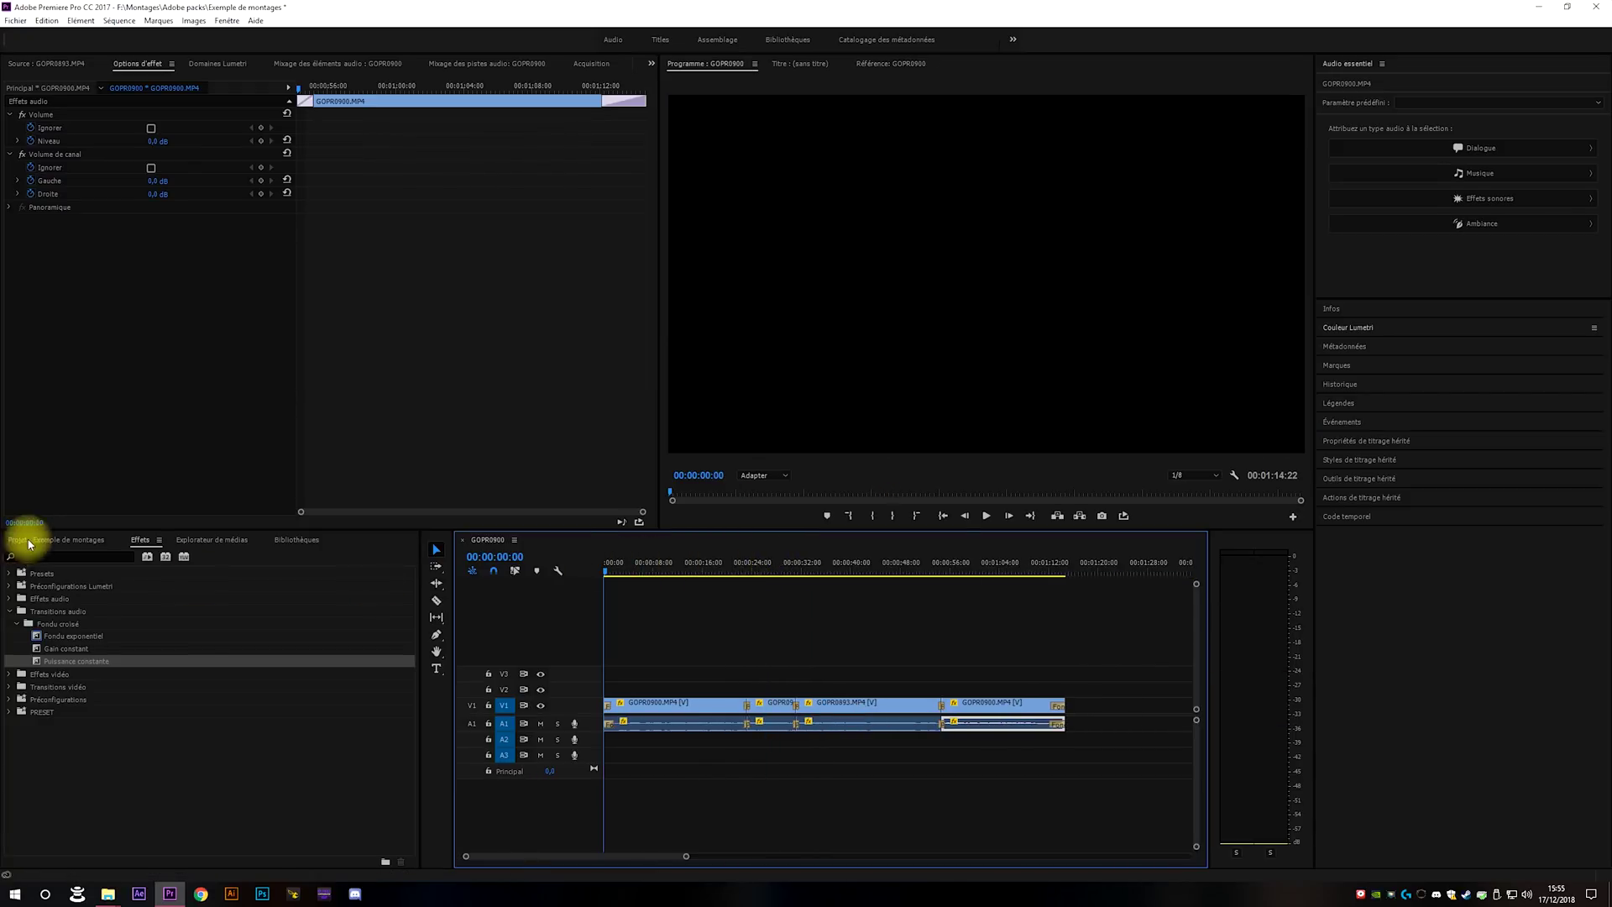
{"action": "left_click", "coordinate": [27, 539]}
{"action": "left_click", "coordinate": [62, 656]}
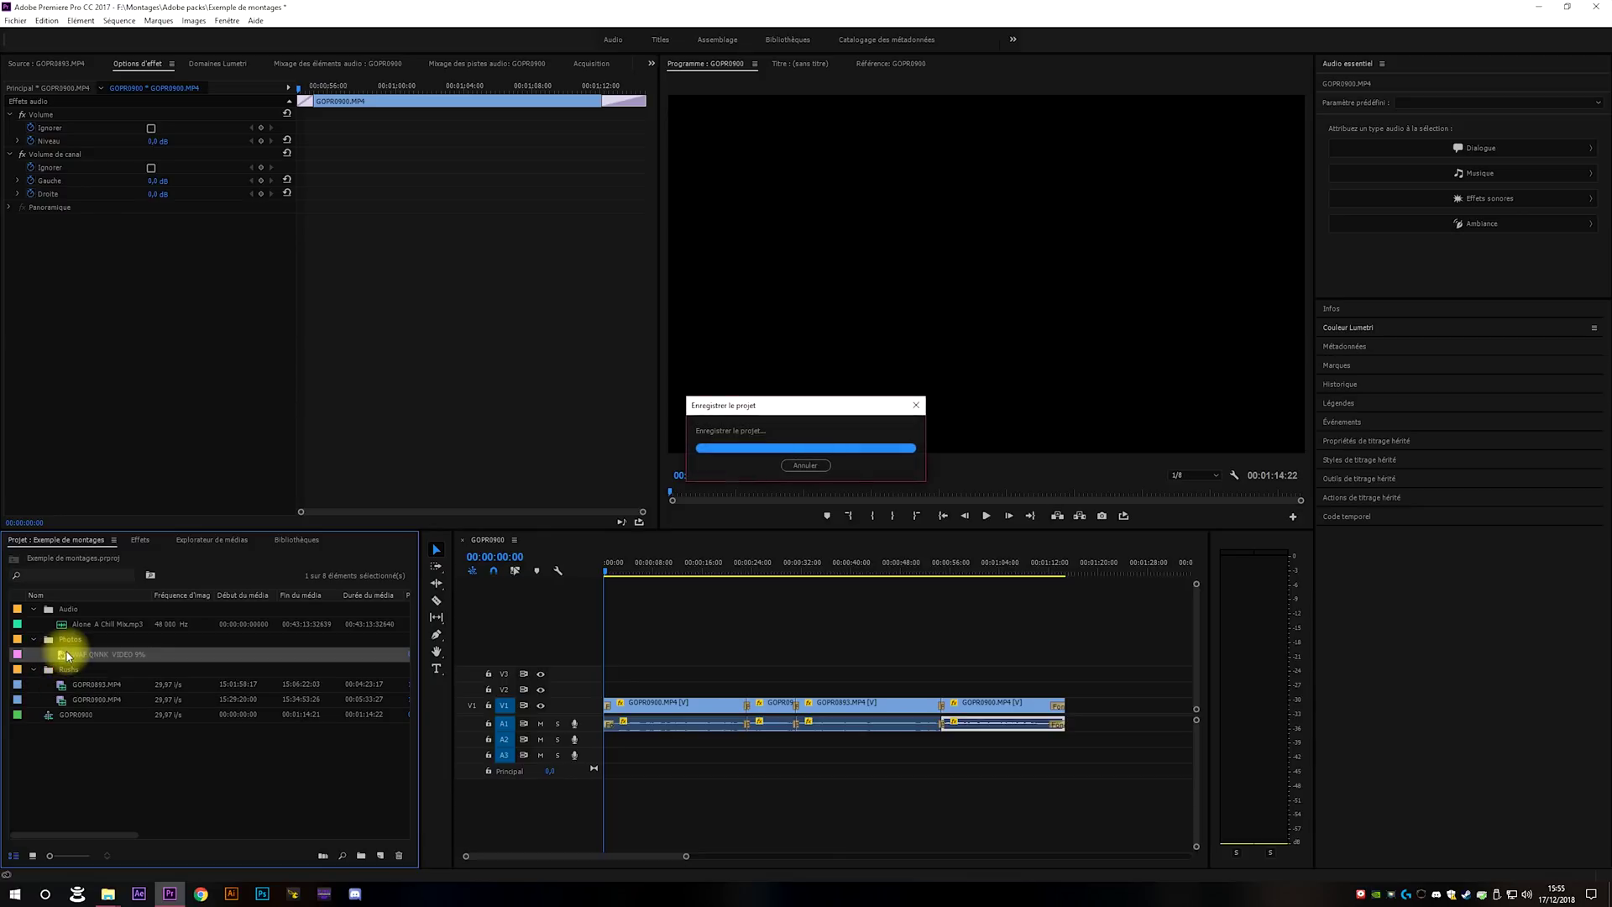
{"action": "left_click_drag", "start_coordinate": [62, 658], "coordinate": [1065, 687]}
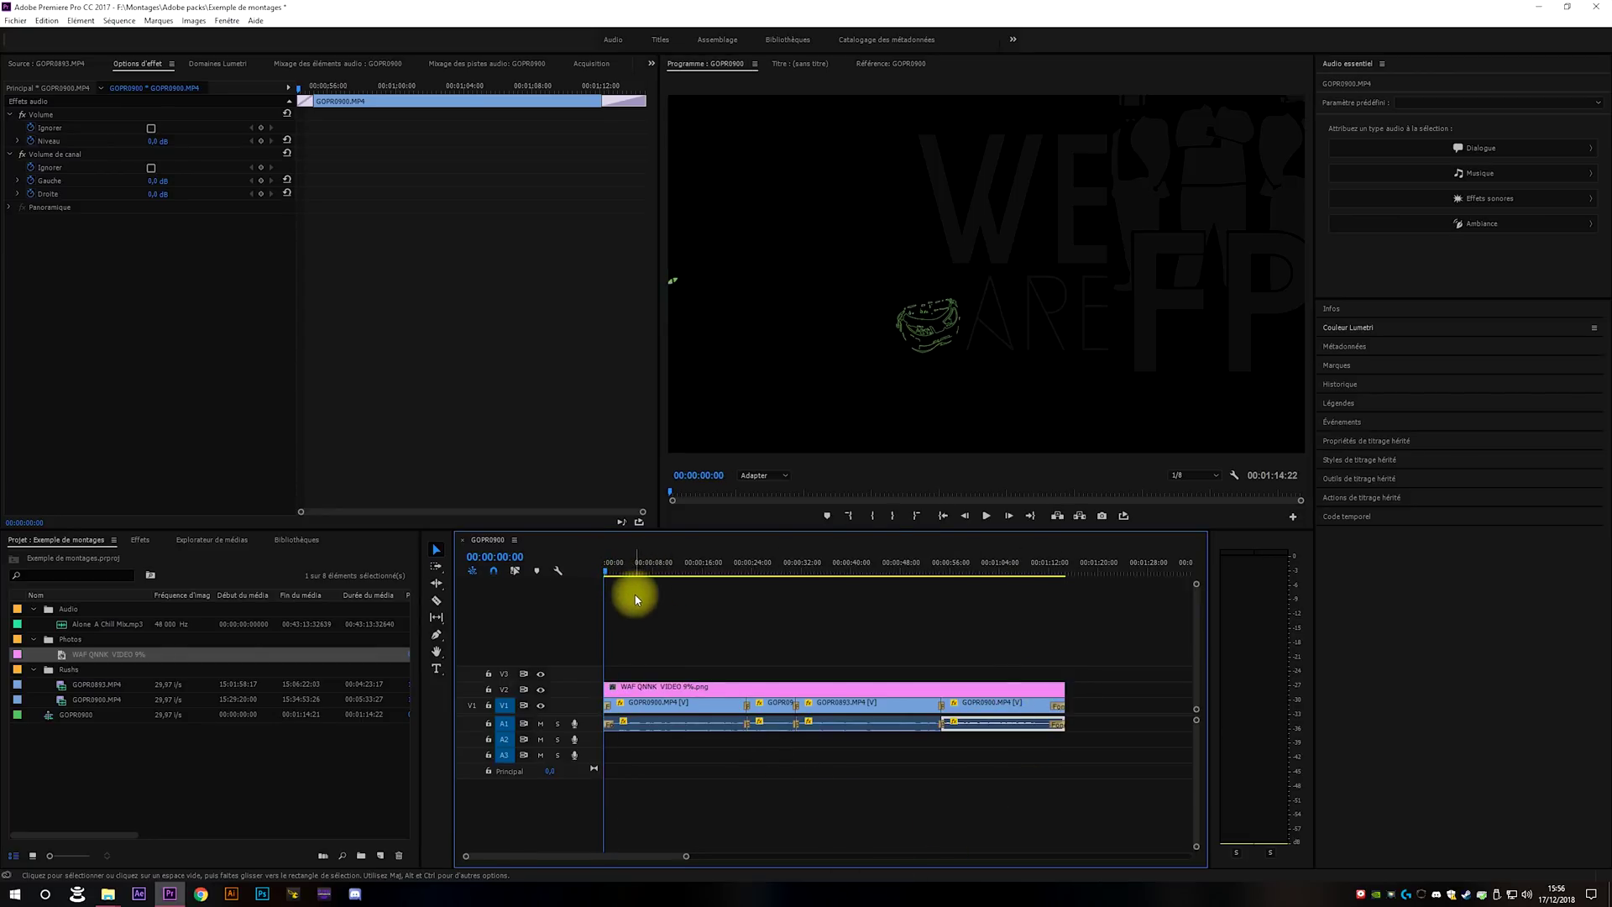
Reduce the scale of the PNG logo on V2 to 17 and set the playback resolution to Intégrale.
{"action": "left_click_drag", "start_coordinate": [608, 575], "coordinate": [625, 571]}
{"action": "left_click", "coordinate": [718, 687]}
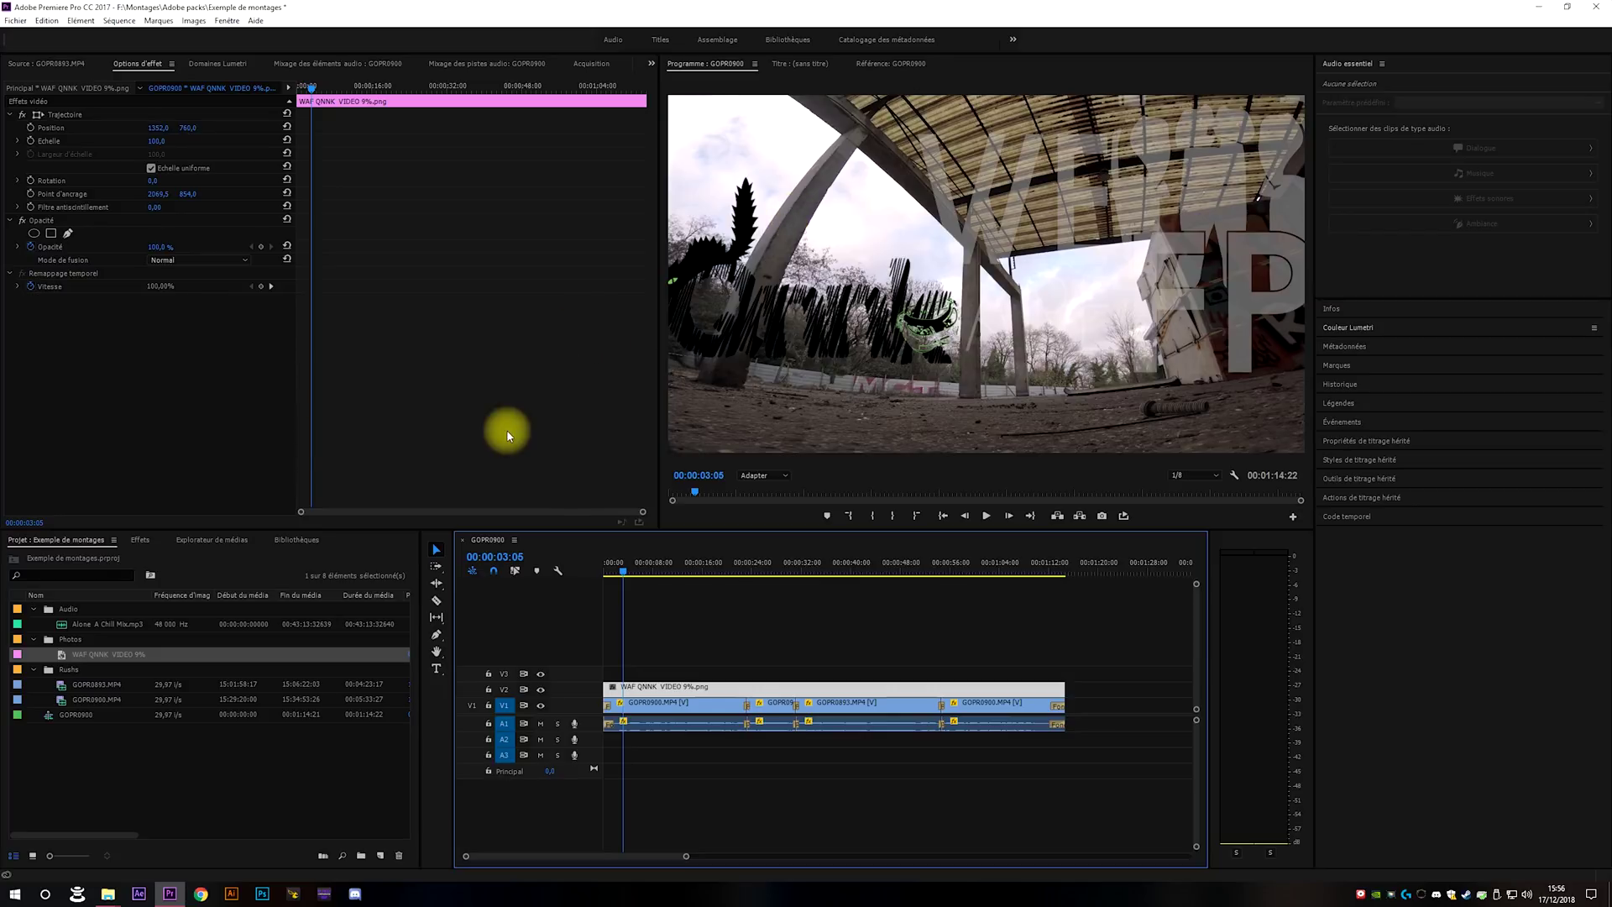
{"action": "left_click", "coordinate": [156, 141]}
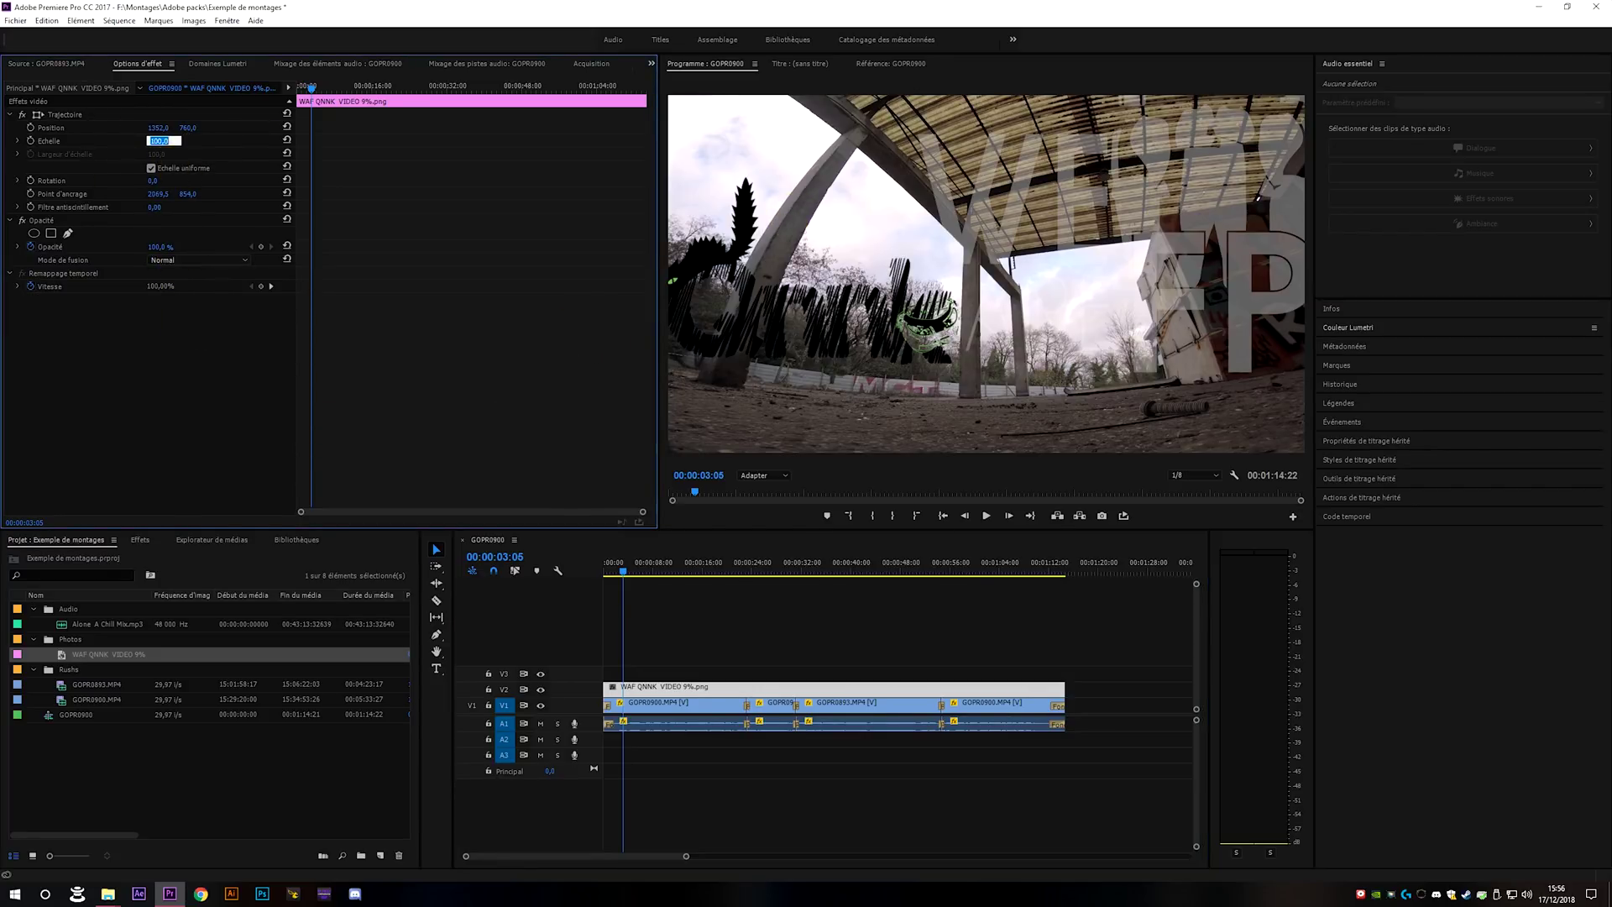
{"action": "type", "text": "14"}
{"action": "key", "text": "Return"}
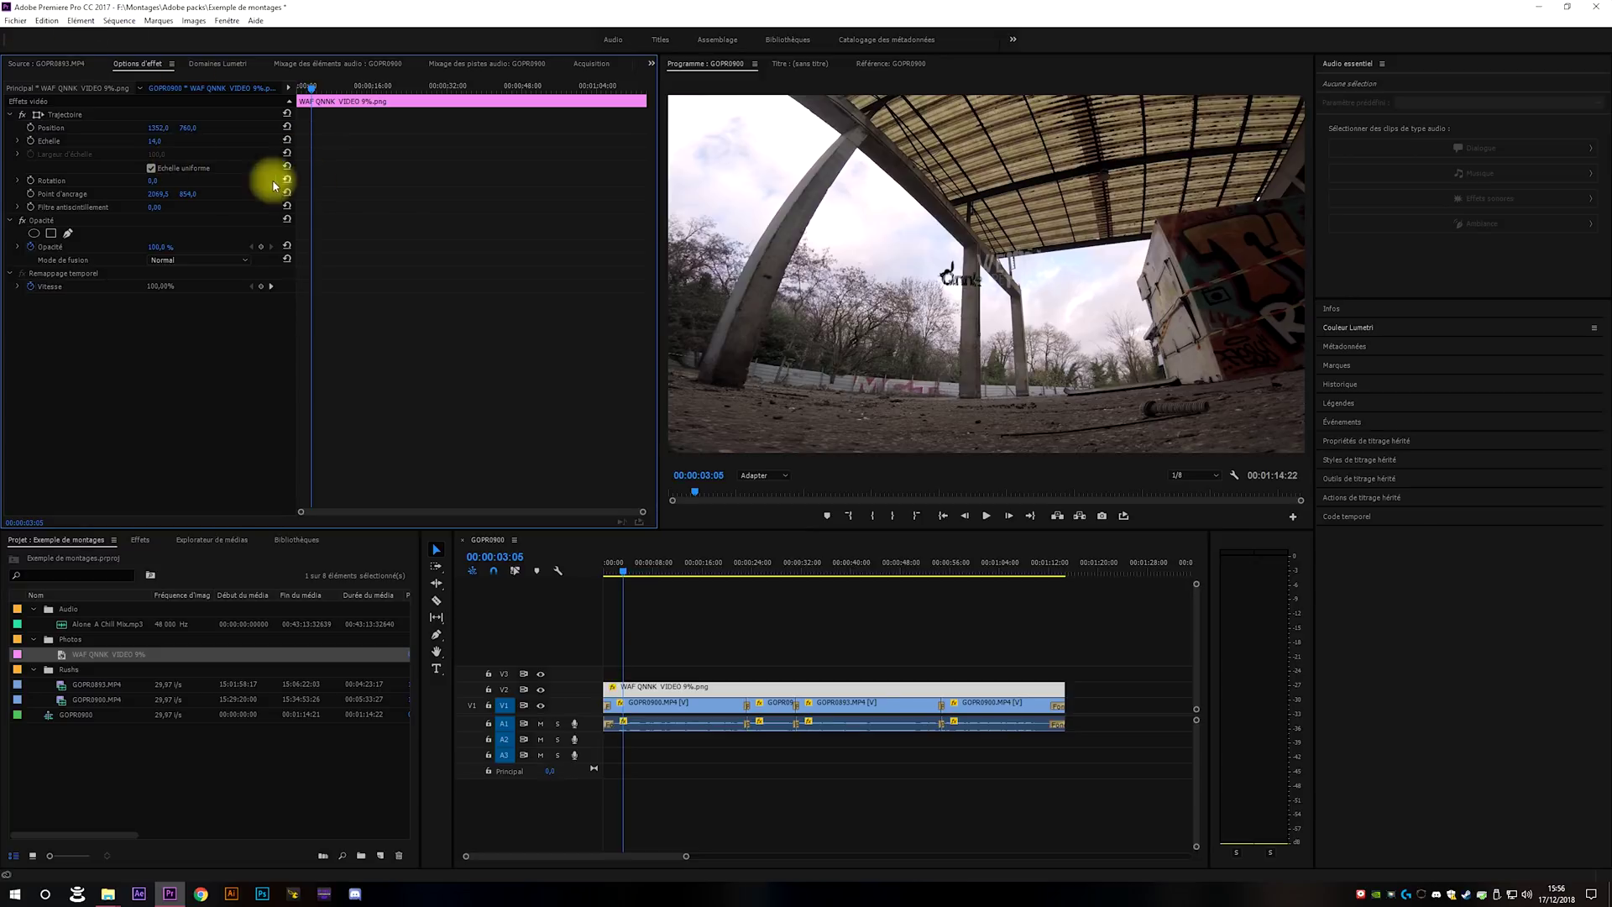
{"action": "type", "text": "15"}
{"action": "key", "text": "Return"}
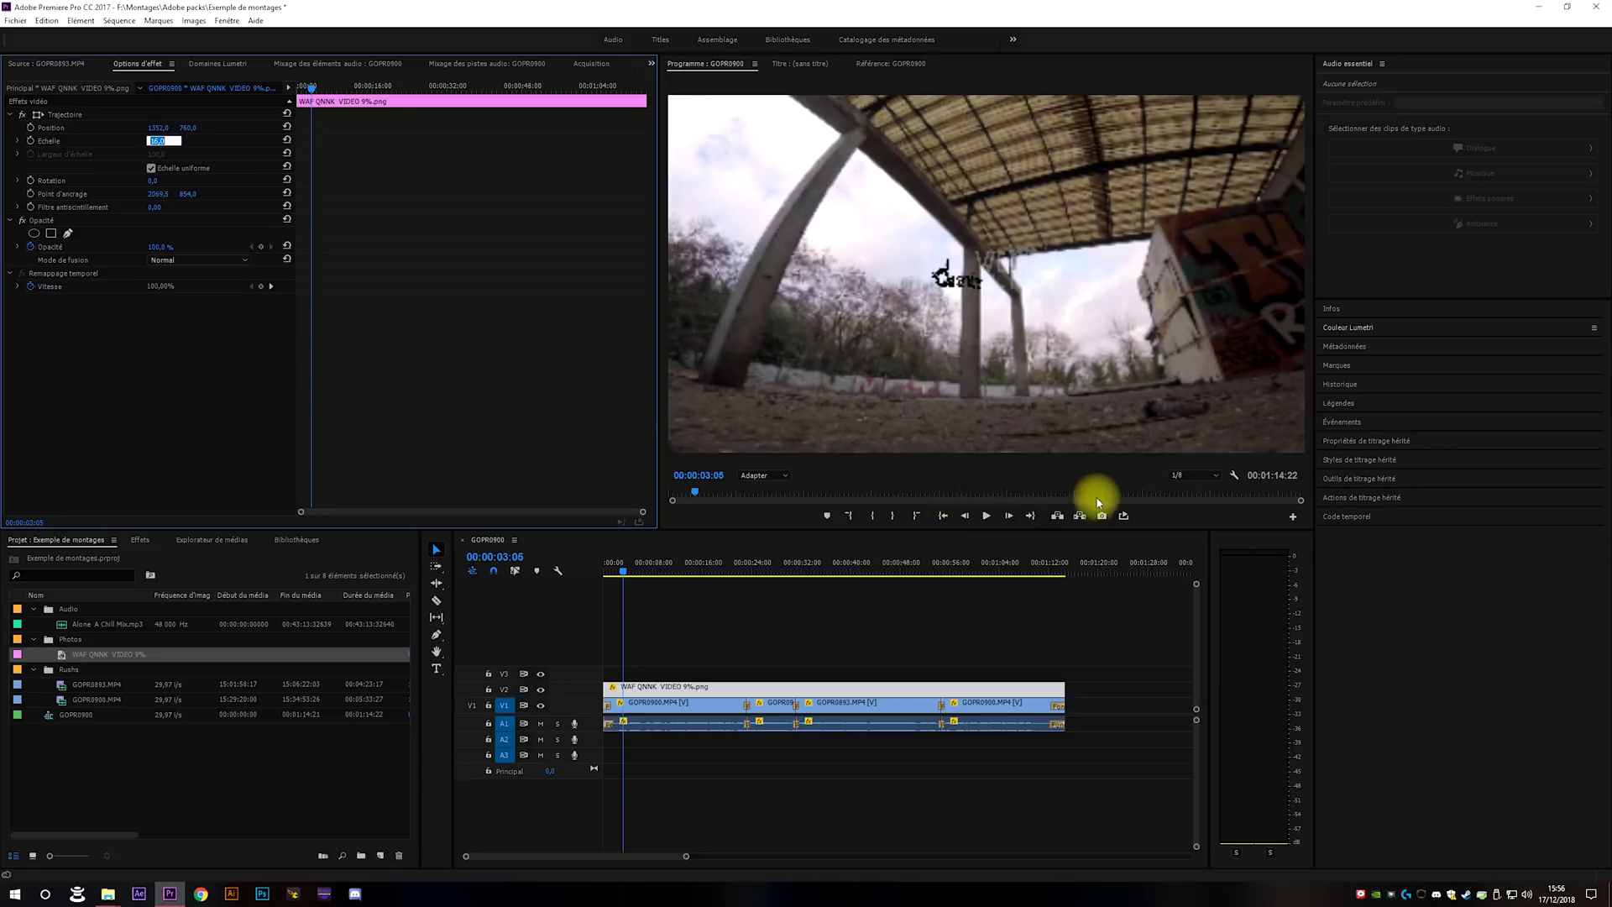
{"action": "left_click", "coordinate": [1191, 475]}
{"action": "left_click", "coordinate": [1196, 468]}
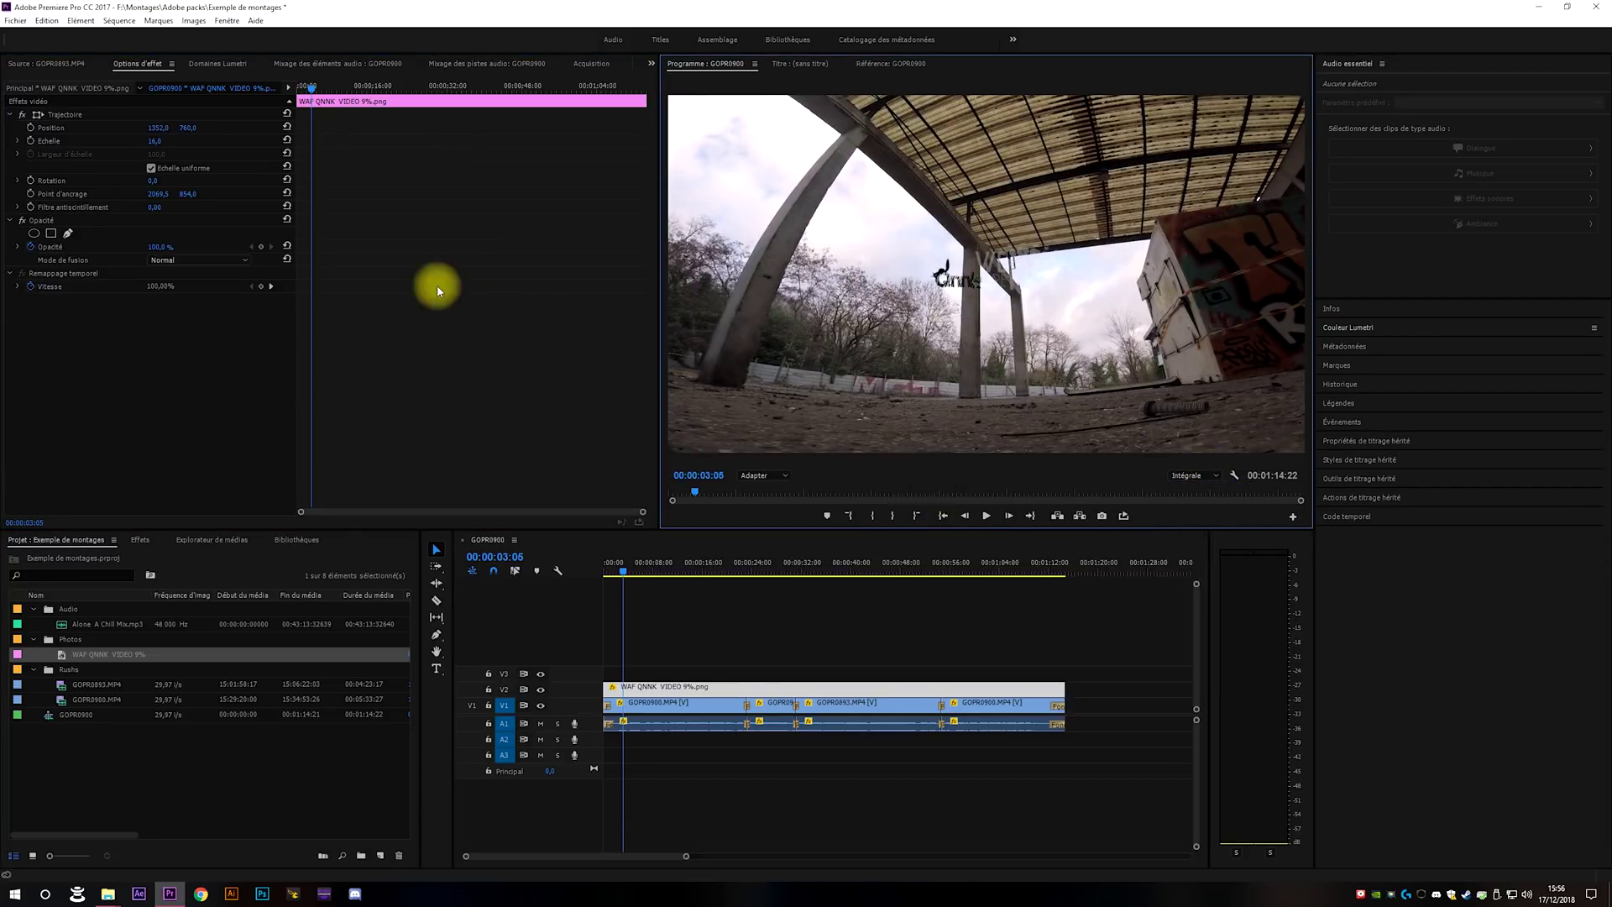
{"action": "left_click", "coordinate": [164, 139]}
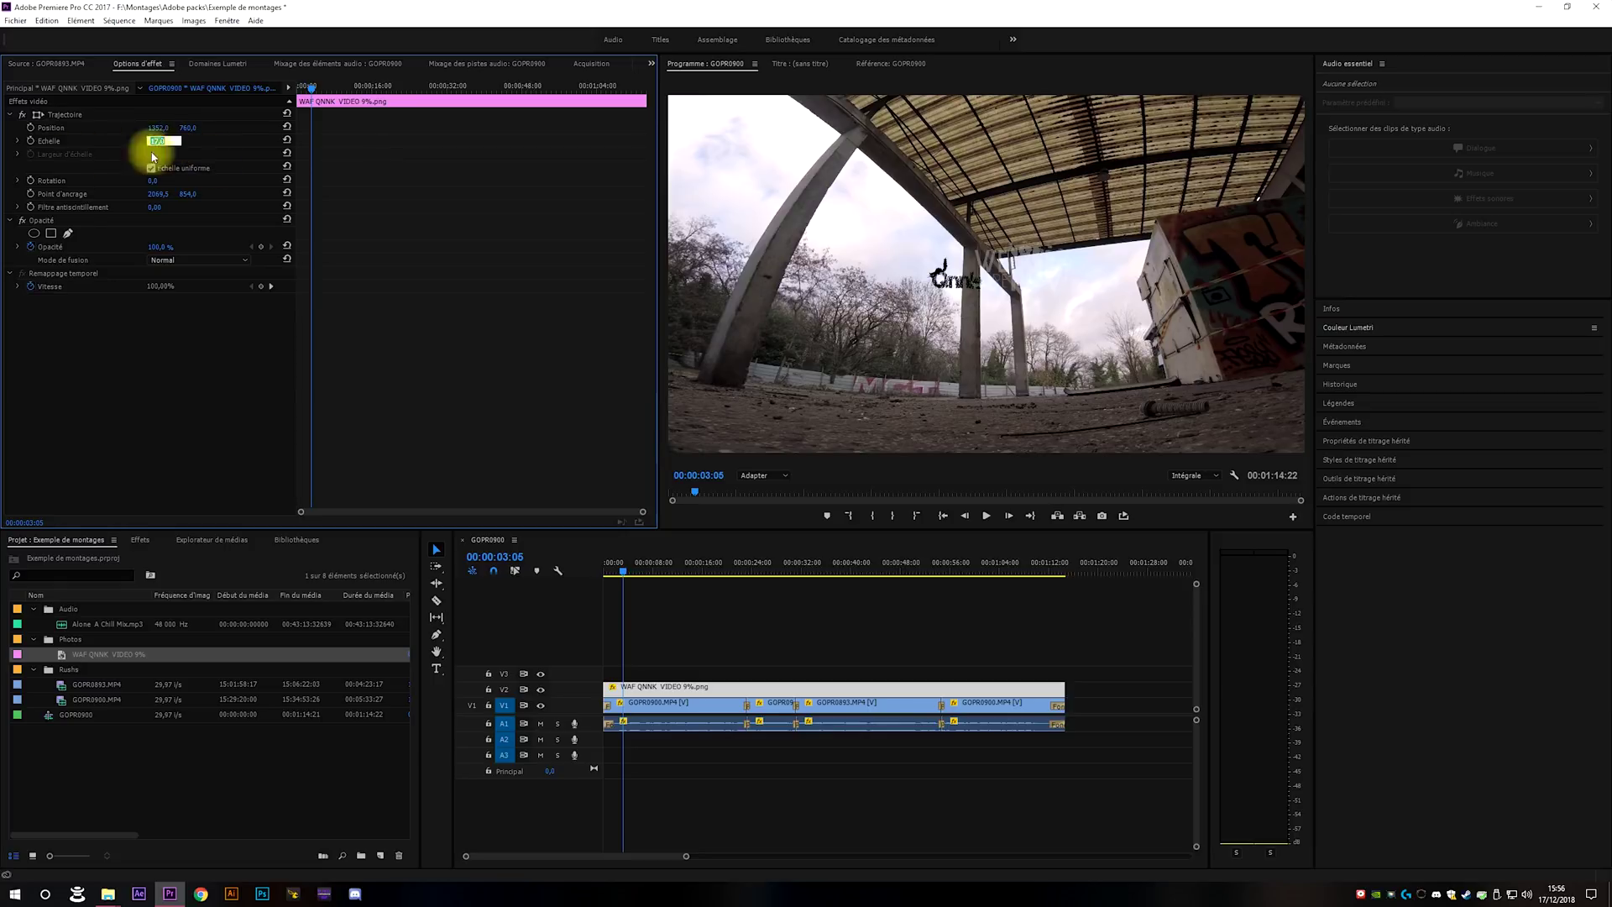
{"action": "left_click", "coordinate": [504, 287]}
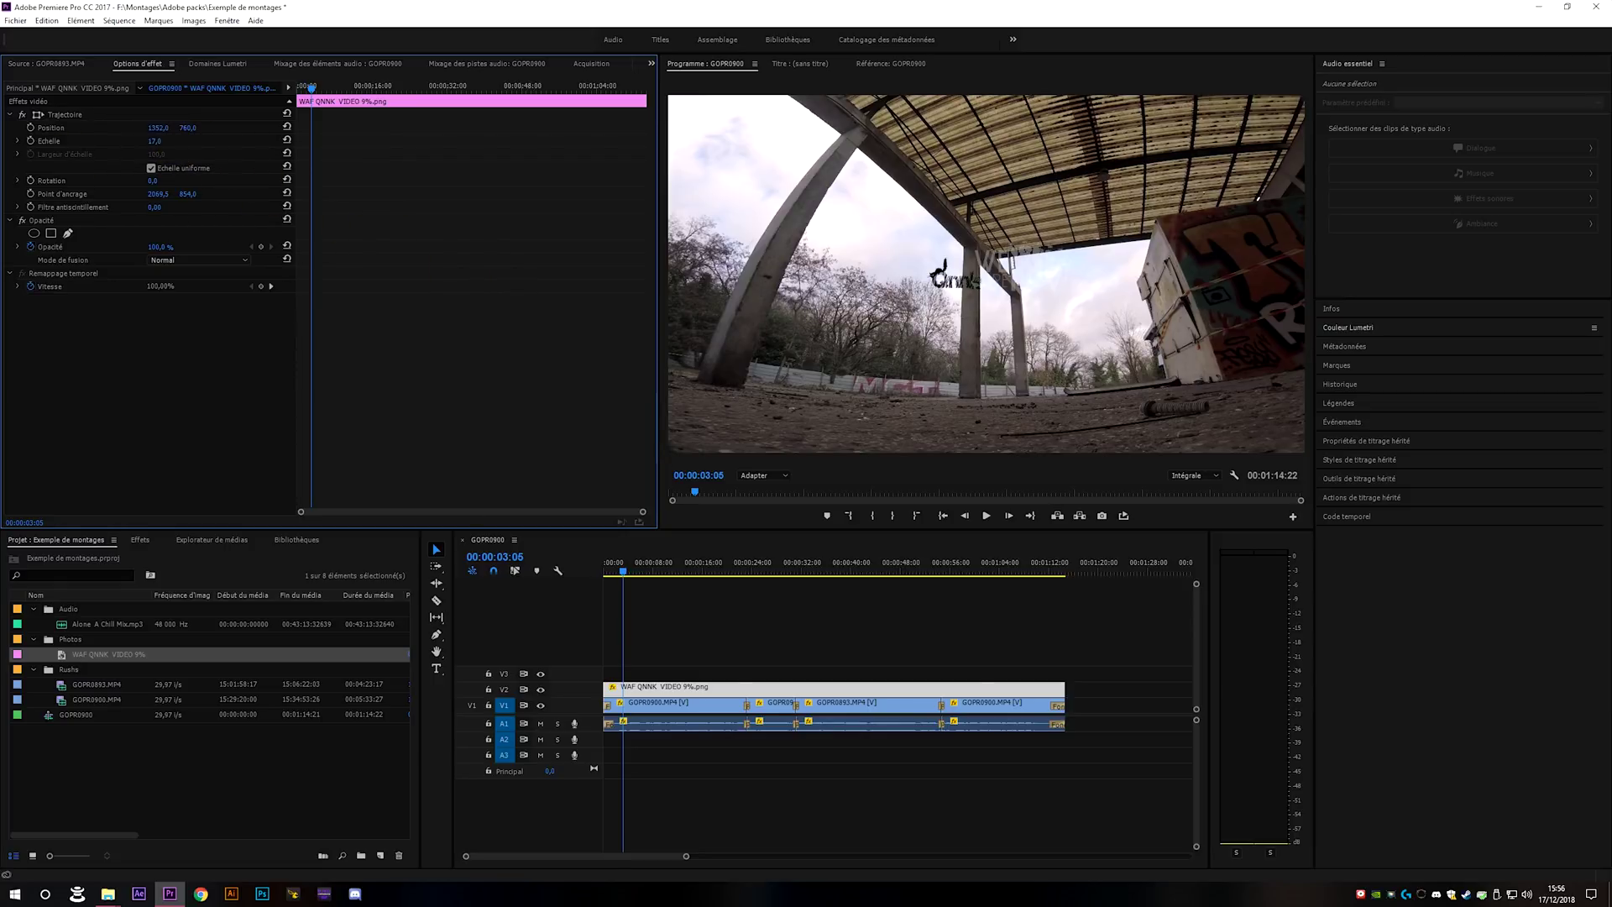
Move the logo into the lower-right corner of the video frame, at about position 2234, 1434.
{"action": "left_click_drag", "start_coordinate": [157, 128], "coordinate": [588, 127]}
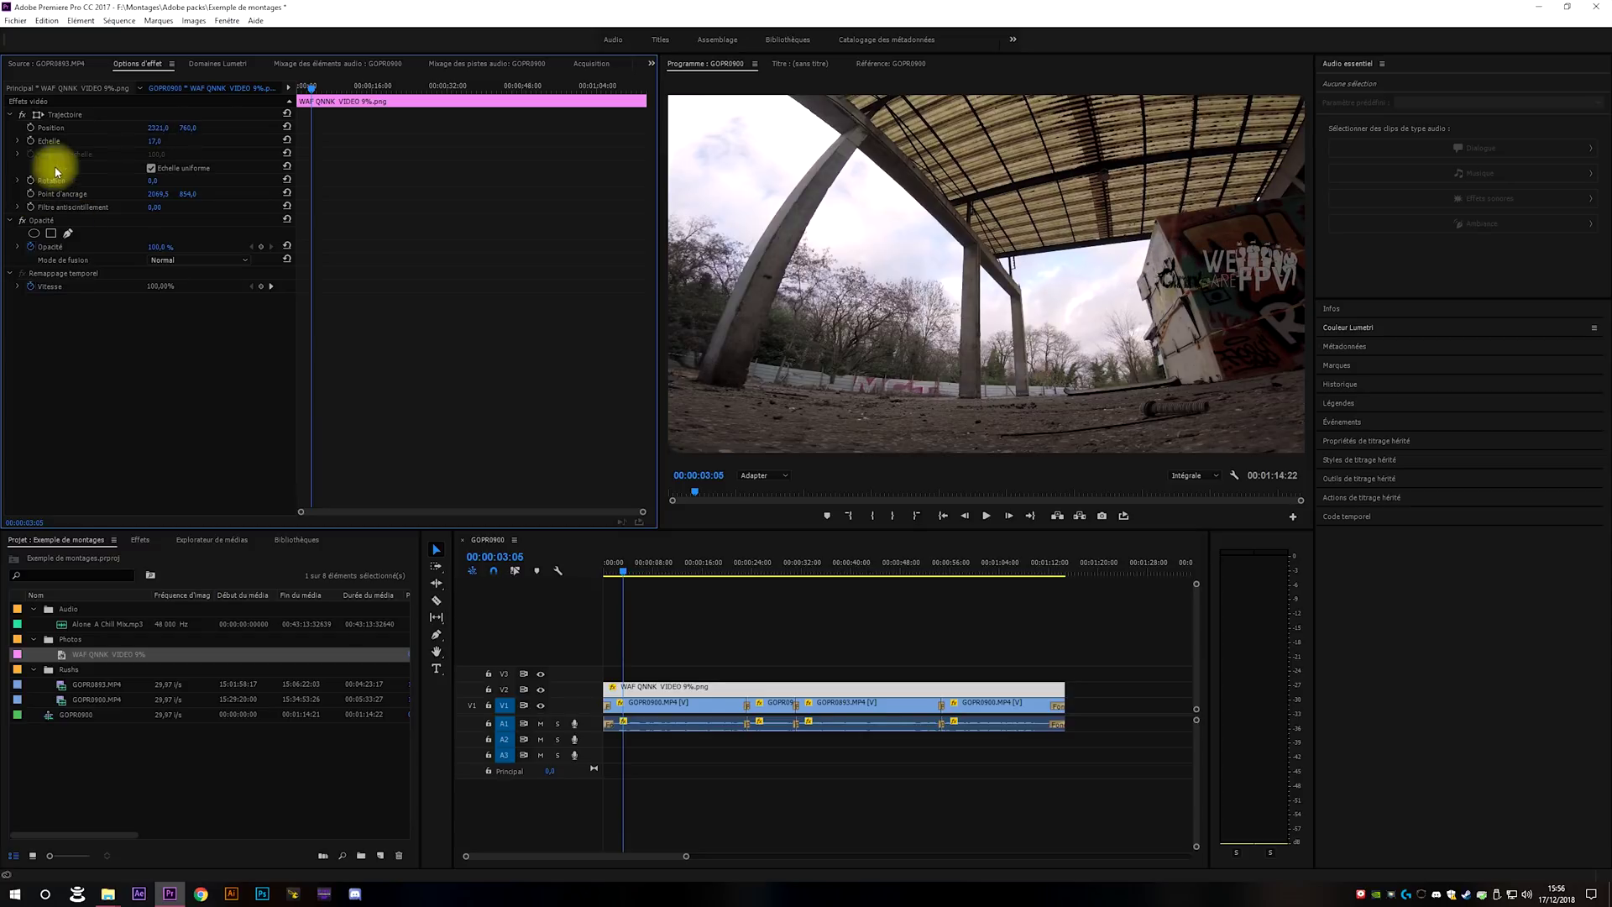
{"action": "left_click", "coordinate": [39, 117]}
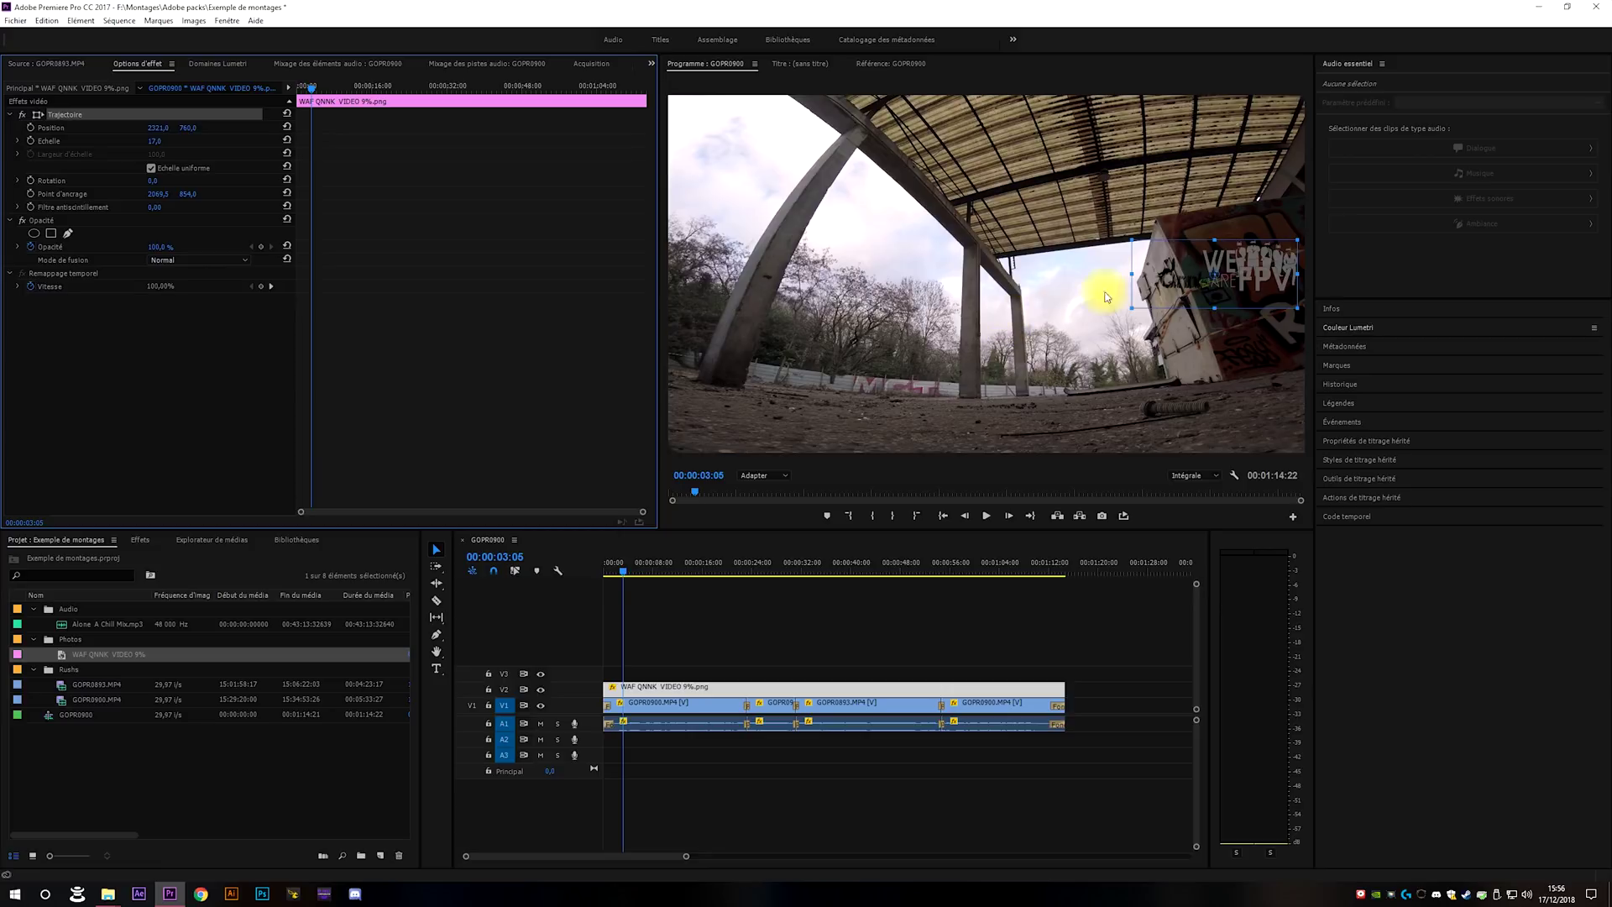
{"action": "left_click_drag", "start_coordinate": [1251, 271], "coordinate": [1253, 429]}
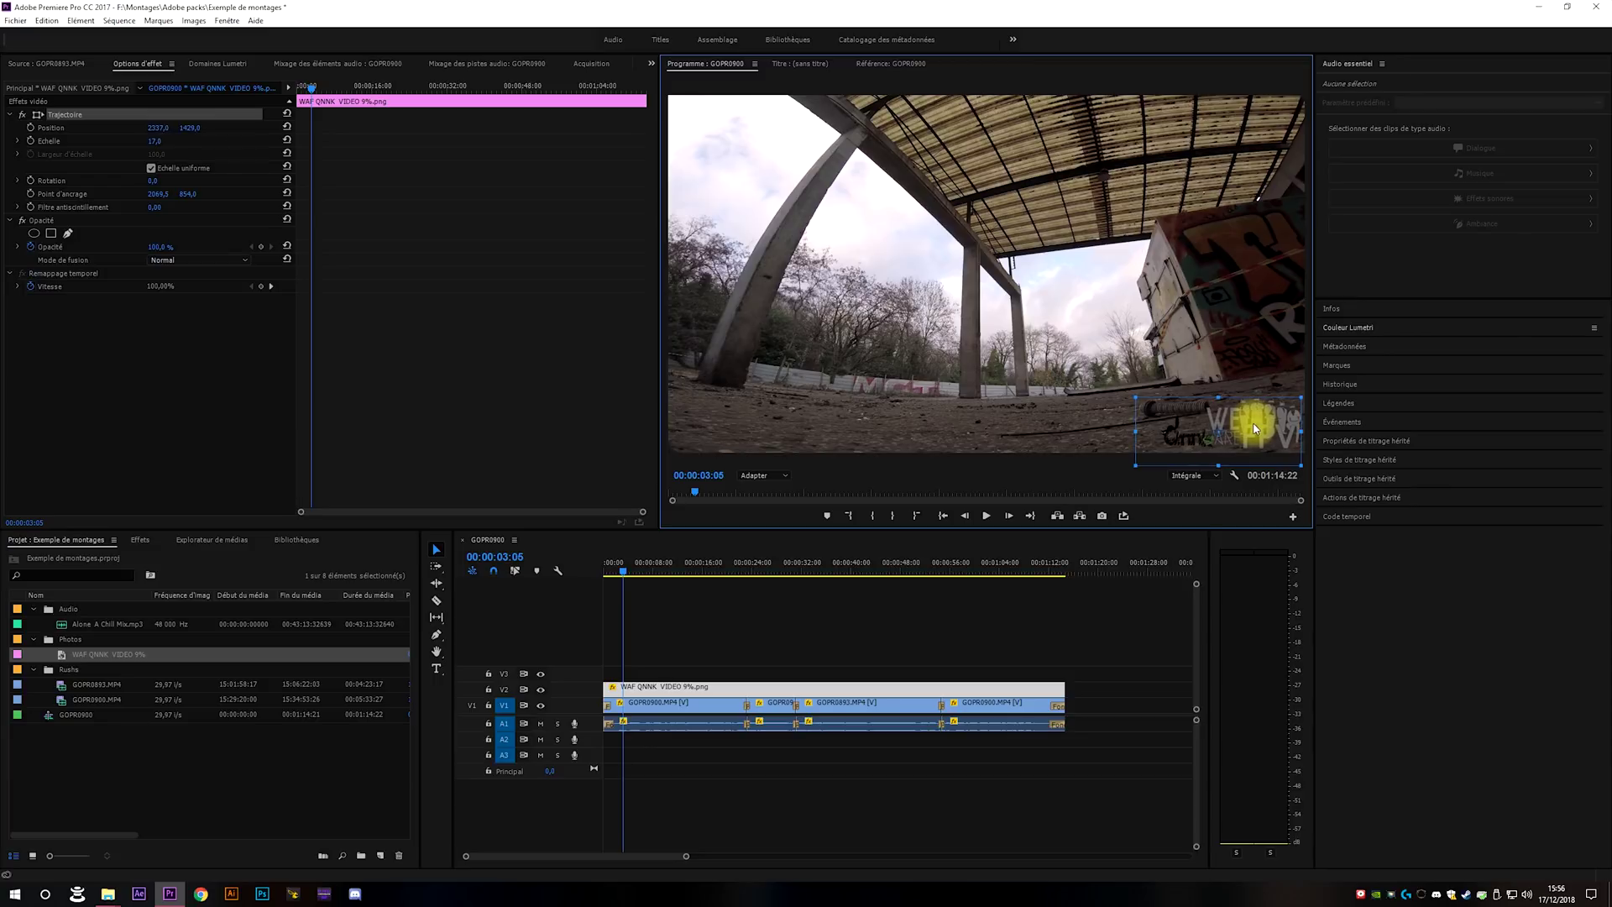
{"action": "left_click_drag", "start_coordinate": [1249, 422], "coordinate": [1249, 428]}
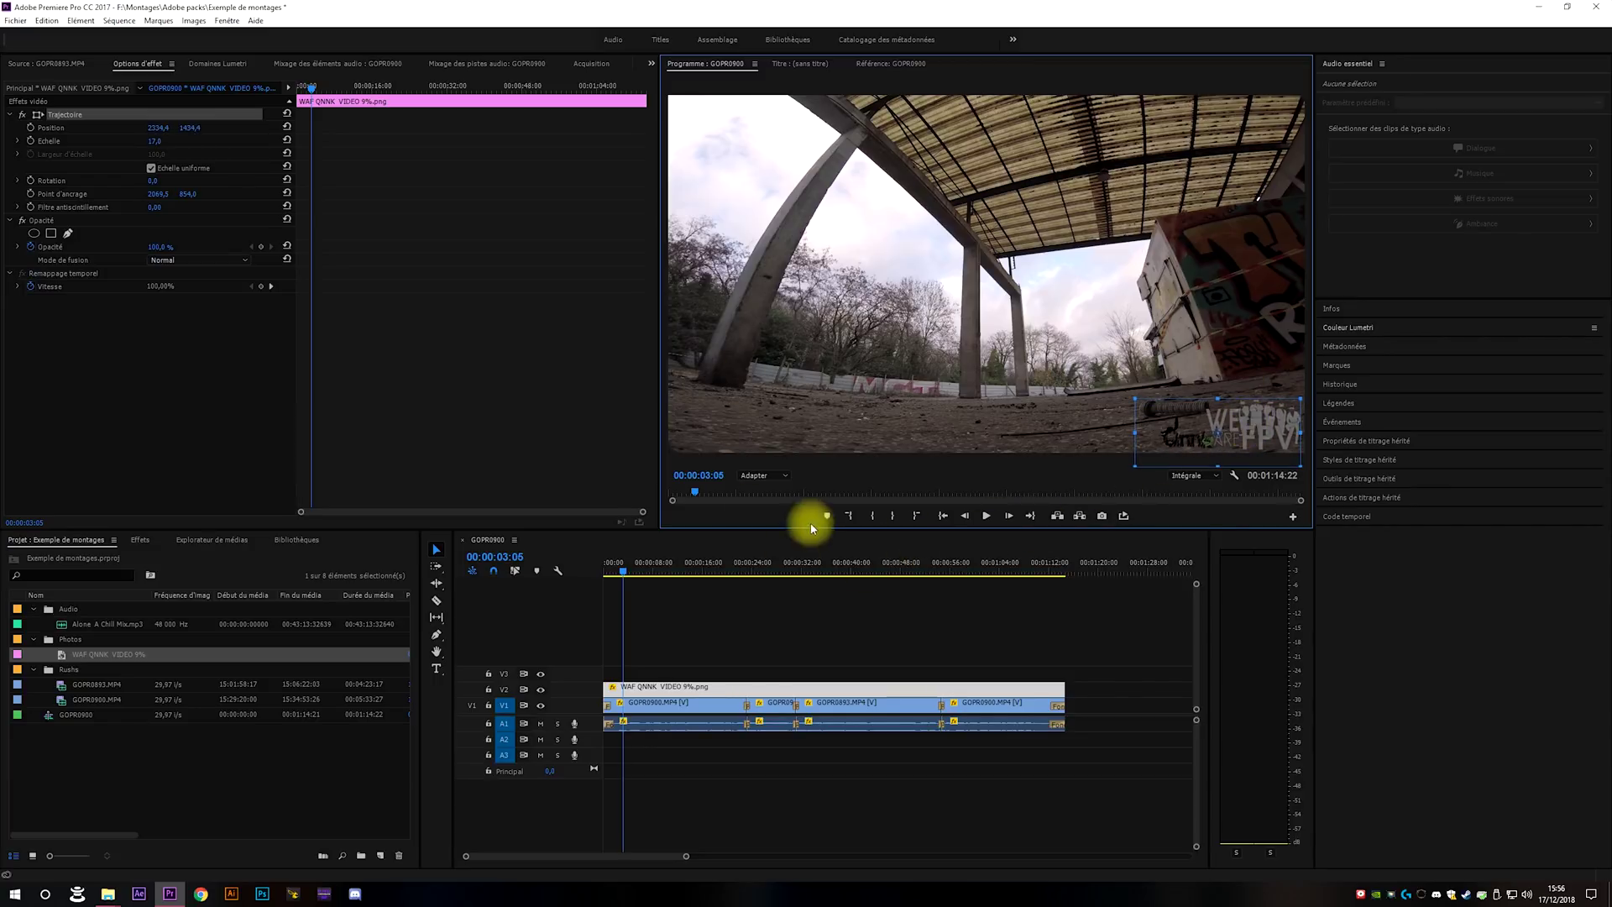
Check the logo's placement at the start, around 20 seconds and near the end of the sequence.
{"action": "left_click", "coordinate": [731, 564]}
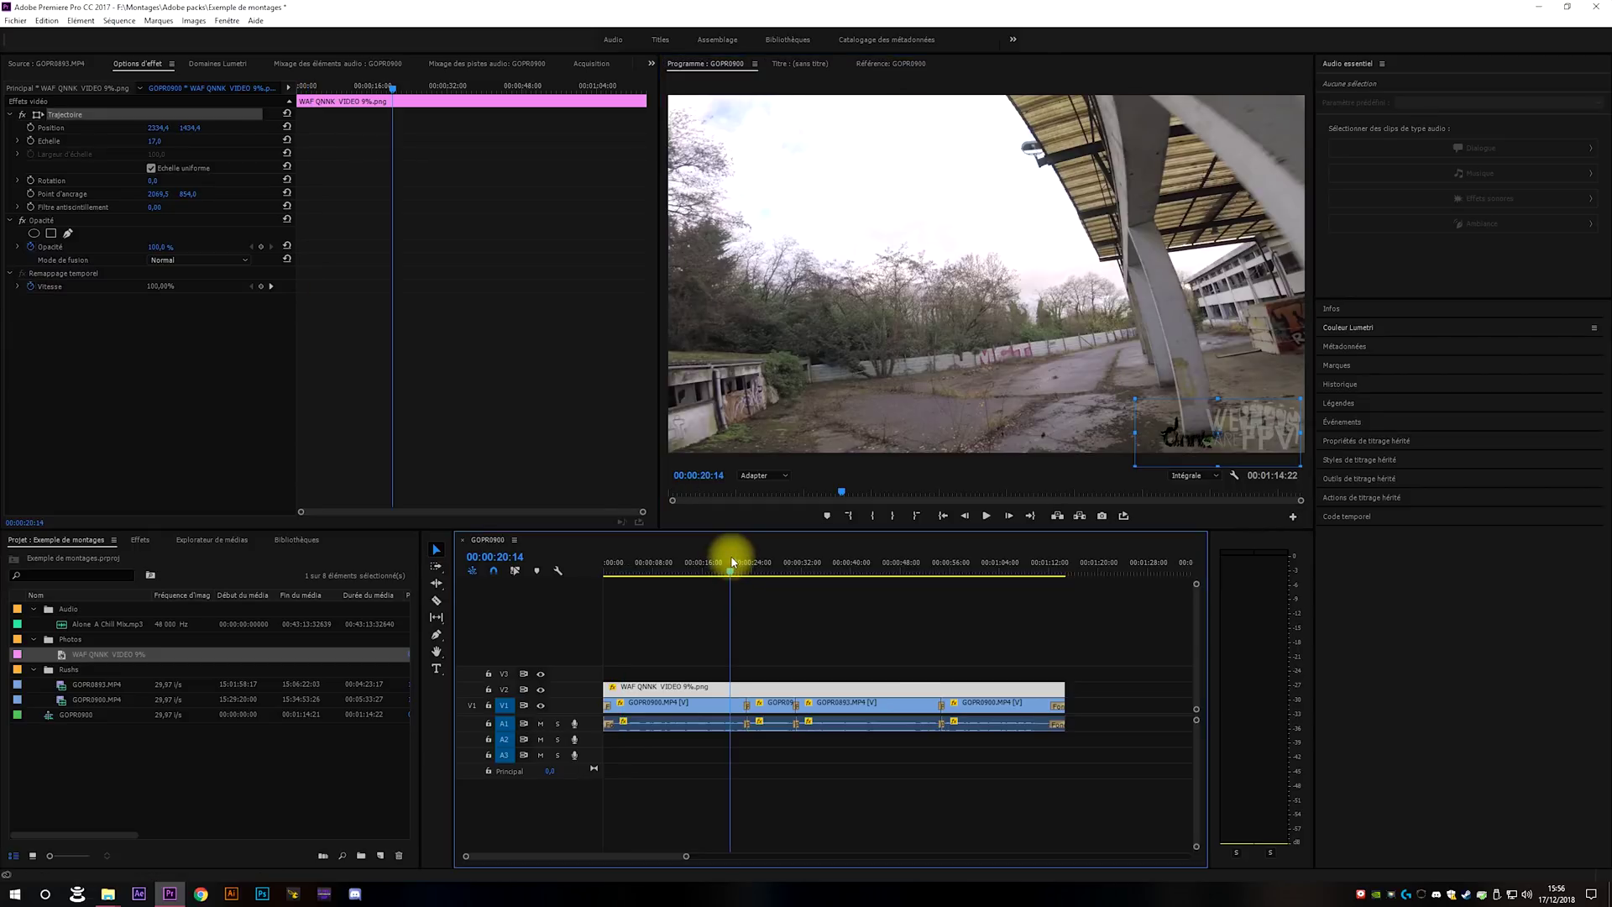
{"action": "left_click", "coordinate": [687, 597]}
{"action": "left_click", "coordinate": [608, 560]}
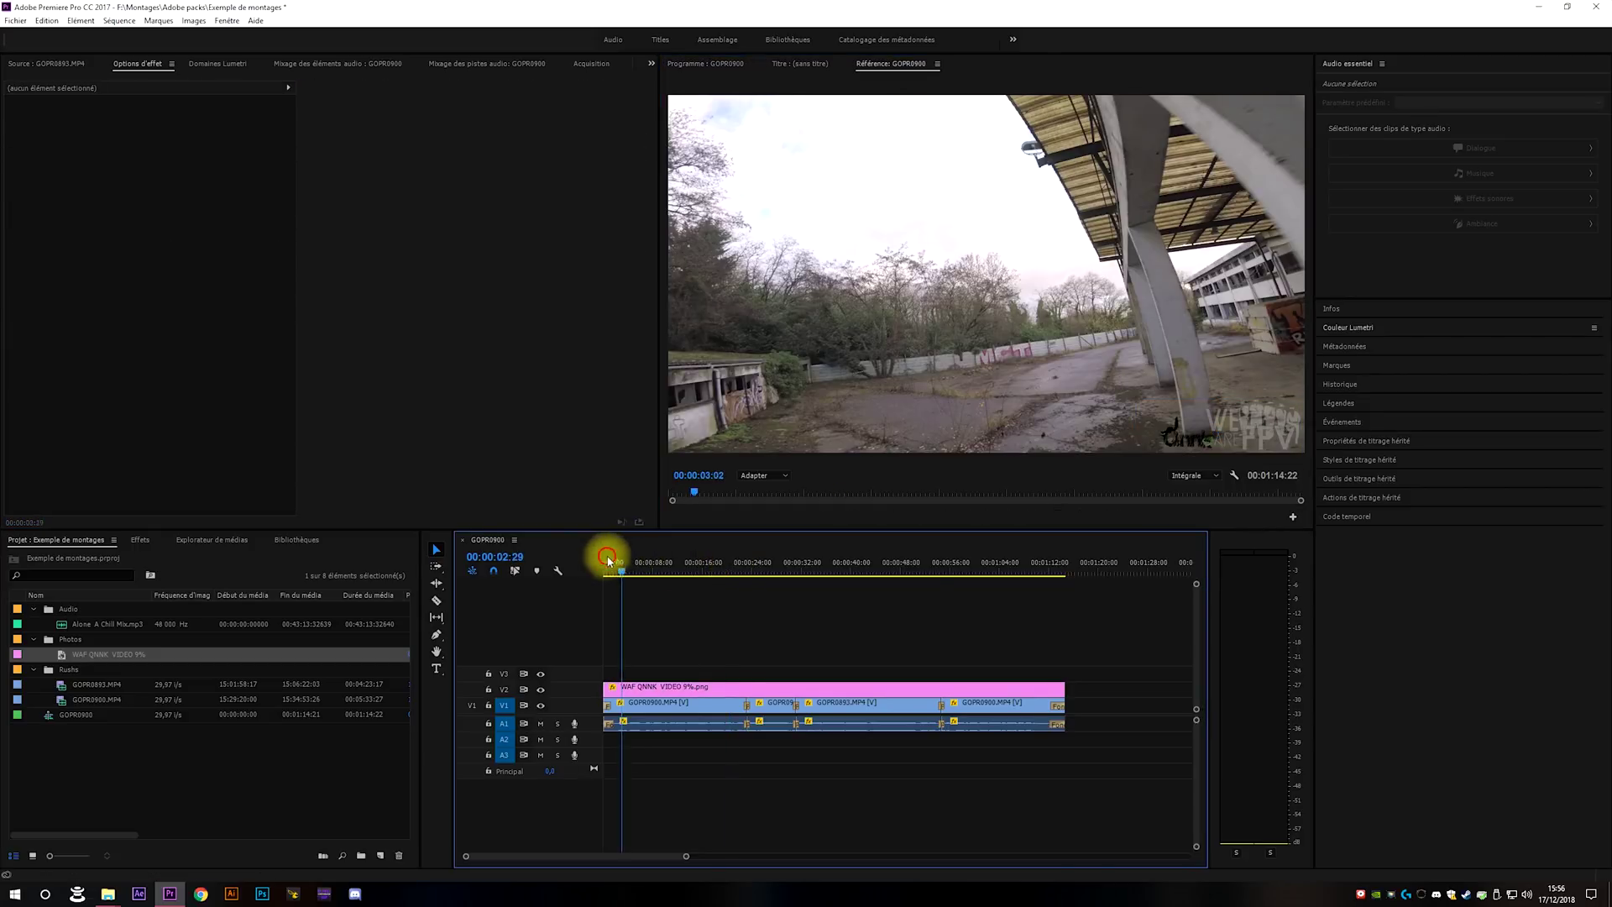
{"action": "key", "text": "space"}
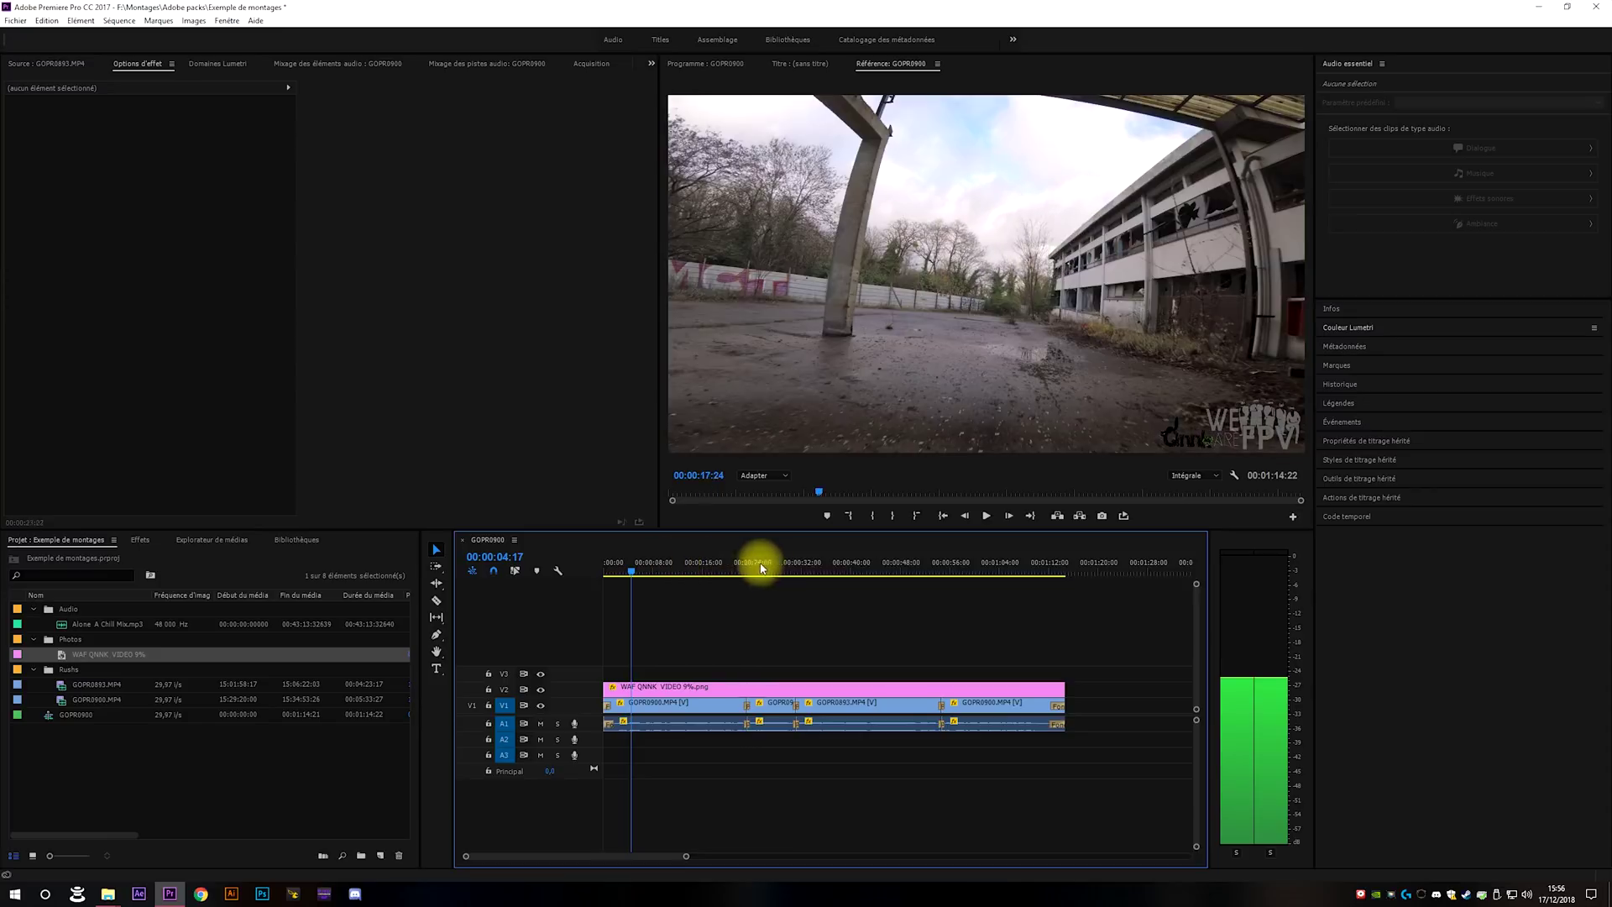
{"action": "left_click_drag", "start_coordinate": [1032, 565], "coordinate": [1051, 579]}
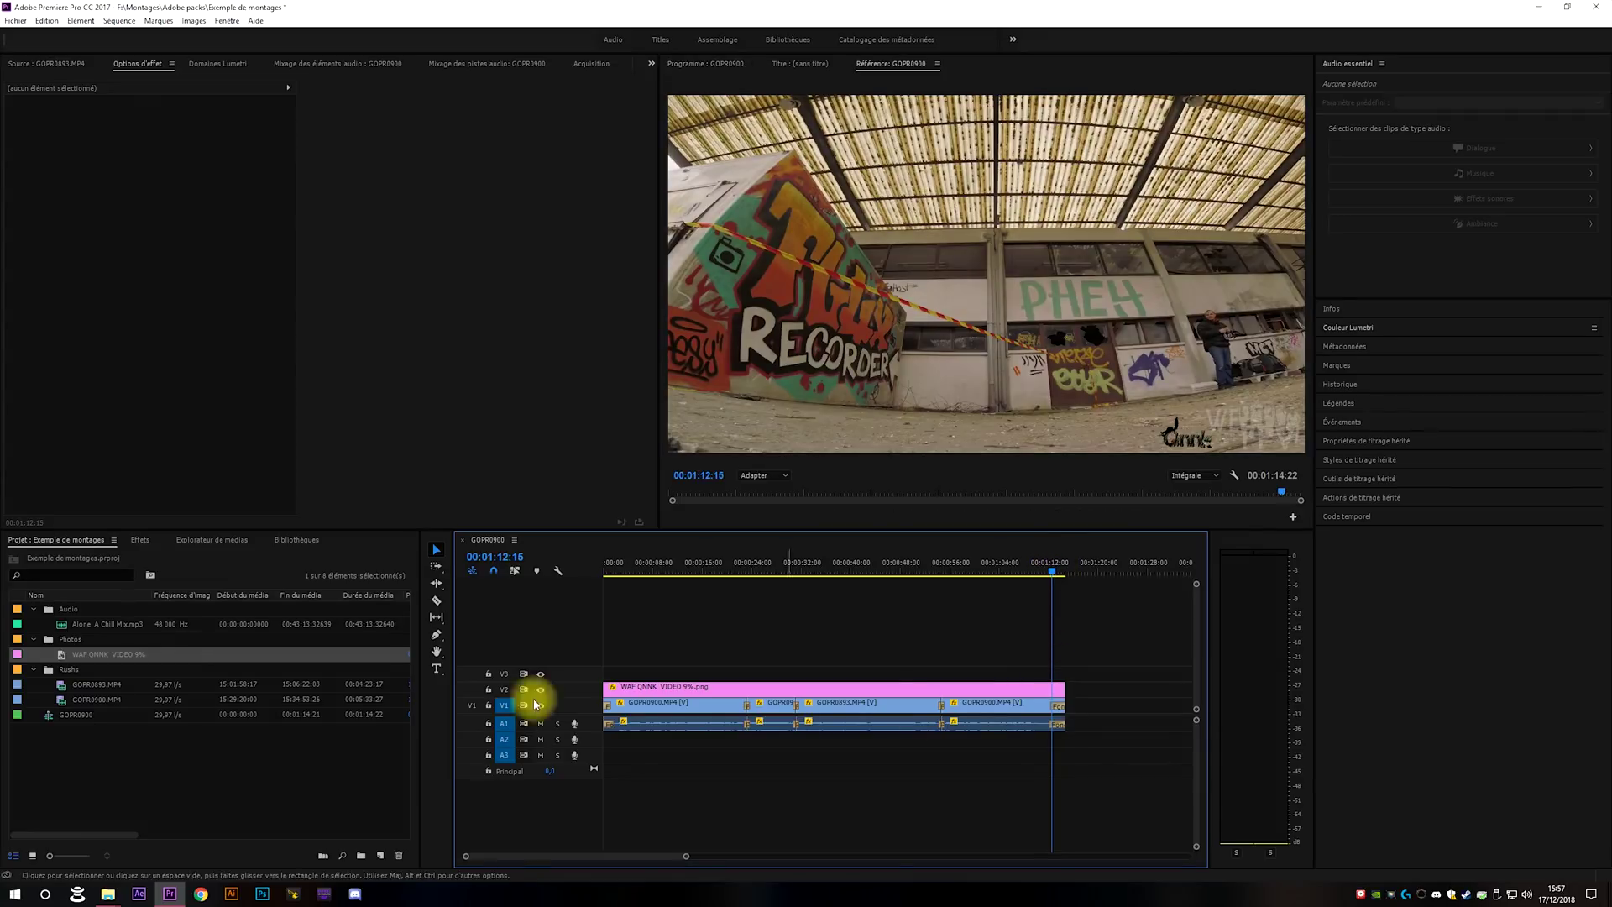
Apply the default Fondu enchaîné transition to the end of the logo clip on V2 and trim that end back slightly before the video's end.
{"action": "right_click", "coordinate": [1061, 686]}
{"action": "left_click", "coordinate": [1092, 766]}
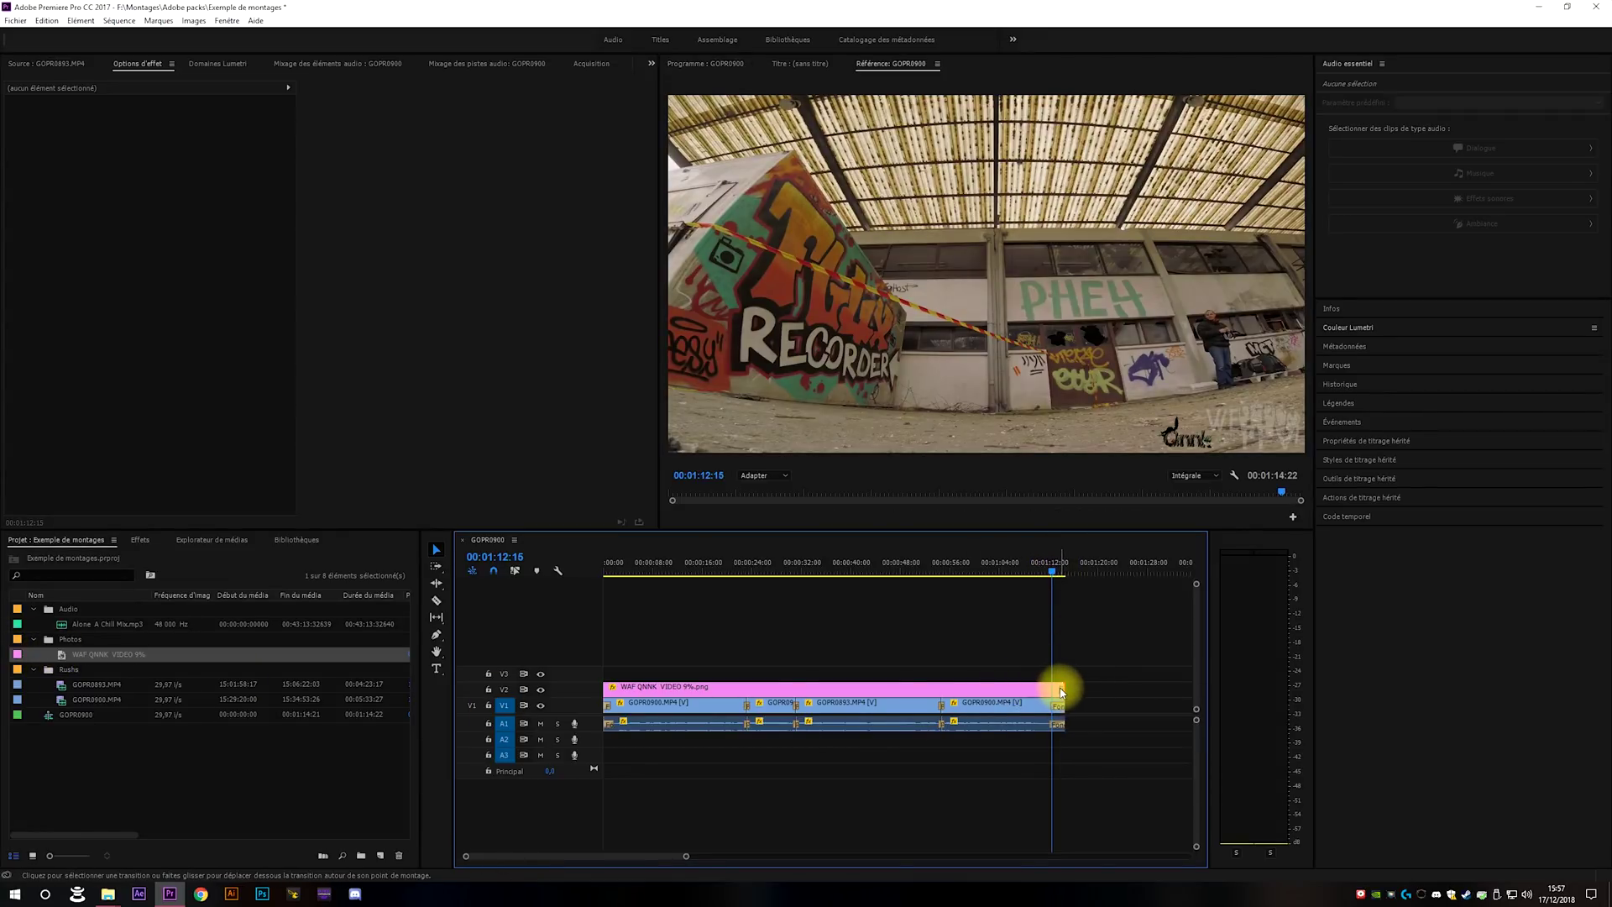
{"action": "left_click", "coordinate": [1061, 692]}
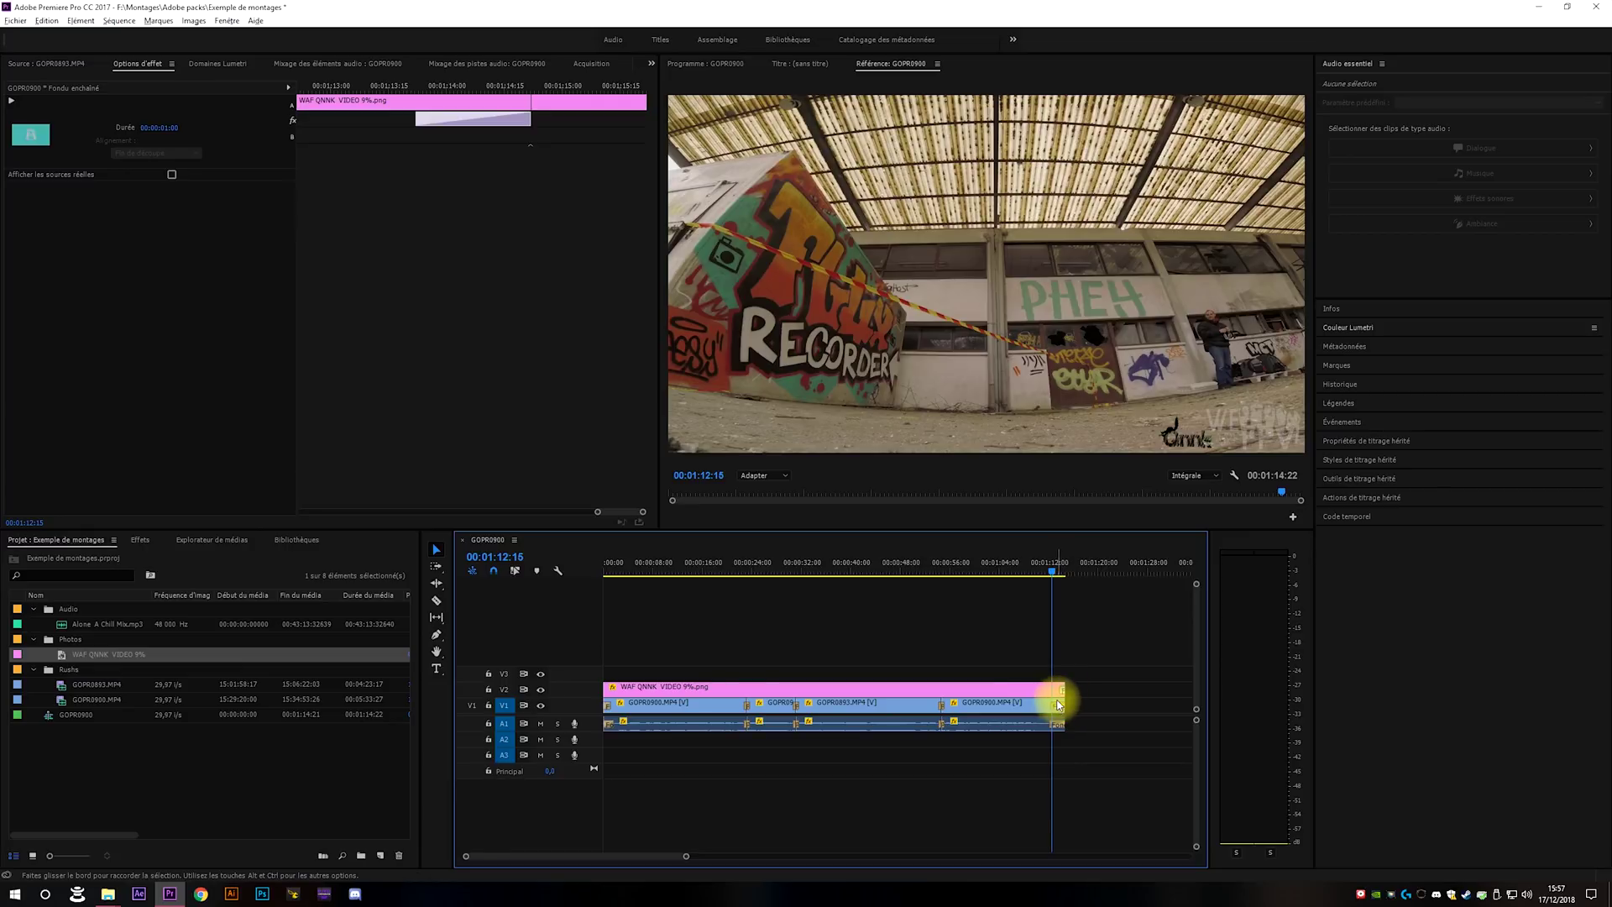
{"action": "scroll", "coordinate": [1061, 699], "scroll_direction": "up", "scroll_amount": 3}
{"action": "left_click_drag", "start_coordinate": [1068, 692], "coordinate": [1029, 676]}
Apply the default transition to the start of the logo clip on V2 and begin the clip about one second into the sequence.
{"action": "left_click_drag", "start_coordinate": [1031, 561], "coordinate": [773, 565]}
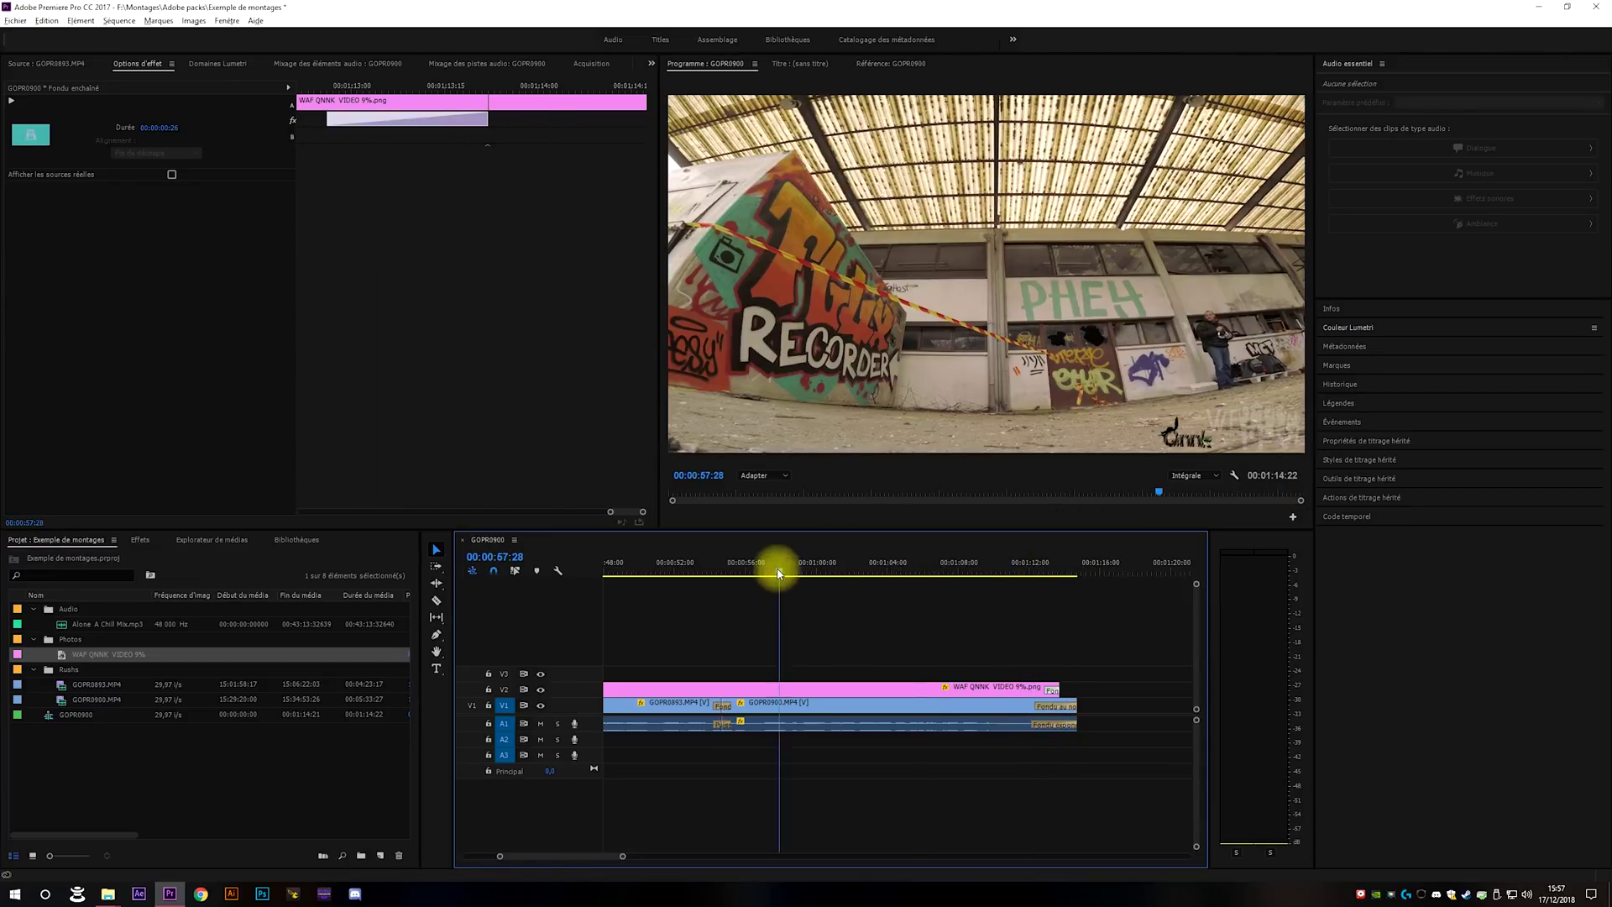
{"action": "scroll", "coordinate": [744, 640], "scroll_direction": "up", "scroll_amount": 5}
{"action": "scroll", "coordinate": [747, 644], "scroll_direction": "up", "scroll_amount": 5}
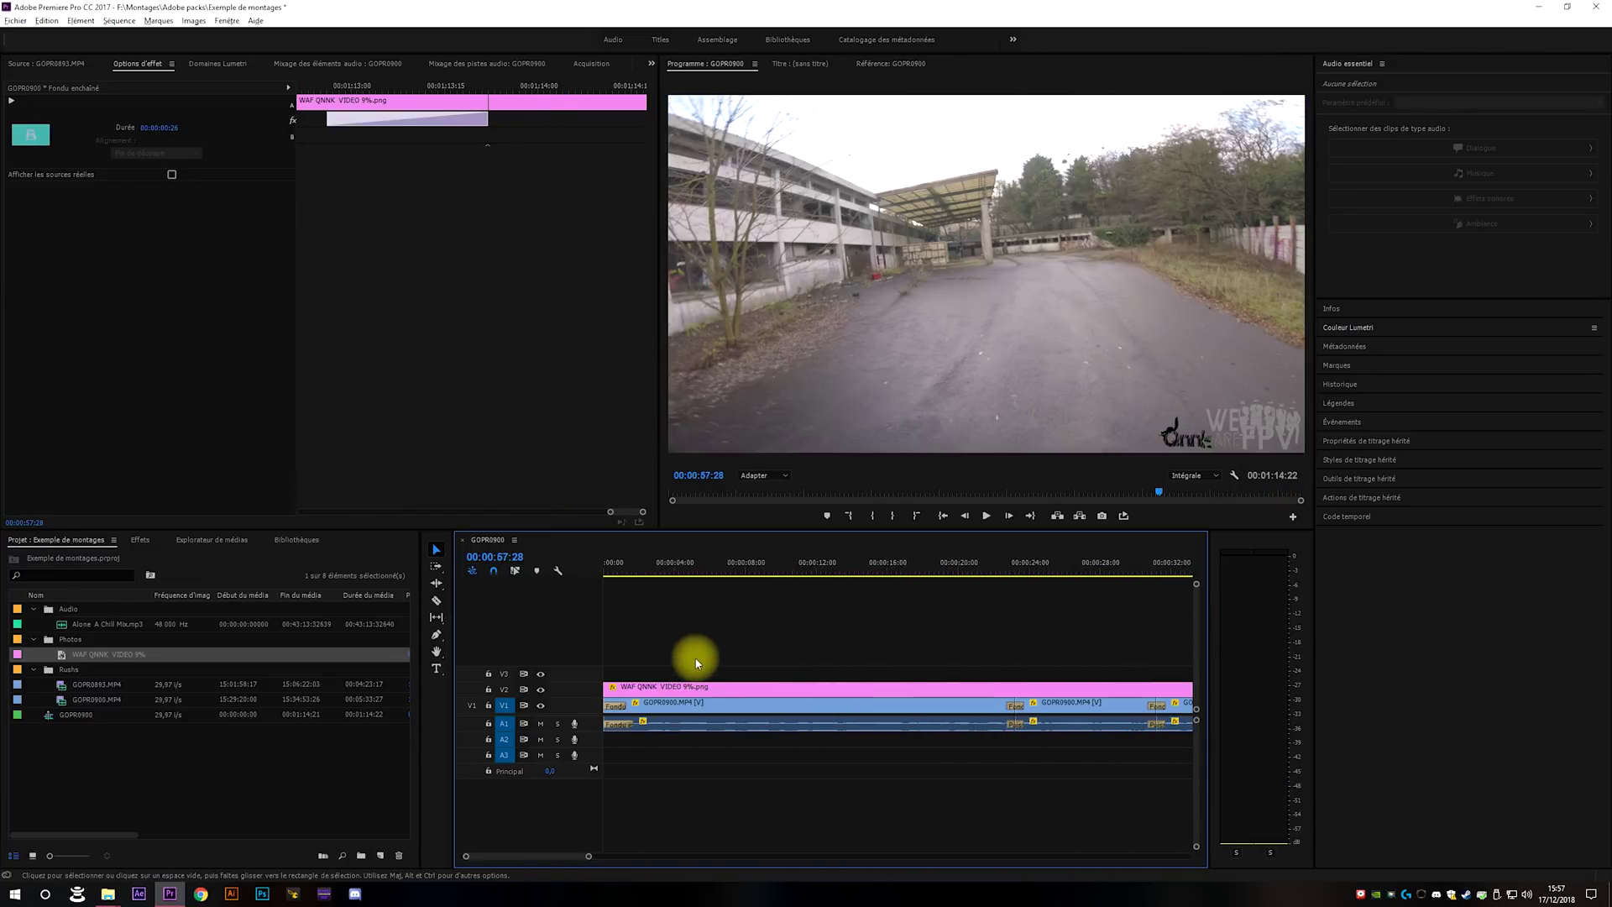
{"action": "right_click", "coordinate": [608, 686]}
{"action": "left_click", "coordinate": [653, 764]}
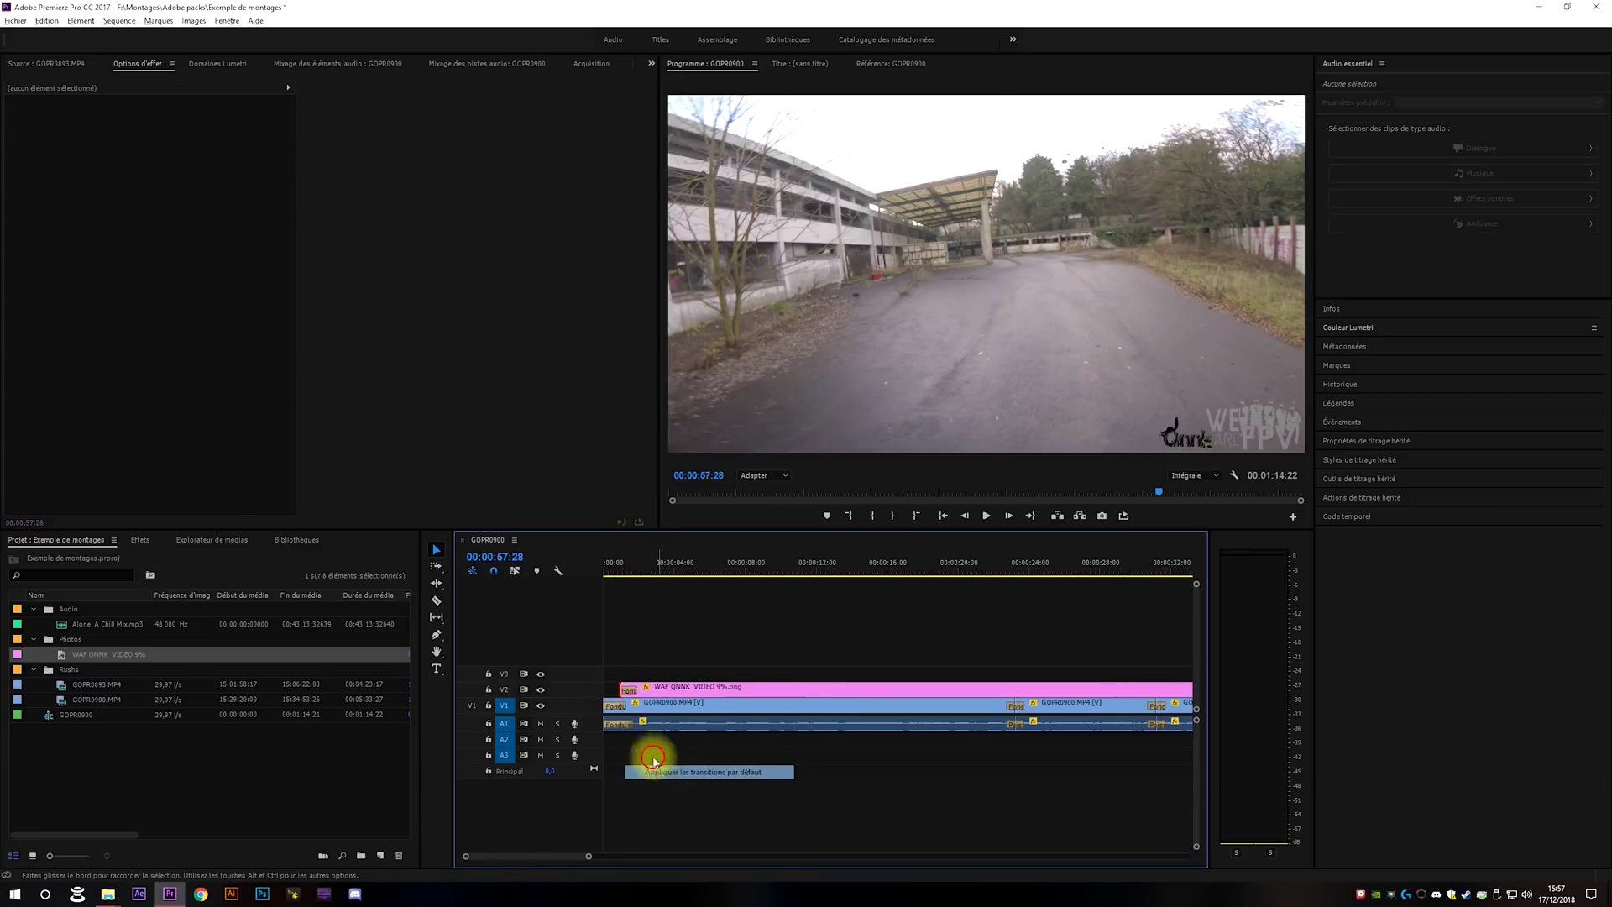
{"action": "left_click", "coordinate": [626, 560]}
{"action": "left_click_drag", "start_coordinate": [626, 562], "coordinate": [655, 581]}
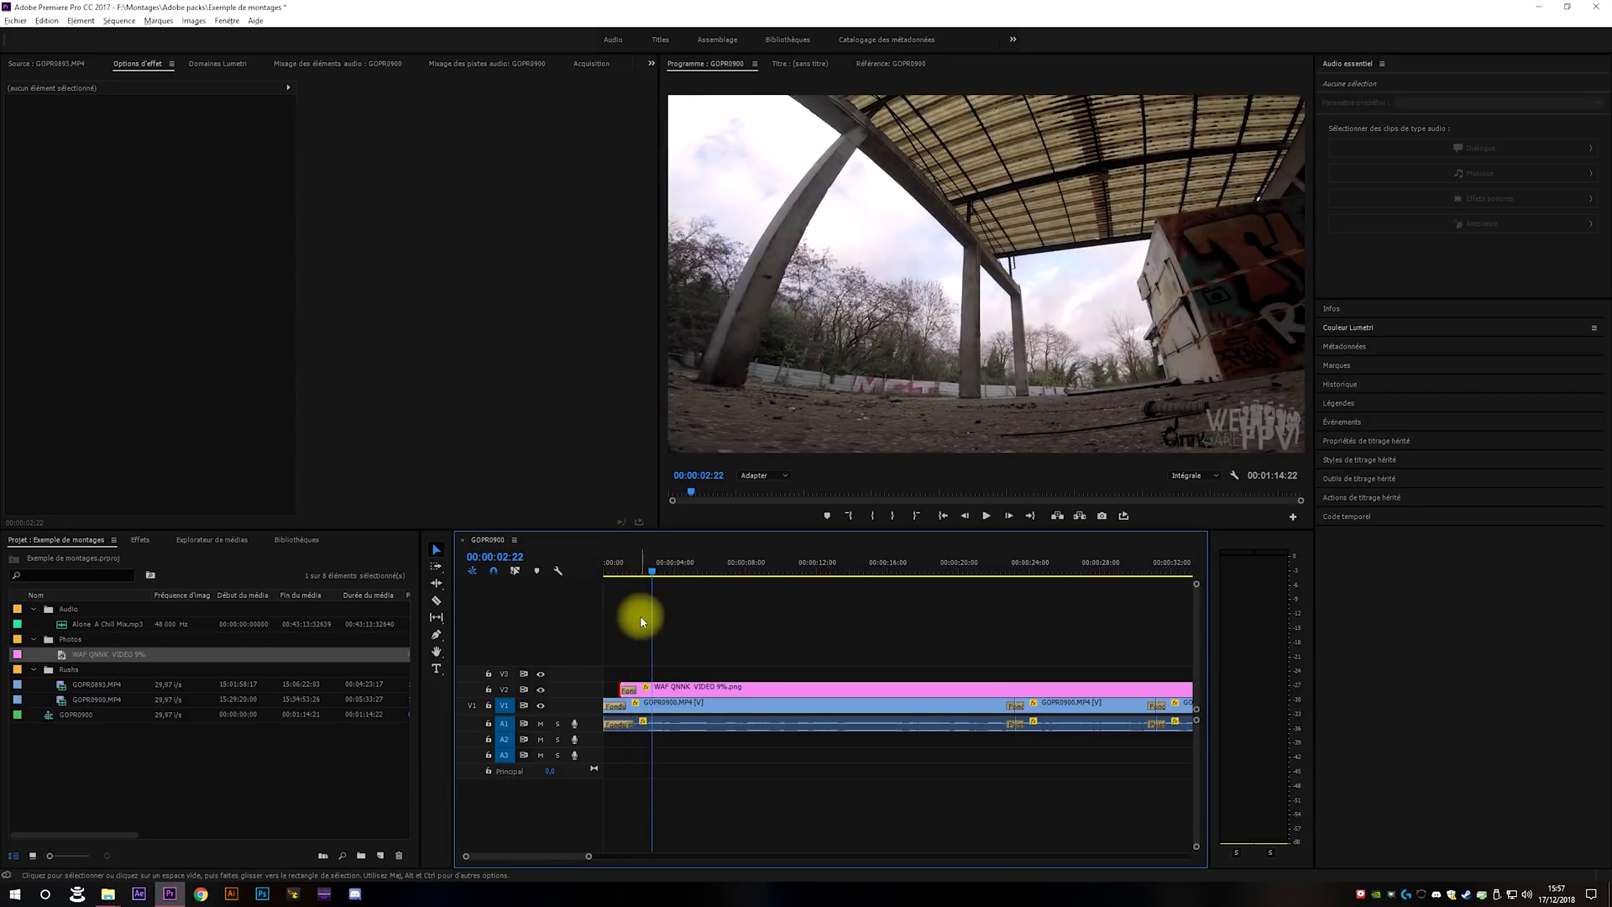
Load the Alone A Chill Mix.mp3 audio file in the source monitor and scrub through its waveform.
{"action": "left_click", "coordinate": [62, 628]}
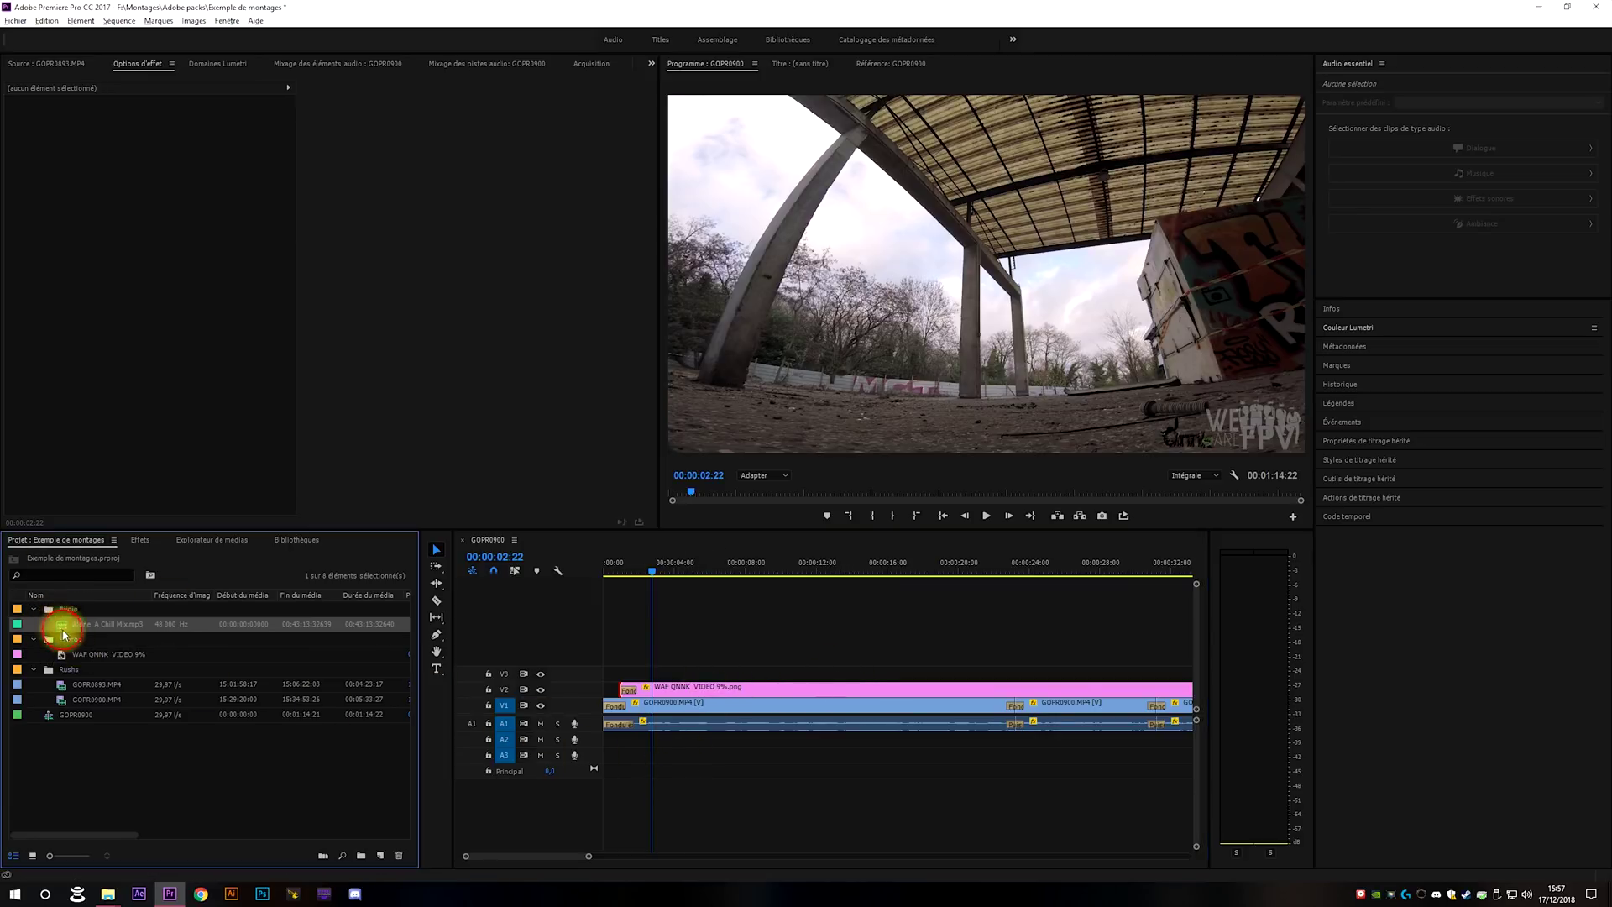
{"action": "left_click", "coordinate": [63, 67]}
{"action": "left_click_drag", "start_coordinate": [112, 400], "coordinate": [108, 414]}
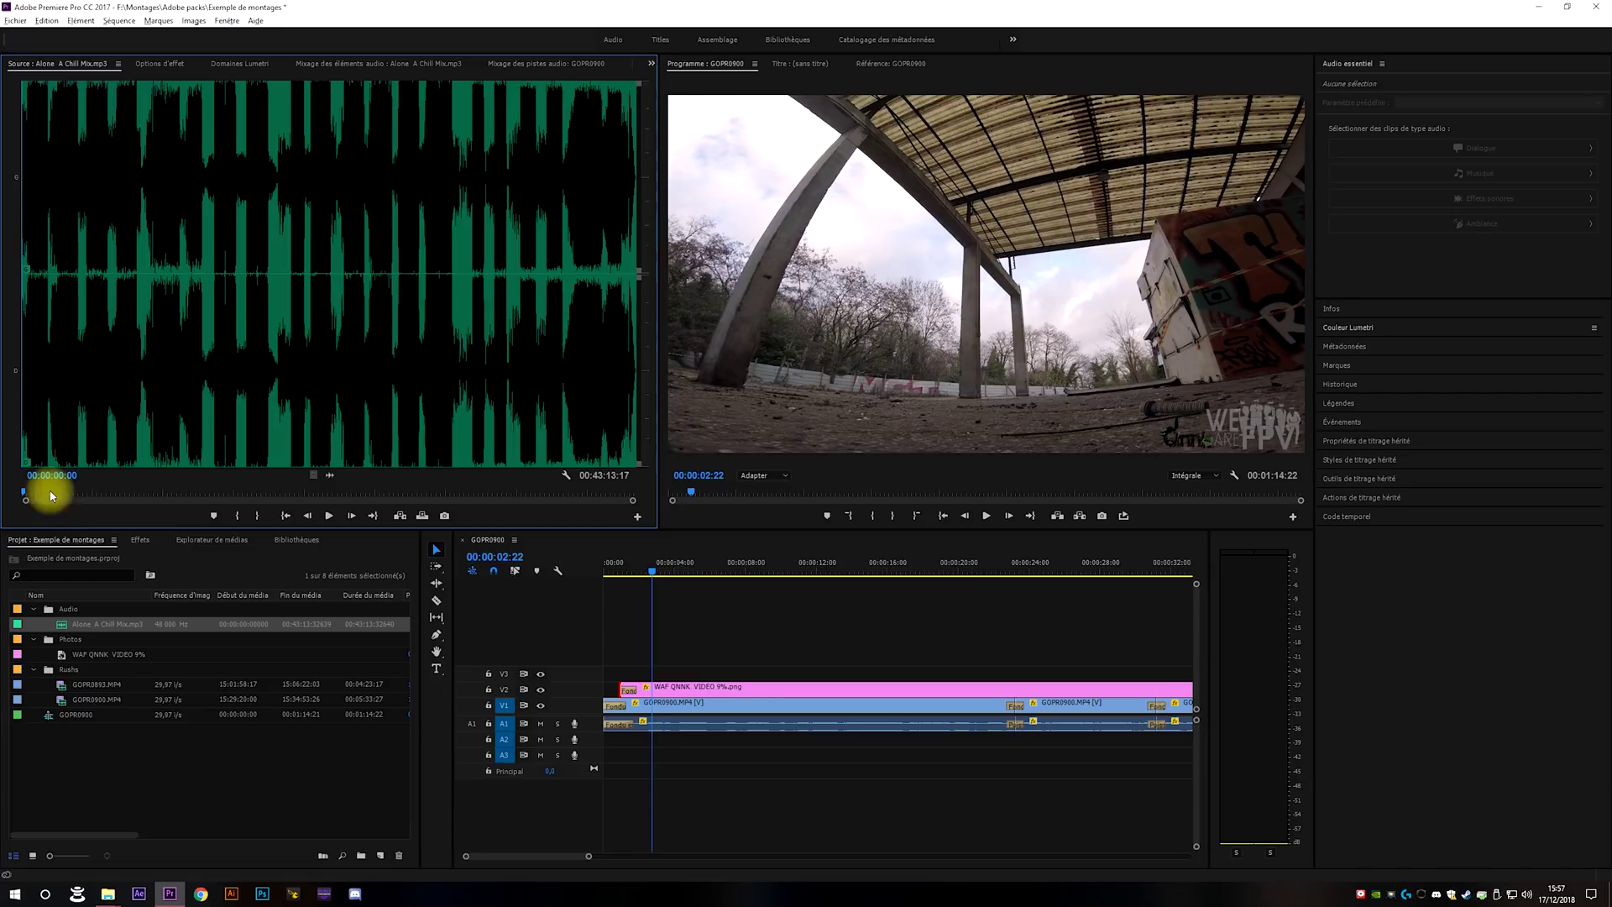
{"action": "left_click_drag", "start_coordinate": [43, 493], "coordinate": [87, 493]}
{"action": "mouse_move", "coordinate": [526, 491]}
{"action": "left_mouse_down"}
{"action": "mouse_move", "coordinate": [557, 499]}
{"action": "mouse_move", "coordinate": [509, 496]}
{"action": "left_mouse_up"}
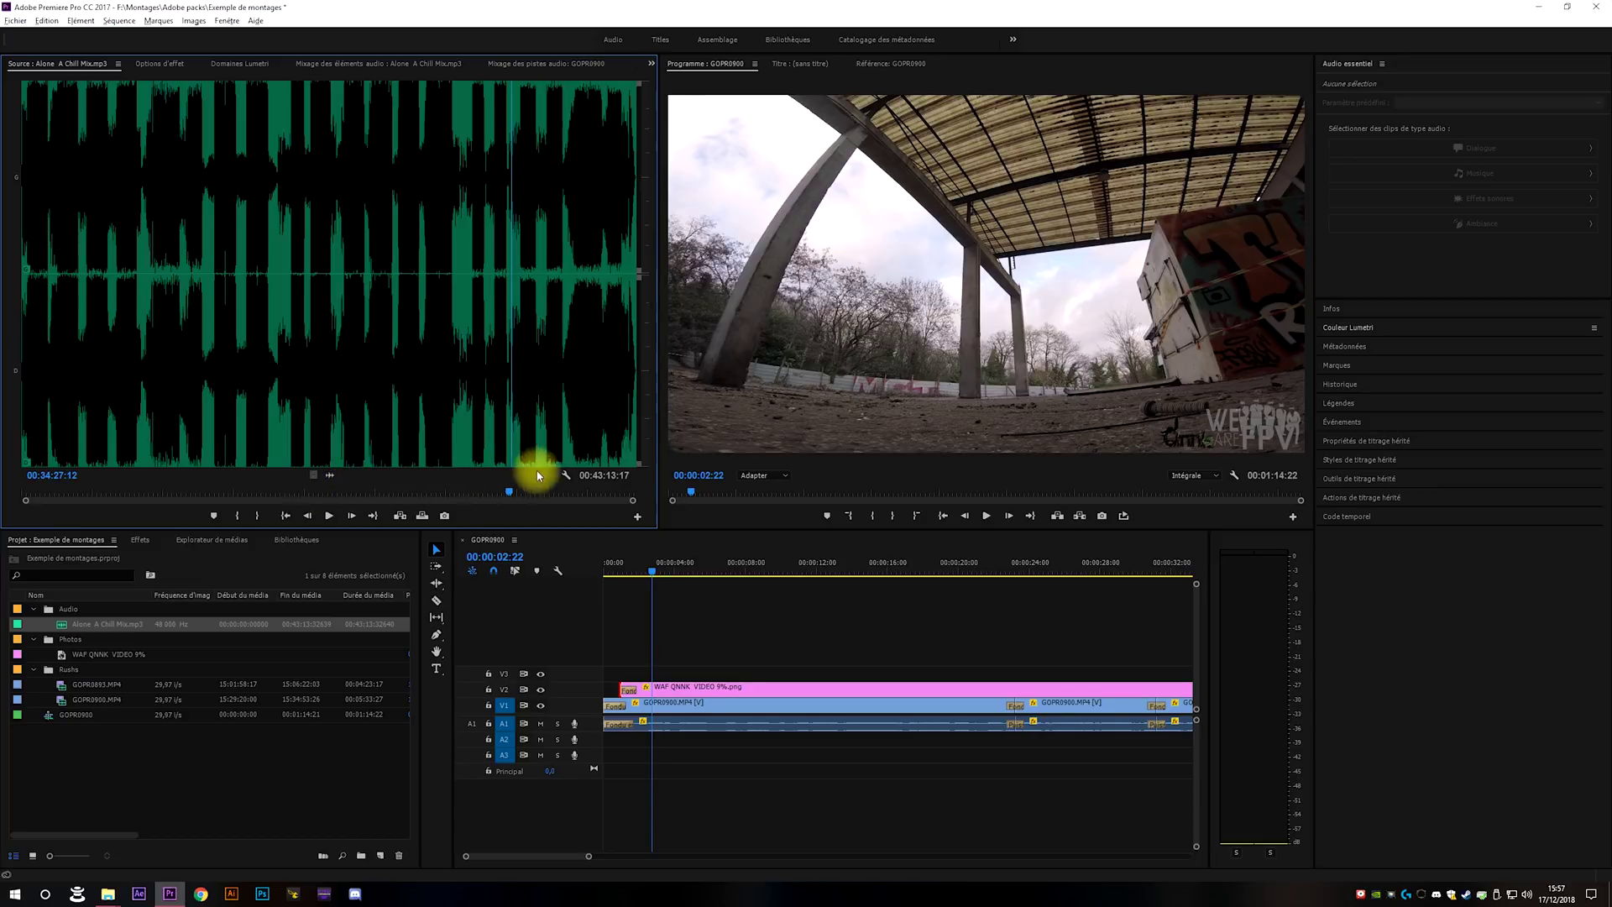
Compare the music with the length of the edit and set its in point at 00:38:06:12.
{"action": "scroll", "coordinate": [1096, 638], "scroll_direction": "down", "scroll_amount": 5}
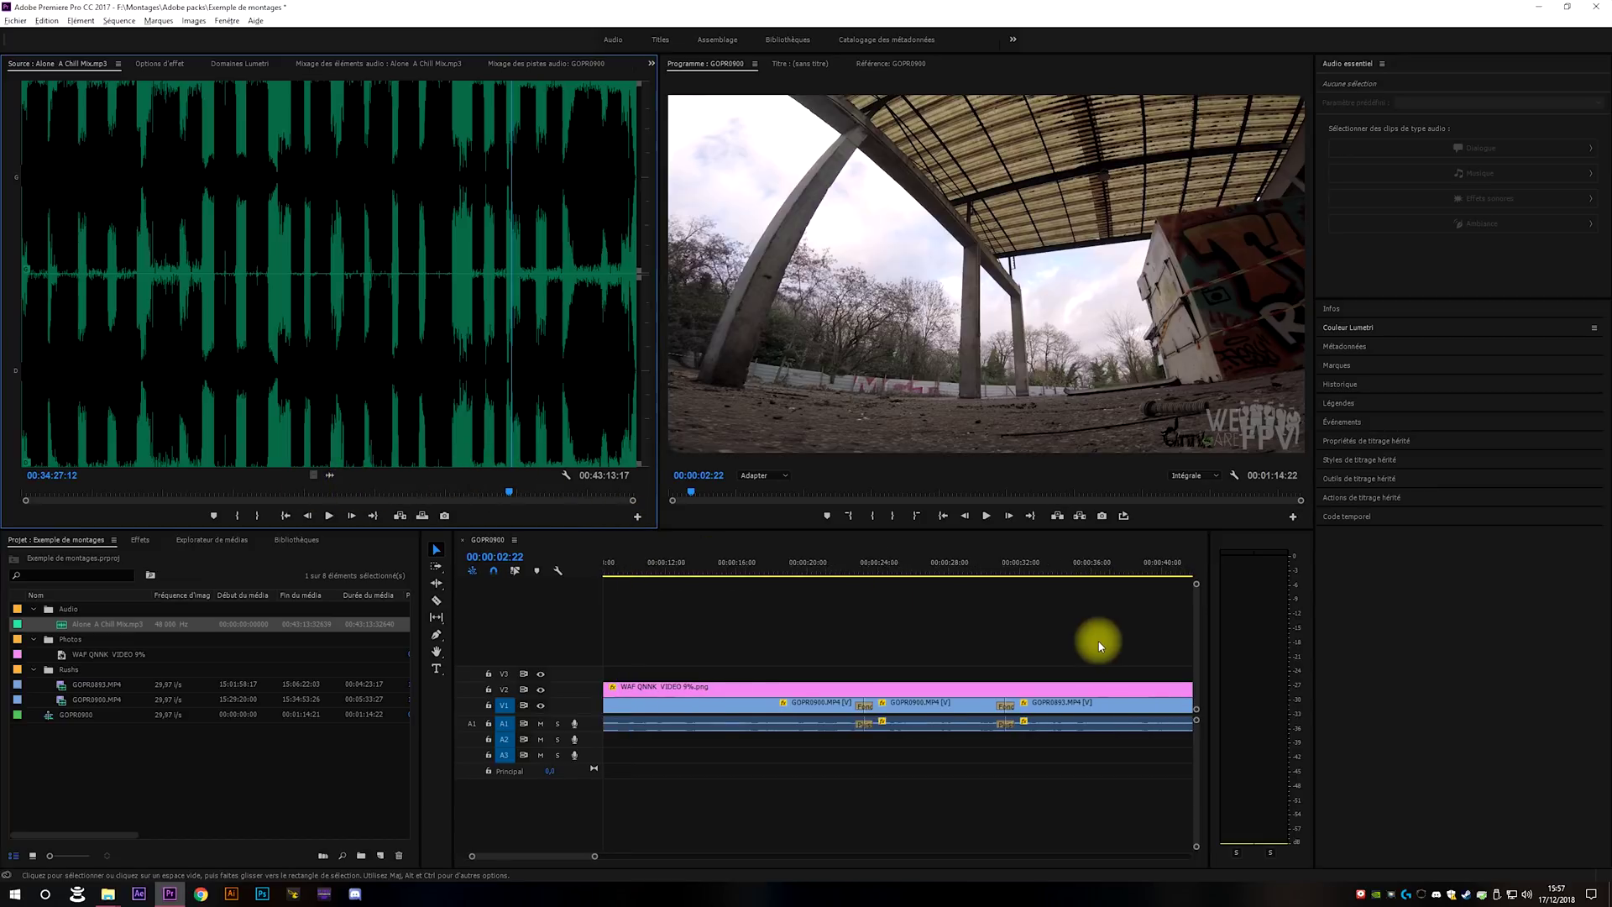
{"action": "scroll", "coordinate": [1091, 626], "scroll_direction": "down", "scroll_amount": 2}
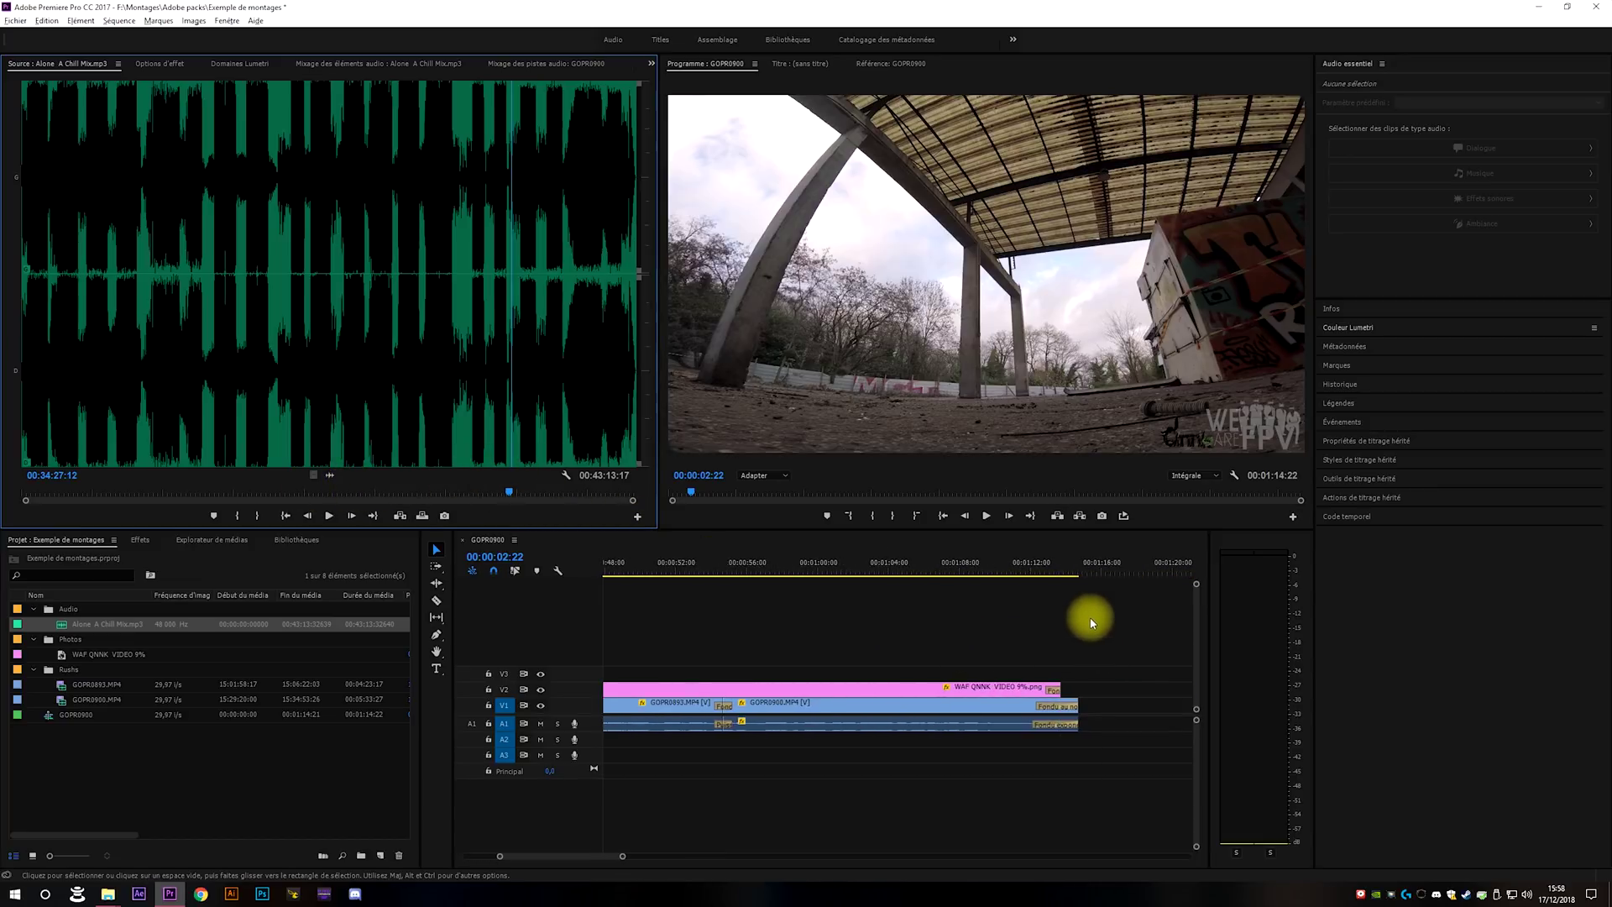
{"action": "scroll", "coordinate": [1022, 629], "scroll_direction": "up", "scroll_amount": 3}
{"action": "scroll", "coordinate": [881, 638], "scroll_direction": "down", "scroll_amount": 4}
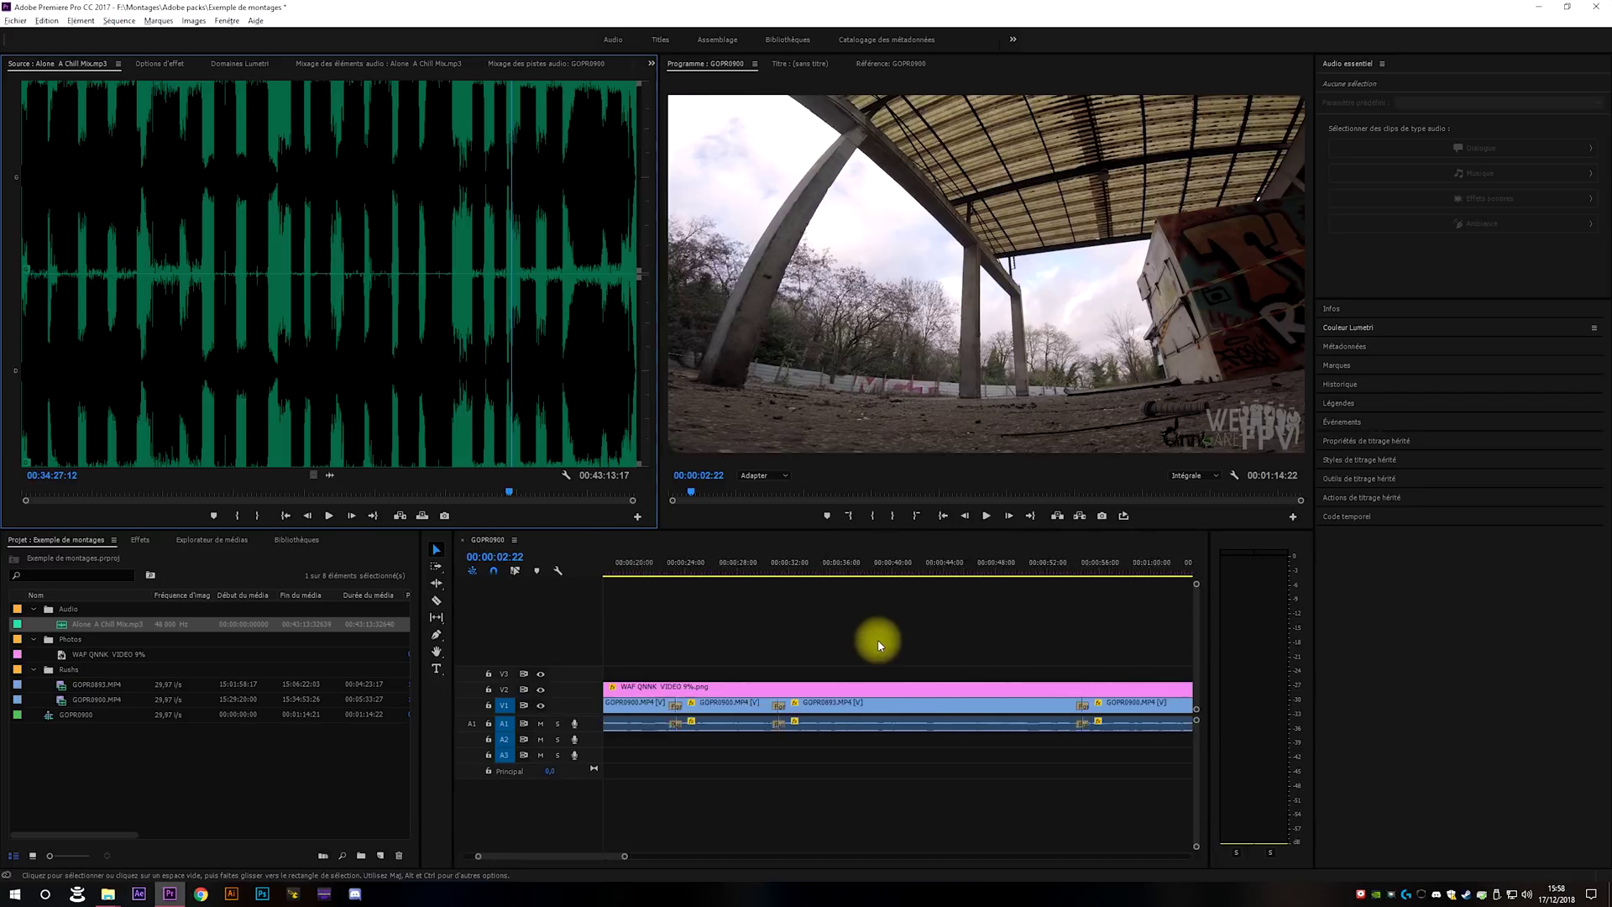
{"action": "scroll", "coordinate": [865, 638], "scroll_direction": "down", "scroll_amount": 3}
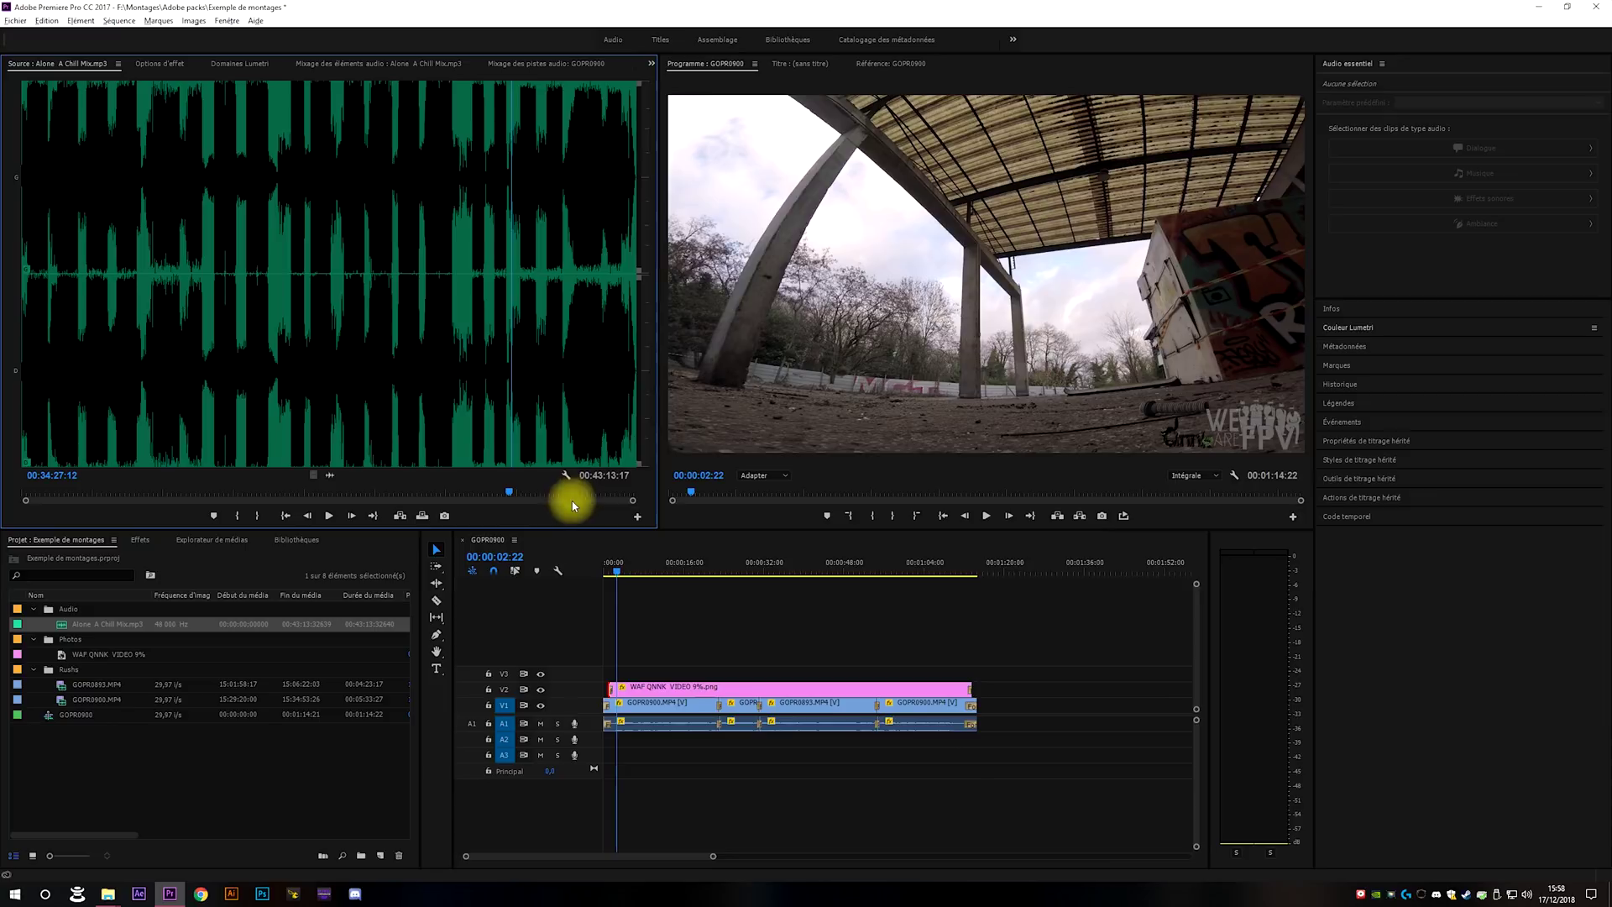
{"action": "left_click_drag", "start_coordinate": [575, 498], "coordinate": [559, 498]}
{"action": "left_click", "coordinate": [237, 515]}
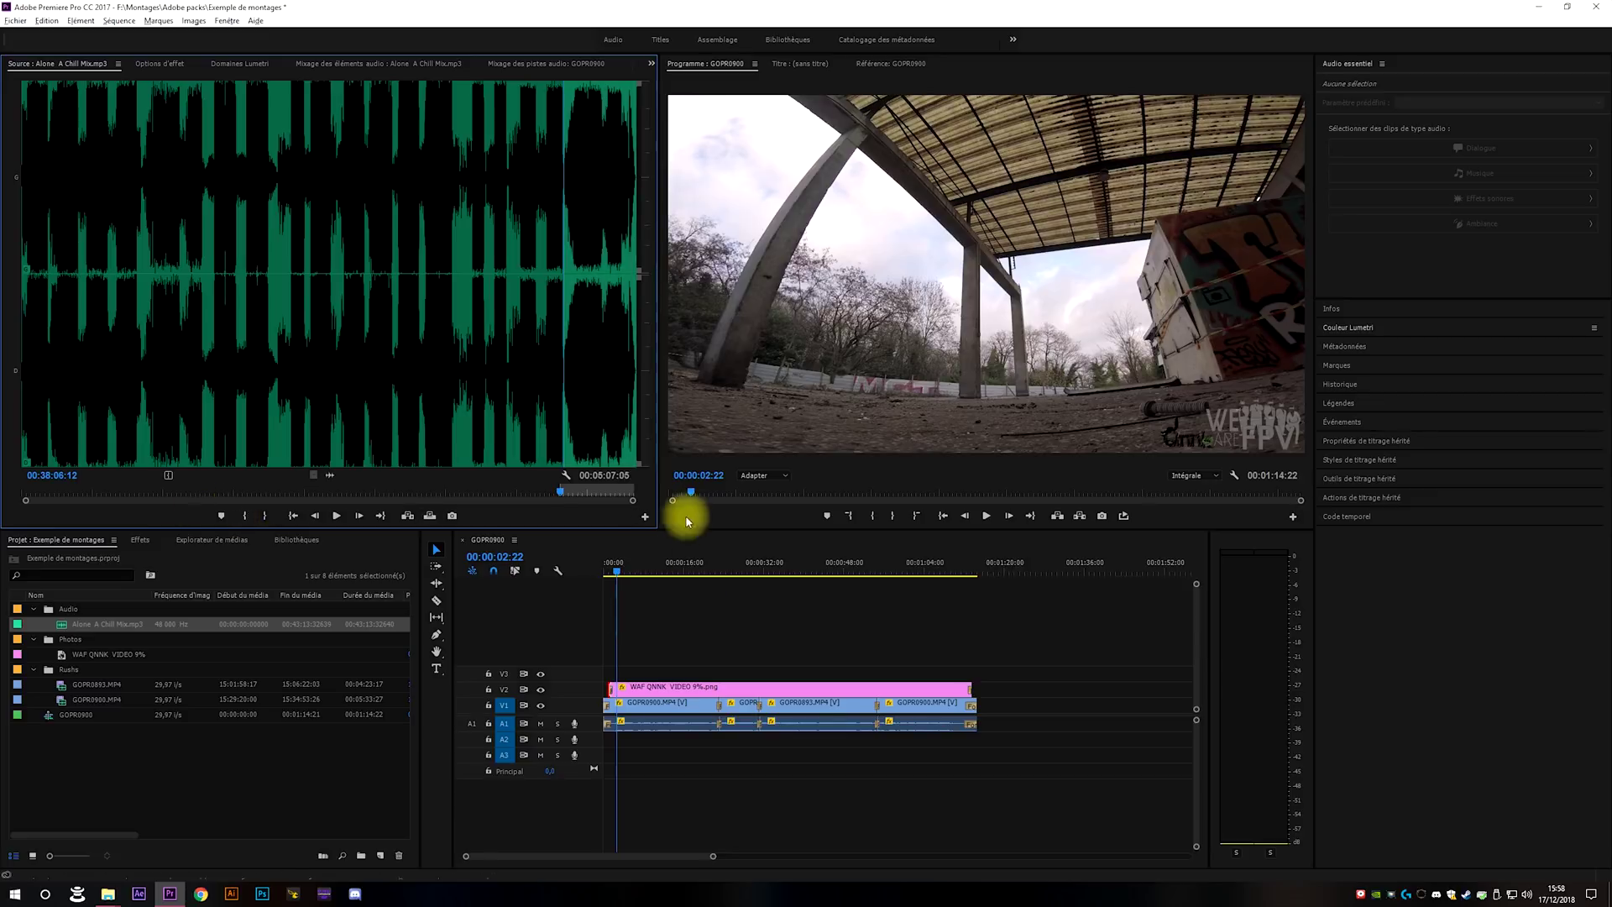
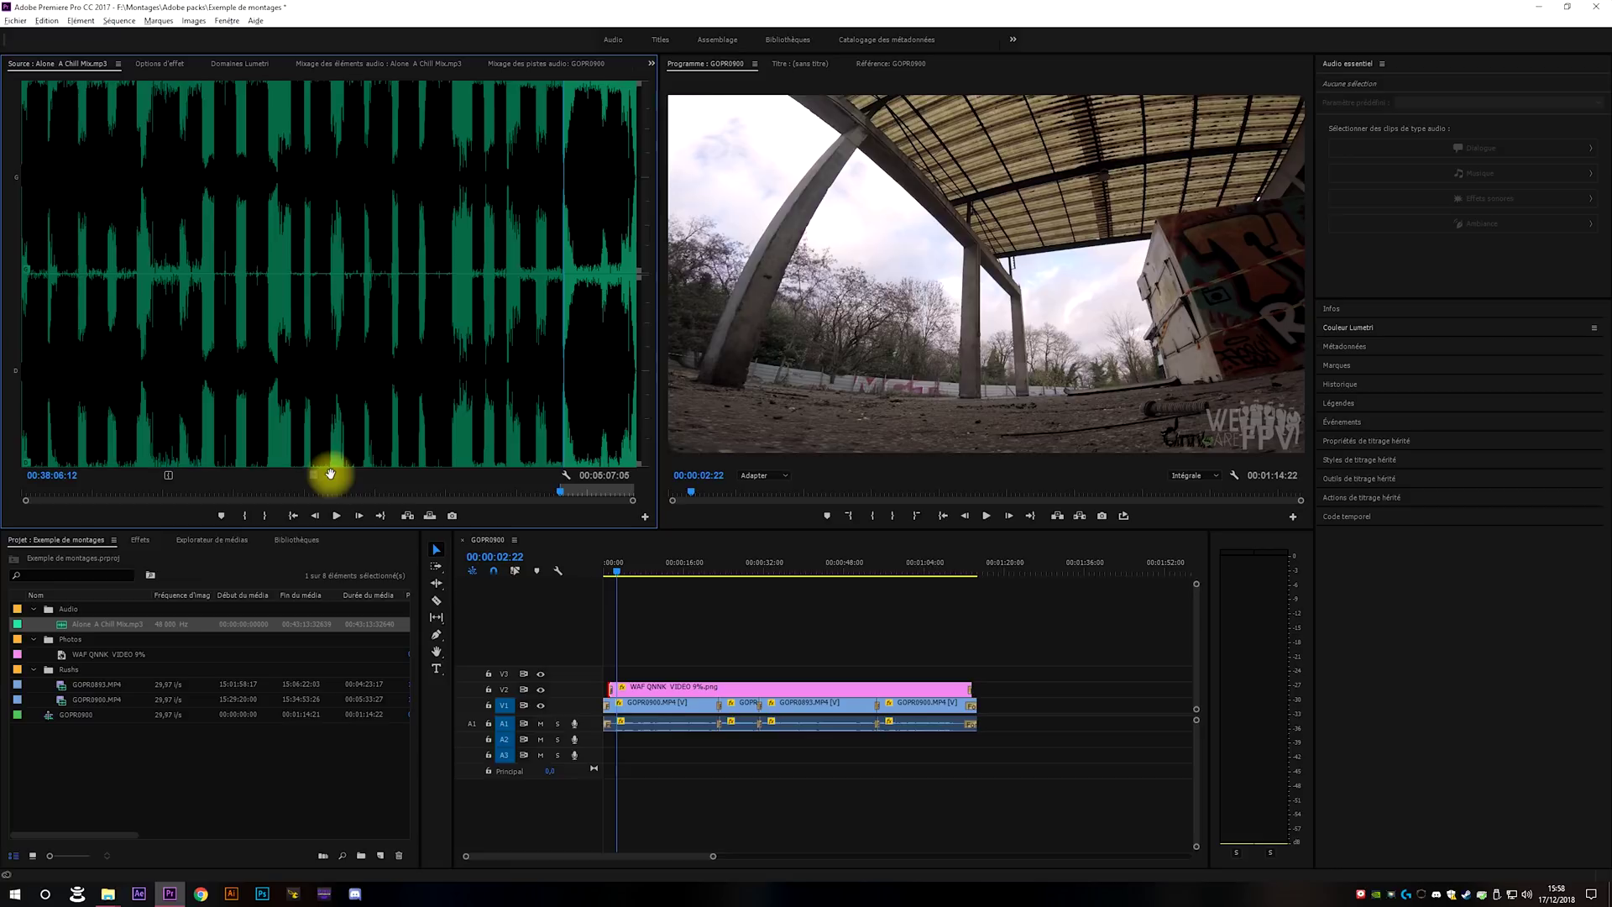
Place the trimmed music excerpt on audio track A2 from the sequence start and check how far it extends.
{"action": "left_click_drag", "start_coordinate": [331, 475], "coordinate": [600, 747]}
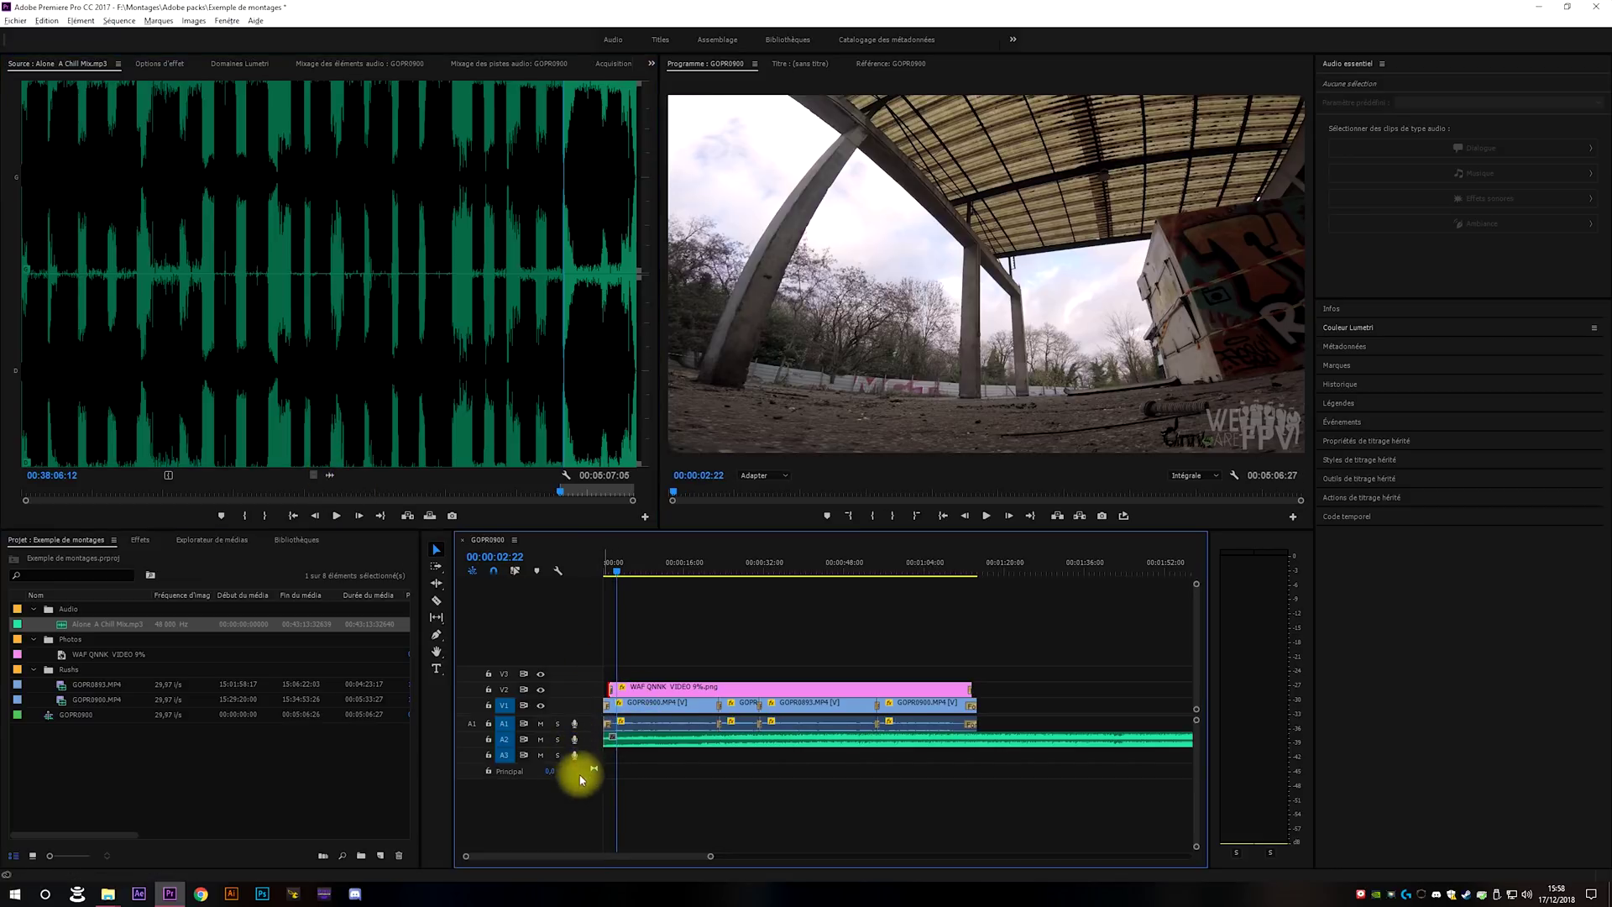
{"action": "scroll", "coordinate": [733, 799], "scroll_direction": "down", "scroll_amount": 10}
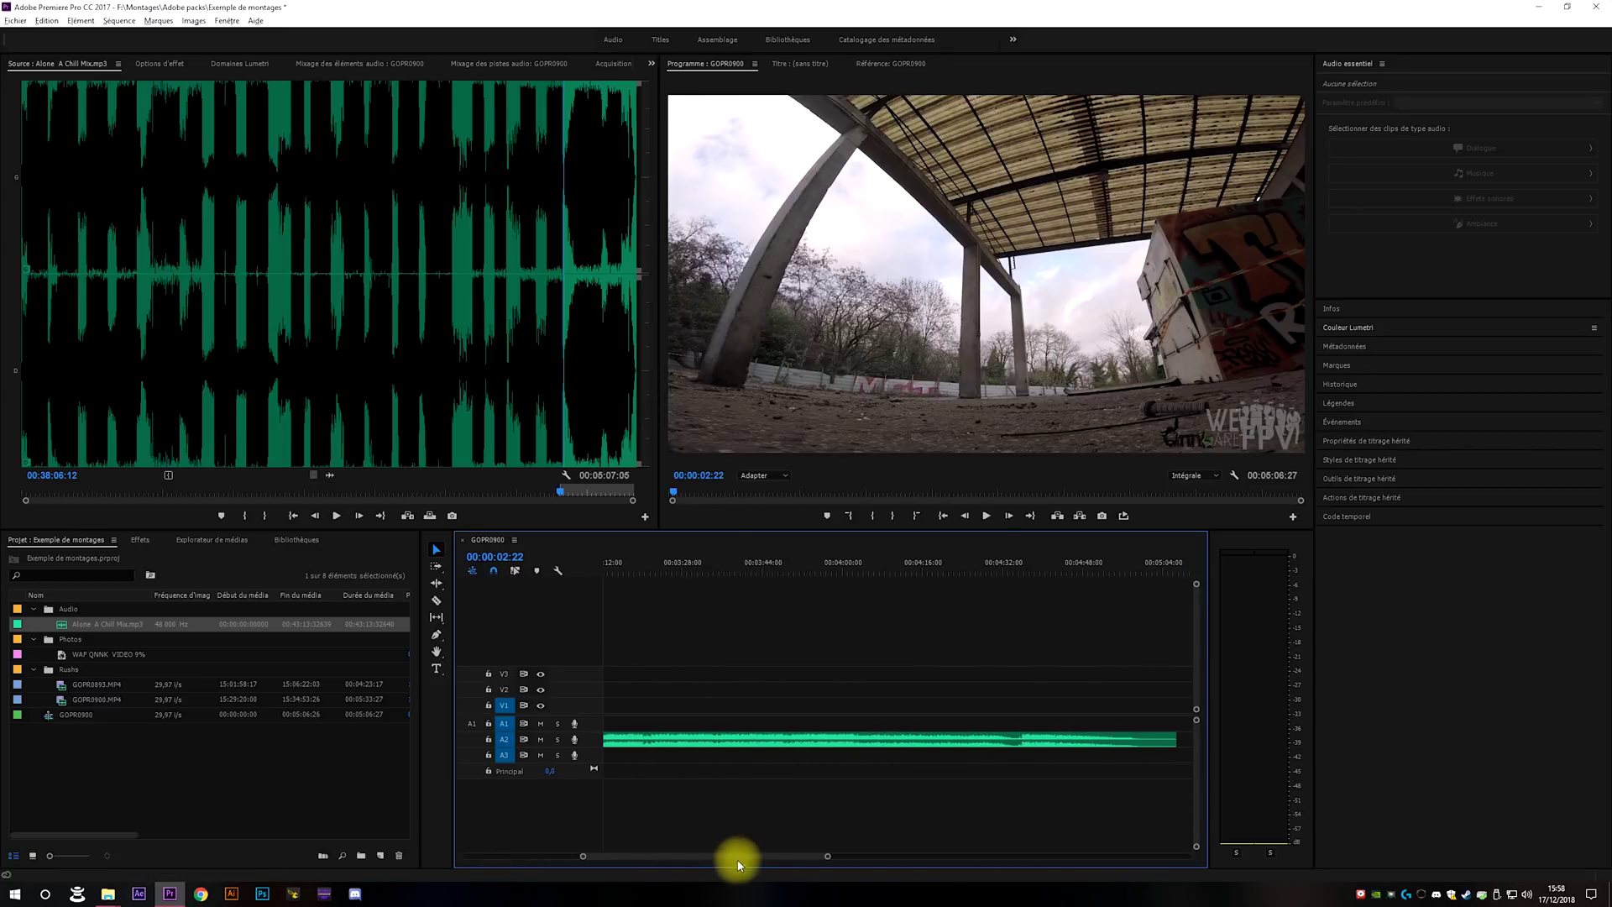
{"action": "left_click_drag", "start_coordinate": [756, 856], "coordinate": [619, 863]}
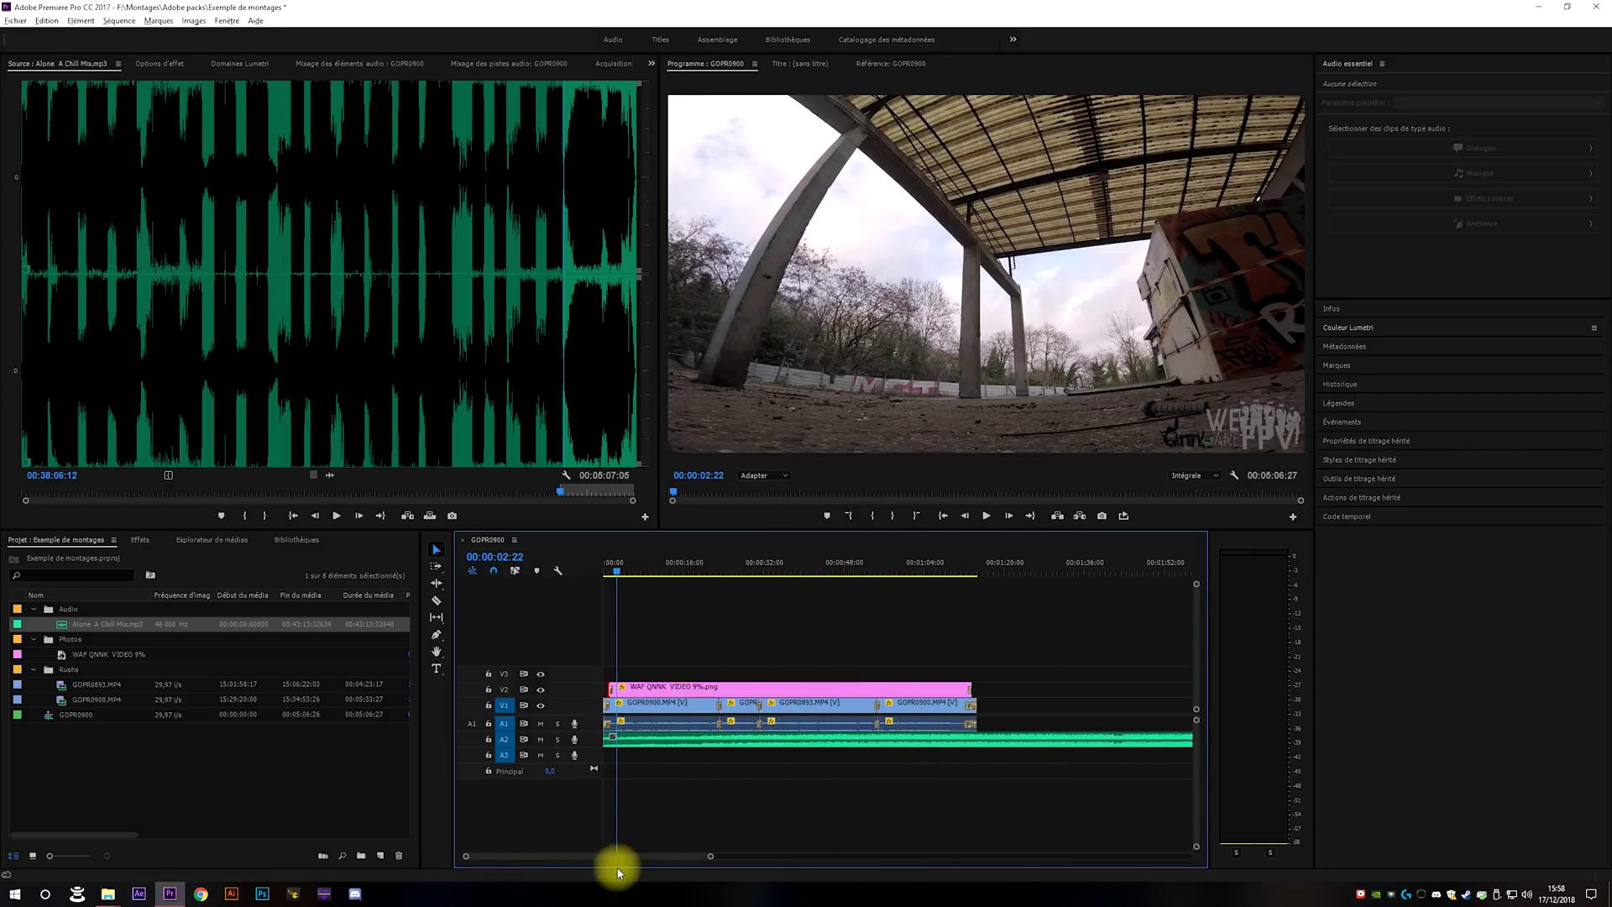
Play the sequence from near its start and from about 00:00:15:02 to listen for the music's entry point.
{"action": "left_click", "coordinate": [612, 564]}
{"action": "key", "text": "space"}
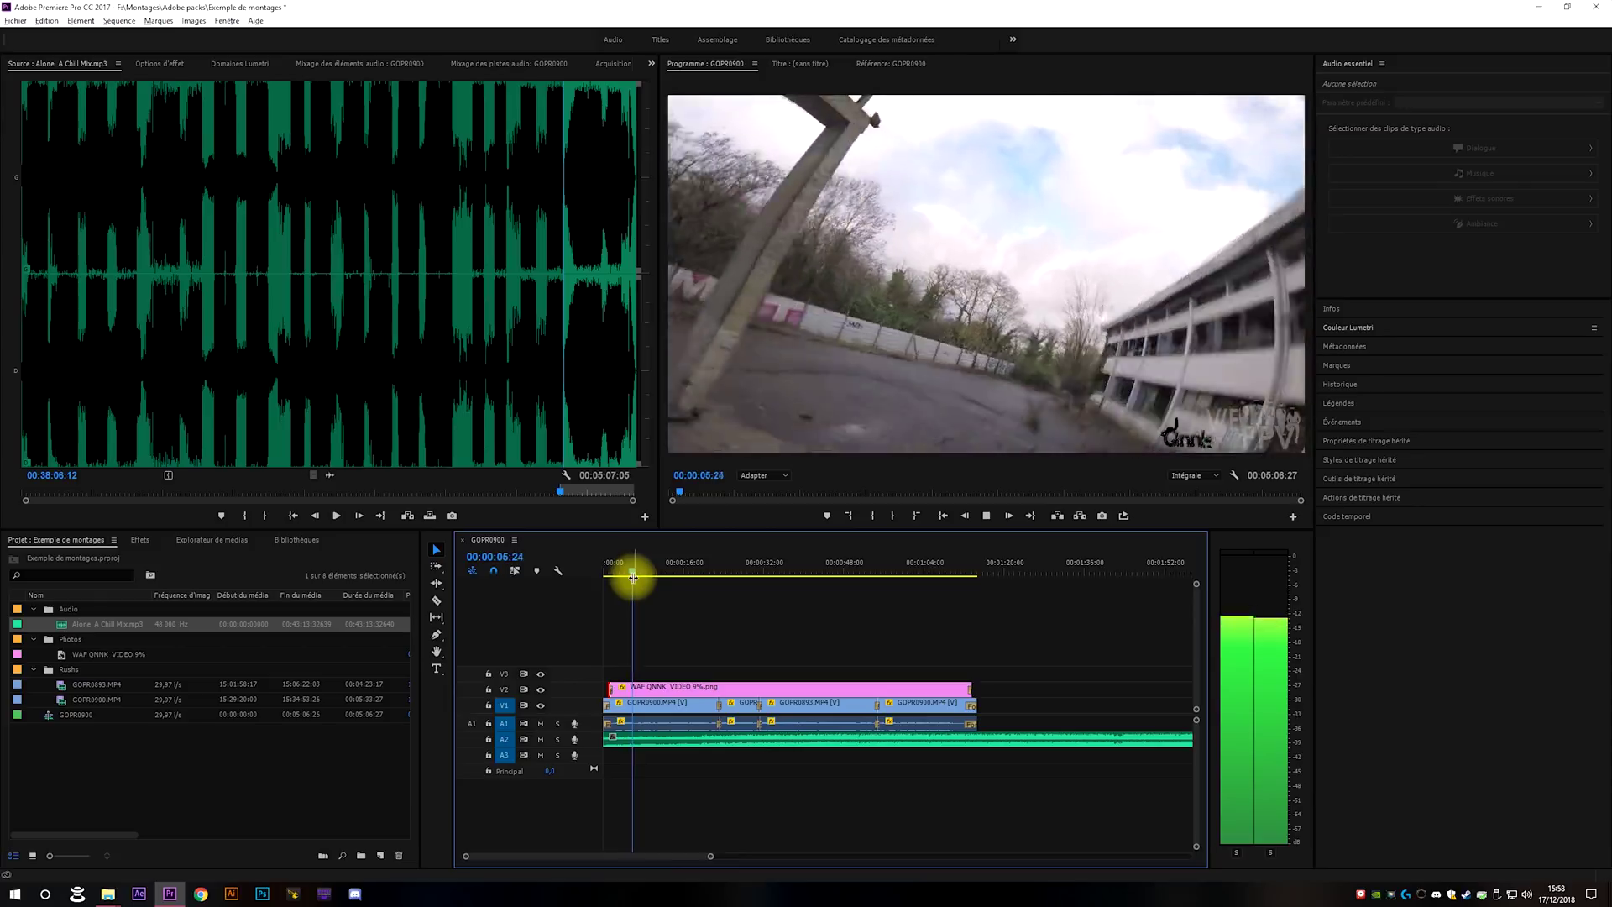
{"action": "left_click", "coordinate": [632, 574]}
{"action": "left_click_drag", "start_coordinate": [650, 574], "coordinate": [682, 577]}
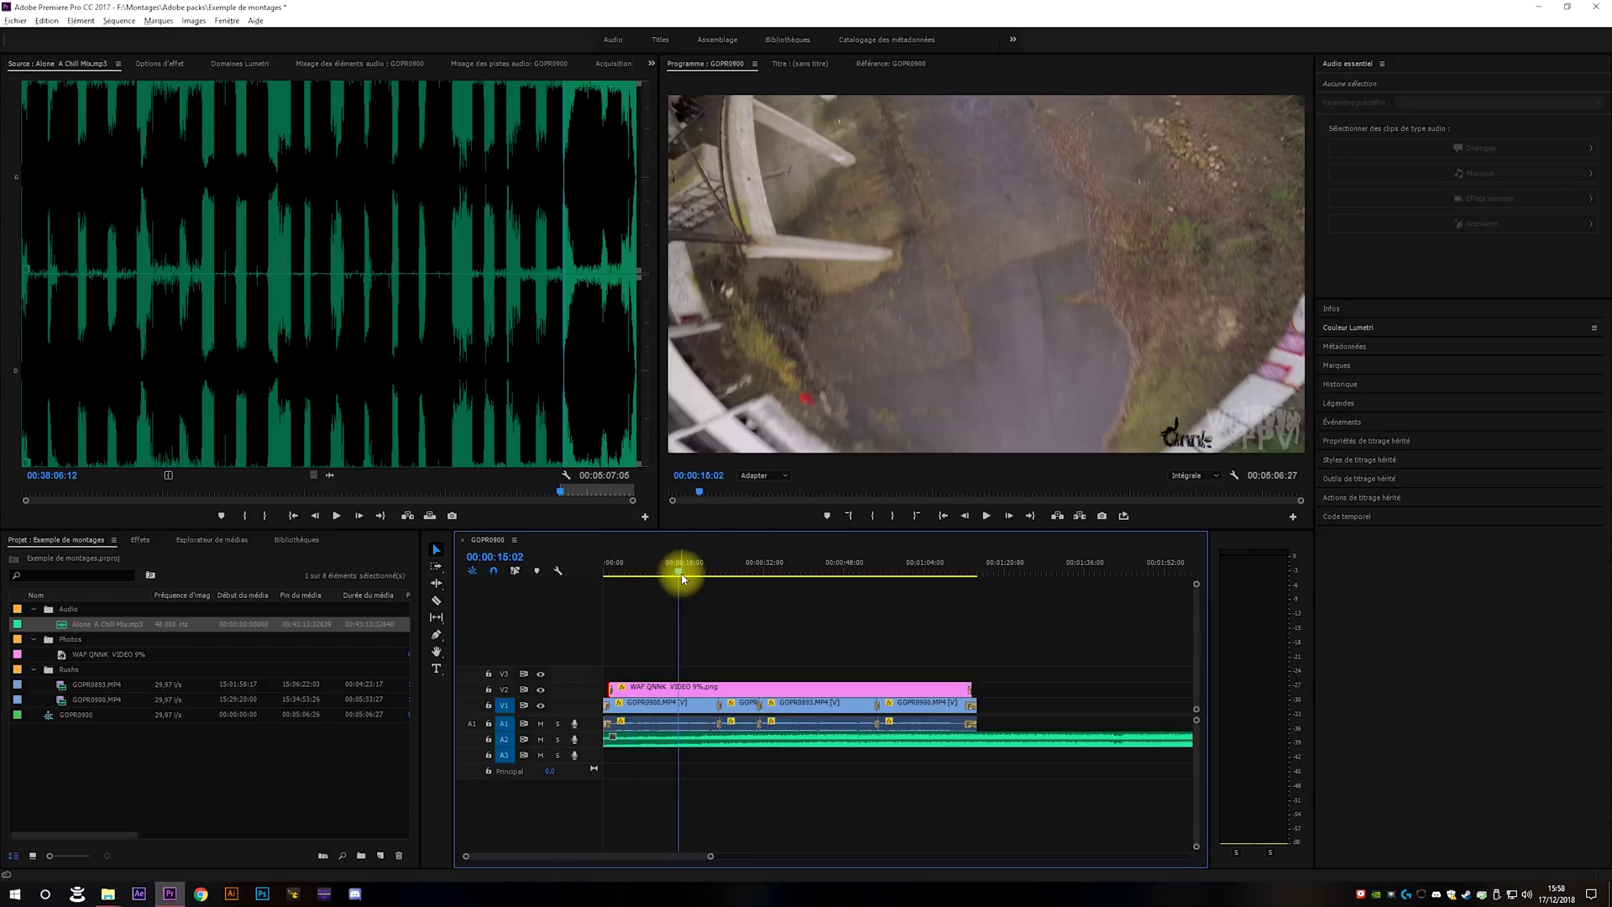
{"action": "key", "text": "space"}
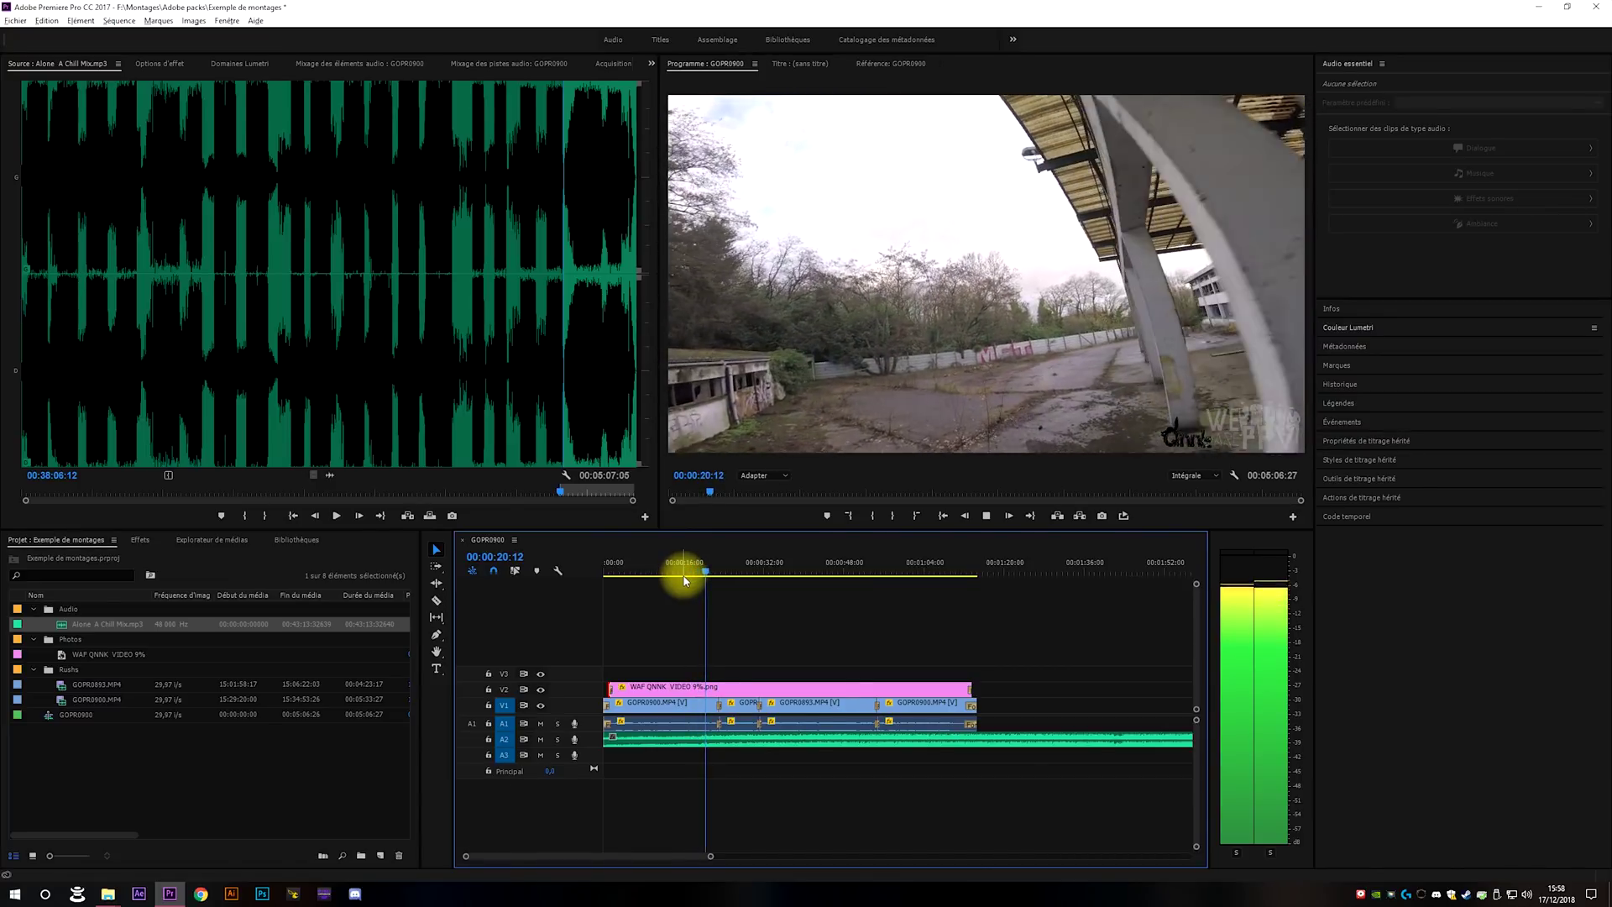
{"action": "key", "text": "space"}
Cut the music on A2 at 00:00:17:07, delete the part before the cut and move the remainder to the sequence start.
{"action": "left_click_drag", "start_coordinate": [699, 576], "coordinate": [689, 570]}
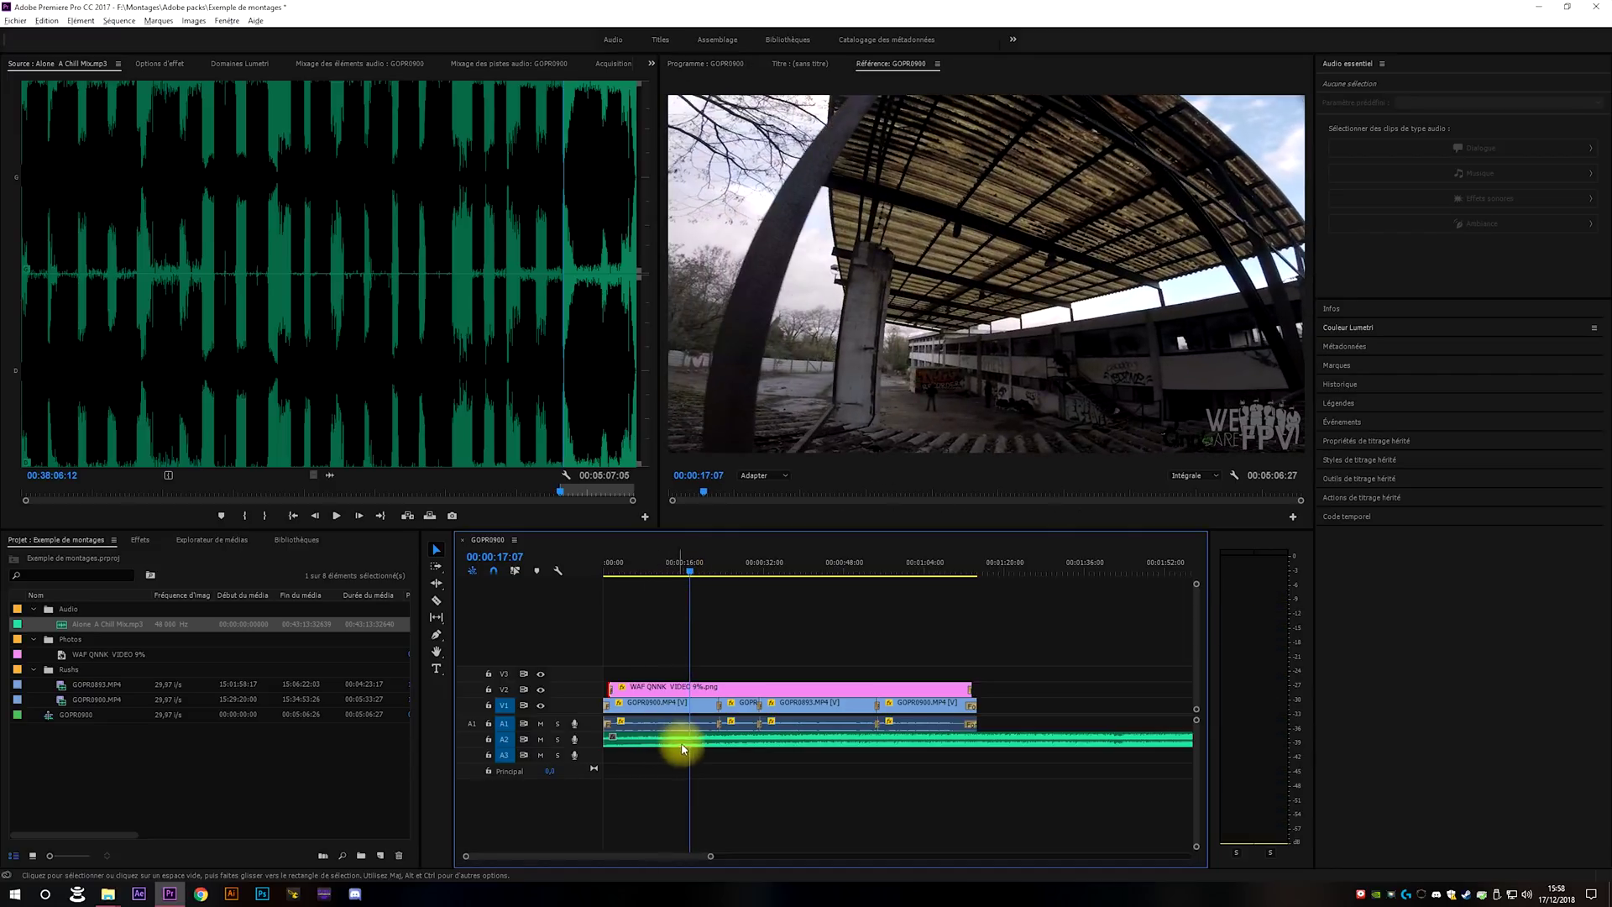
{"action": "key", "text": "c"}
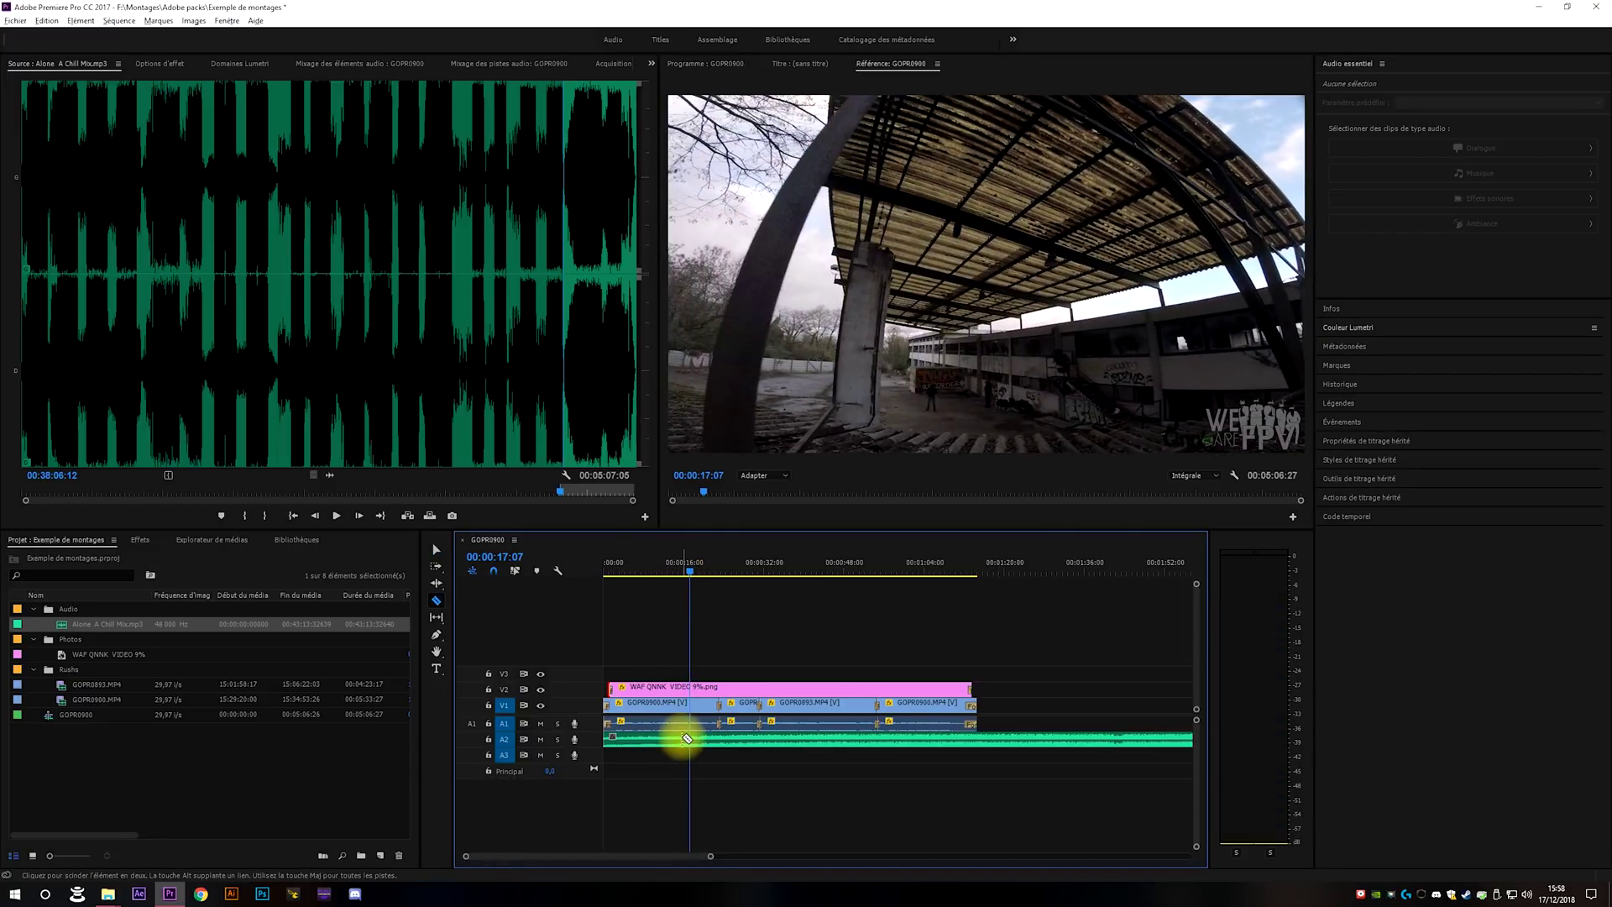
{"action": "left_click", "coordinate": [684, 739]}
{"action": "key", "text": "v"}
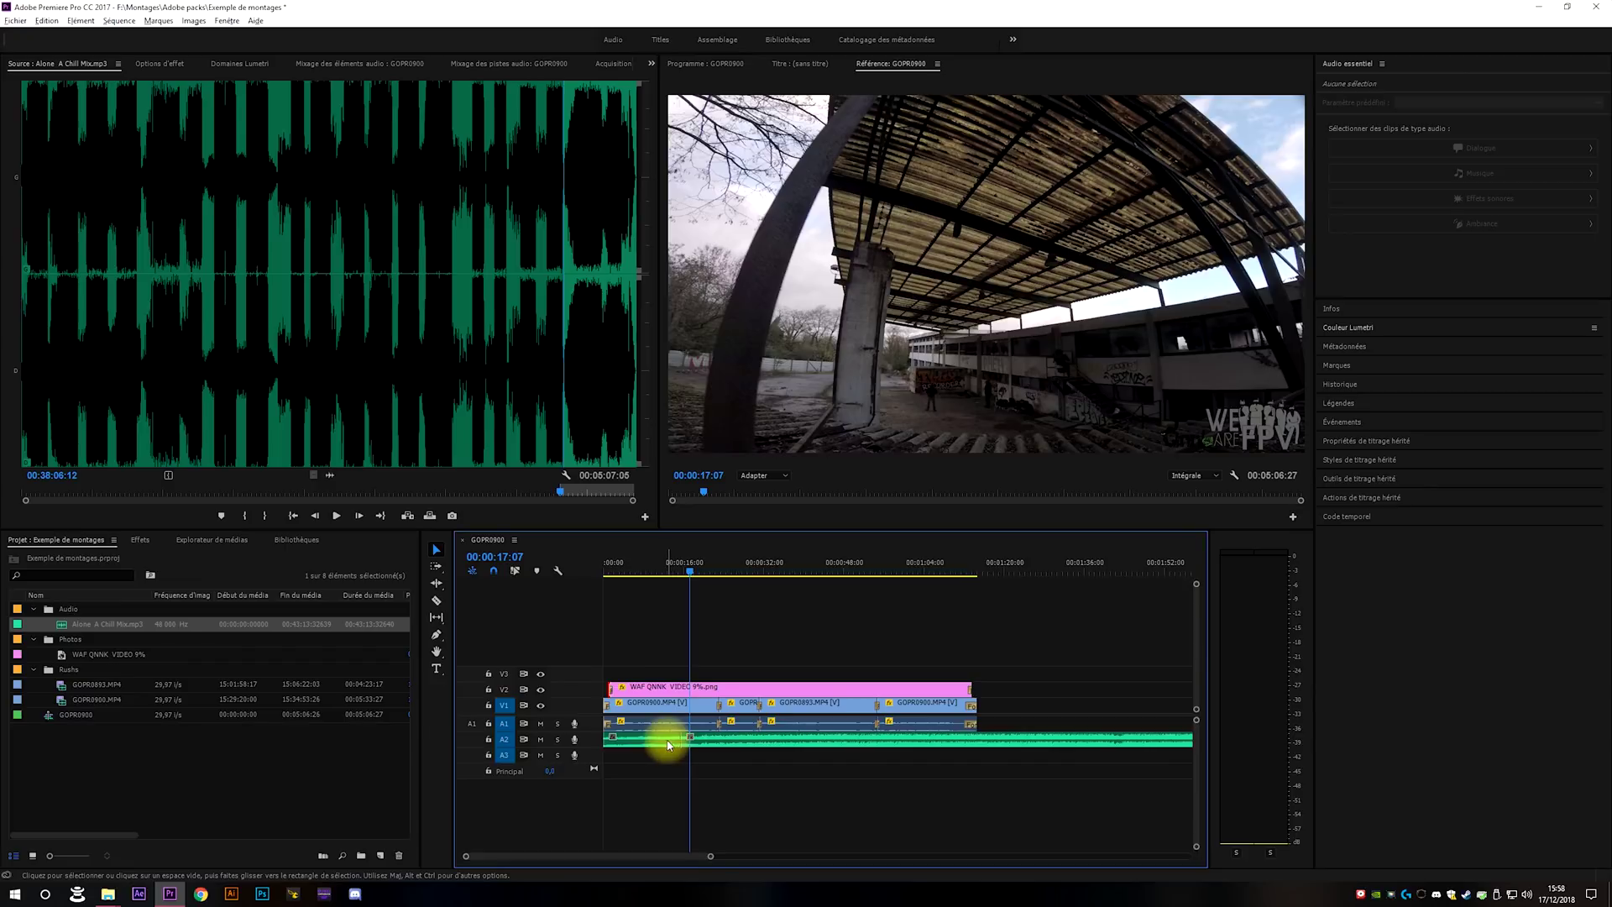
{"action": "left_click", "coordinate": [669, 745]}
{"action": "key", "text": "Delete"}
{"action": "left_click_drag", "start_coordinate": [694, 739], "coordinate": [622, 748]}
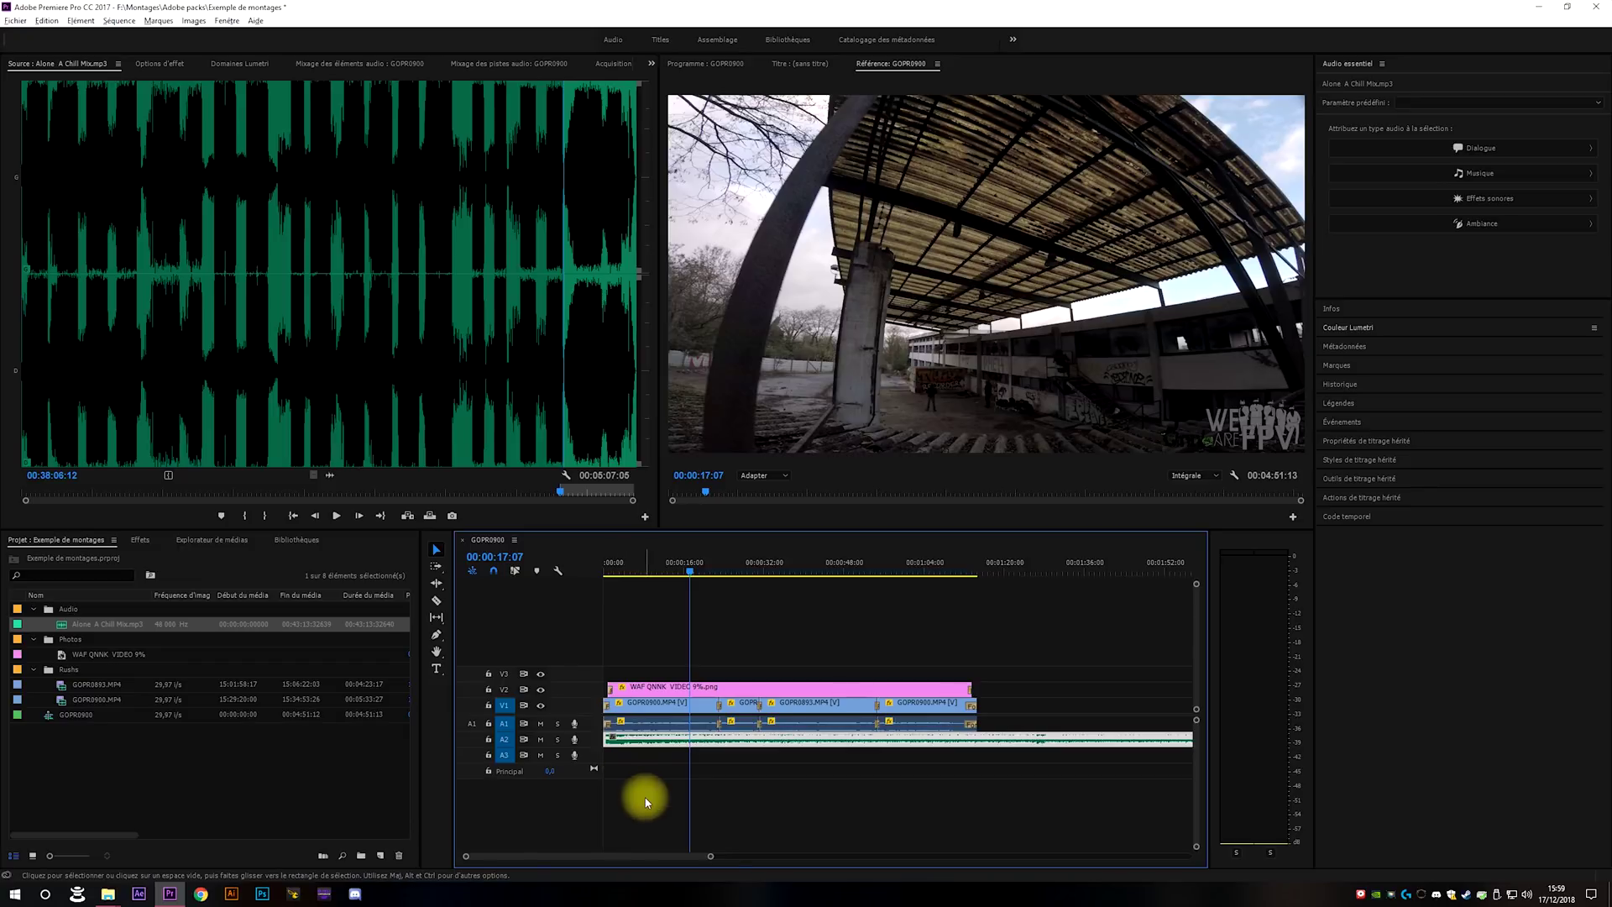
Cut the music on A2 just past the end of the video, at 00:01:16:09, and delete the part after the cut.
{"action": "left_click", "coordinate": [720, 761]}
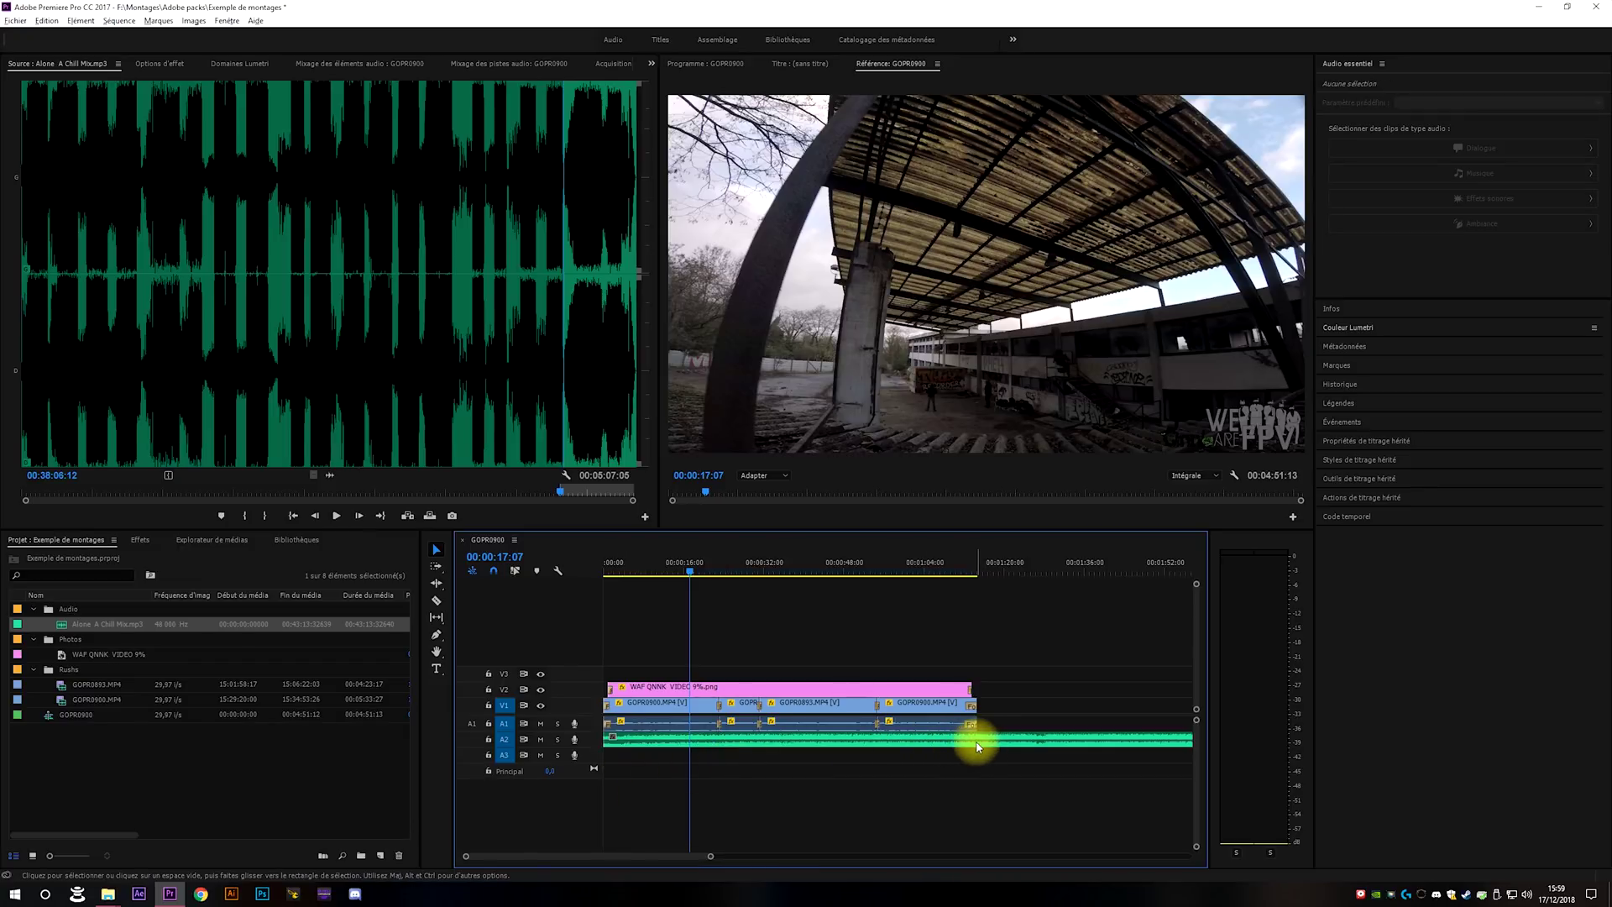
{"action": "key", "text": "c"}
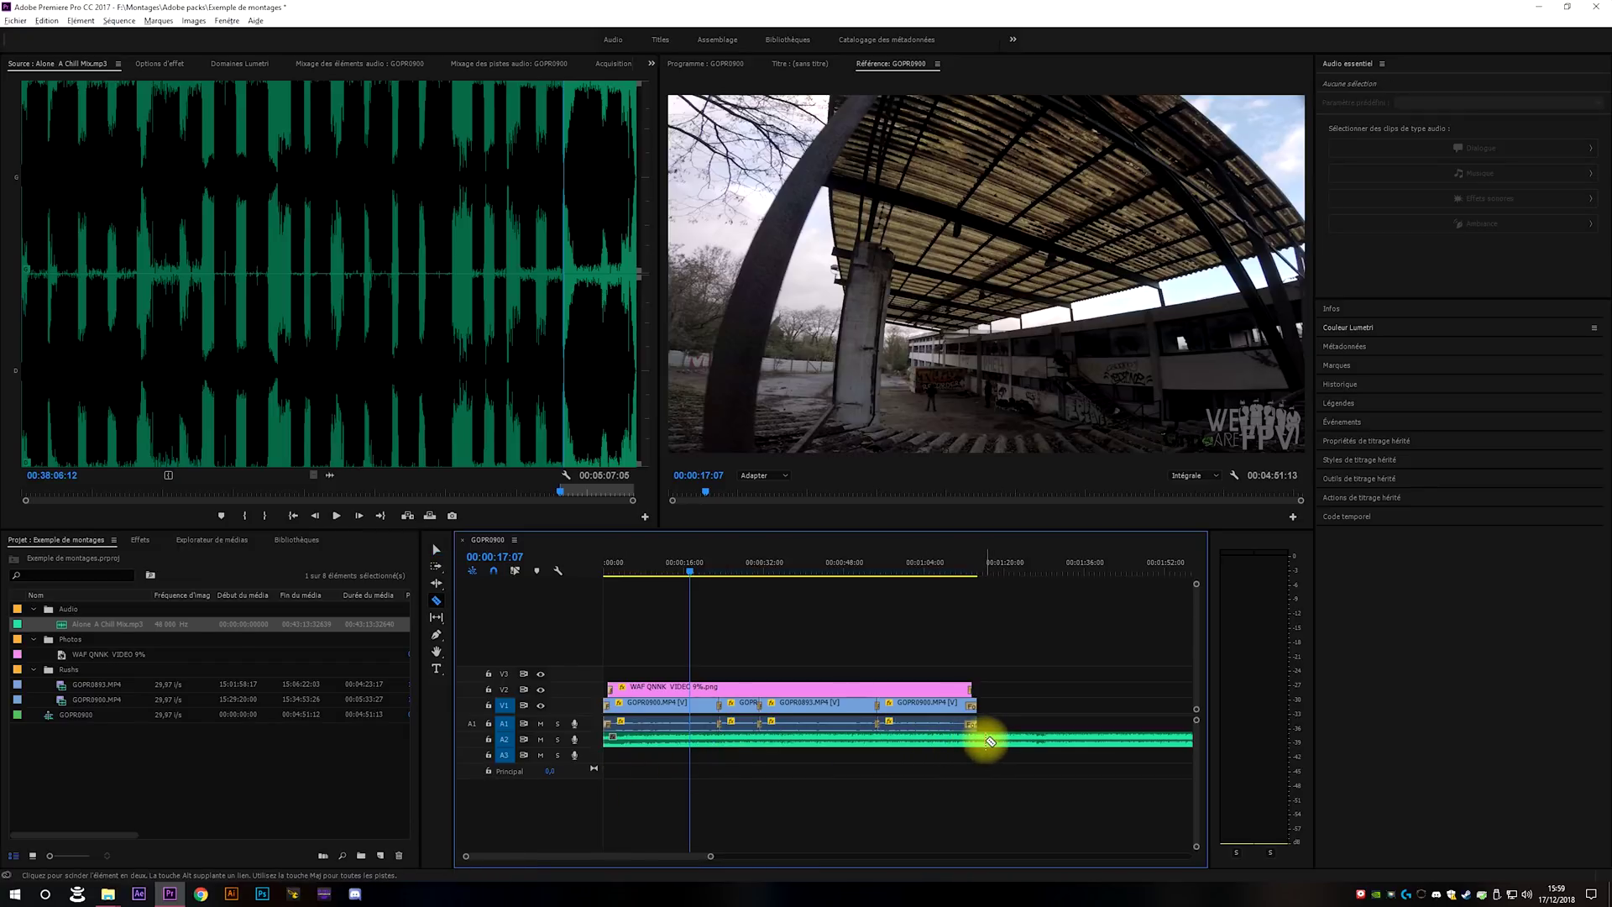
{"action": "left_click", "coordinate": [991, 738]}
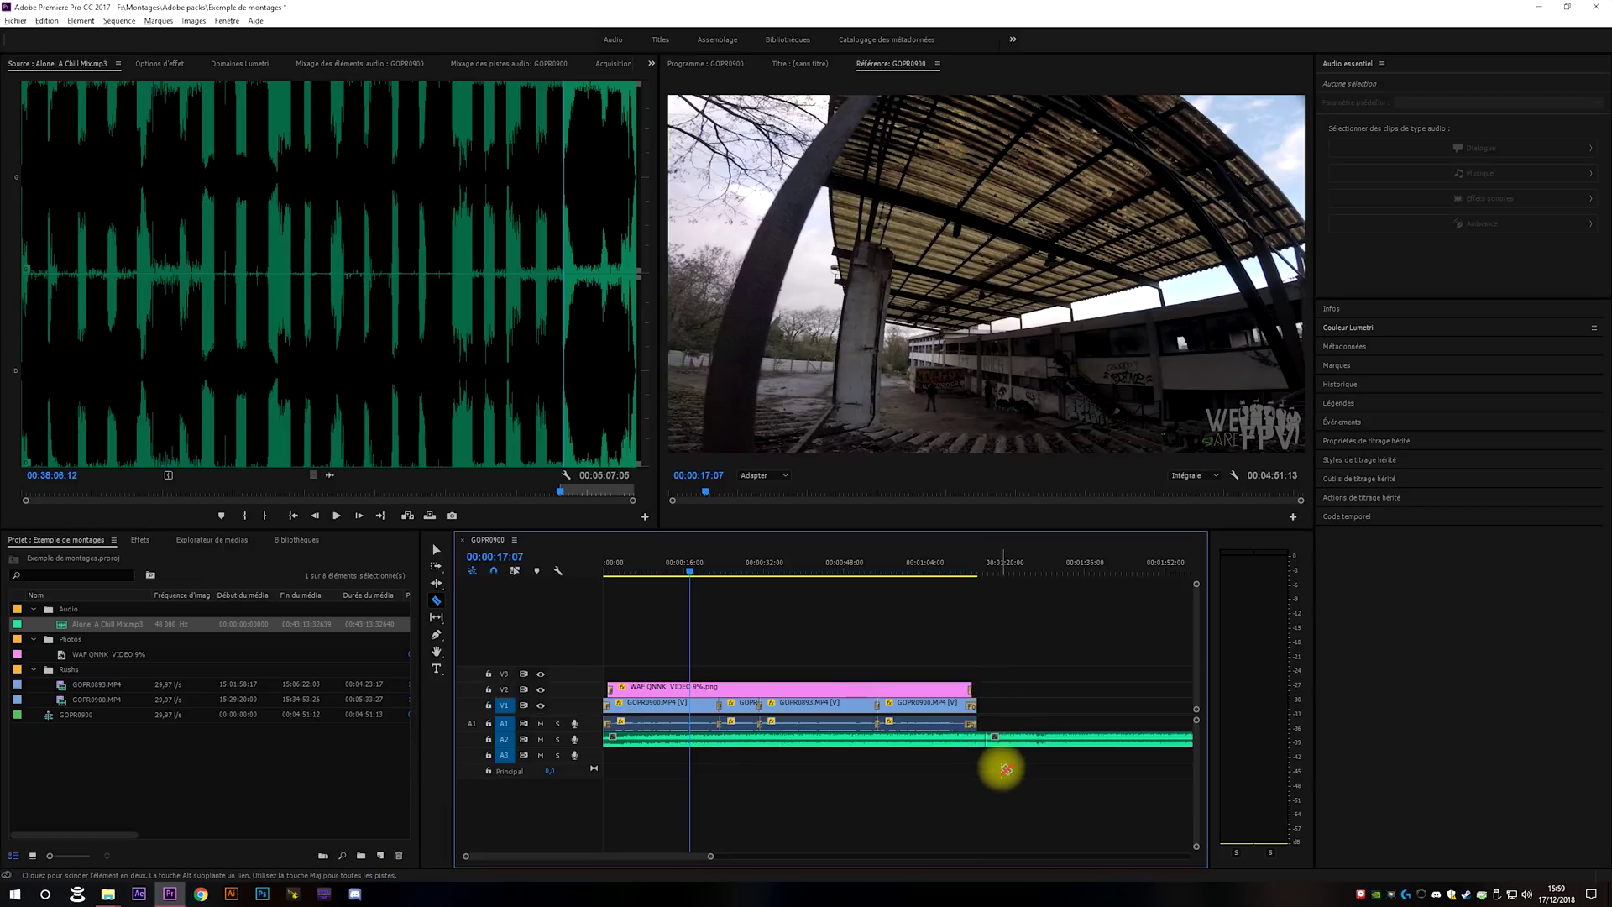
{"action": "left_click", "coordinate": [1021, 742]}
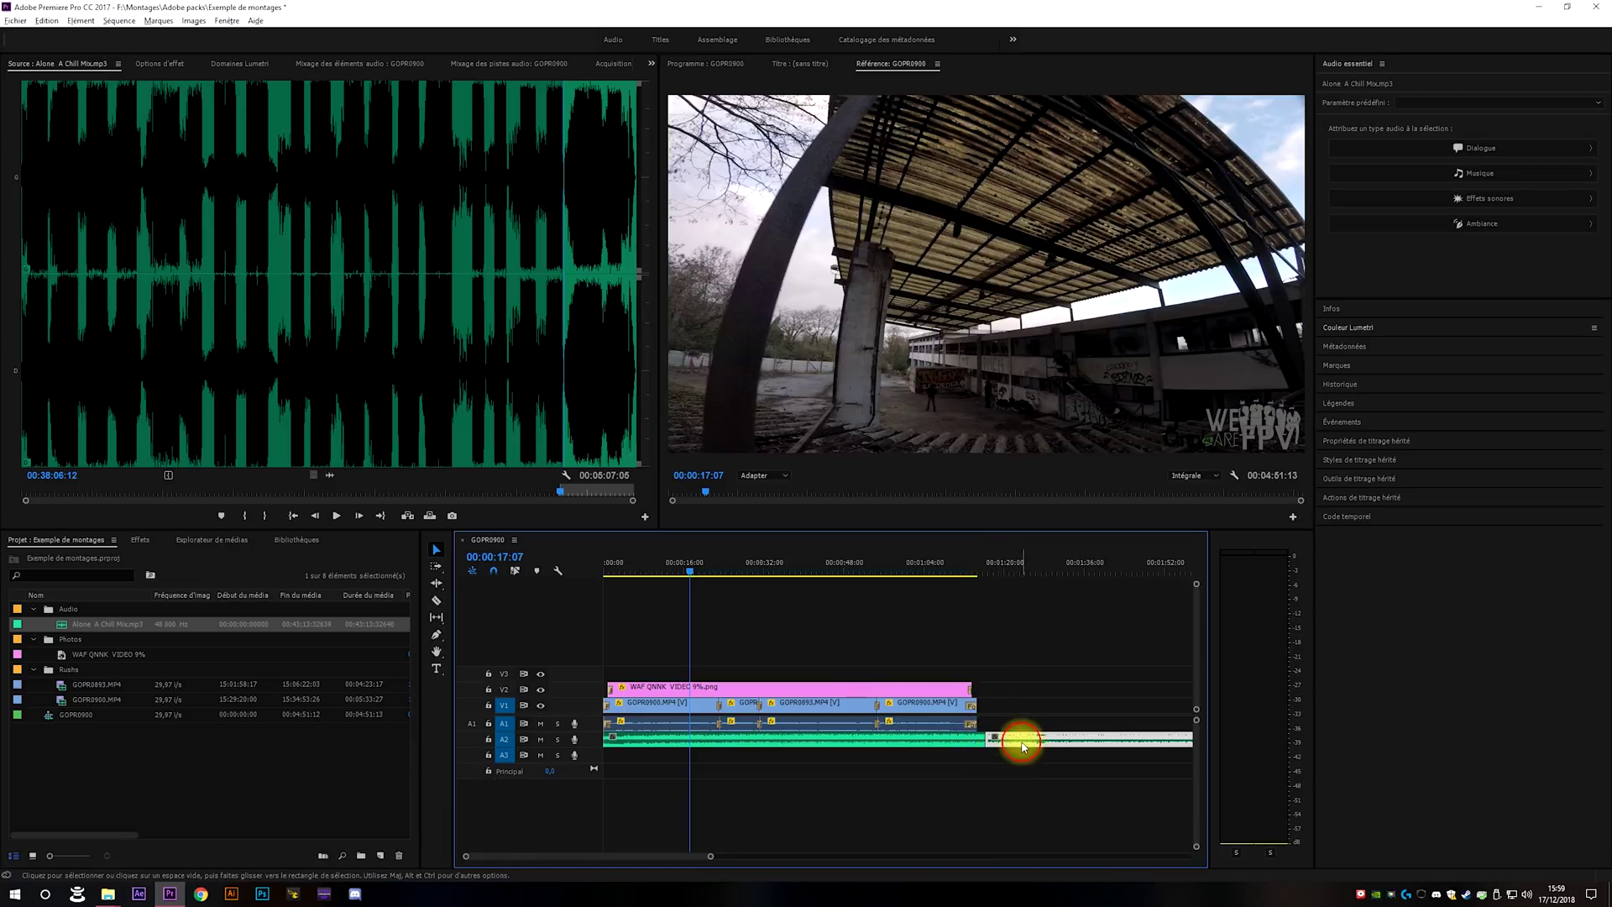
{"action": "key", "text": "Delete"}
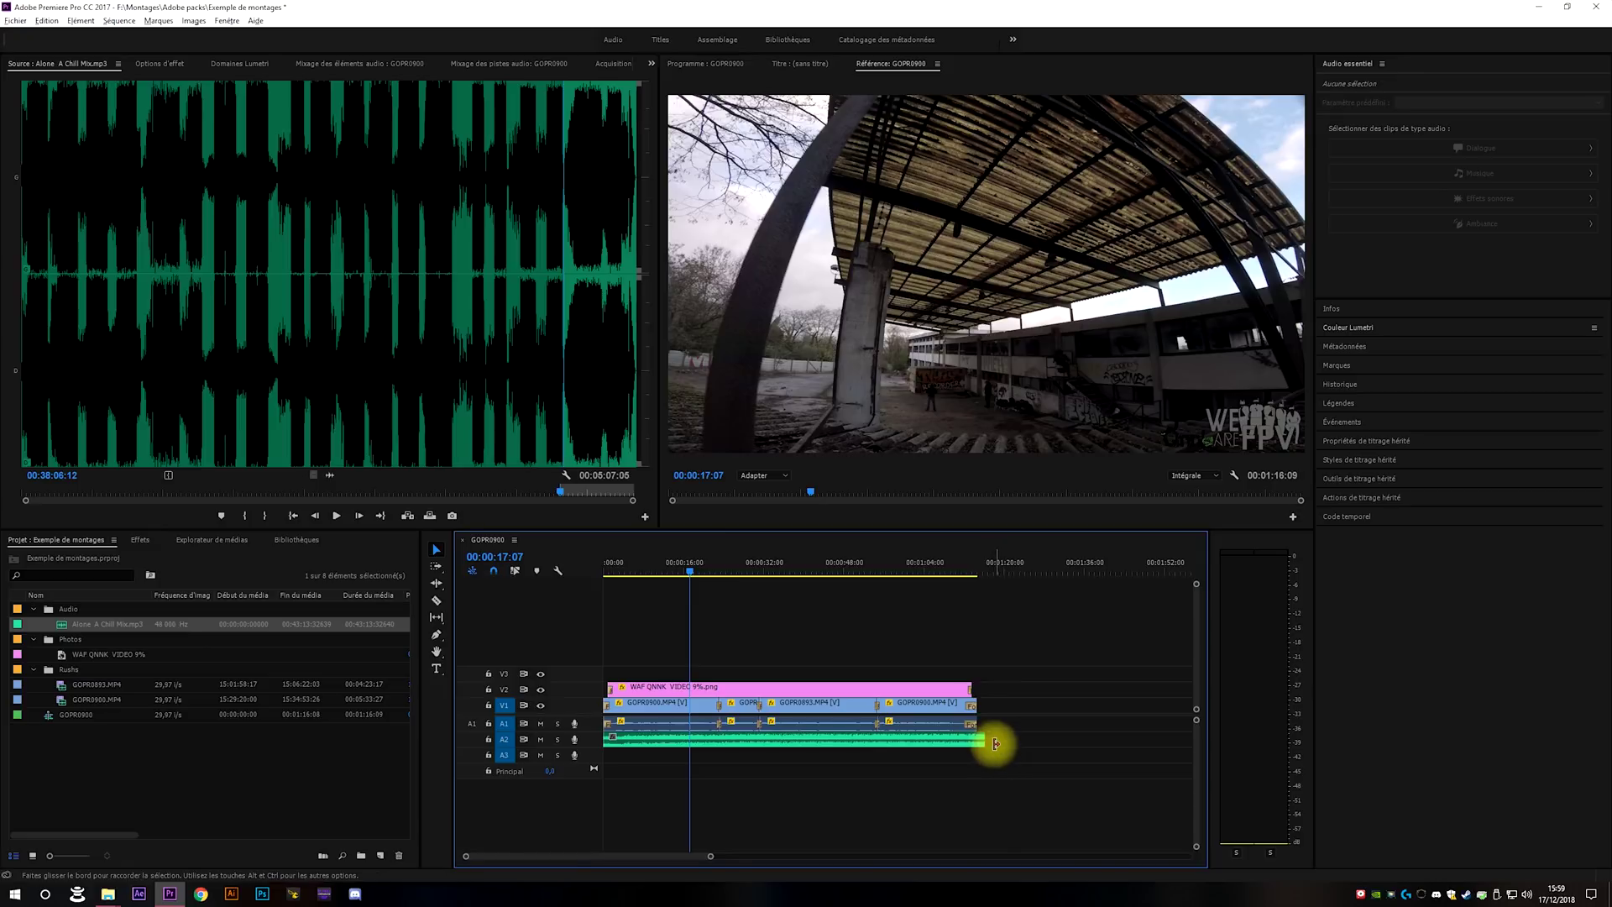
Add the default exponential fade at the end of the A2 music, lengthen it and play the ending from 00:01:11:24.
{"action": "right_click", "coordinate": [983, 738]}
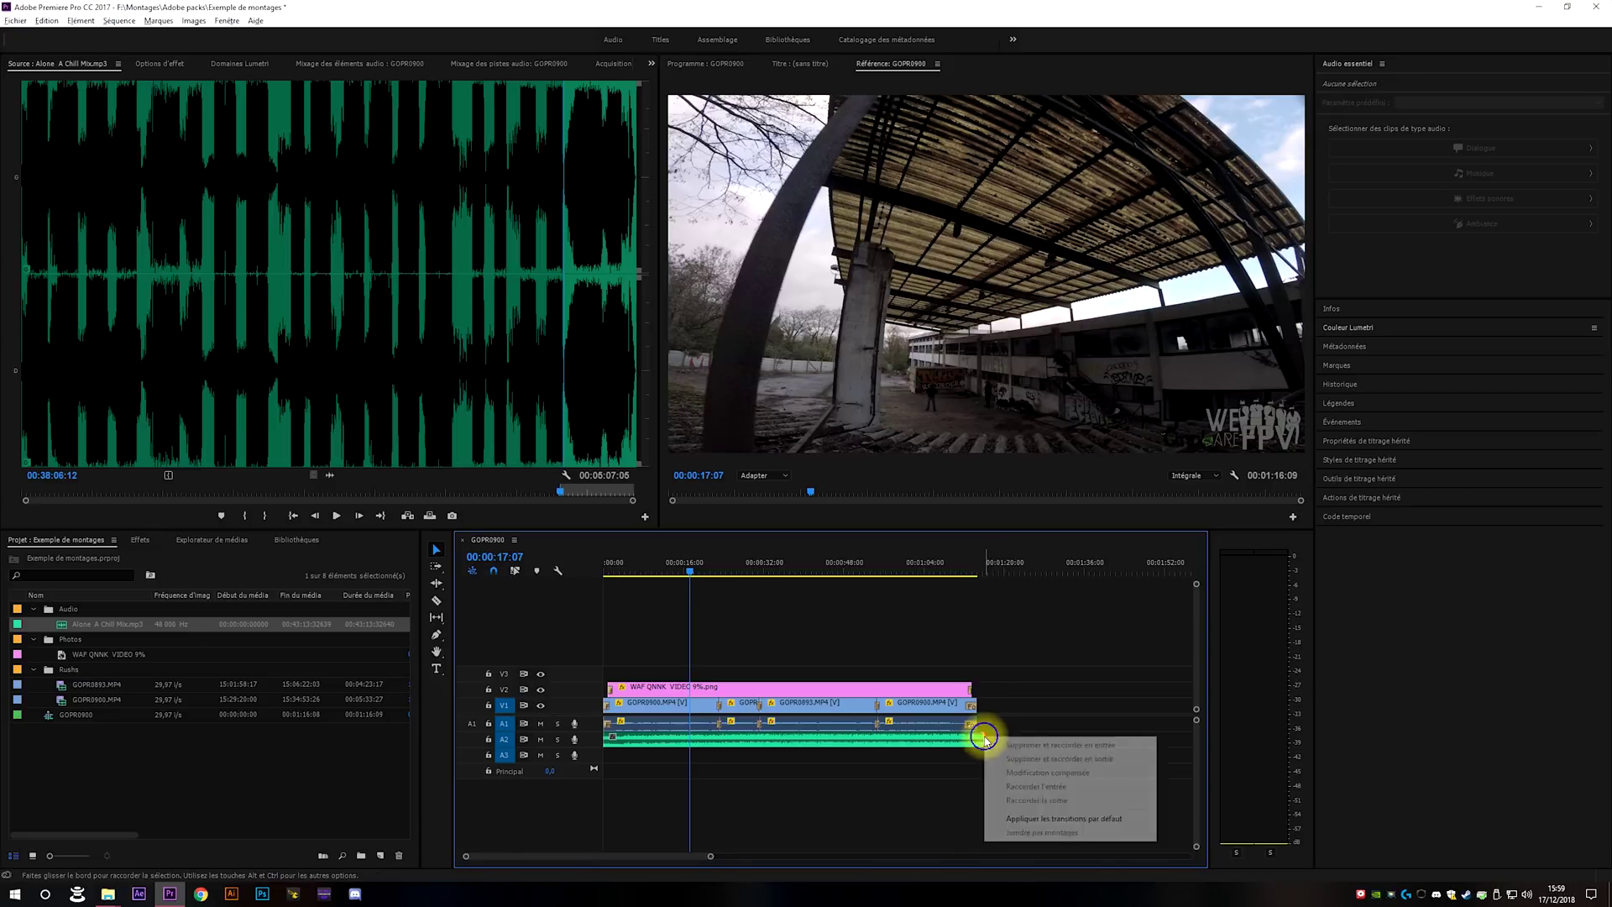
{"action": "left_click", "coordinate": [1014, 822]}
{"action": "scroll", "coordinate": [999, 751], "scroll_direction": "up", "scroll_amount": 4}
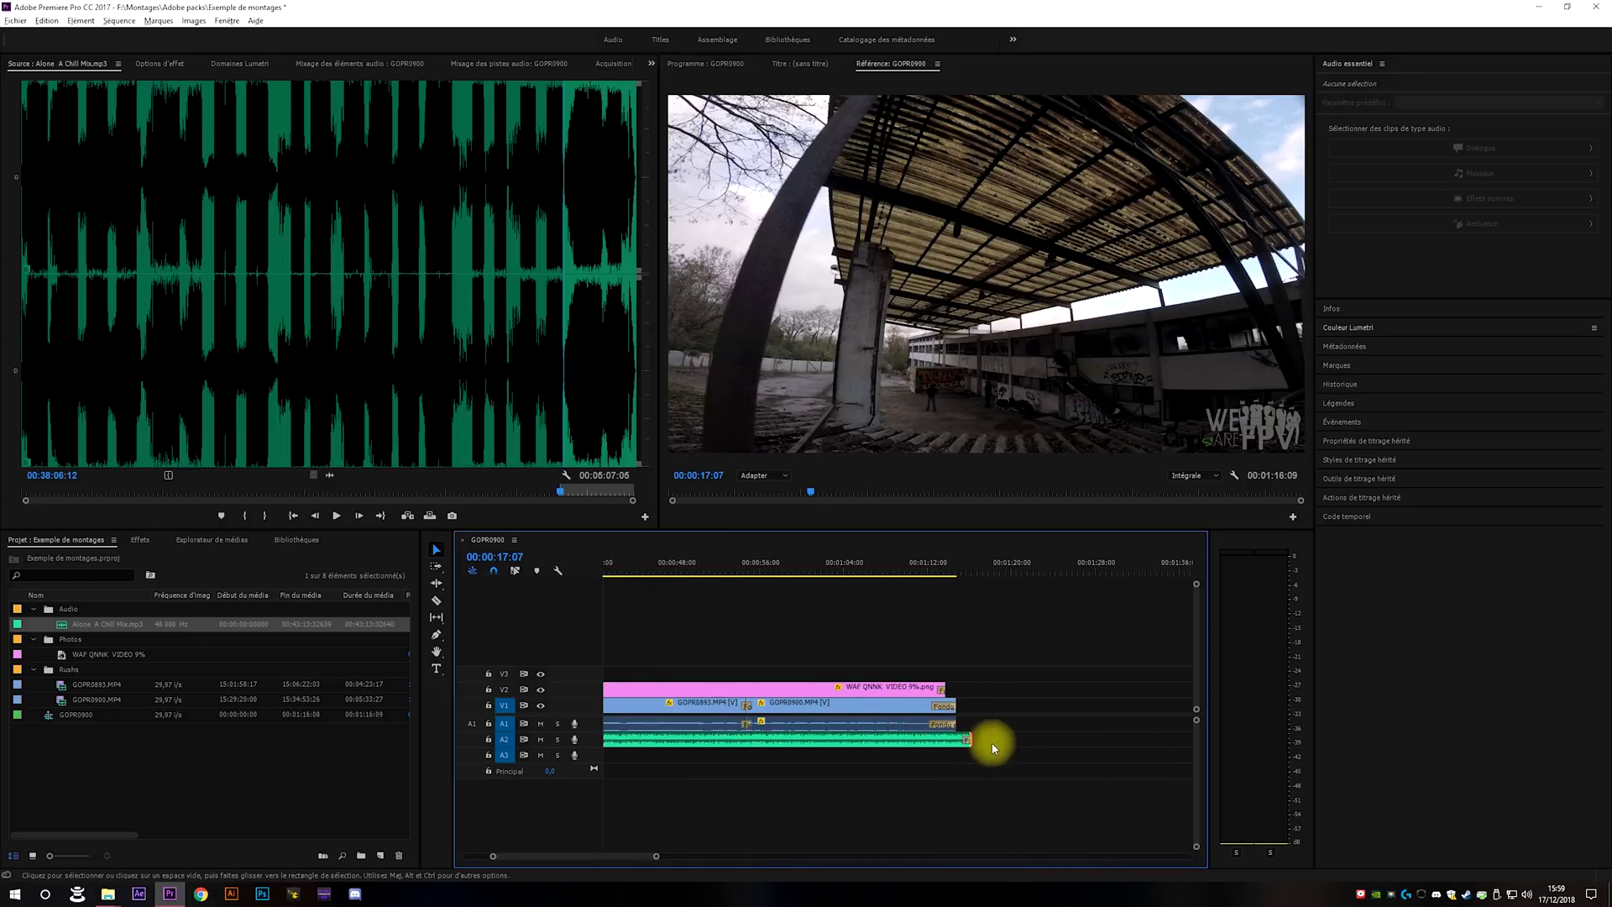
{"action": "left_click_drag", "start_coordinate": [949, 736], "coordinate": [884, 736]}
{"action": "left_click", "coordinate": [884, 573]}
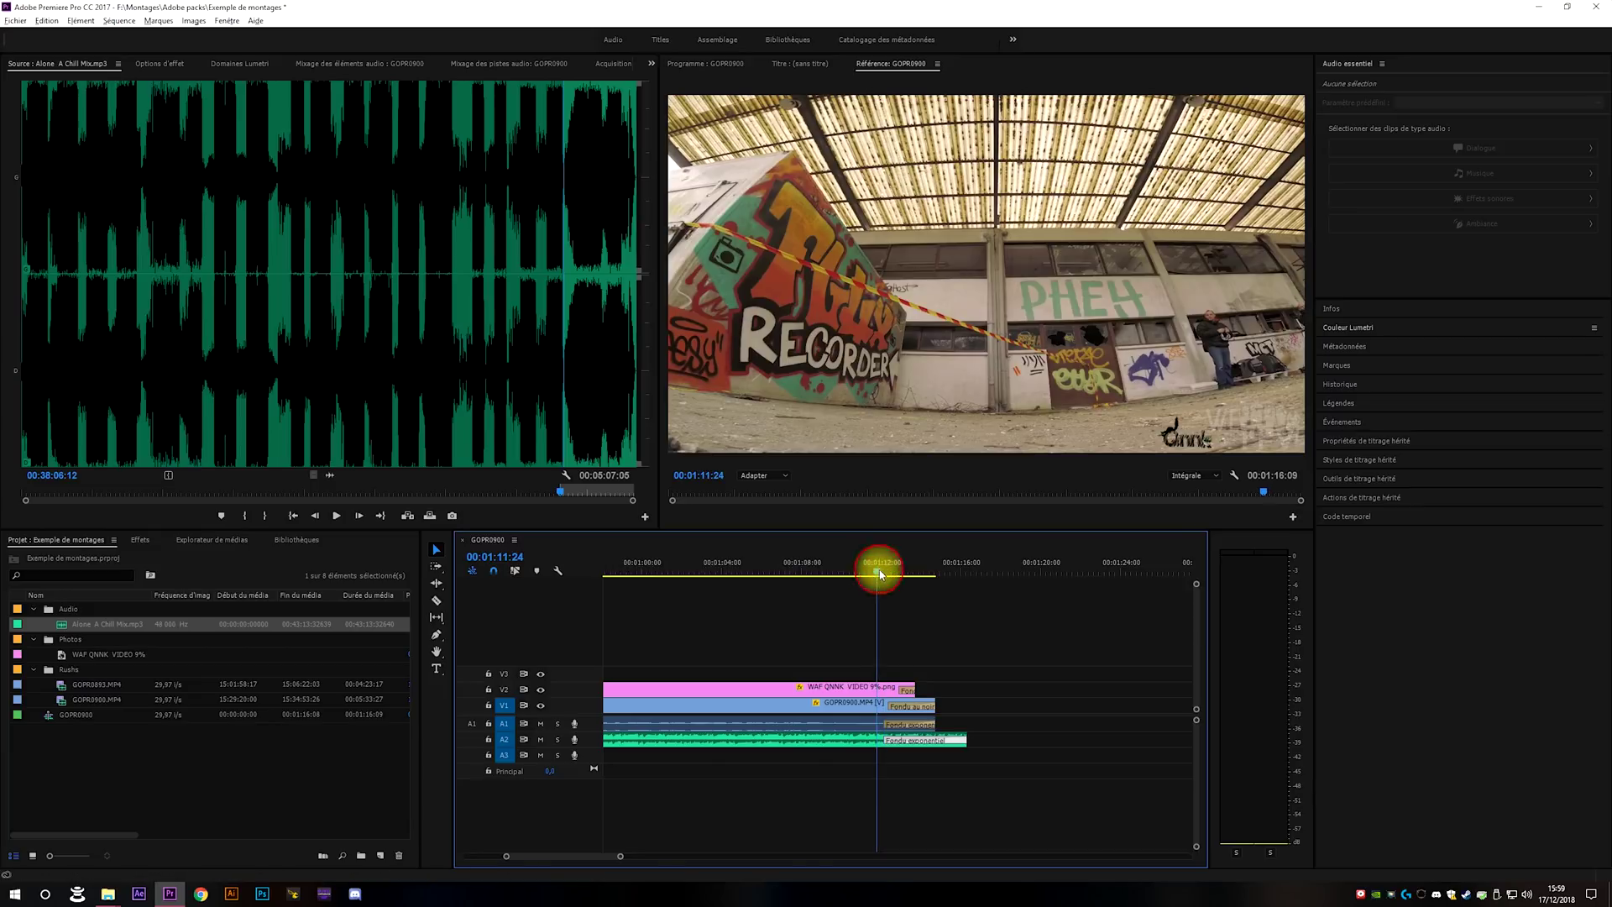
{"action": "key", "text": "space"}
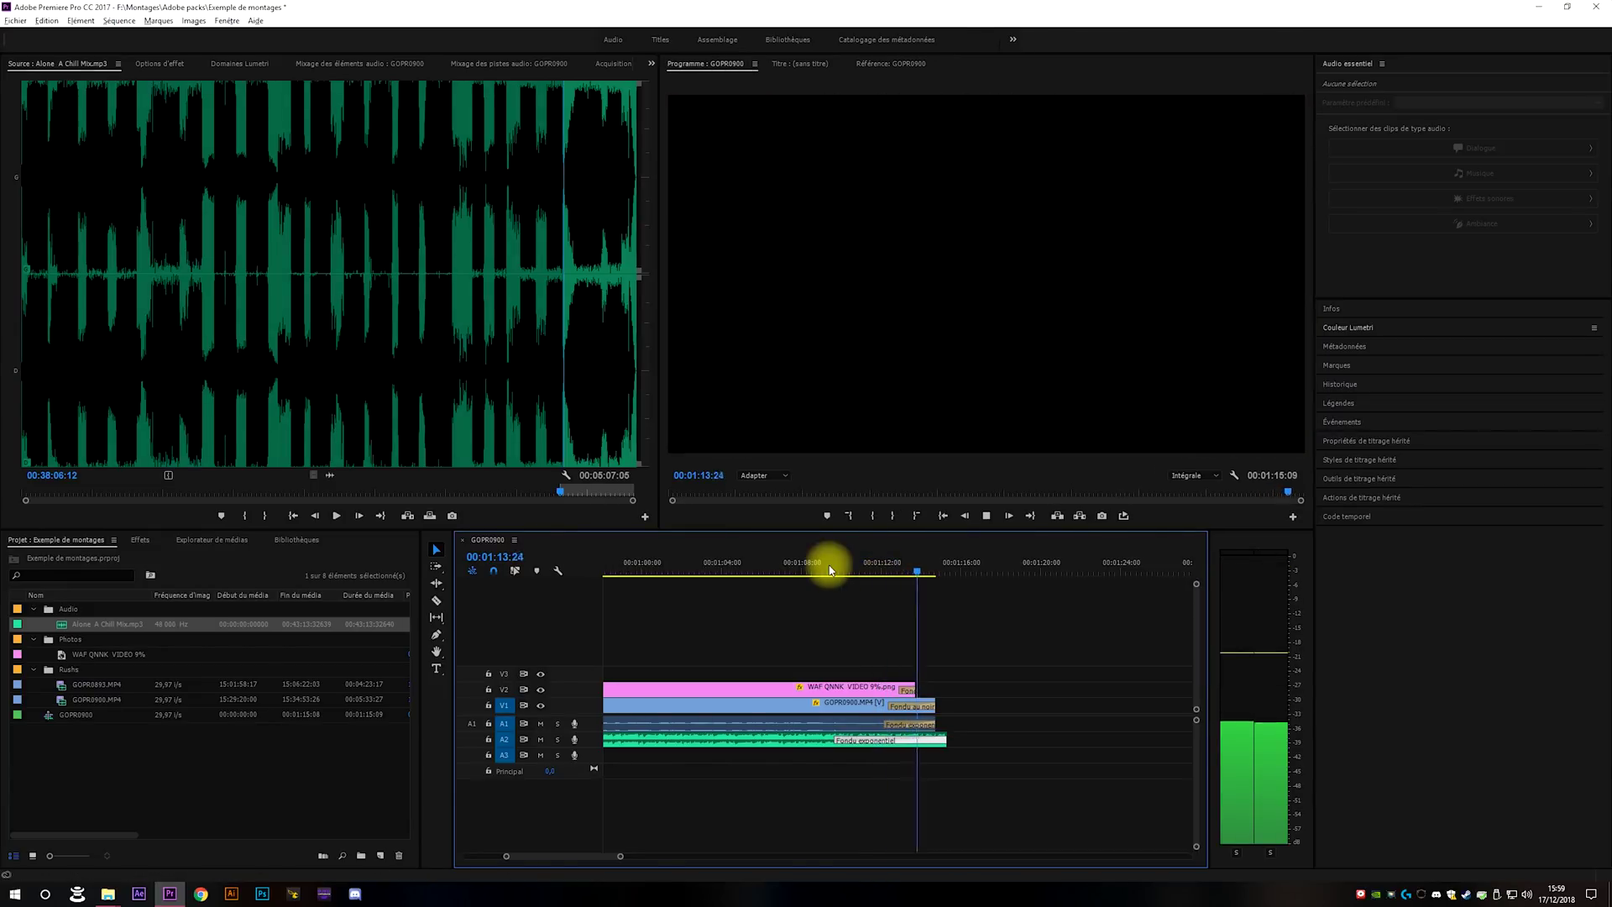
Add the default exponential fade at the start of the A2 music and lengthen it slightly.
{"action": "scroll", "coordinate": [757, 635], "scroll_direction": "up", "scroll_amount": 2}
{"action": "scroll", "coordinate": [747, 644], "scroll_direction": "down", "scroll_amount": 5}
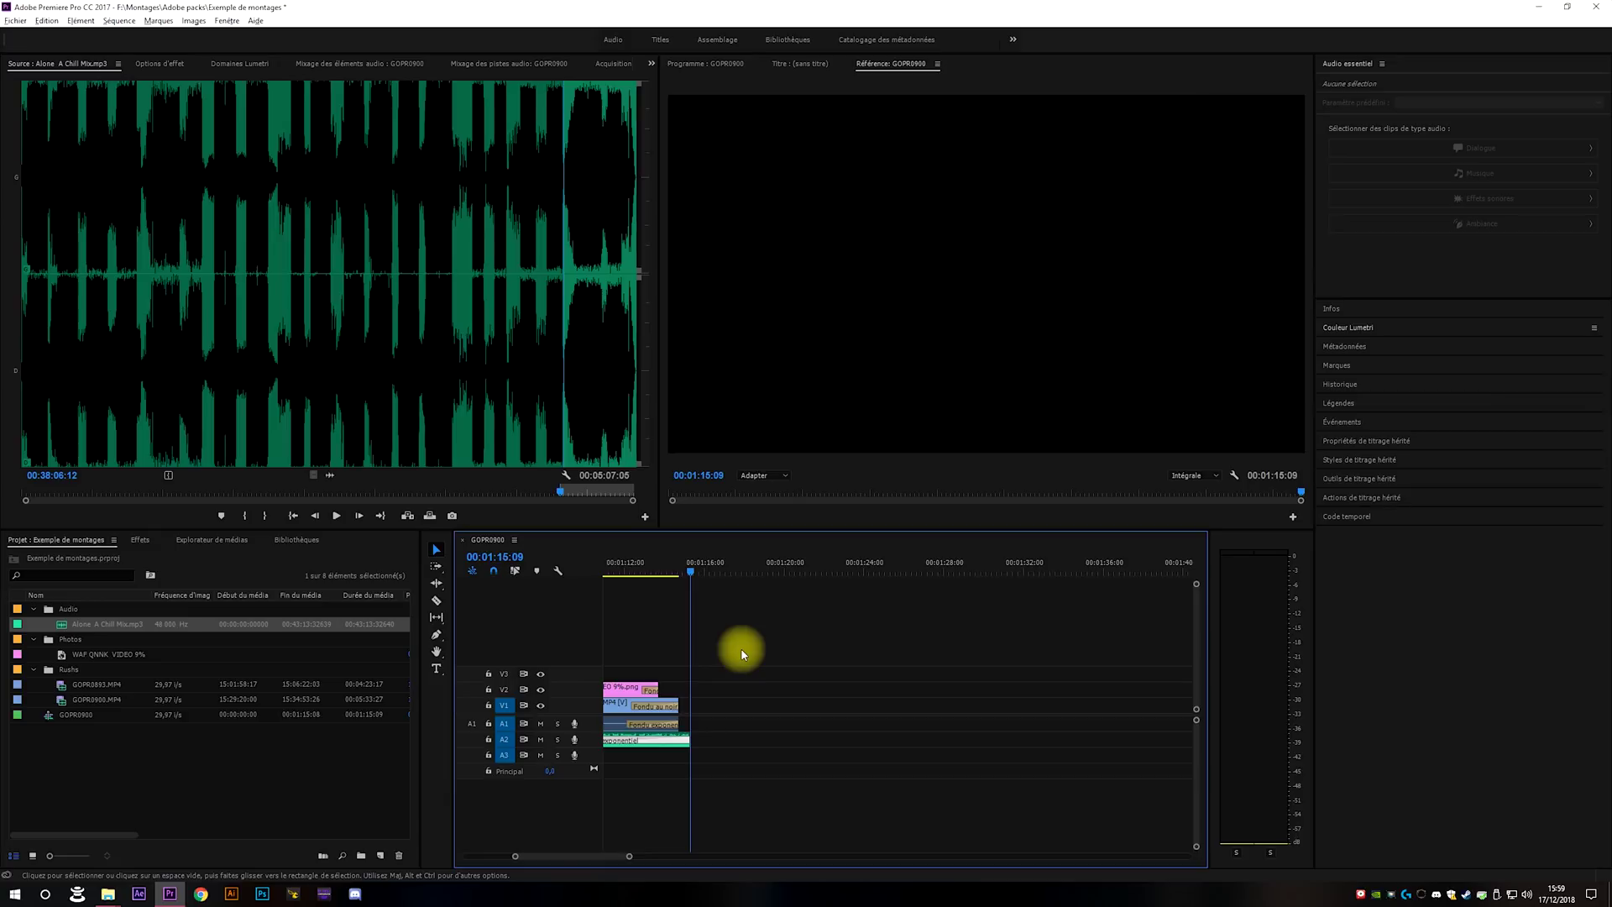
{"action": "left_click_drag", "start_coordinate": [603, 856], "coordinate": [597, 858]}
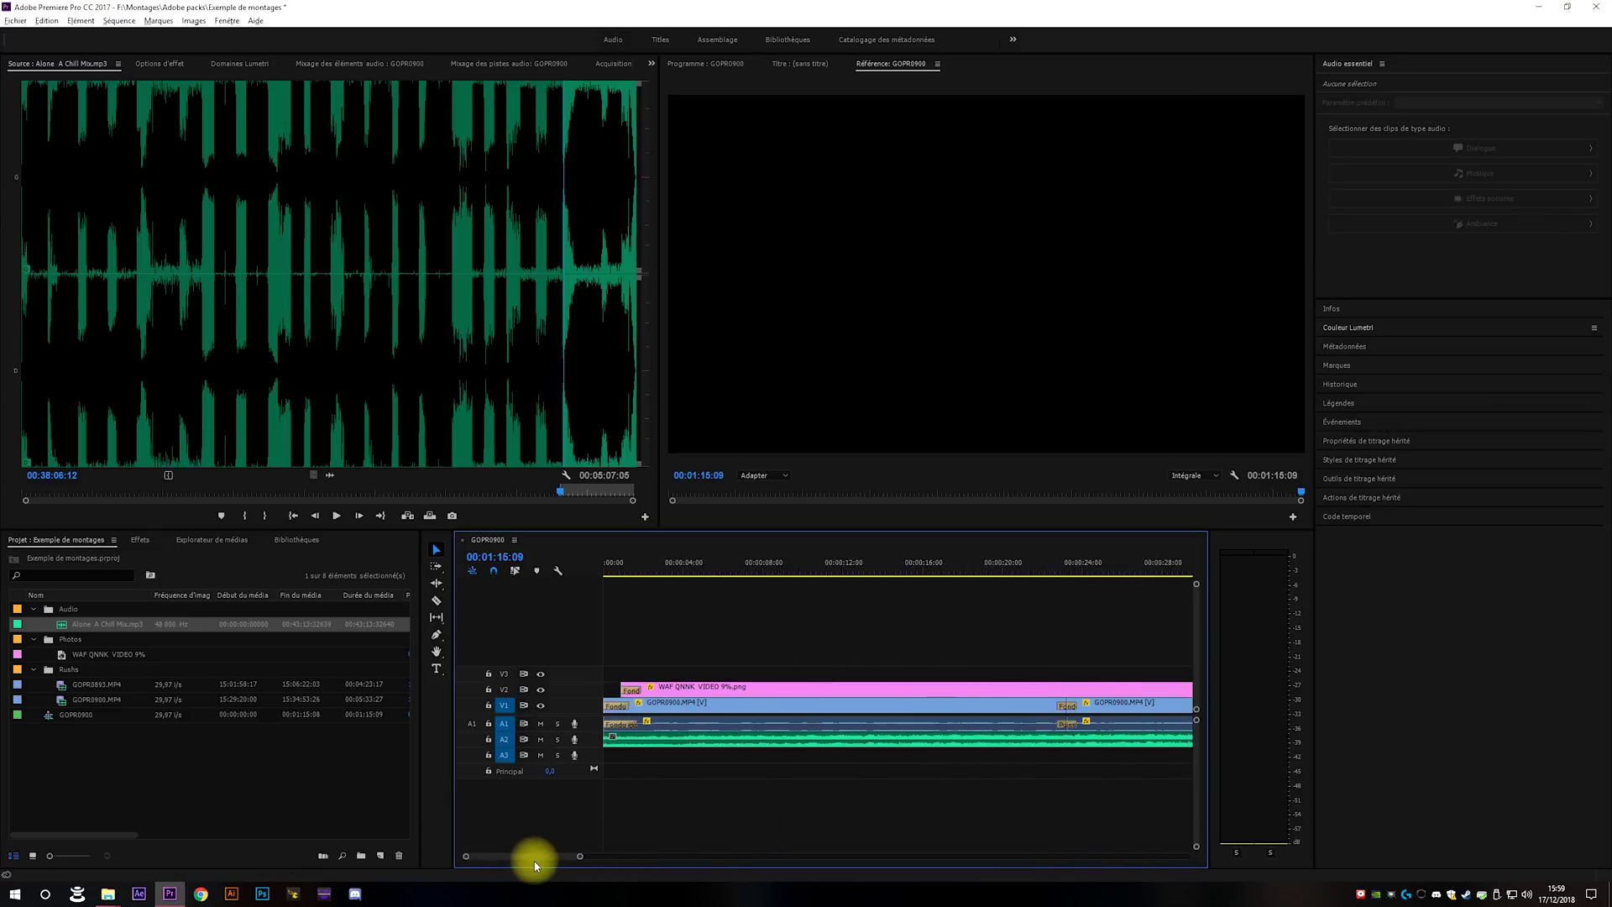
{"action": "right_click", "coordinate": [607, 739]}
{"action": "left_click", "coordinate": [660, 819]}
{"action": "mouse_move", "coordinate": [631, 738]}
{"action": "left_mouse_down"}
{"action": "mouse_move", "coordinate": [669, 742]}
{"action": "mouse_move", "coordinate": [629, 741]}
{"action": "mouse_move", "coordinate": [656, 741]}
{"action": "left_mouse_up"}
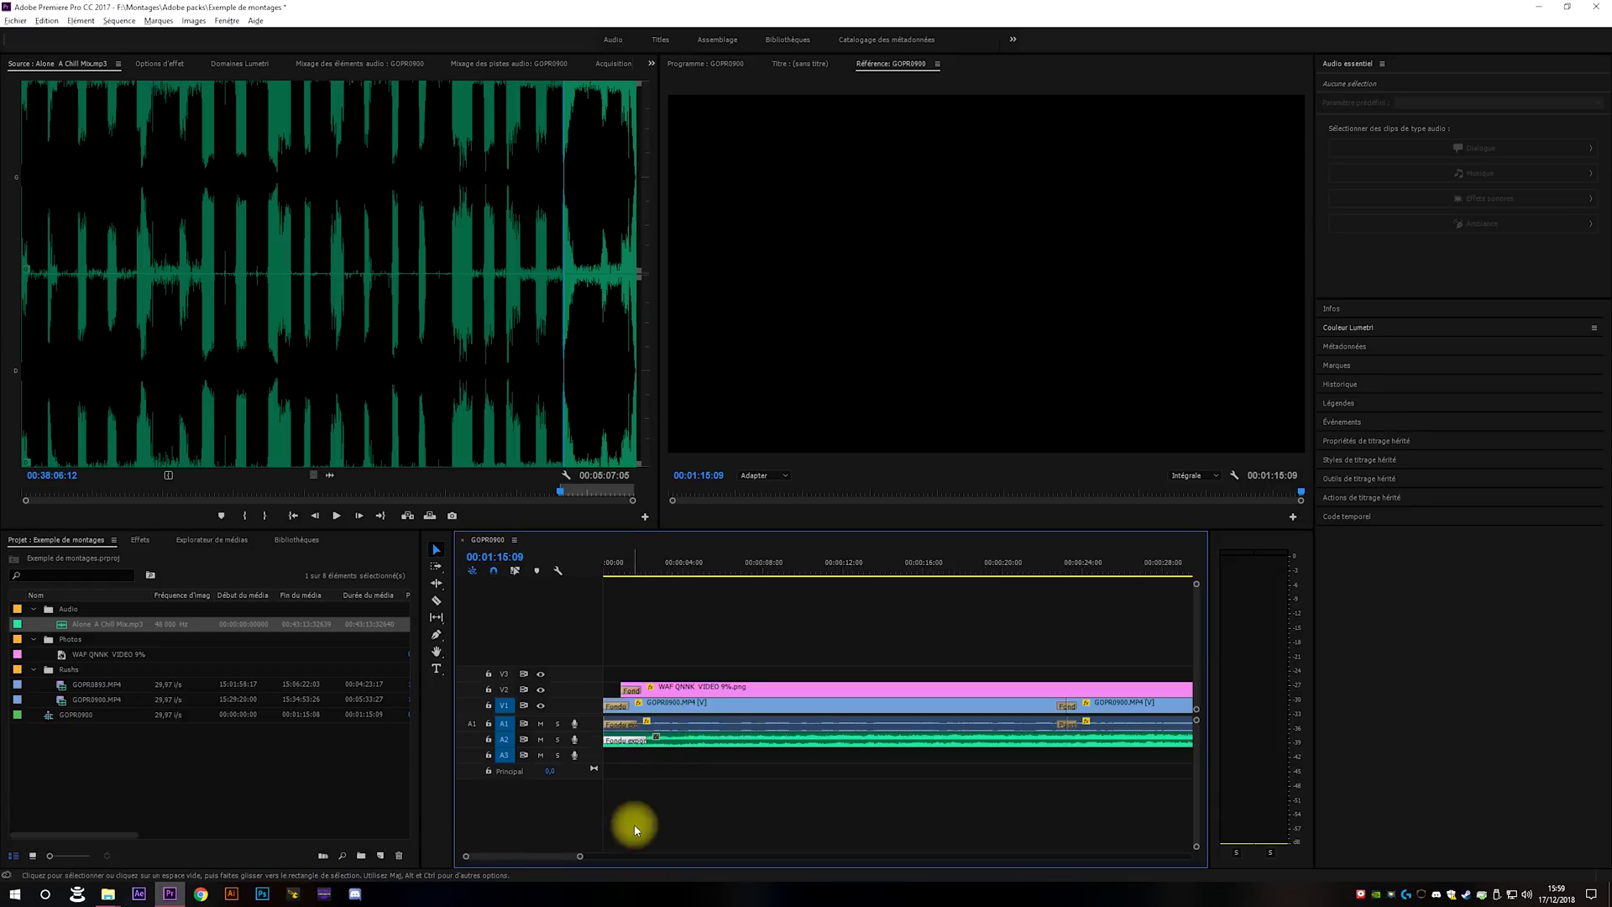
Play the sequence from its start to about 00:00:07:15 to check the opening music fade.
{"action": "left_click", "coordinate": [613, 562]}
{"action": "key", "text": "Home"}
{"action": "key", "text": "space"}
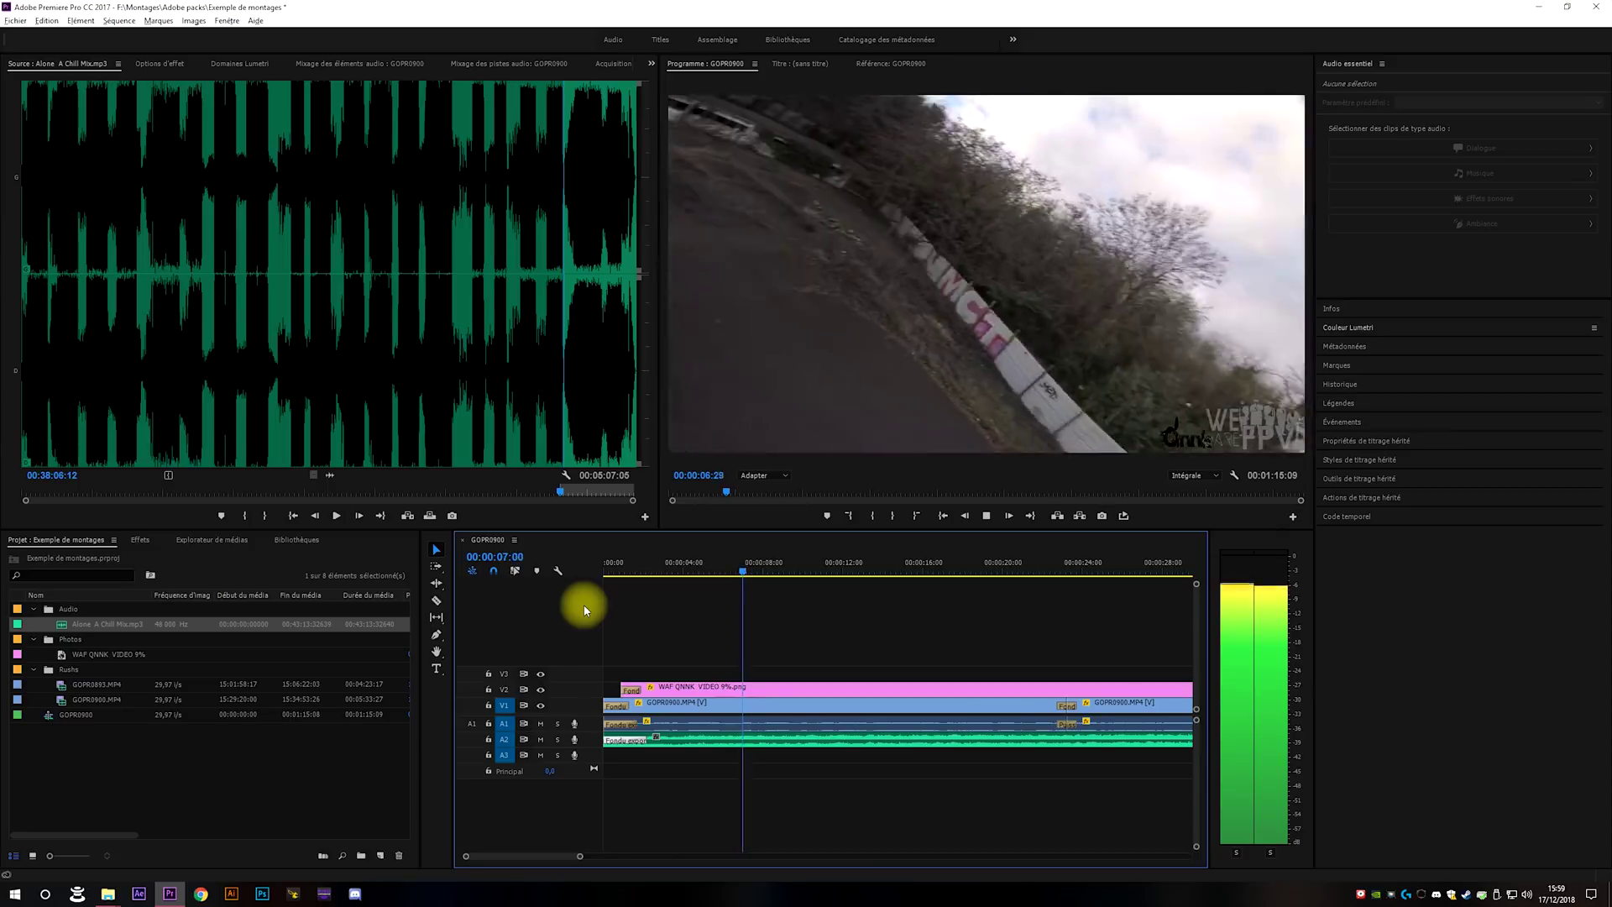
{"action": "key", "text": "space"}
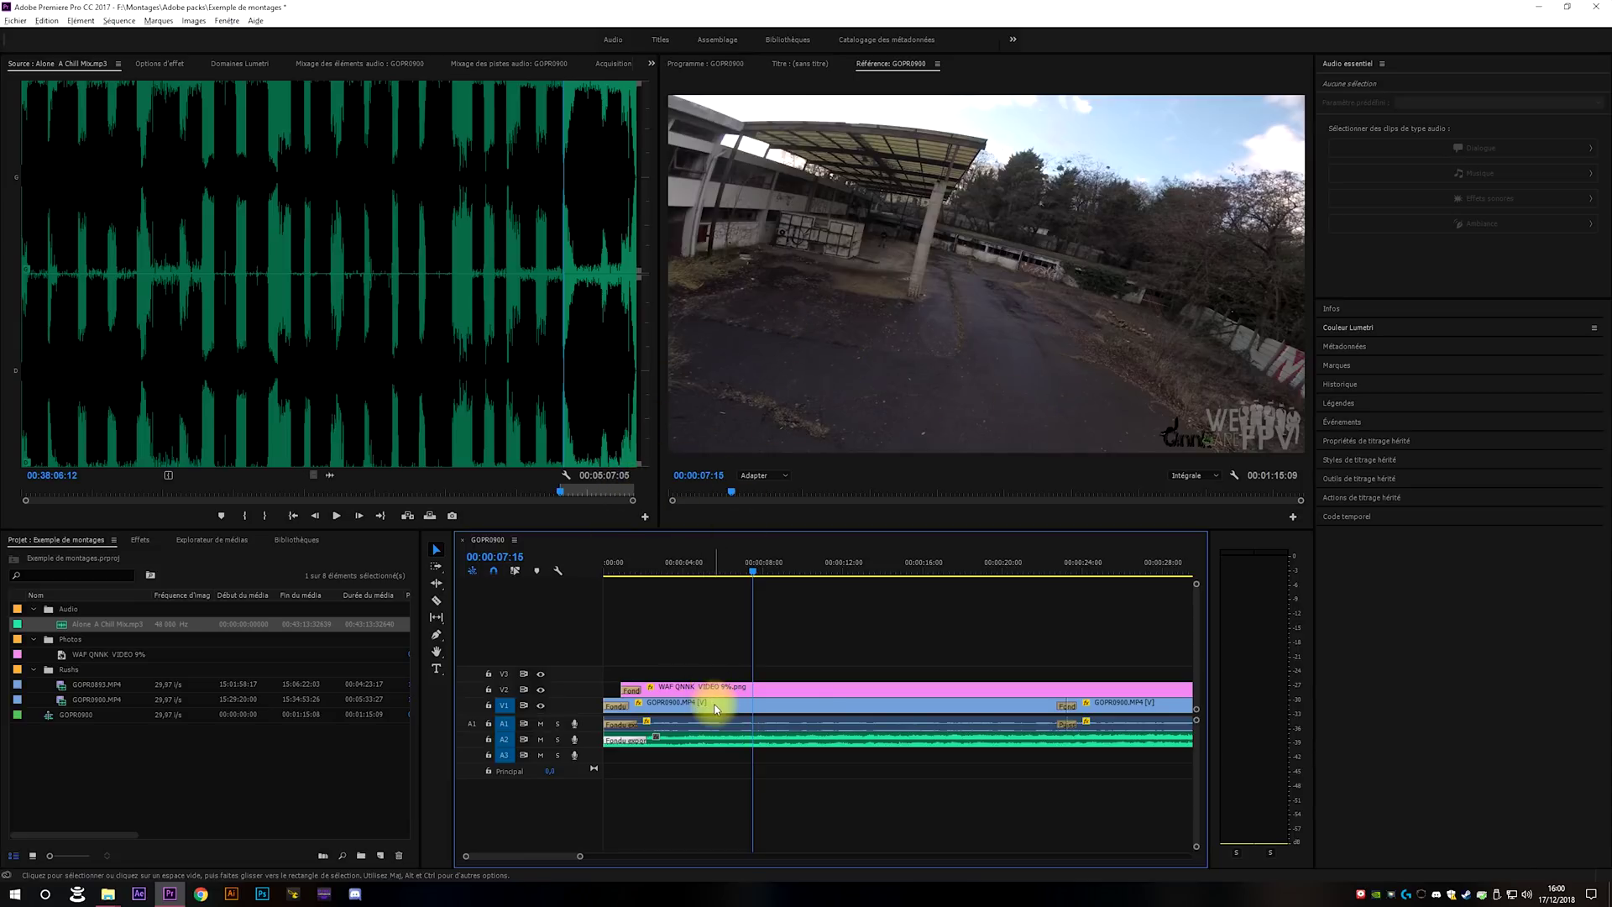
Expand the Lumetri Color controls and select the V1 clips in turn to examine their individual color correction settings.
{"action": "left_click", "coordinate": [839, 706]}
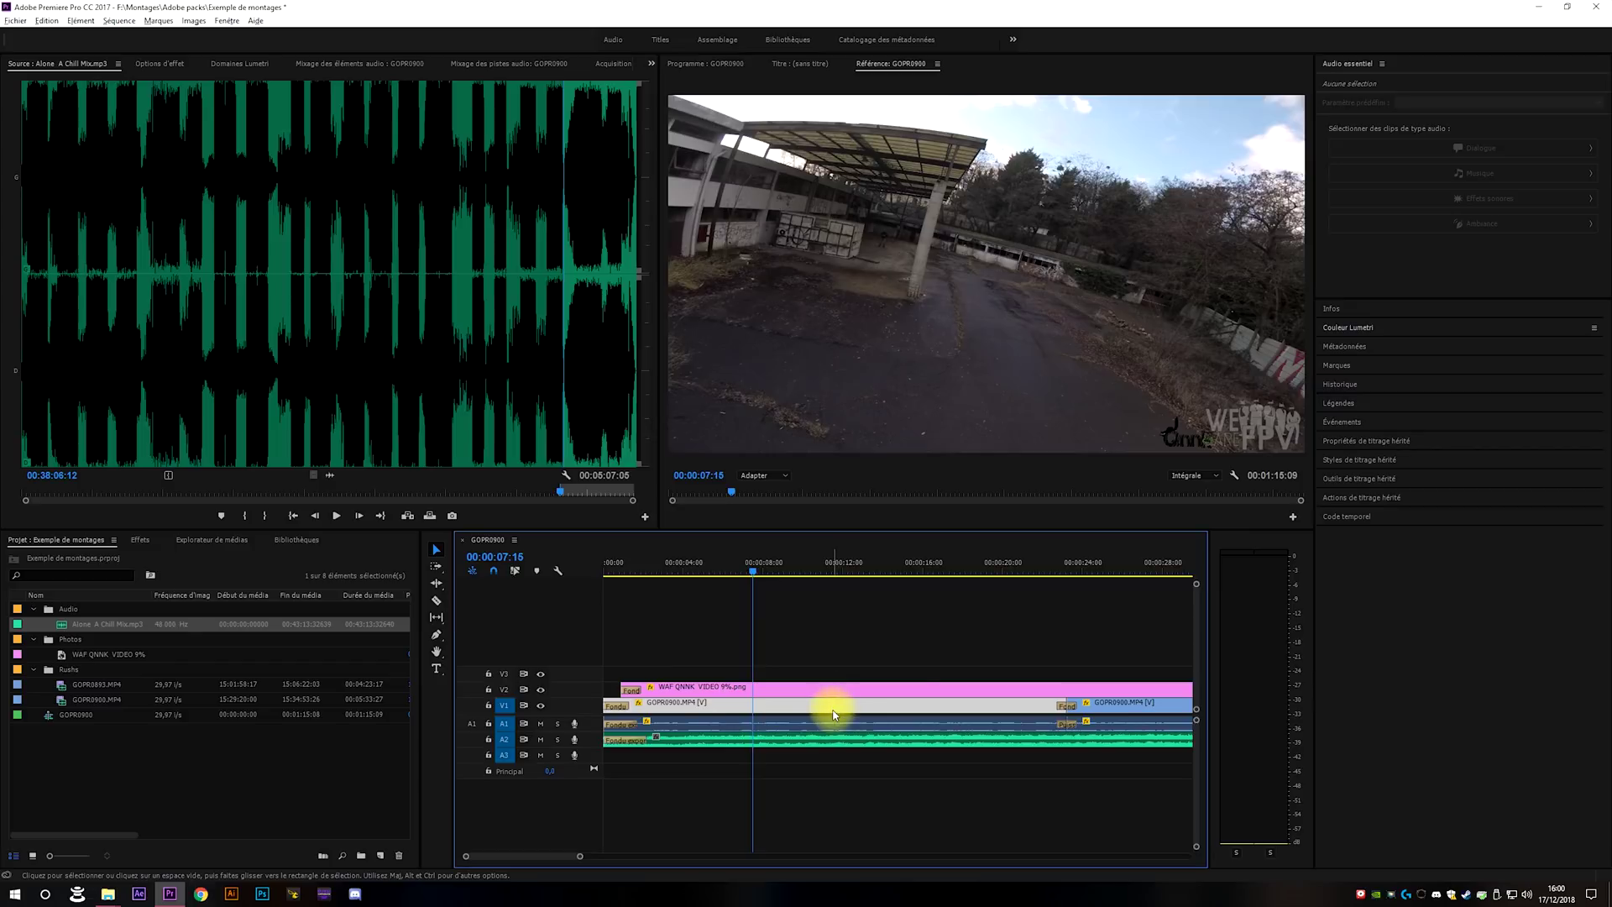
{"action": "left_click", "coordinate": [1350, 328]}
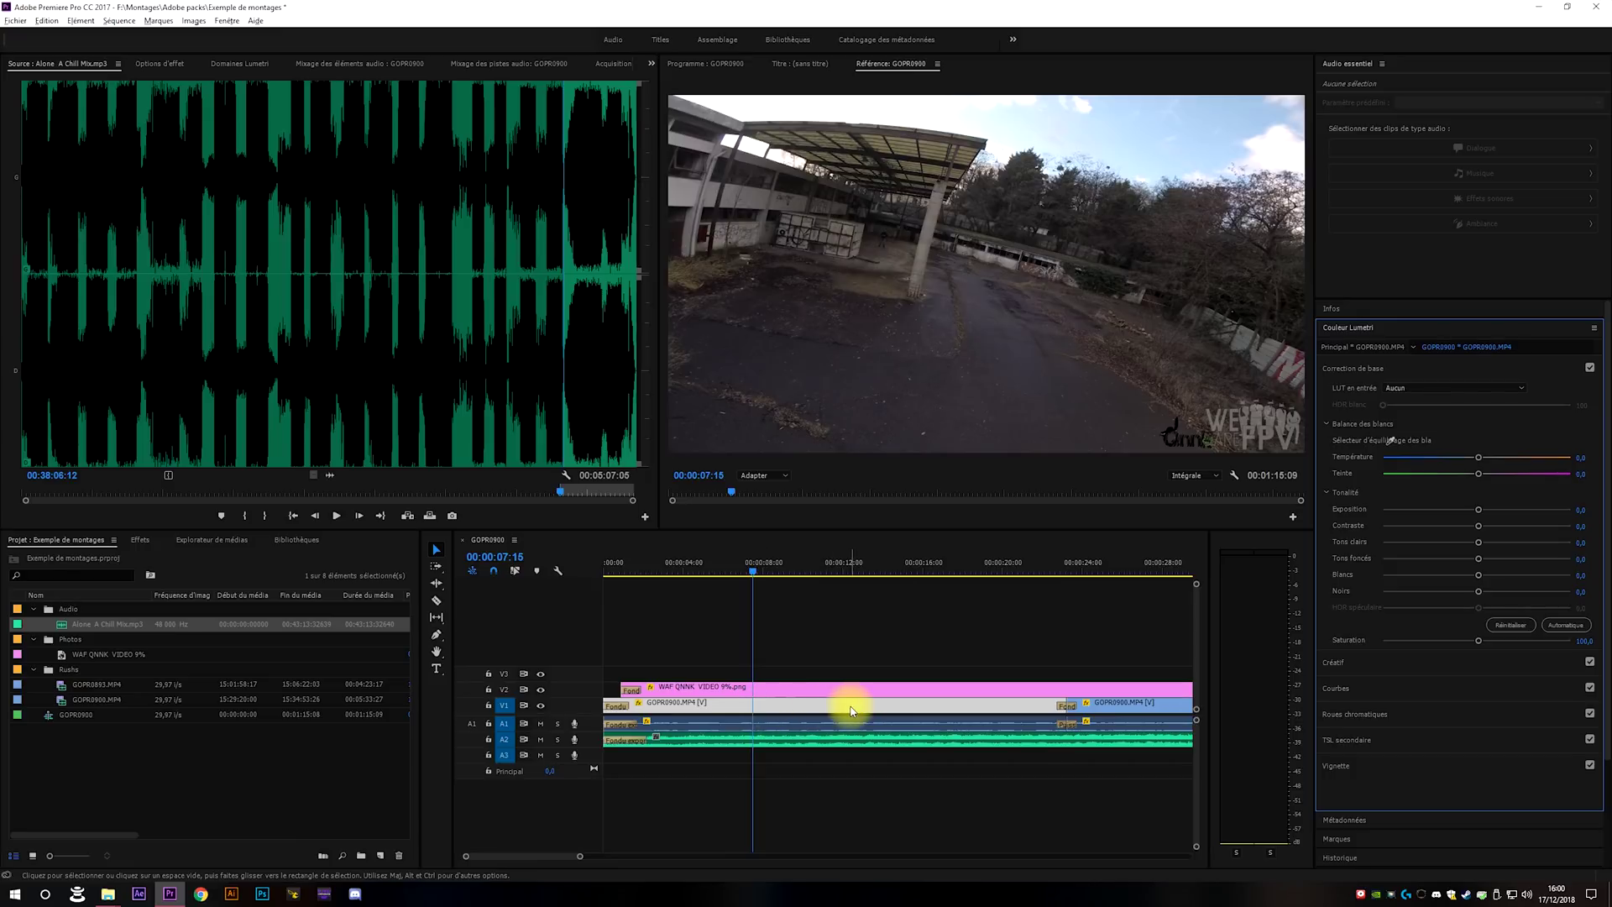
{"action": "scroll", "coordinate": [923, 709], "scroll_direction": "down", "scroll_amount": 4}
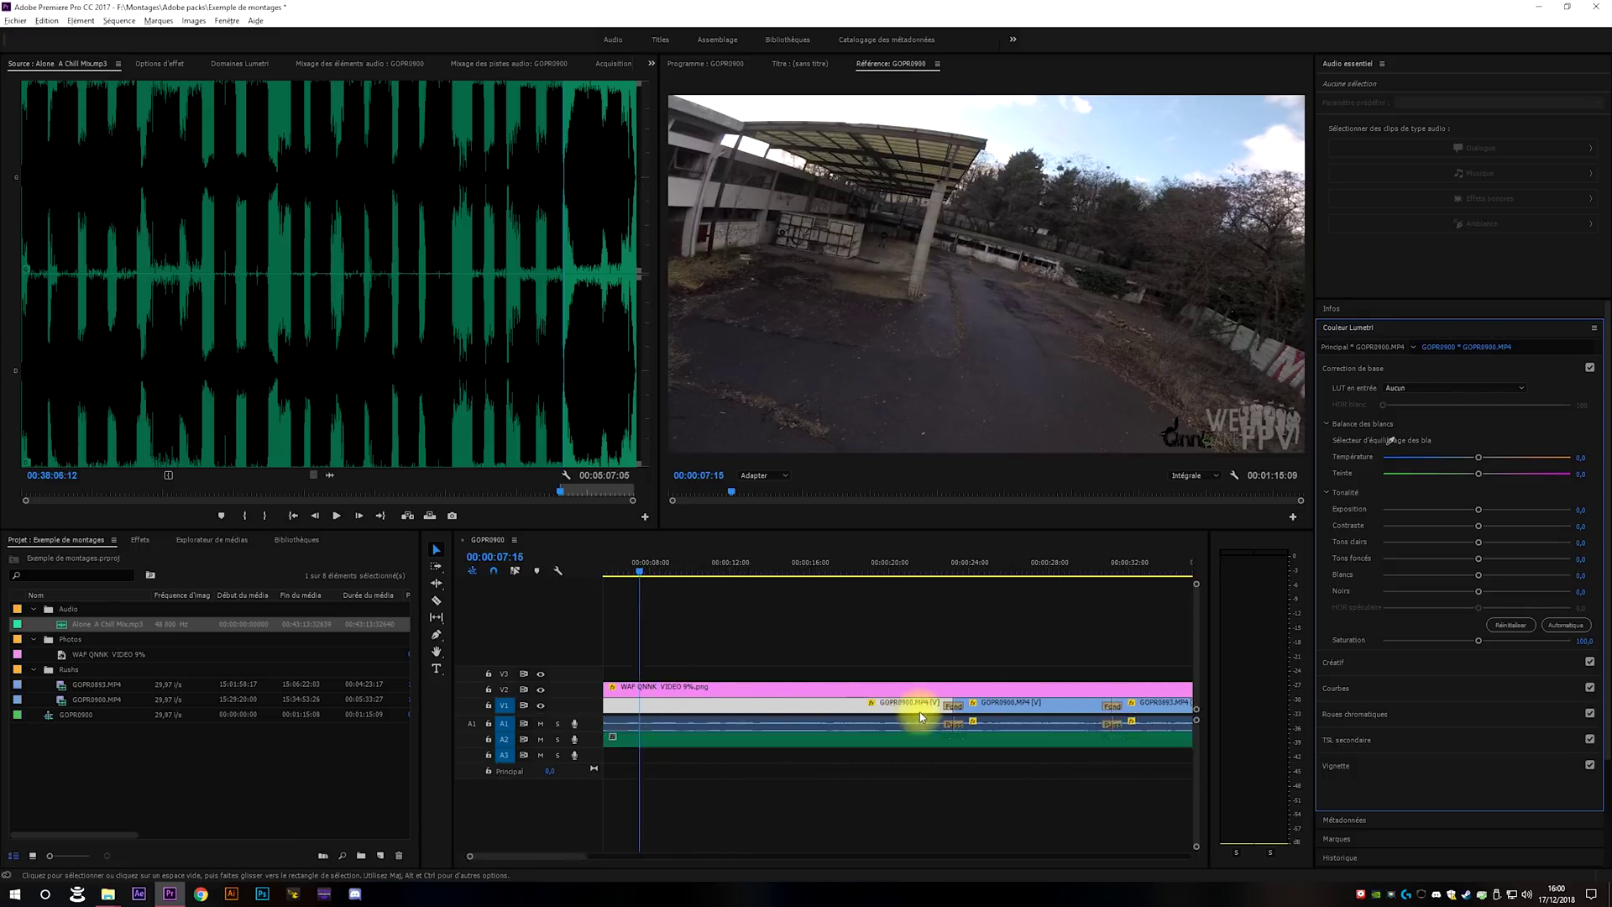
{"action": "left_click", "coordinate": [978, 705]}
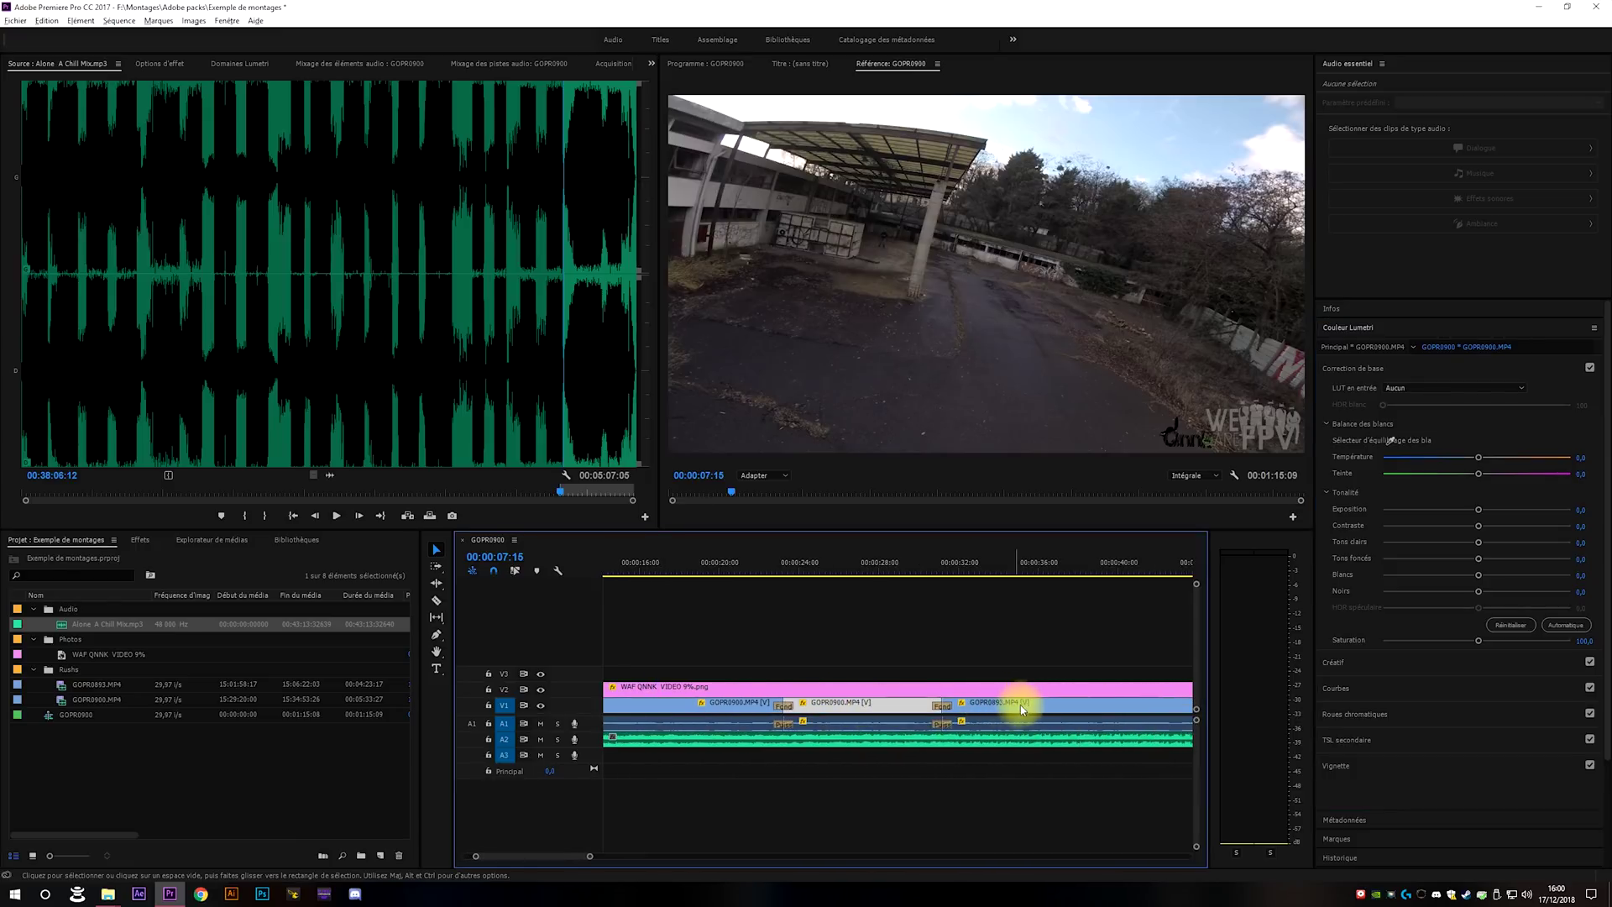
{"action": "scroll", "coordinate": [1019, 709], "scroll_direction": "down", "scroll_amount": 3}
{"action": "left_click", "coordinate": [1028, 705]}
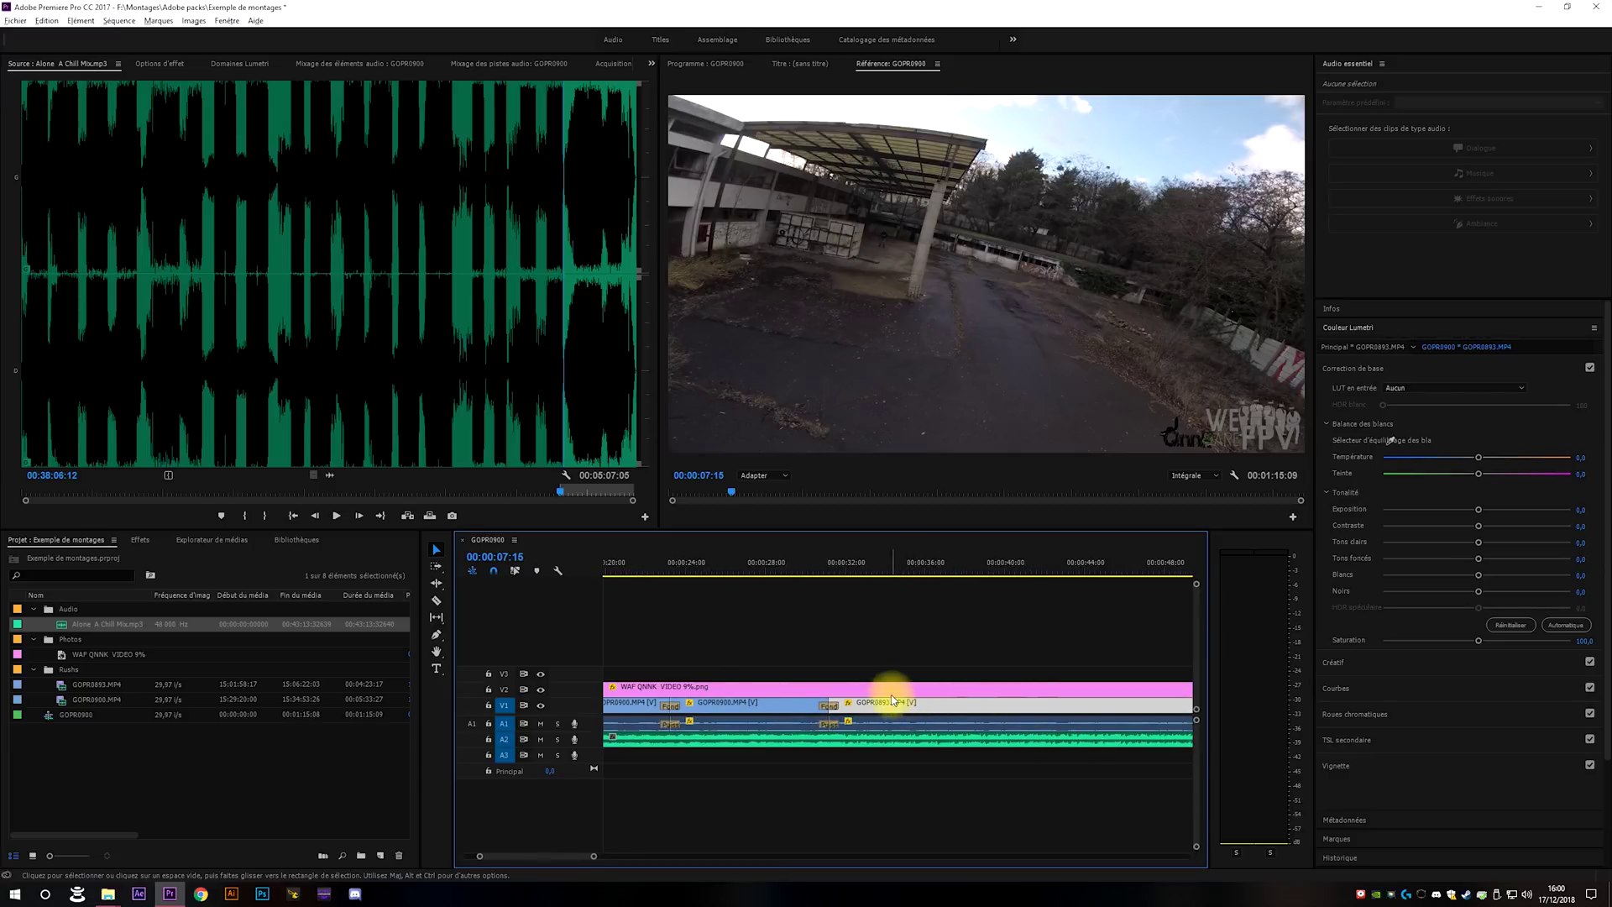
{"action": "scroll", "coordinate": [843, 733], "scroll_direction": "down", "scroll_amount": 1}
{"action": "scroll", "coordinate": [842, 730], "scroll_direction": "down", "scroll_amount": 2}
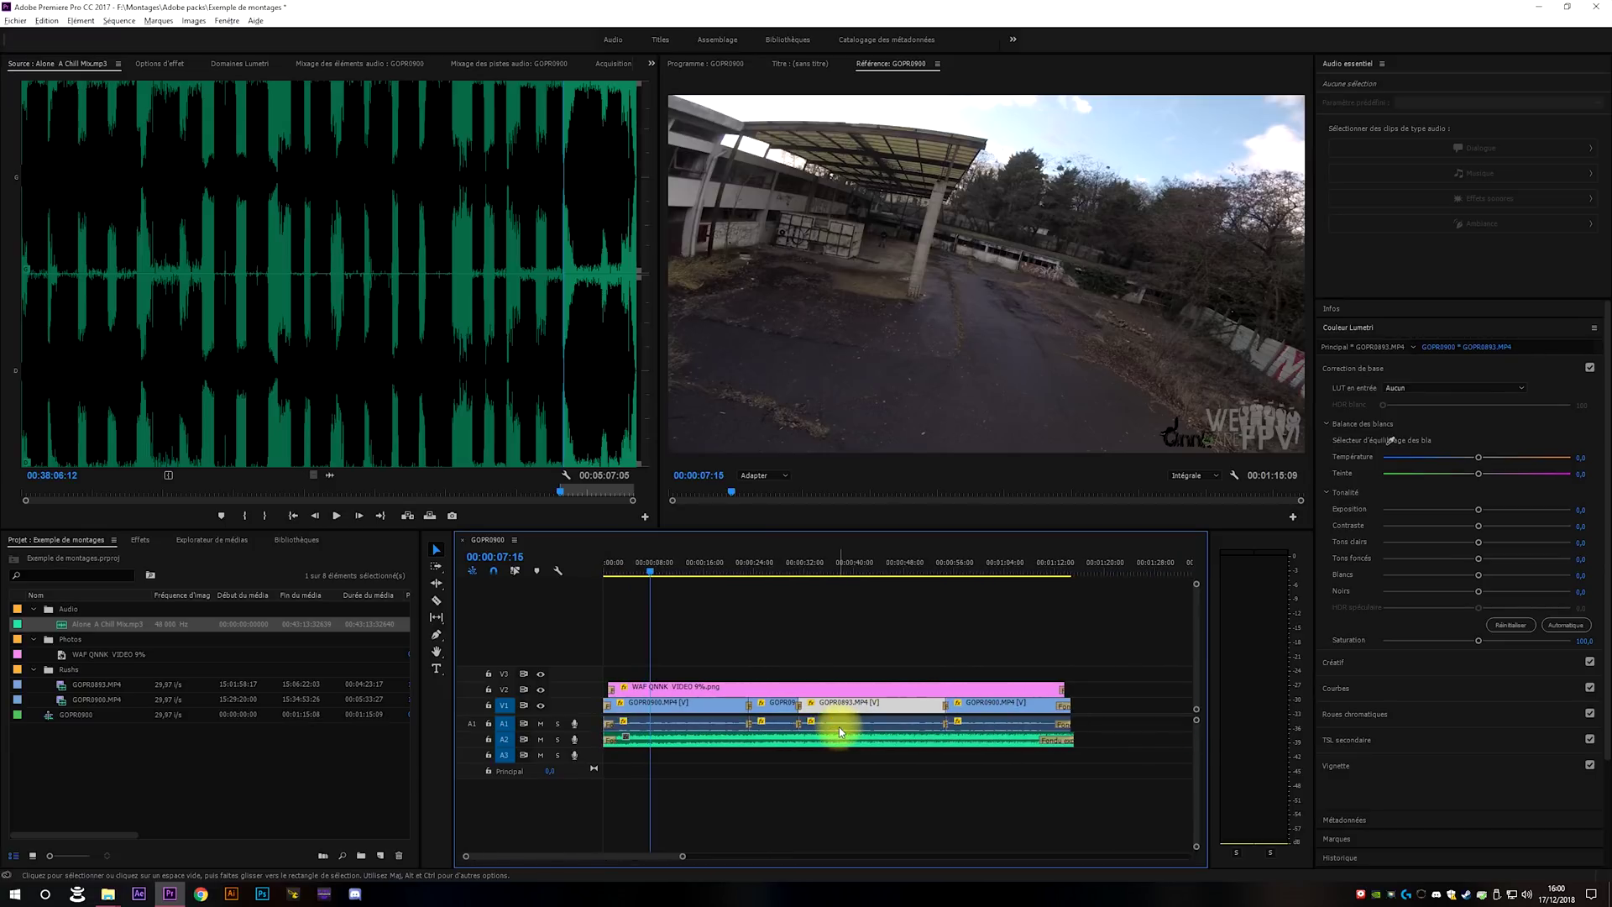
Create an adjustment layer (Calque d'effets) of 2704 x 1520 at 29.97 fps with square pixels.
{"action": "key", "text": "alt"}
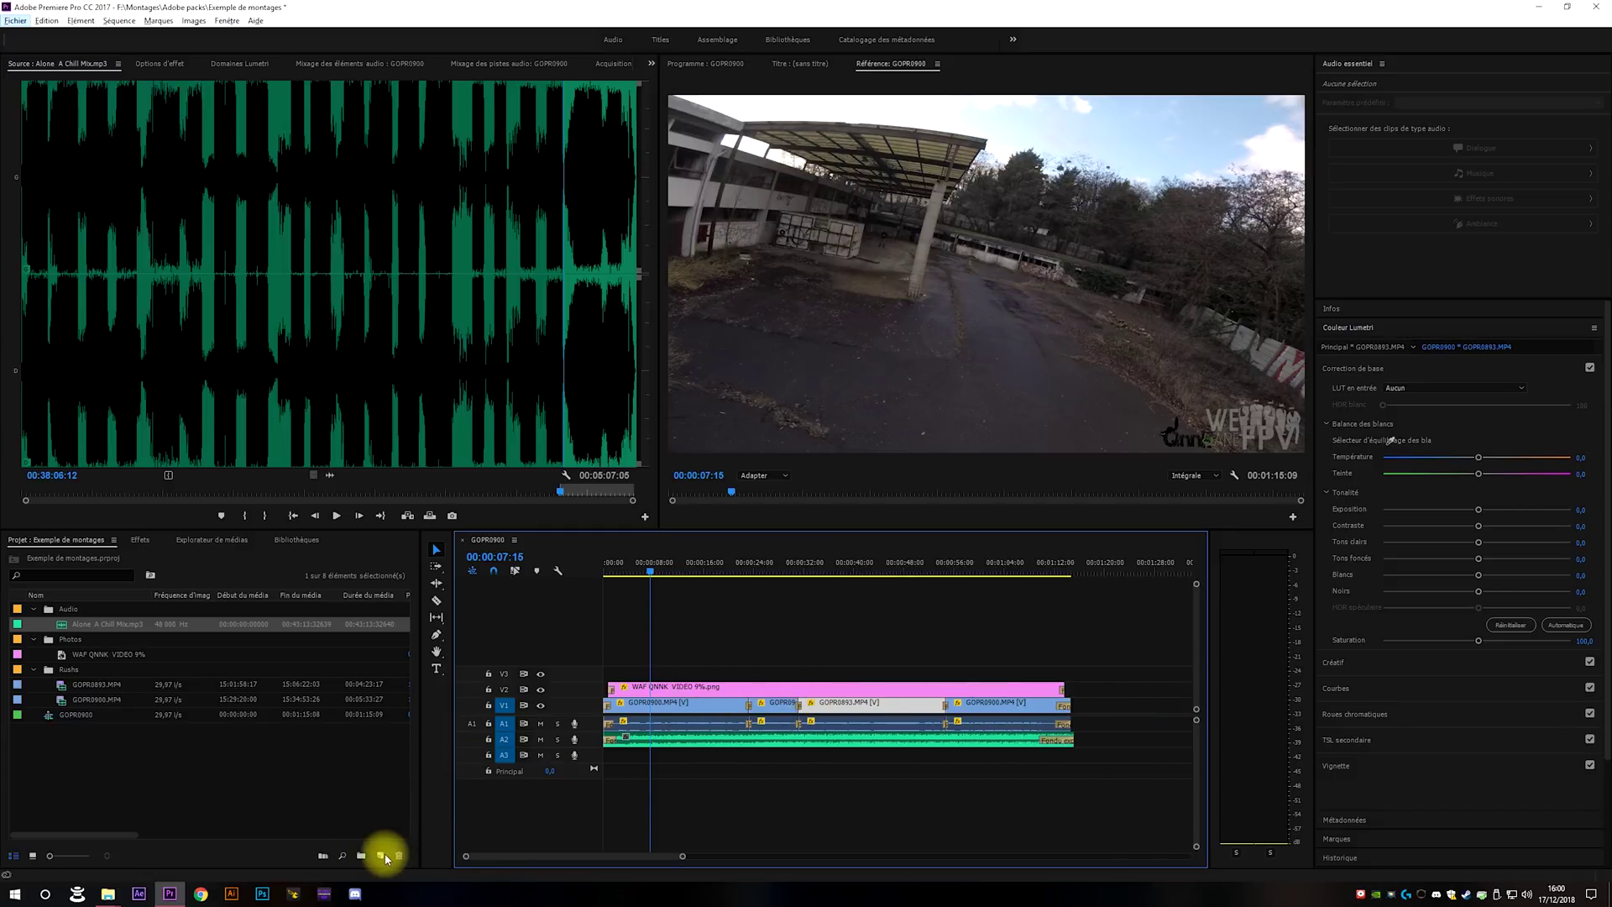
{"action": "left_click", "coordinate": [370, 817]}
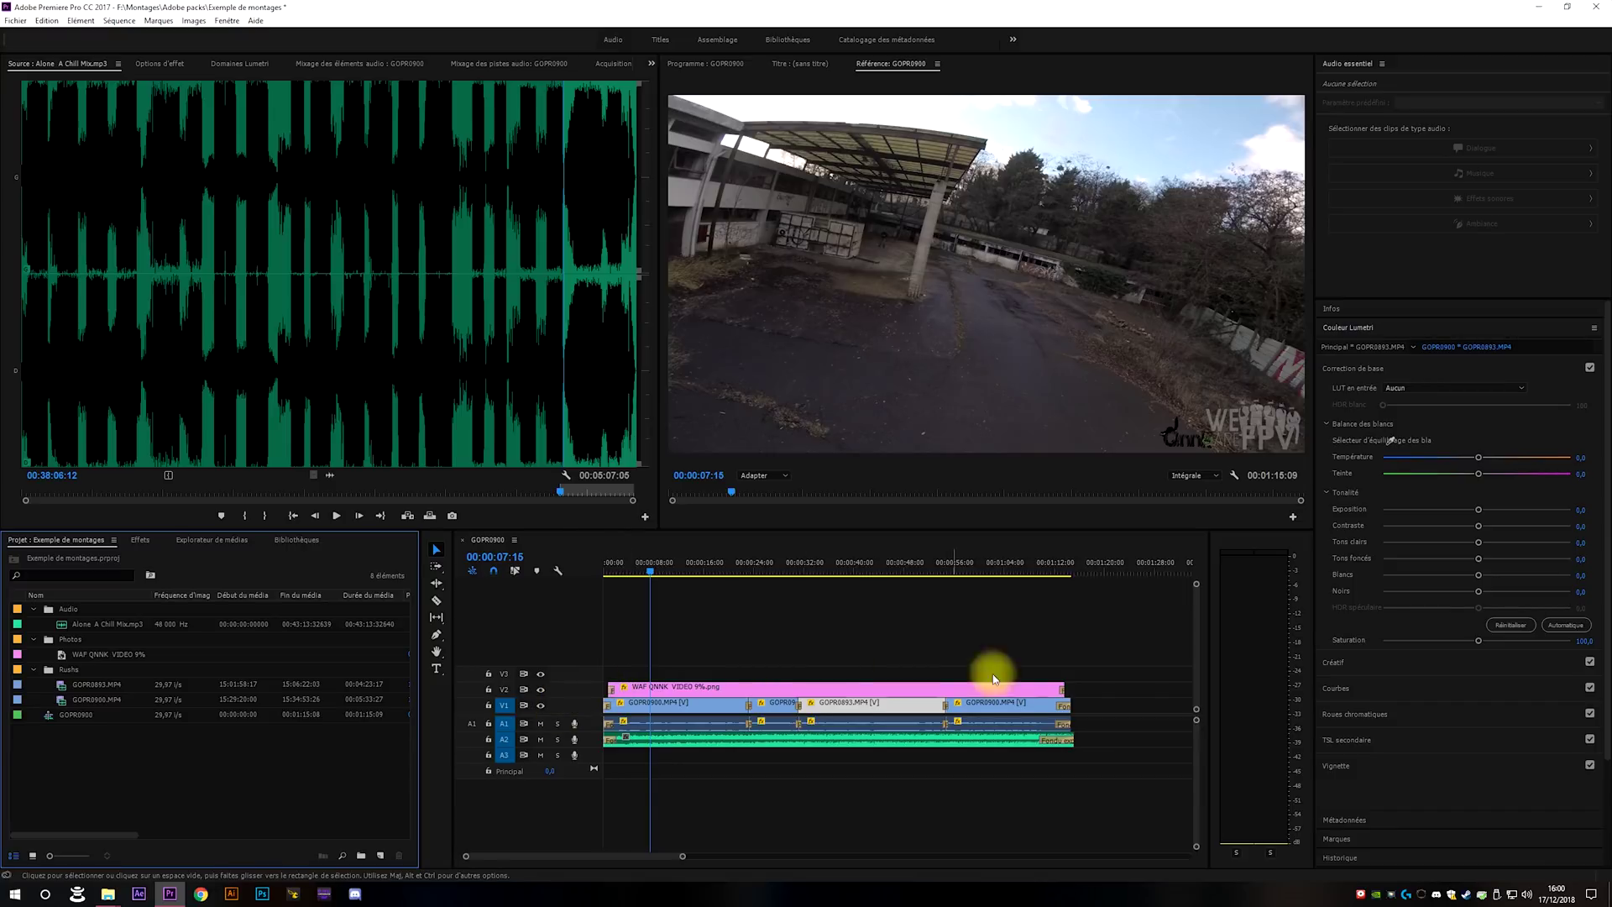
{"action": "left_click", "coordinate": [380, 856]}
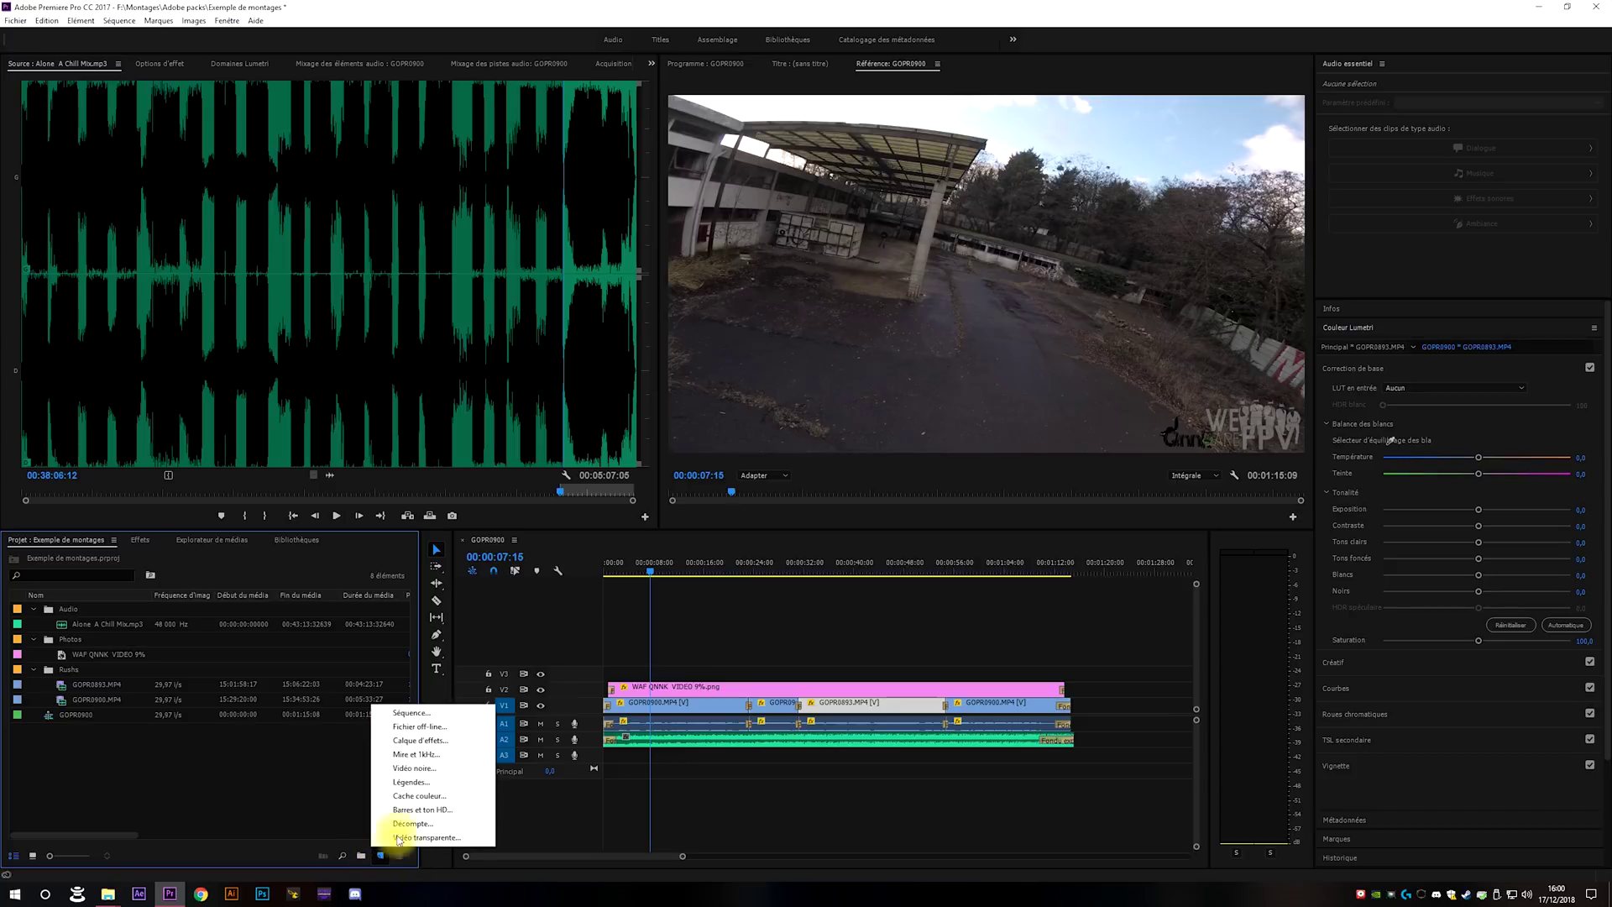
{"action": "left_click", "coordinate": [438, 741]}
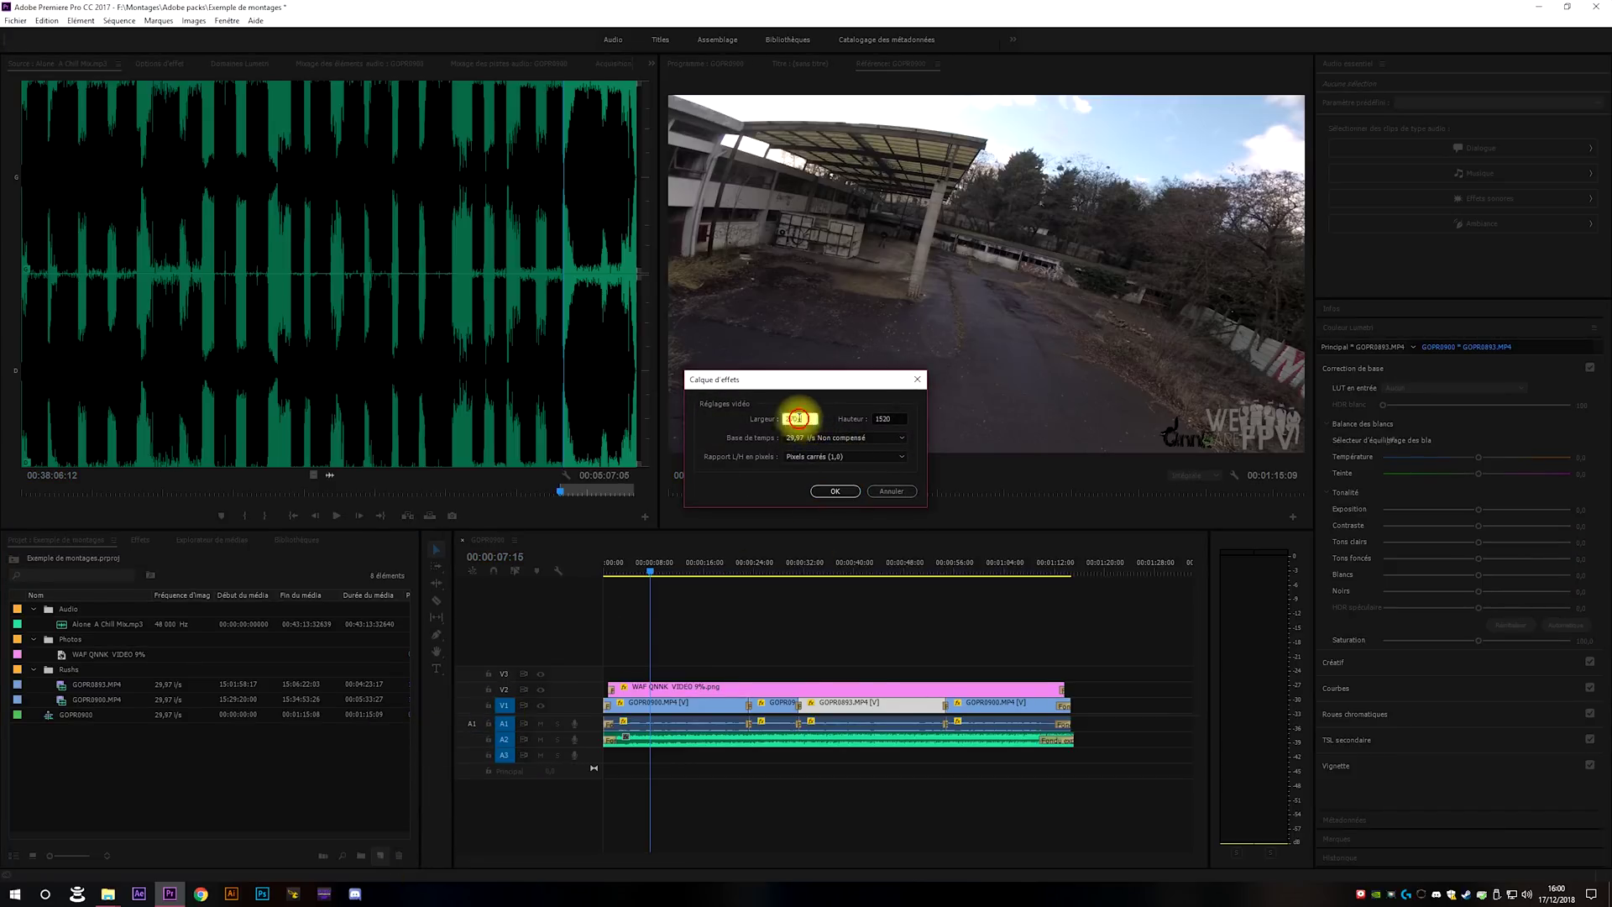
{"action": "double_click", "coordinate": [885, 418]}
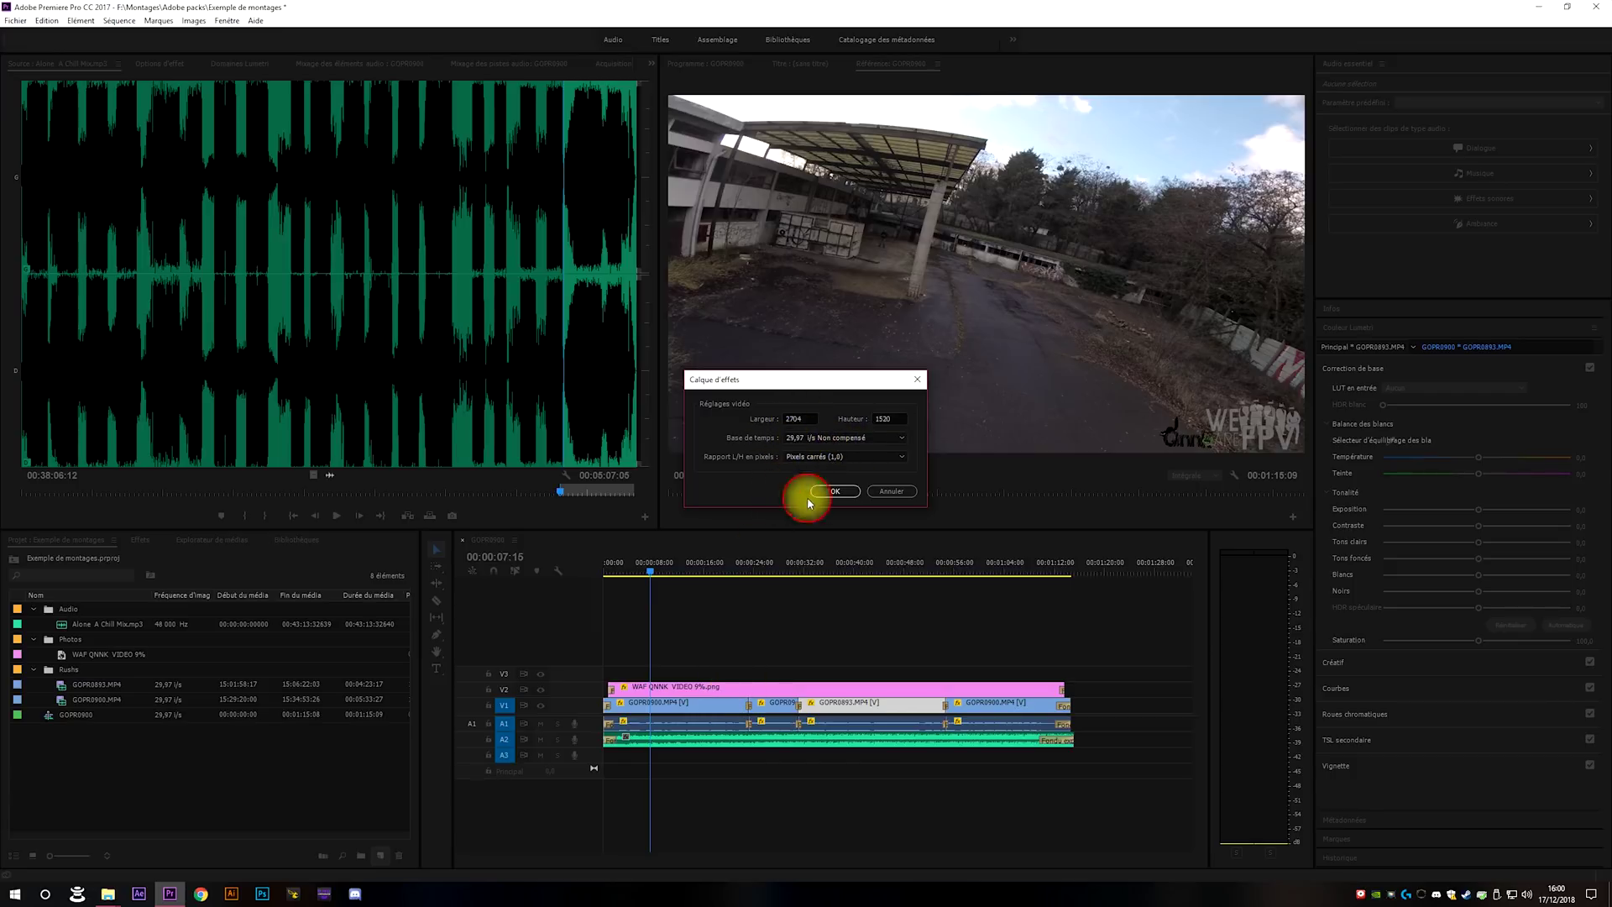
{"action": "left_click", "coordinate": [835, 492]}
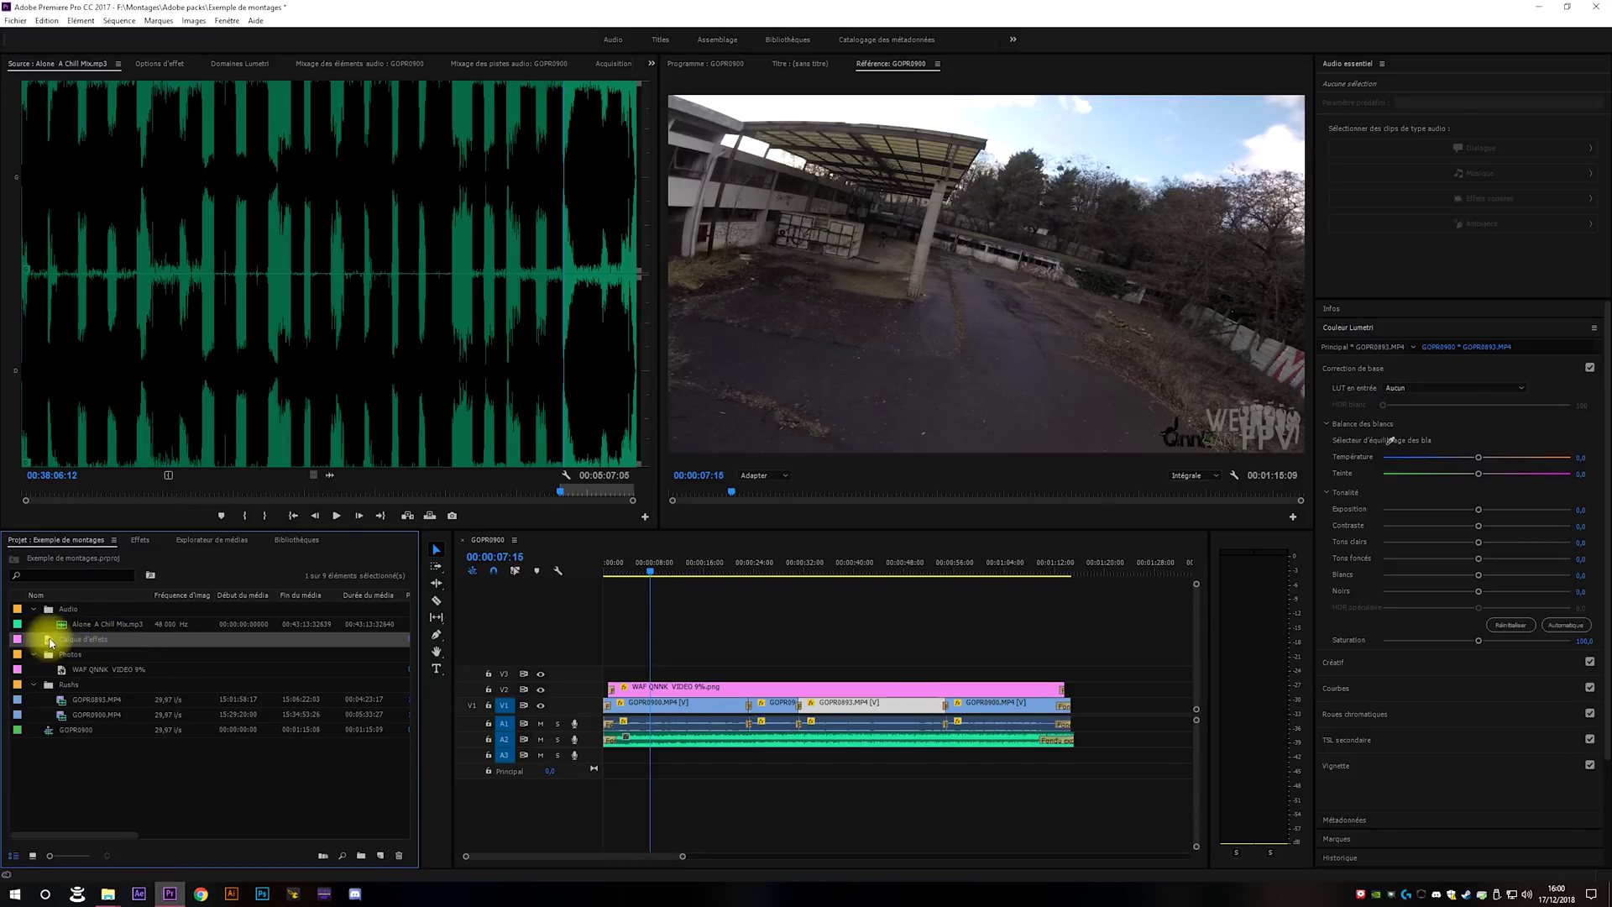
Move the new adjustment layer into the Photos bin and rename it Colorimétrie.
{"action": "left_click_drag", "start_coordinate": [51, 643], "coordinate": [58, 660]}
{"action": "left_click", "coordinate": [93, 658]}
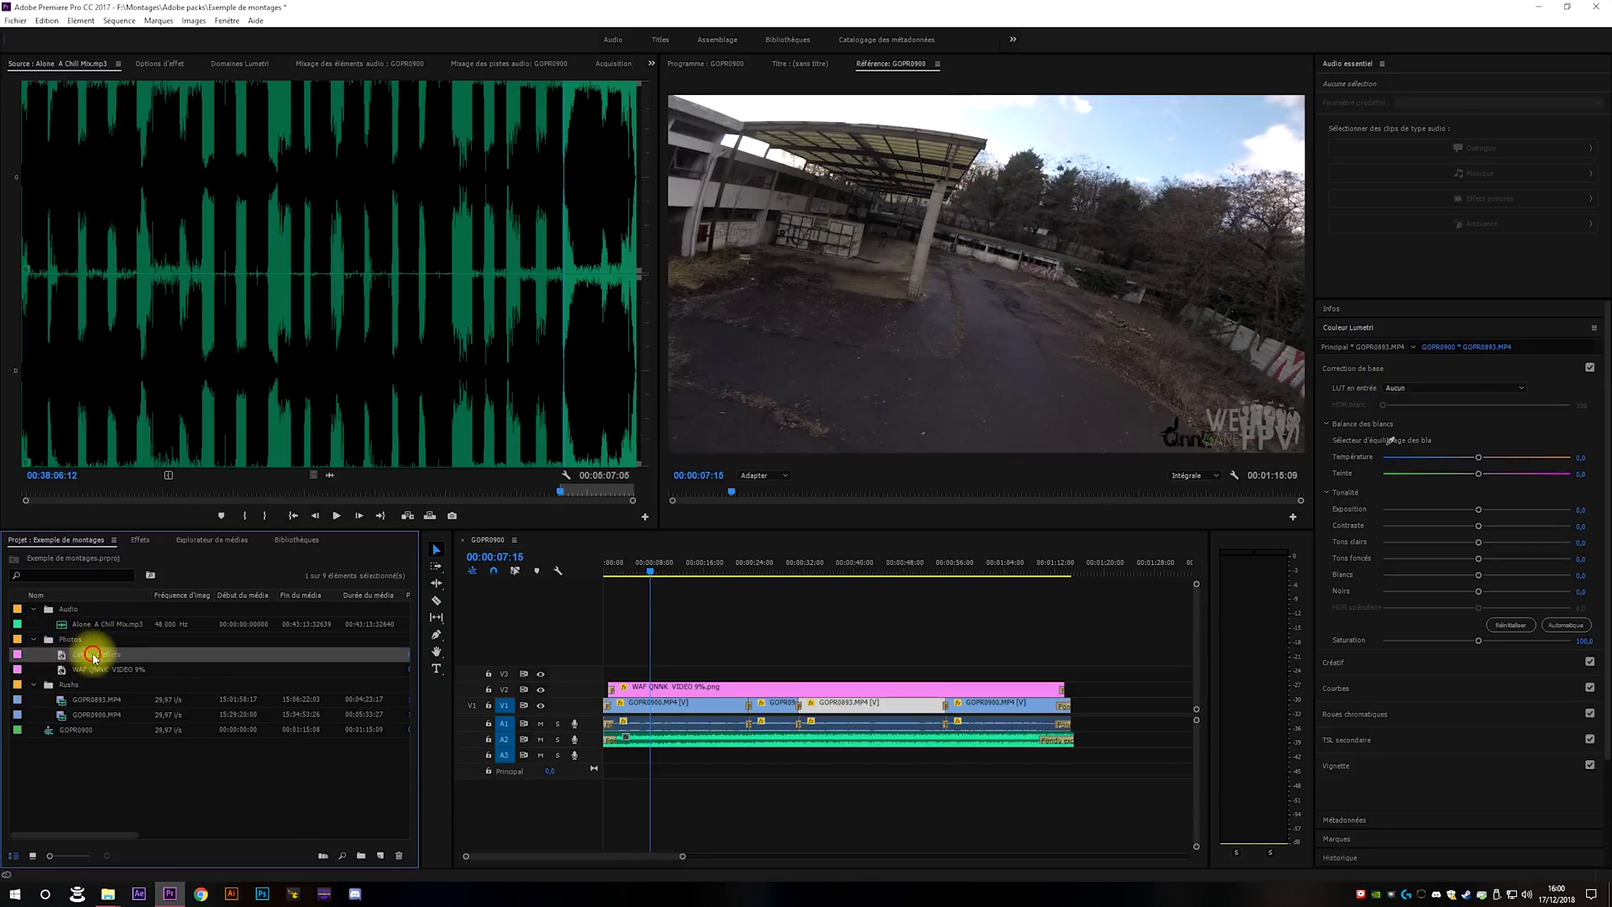
{"action": "left_click", "coordinate": [94, 659]}
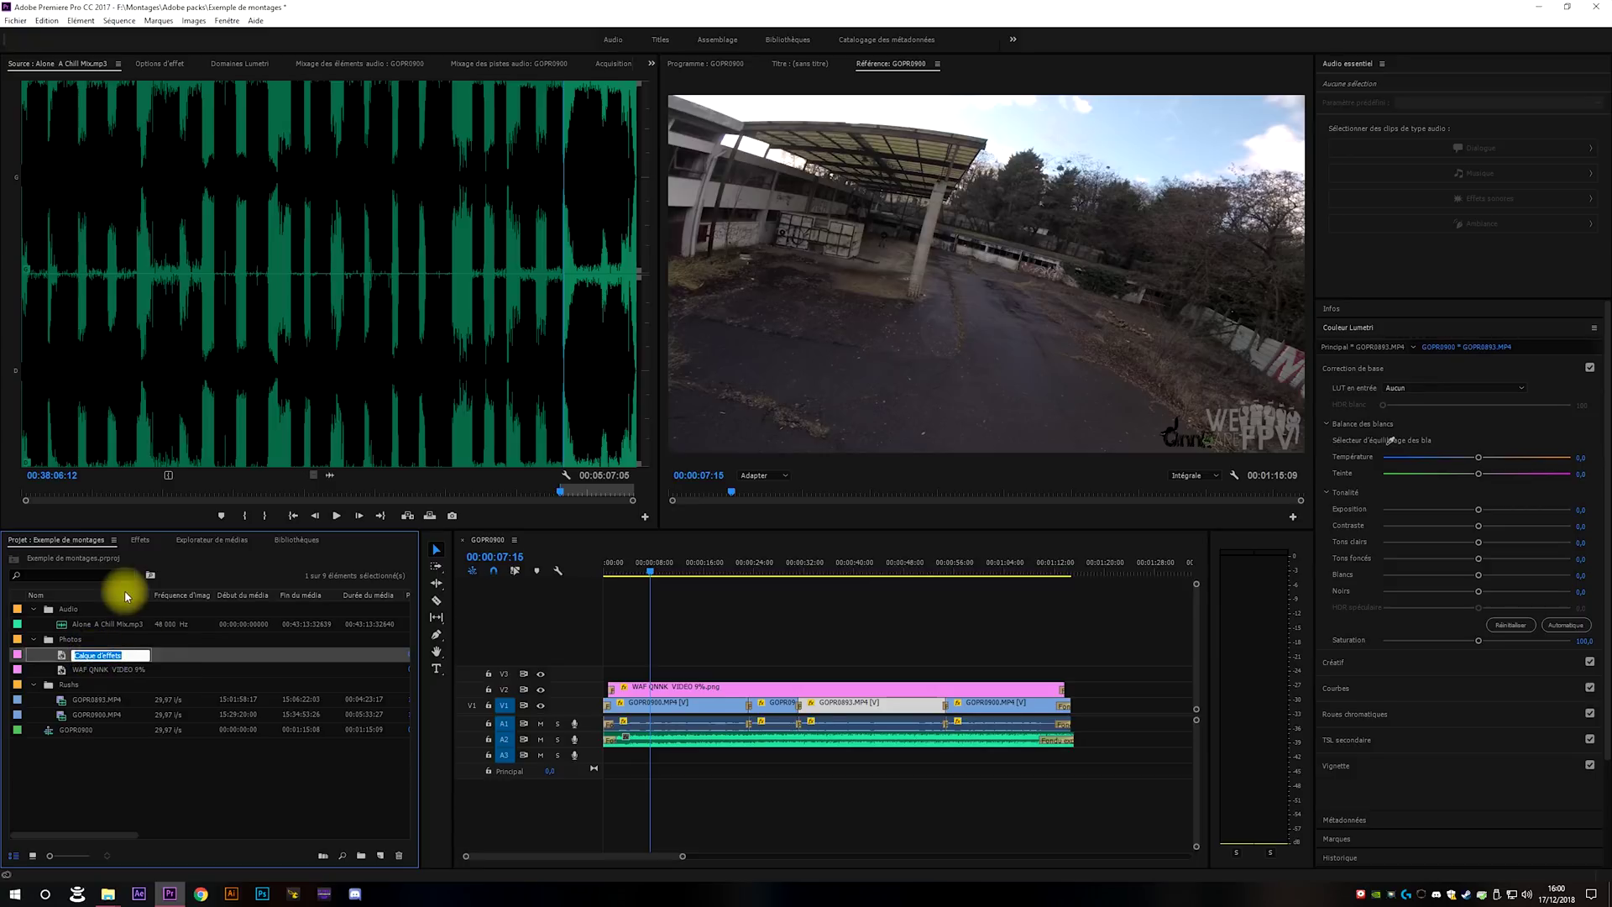
{"action": "type", "text": "Colorimétr"}
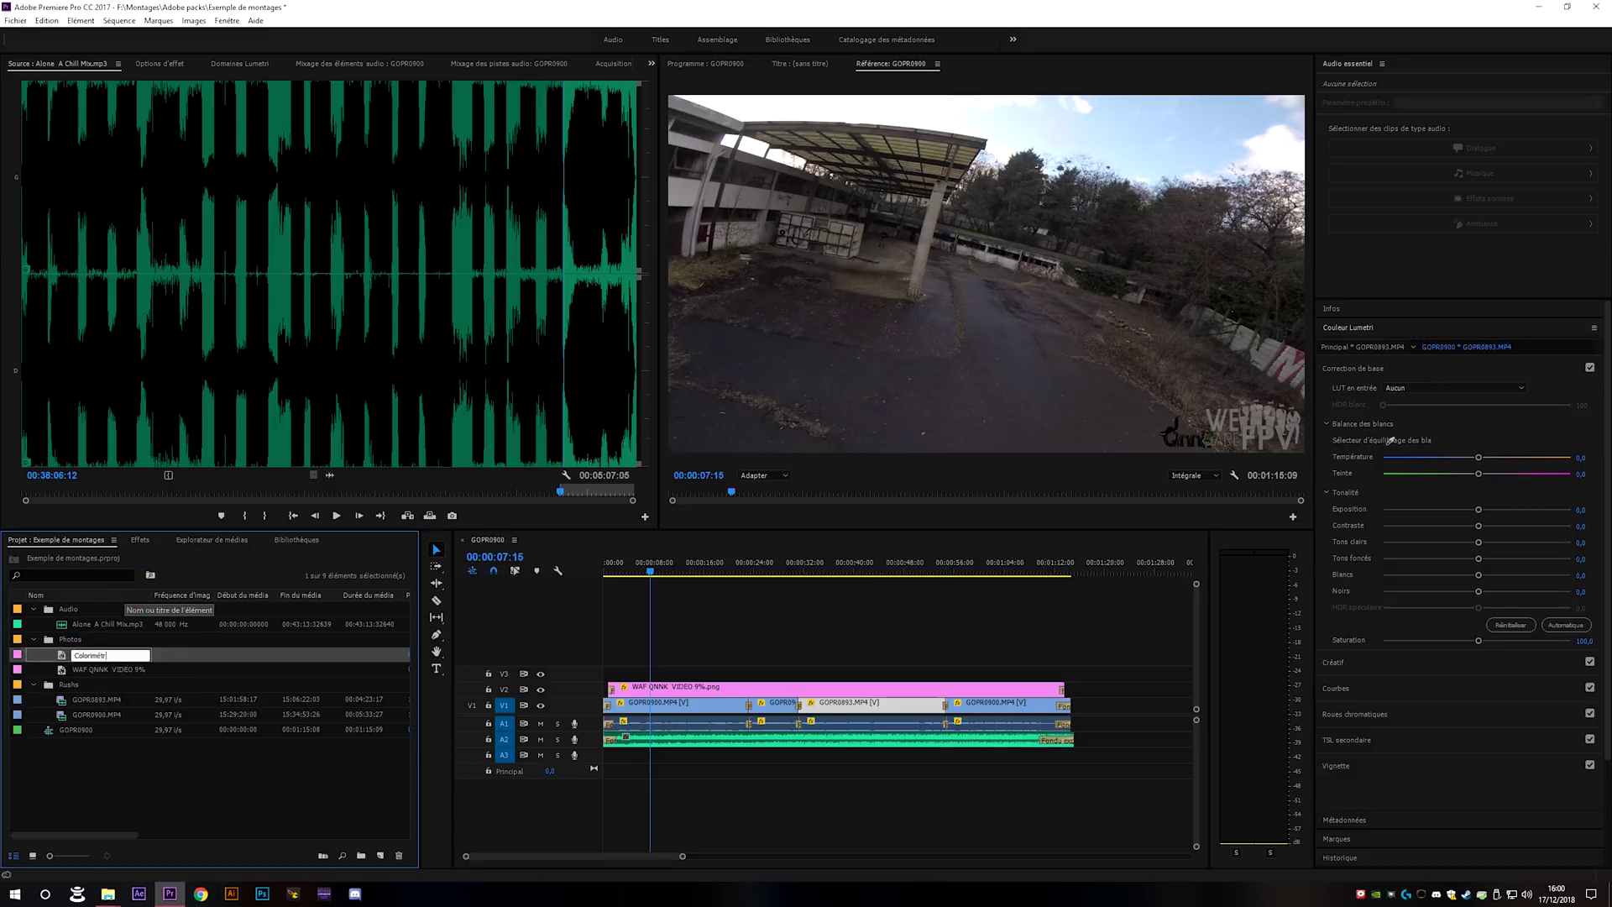
{"action": "type", "text": "ie"}
{"action": "key", "text": "Return"}
{"action": "left_click", "coordinate": [194, 810]}
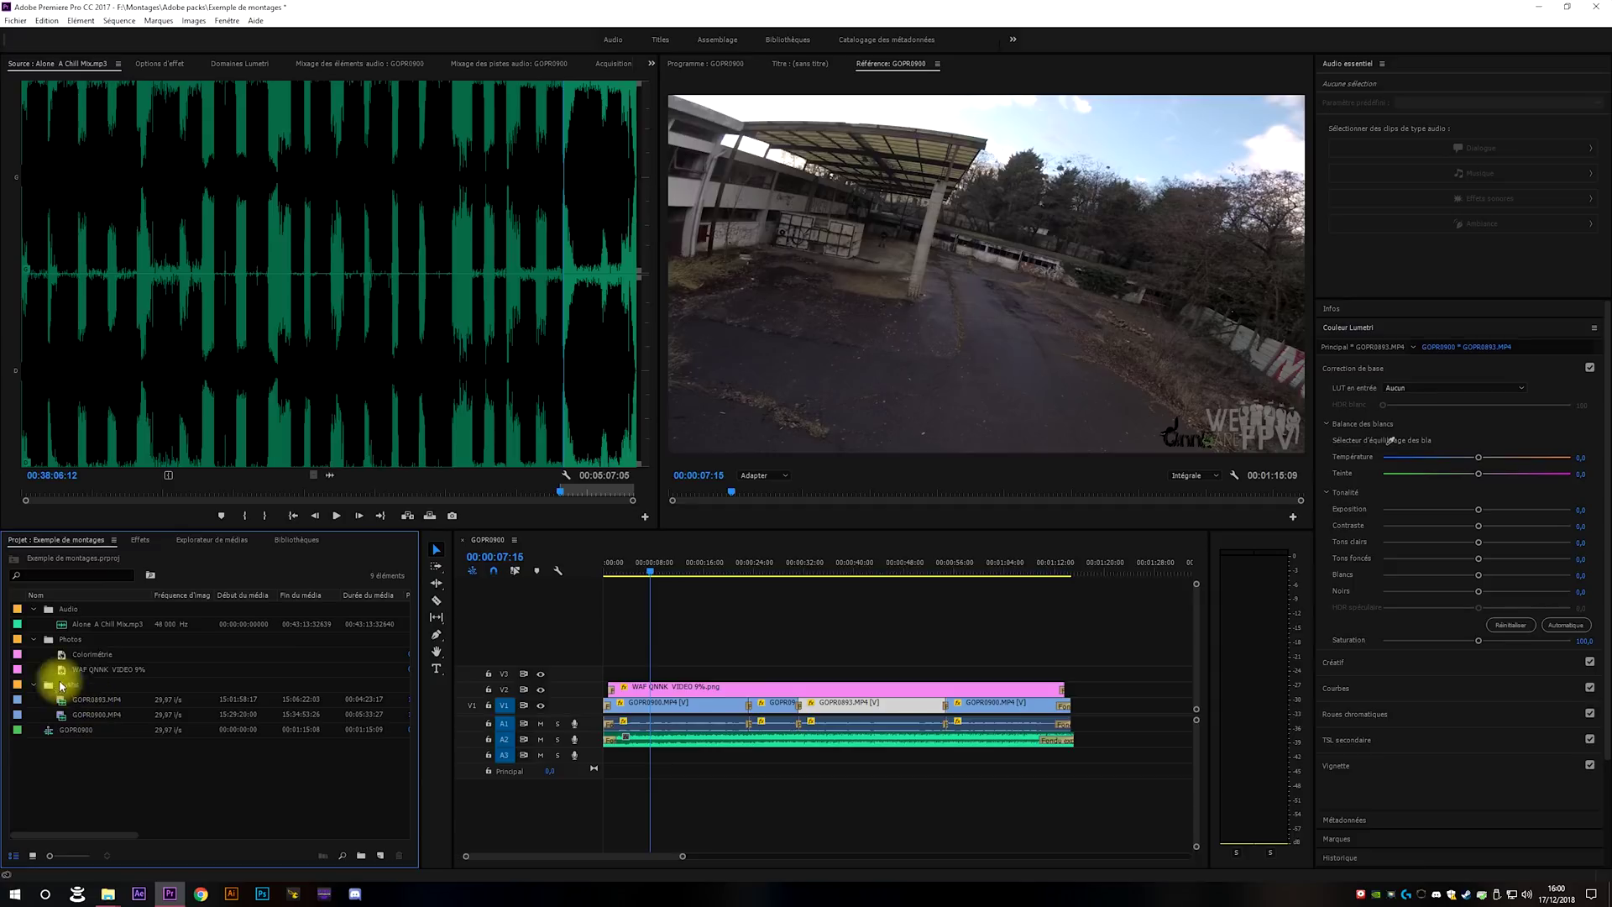
Save the project and place the Colorimétrie adjustment layer on V3 over the full length of the video, leaving it selected.
{"action": "left_click", "coordinate": [84, 656]}
{"action": "key", "text": "ctrl+s"}
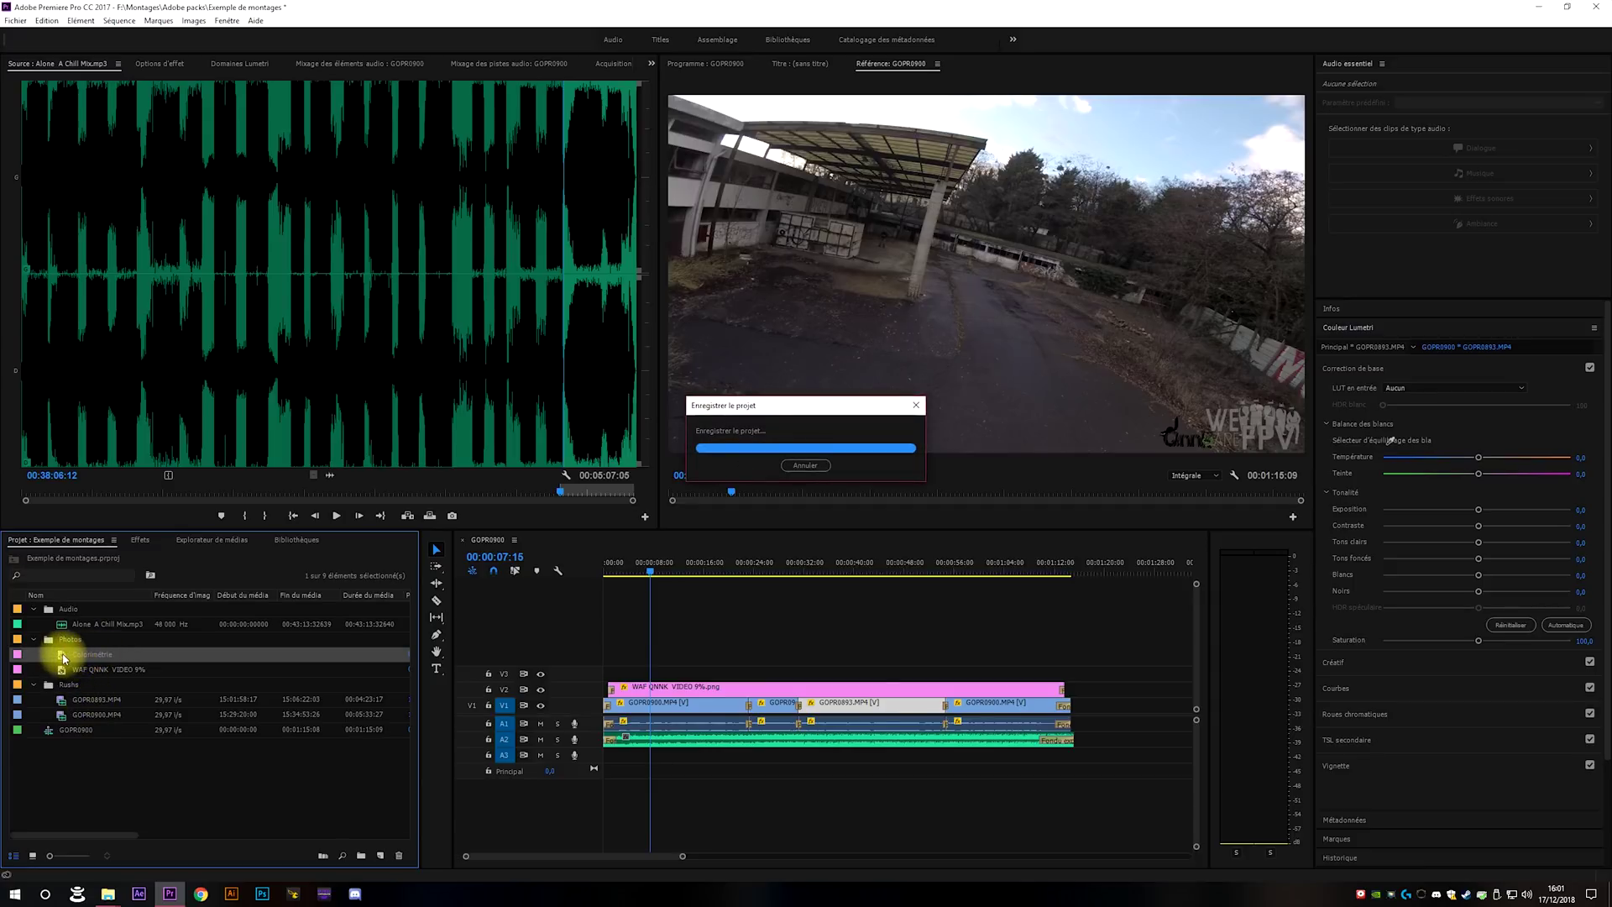
{"action": "left_click_drag", "start_coordinate": [63, 657], "coordinate": [1073, 670]}
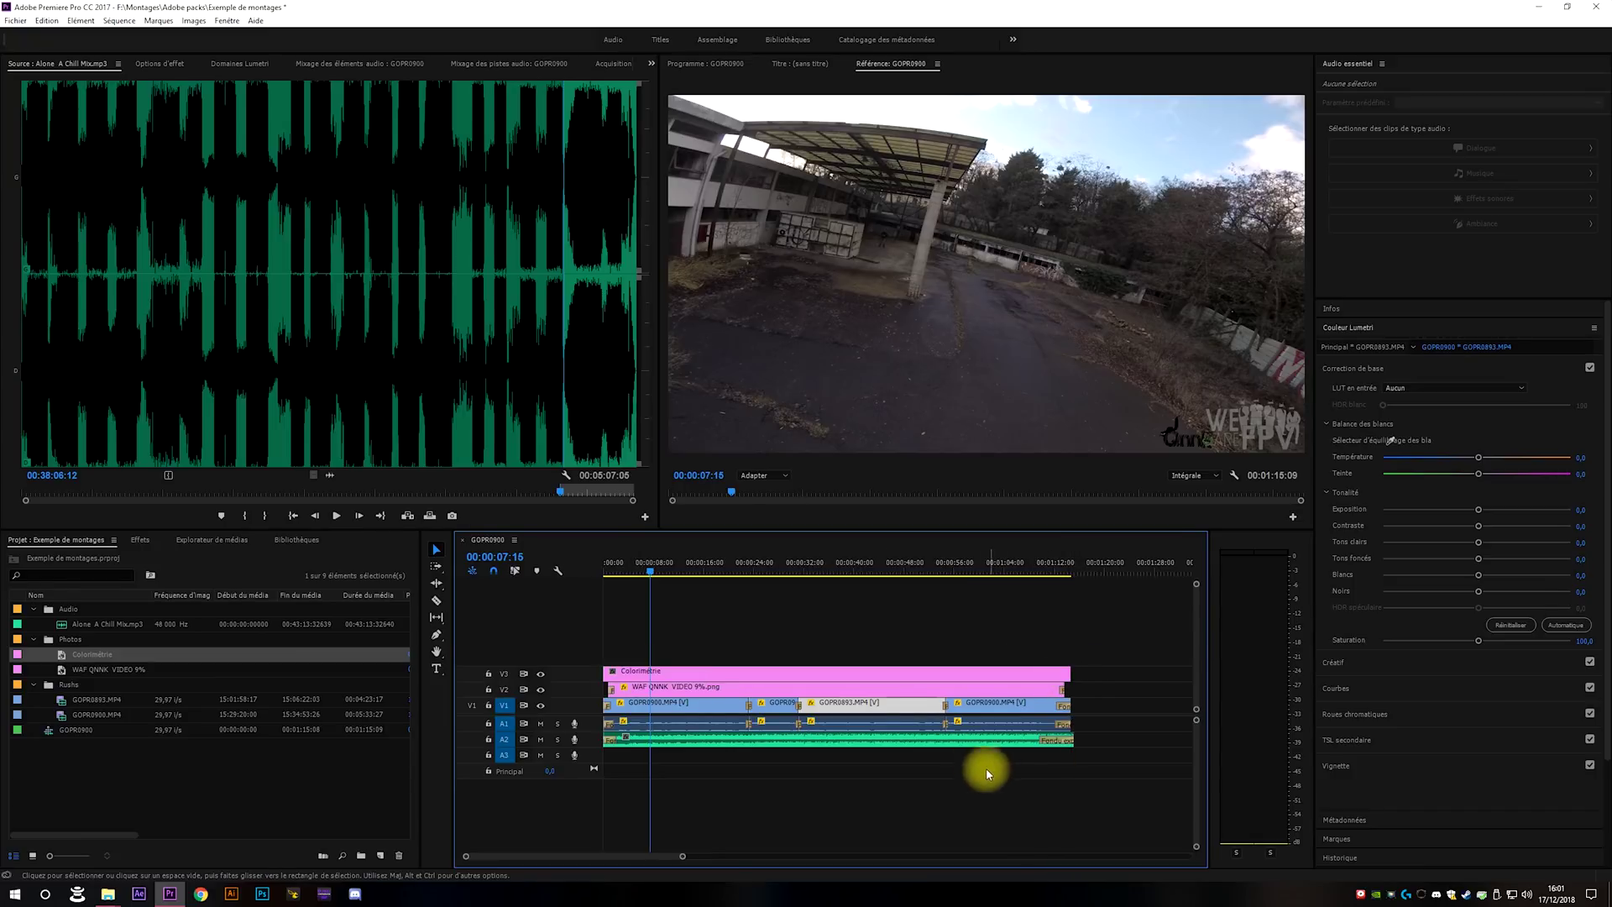
{"action": "left_click", "coordinate": [1018, 672]}
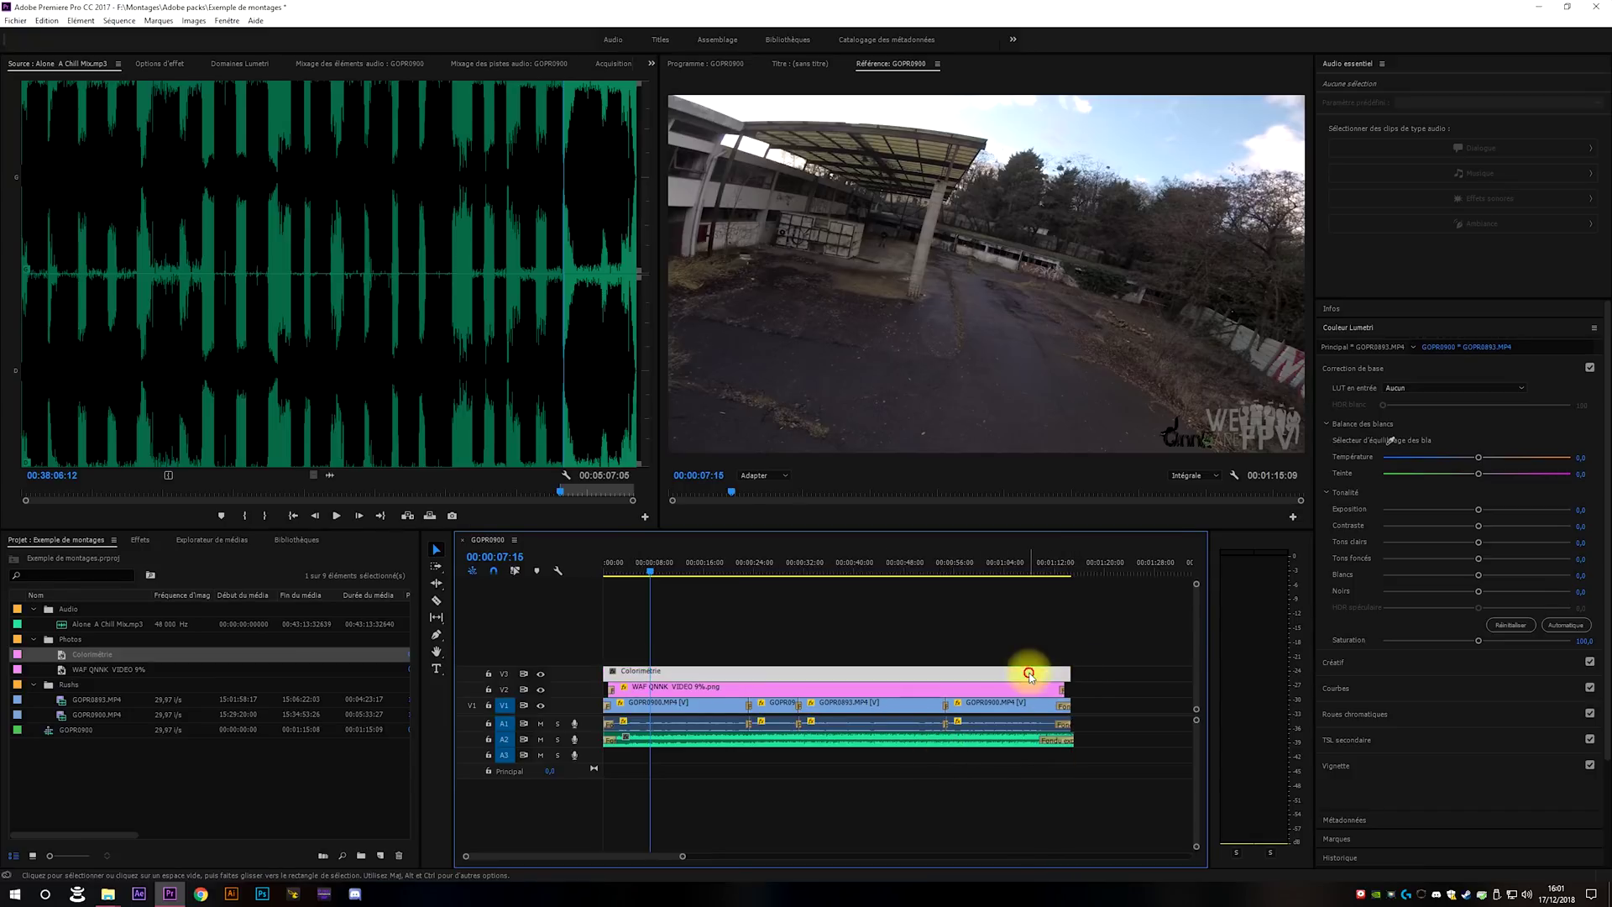
{"action": "left_click", "coordinate": [735, 694]}
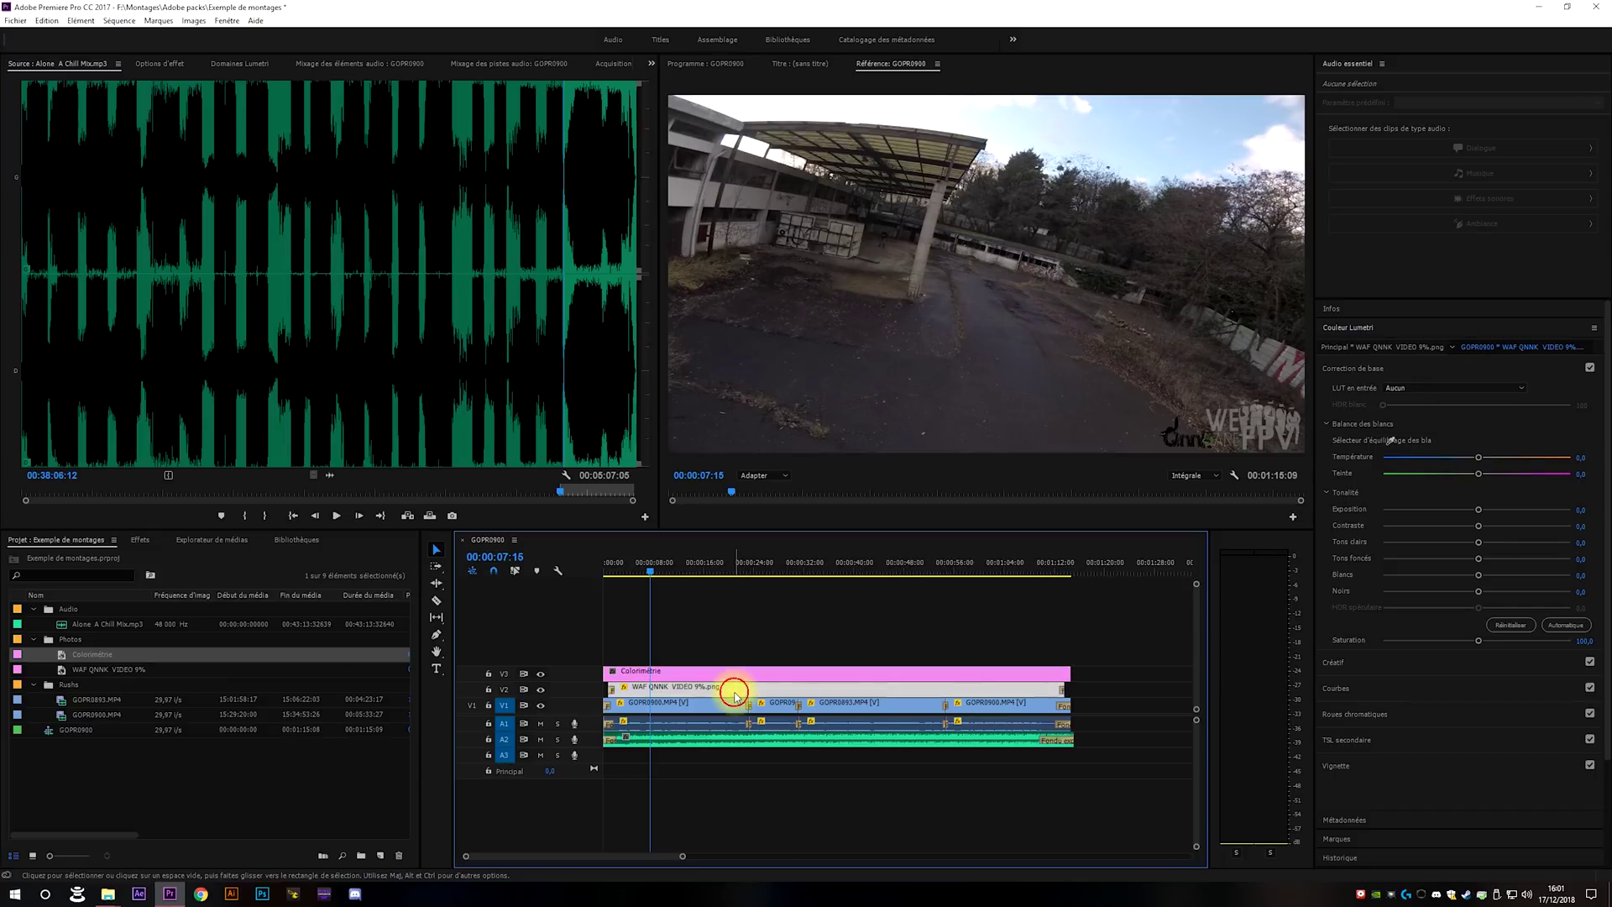
{"action": "left_click", "coordinate": [867, 677]}
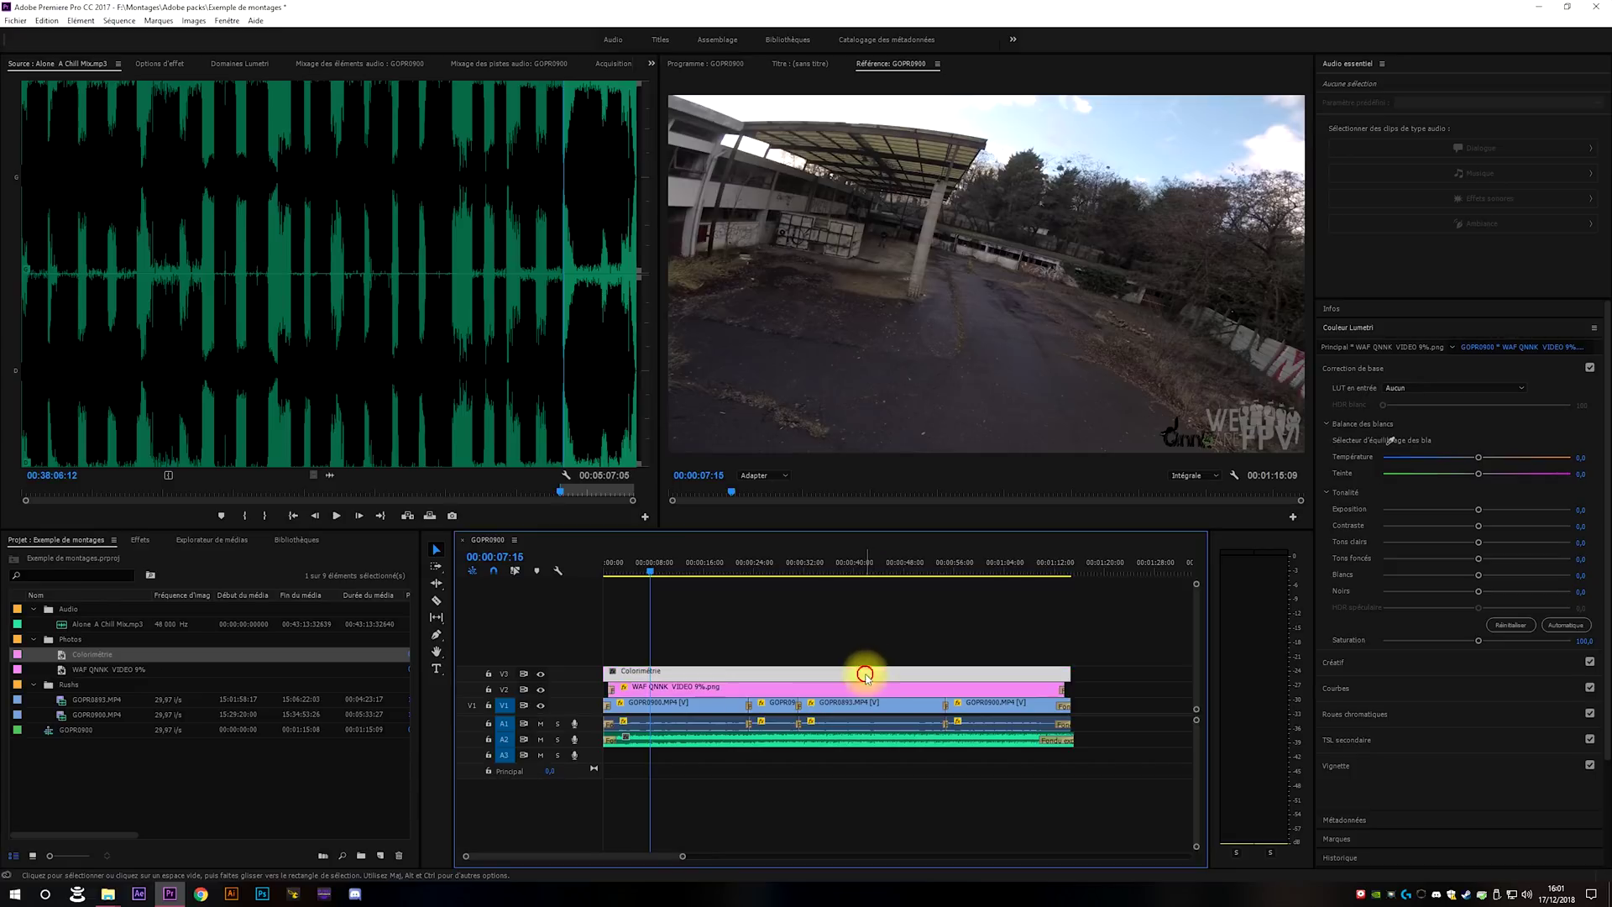
Place the WAF QNNK VIDEO 9%.png logo on V3, above the Colorimétrie adjustment layer on V2.
{"action": "left_click", "coordinate": [868, 701]}
{"action": "left_click", "coordinate": [874, 690]}
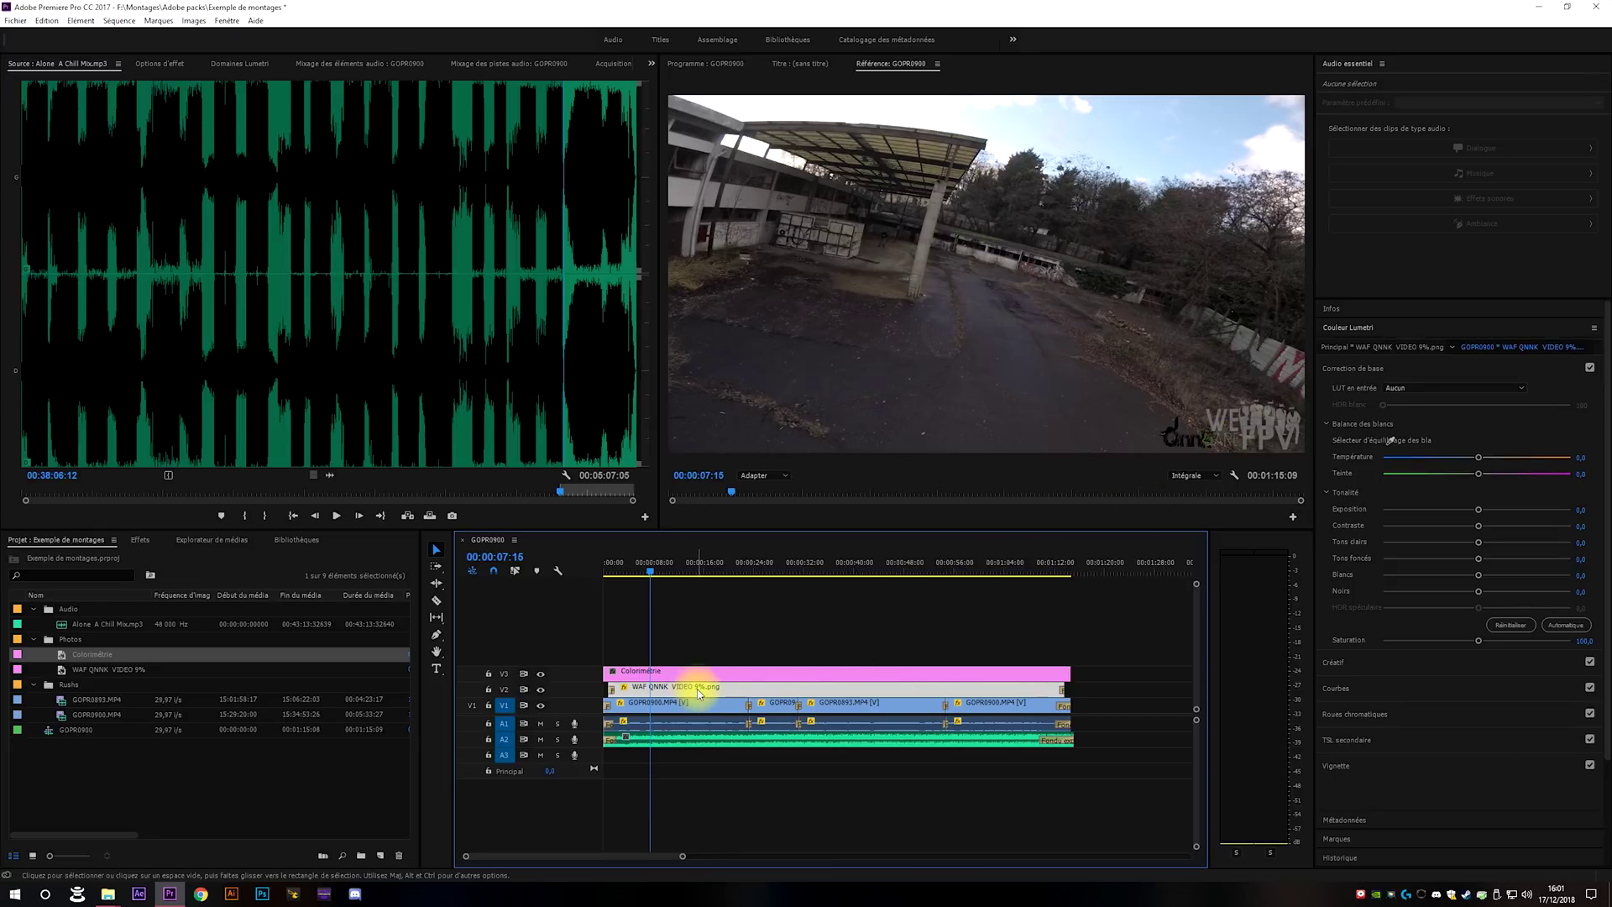
{"action": "mouse_move", "coordinate": [698, 693]}
{"action": "left_mouse_down"}
{"action": "mouse_move", "coordinate": [697, 666]}
{"action": "mouse_move", "coordinate": [699, 687]}
{"action": "mouse_move", "coordinate": [709, 659]}
{"action": "mouse_move", "coordinate": [718, 672]}
{"action": "left_mouse_up"}
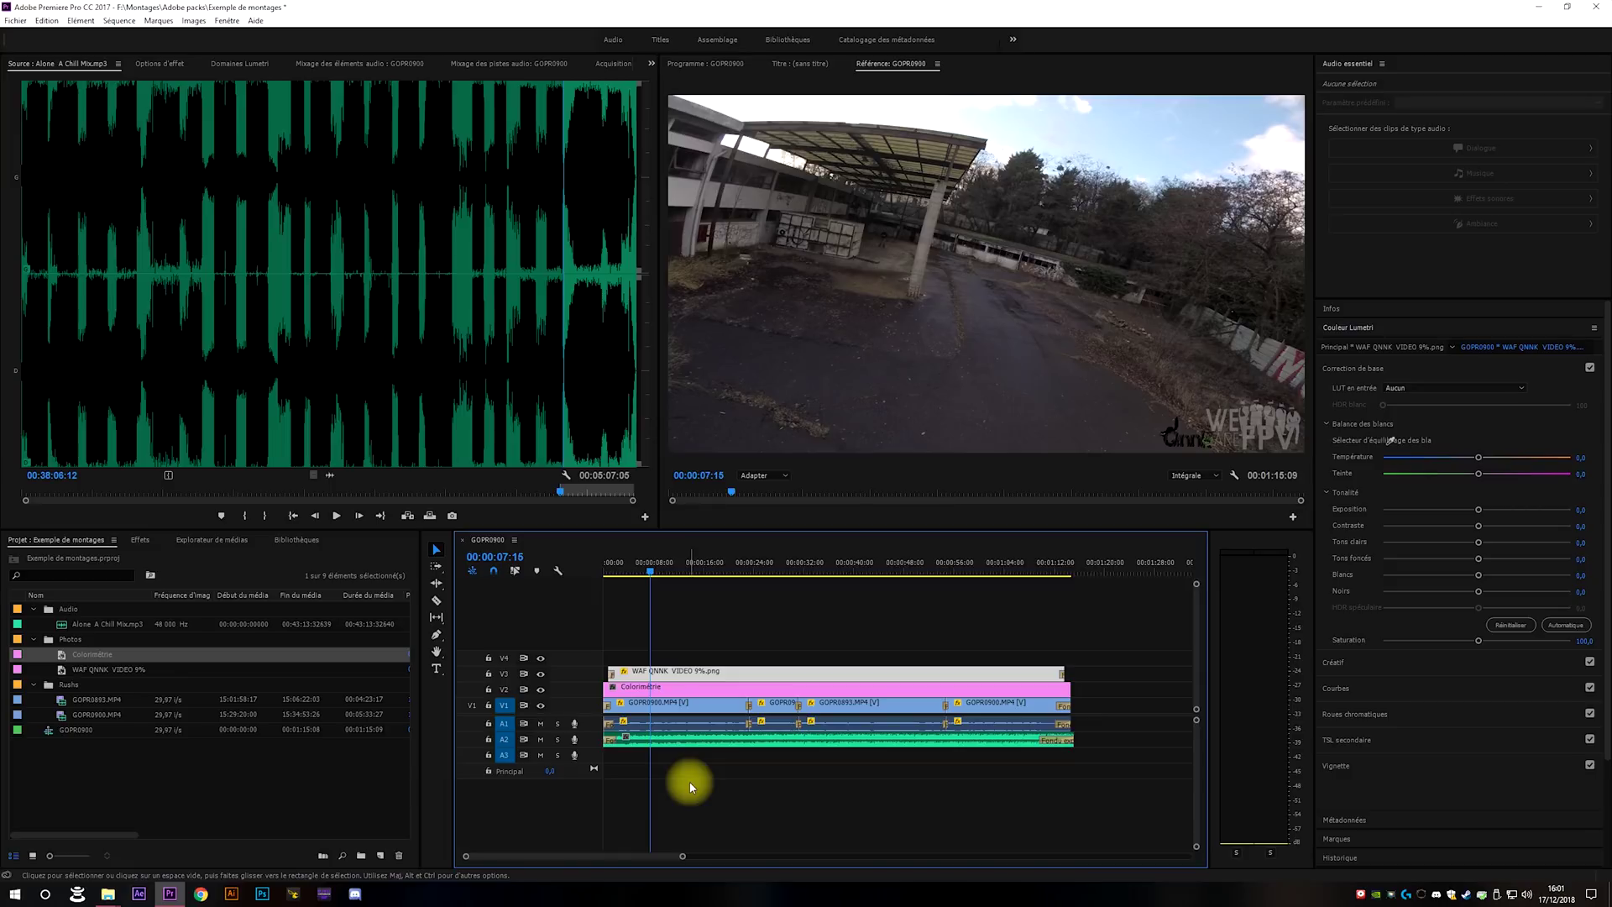
Try the Track Select Forward tool on all tracks from the first clip, and on the V1 clips alone.
{"action": "left_click", "coordinate": [642, 695]}
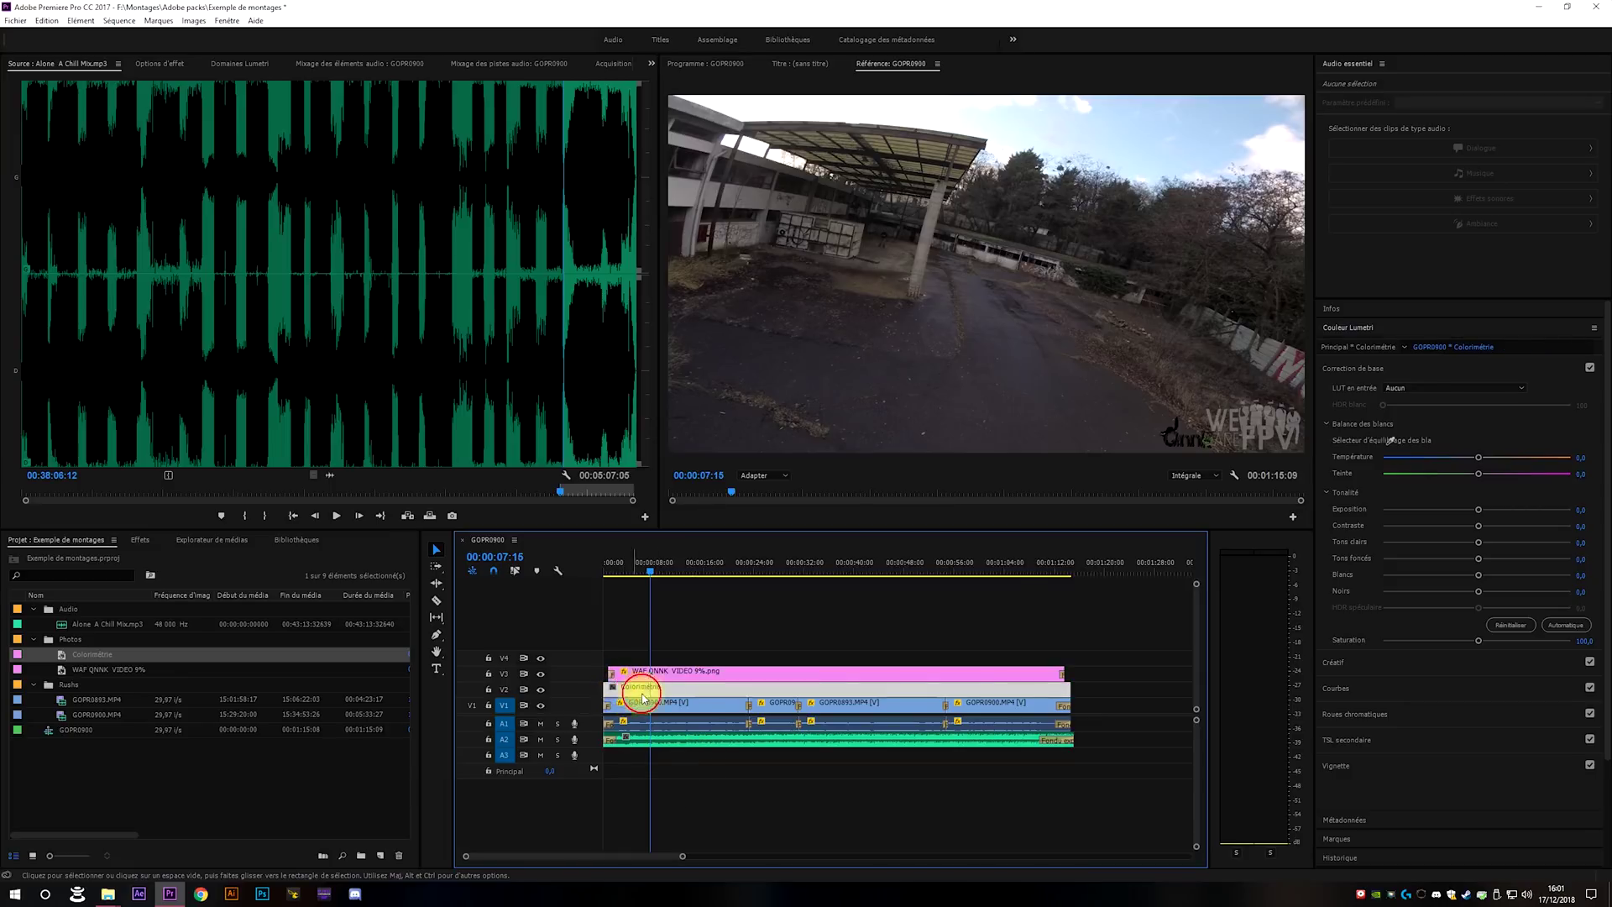
{"action": "left_click", "coordinate": [638, 707]}
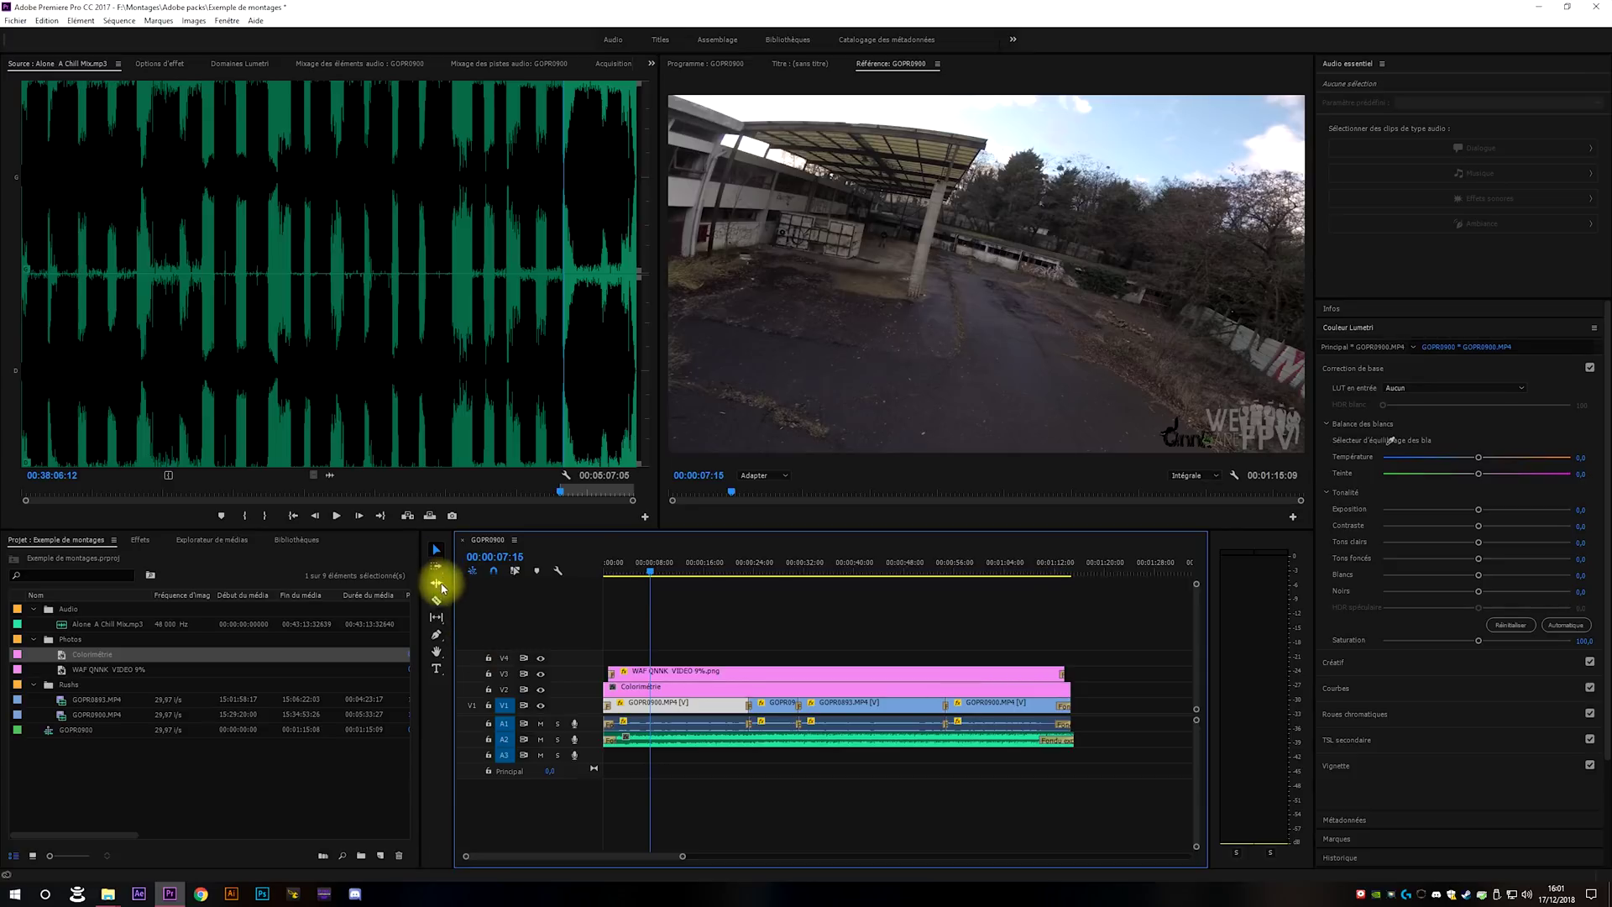
{"action": "left_click", "coordinate": [437, 582]}
{"action": "key", "text": "a"}
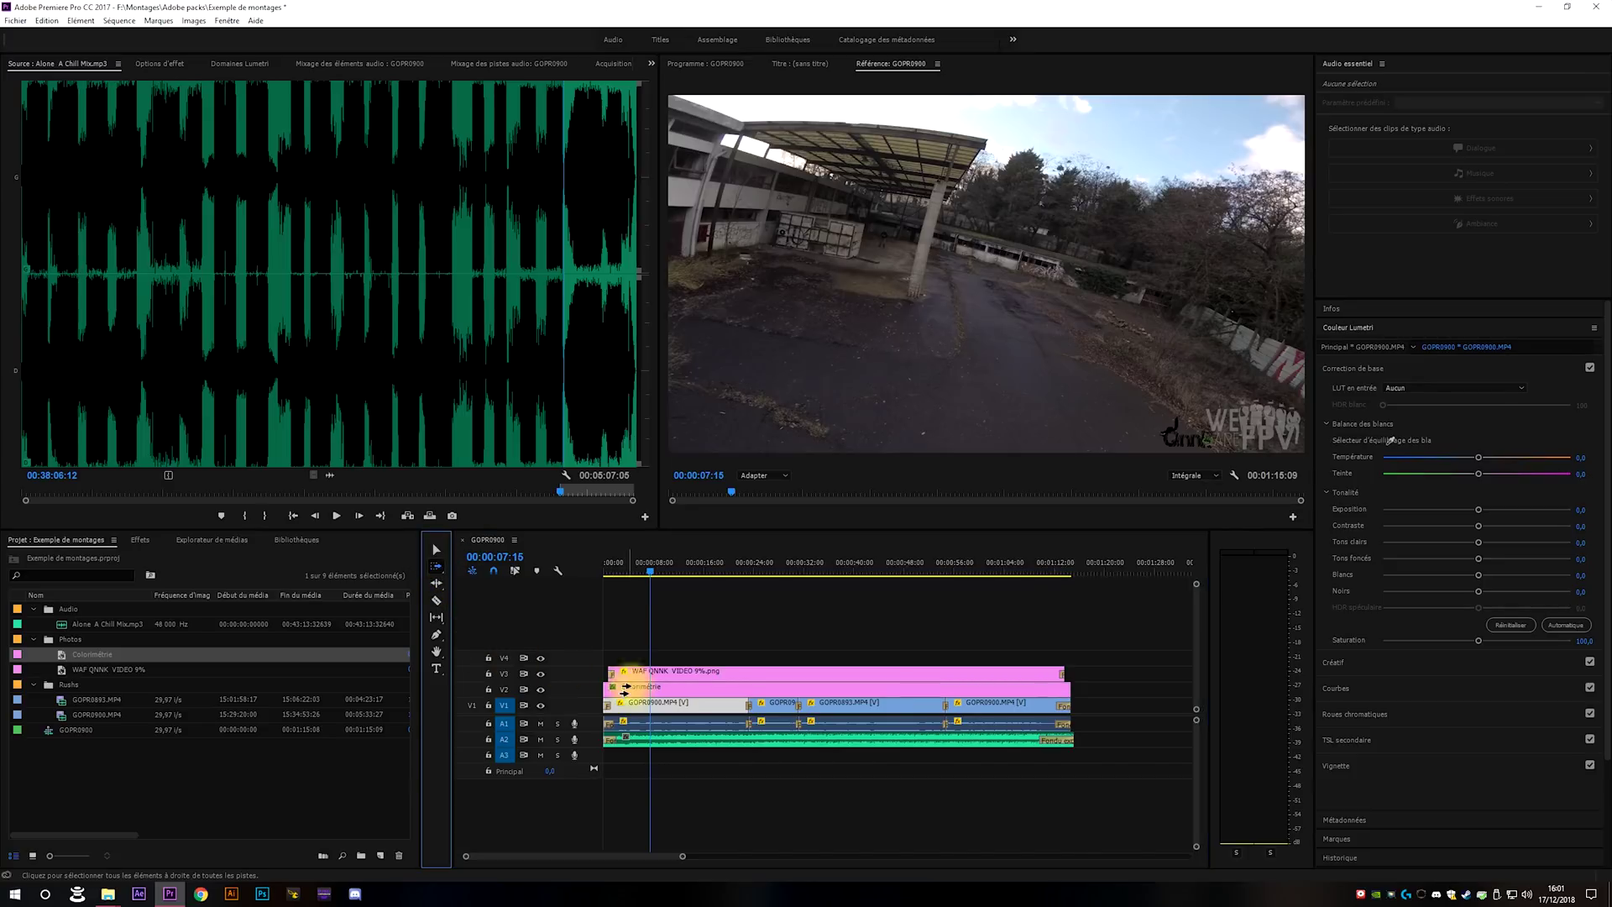
{"action": "left_click", "coordinate": [631, 705]}
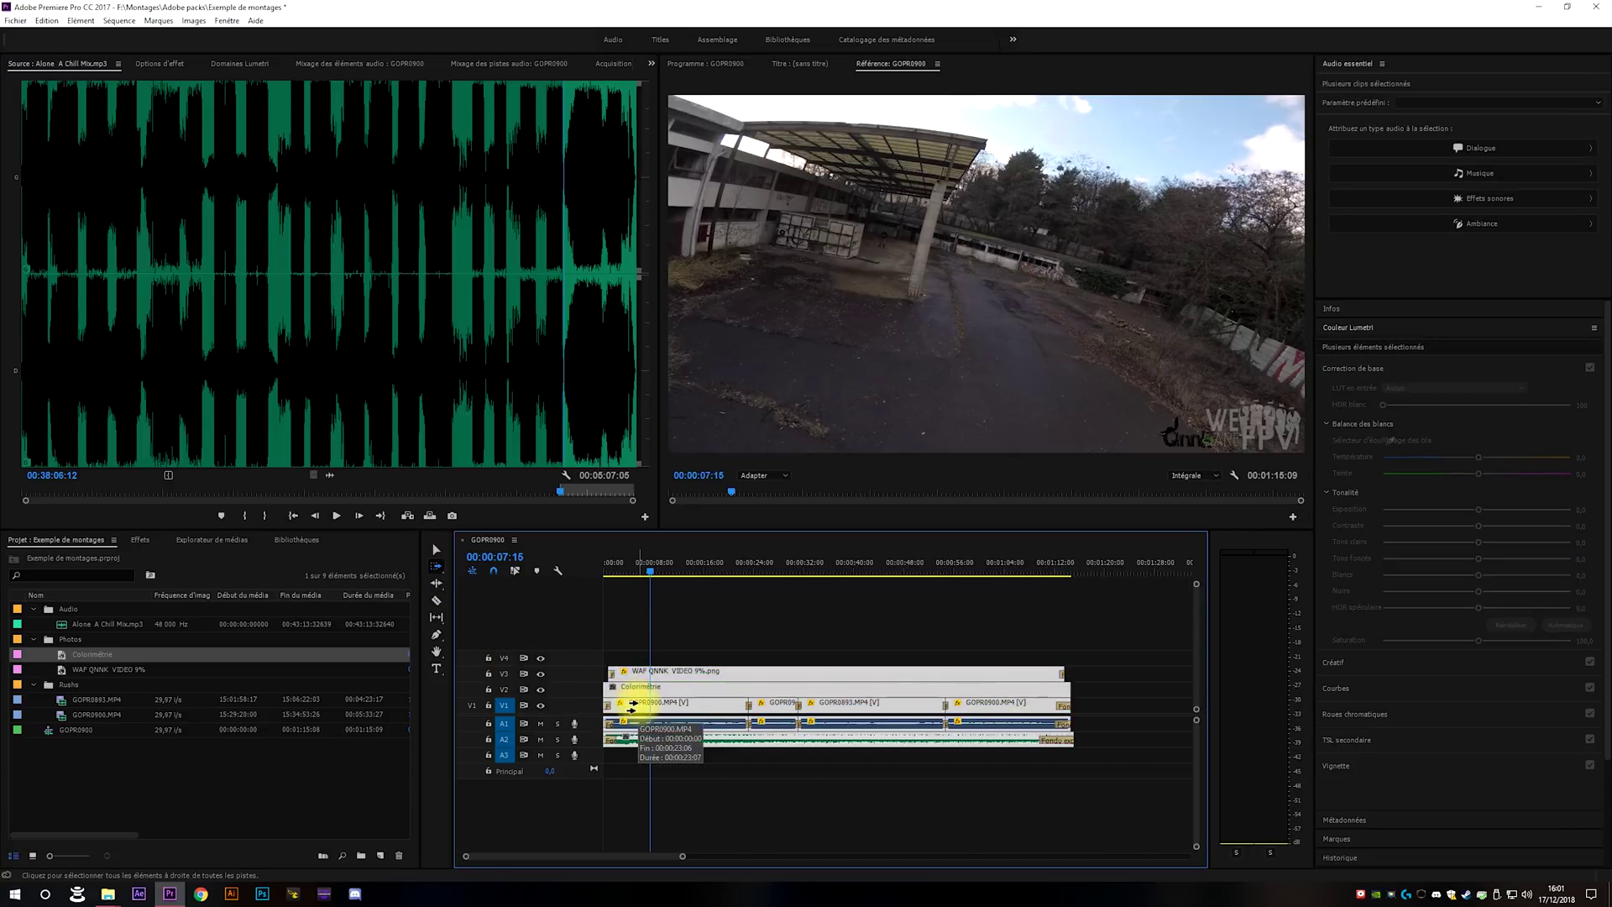
{"action": "left_click", "coordinate": [653, 619]}
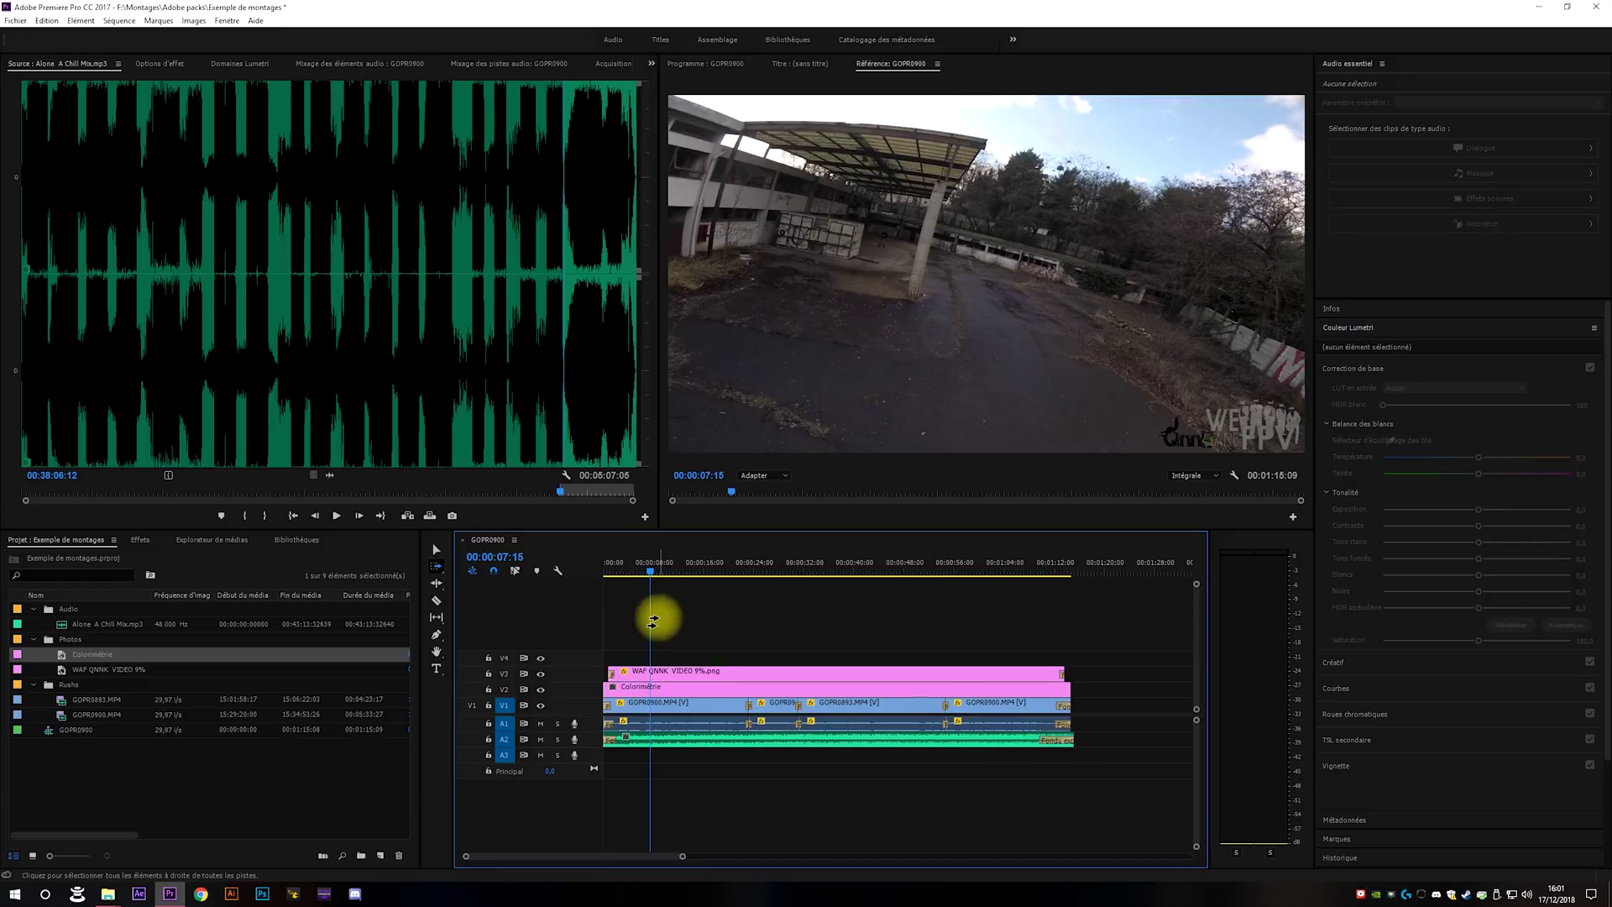
{"action": "left_click", "coordinate": [636, 706]}
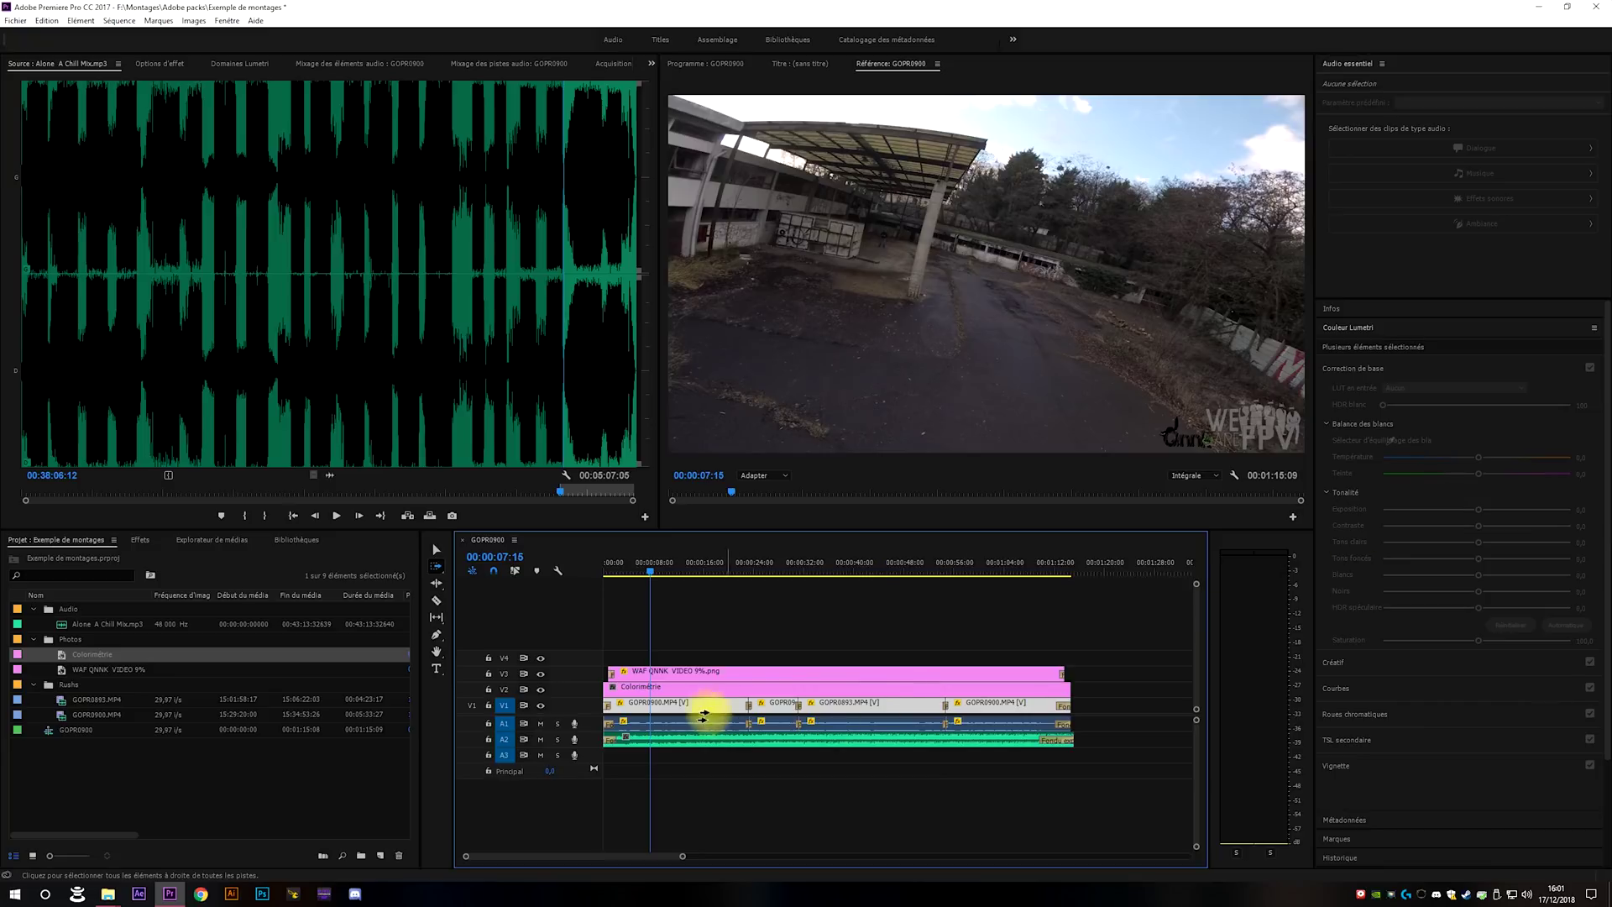
{"action": "key", "text": "v"}
Select the Colorimétrie adjustment layer and set its Lumetri contrast (Contraste) to 40.
{"action": "left_click", "coordinate": [638, 688]}
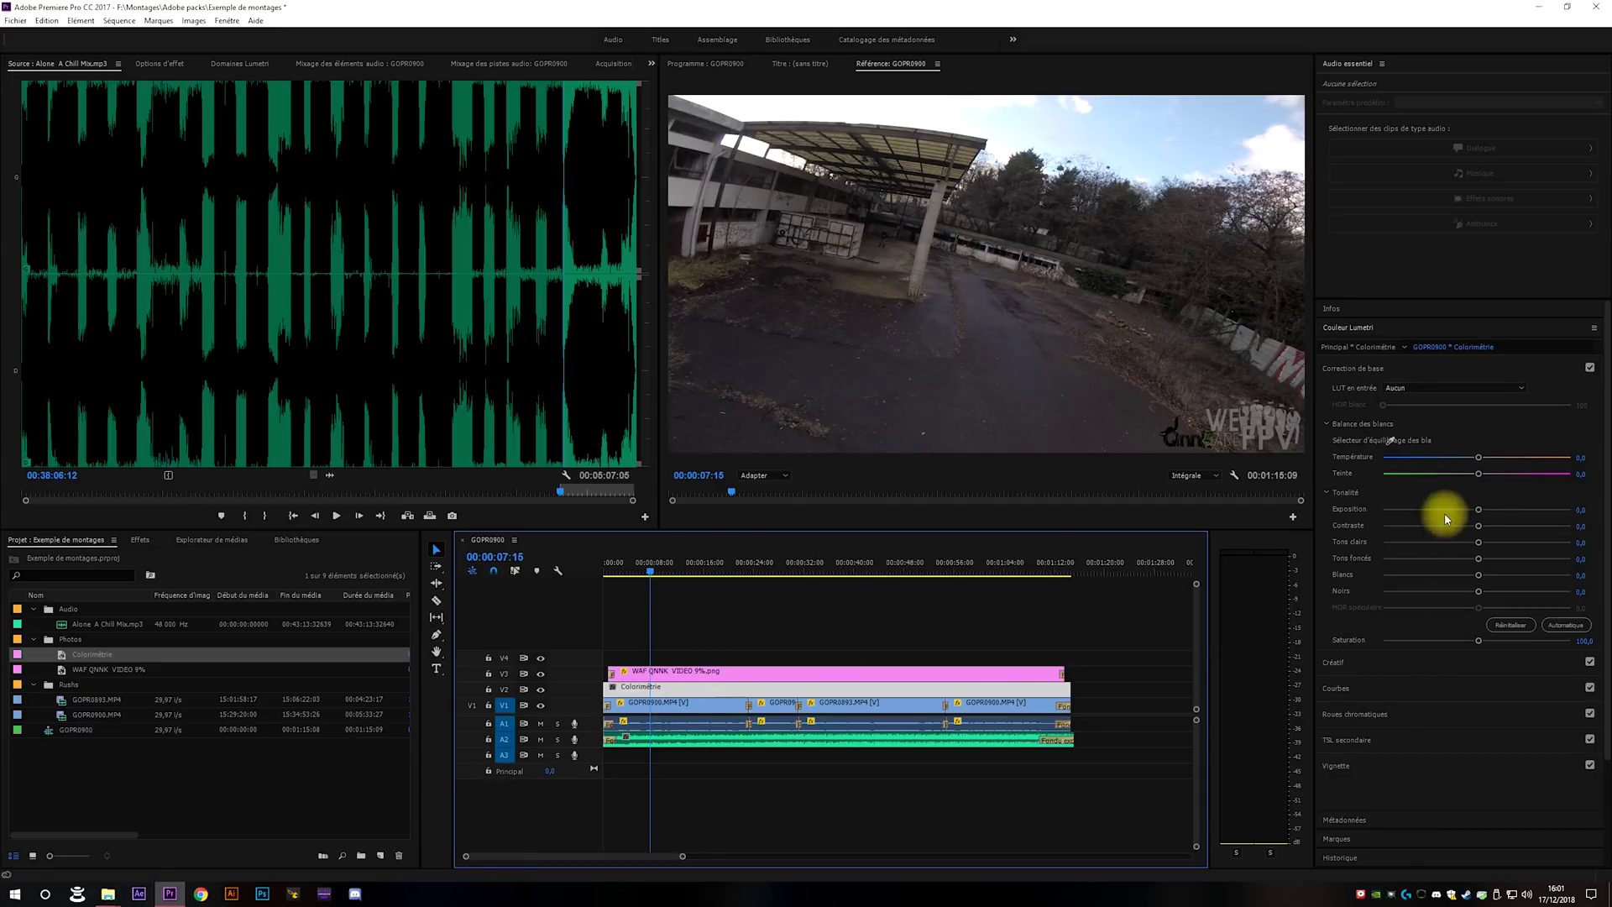
{"action": "left_click", "coordinate": [1492, 522]}
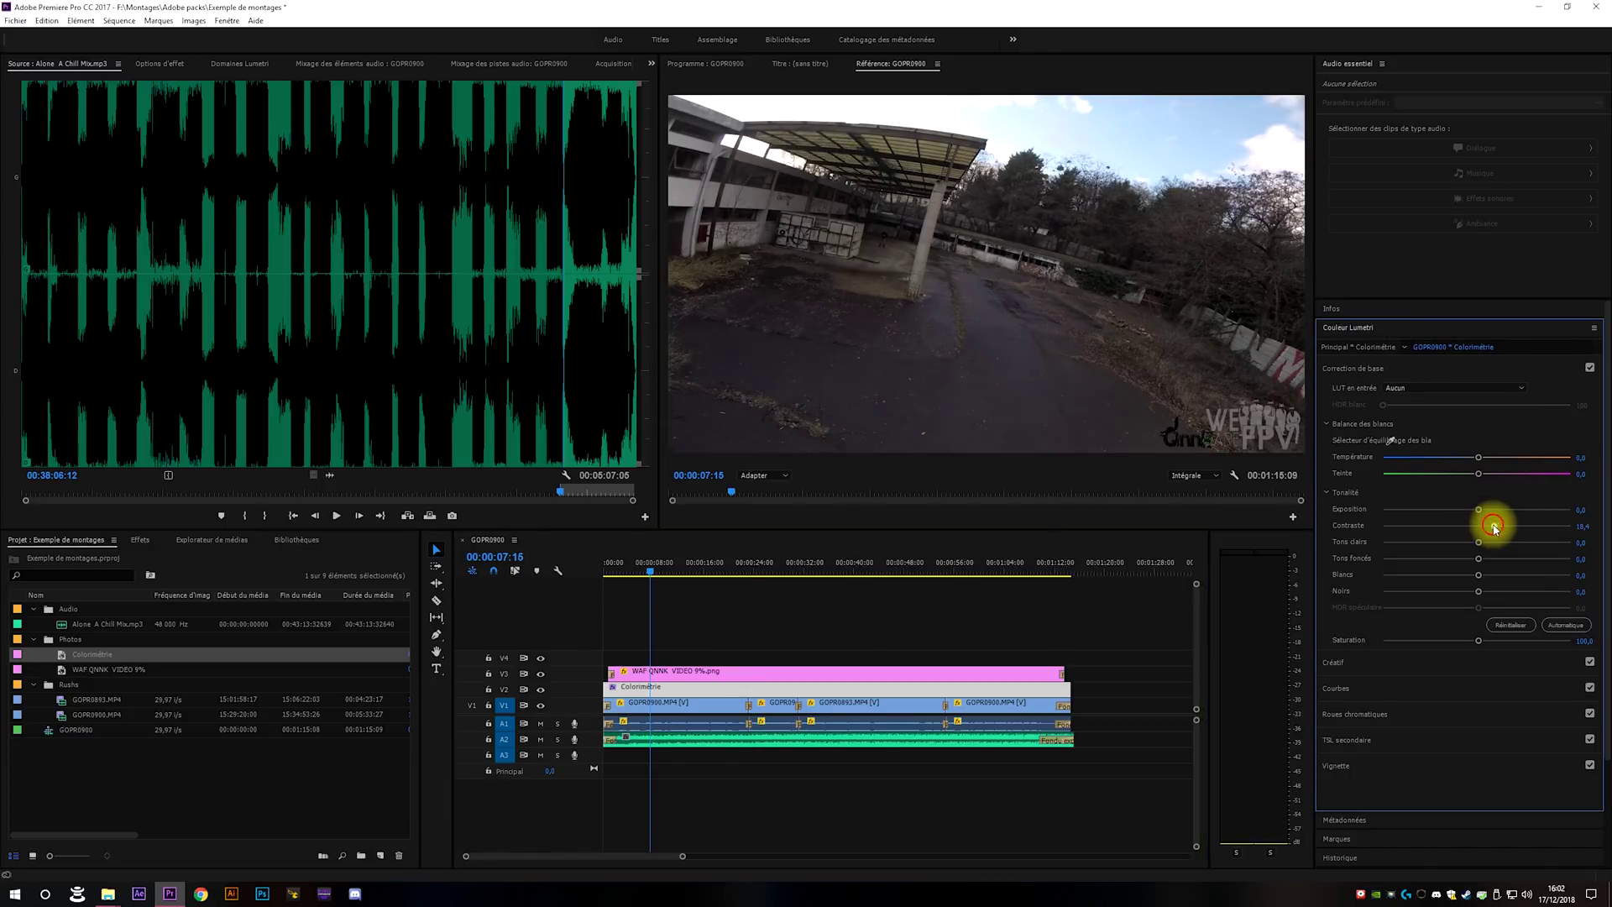
{"action": "left_click_drag", "start_coordinate": [1495, 527], "coordinate": [1500, 528]}
{"action": "left_click", "coordinate": [1581, 526]}
{"action": "type", "text": "40"}
{"action": "key", "text": "Return"}
Set the blacks (Noirs) to -5 and the saturation to 130 in the basic correction of the Colorimétrie layer.
{"action": "left_click", "coordinate": [1582, 591]}
{"action": "left_click_drag", "start_coordinate": [1482, 642], "coordinate": [1506, 645]}
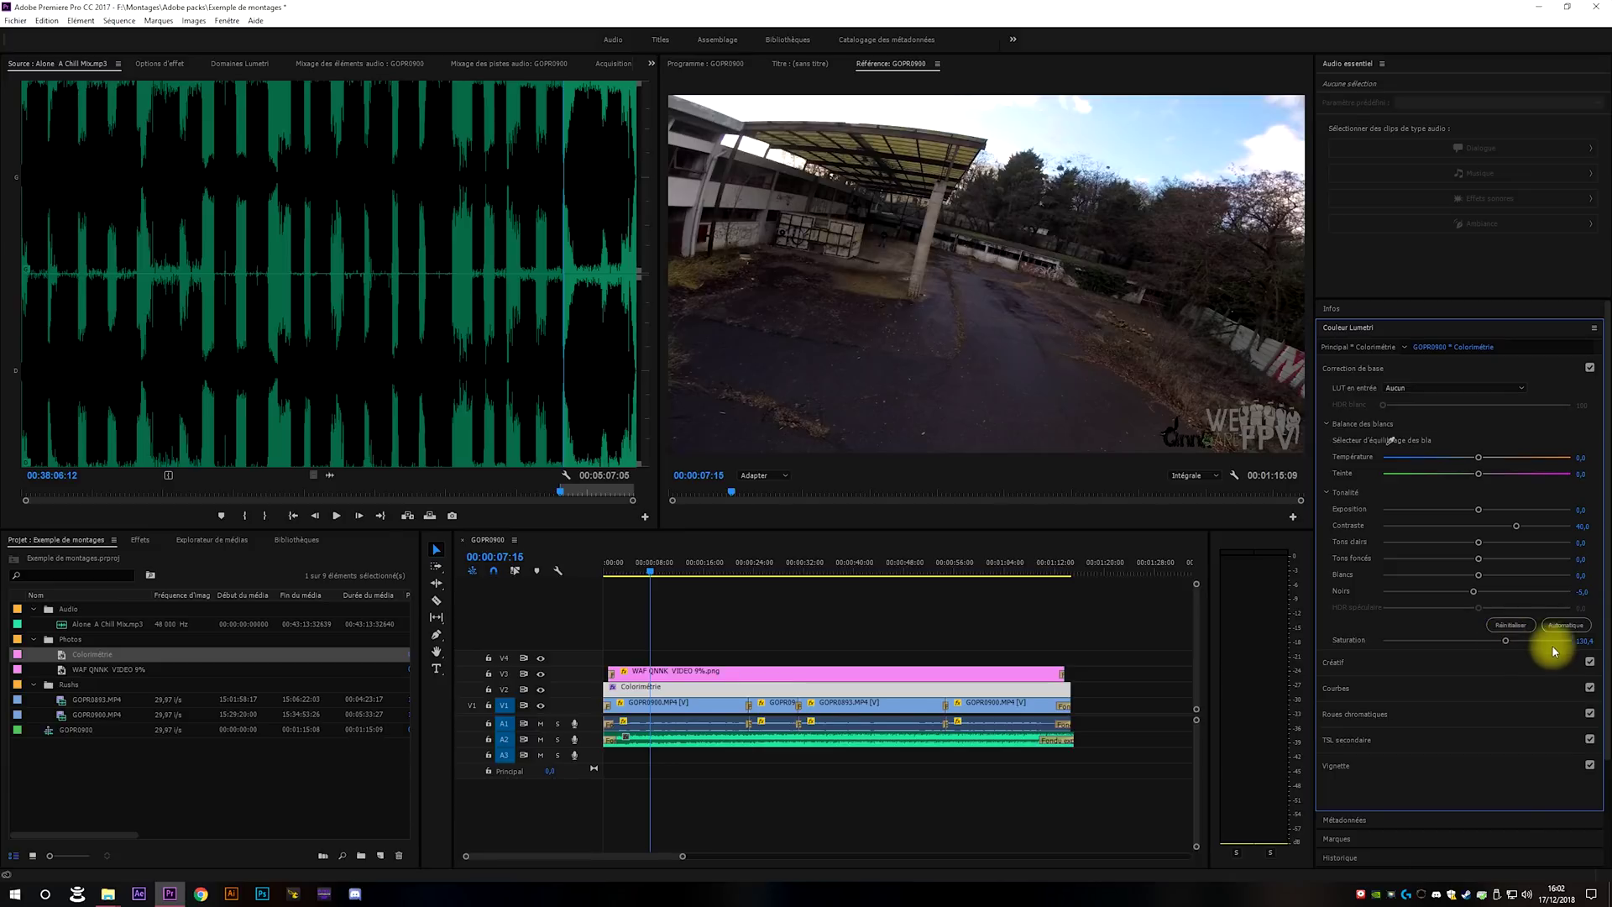
{"action": "left_click", "coordinate": [1584, 640]}
{"action": "type", "text": "130"}
{"action": "left_click", "coordinate": [1474, 592]}
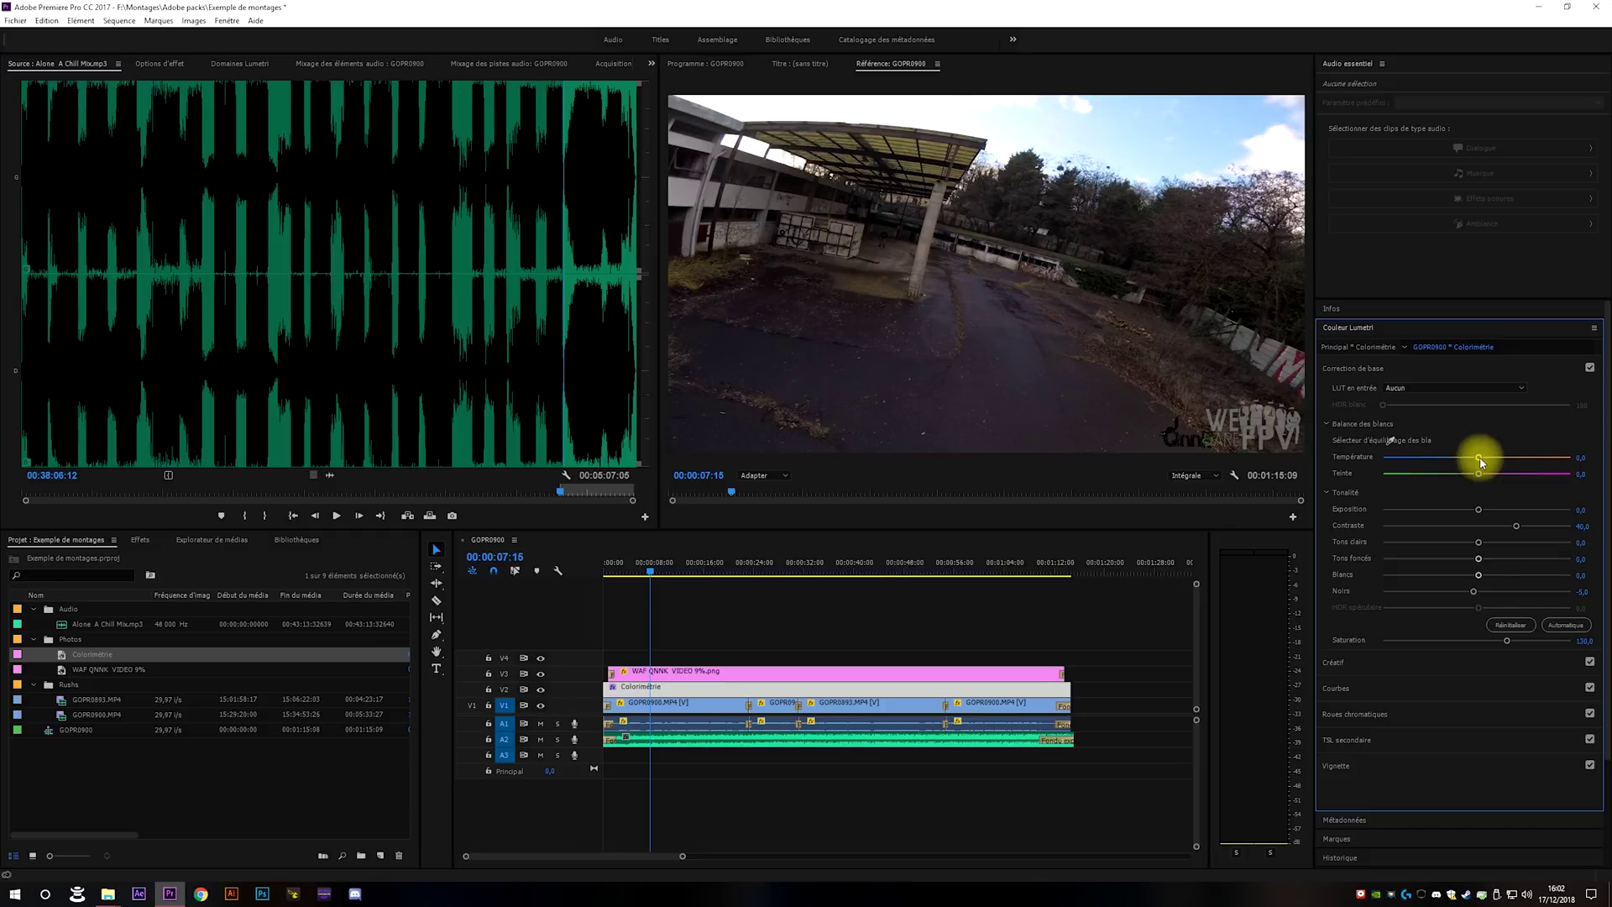
Cool the white balance of the Colorimétrie layer by setting the temperature to -10.
{"action": "mouse_move", "coordinate": [1480, 460]}
{"action": "left_mouse_down"}
{"action": "mouse_move", "coordinate": [1463, 458]}
{"action": "mouse_move", "coordinate": [1496, 459]}
{"action": "mouse_move", "coordinate": [1468, 459]}
{"action": "left_mouse_up"}
{"action": "left_click", "coordinate": [1585, 457]}
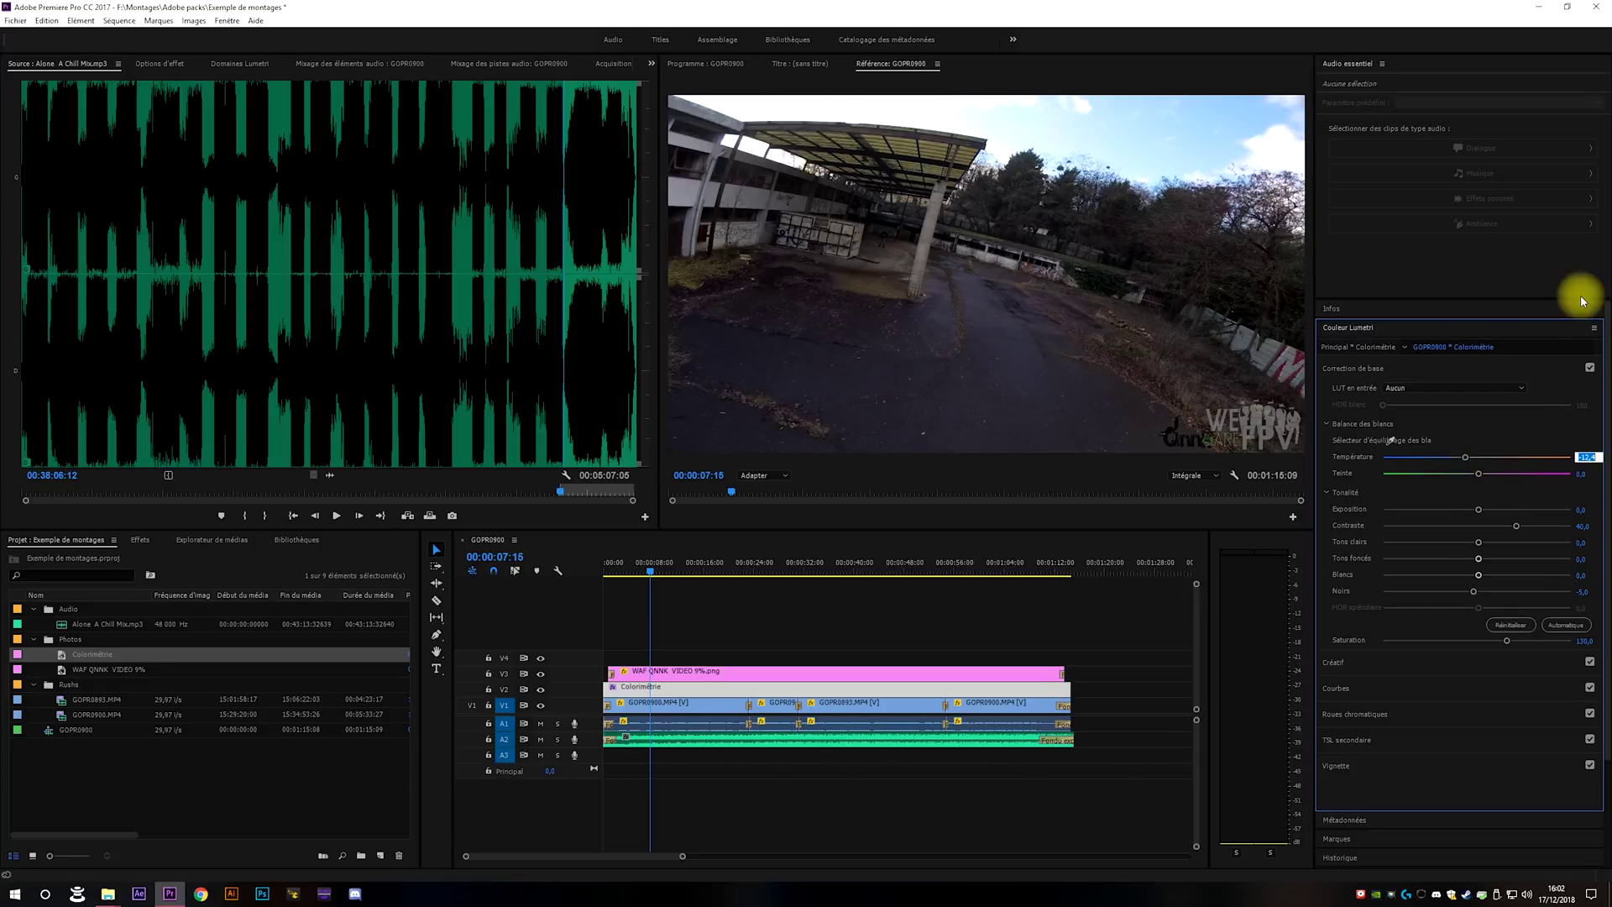
{"action": "type", "text": "-14"}
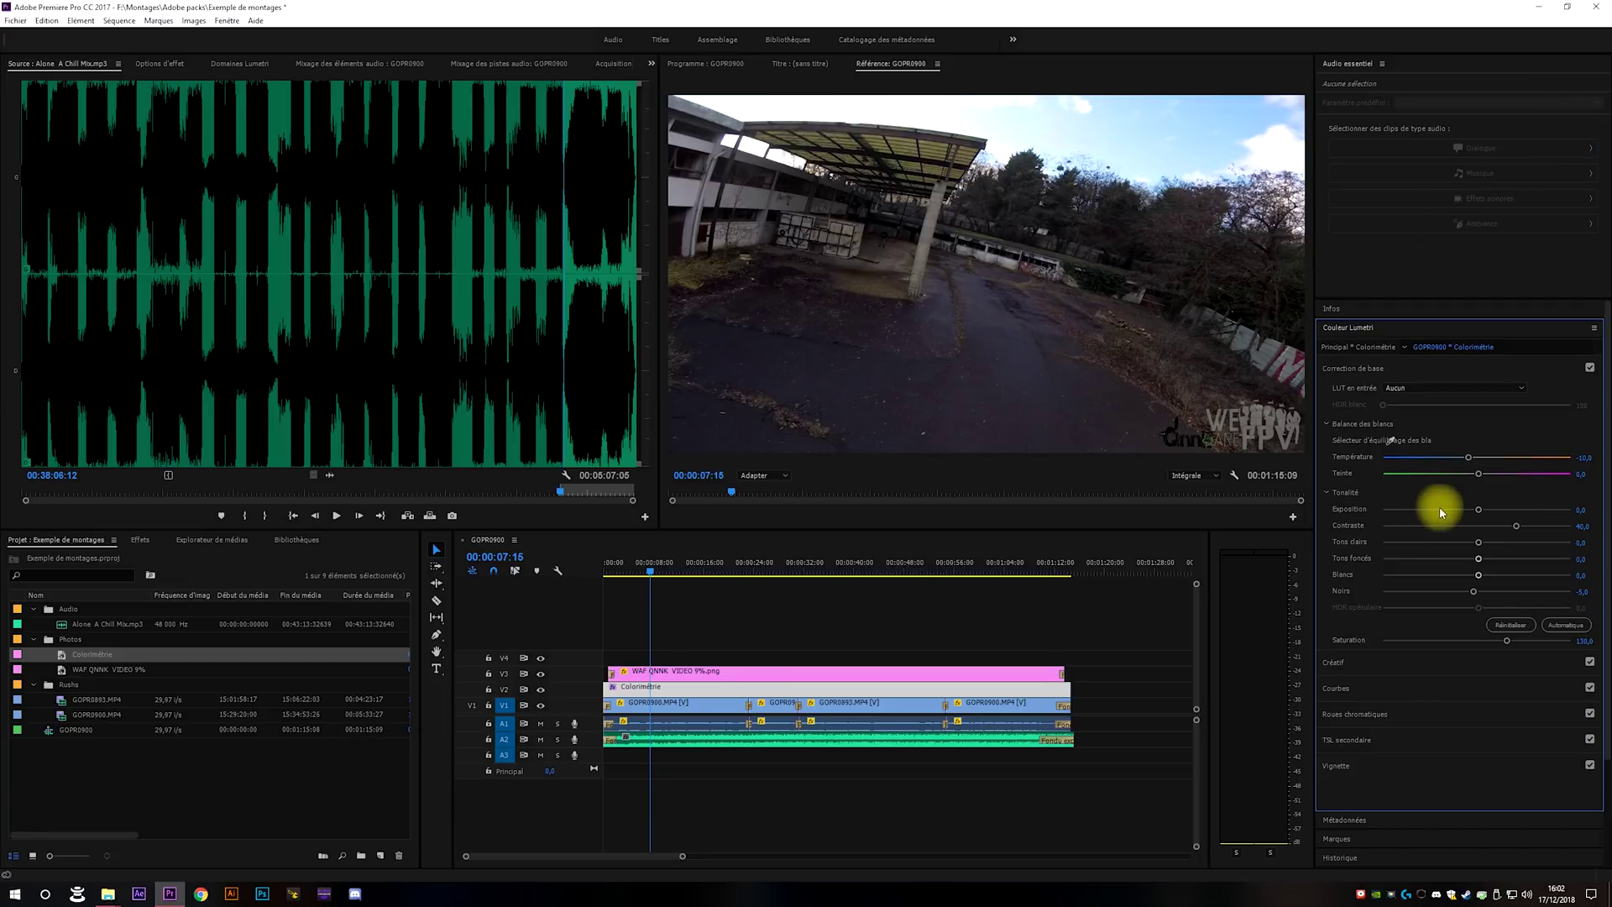
Save the project and set the creative adjustments of the Colorimétrie layer to sharpness (Netteté) 20 and Vibrance 25.
{"action": "left_click", "coordinate": [1374, 662]}
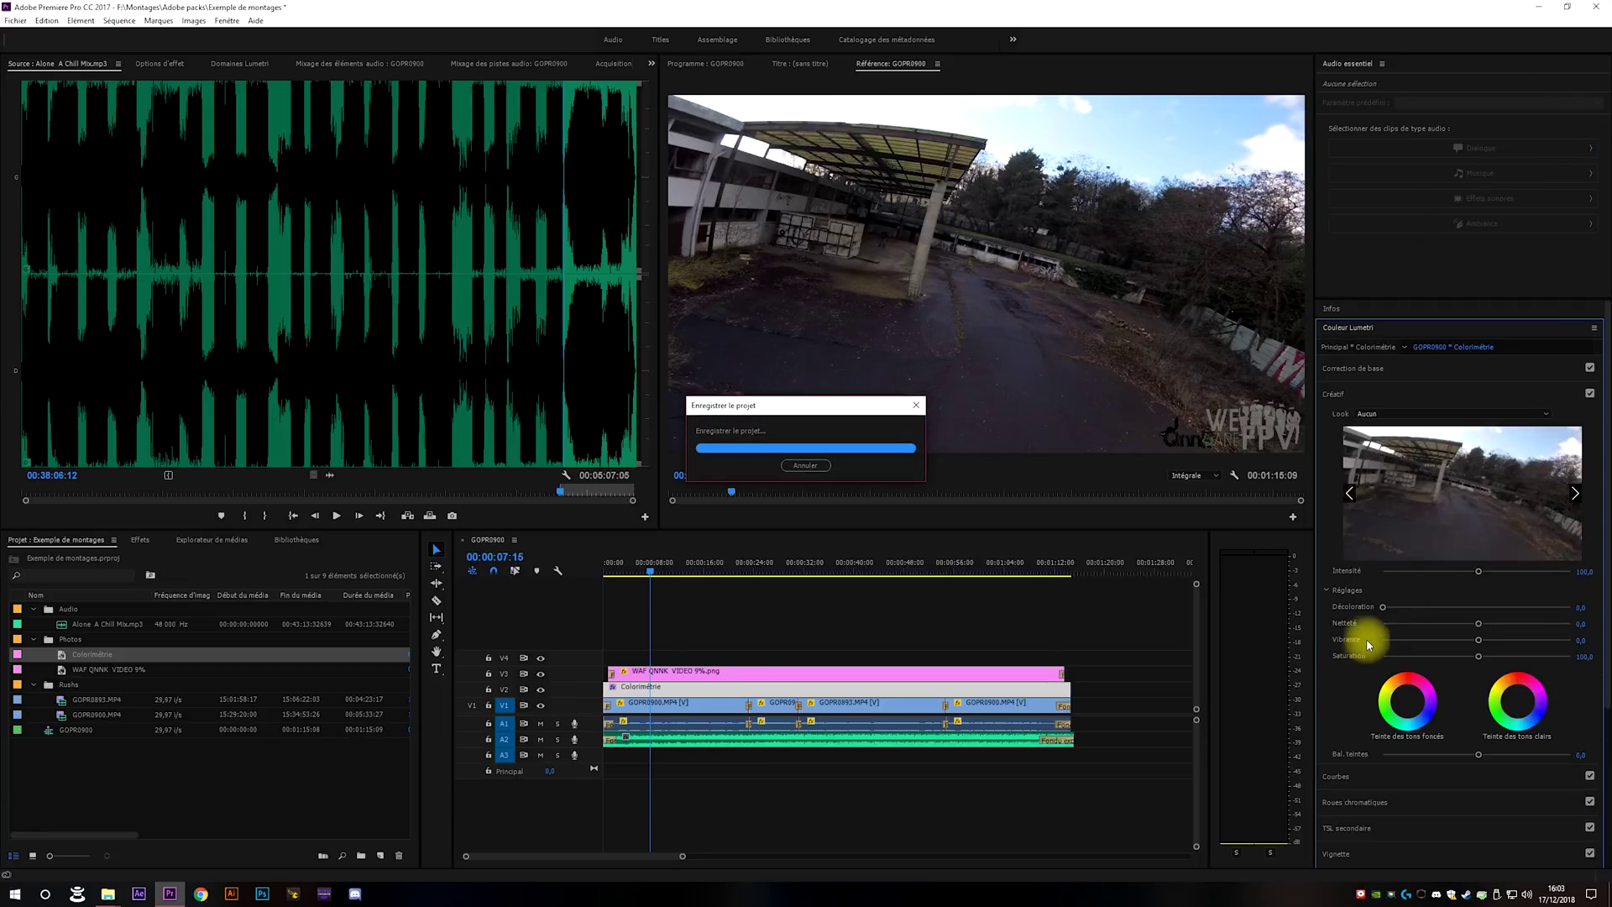
{"action": "left_click", "coordinate": [1581, 624]}
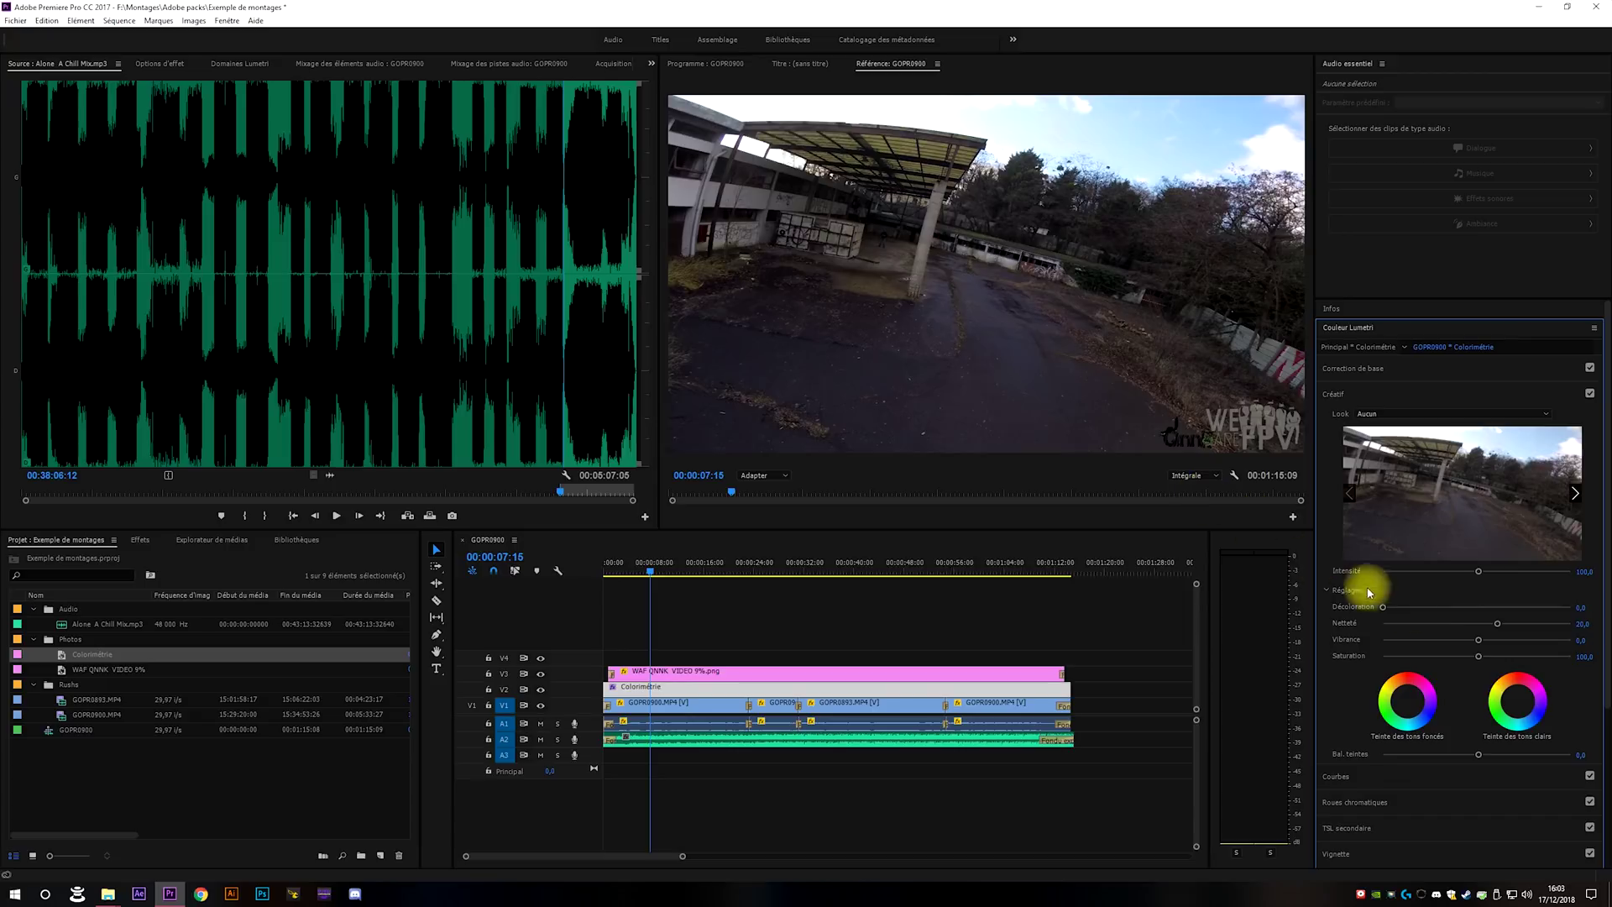
{"action": "left_click", "coordinate": [1582, 638]}
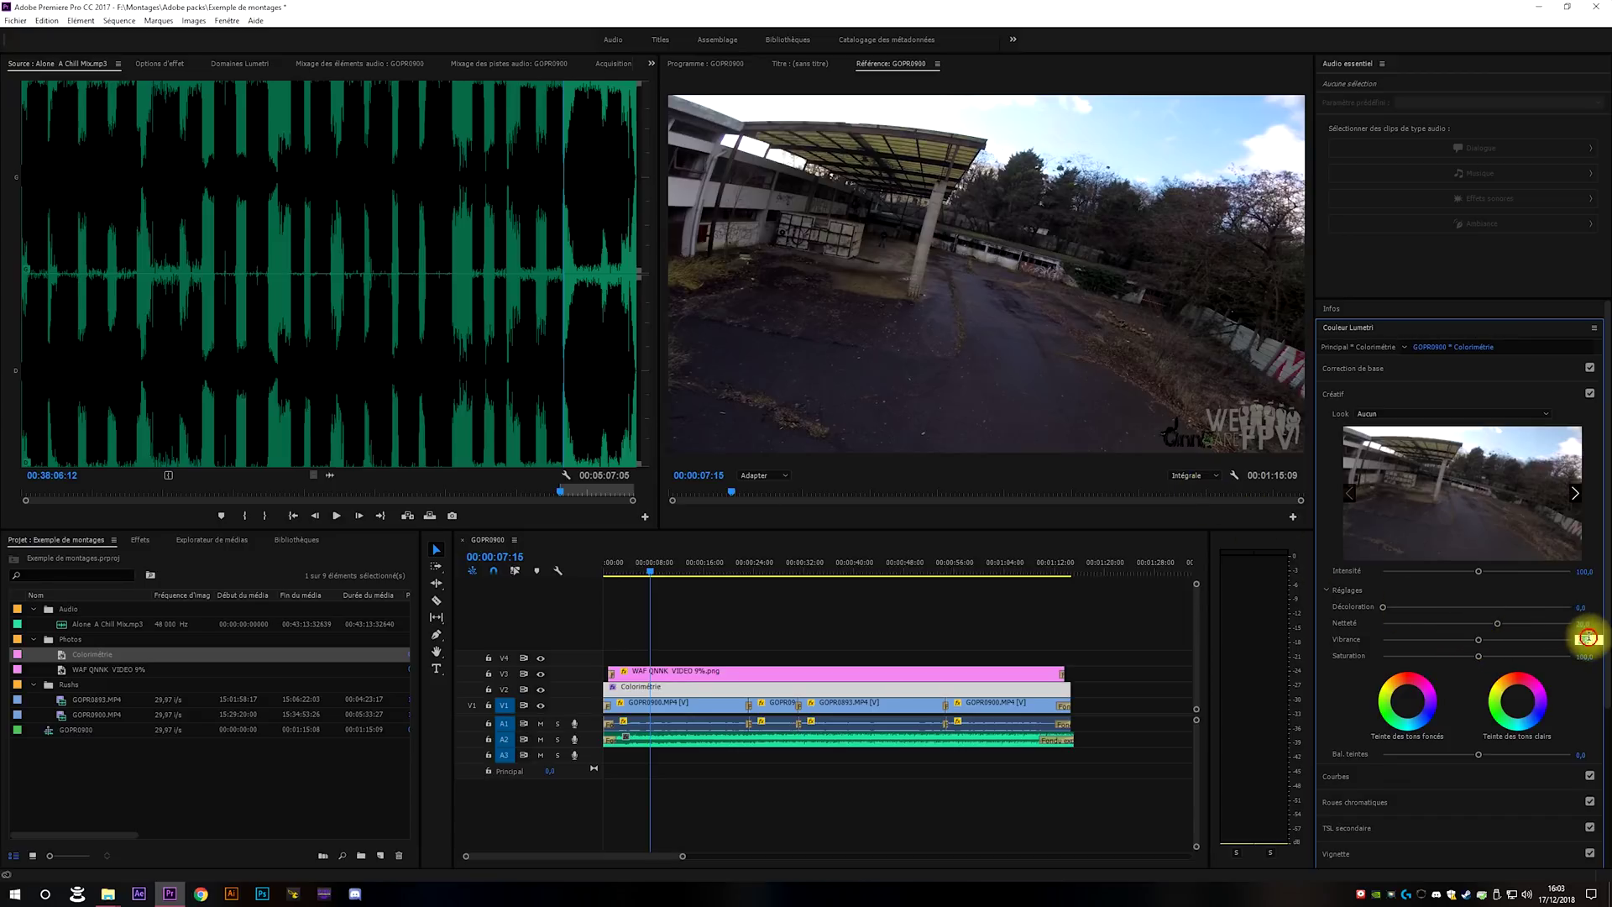
{"action": "type", "text": "20"}
{"action": "key", "text": "Return"}
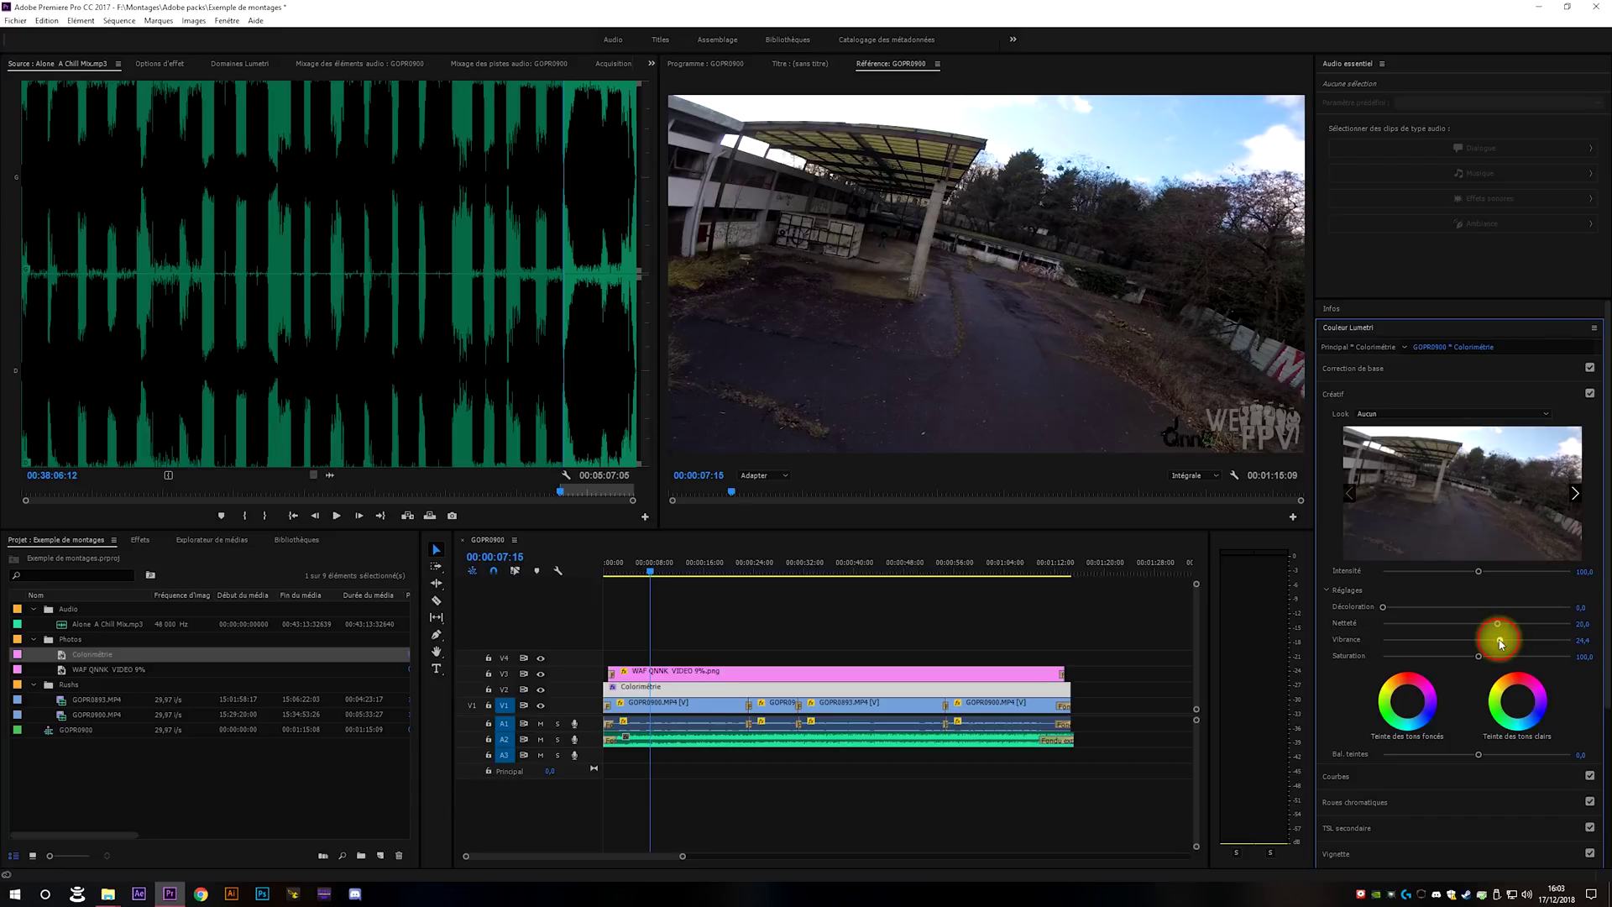
{"action": "mouse_move", "coordinate": [1500, 643]}
{"action": "left_mouse_down"}
{"action": "mouse_move", "coordinate": [1407, 640]}
{"action": "mouse_move", "coordinate": [1594, 655]}
{"action": "mouse_move", "coordinate": [1506, 653]}
{"action": "left_mouse_up"}
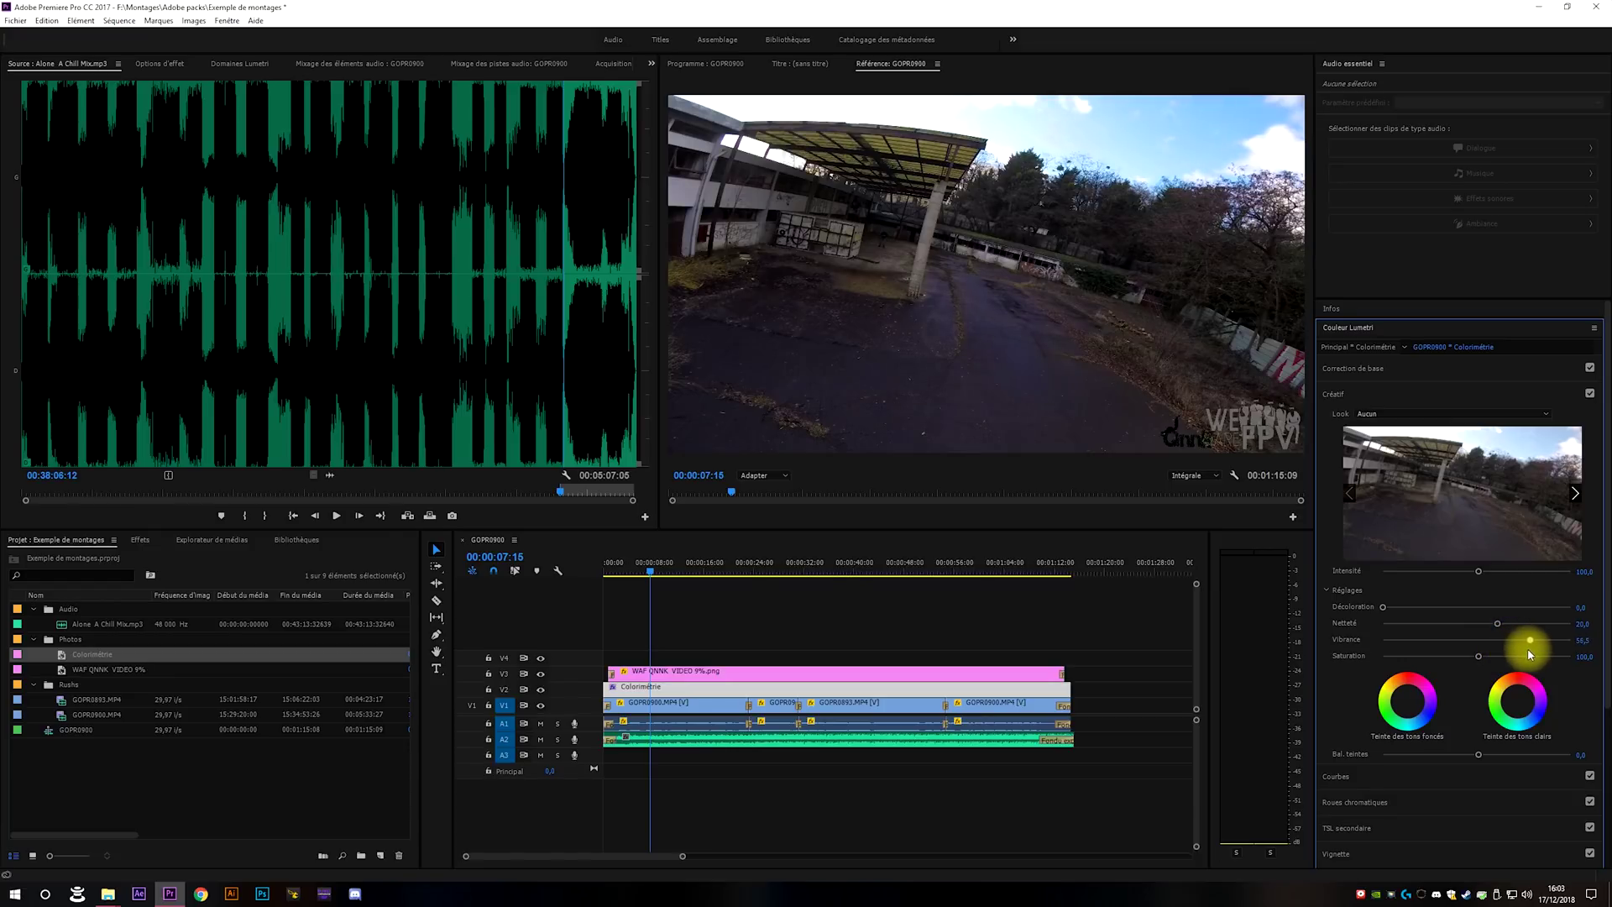
{"action": "left_click_drag", "start_coordinate": [1527, 650], "coordinate": [1502, 647]}
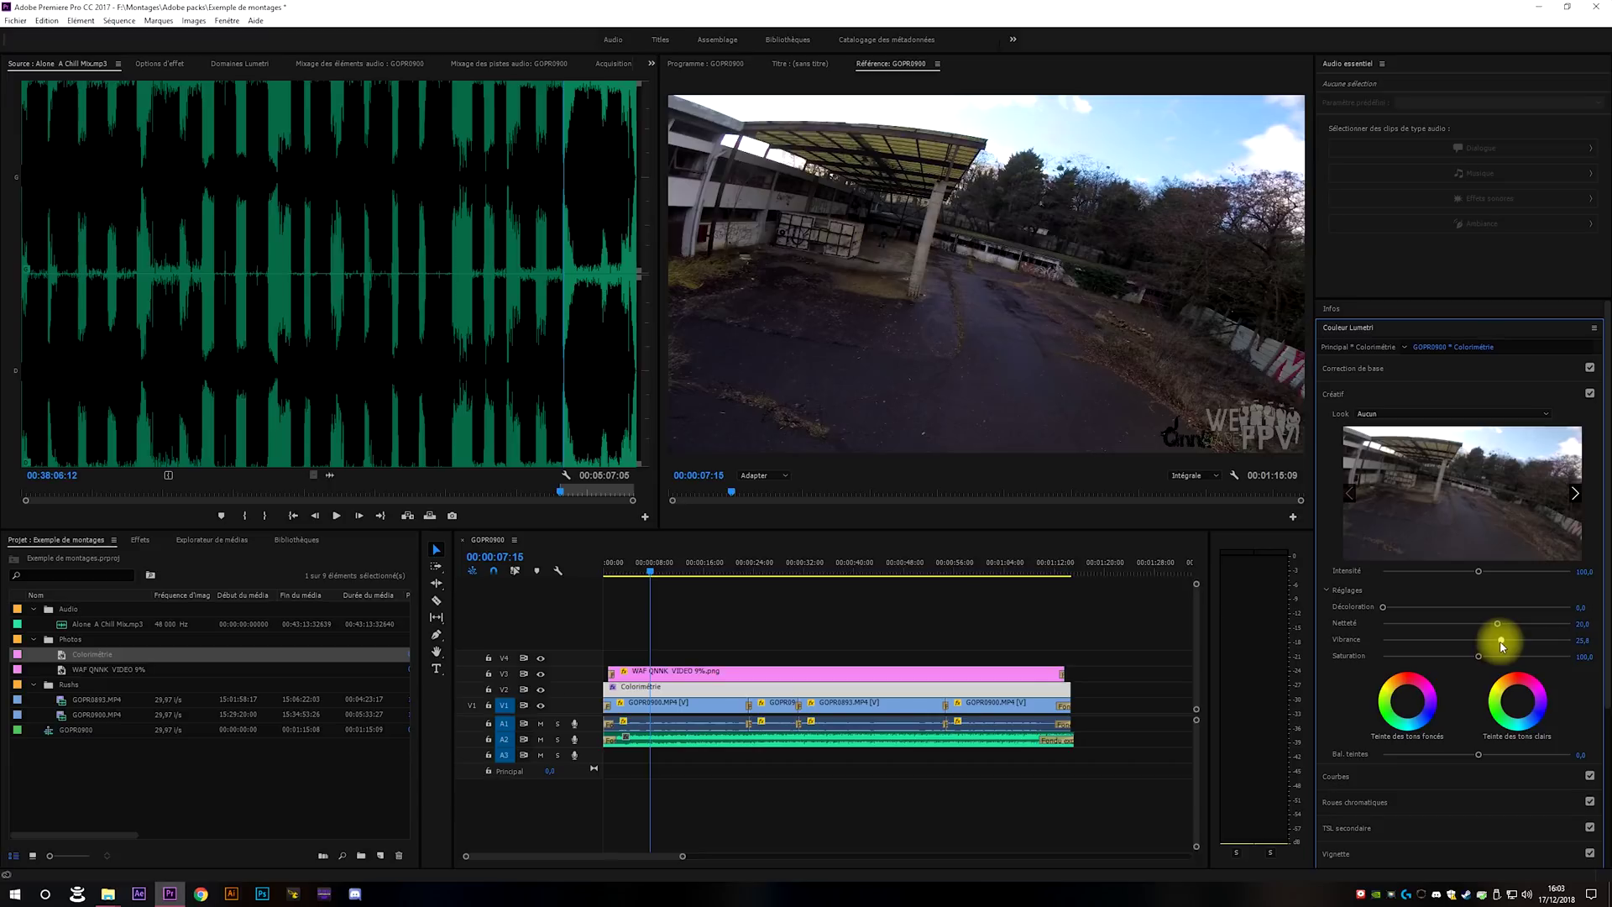
{"action": "left_click", "coordinate": [1583, 640]}
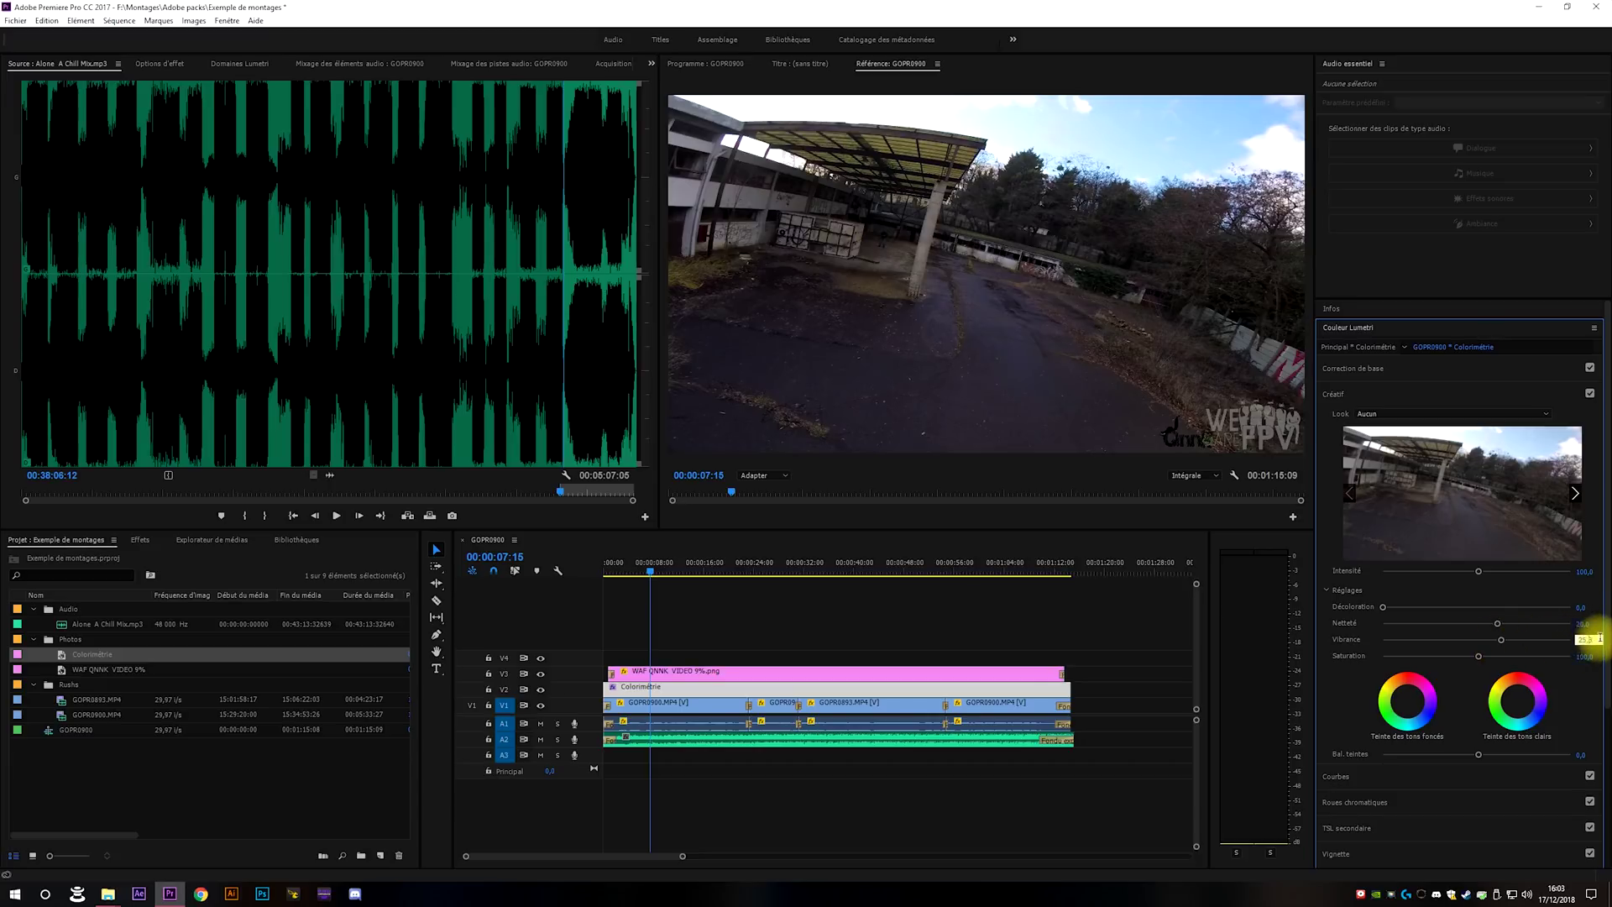
{"action": "left_click_drag", "start_coordinate": [1599, 639], "coordinate": [1557, 641]}
{"action": "type", "text": "25"}
{"action": "key", "text": "Return"}
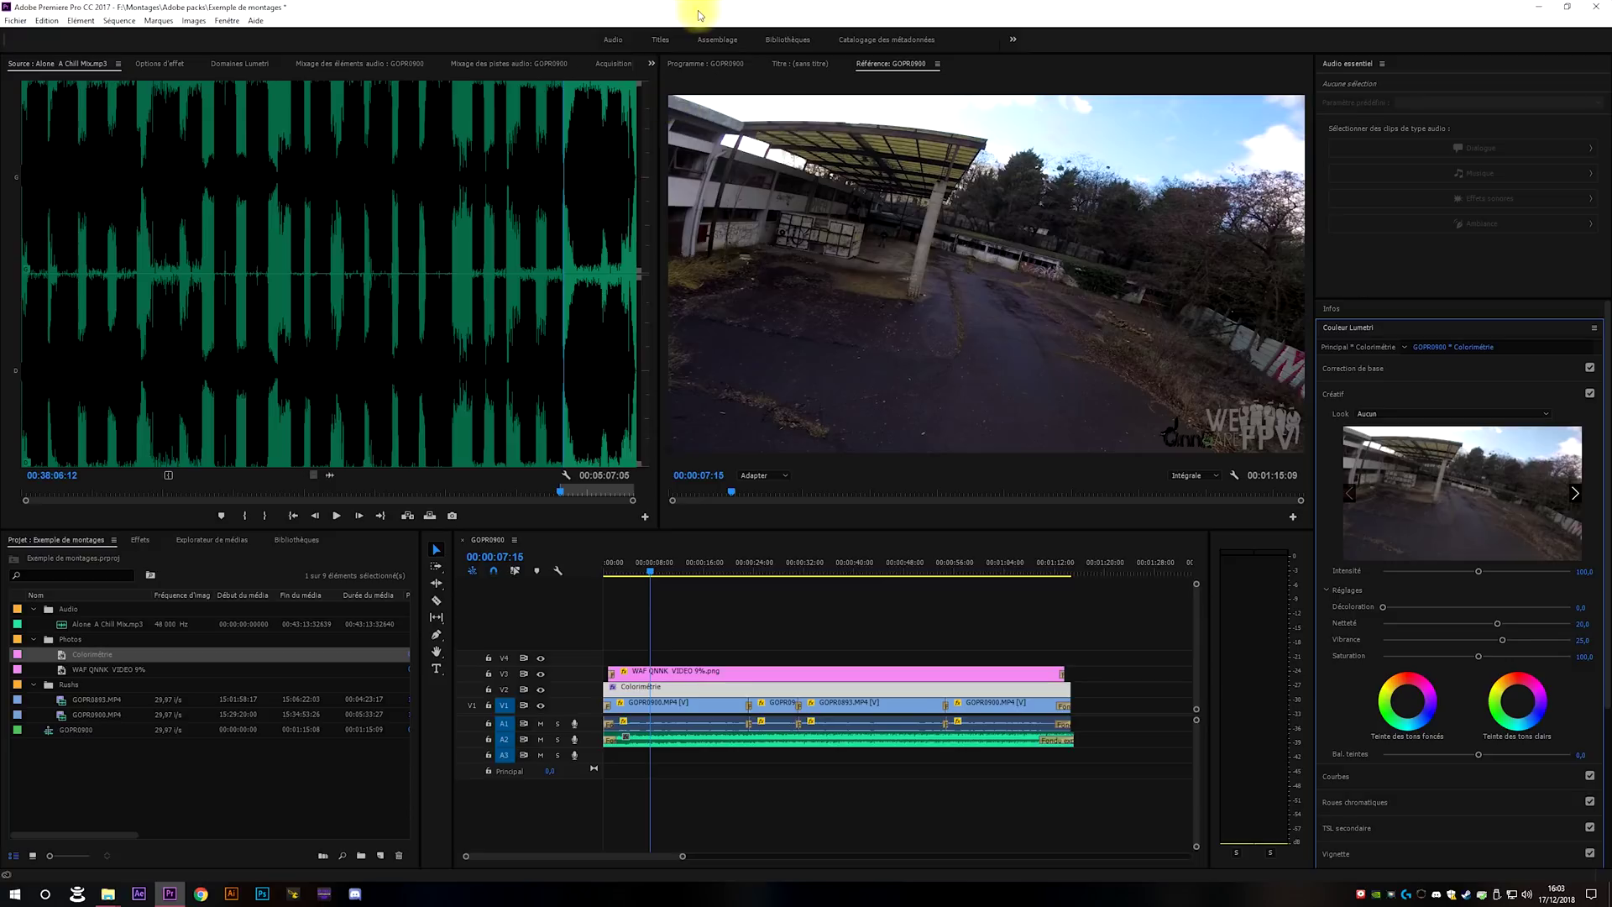
Preview the color grade on several clips along the sequence.
{"action": "left_click_drag", "start_coordinate": [654, 574], "coordinate": [842, 577]}
{"action": "key", "text": "space"}
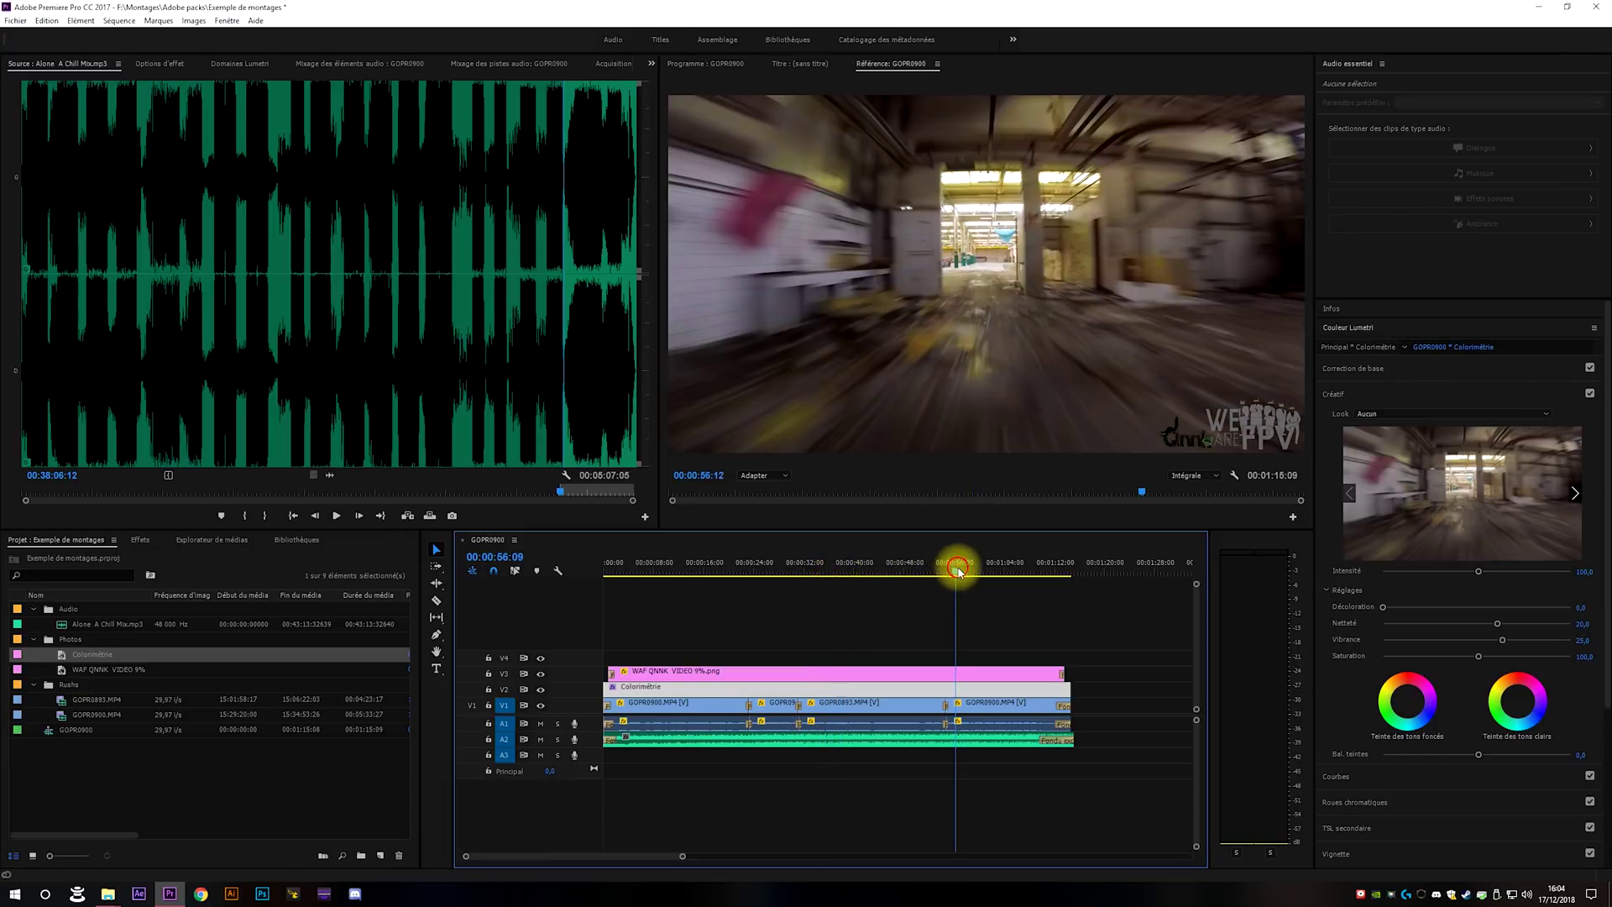
{"action": "left_click_drag", "start_coordinate": [959, 566], "coordinate": [996, 575]}
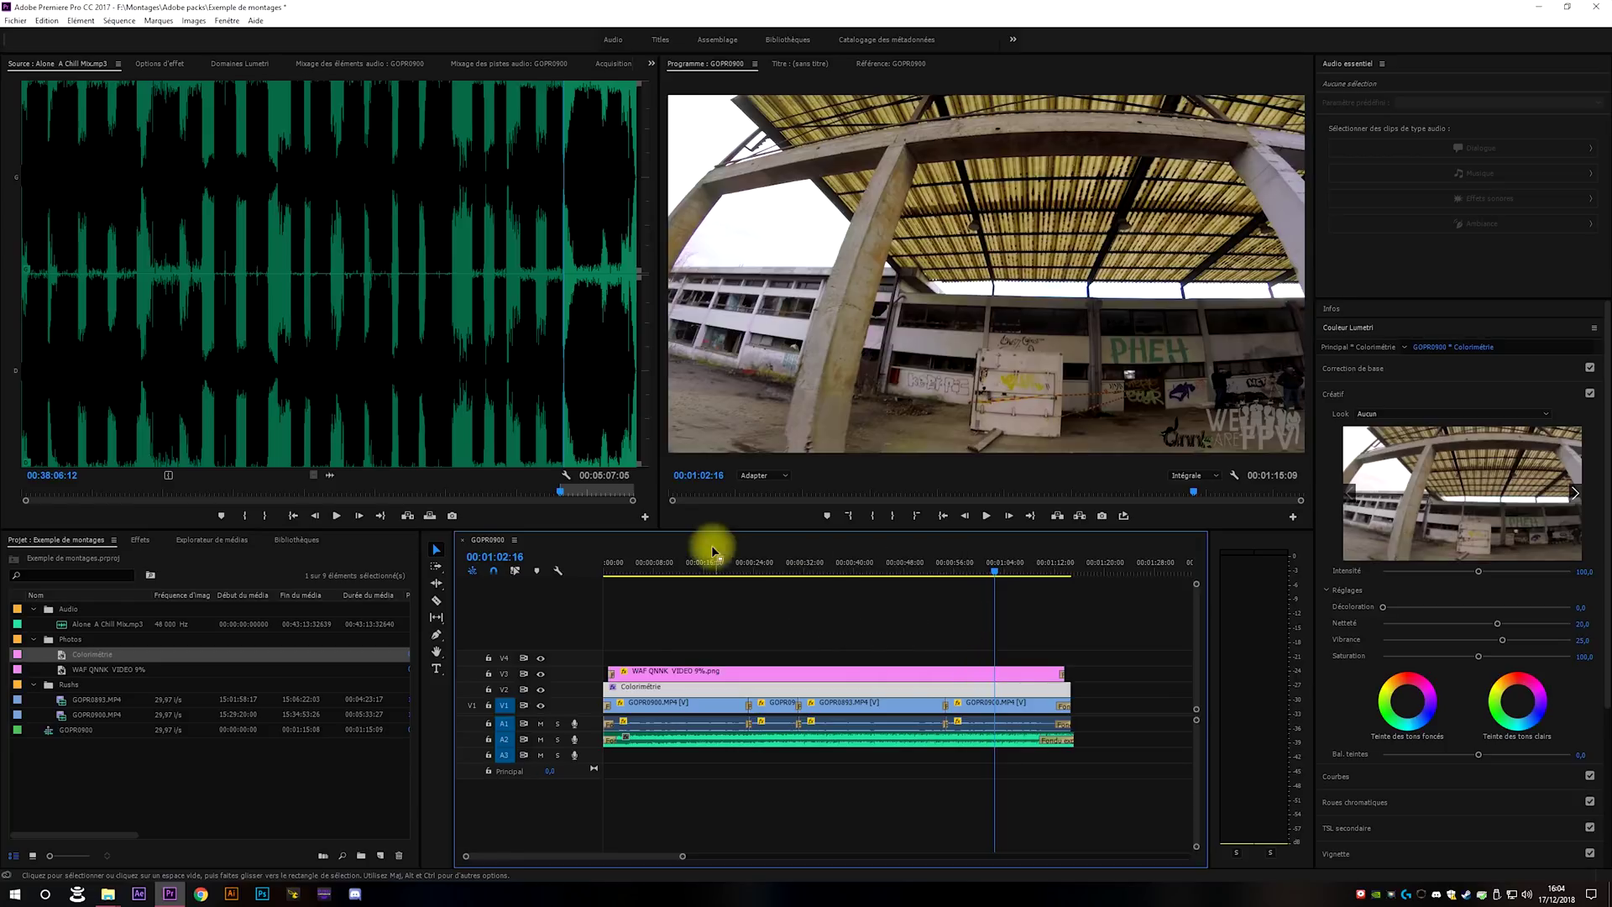
Select the logo, the Colorimétrie layer, the V1 clips and the A2 music in turn to review the montage's layers.
{"action": "left_click", "coordinate": [706, 675]}
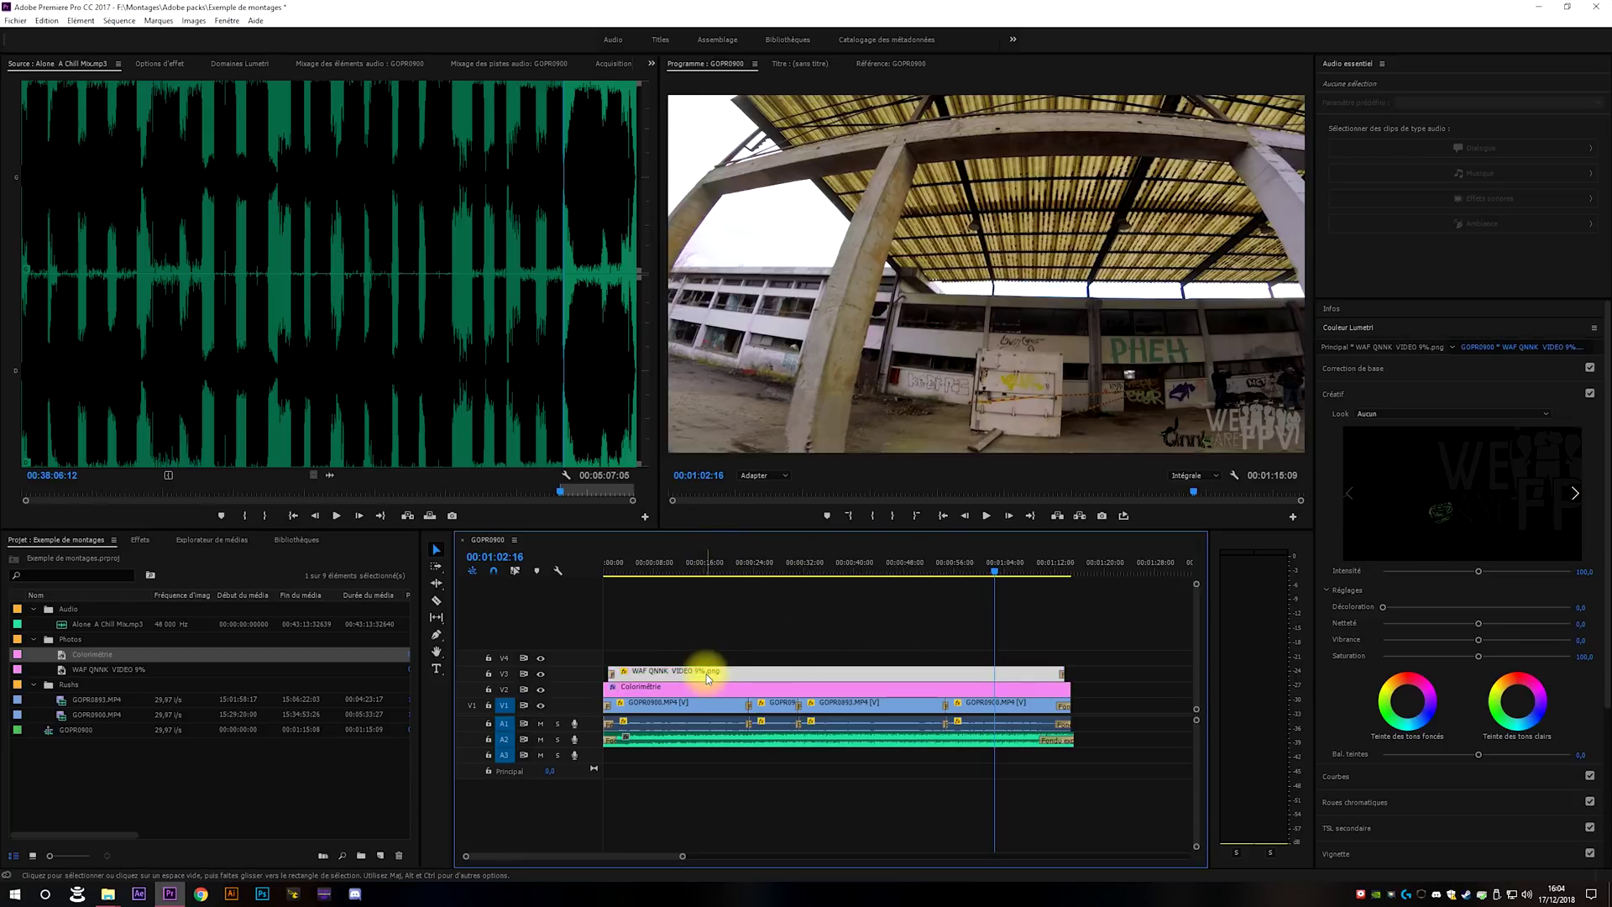
{"action": "left_click", "coordinate": [712, 685]}
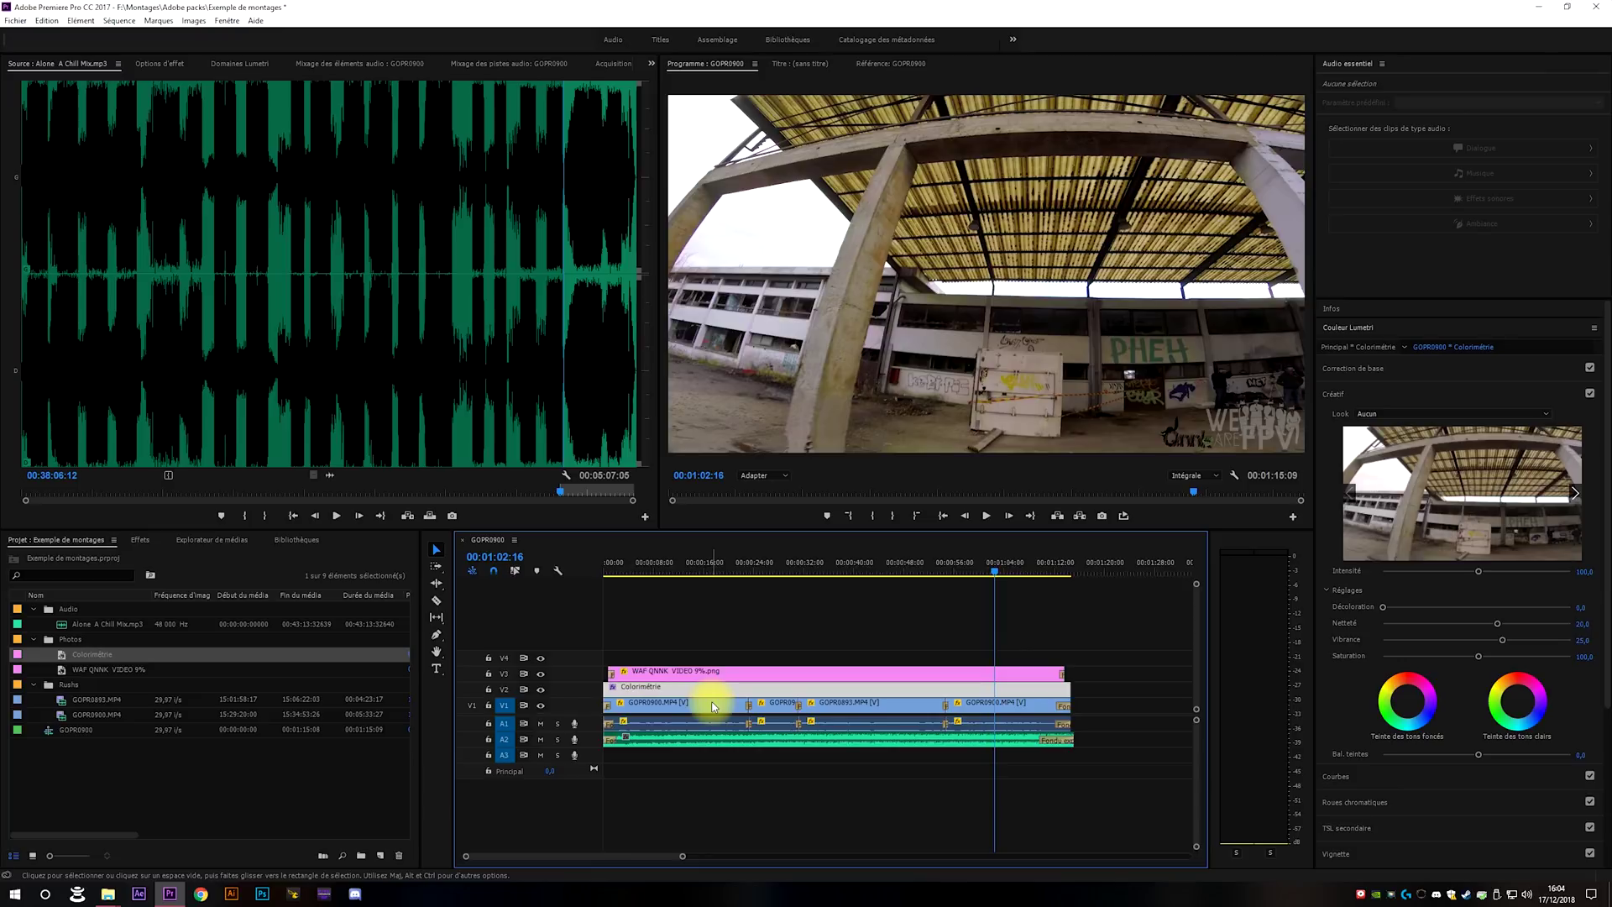
{"action": "left_click", "coordinate": [712, 705]}
{"action": "left_click", "coordinate": [771, 706]}
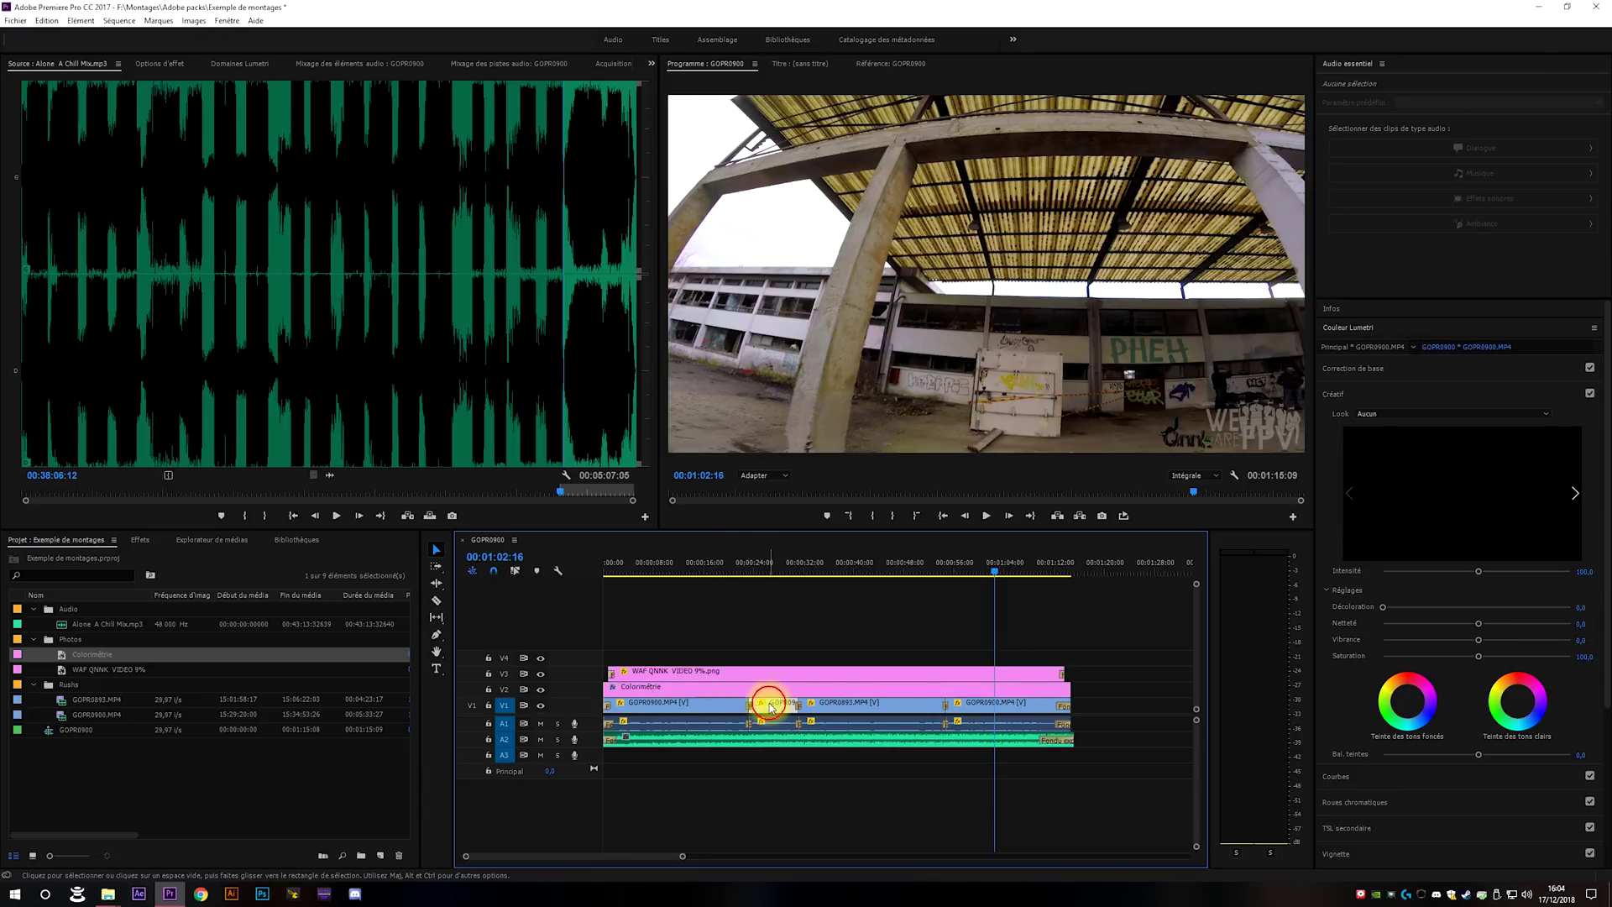
{"action": "left_click", "coordinate": [937, 742]}
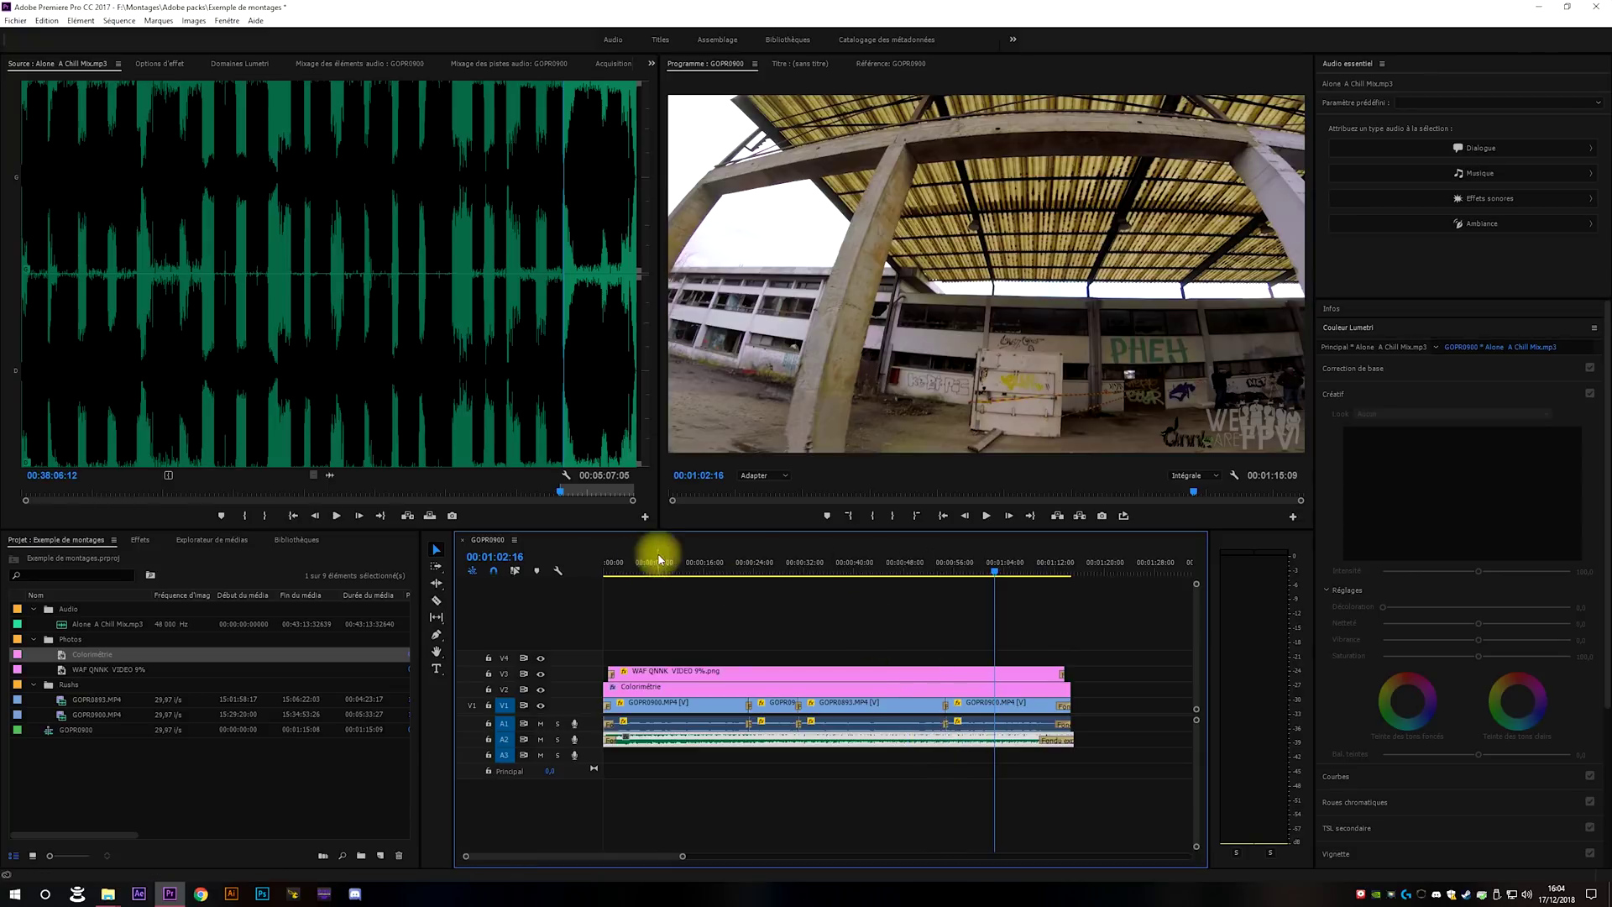
Add the title text "Montage d'essai We are fpv" at the very start of the sequence.
{"action": "left_click", "coordinate": [608, 570]}
{"action": "left_click_drag", "start_coordinate": [613, 569], "coordinate": [614, 570]}
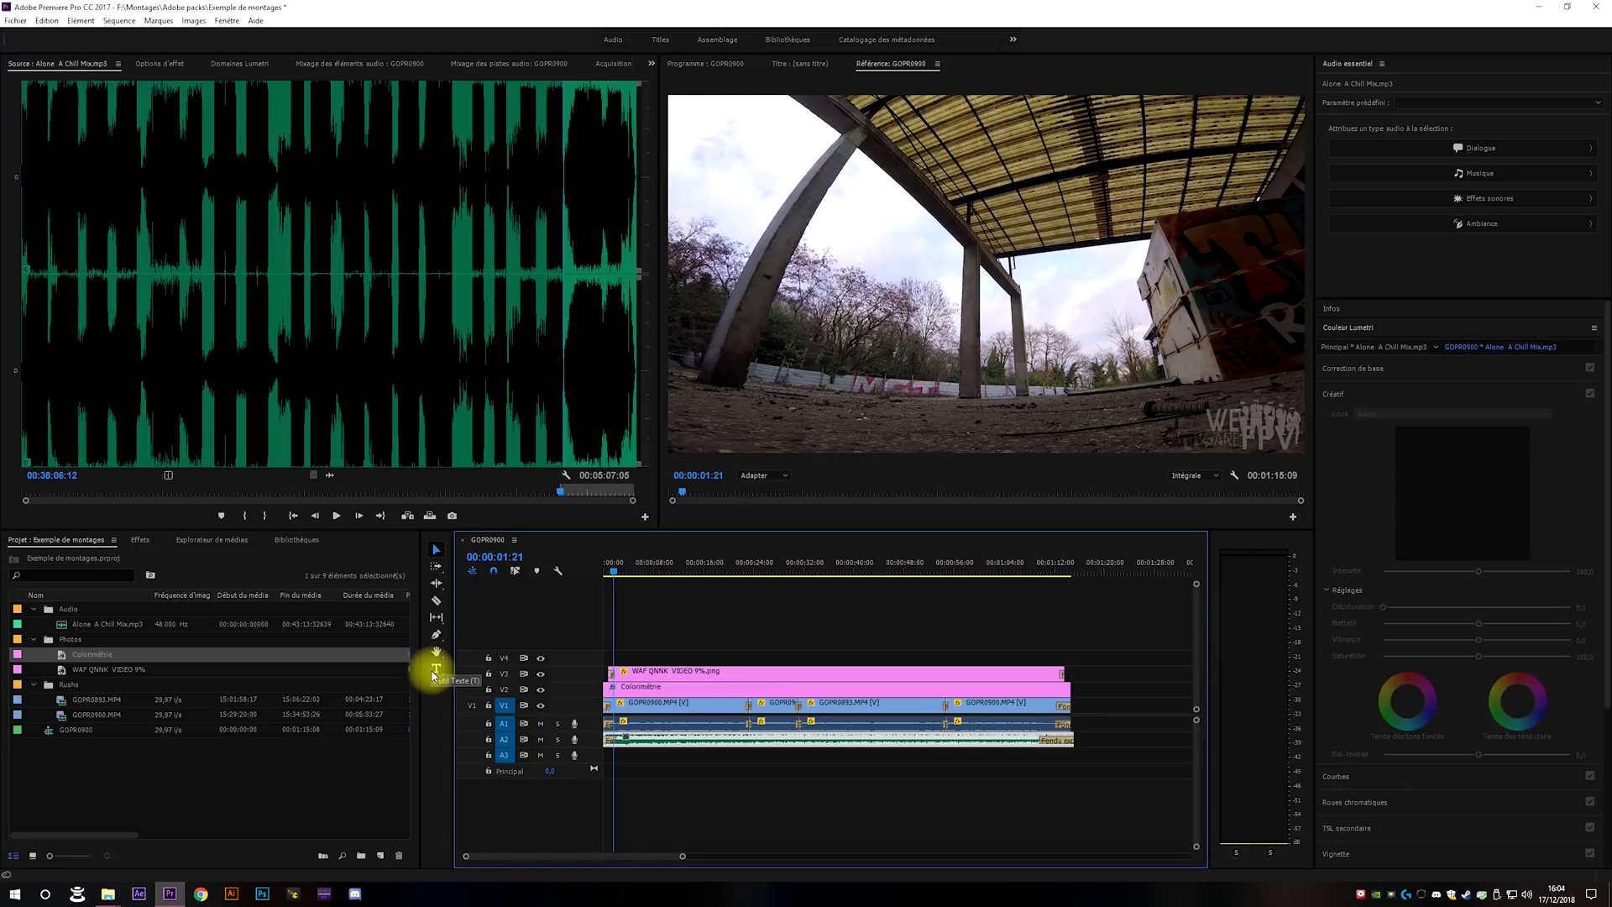
{"action": "left_click_drag", "start_coordinate": [615, 576], "coordinate": [605, 564]}
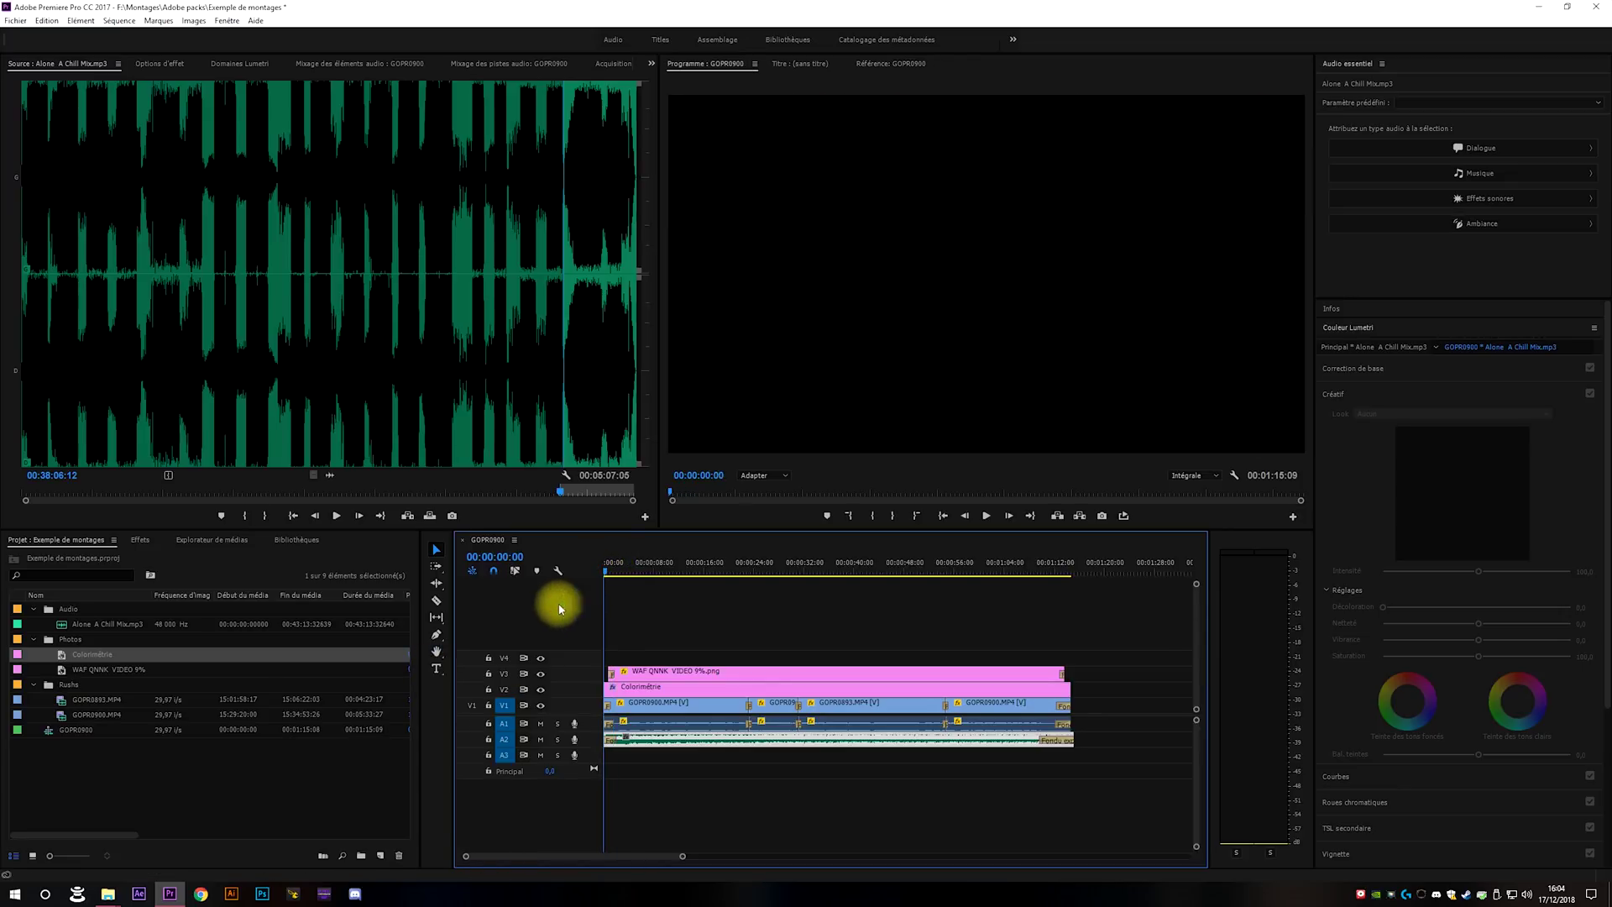
{"action": "left_click", "coordinate": [454, 668]}
{"action": "left_click", "coordinate": [894, 202]}
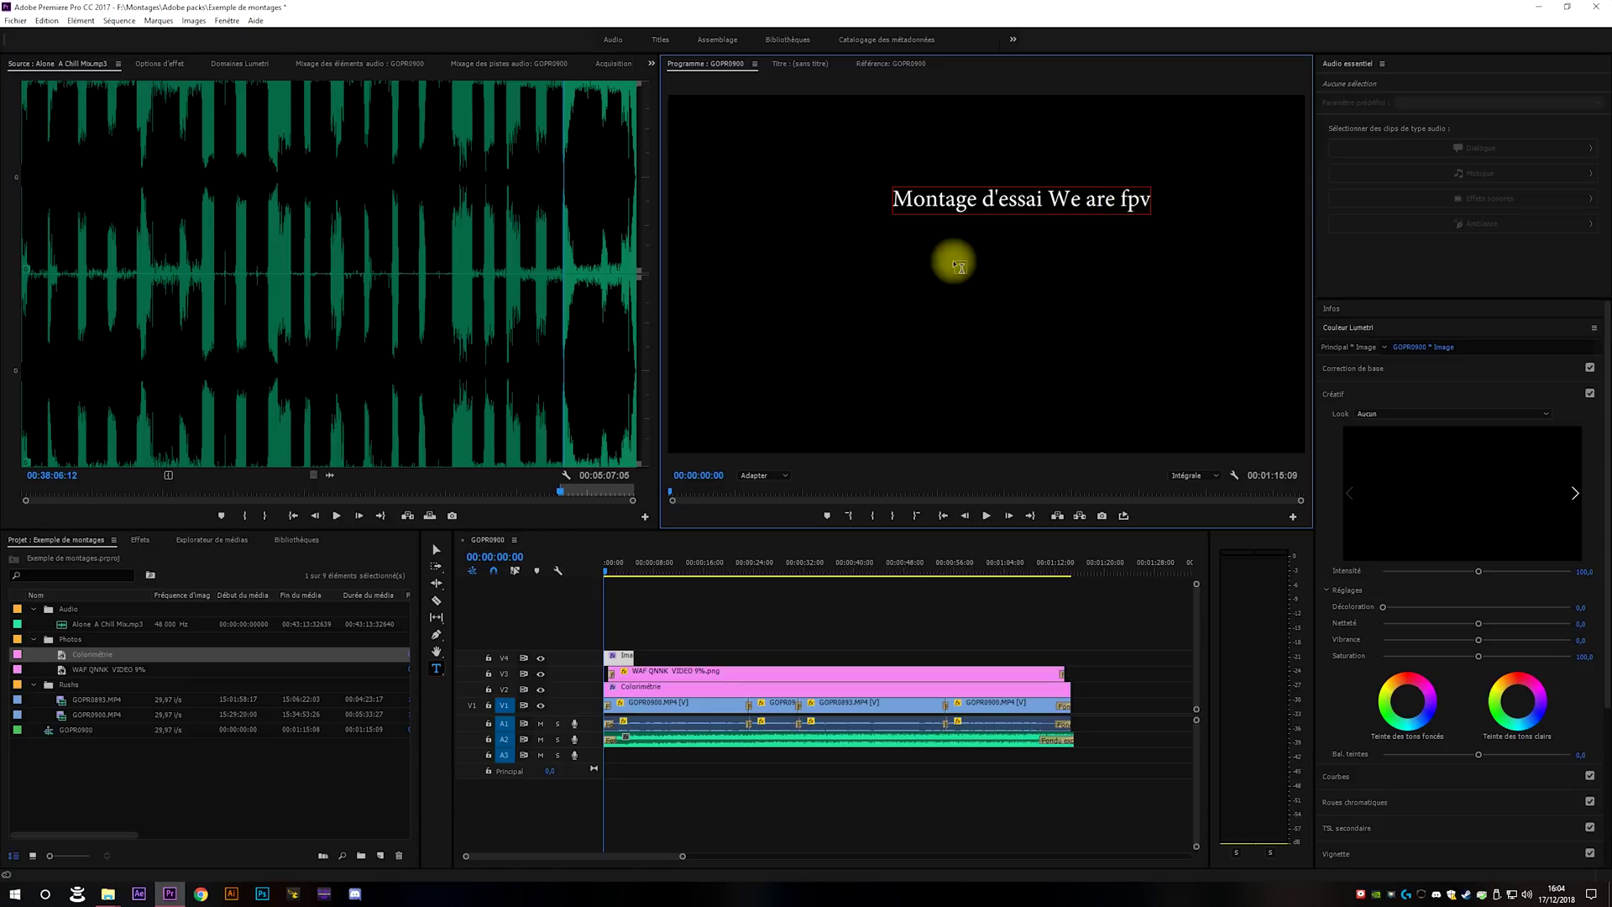
Select the opening title text and change its font to Stretched Letters.
{"action": "left_click", "coordinate": [1109, 200]}
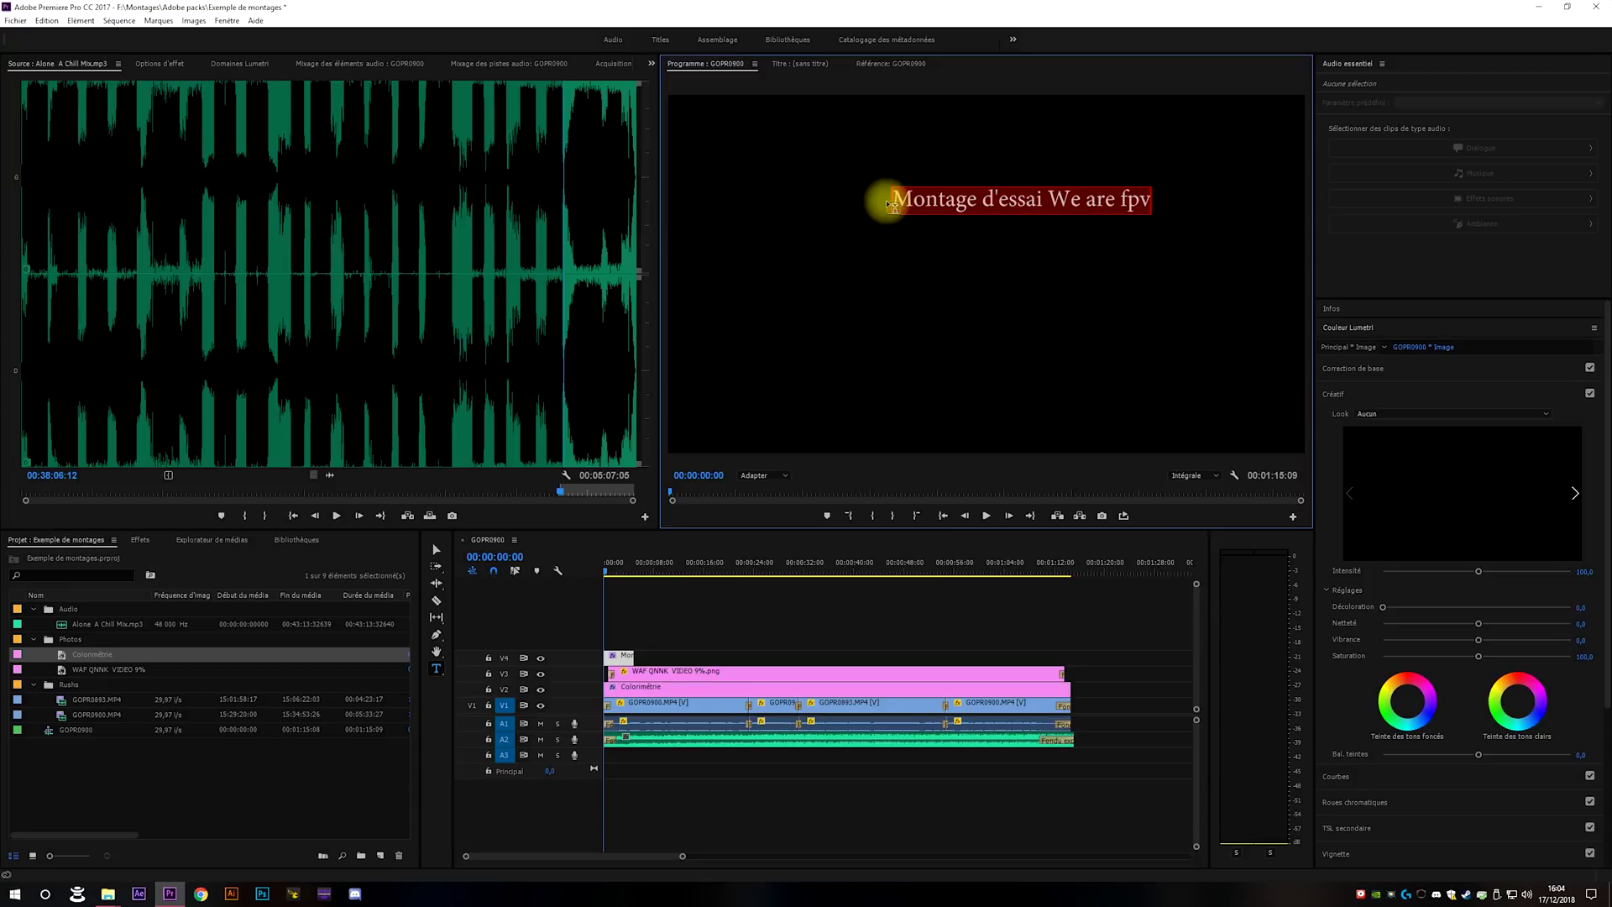
{"action": "left_click", "coordinate": [159, 65]}
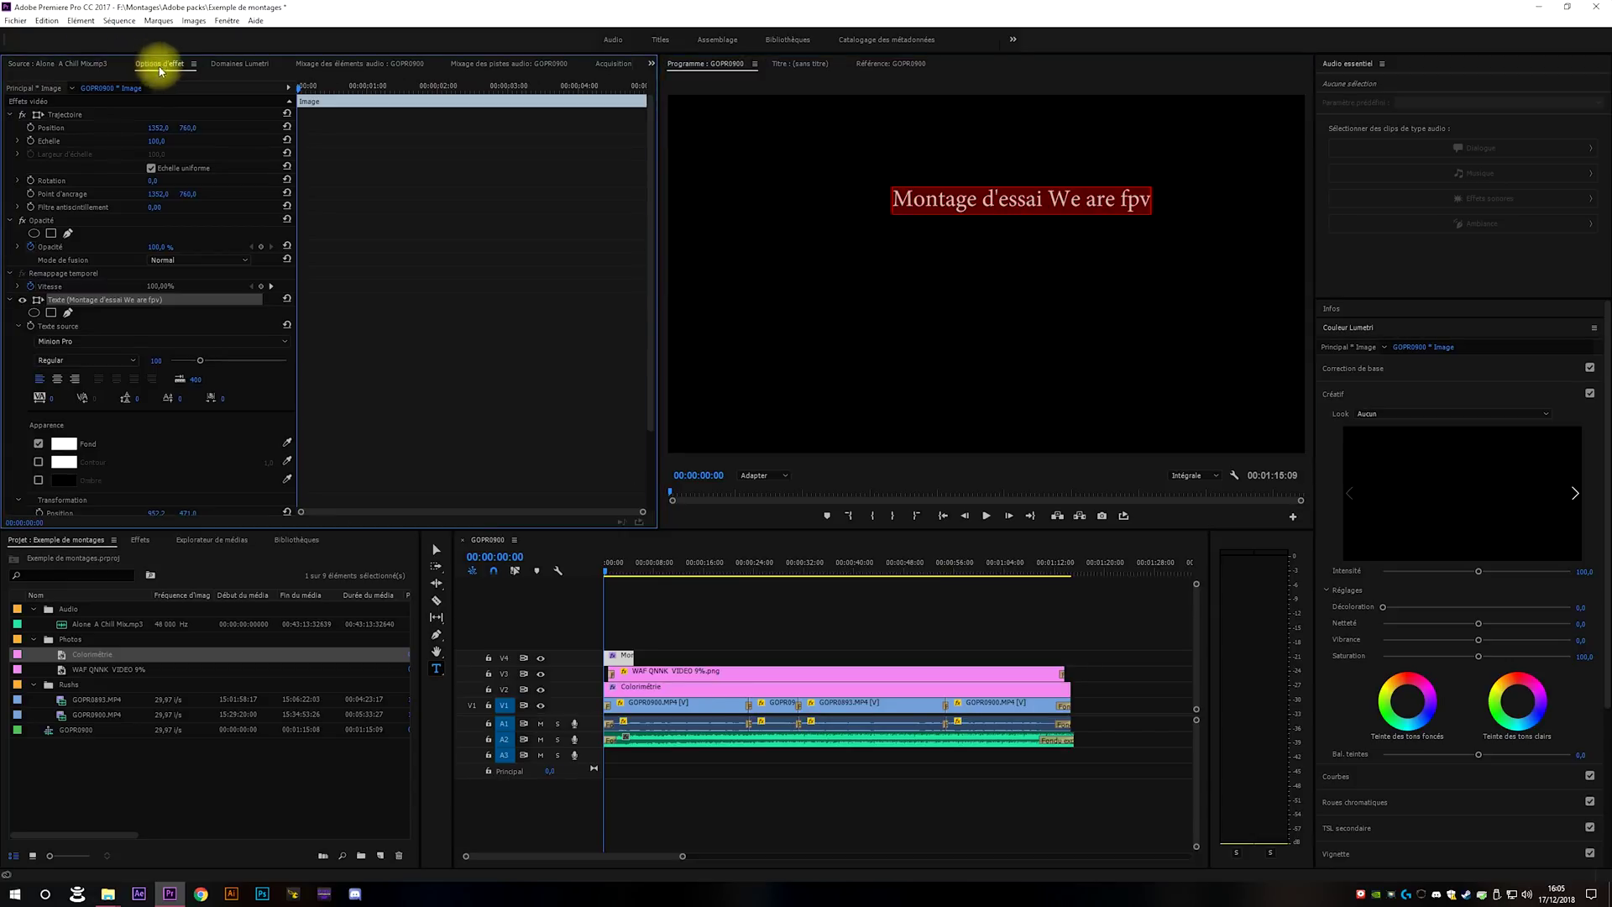
{"action": "scroll", "coordinate": [137, 332], "scroll_direction": "down", "scroll_amount": 3}
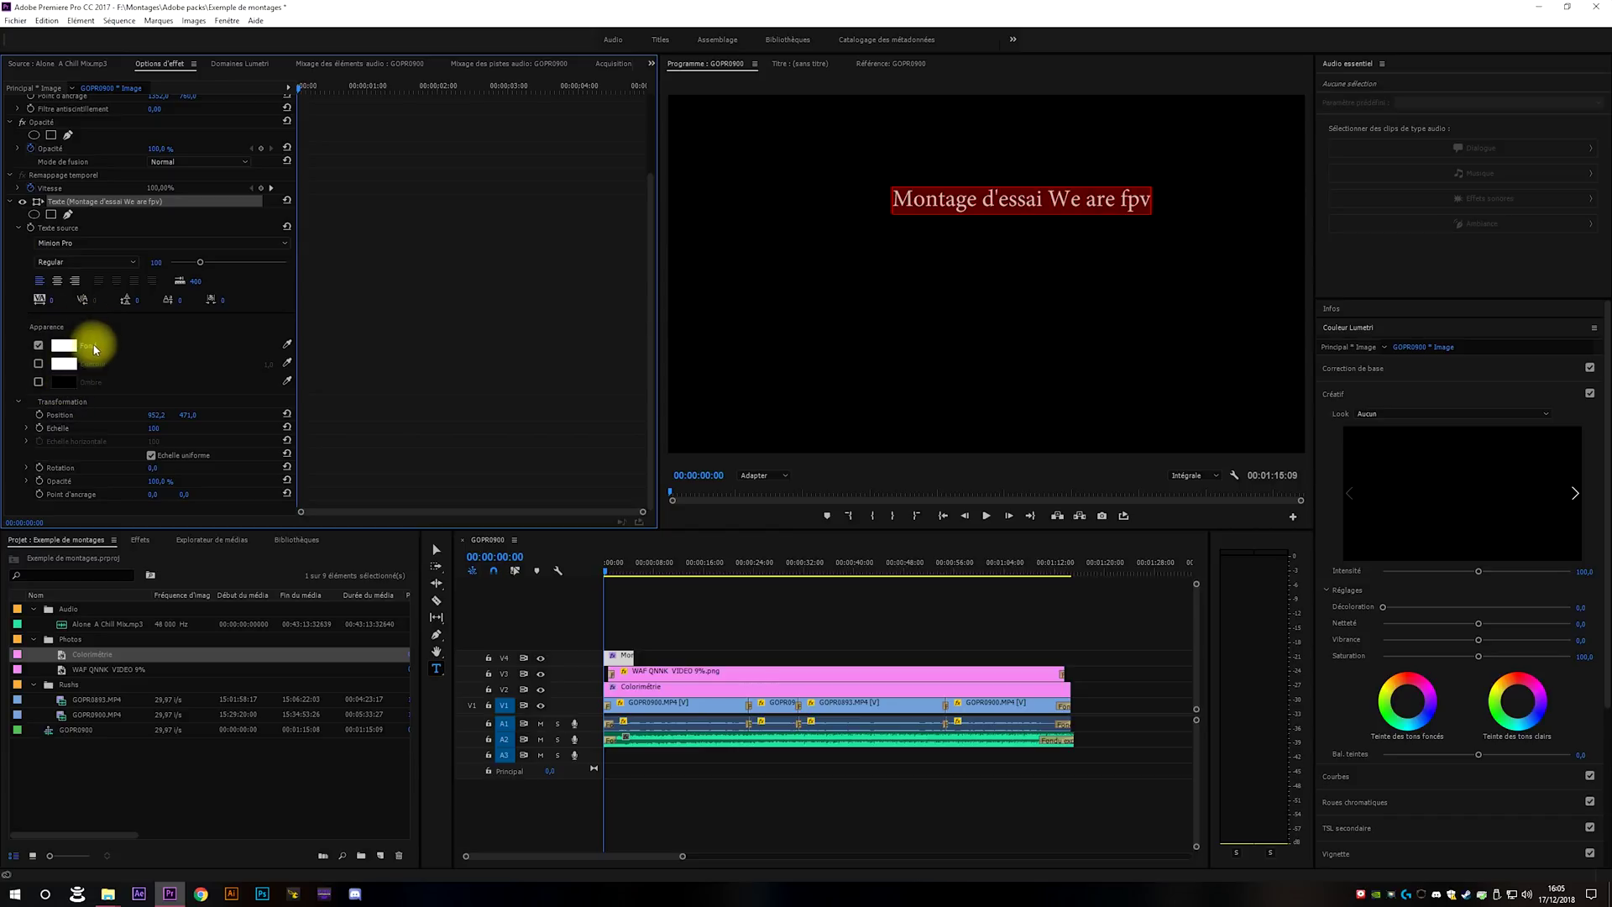
{"action": "left_click", "coordinate": [119, 244]}
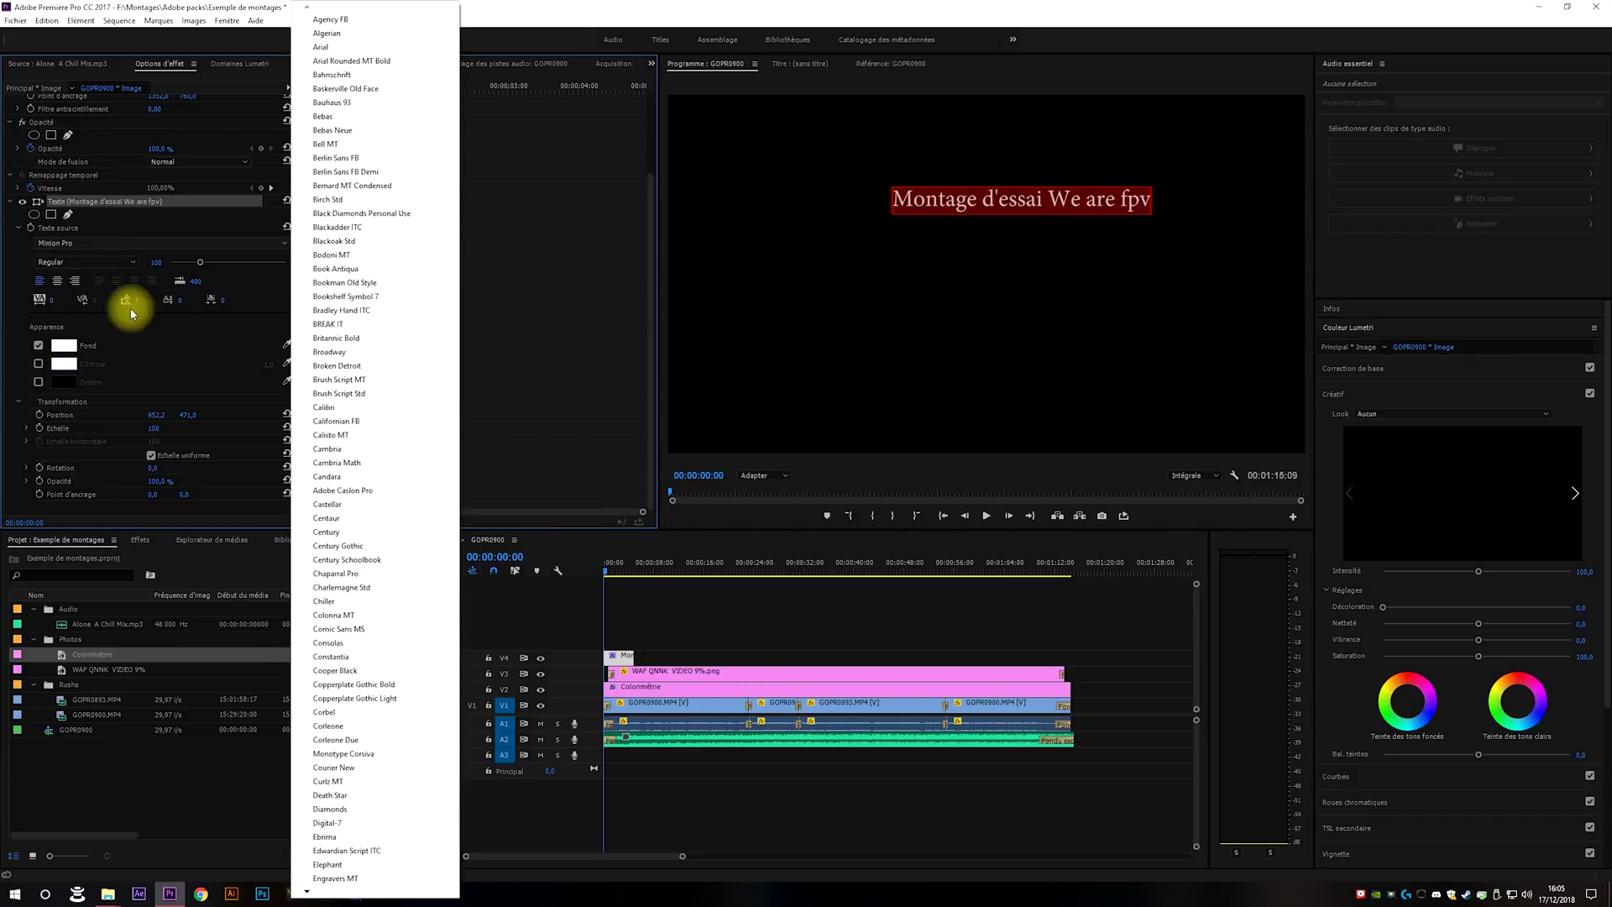
{"action": "scroll", "coordinate": [100, 245], "scroll_direction": "down", "scroll_amount": 8}
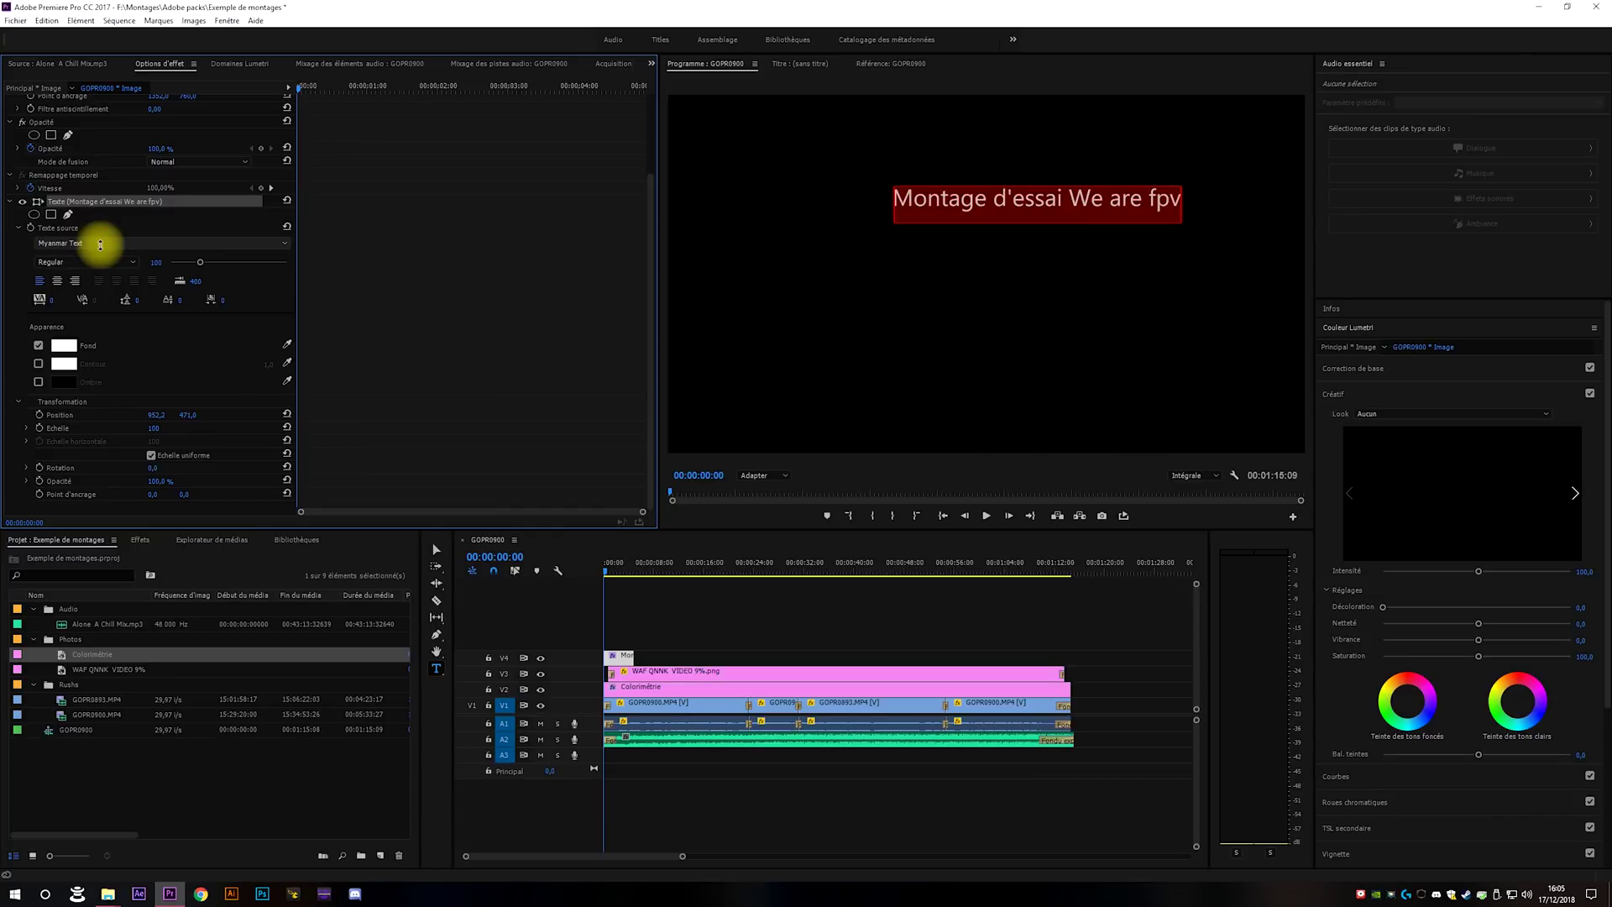
{"action": "scroll", "coordinate": [100, 244], "scroll_direction": "down", "scroll_amount": 6}
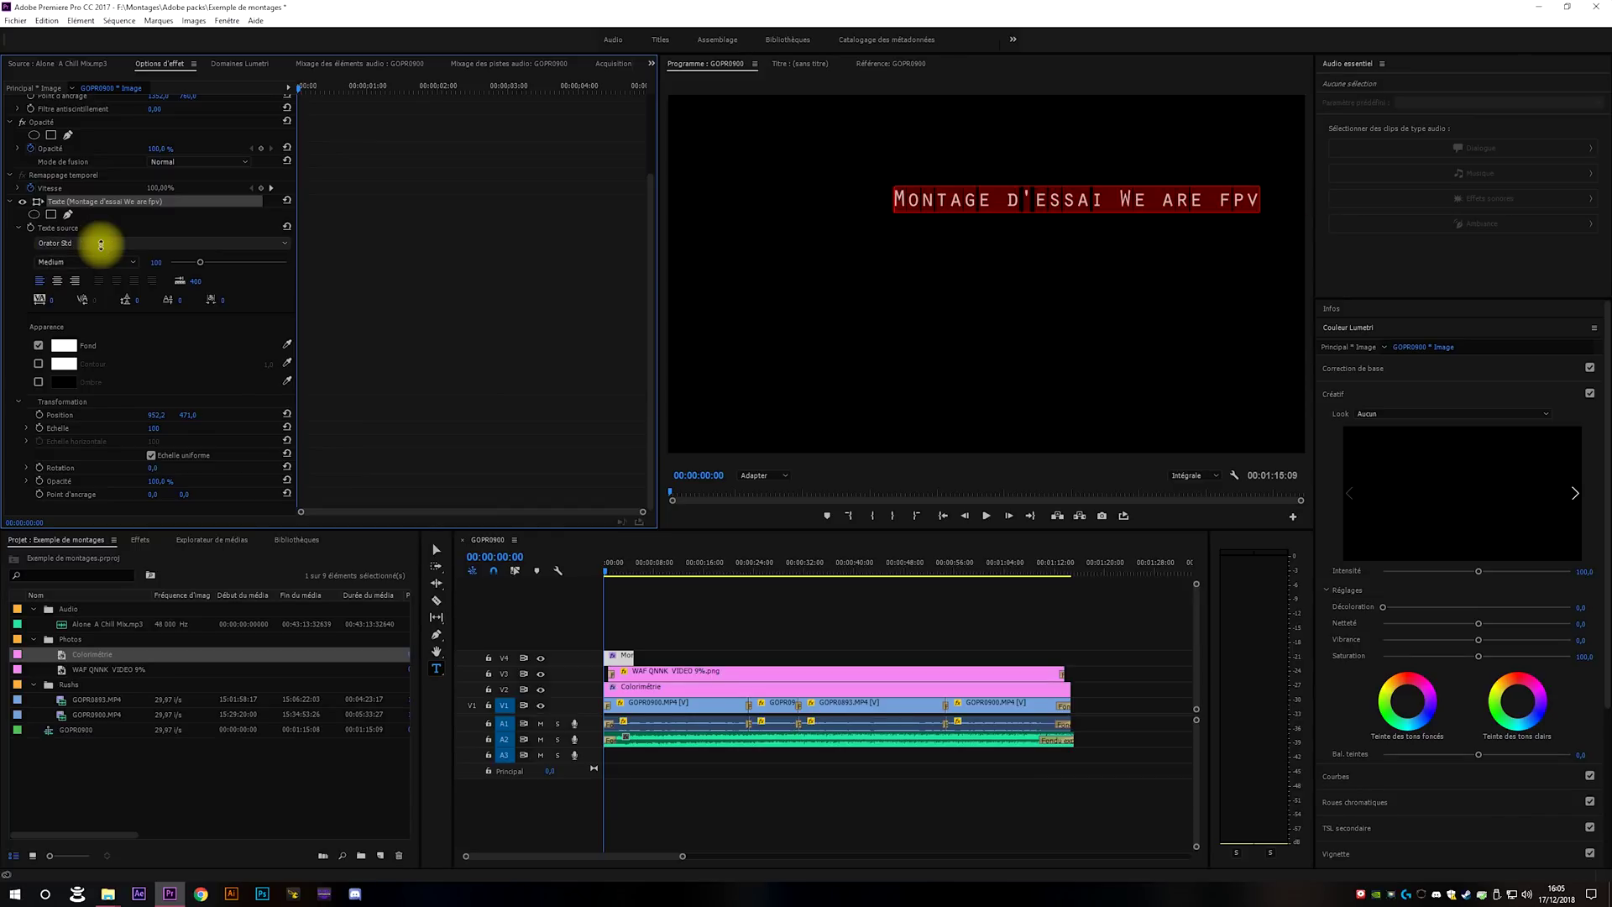
{"action": "scroll", "coordinate": [100, 244], "scroll_direction": "up", "scroll_amount": 2}
{"action": "scroll", "coordinate": [101, 244], "scroll_direction": "down", "scroll_amount": 4}
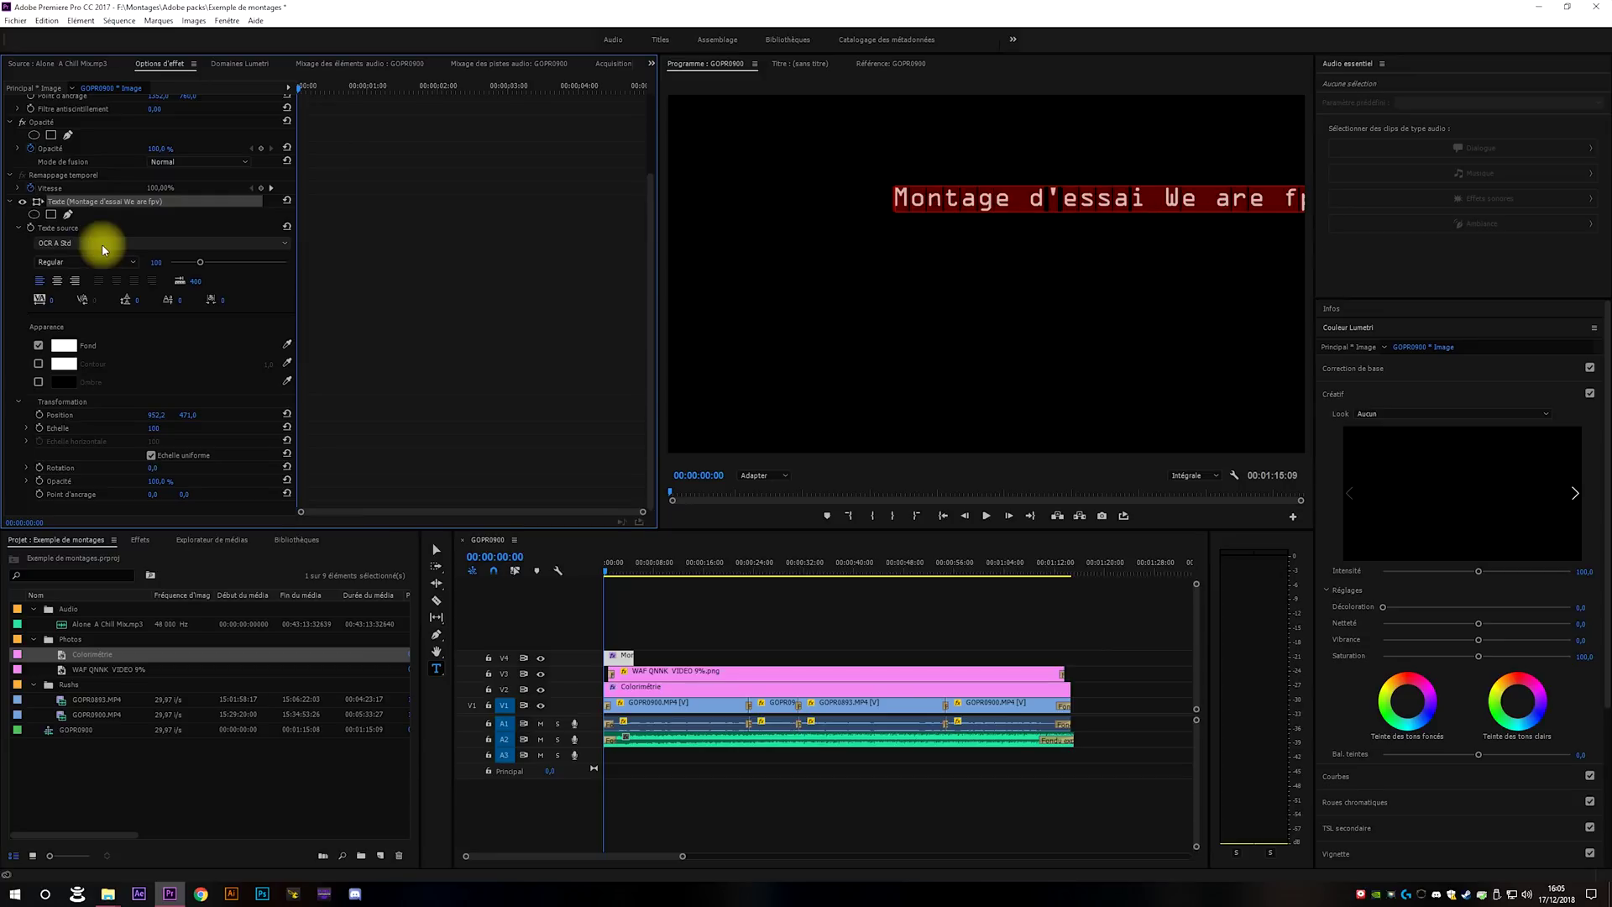
{"action": "scroll", "coordinate": [102, 245], "scroll_direction": "up", "scroll_amount": 2}
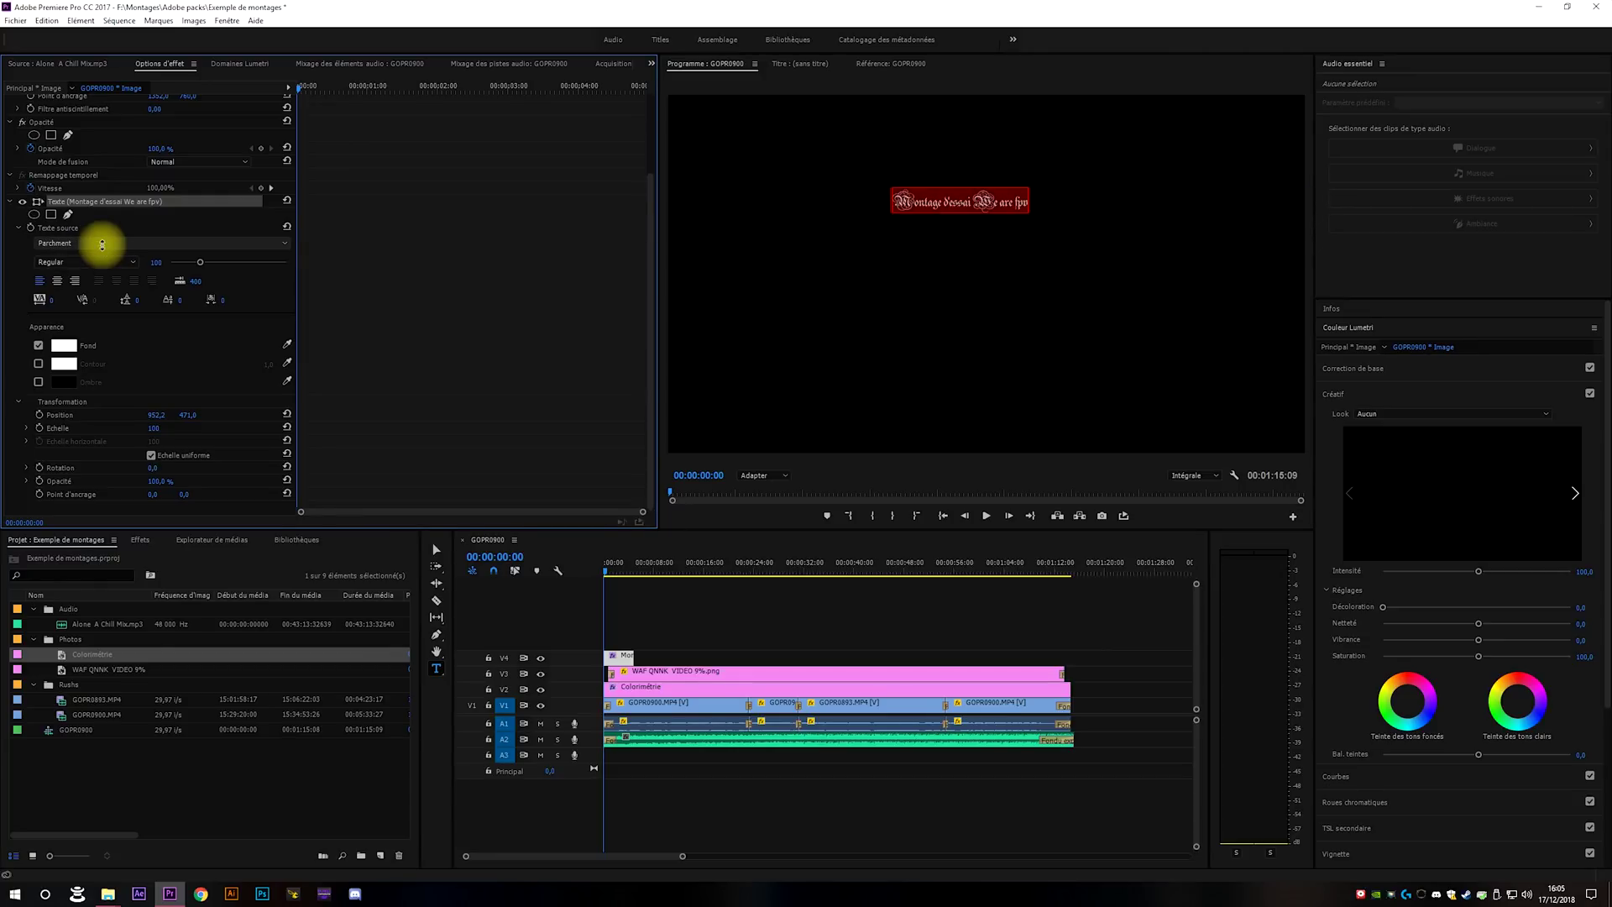
{"action": "scroll", "coordinate": [102, 244], "scroll_direction": "down", "scroll_amount": 4}
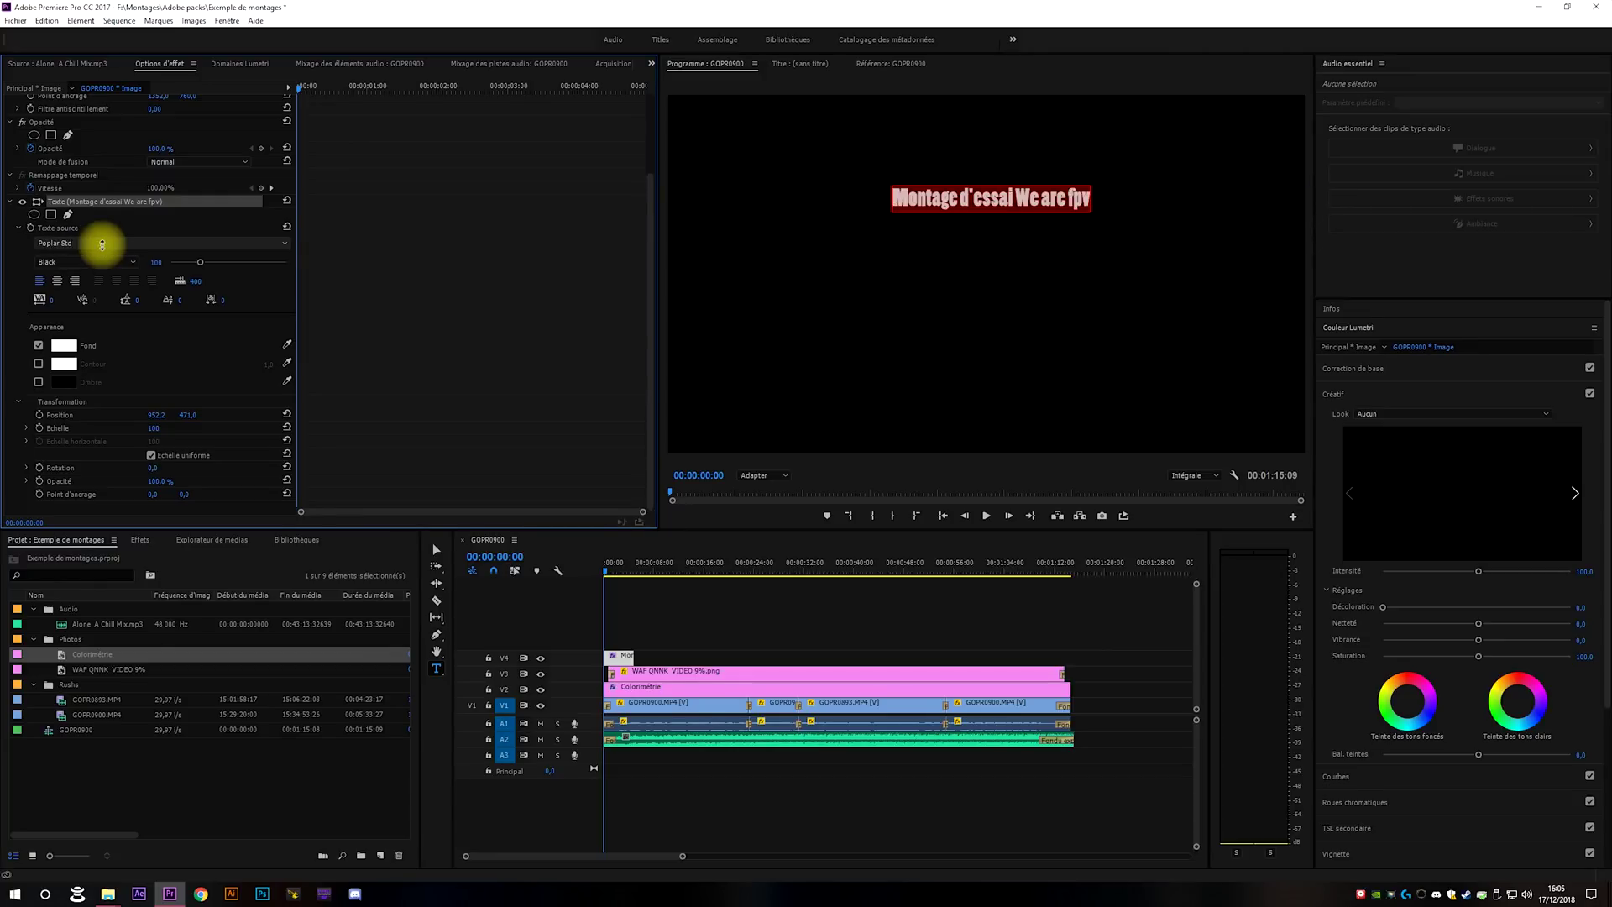
{"action": "scroll", "coordinate": [102, 244], "scroll_direction": "down", "scroll_amount": 4}
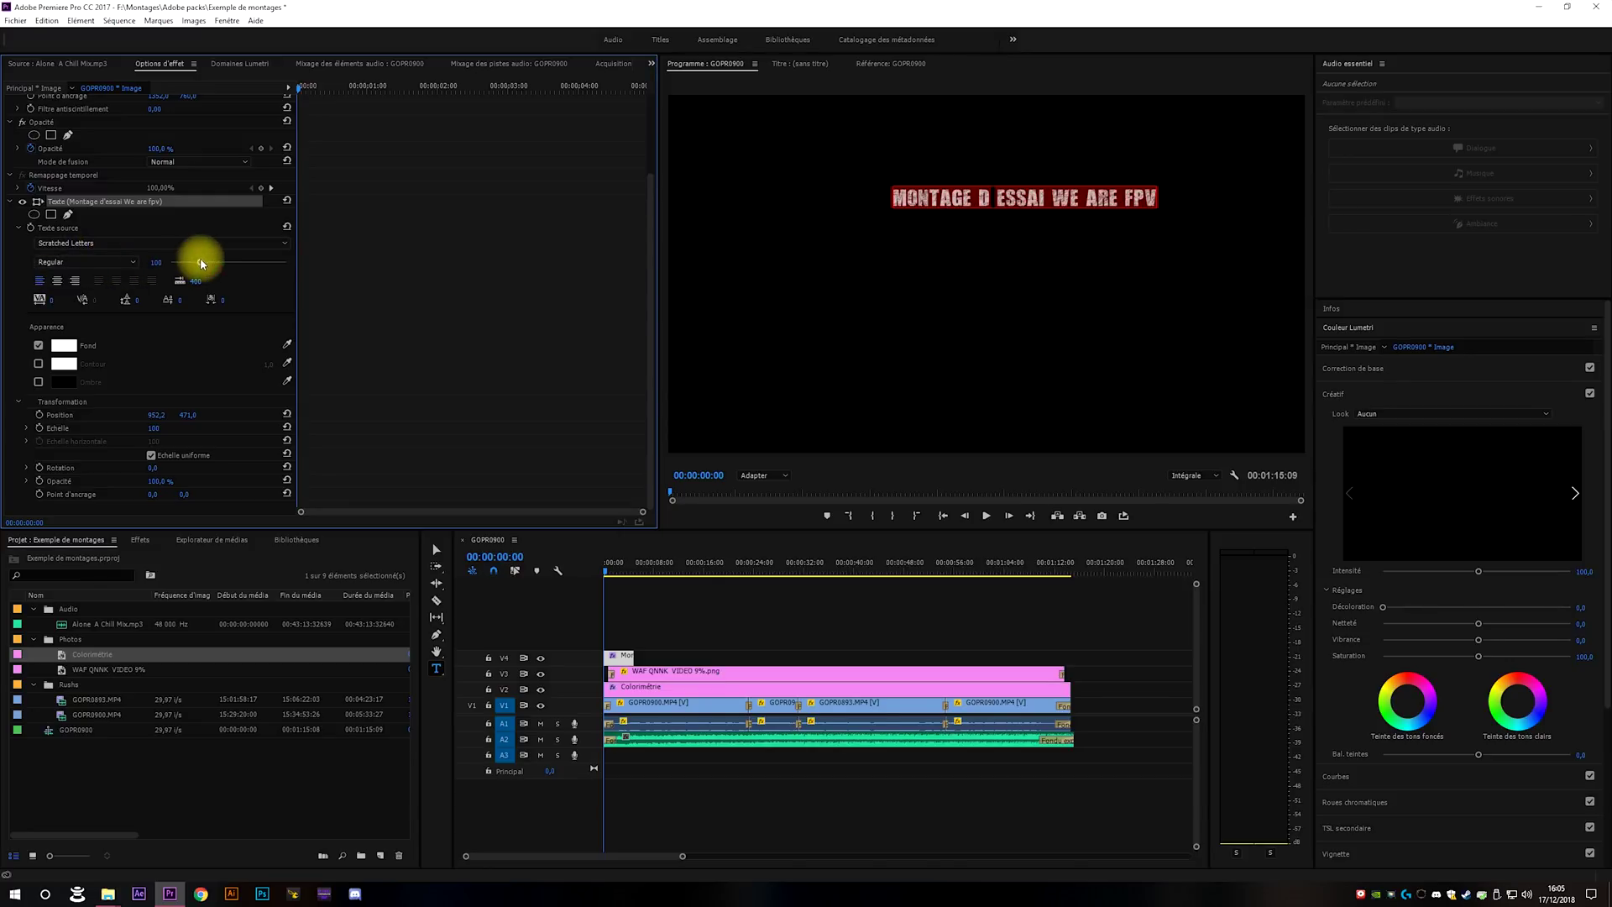
Increase the title's font size, scale the text up to about 155, and centre it across the frame.
{"action": "mouse_move", "coordinate": [199, 260]}
{"action": "left_mouse_down"}
{"action": "mouse_move", "coordinate": [223, 264]}
{"action": "mouse_move", "coordinate": [209, 260]}
{"action": "left_mouse_up"}
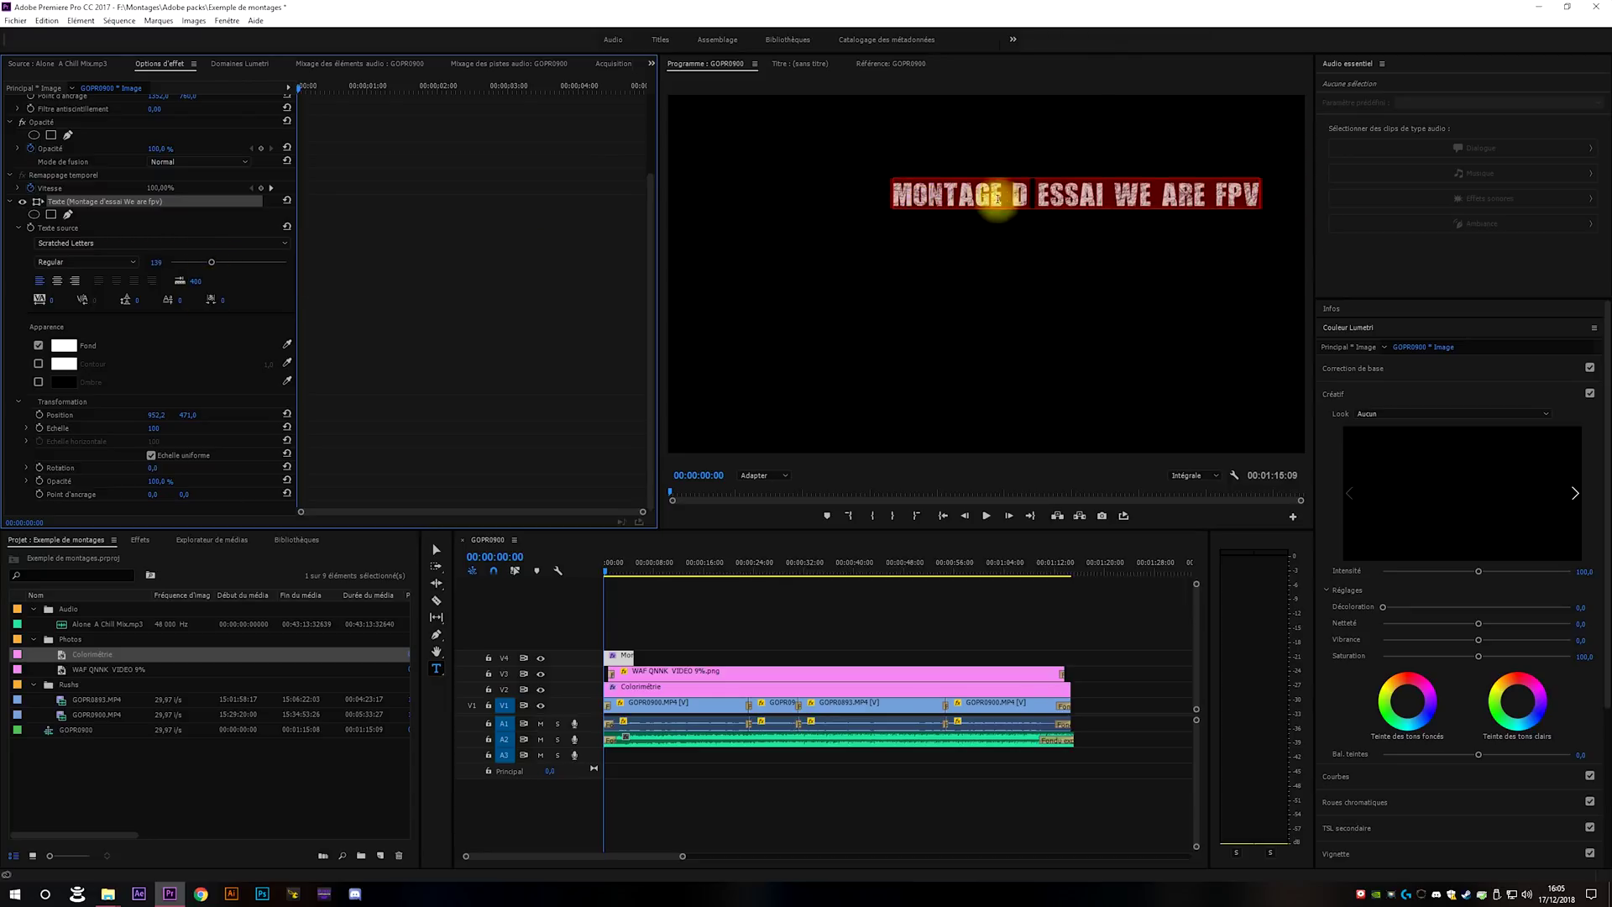
{"action": "key", "text": "ctrl+s"}
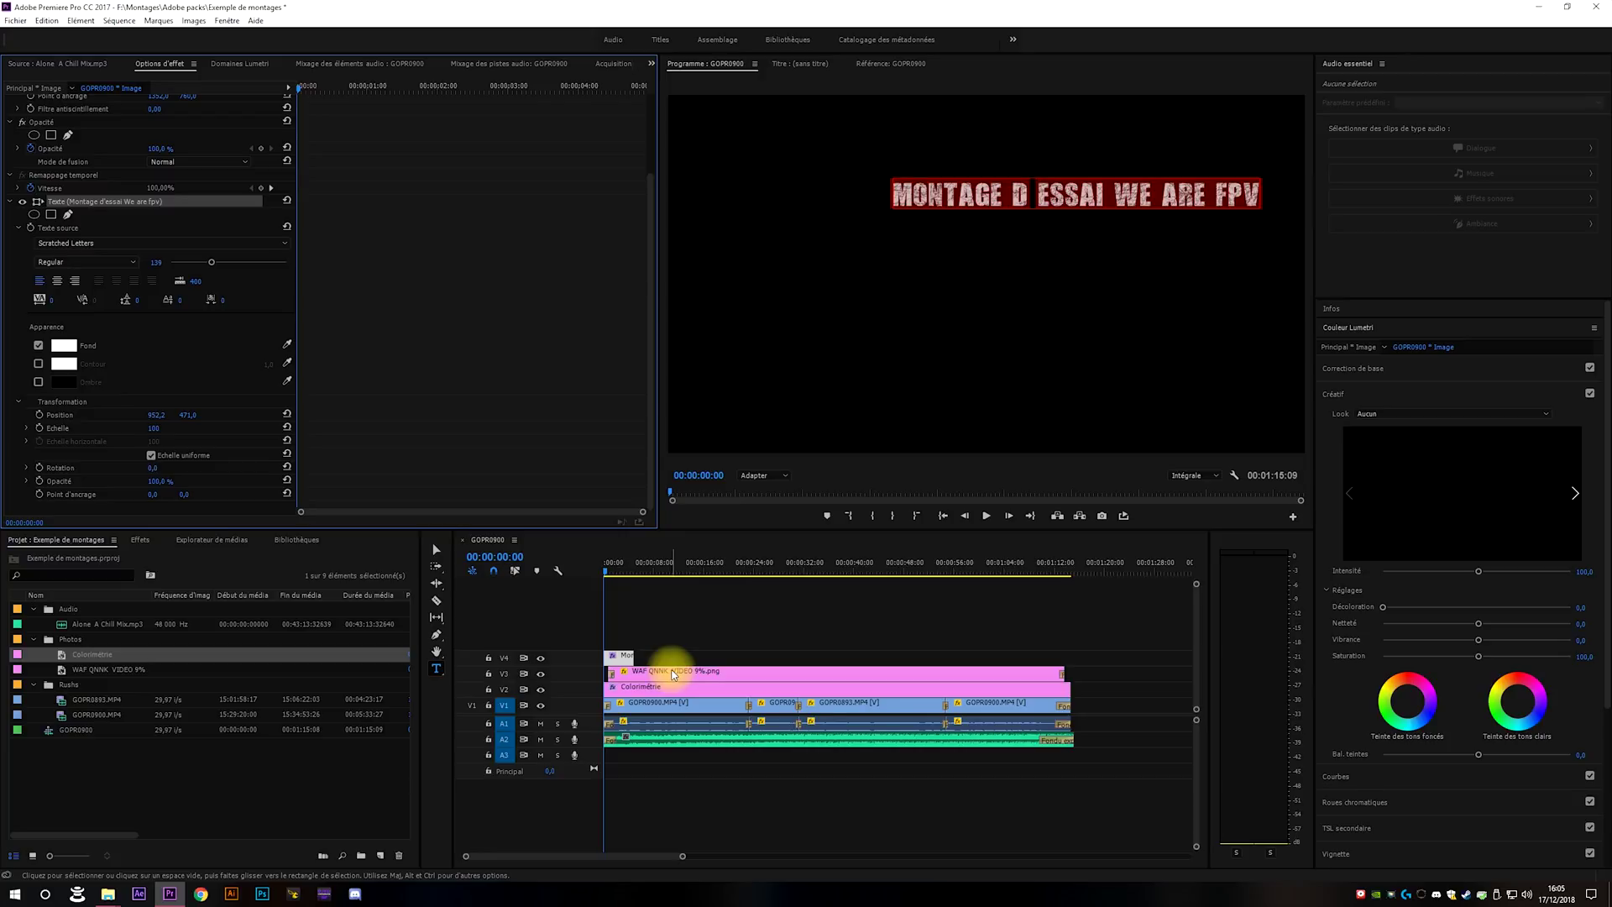
{"action": "key", "text": "Escape"}
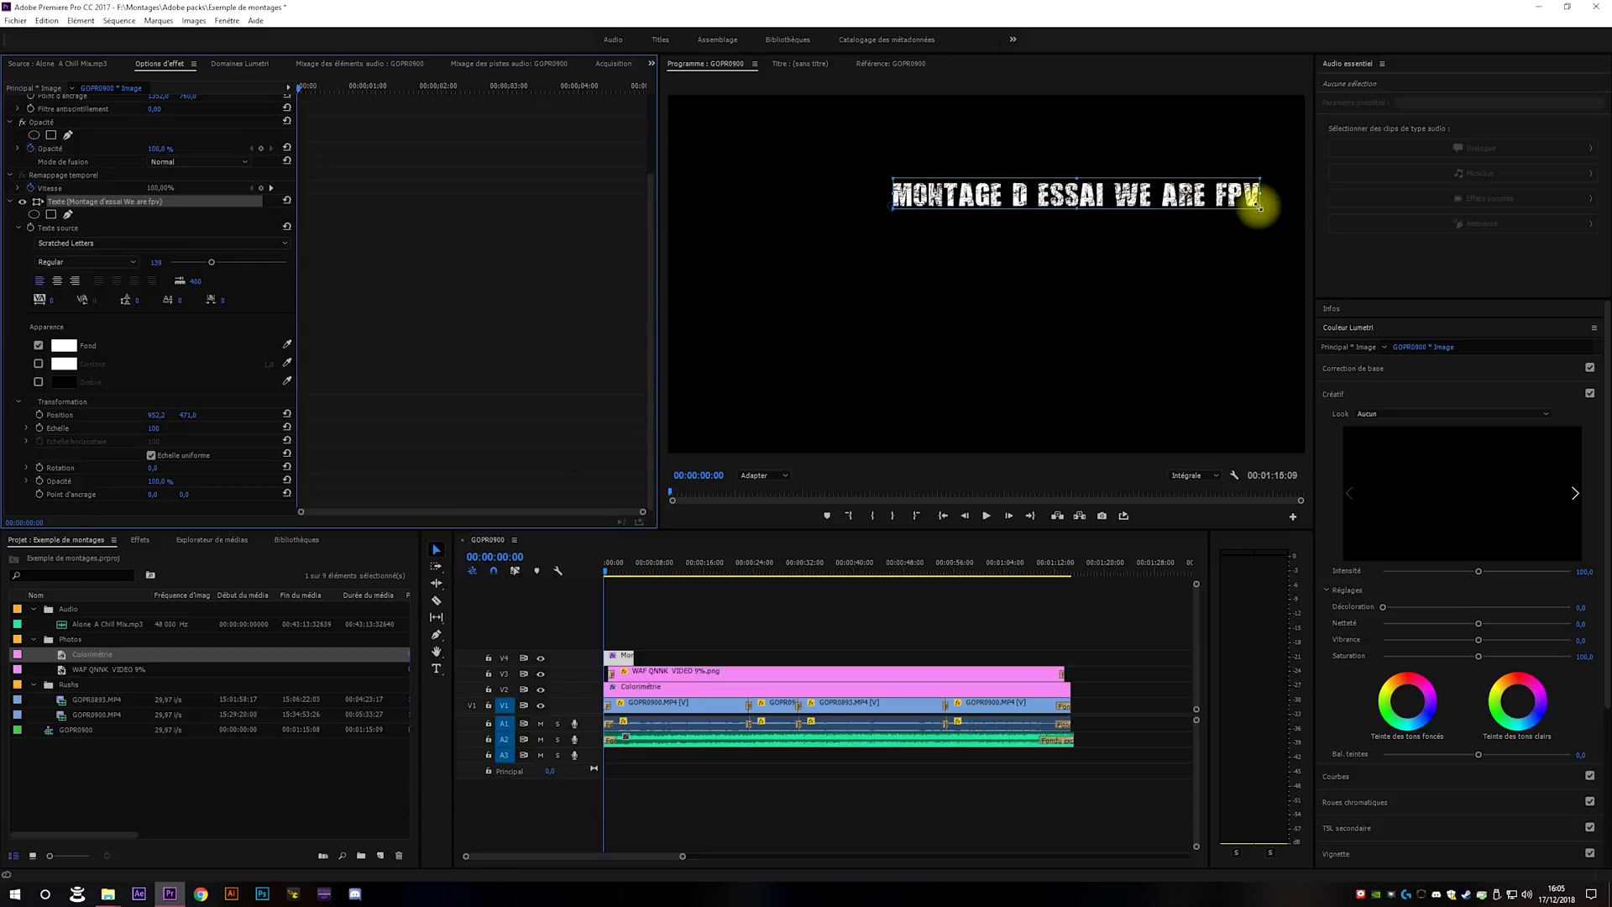
{"action": "left_click_drag", "start_coordinate": [1260, 207], "coordinate": [1065, 226]}
{"action": "left_click_drag", "start_coordinate": [1192, 251], "coordinate": [1144, 263]}
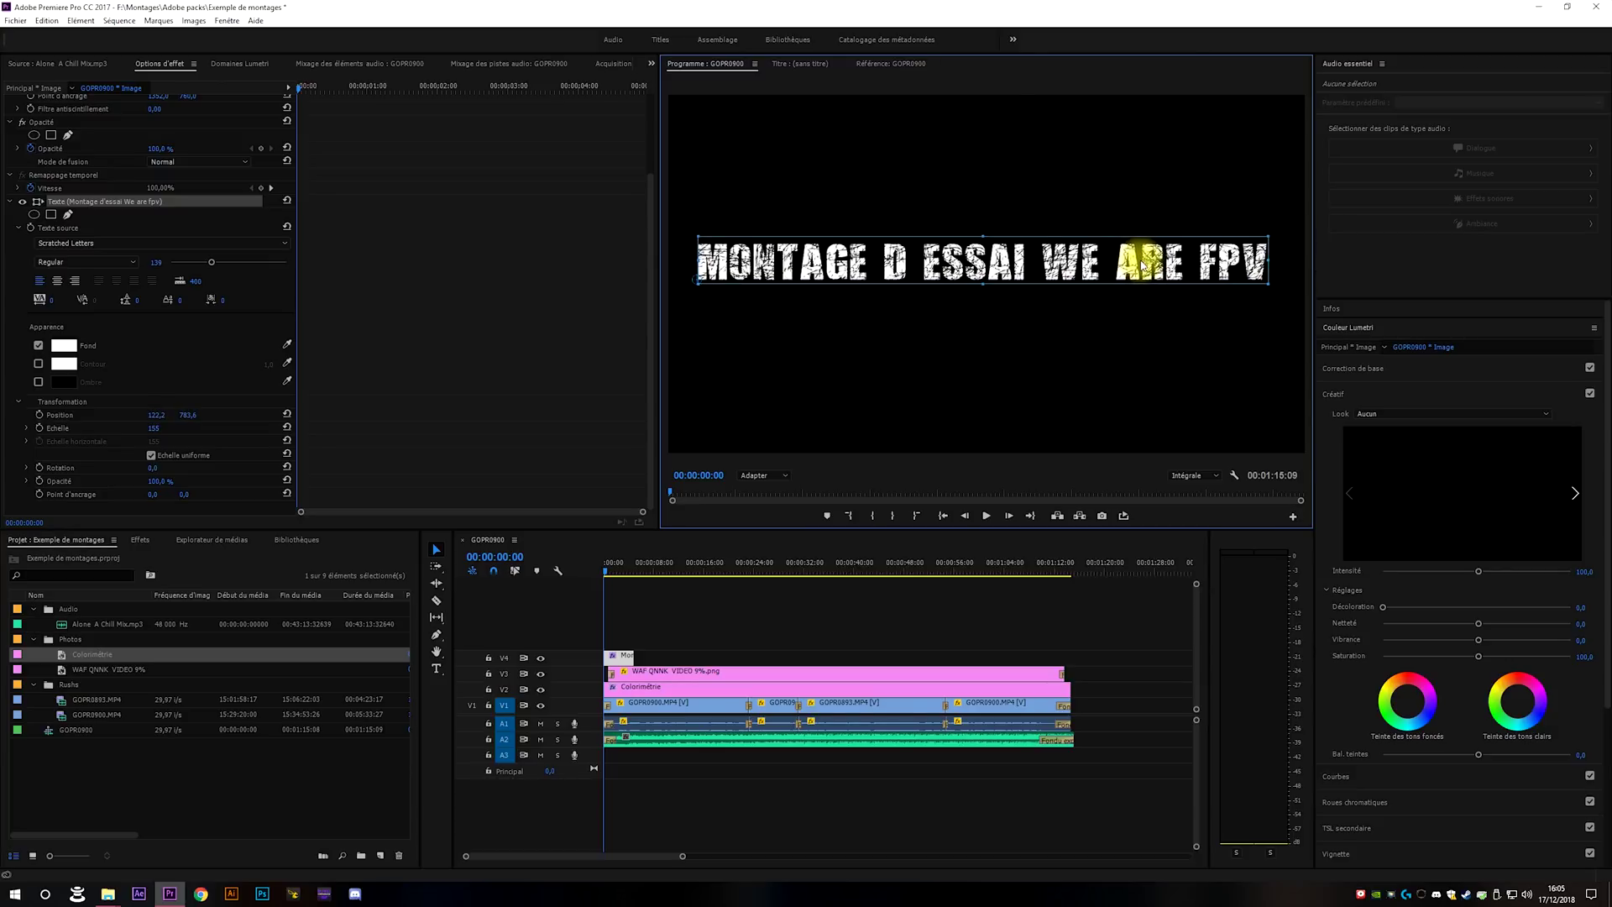
Enable the title's outline (Contour) and set its color to black.
{"action": "left_click", "coordinate": [38, 365]}
{"action": "left_click", "coordinate": [71, 367]}
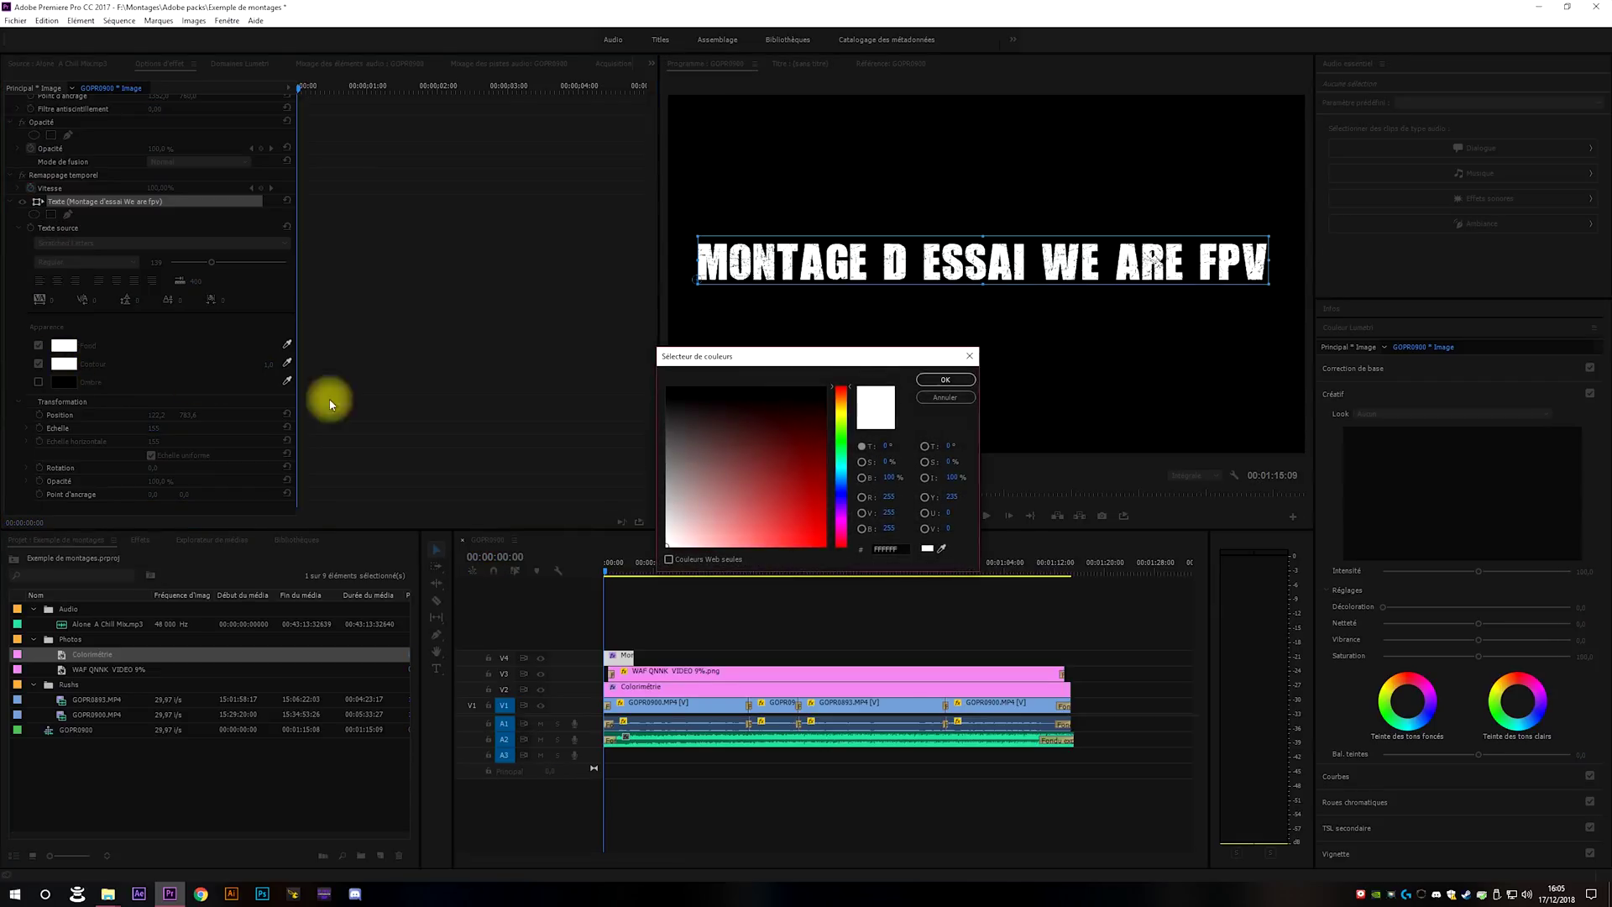
{"action": "left_click_drag", "start_coordinate": [785, 422], "coordinate": [831, 378]}
{"action": "left_click", "coordinate": [944, 380]}
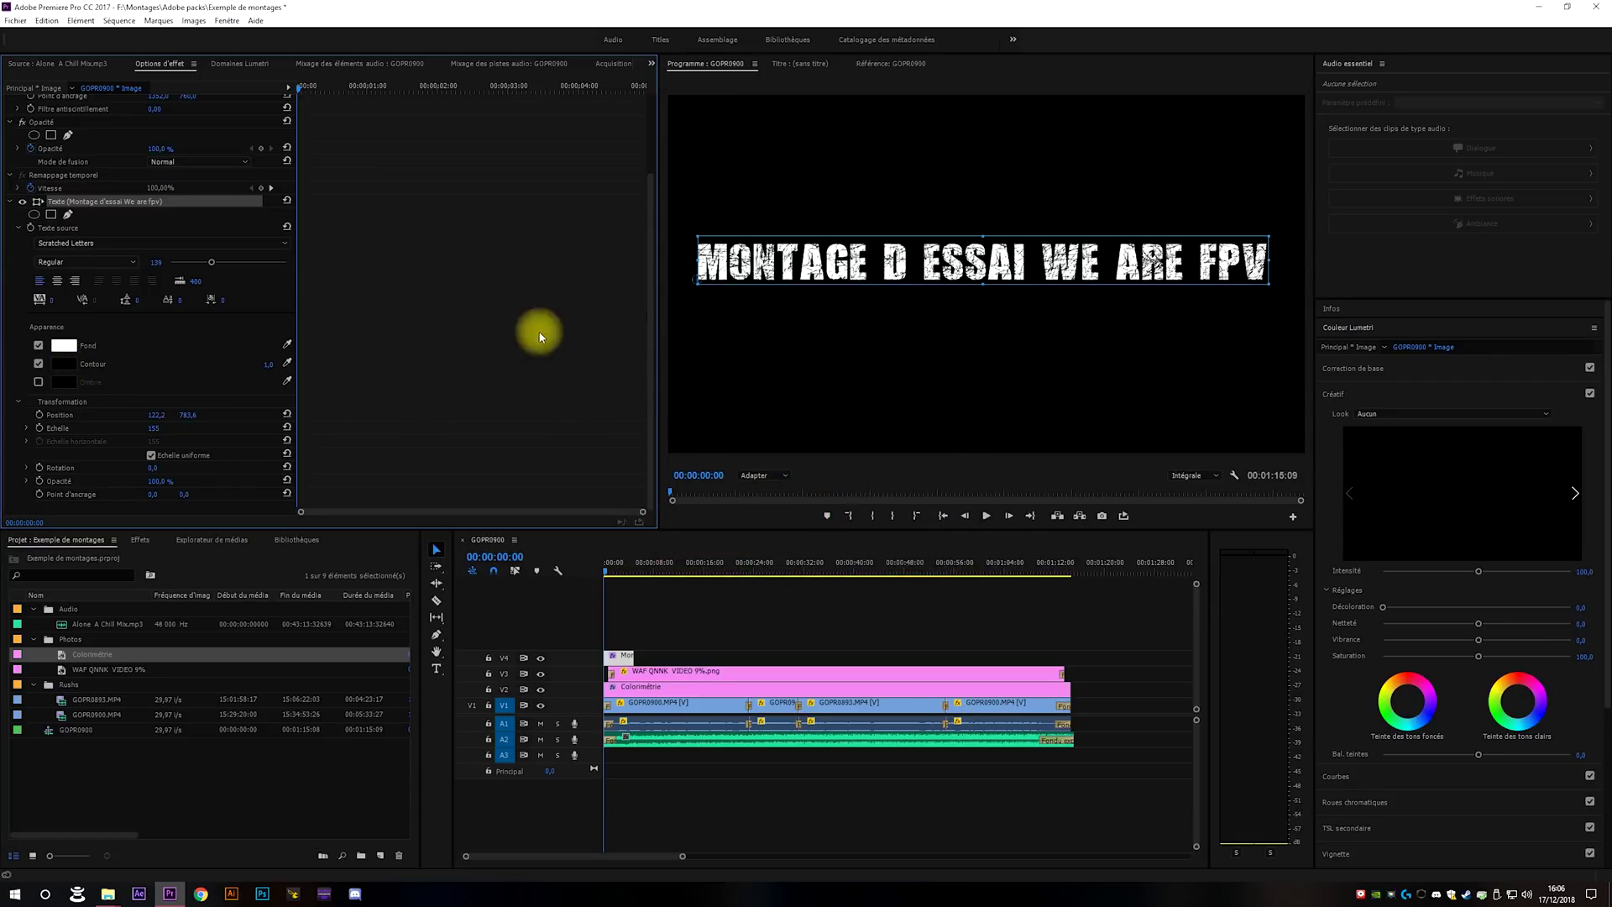
Add a white shadow (Ombre) to the title, lower its opacity to about 20%, and slightly soften it.
{"action": "left_click", "coordinate": [39, 382]}
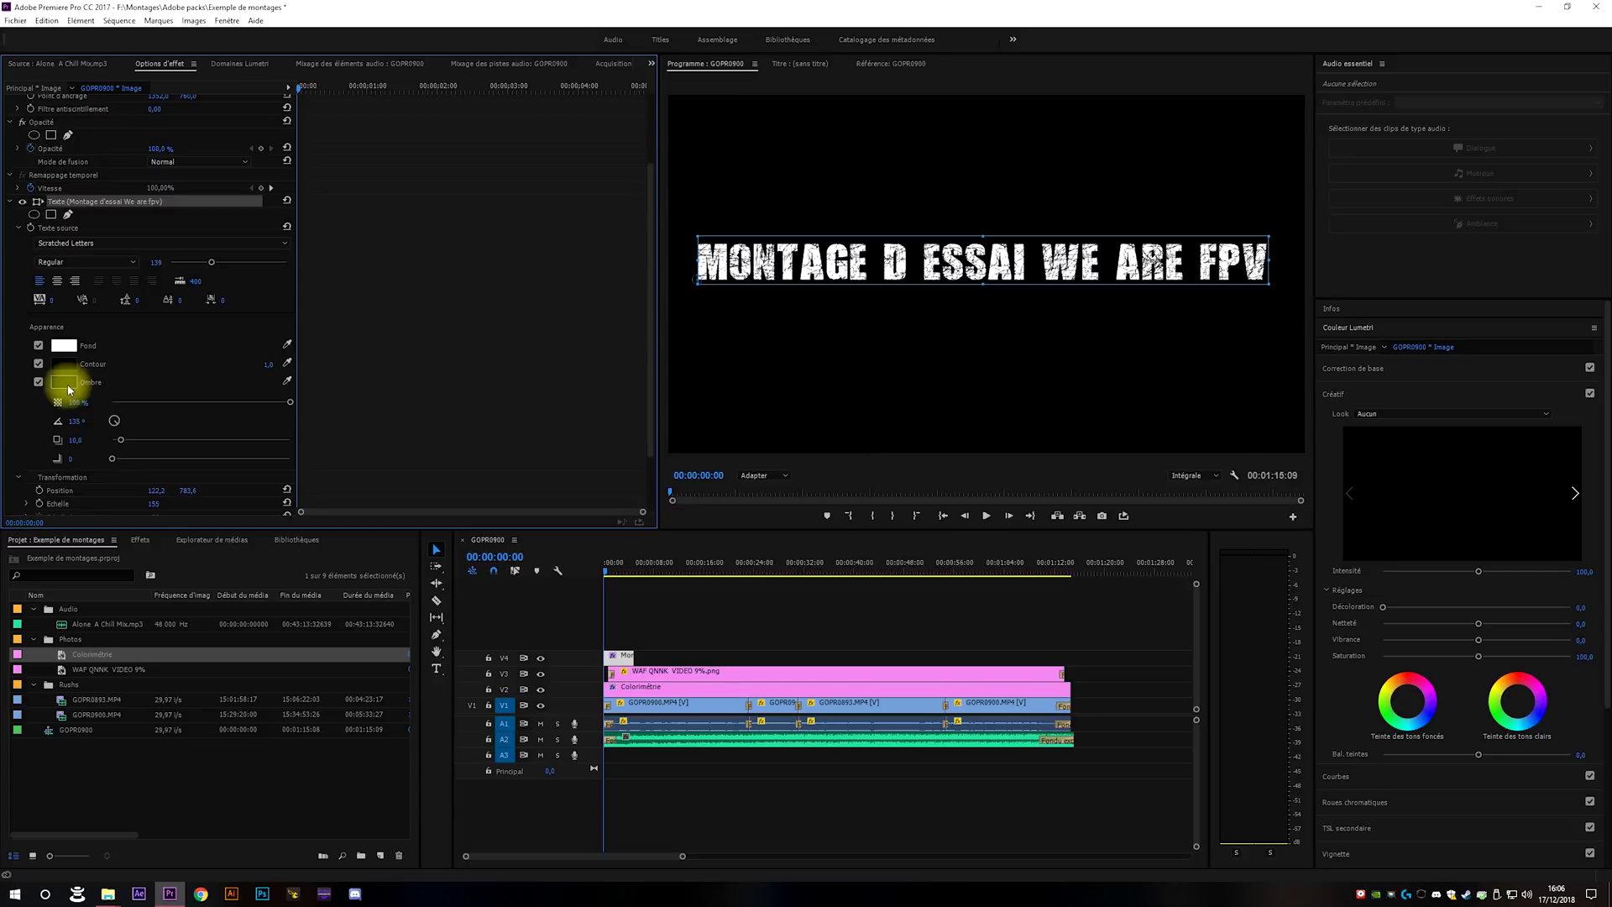
{"action": "left_click", "coordinate": [67, 384]}
{"action": "left_click", "coordinate": [945, 380]}
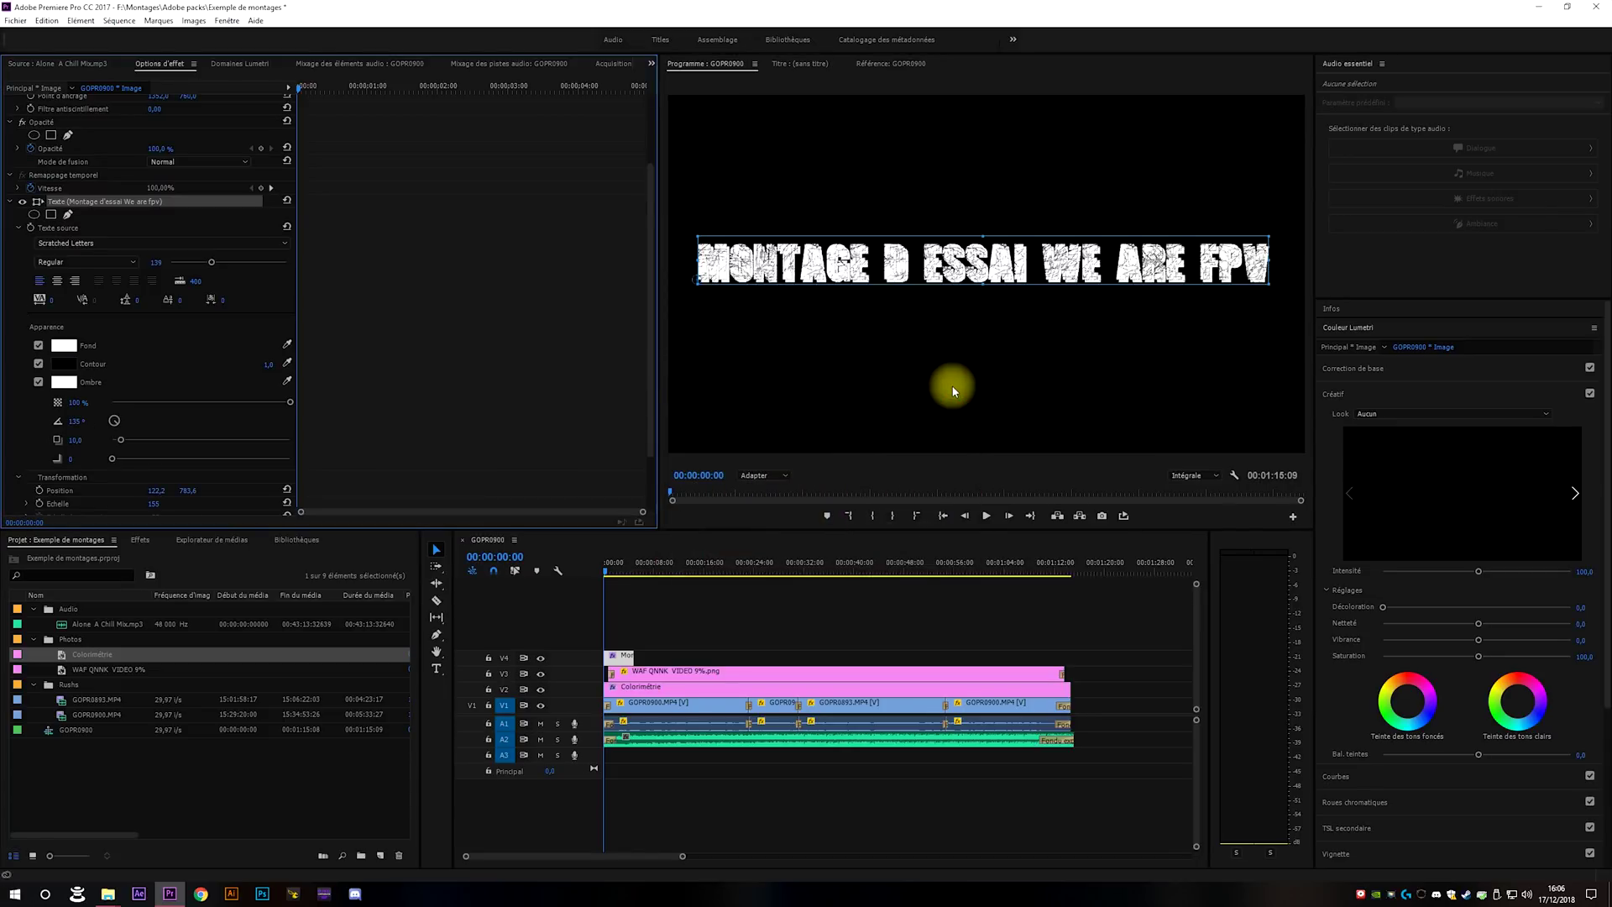
{"action": "left_click", "coordinate": [185, 402]}
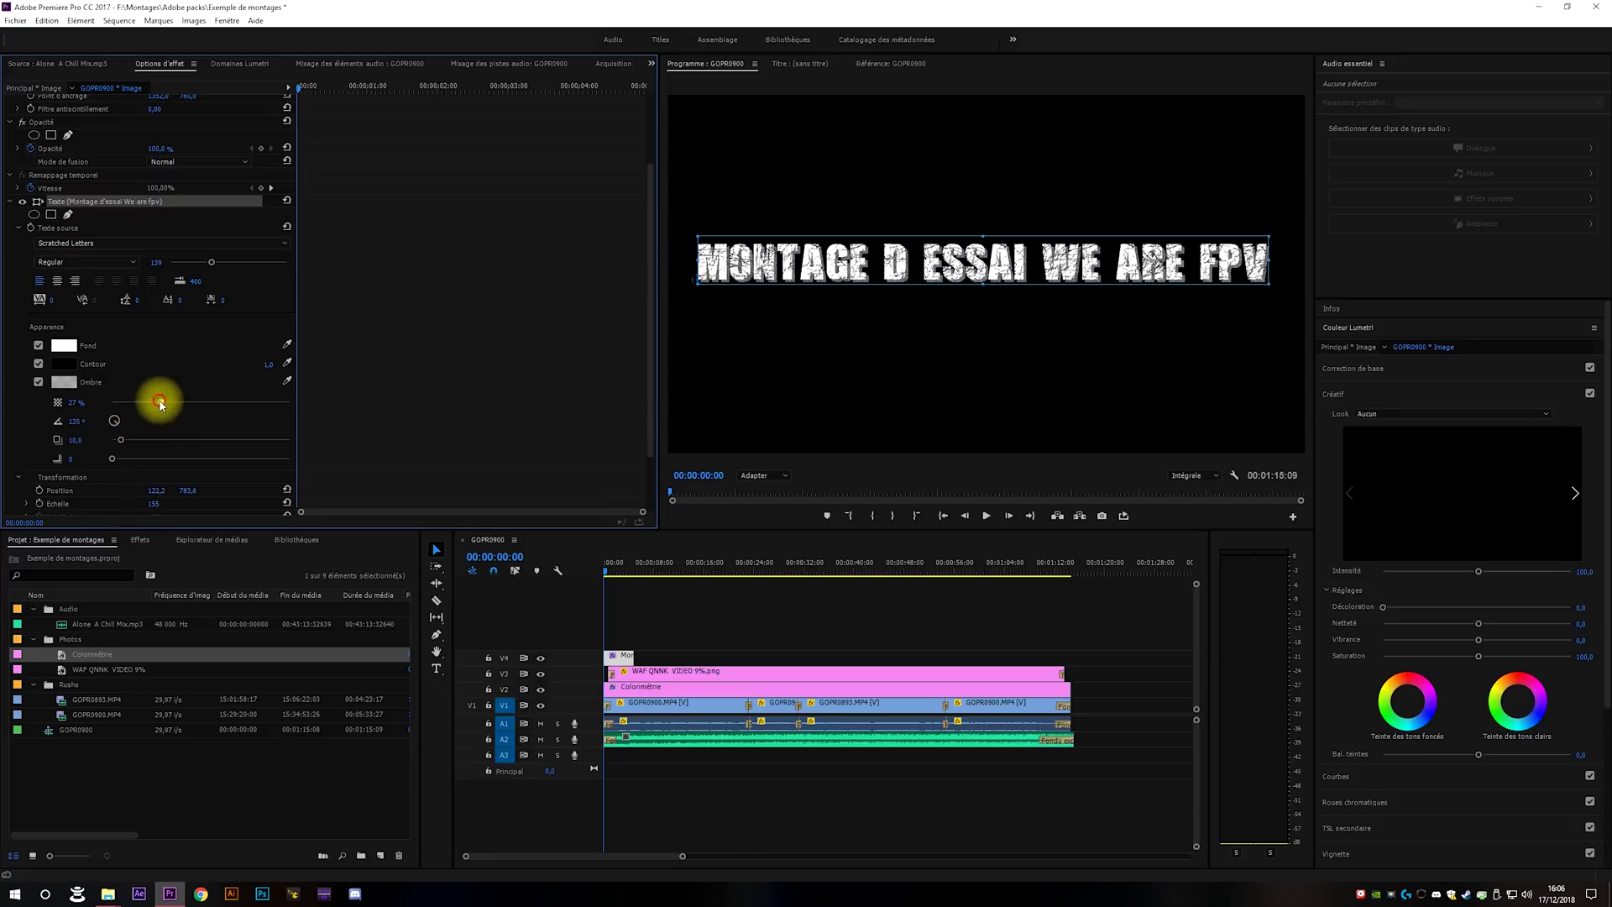
{"action": "left_click_drag", "start_coordinate": [159, 403], "coordinate": [150, 403]}
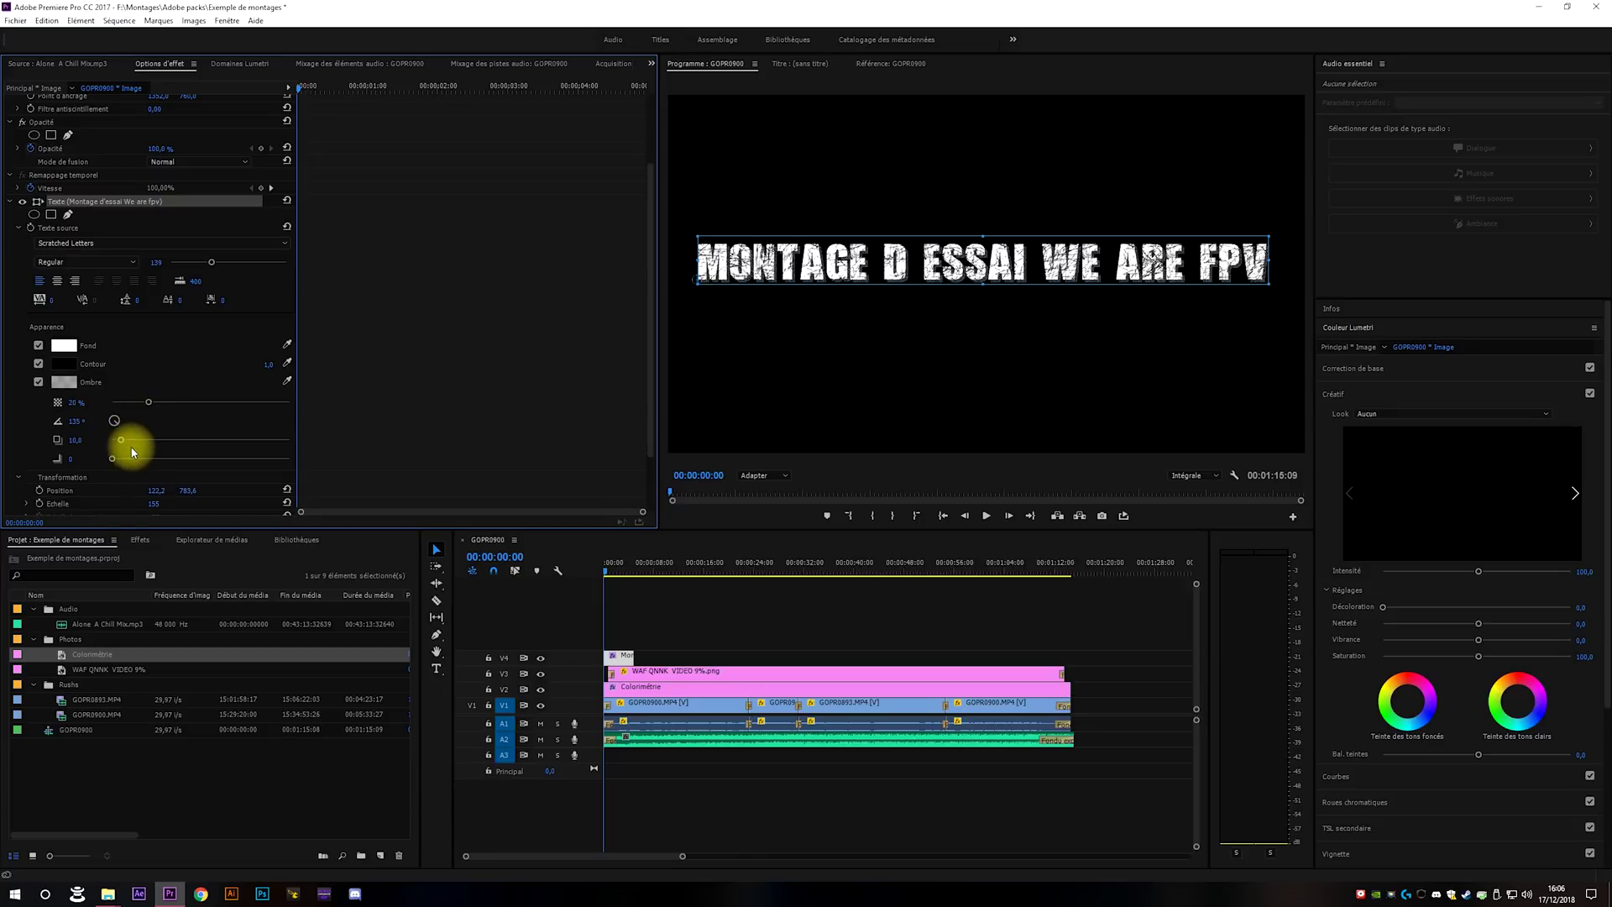
{"action": "mouse_move", "coordinate": [113, 457]}
{"action": "left_mouse_down"}
{"action": "mouse_move", "coordinate": [180, 457]}
{"action": "mouse_move", "coordinate": [125, 458]}
{"action": "left_mouse_up"}
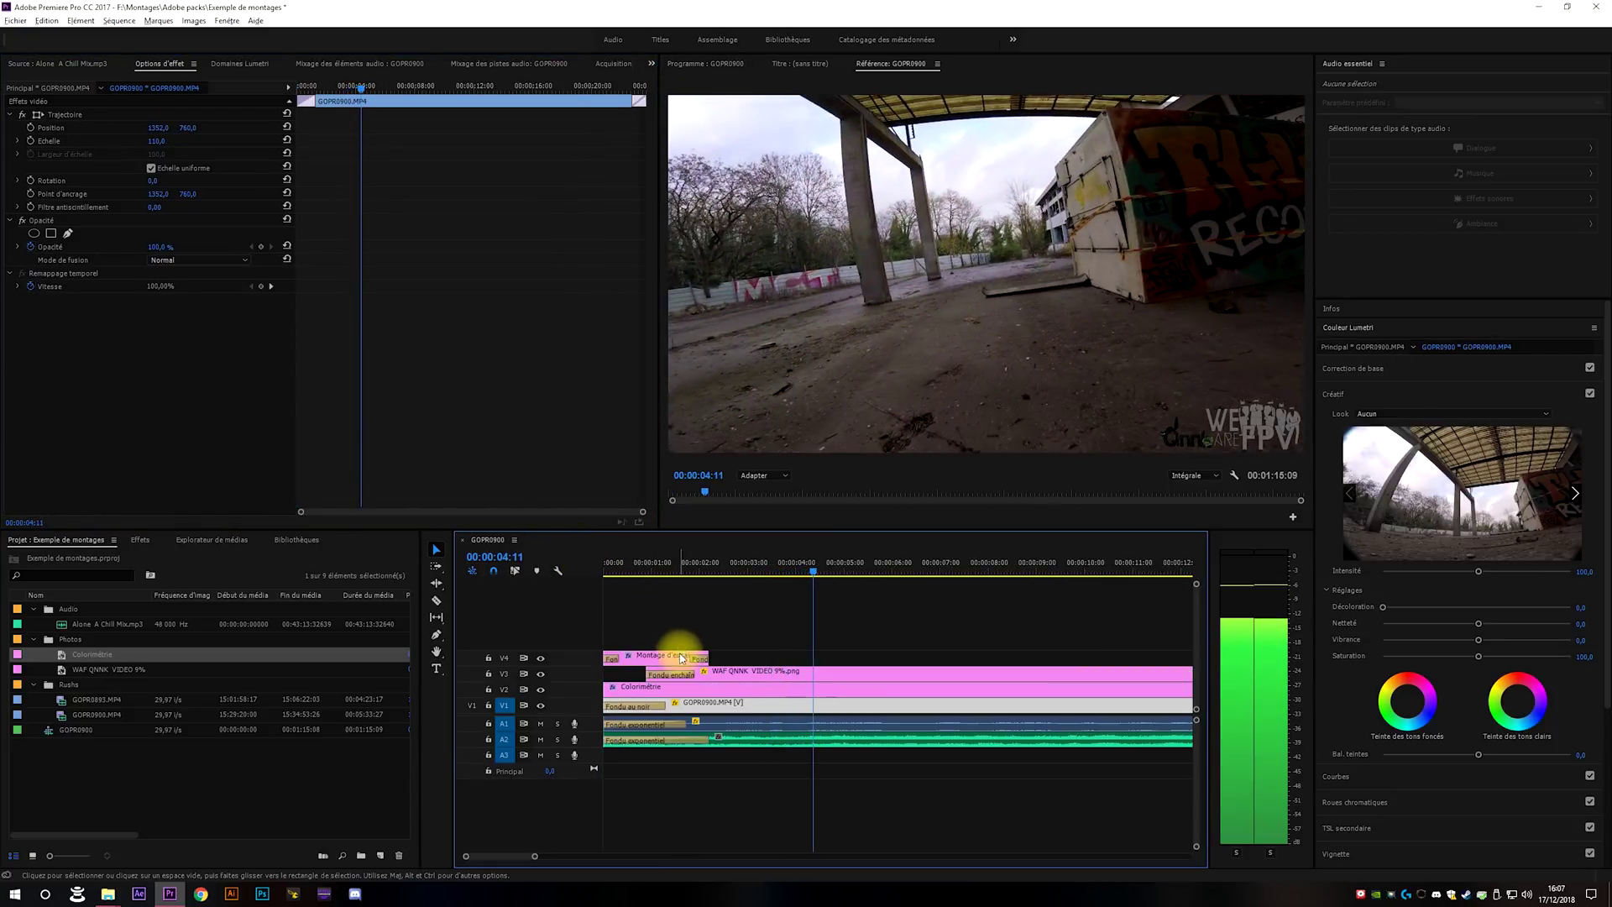
Move the title clip on V4 so it starts just before the 5-second mark, and play the sequence over it.
{"action": "left_click", "coordinate": [669, 657]}
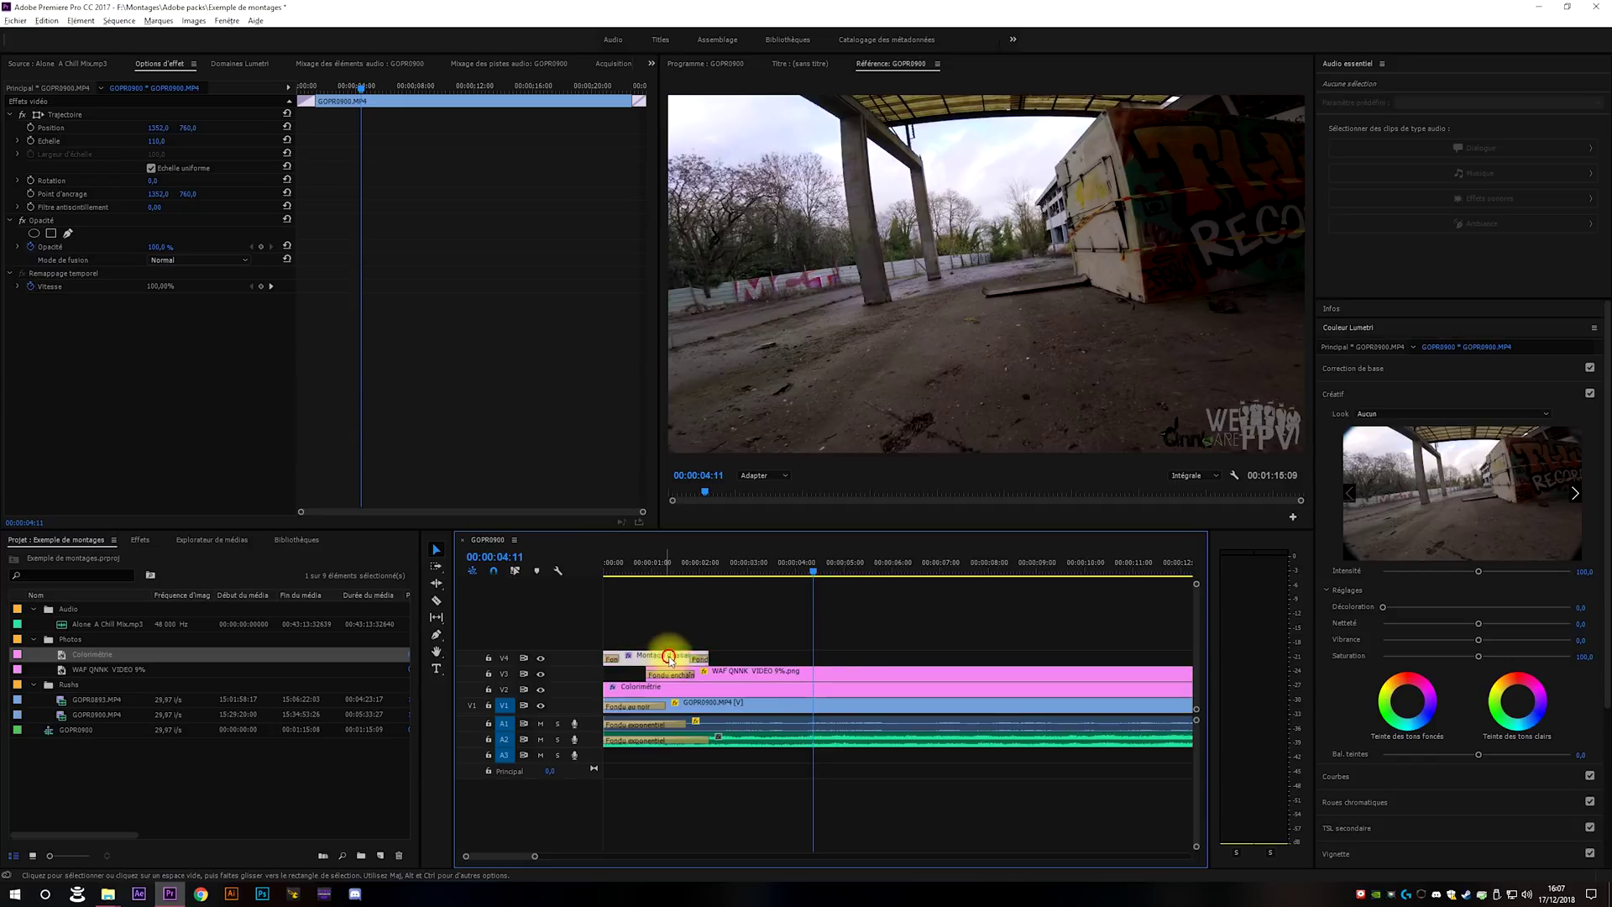
{"action": "left_click_drag", "start_coordinate": [669, 657], "coordinate": [896, 658]}
{"action": "key", "text": "space"}
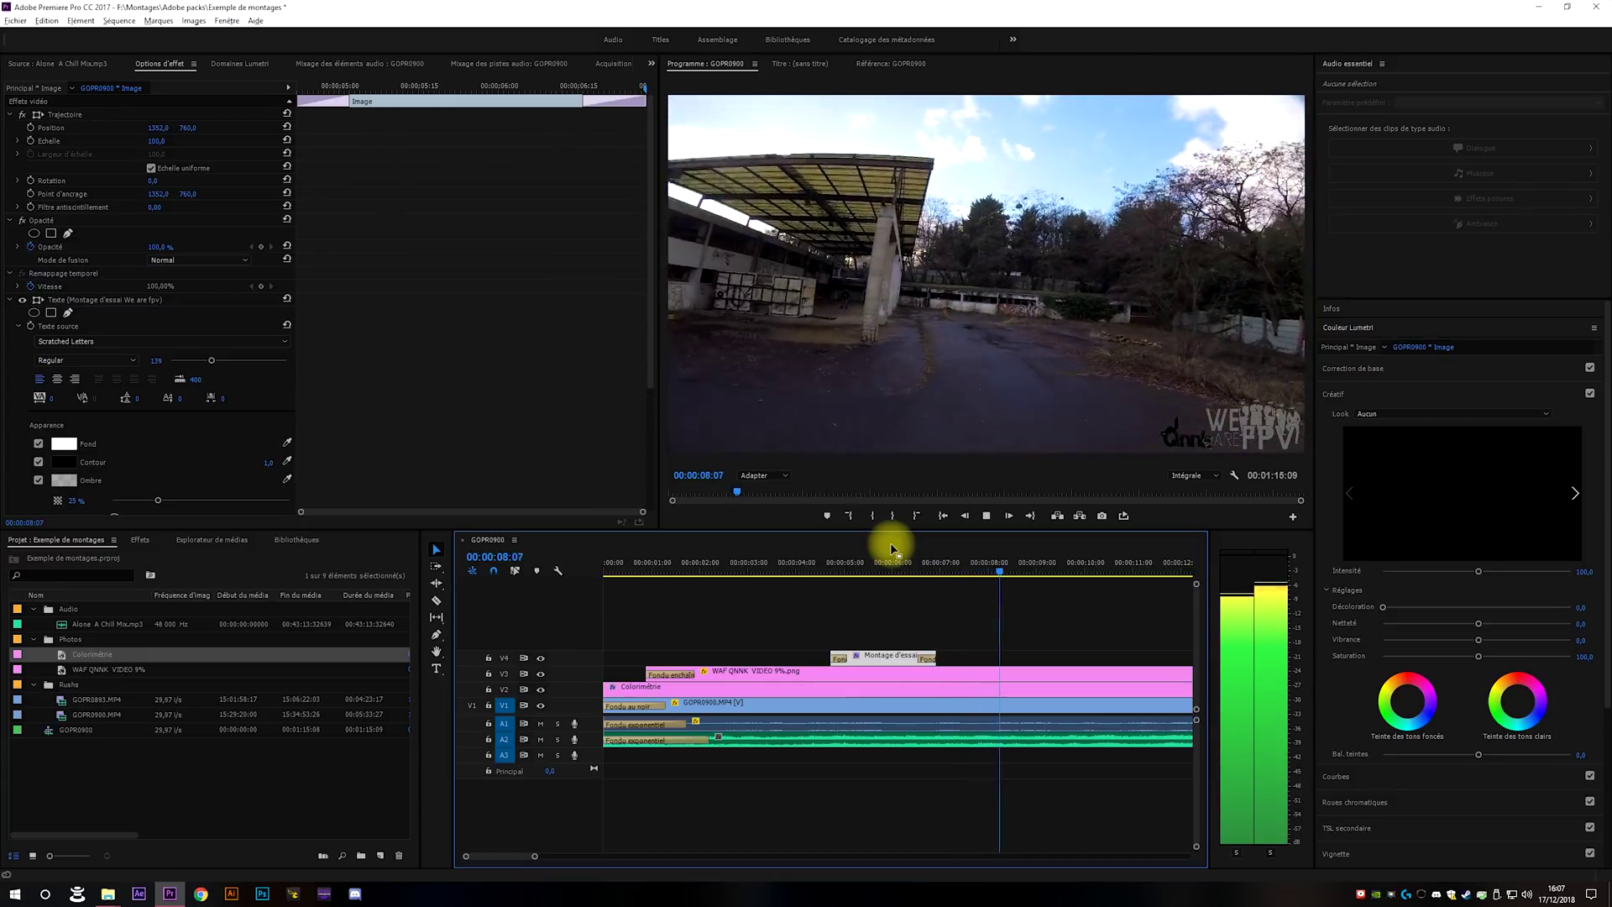
{"action": "key", "text": "space"}
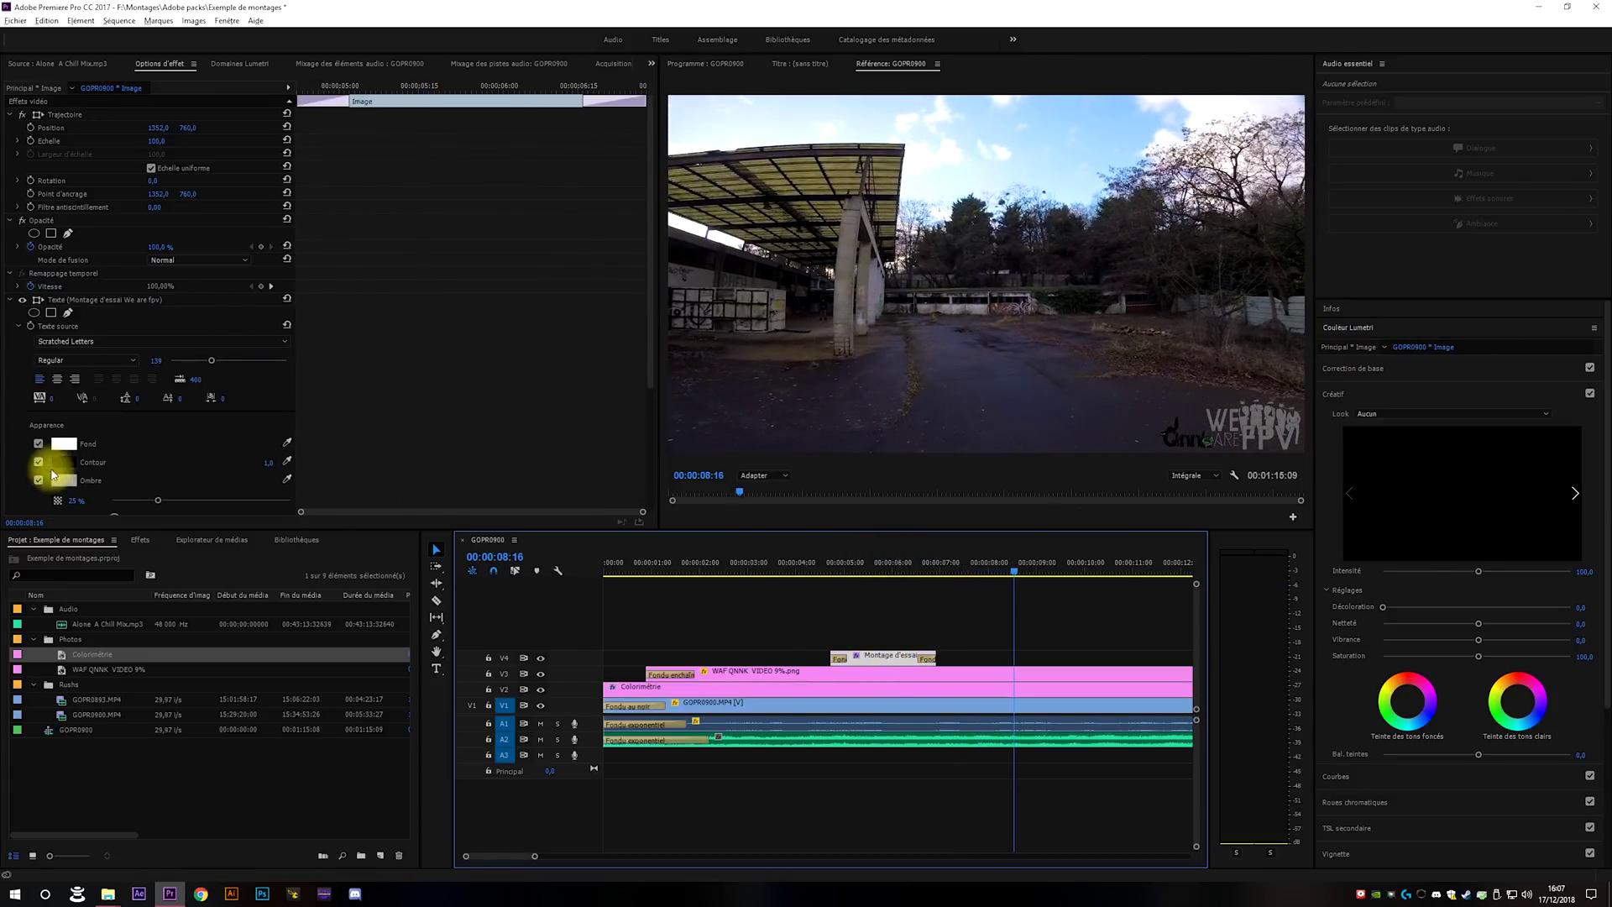
Set the title's fill to black and its outline to white, and view the title over the footage.
{"action": "left_click", "coordinate": [59, 445]}
{"action": "left_click_drag", "start_coordinate": [719, 461], "coordinate": [831, 363]}
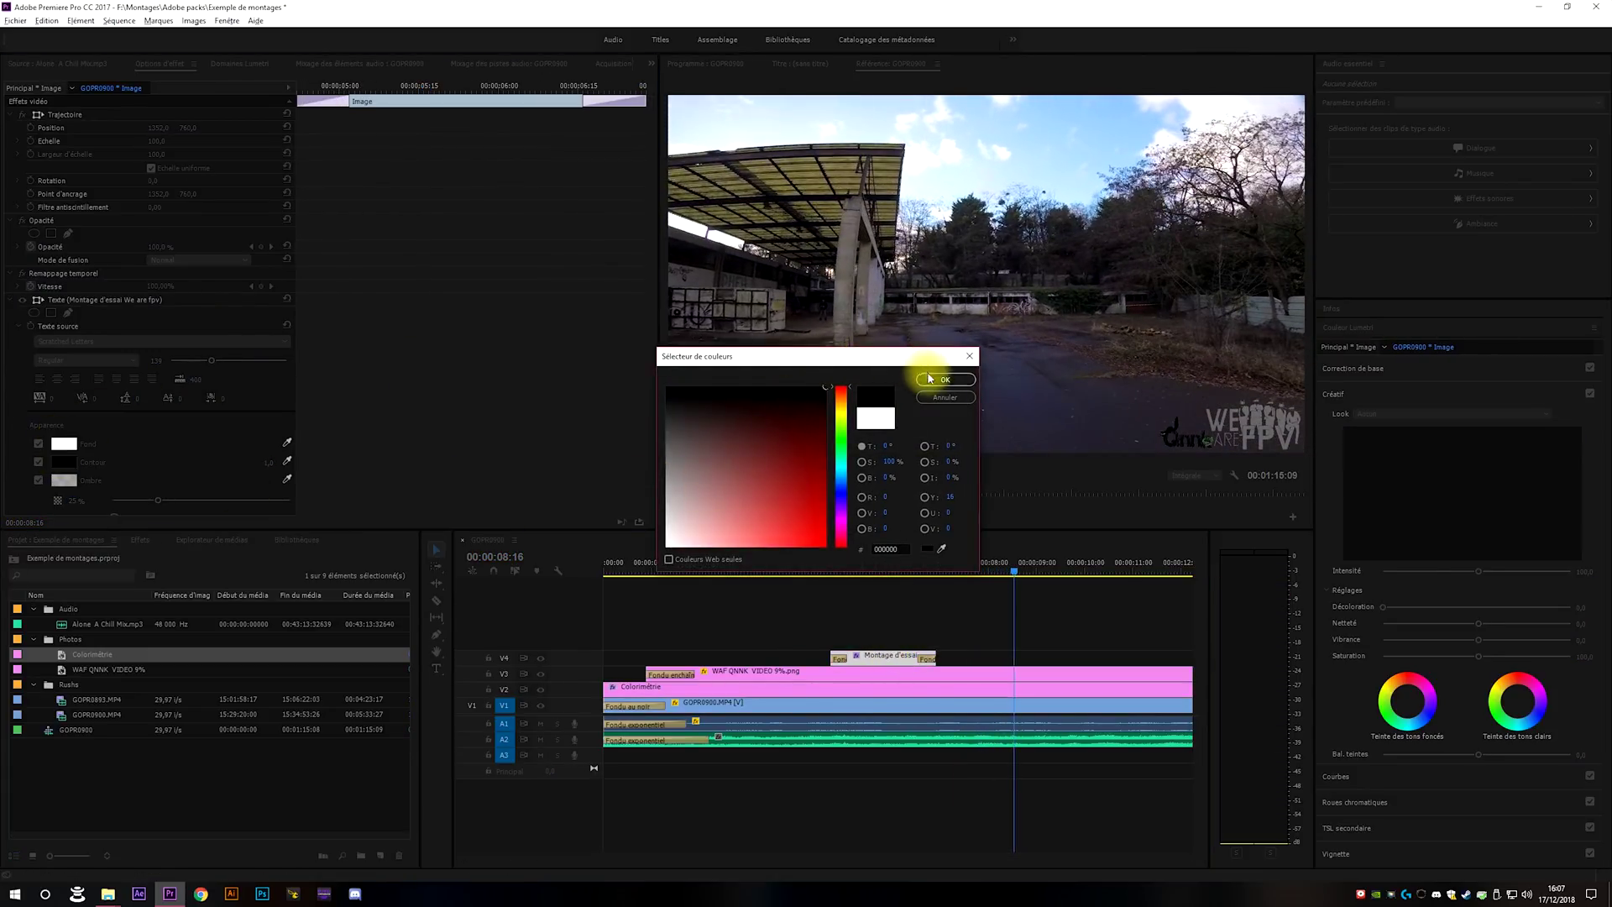
{"action": "left_click", "coordinate": [942, 380]}
{"action": "left_click", "coordinate": [64, 462]}
{"action": "left_click_drag", "start_coordinate": [800, 473], "coordinate": [612, 582]}
{"action": "left_click", "coordinate": [944, 379]}
{"action": "left_click", "coordinate": [883, 567]}
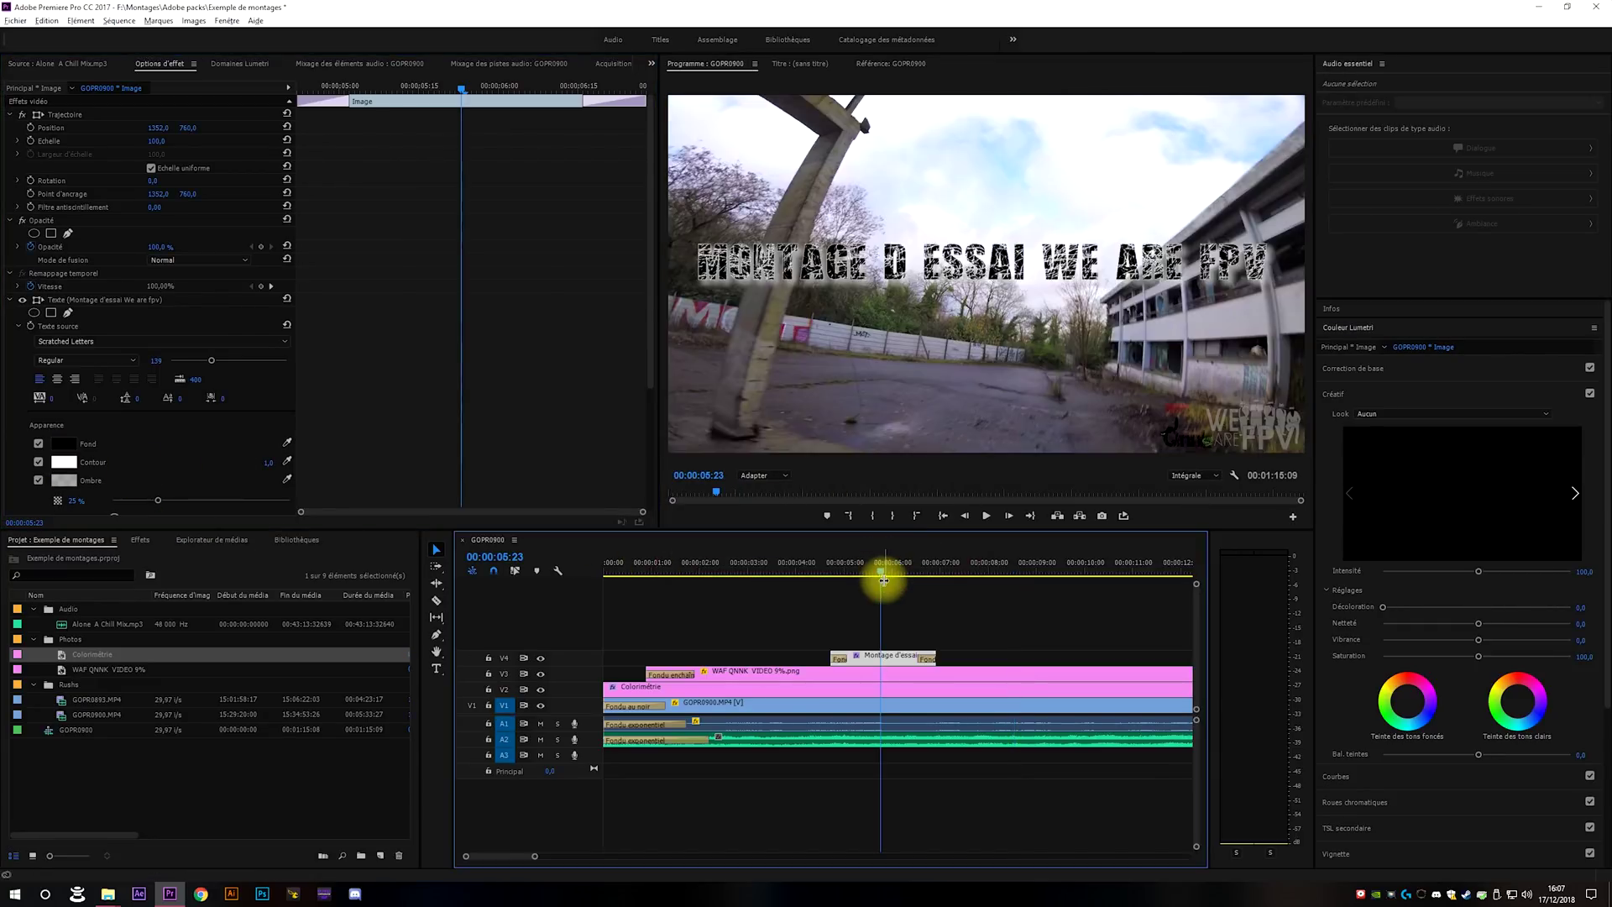
Turn off the title's outline and compare the text with and without its shadow.
{"action": "left_click", "coordinate": [64, 462]}
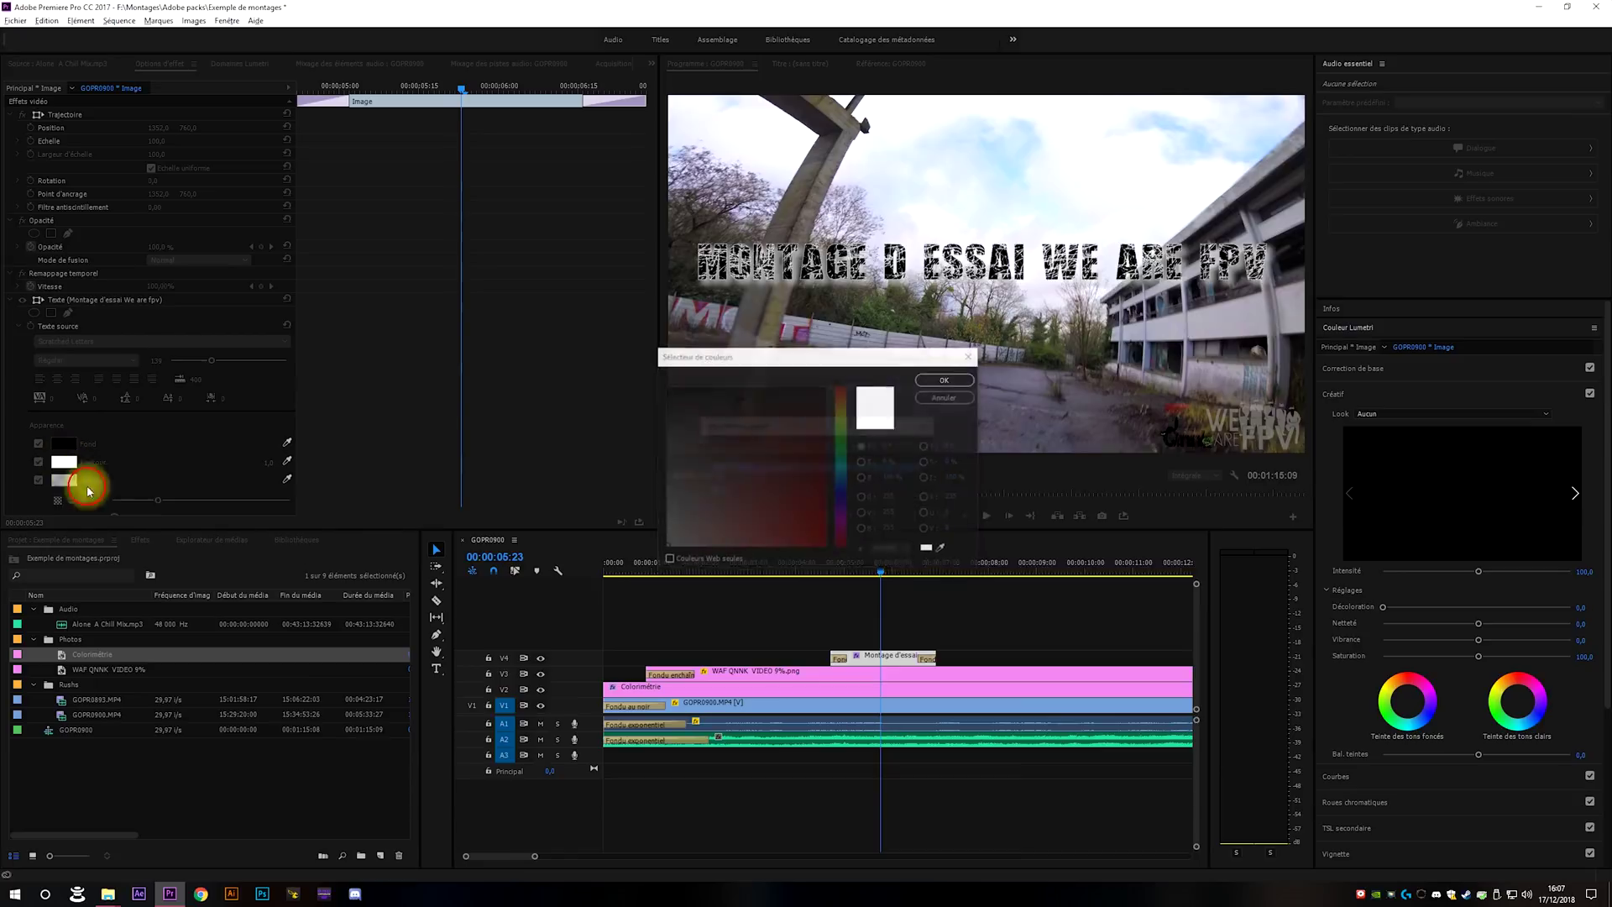
{"action": "left_click", "coordinate": [944, 380]}
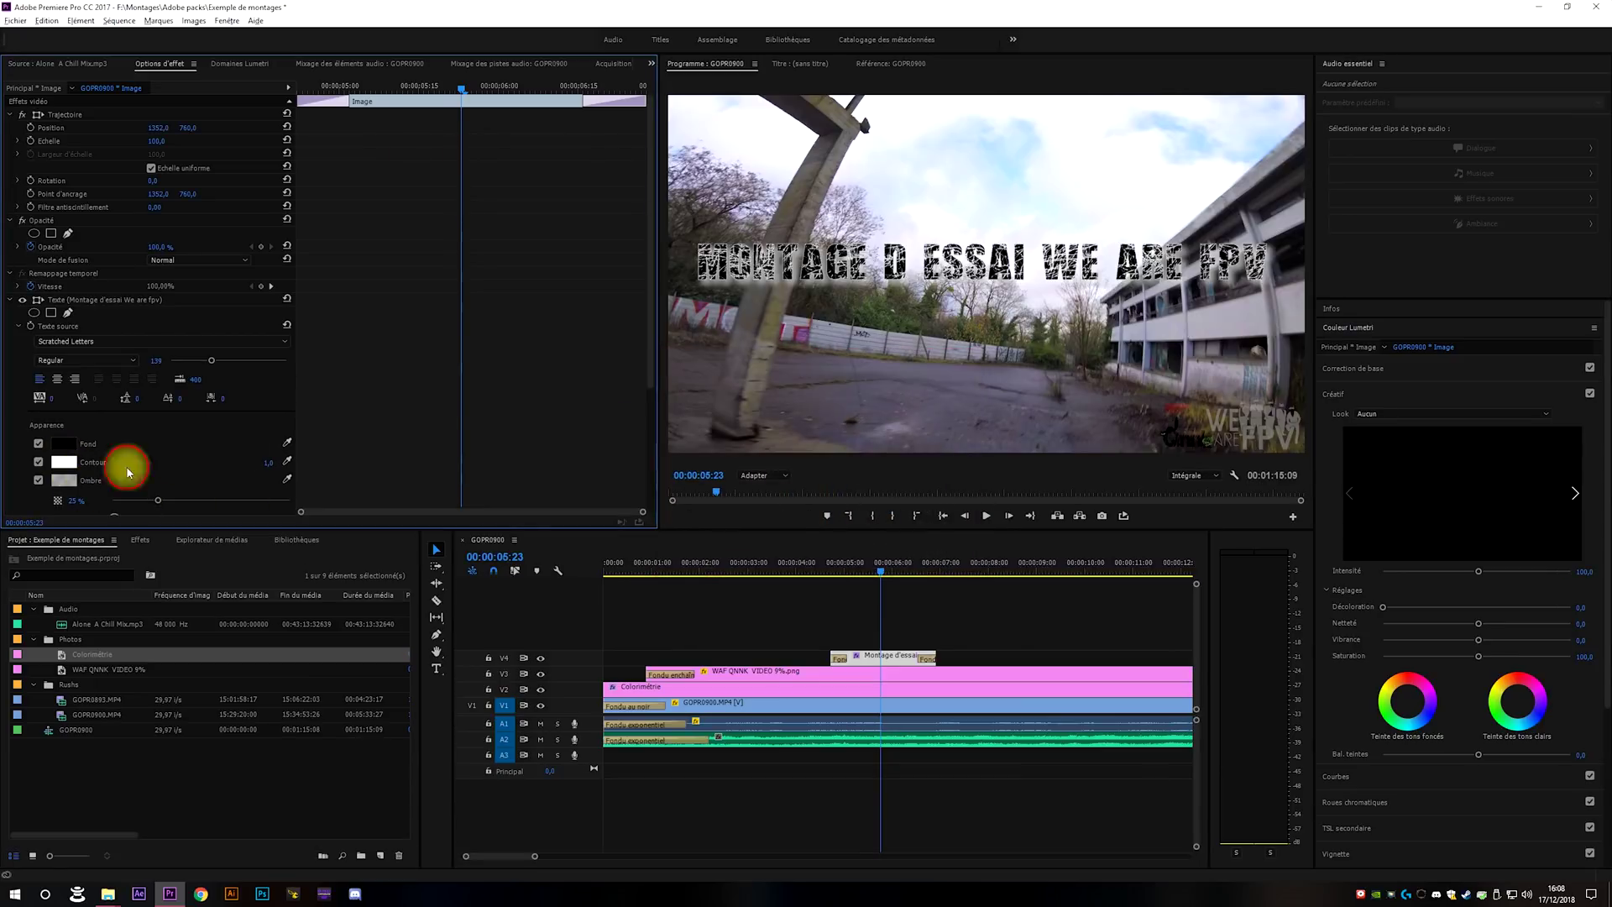
{"action": "left_click", "coordinate": [38, 462]}
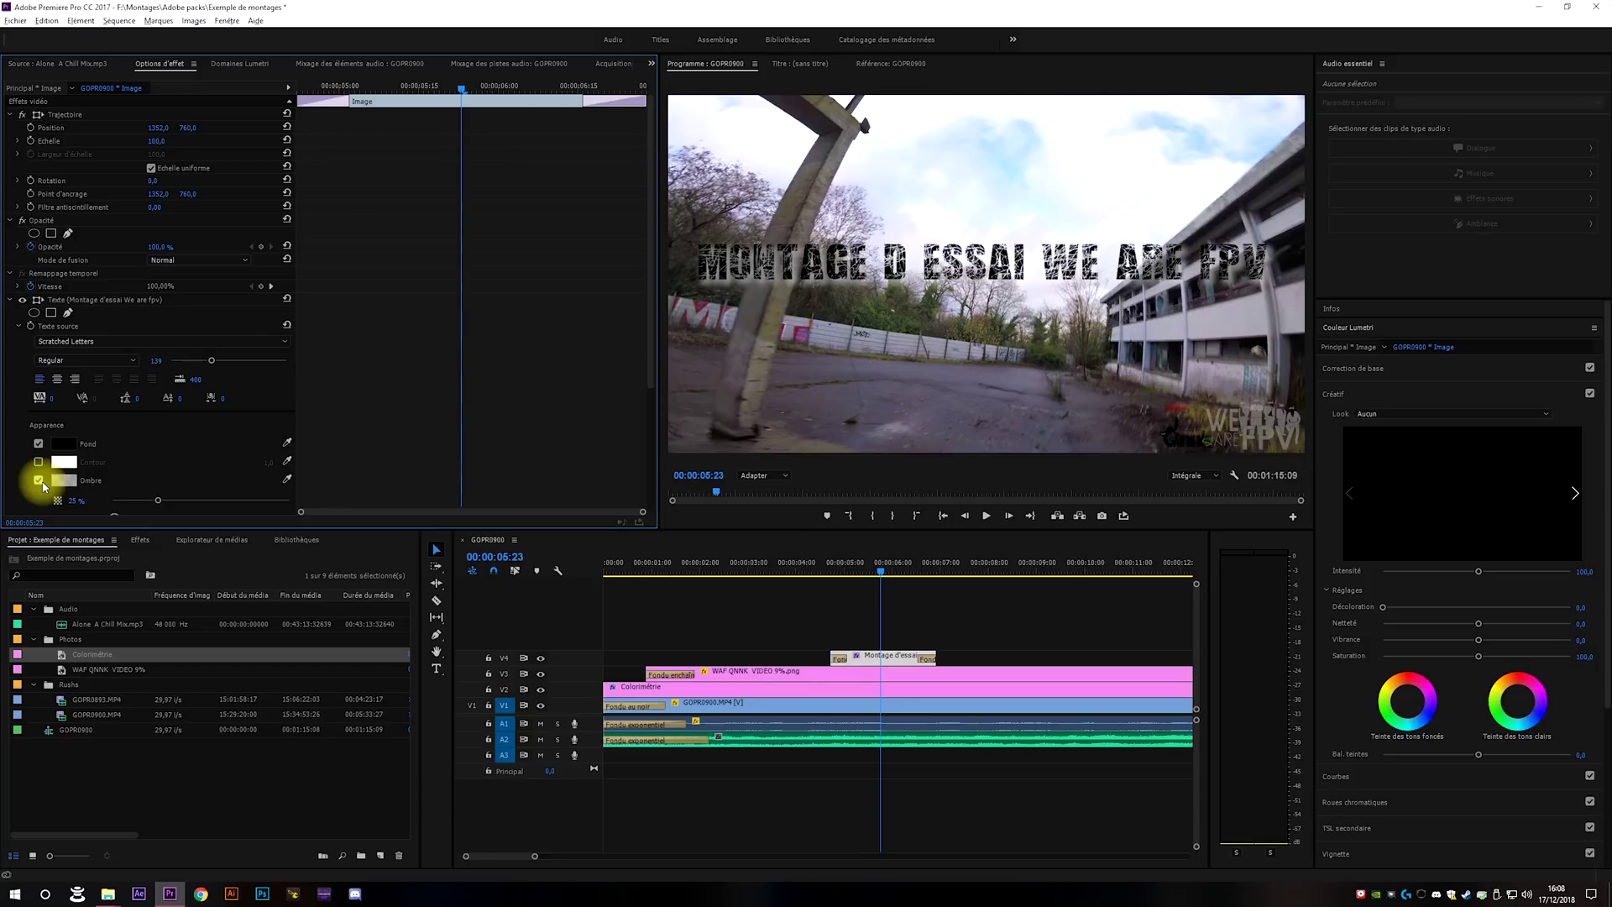
{"action": "left_click", "coordinate": [43, 485]}
{"action": "left_click", "coordinate": [43, 484]}
Change the title's shadow to a dark color and raise its opacity to nearly full.
{"action": "left_click", "coordinate": [64, 480]}
{"action": "left_click_drag", "start_coordinate": [789, 472], "coordinate": [759, 445]}
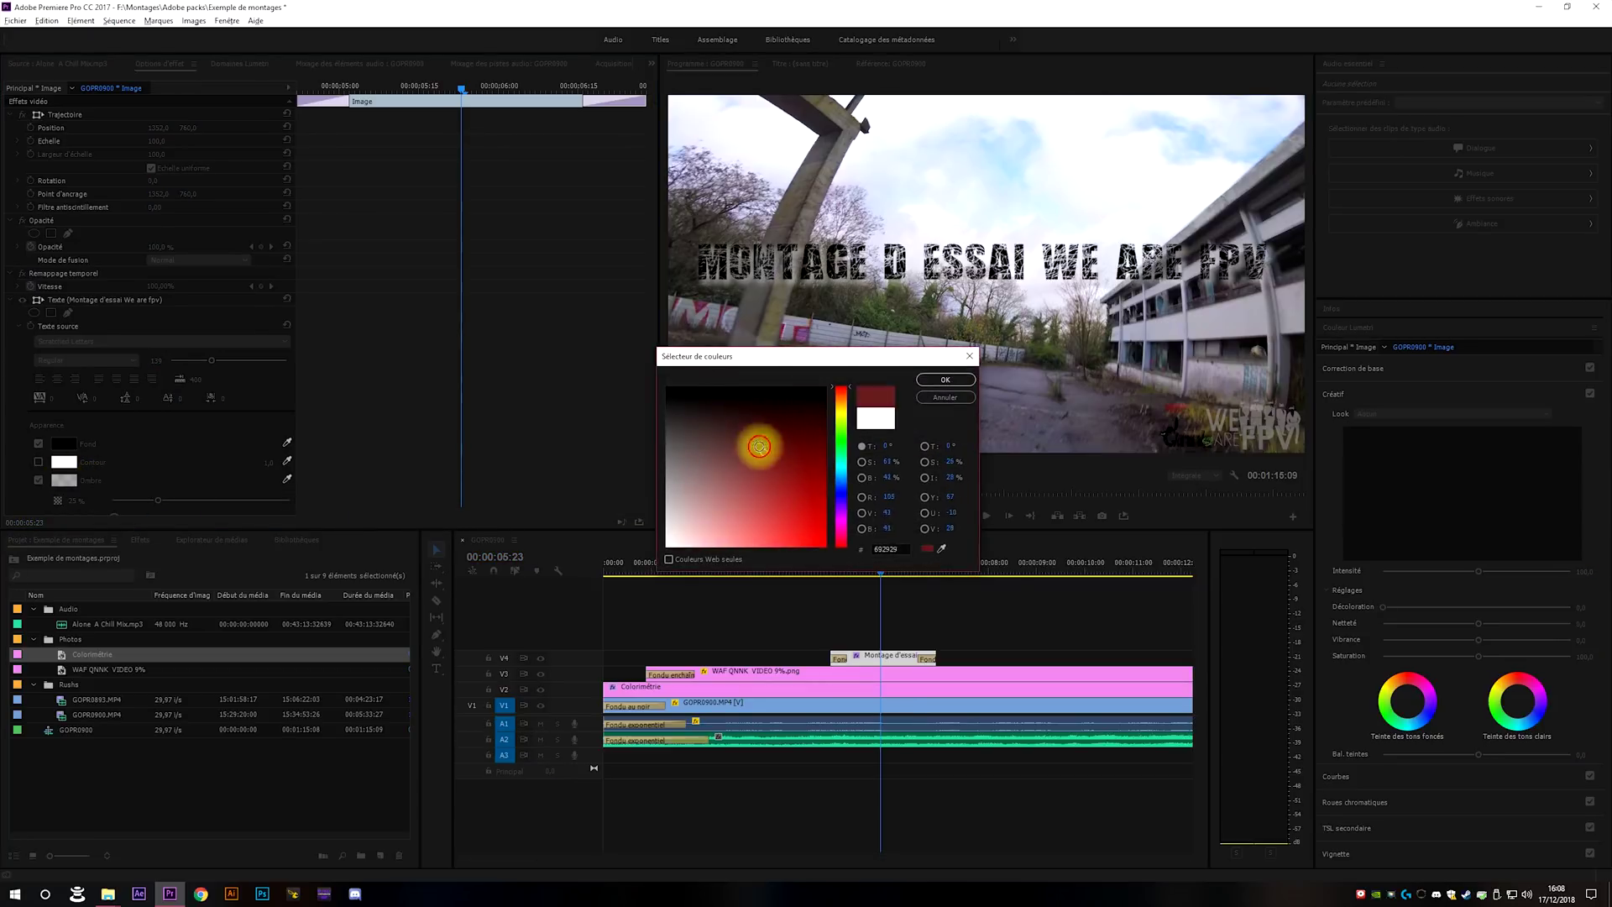
{"action": "left_click", "coordinate": [945, 379]}
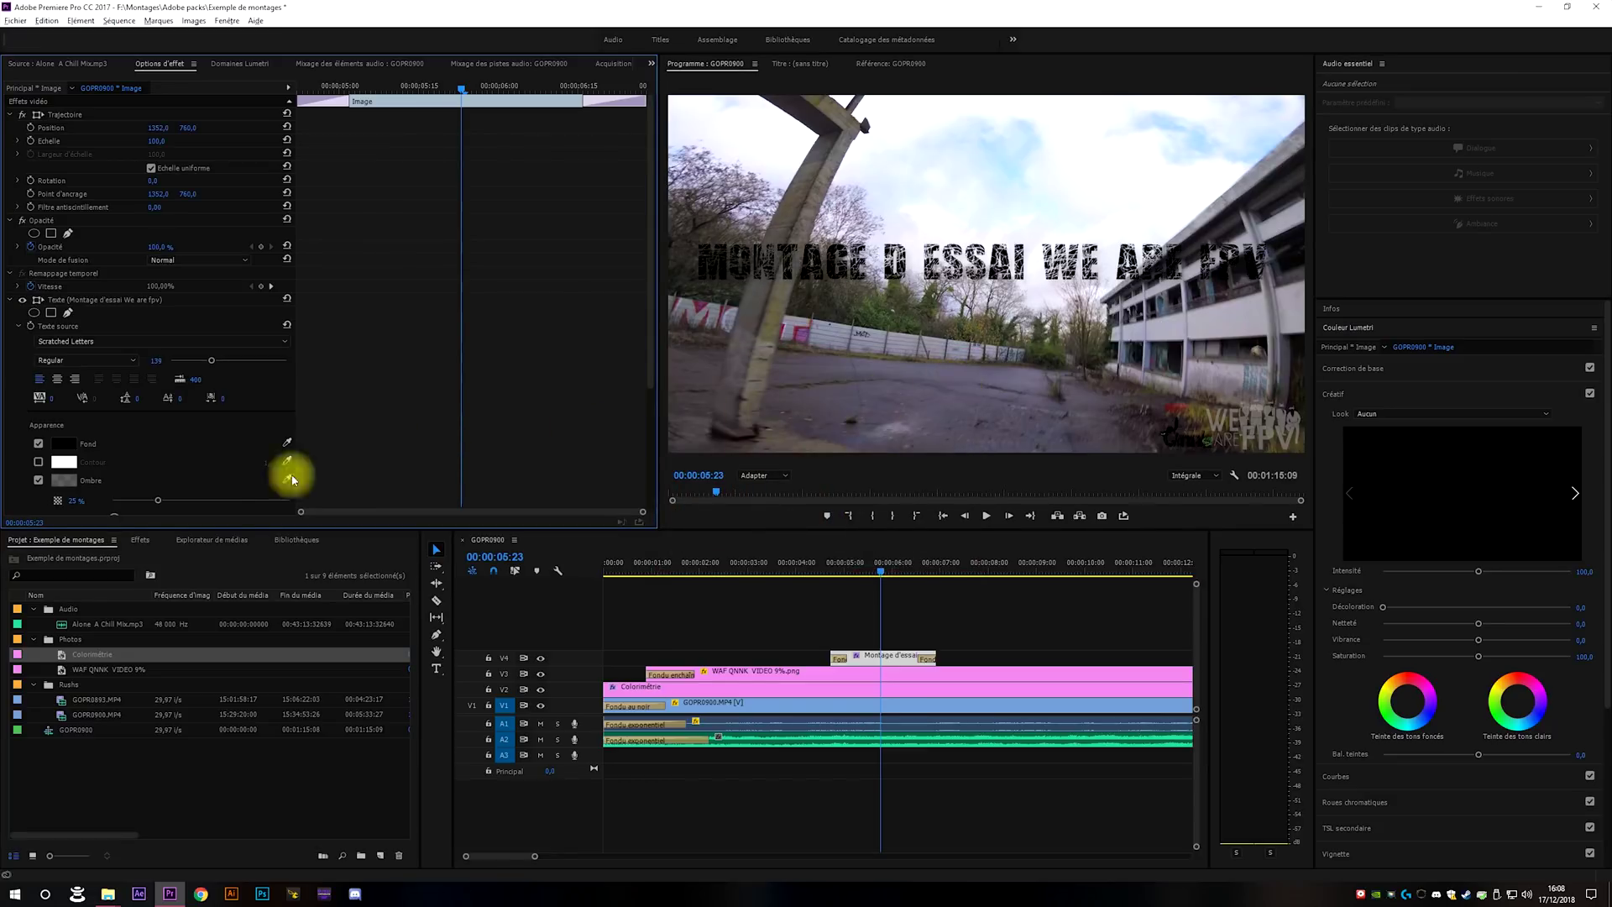
{"action": "left_click_drag", "start_coordinate": [158, 501], "coordinate": [279, 501]}
Play back the section around the title to check how it fades in and out over the footage.
{"action": "left_click", "coordinate": [826, 574]}
{"action": "key", "text": "space"}
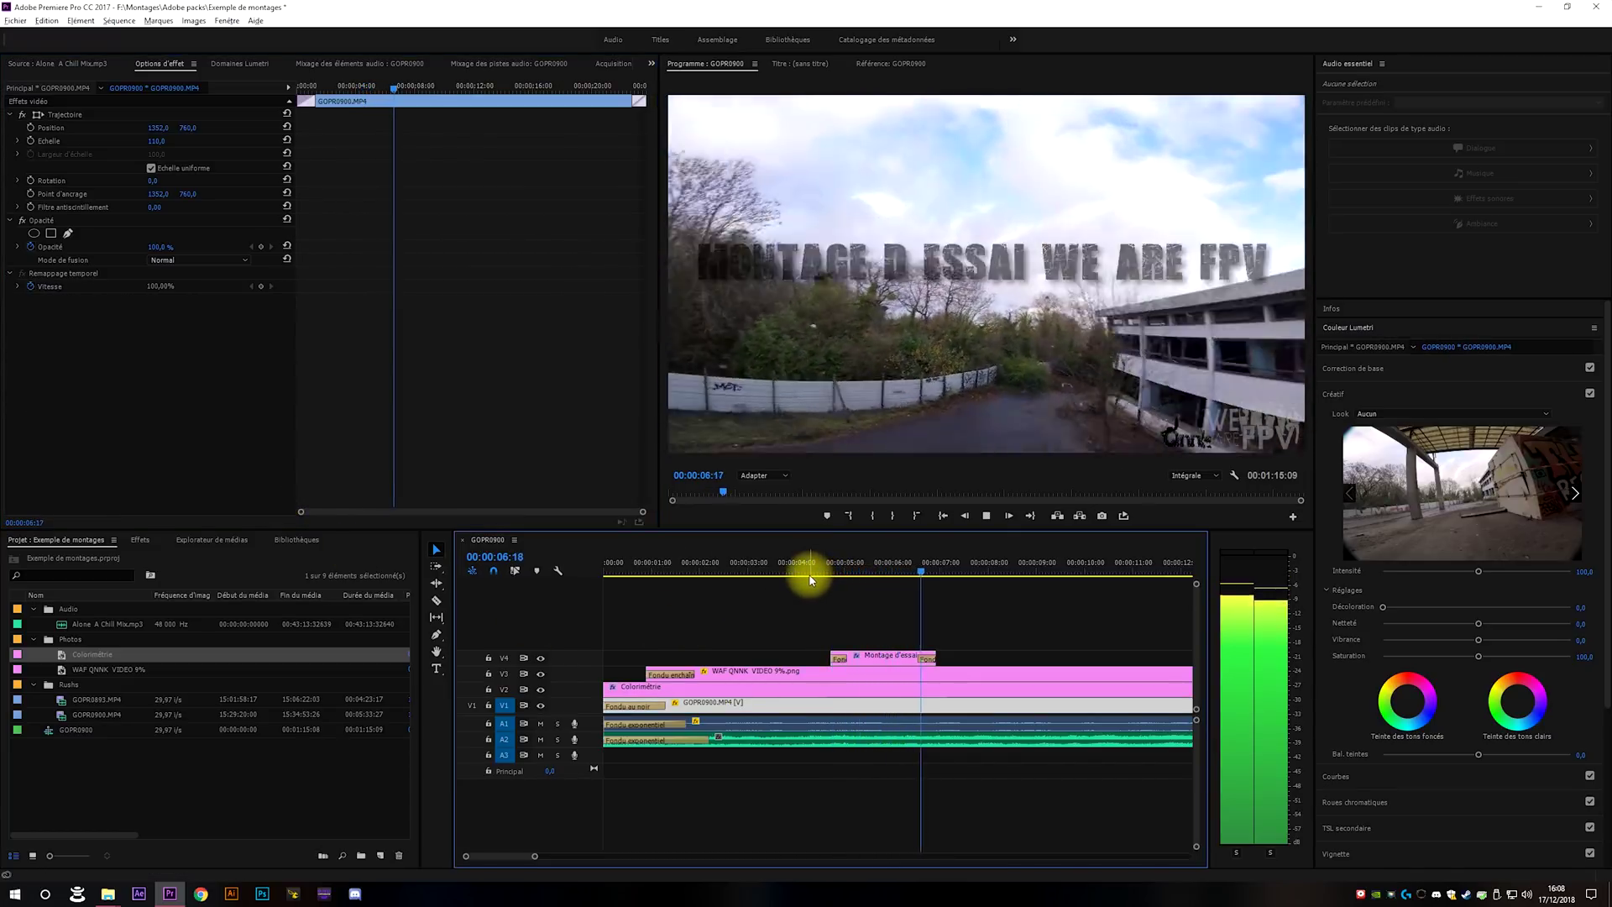
{"action": "left_click", "coordinate": [867, 568]}
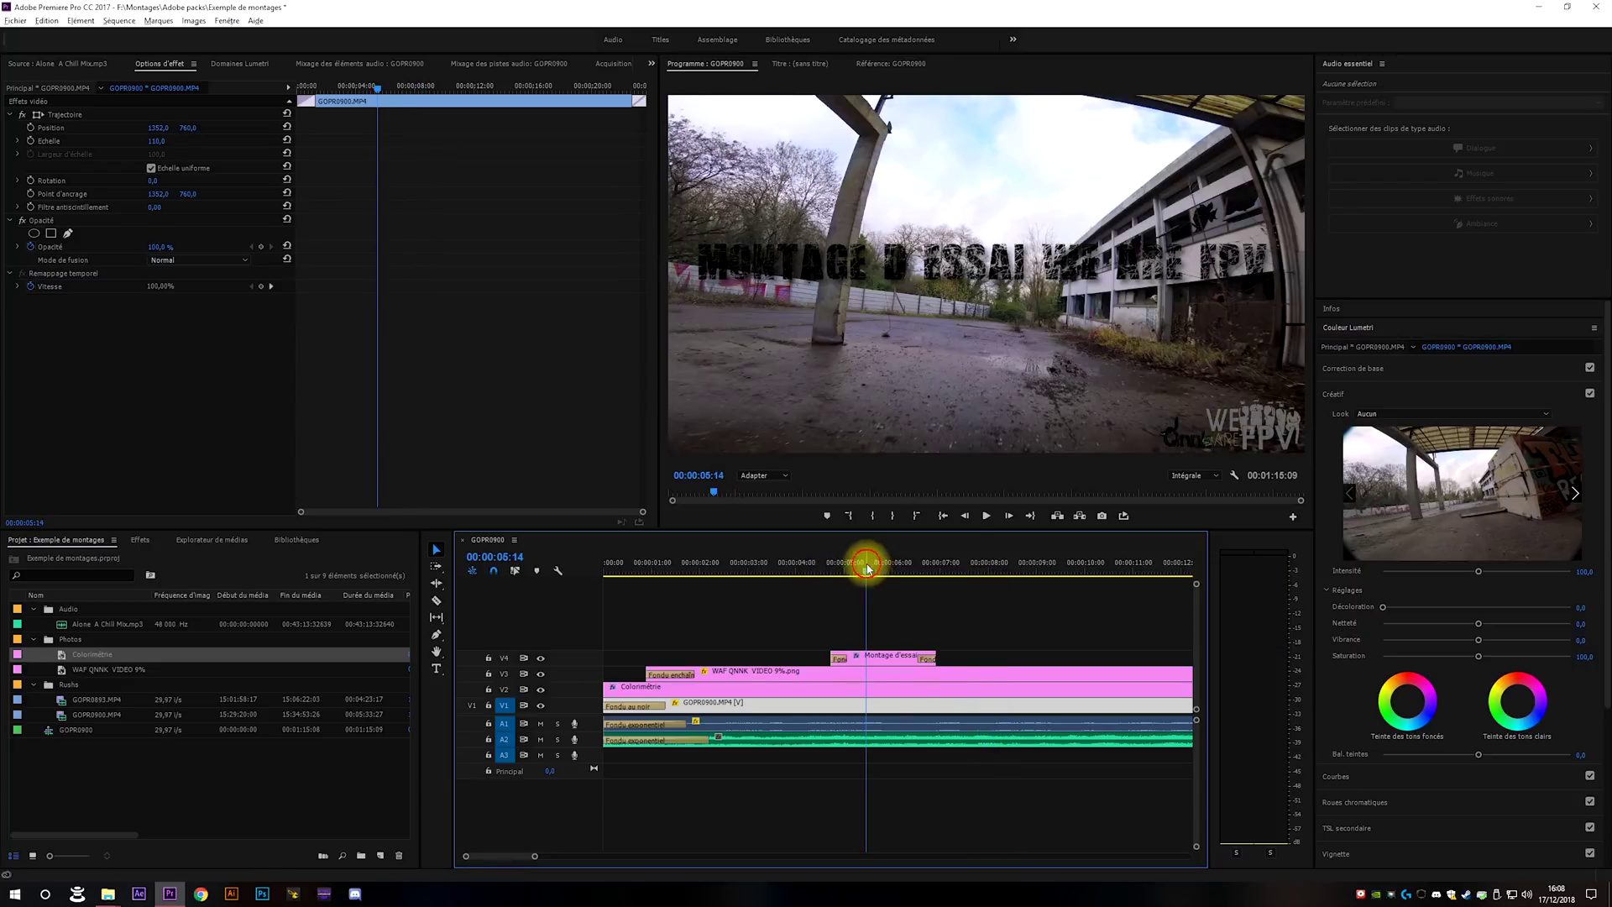
{"action": "key", "text": "space"}
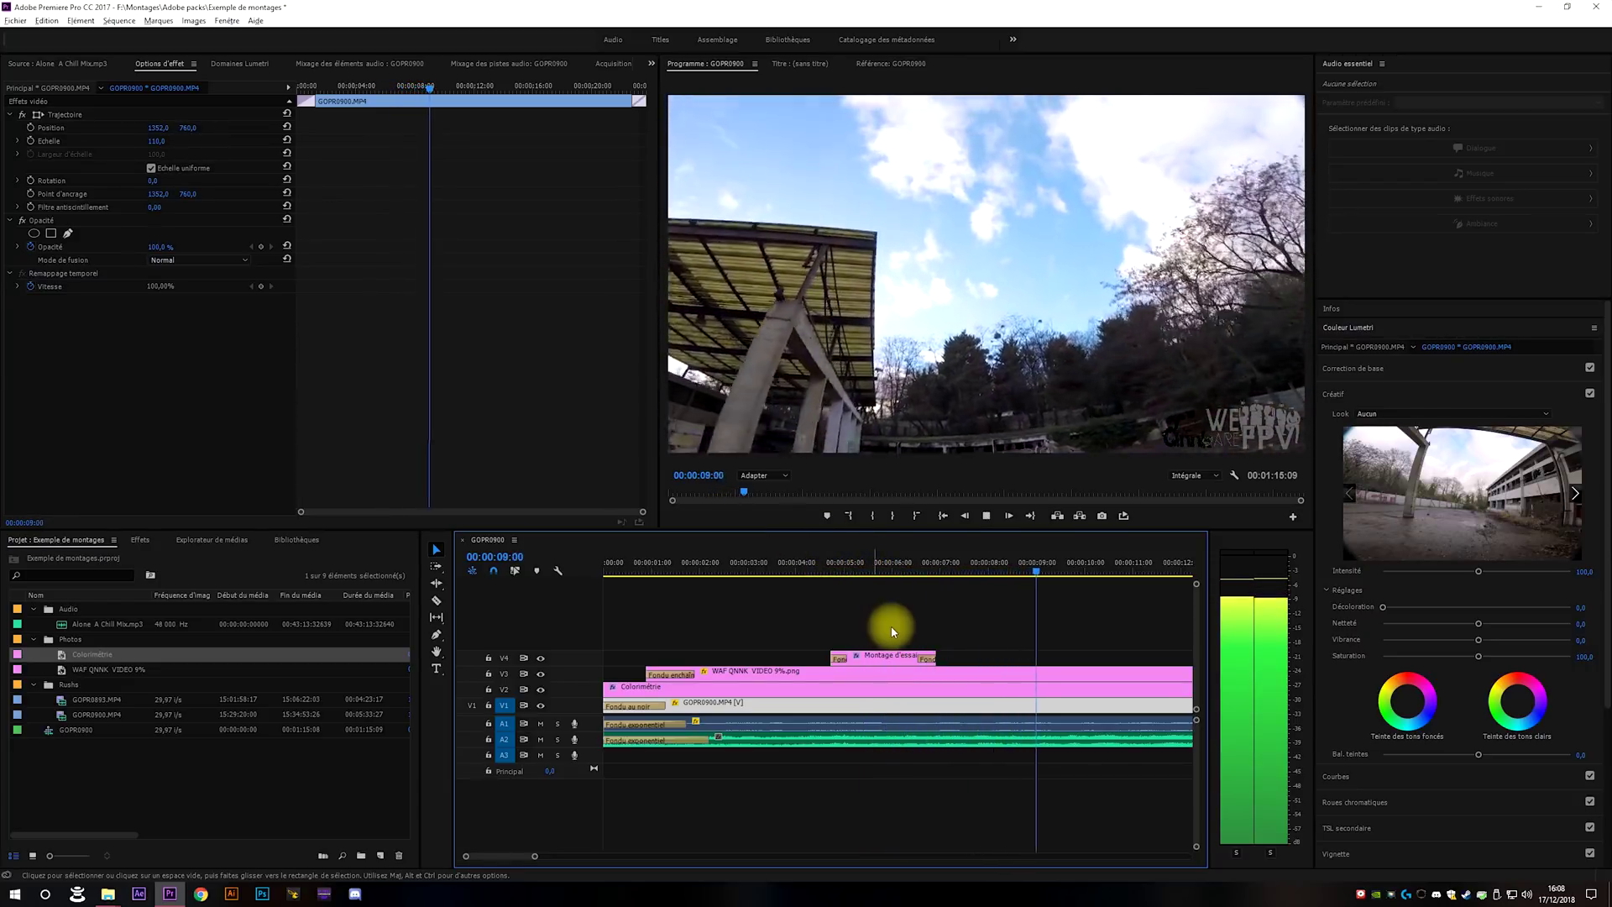
{"action": "left_click", "coordinate": [825, 568]}
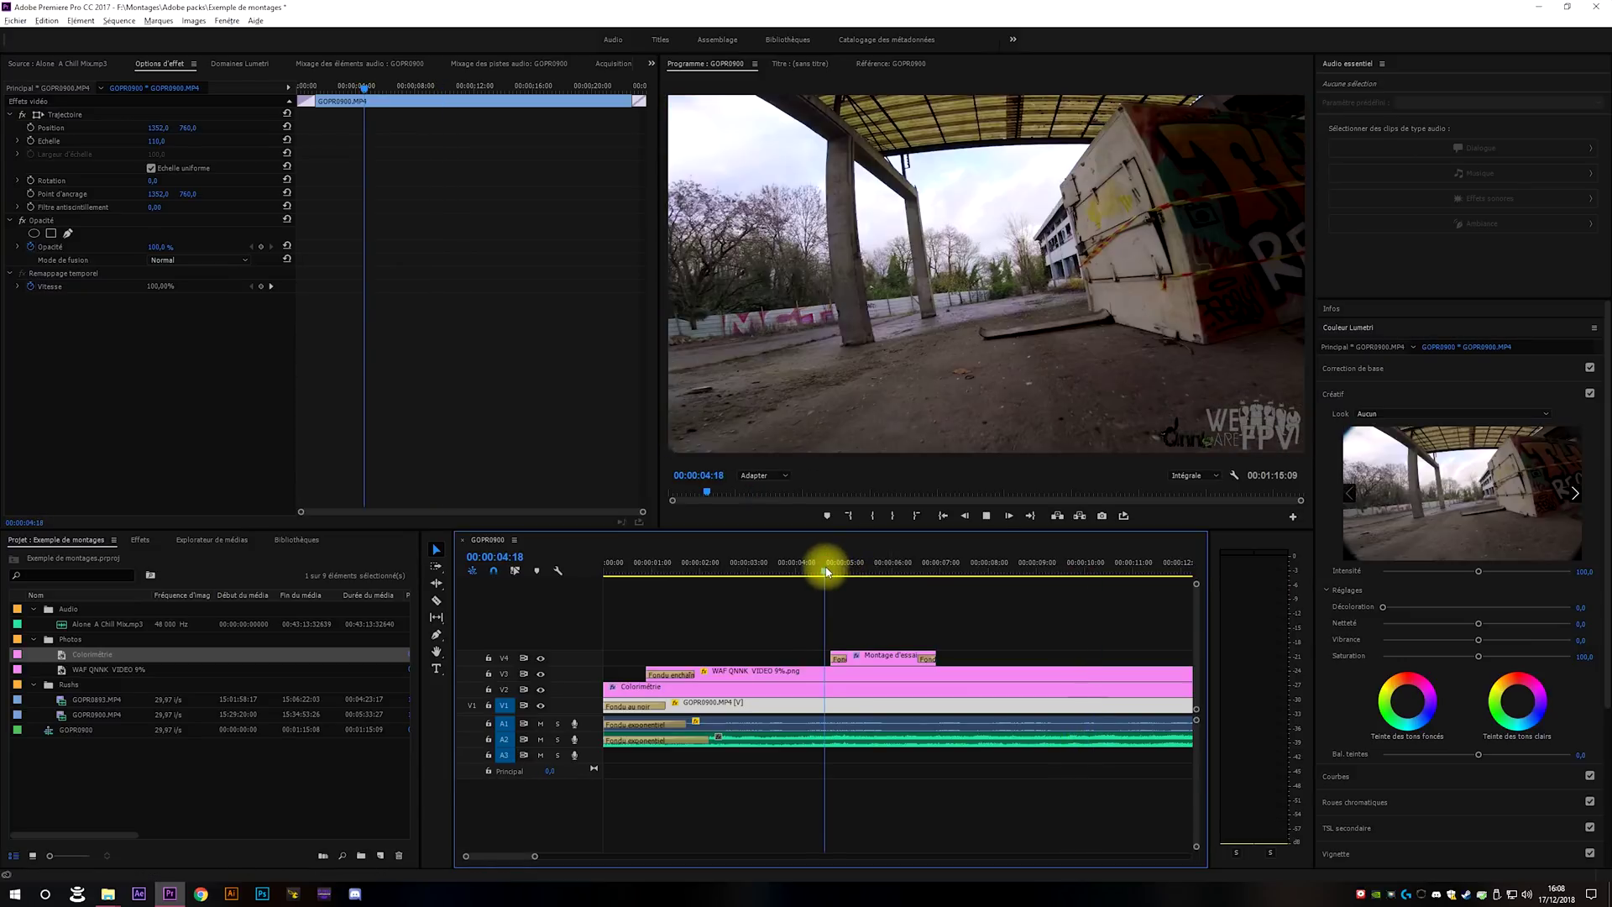
Play the montage past the opening title and remove the title clip from track V4.
{"action": "key", "text": "space"}
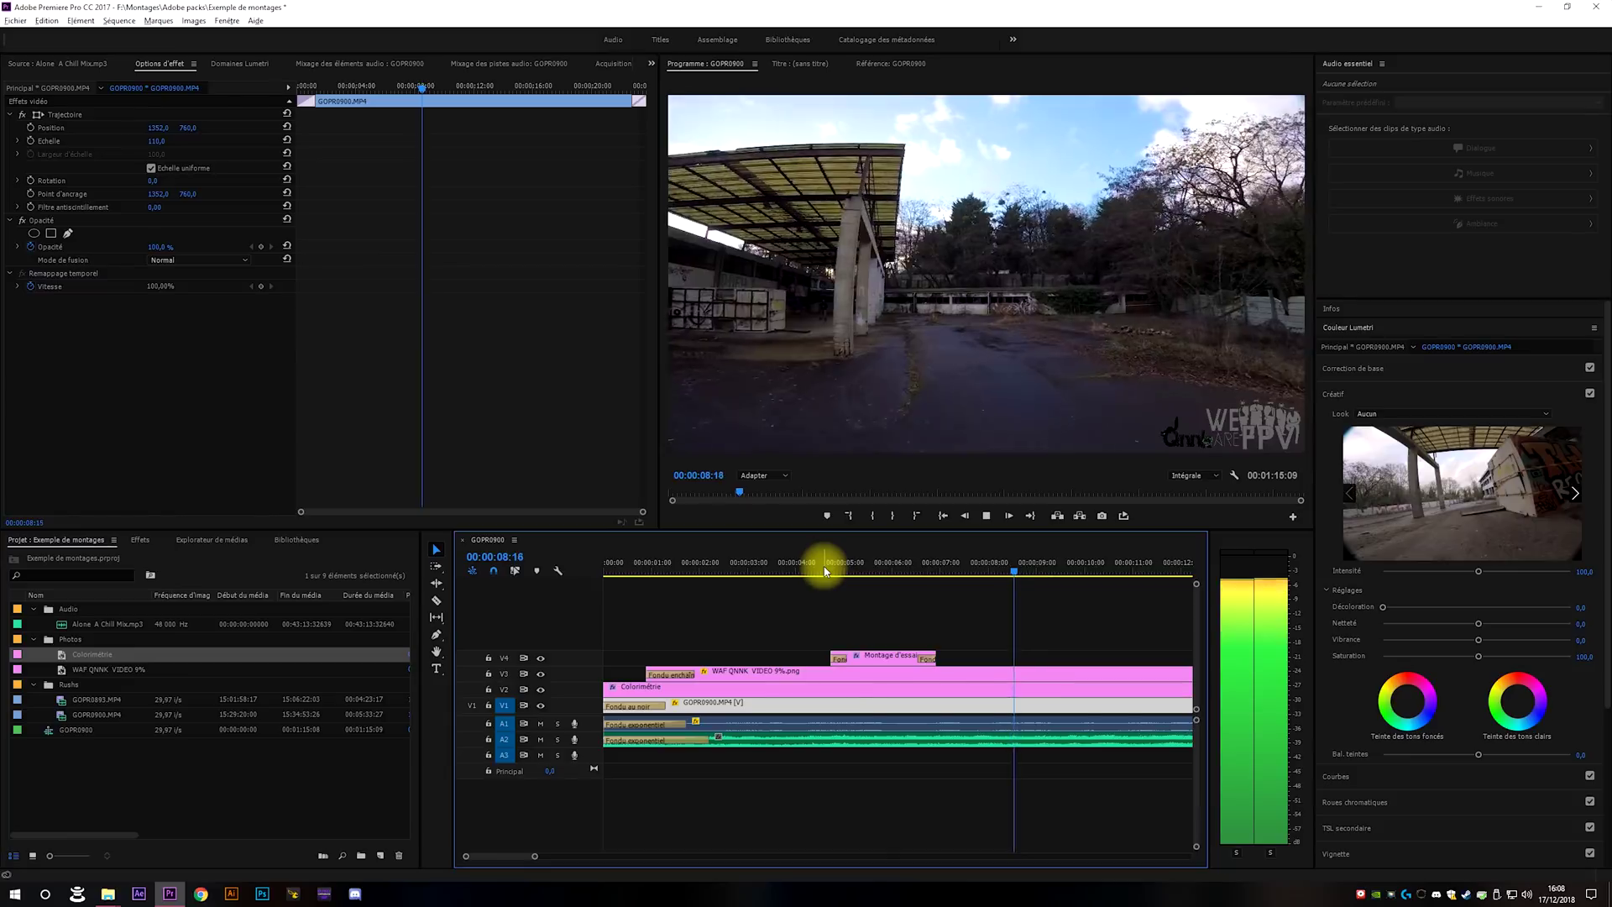
{"action": "left_click", "coordinate": [831, 645]}
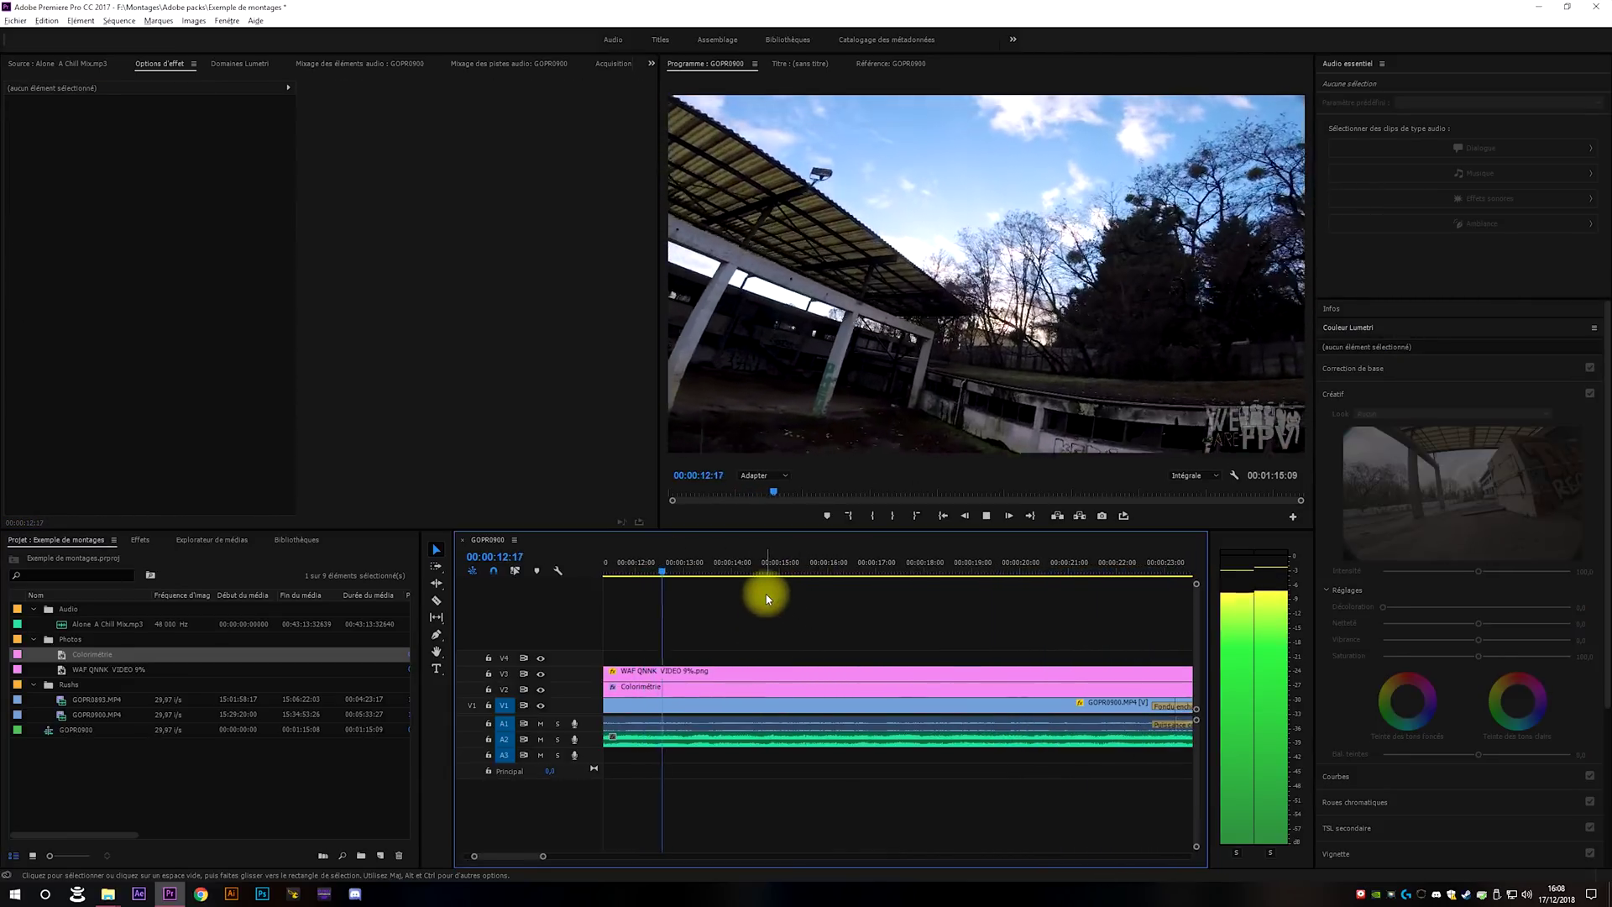
{"action": "key", "text": "space"}
{"action": "scroll", "coordinate": [747, 621], "scroll_direction": "up", "scroll_amount": 5}
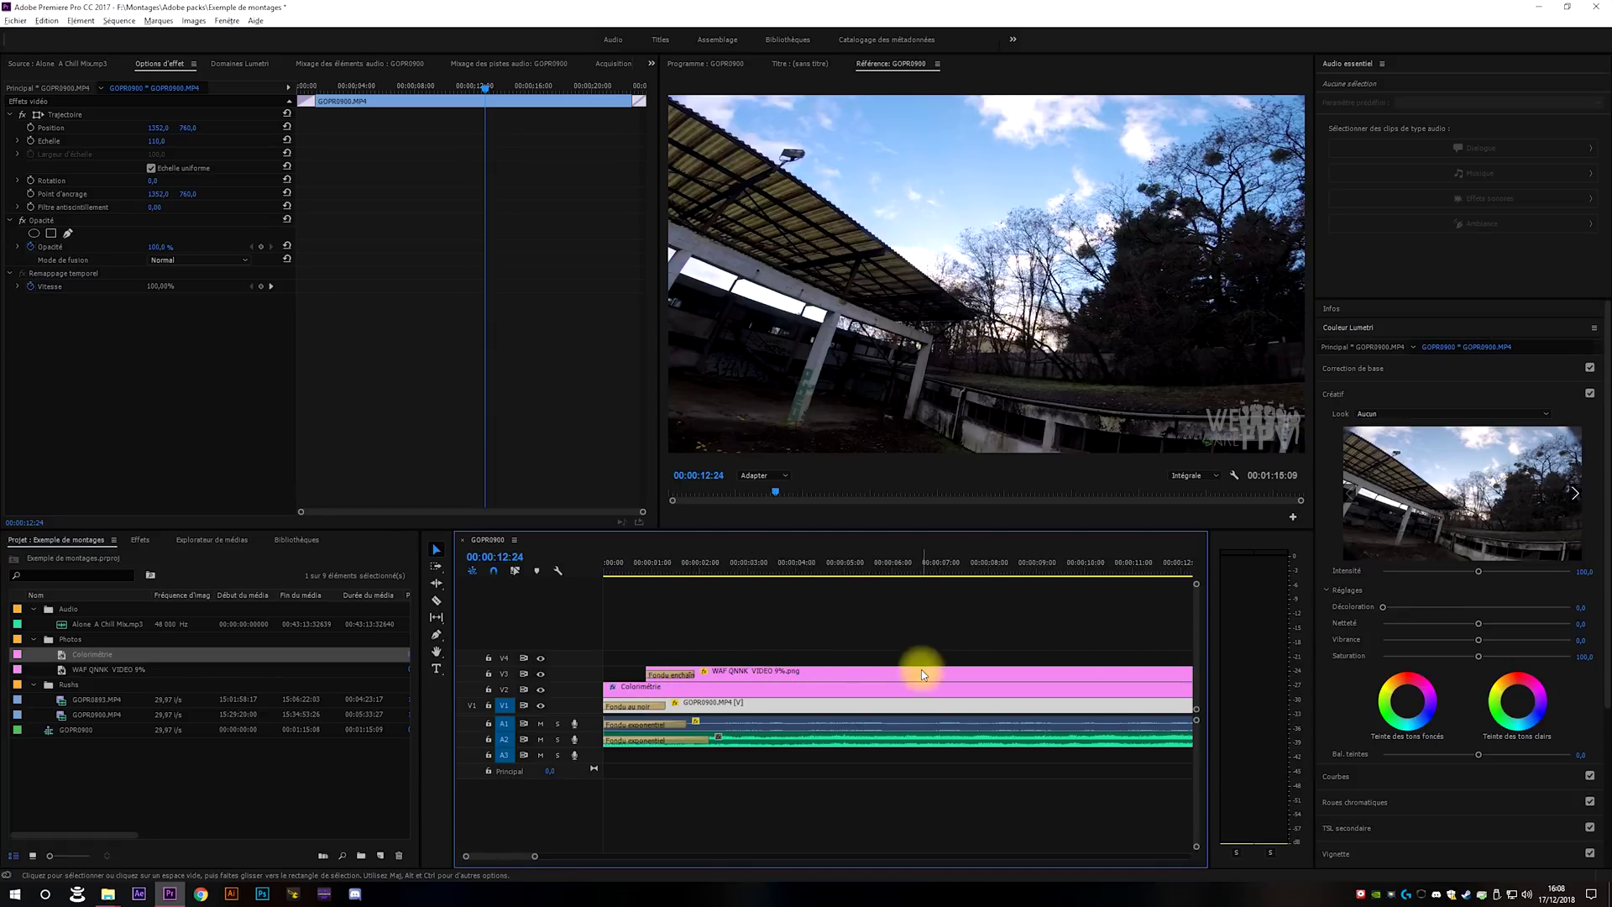
{"action": "left_click", "coordinate": [910, 642]}
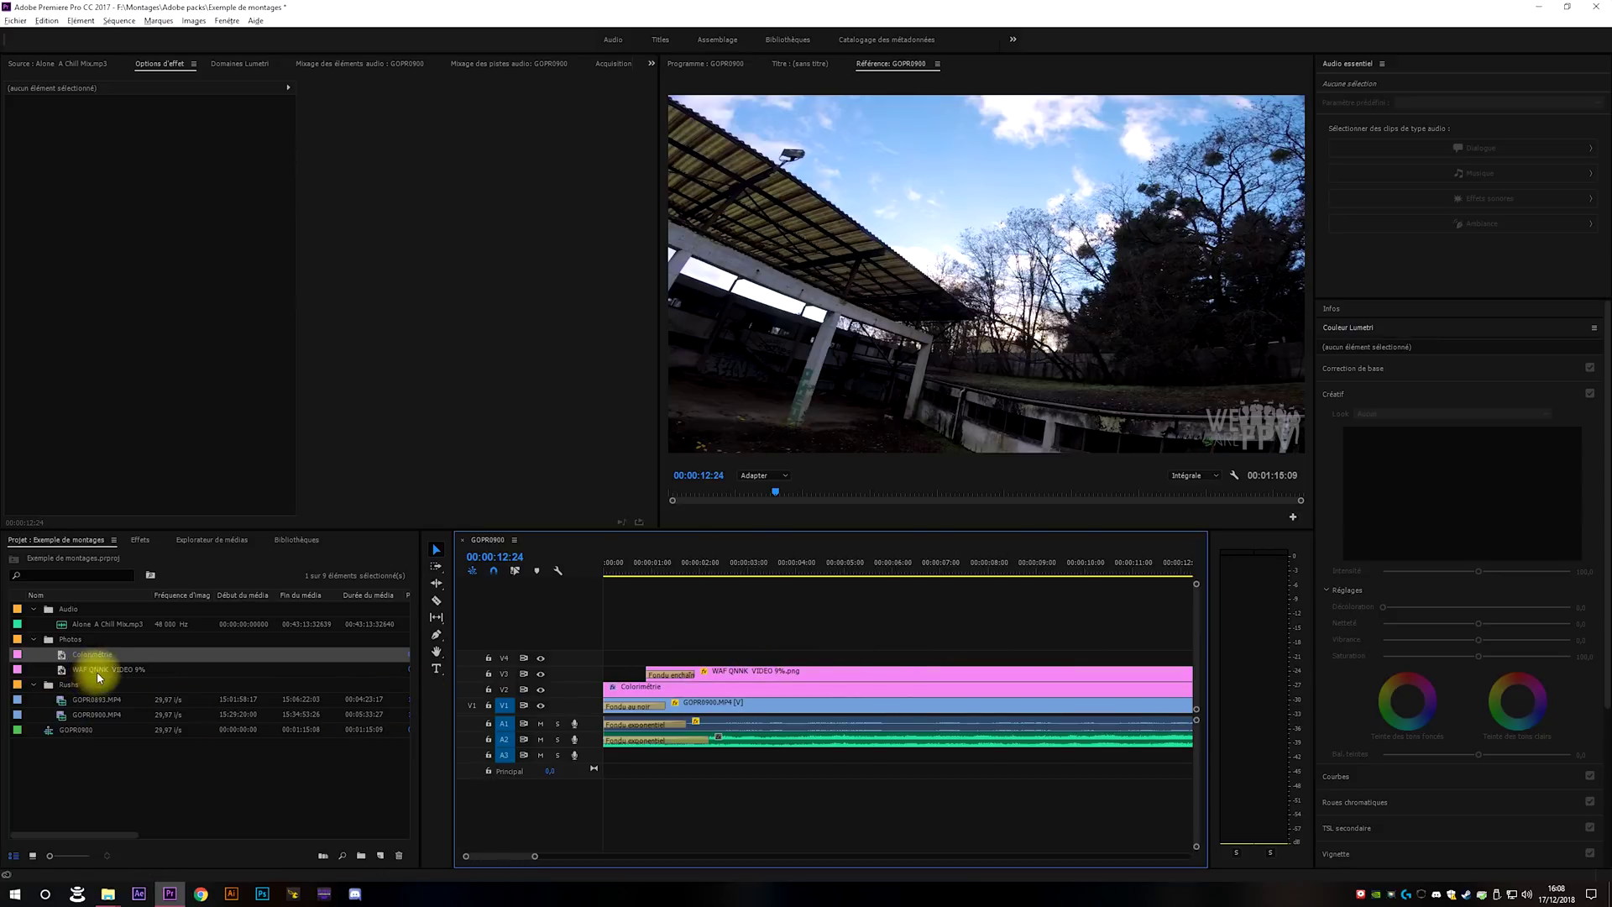
Show the waveform of the music file Alone A Chill Mix.mp3 in the source monitor.
{"action": "left_click", "coordinate": [99, 64]}
{"action": "left_click", "coordinate": [156, 63]}
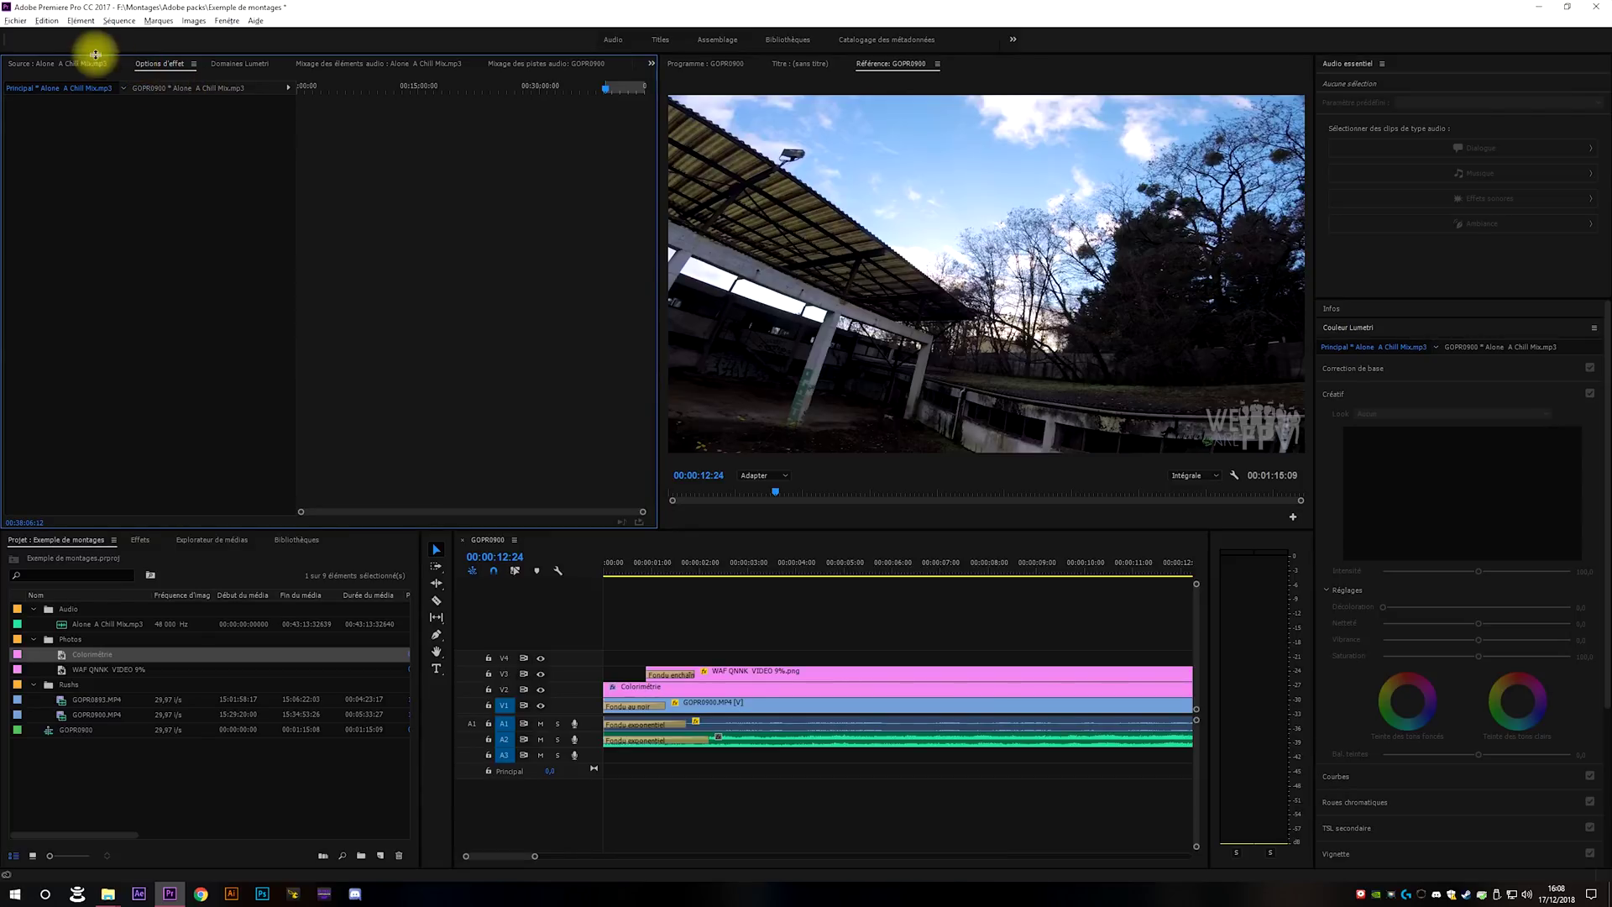
{"action": "left_click", "coordinate": [96, 57]}
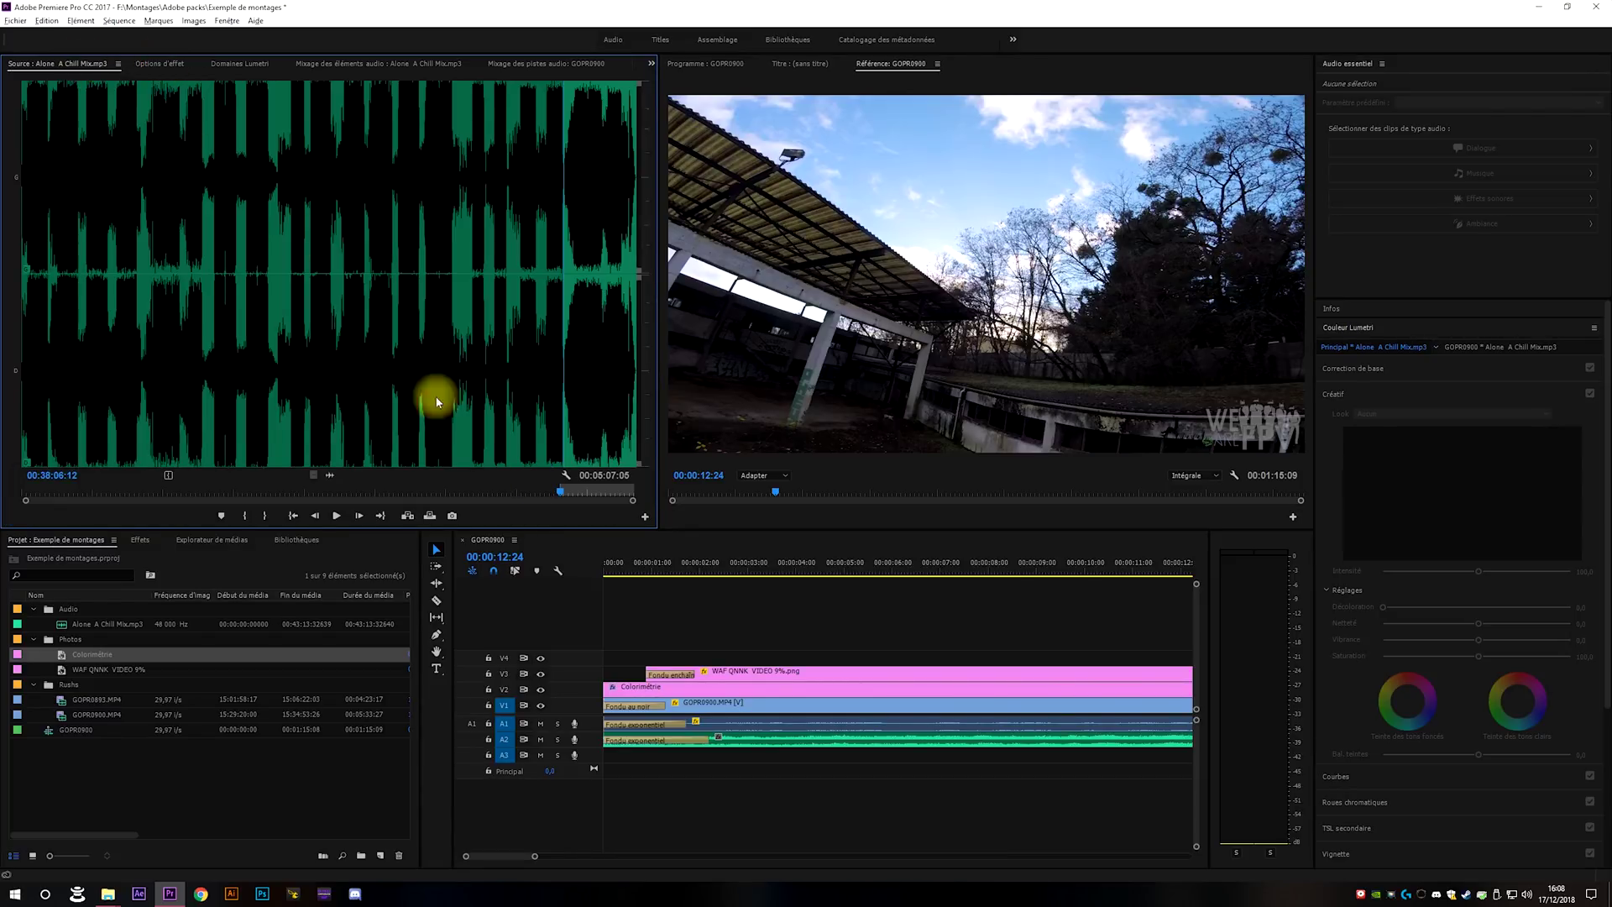
Play the opening seconds of the montage from the start and look over the whole sequence through to its end.
{"action": "left_click_drag", "start_coordinate": [679, 561], "coordinate": [576, 557]}
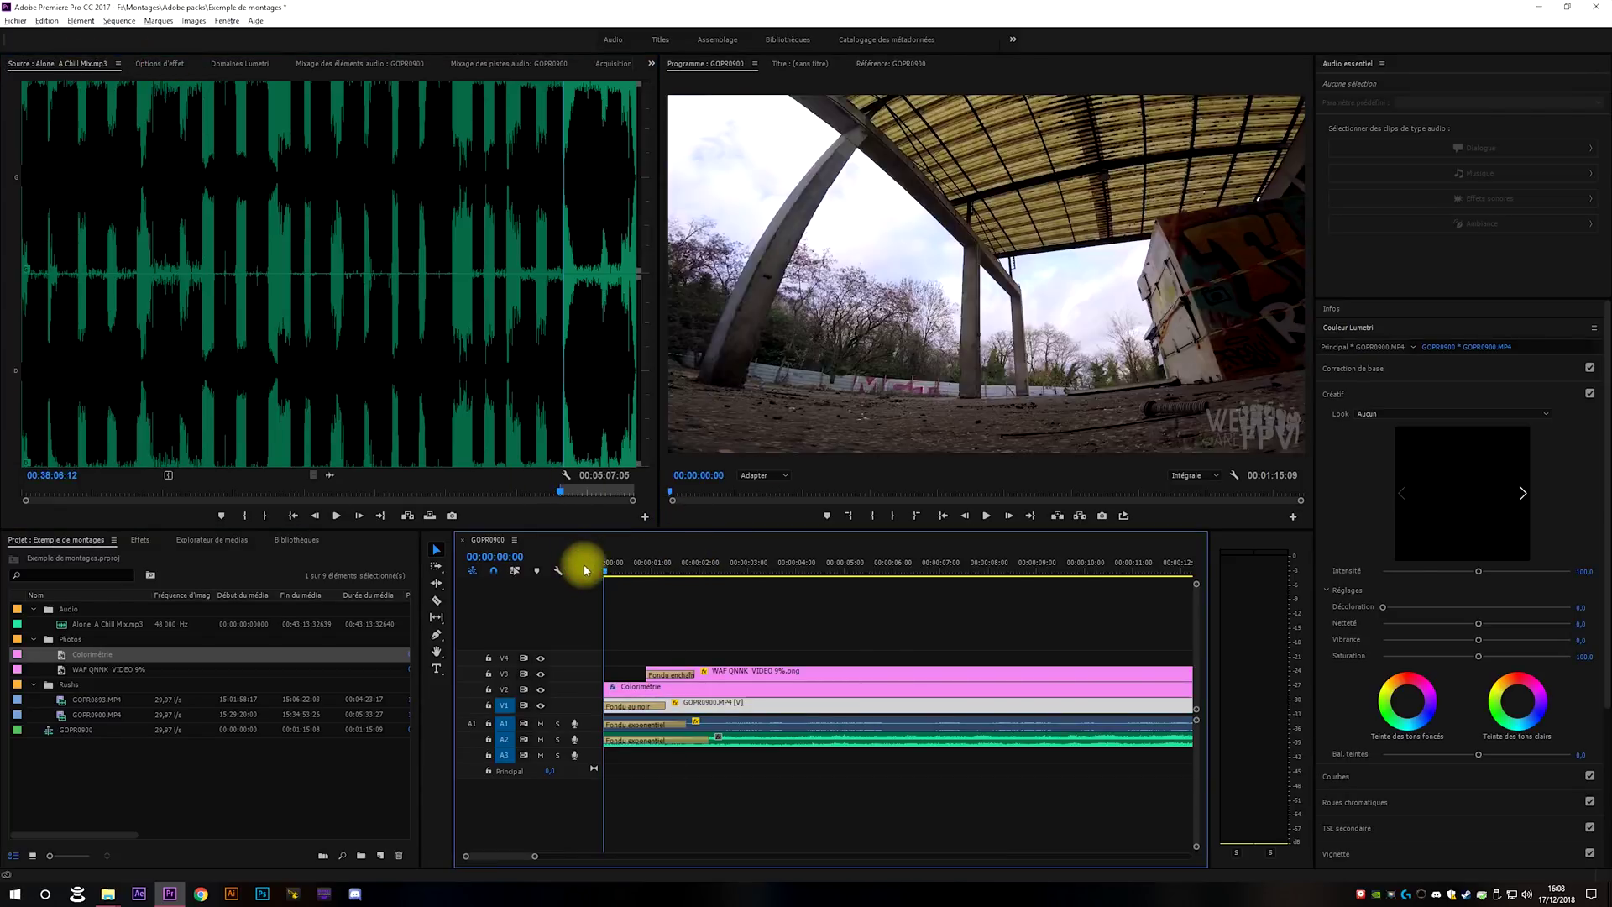
{"action": "key", "text": "space"}
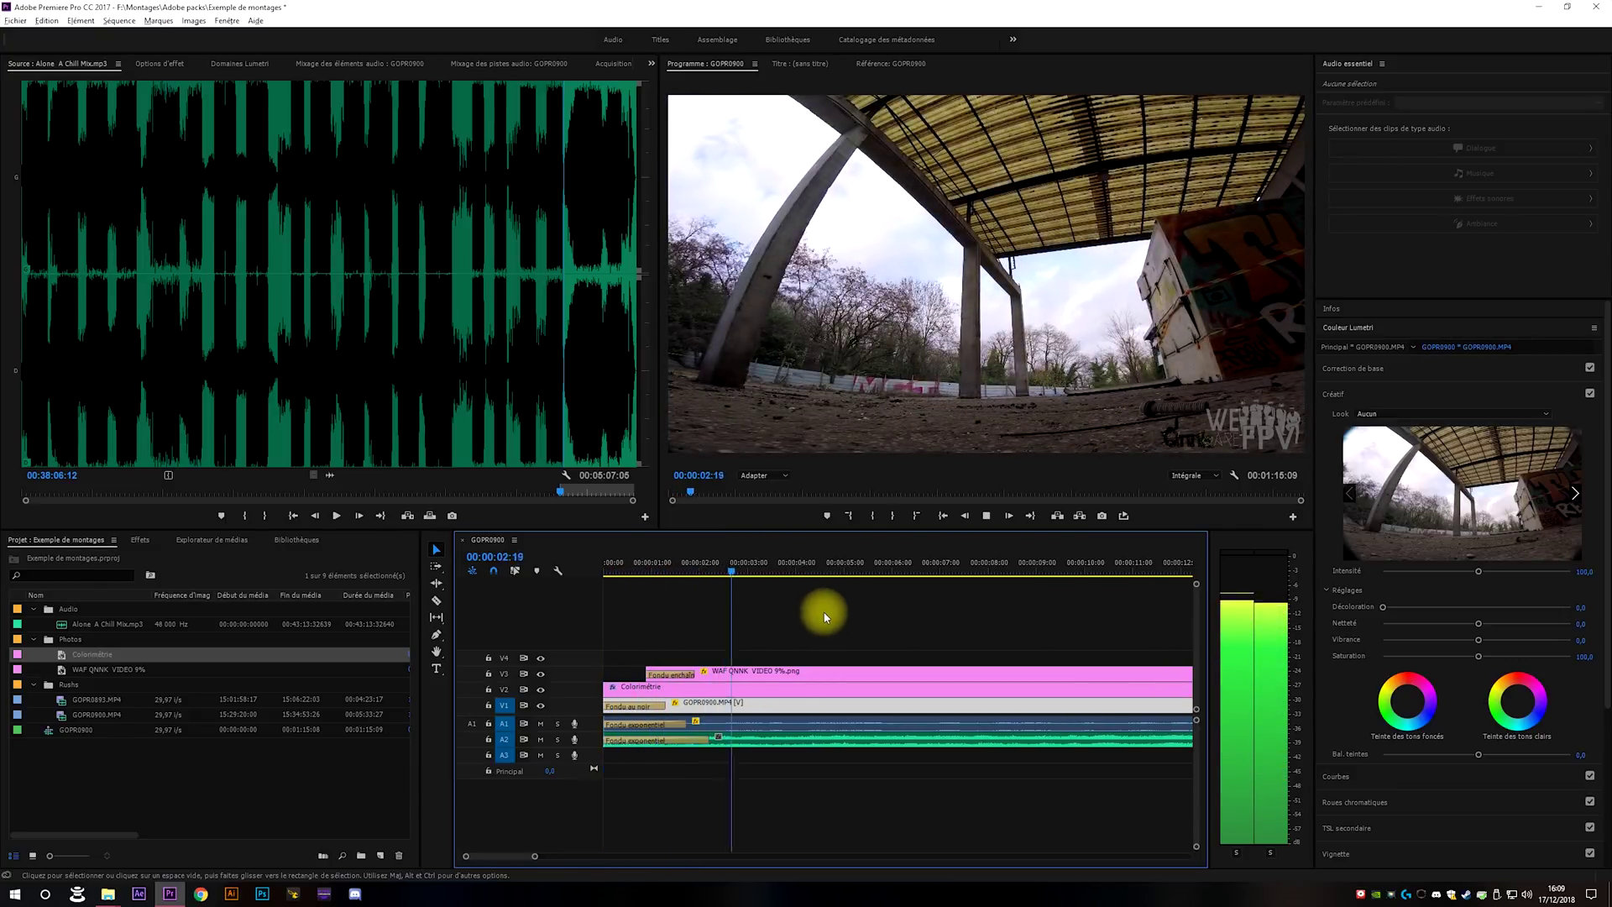
{"action": "key", "text": "space"}
{"action": "key", "text": "minus"}
{"action": "key", "text": "minus"}
{"action": "key", "text": "minus"}
{"action": "key", "text": "minus"}
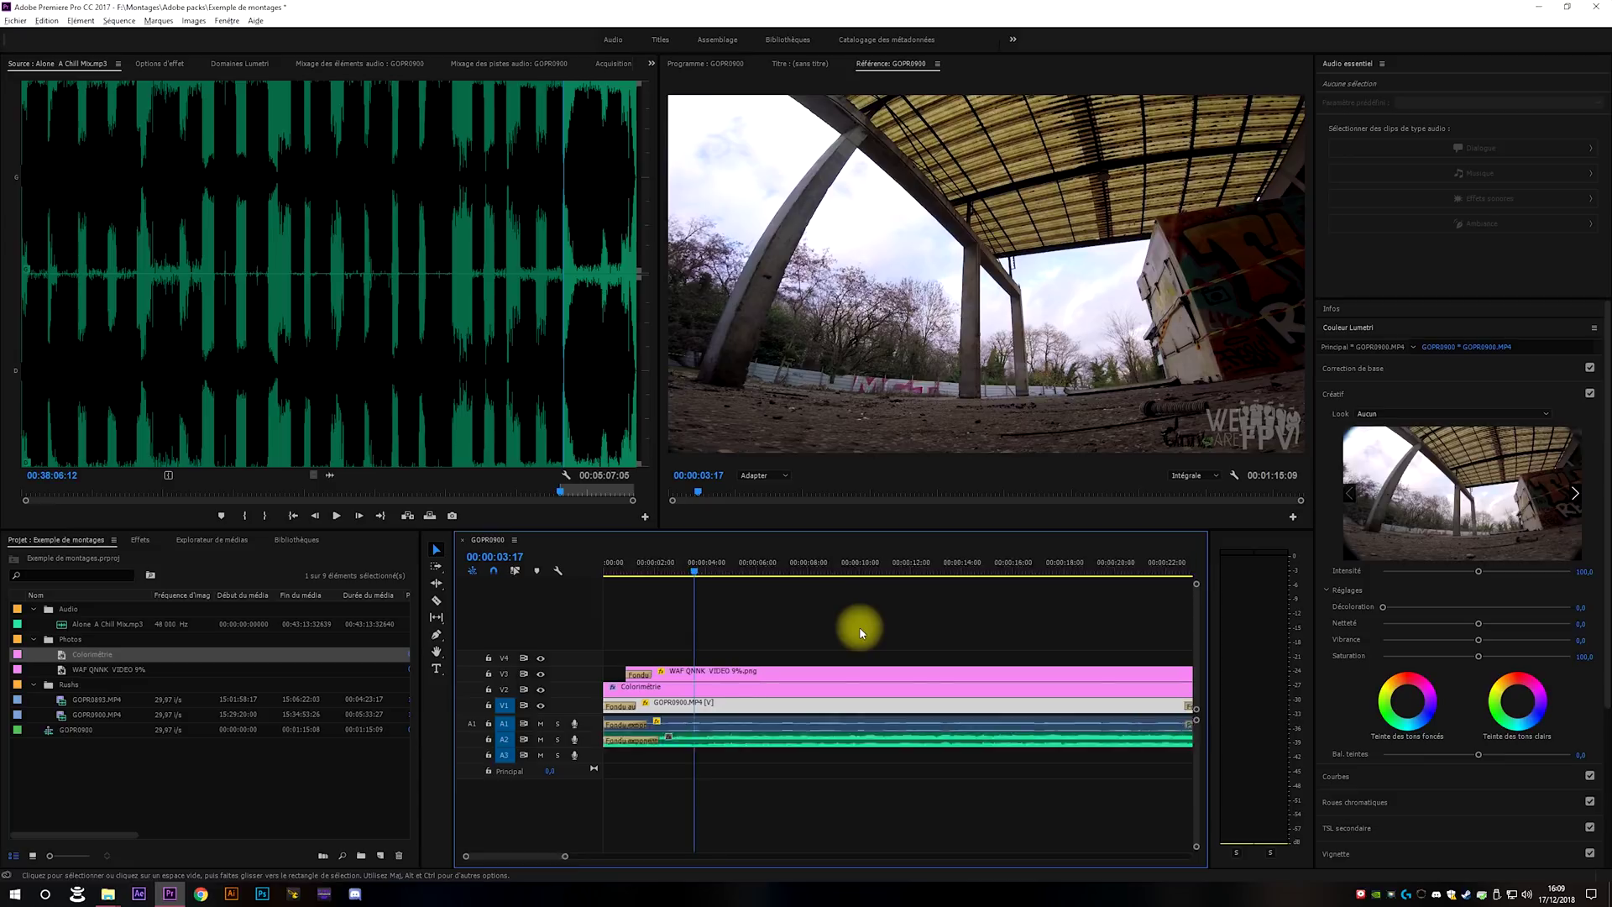
{"action": "key", "text": "minus"}
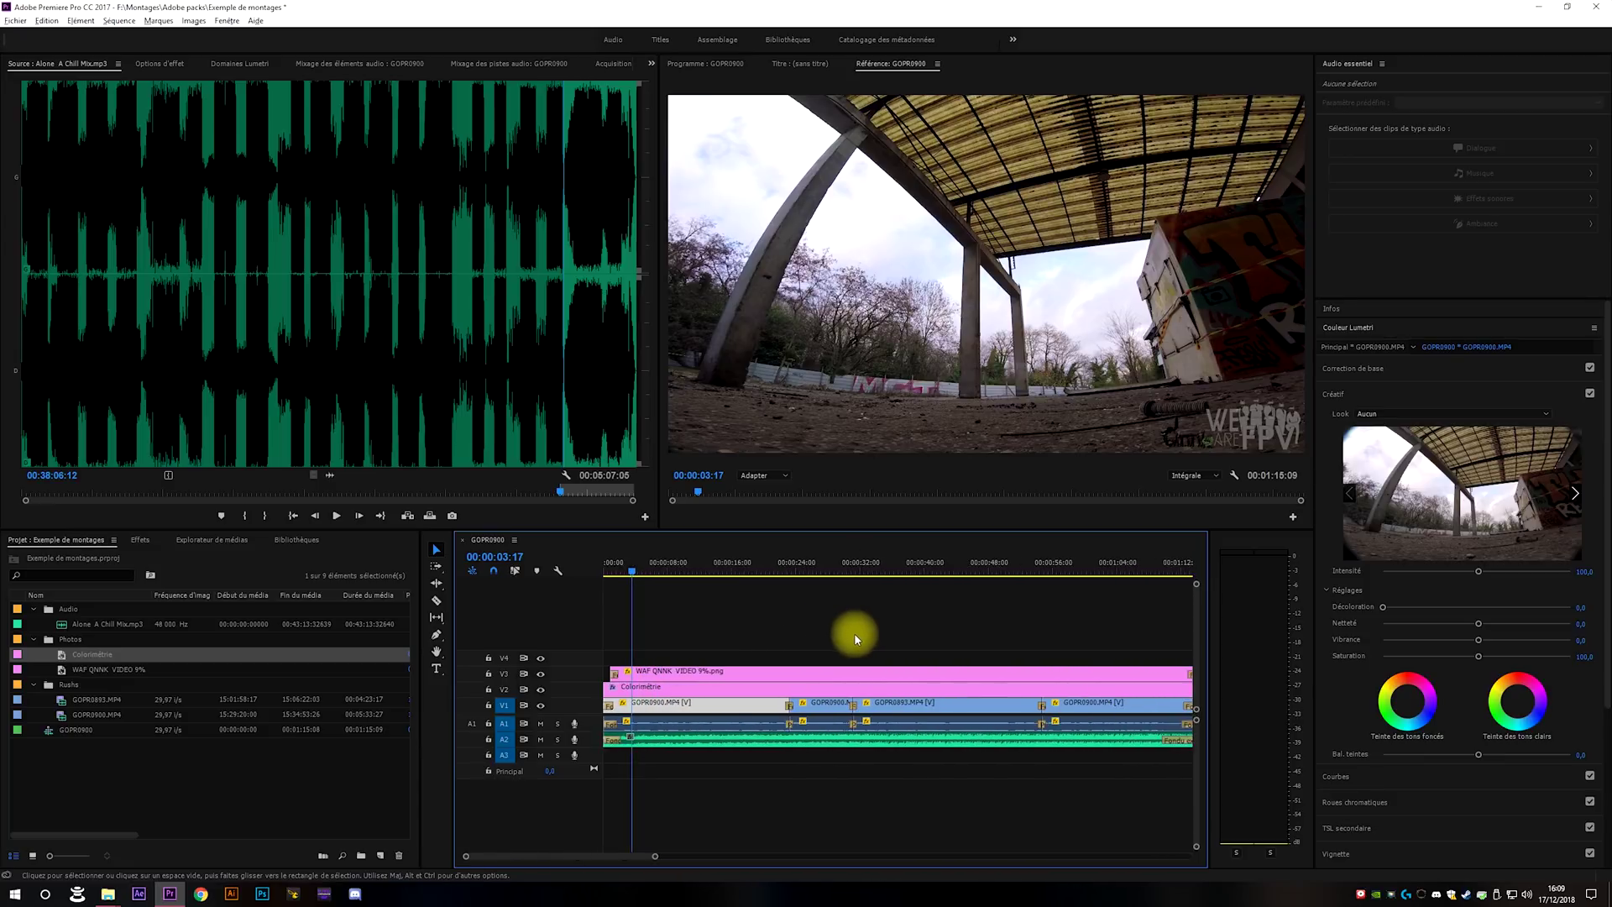
{"action": "scroll", "coordinate": [857, 638], "scroll_direction": "down", "scroll_amount": 5}
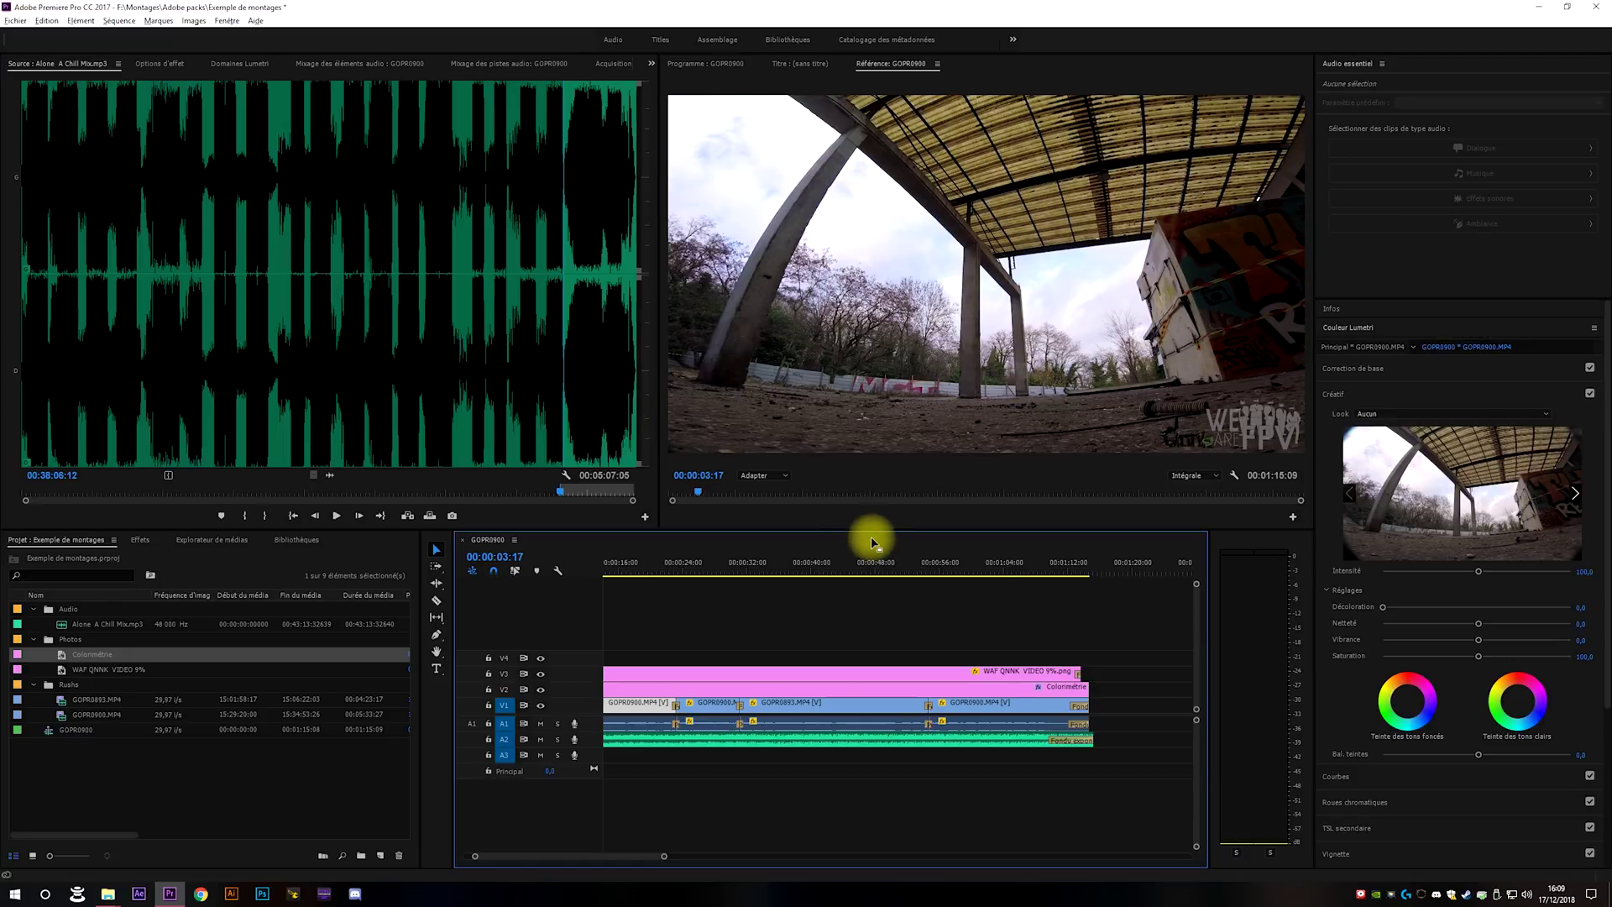
{"action": "left_click", "coordinate": [16, 21]}
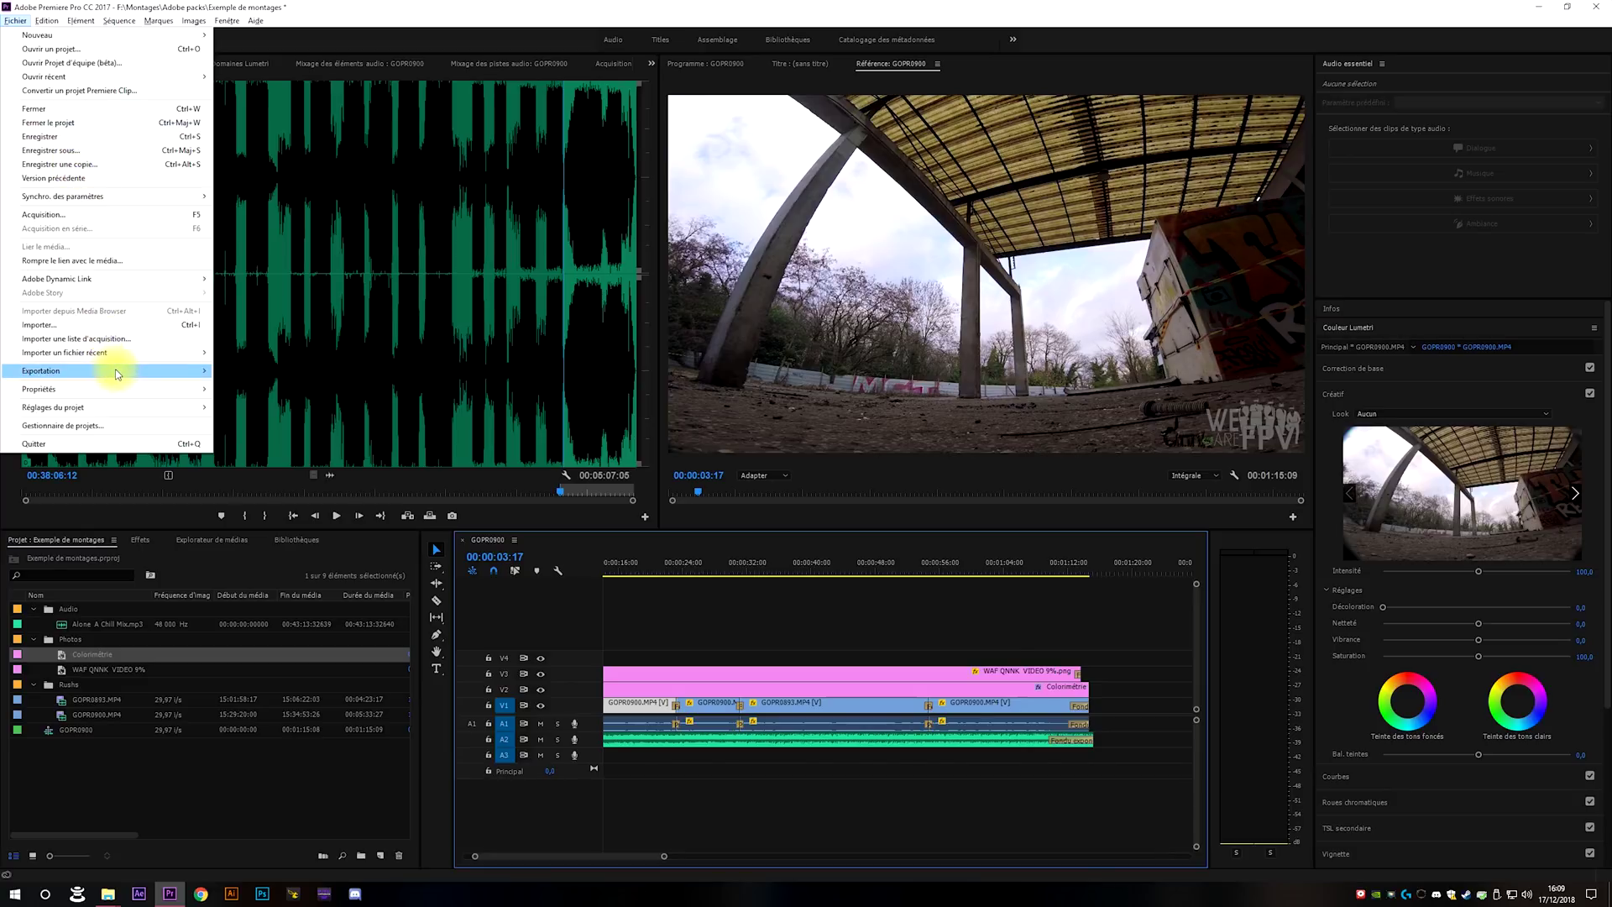
{"action": "mouse_move", "coordinate": [118, 373]}
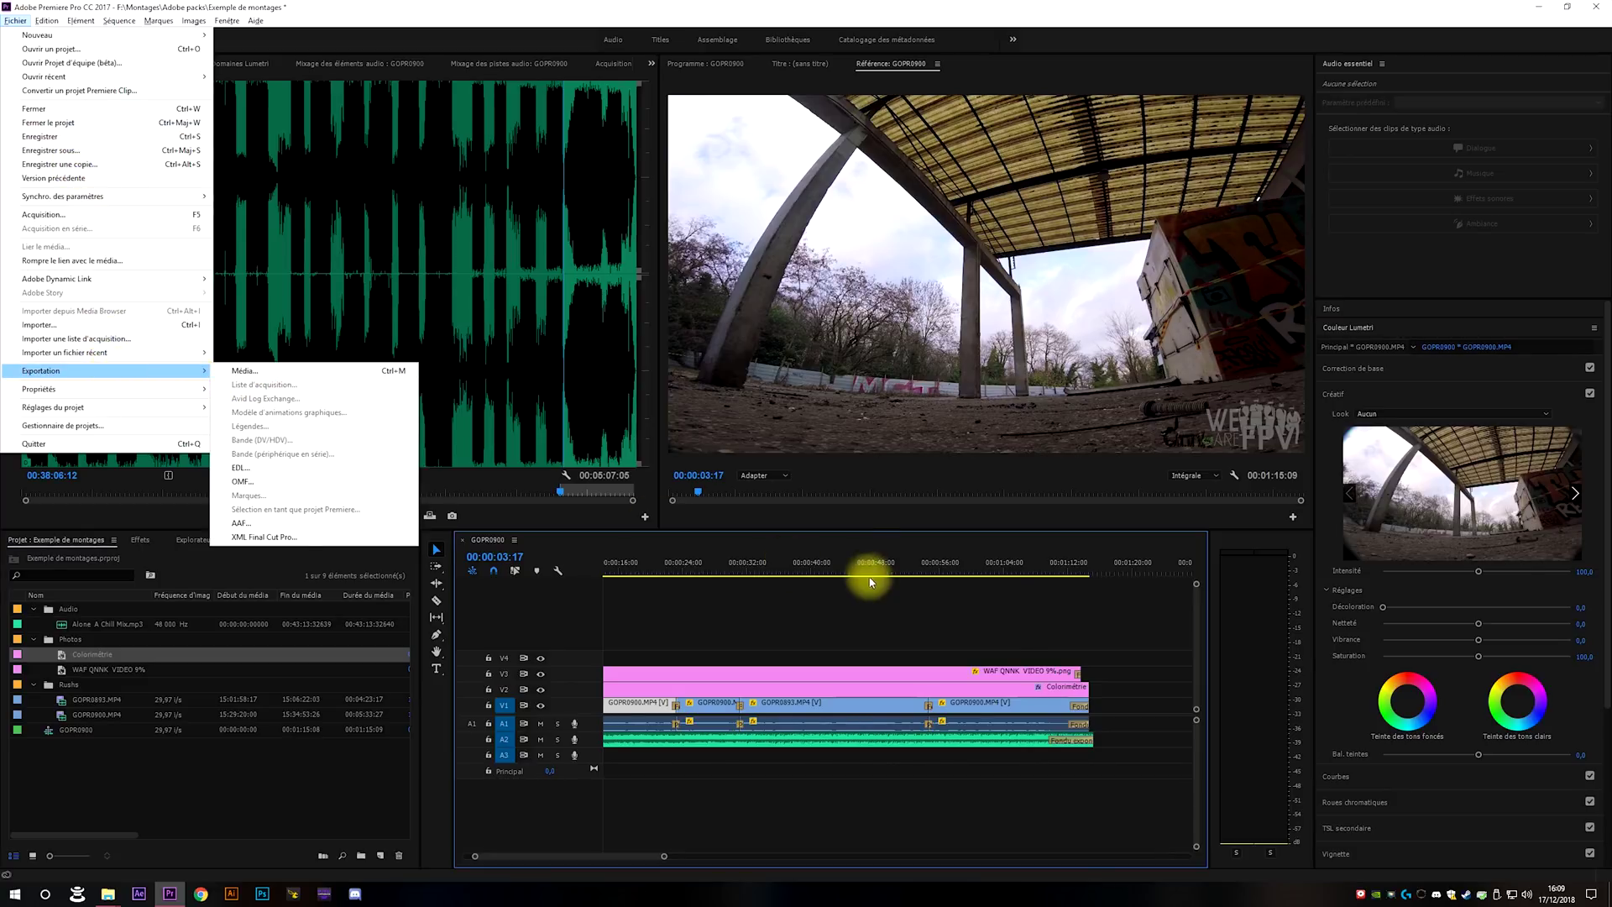
{"action": "left_click", "coordinate": [871, 541]}
{"action": "key", "text": "grave"}
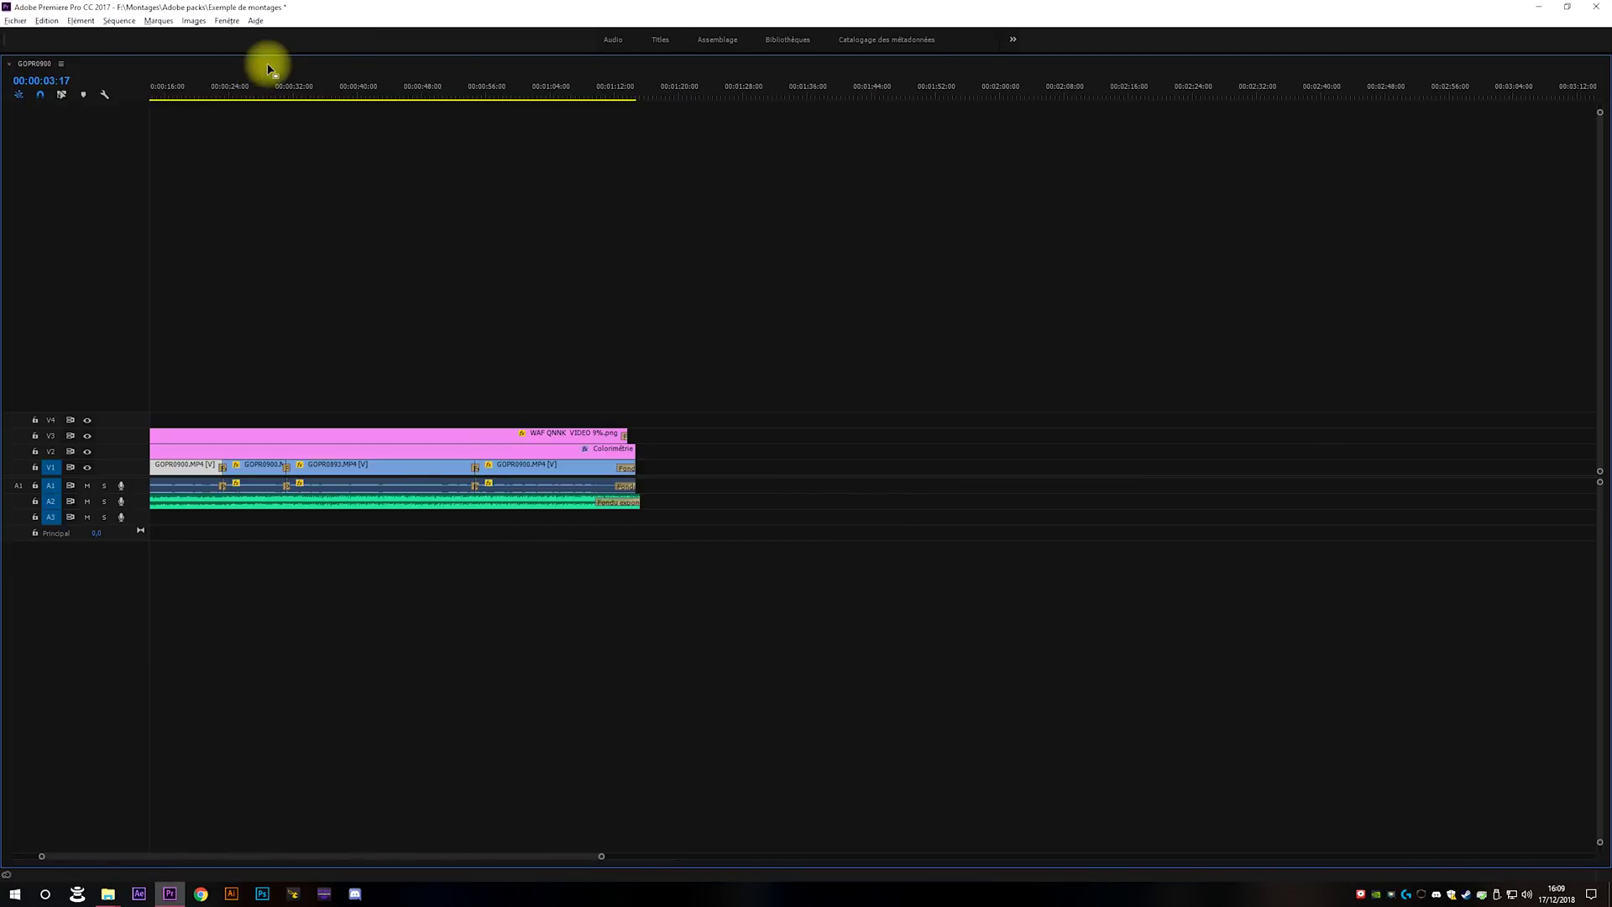
{"action": "key", "text": "grave"}
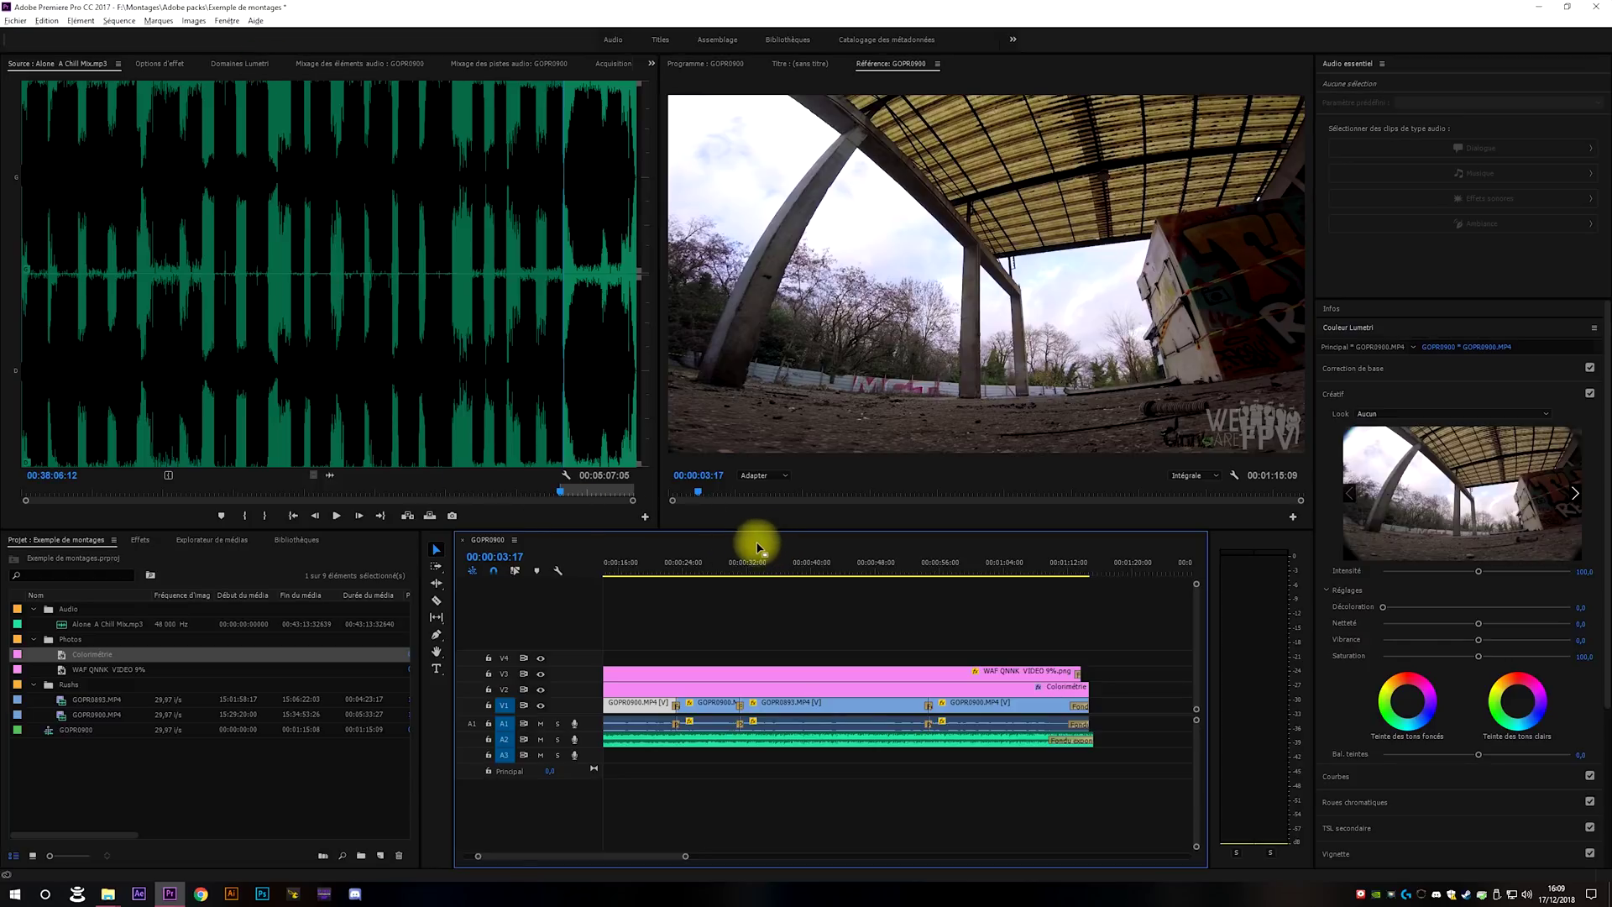
Open the media export settings for the sequence and apply the 4KYT preset.
{"action": "left_click", "coordinate": [15, 20]}
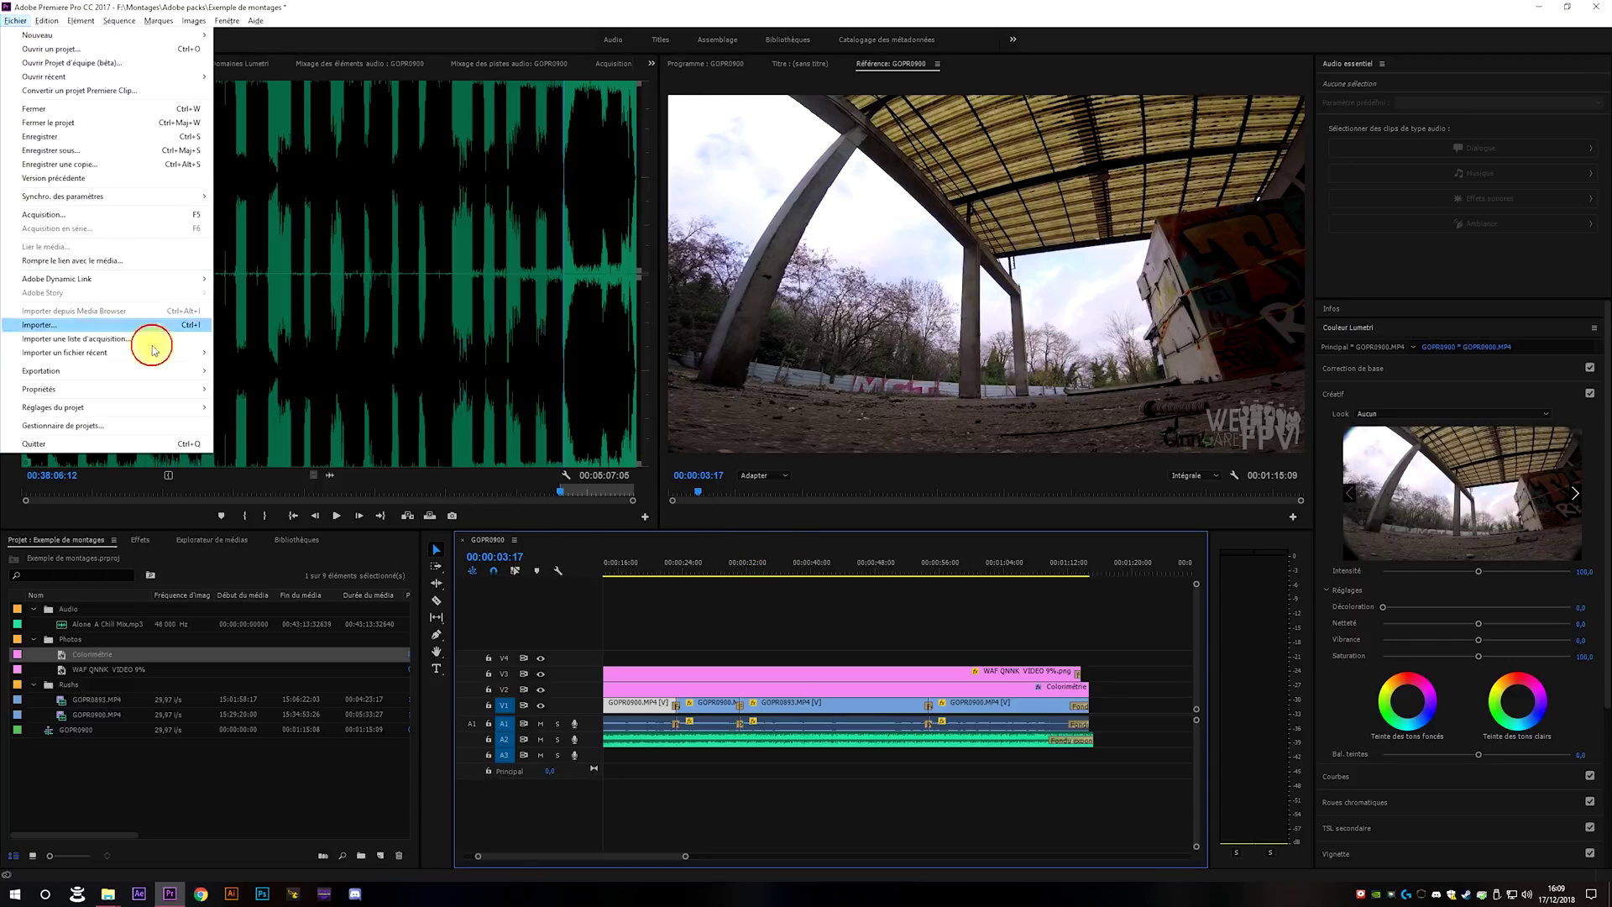
{"action": "mouse_move", "coordinate": [189, 390]}
{"action": "left_click", "coordinate": [222, 370]}
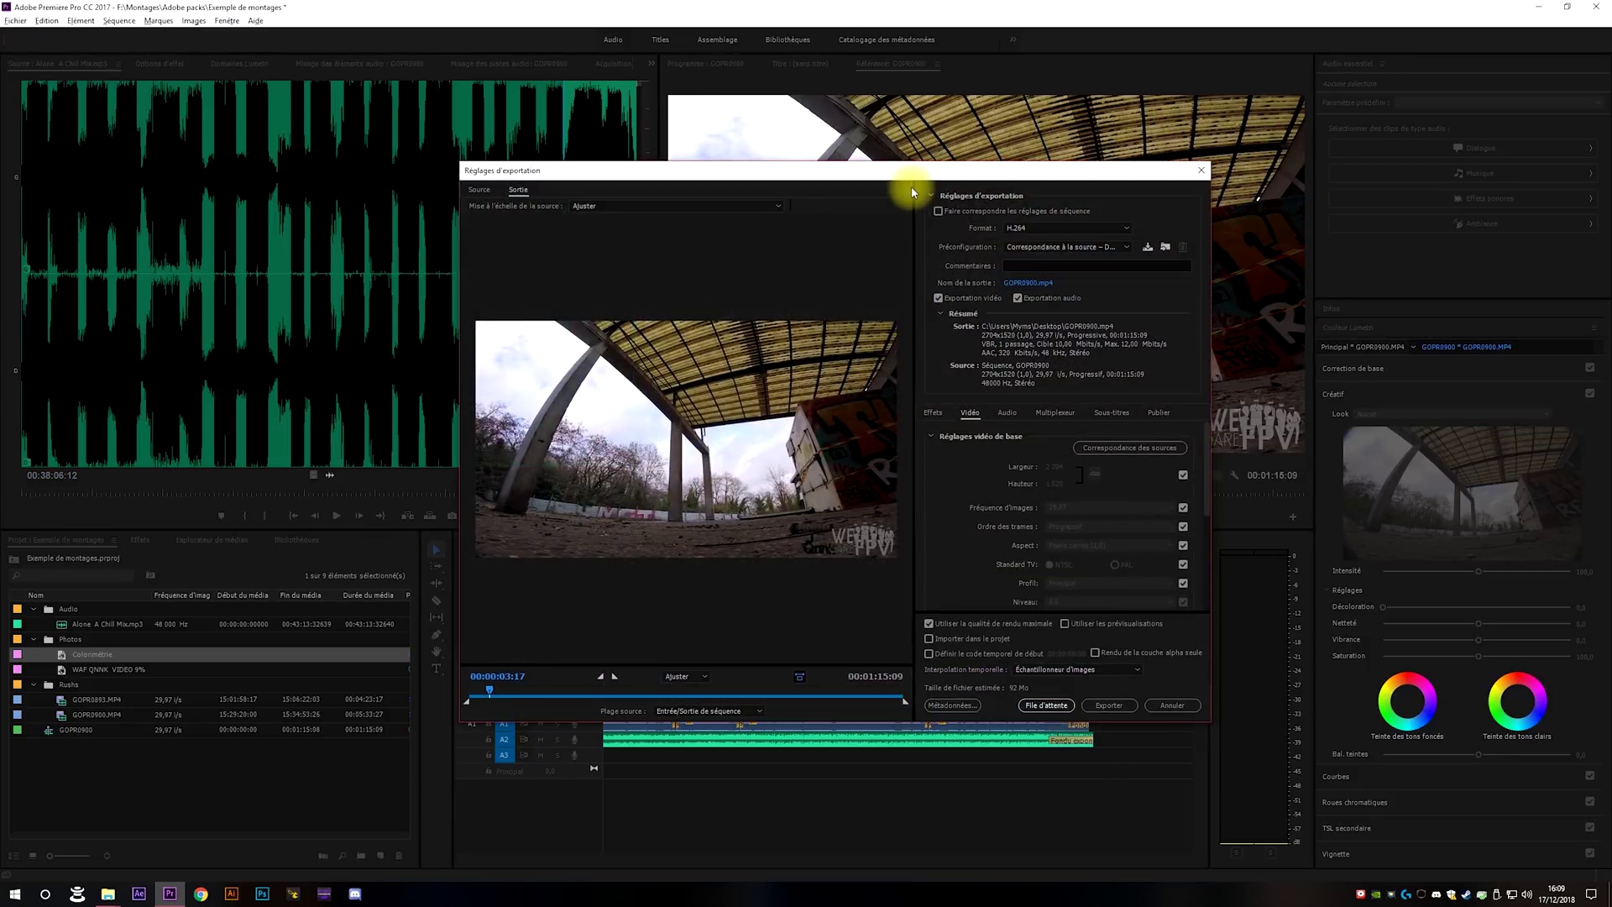
{"action": "left_click", "coordinate": [1126, 246]}
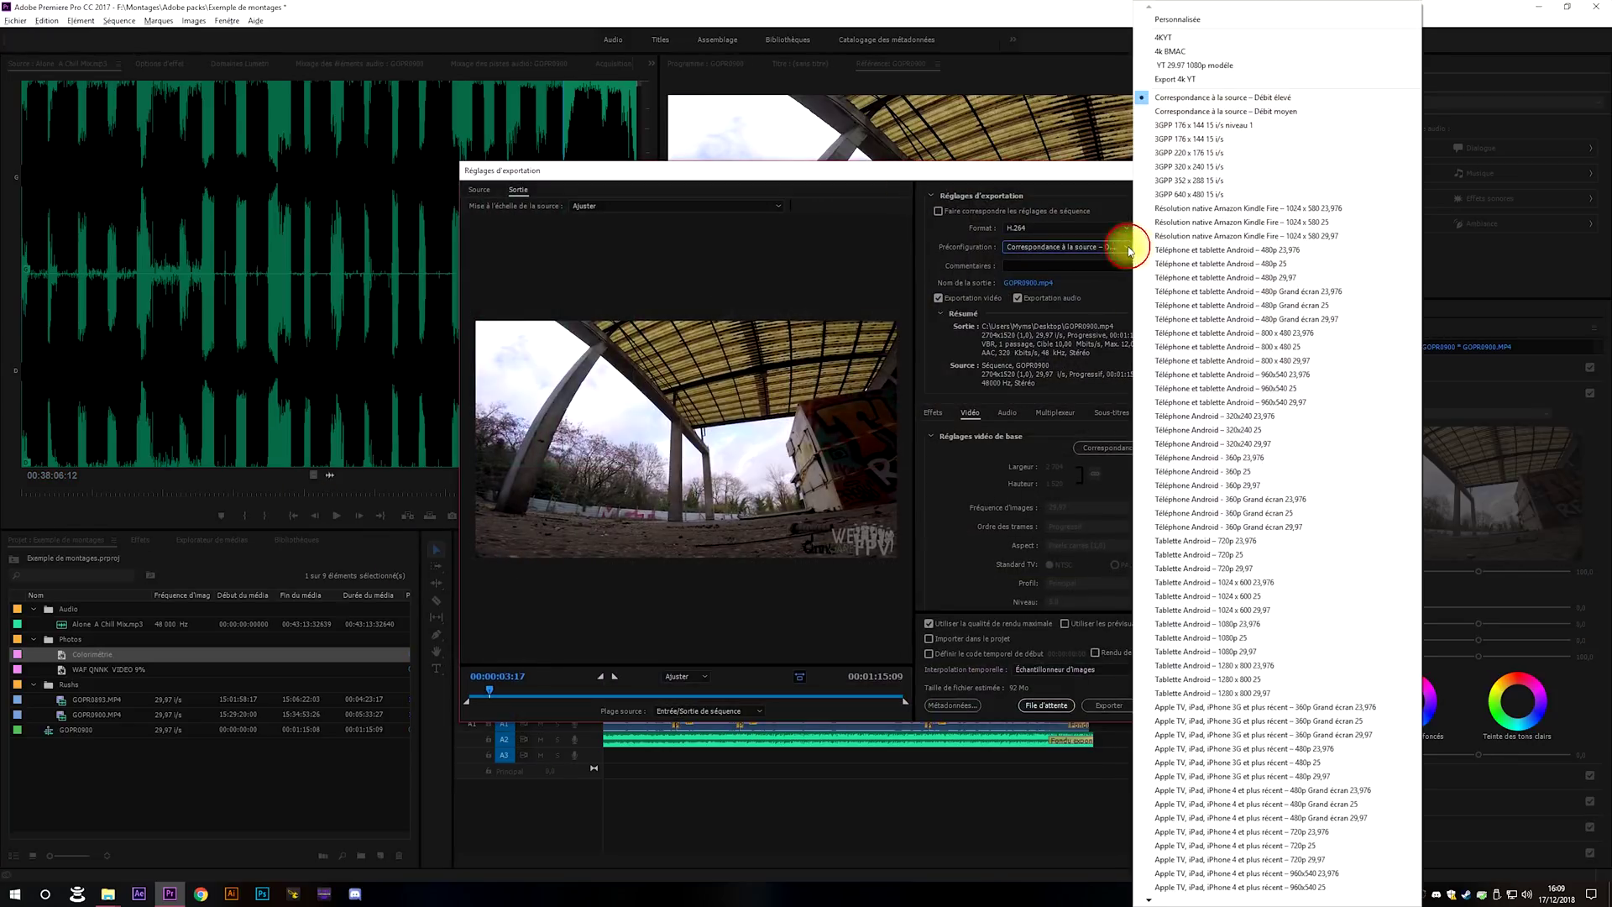
{"action": "left_click", "coordinate": [1179, 38]}
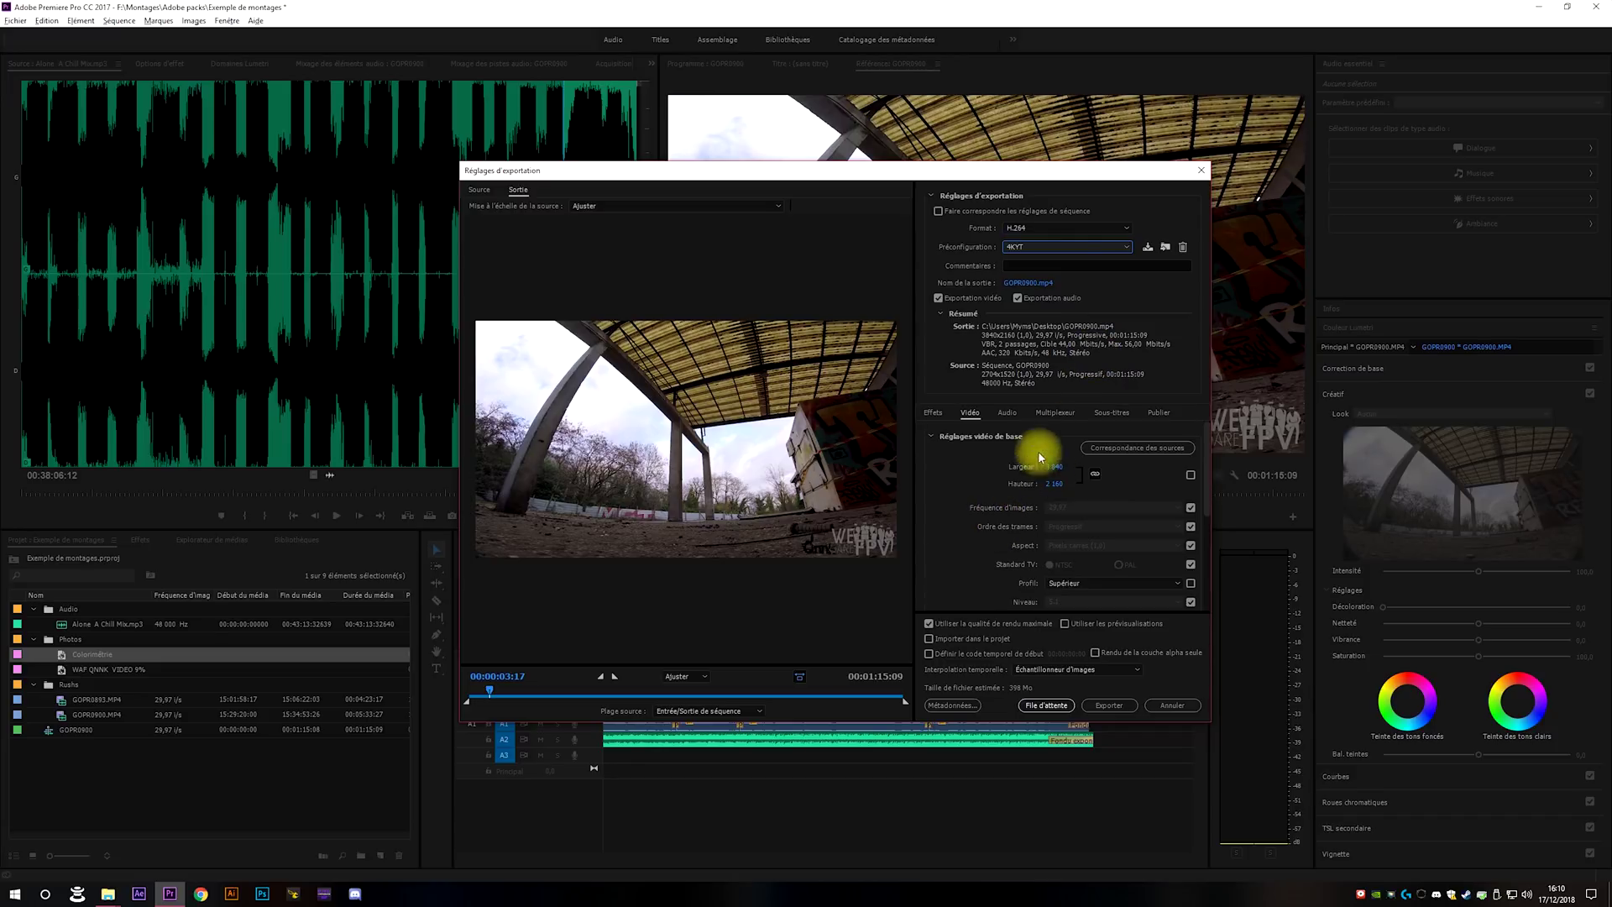
Set the output file to Exemple de montages on the desktop.
{"action": "left_click", "coordinate": [1026, 284]}
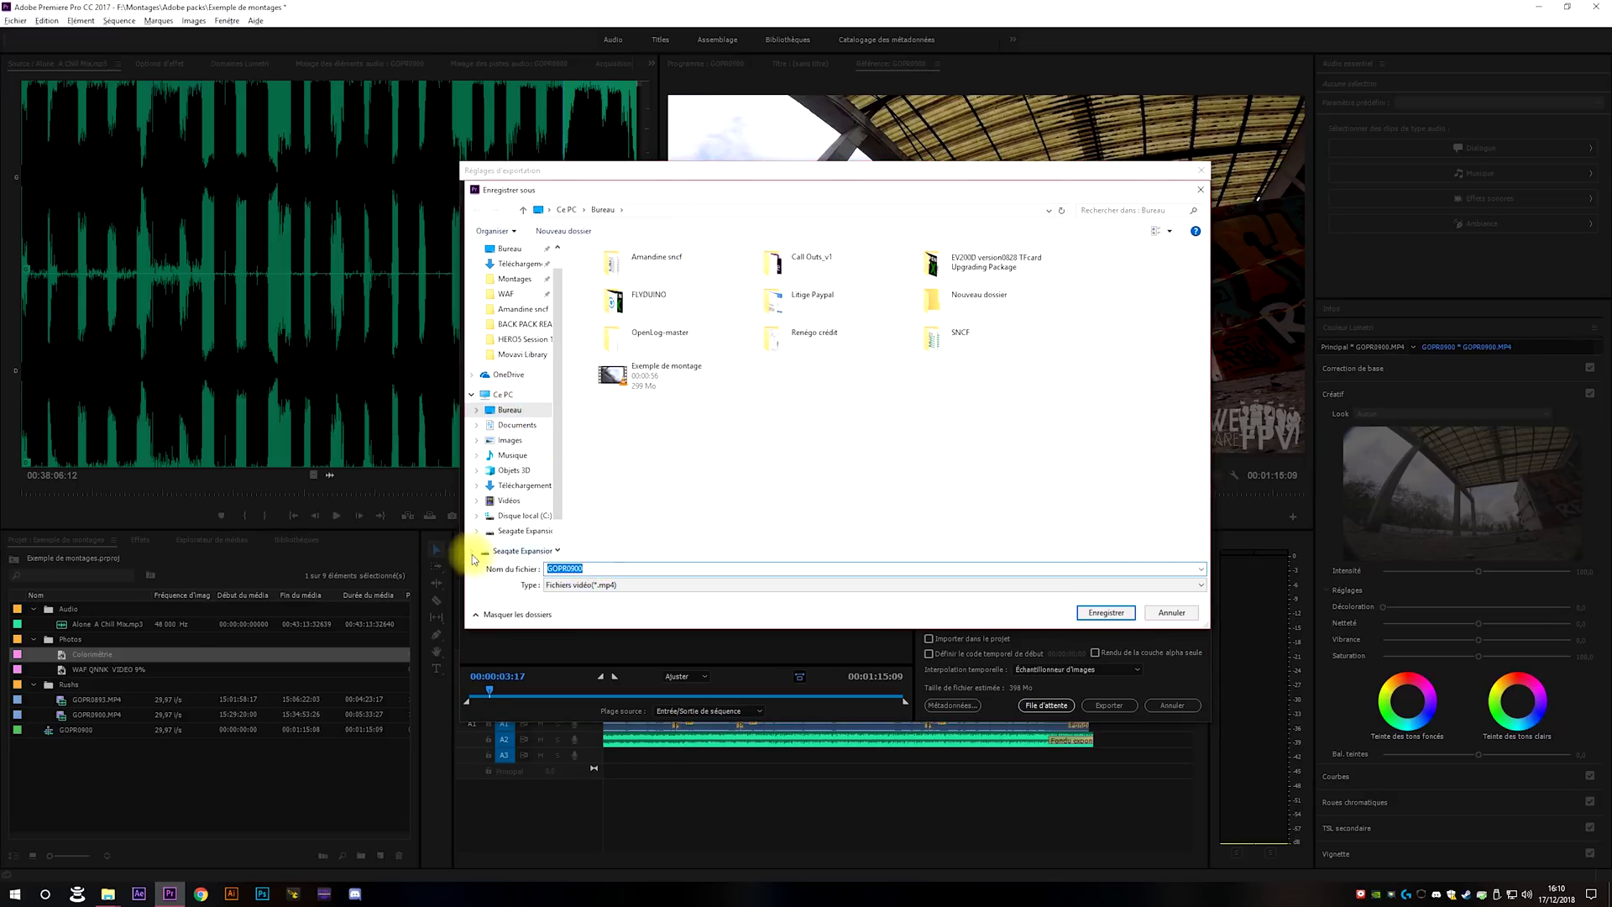
{"action": "type", "text": "Exem"}
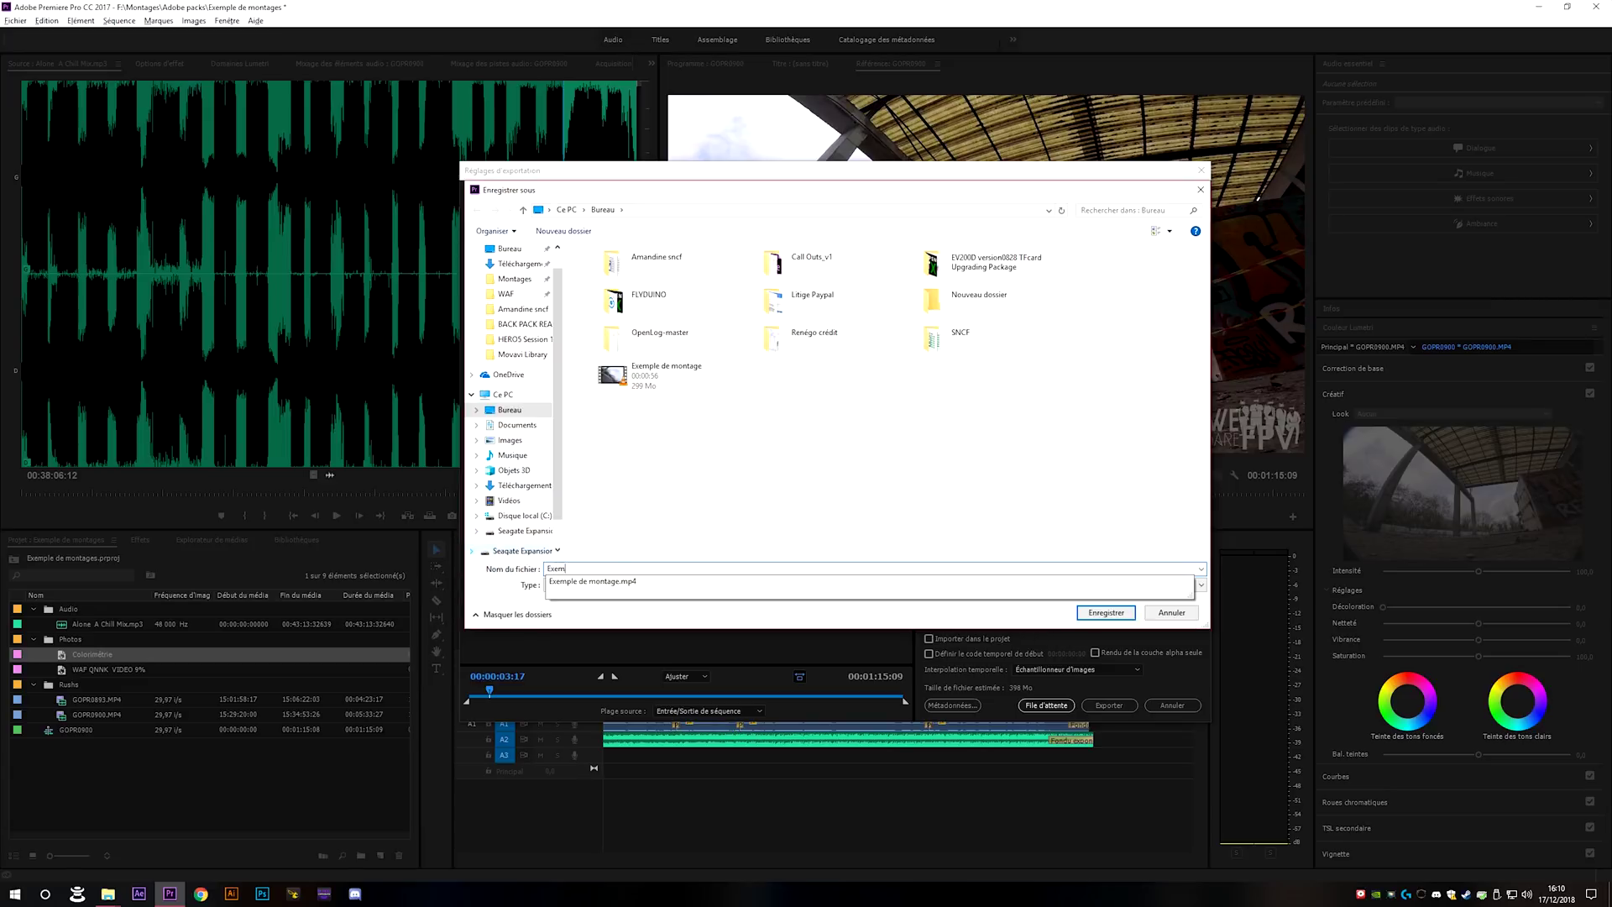
{"action": "type", "text": "ple de montages"}
{"action": "key", "text": "Return"}
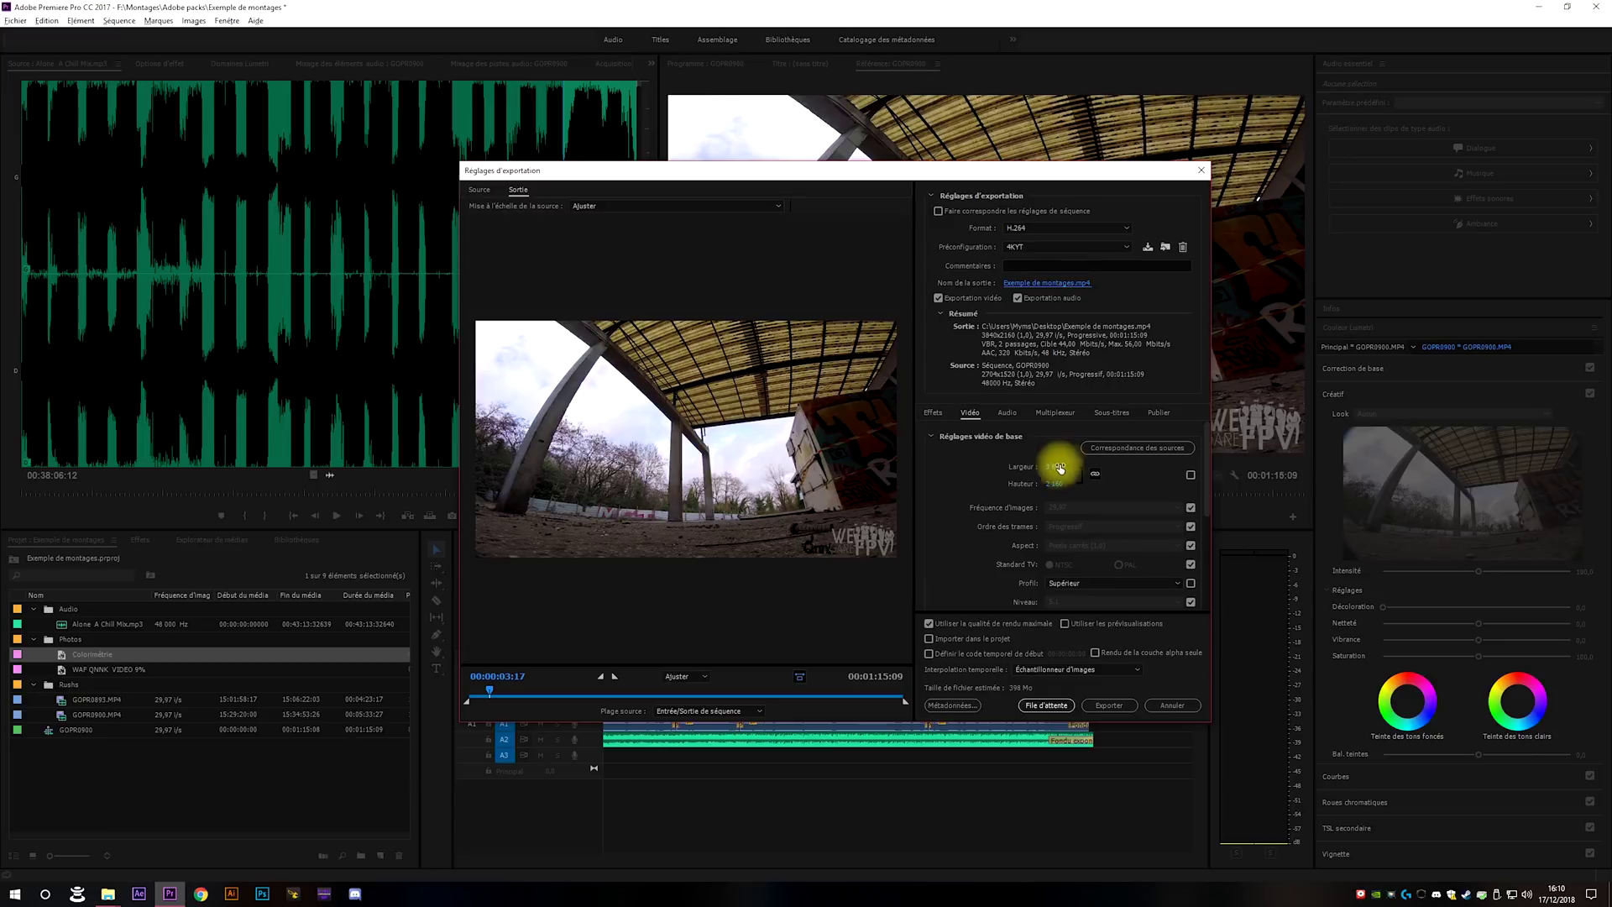
Review the video export settings for frame size, profile, maximum-resolution rendering and bitrate encoding.
{"action": "left_click", "coordinate": [1055, 469]}
{"action": "scroll", "coordinate": [991, 510], "scroll_direction": "down", "scroll_amount": 2}
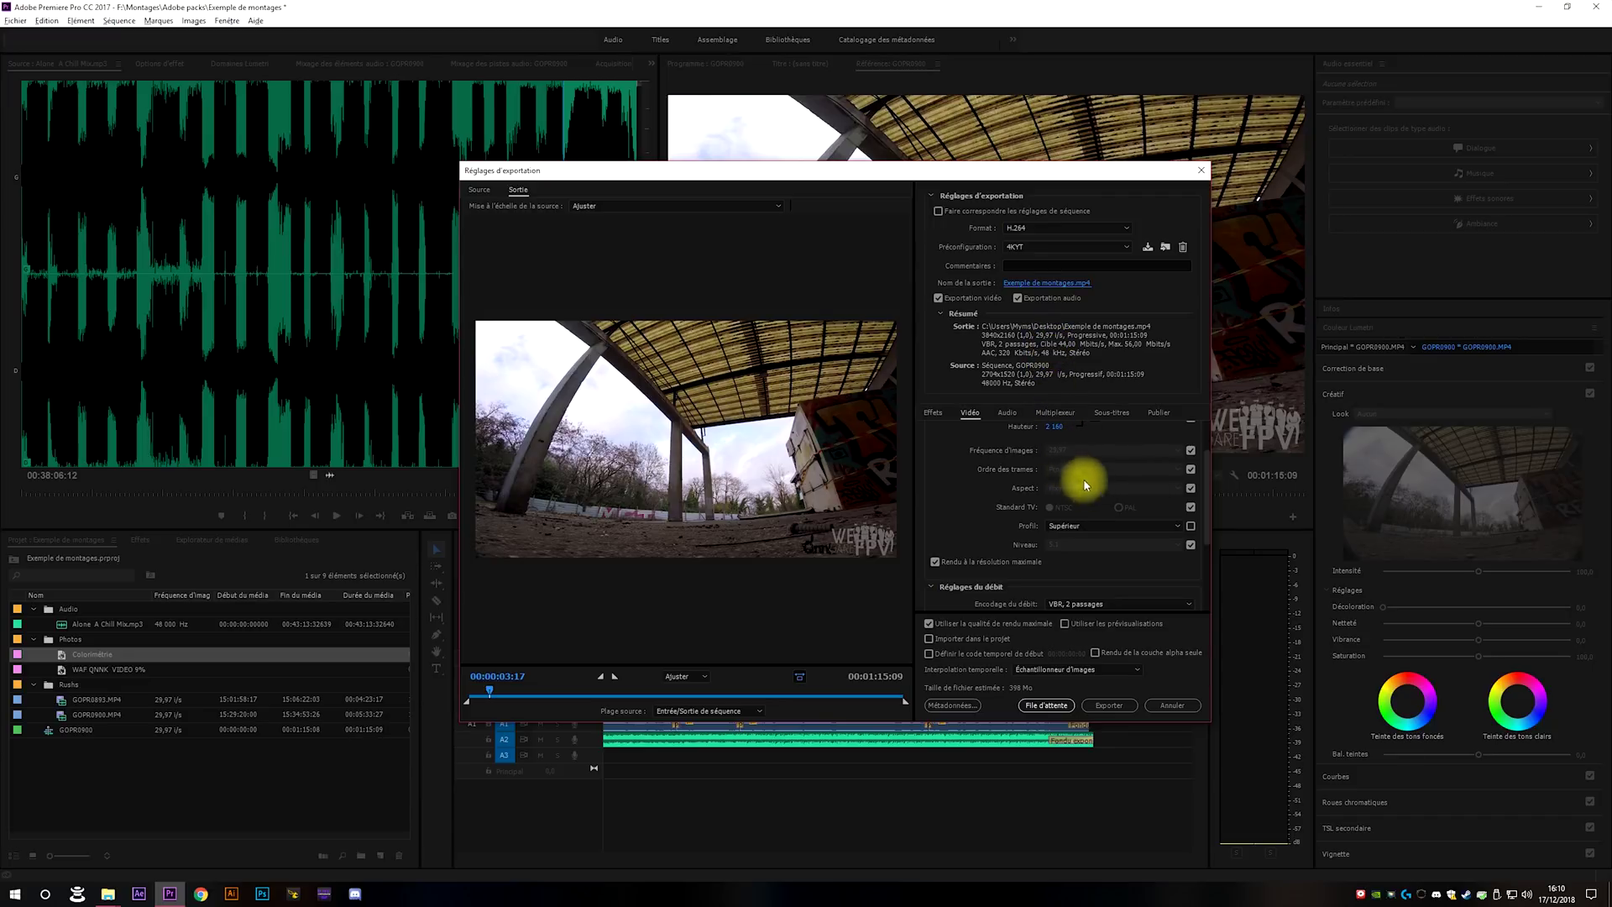
{"action": "left_click", "coordinate": [1079, 527]}
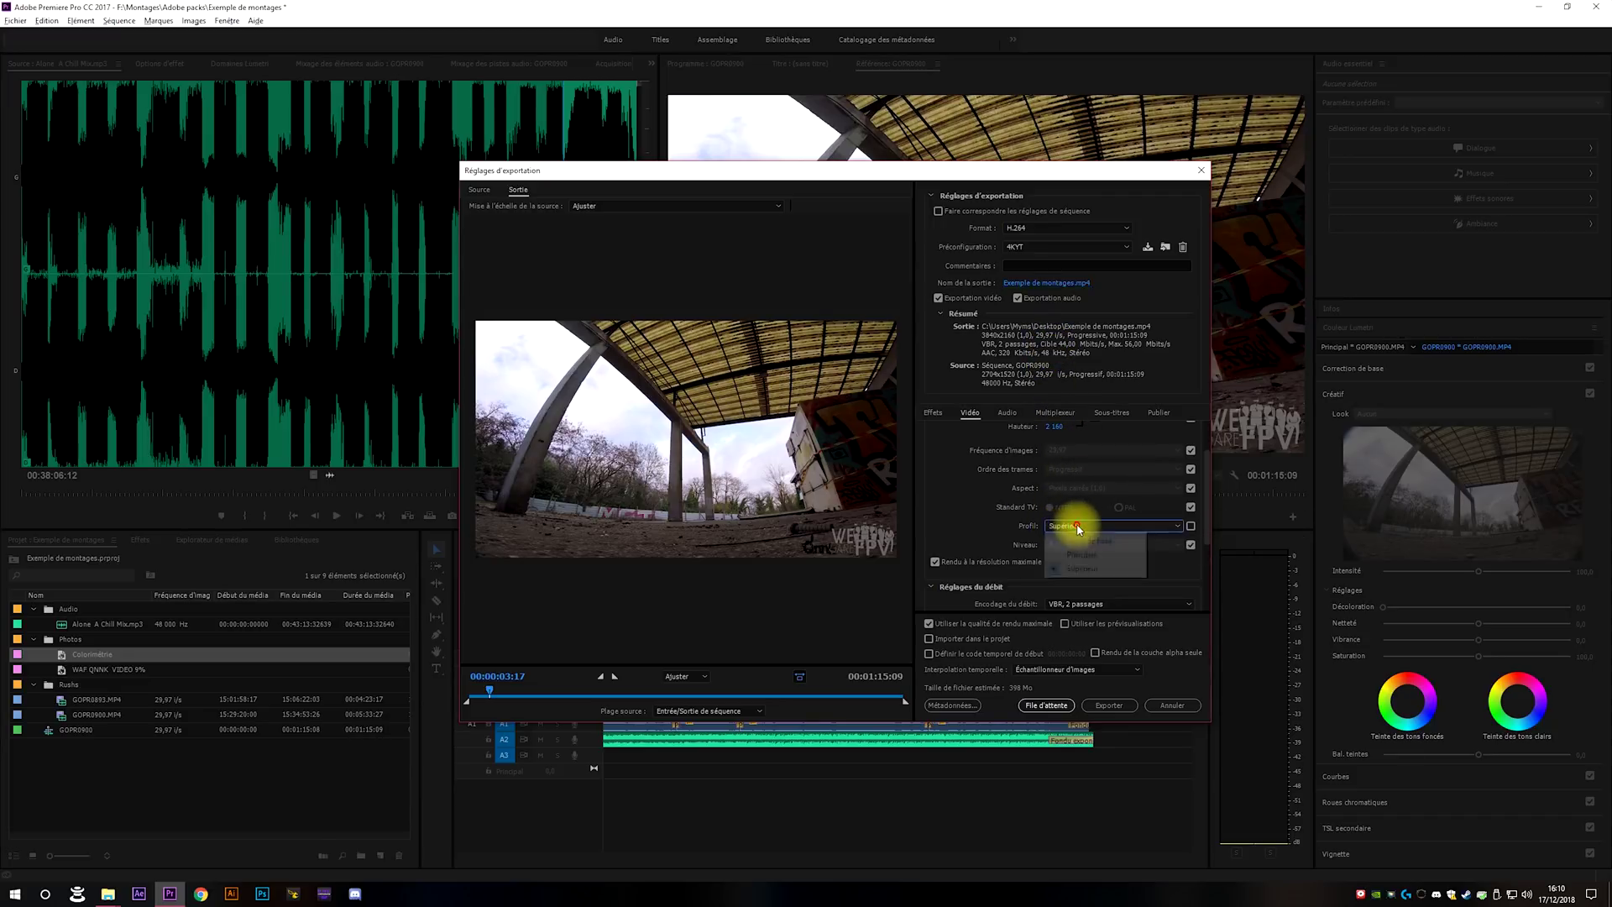
{"action": "left_click", "coordinate": [1078, 528]}
{"action": "scroll", "coordinate": [1028, 532], "scroll_direction": "down", "scroll_amount": 2}
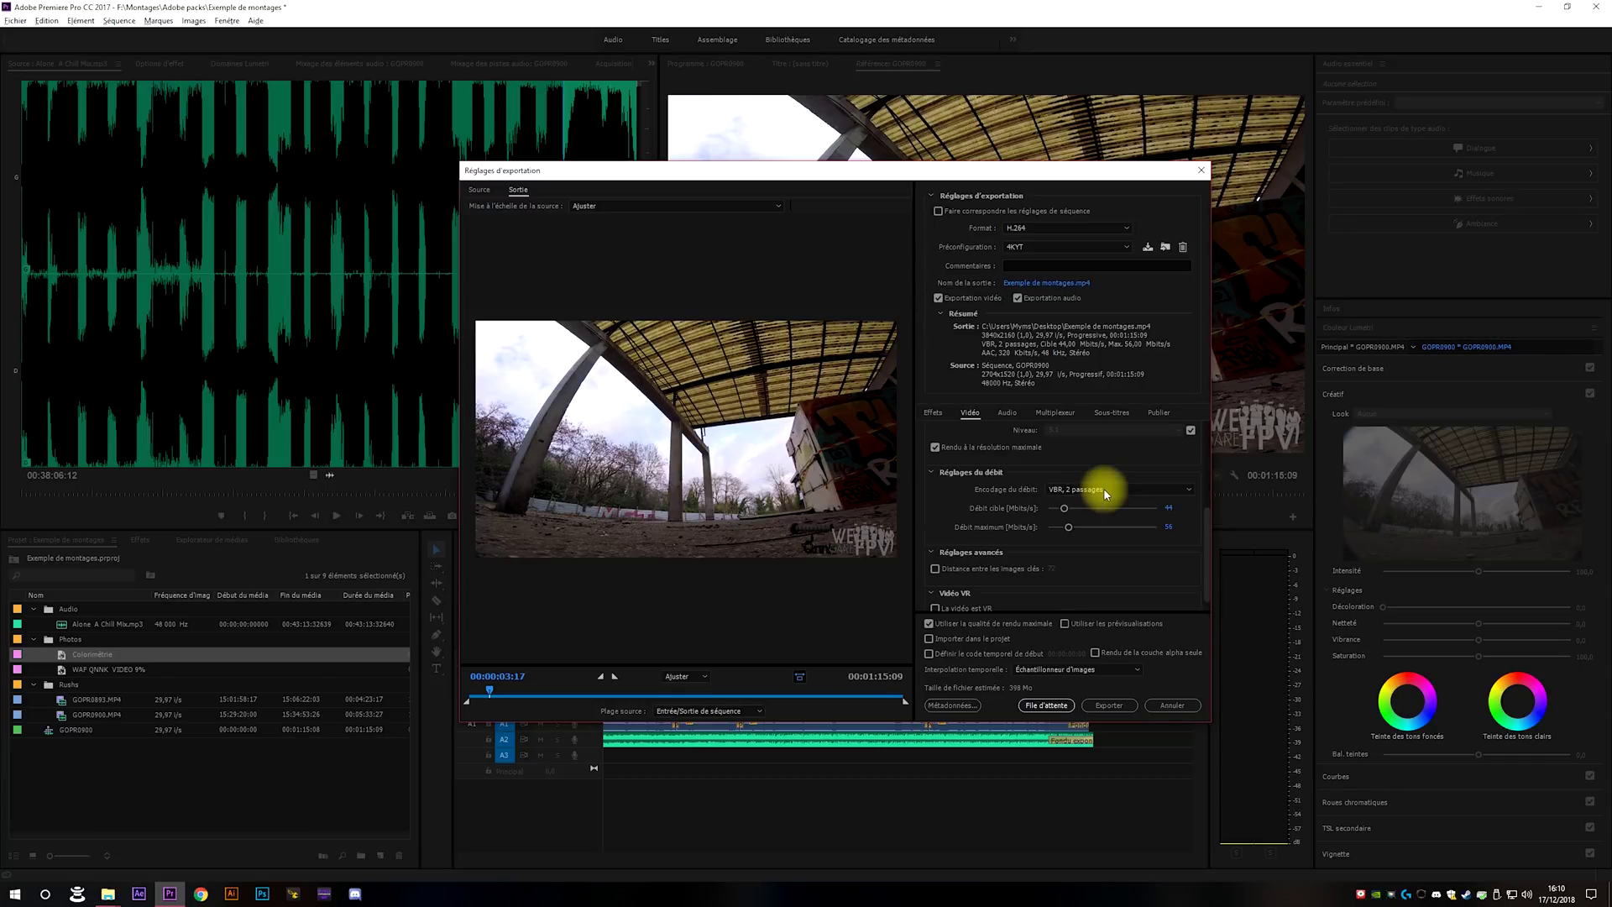
{"action": "scroll", "coordinate": [1060, 495], "scroll_direction": "down", "scroll_amount": 1}
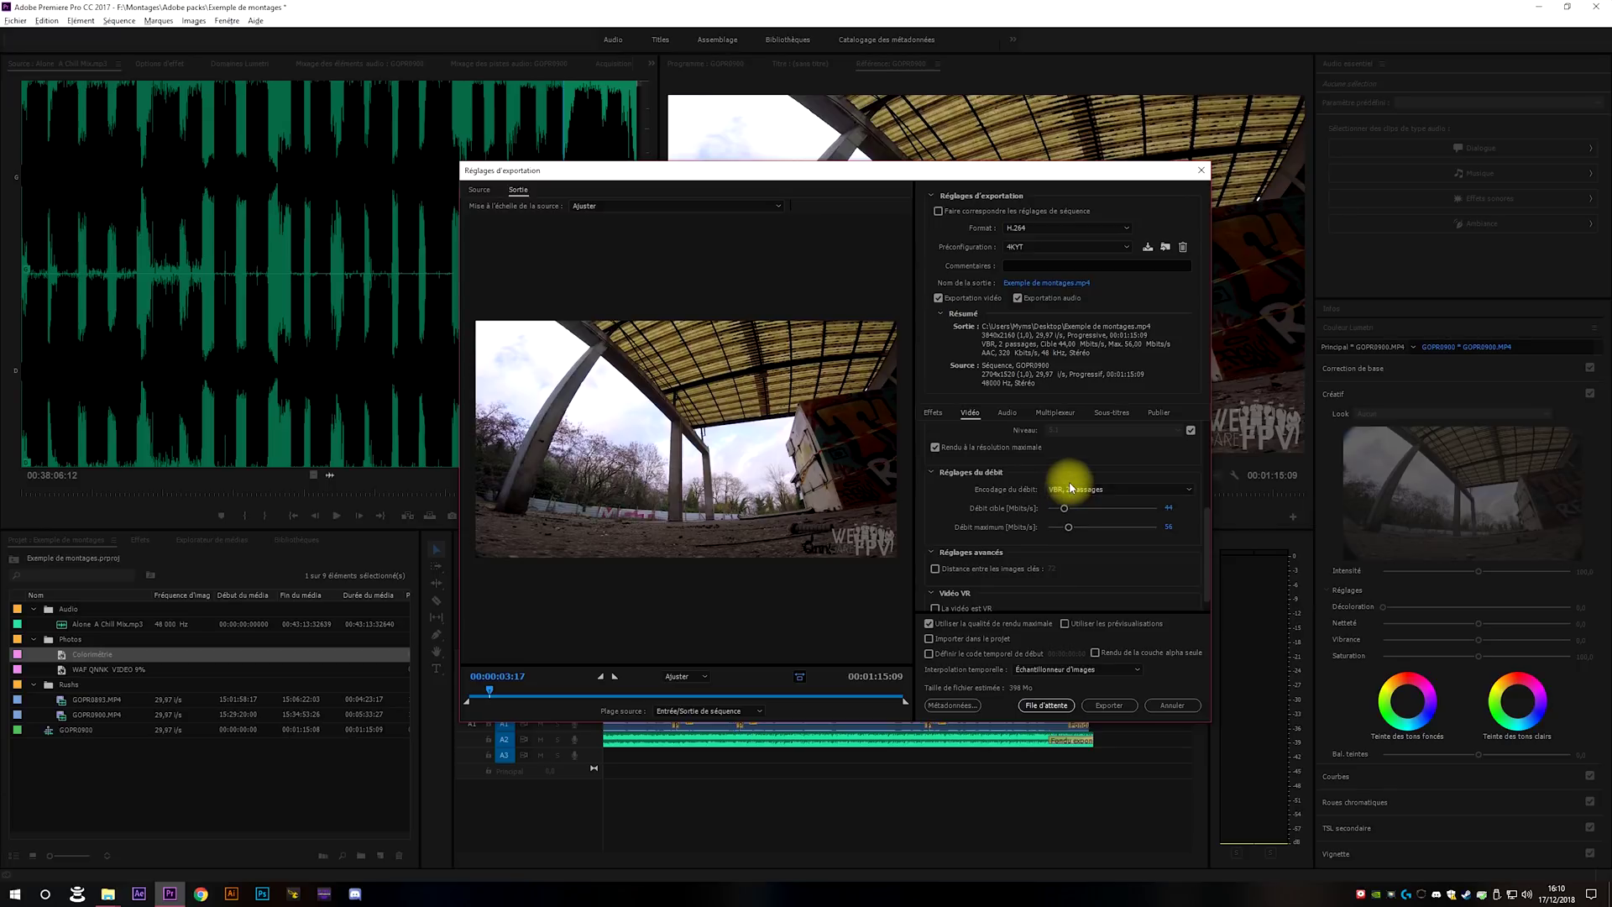
{"action": "left_click", "coordinate": [964, 454]}
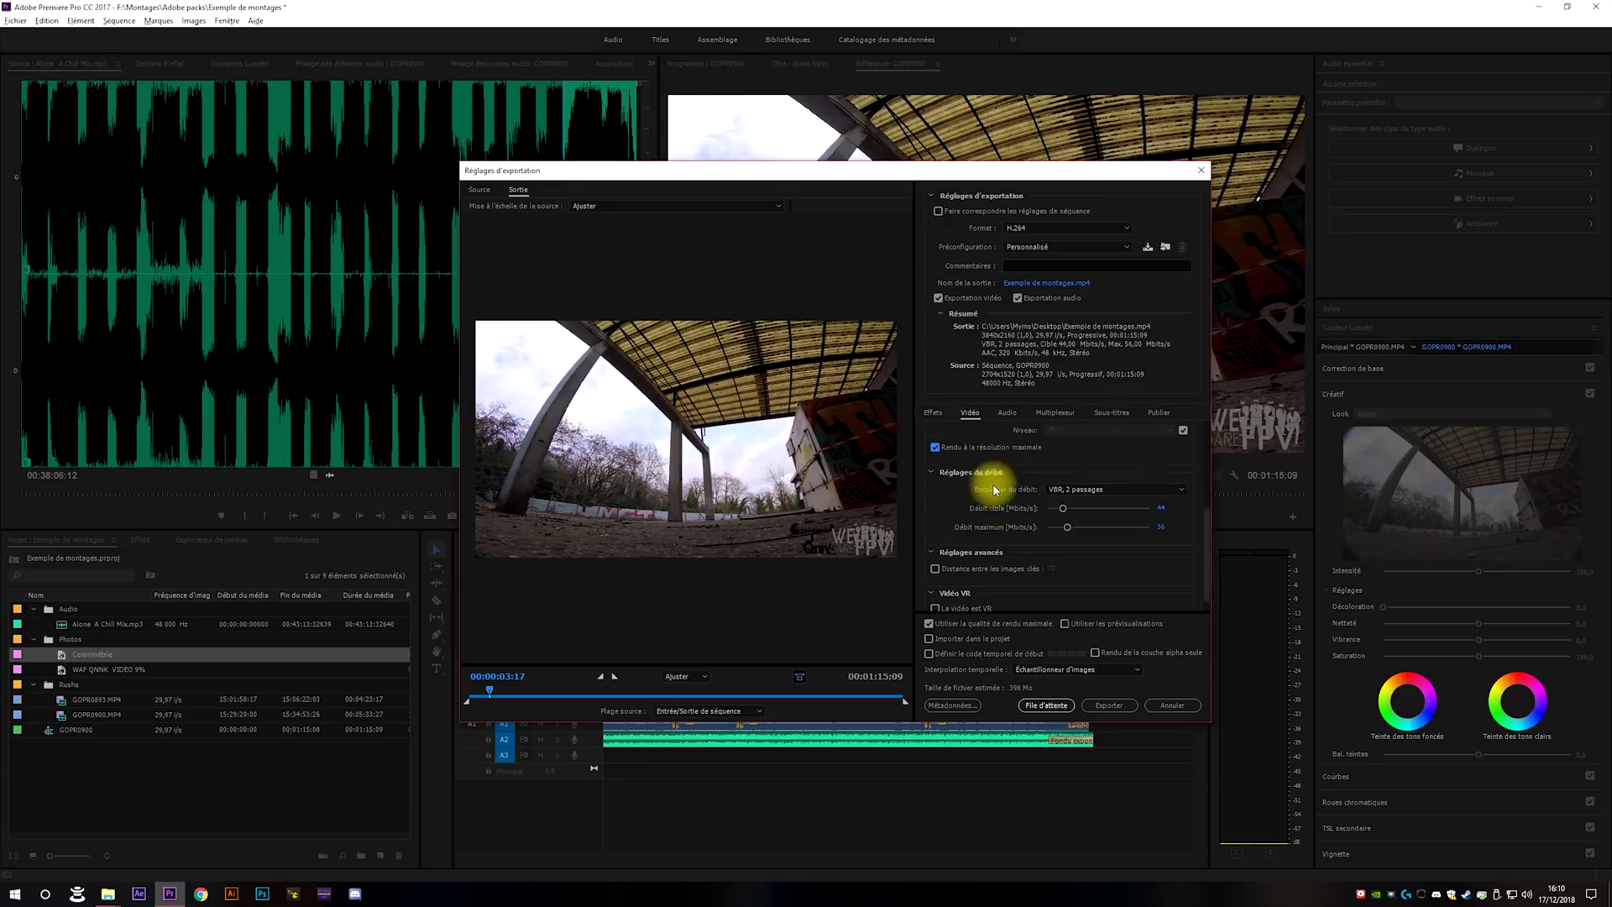
{"action": "scroll", "coordinate": [1024, 479], "scroll_direction": "down", "scroll_amount": 1}
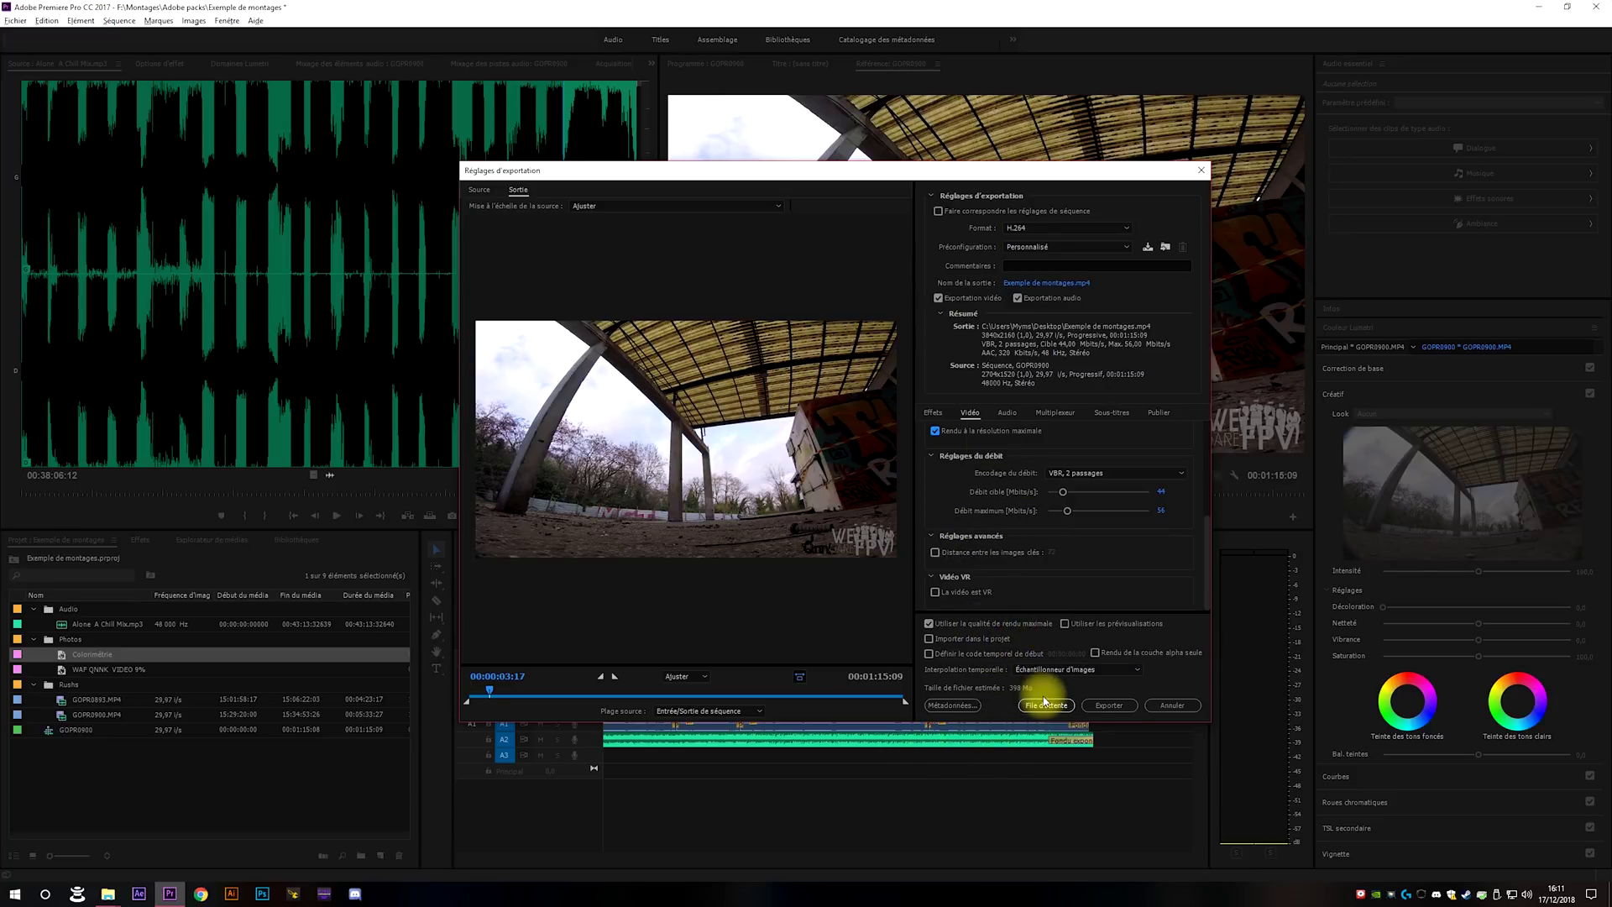
Check the audio export settings and export the montage immediately with the current settings.
{"action": "left_click", "coordinate": [998, 414]}
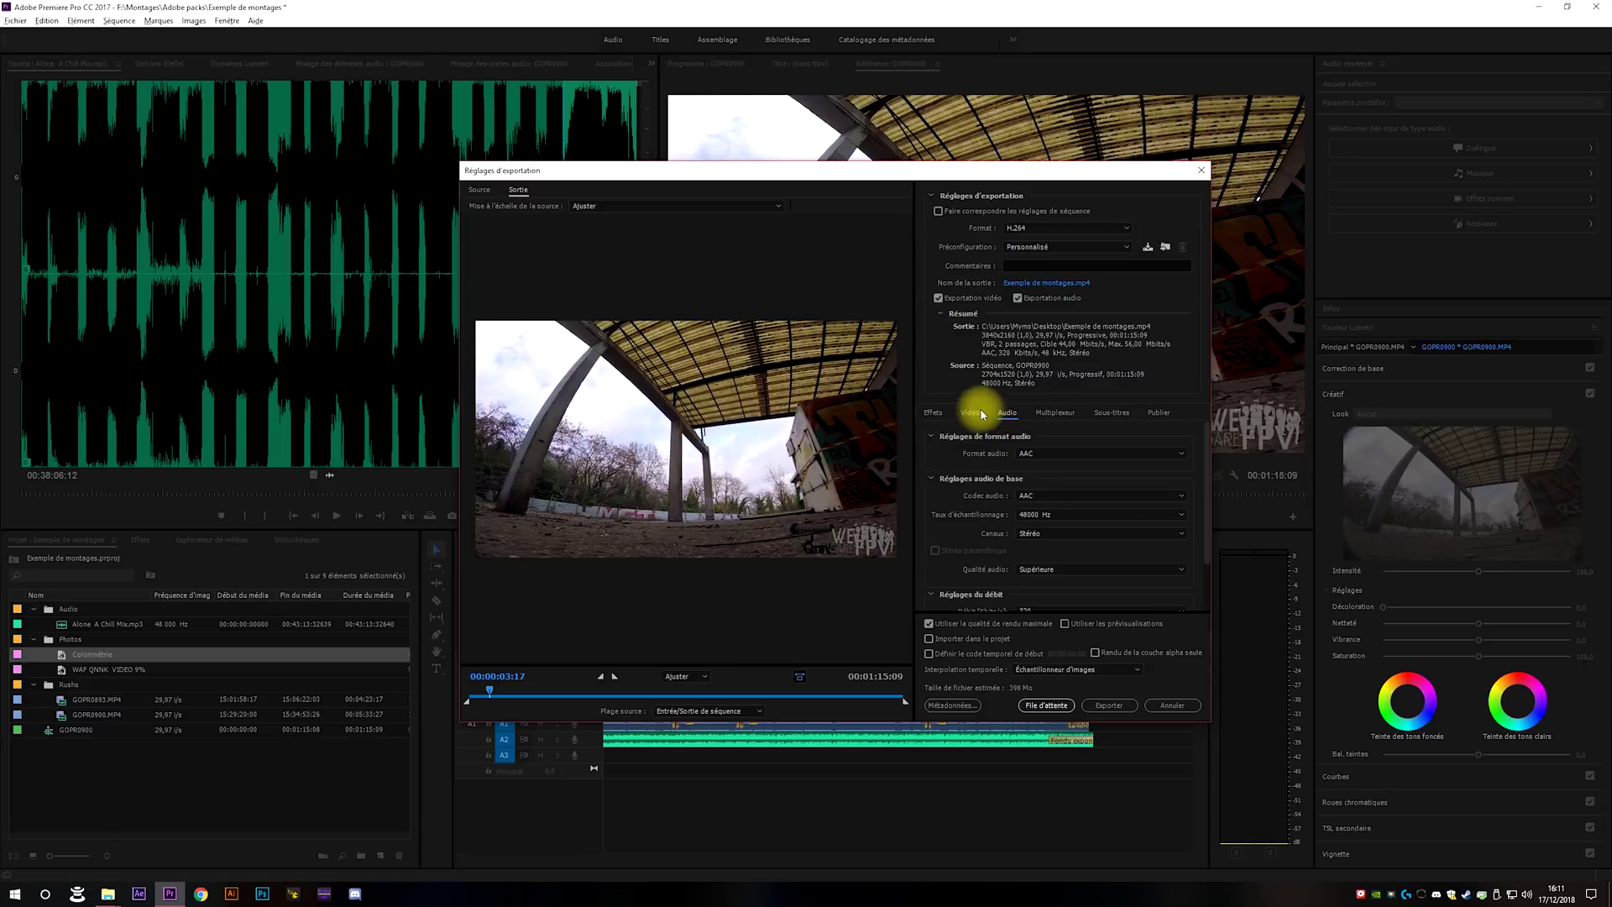
{"action": "left_click", "coordinate": [970, 413]}
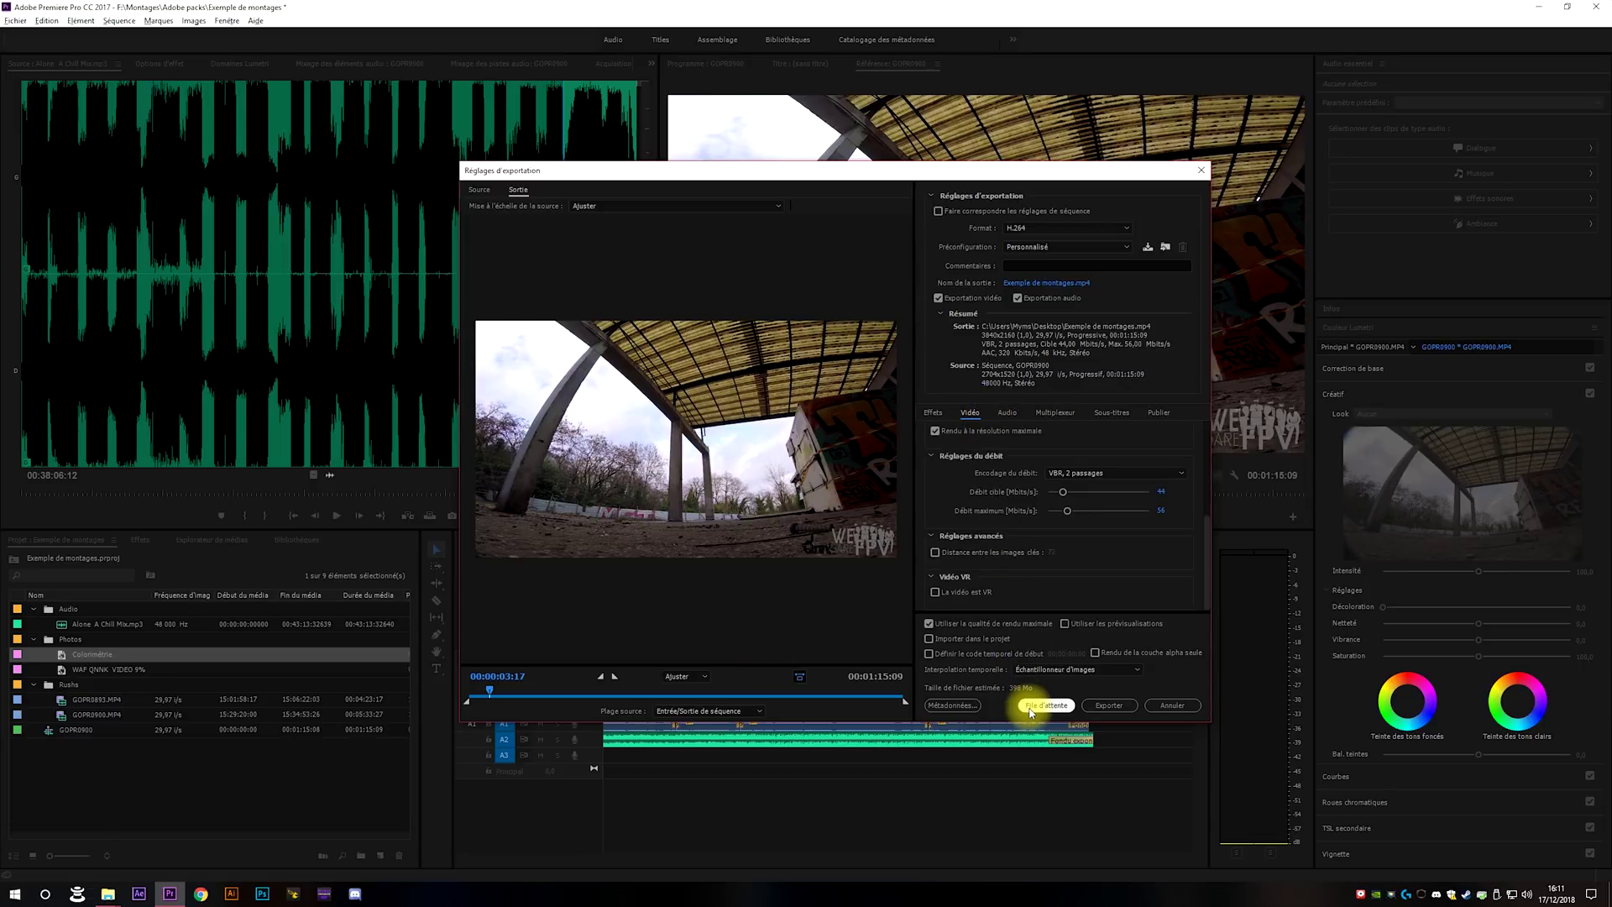
{"action": "left_click", "coordinate": [1115, 710]}
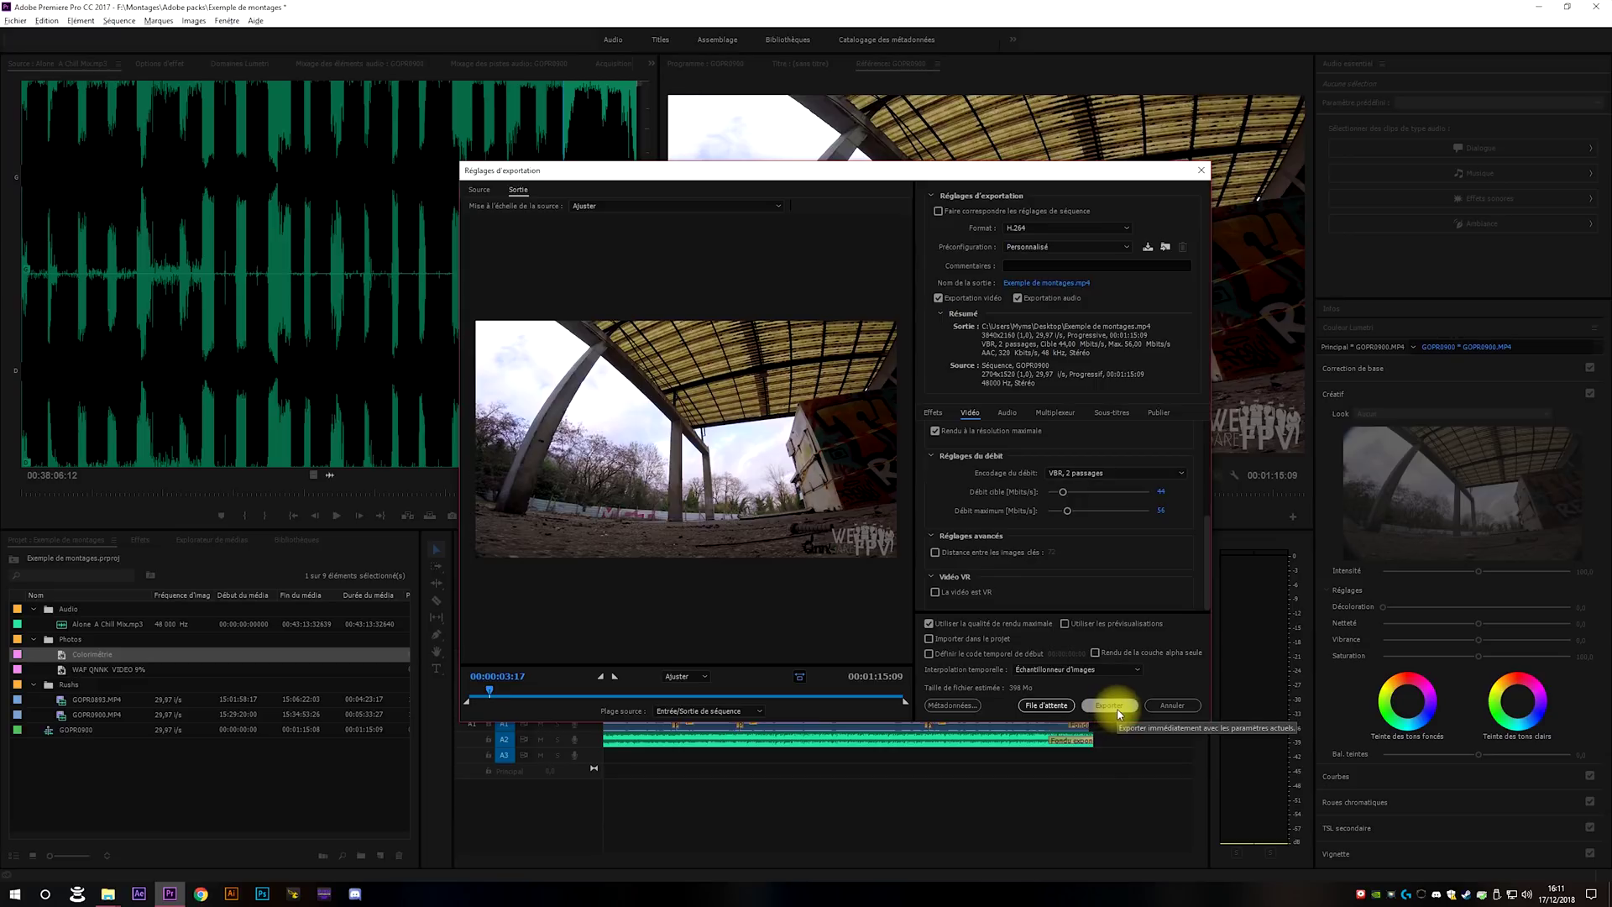
{"action": "left_click", "coordinate": [1116, 710]}
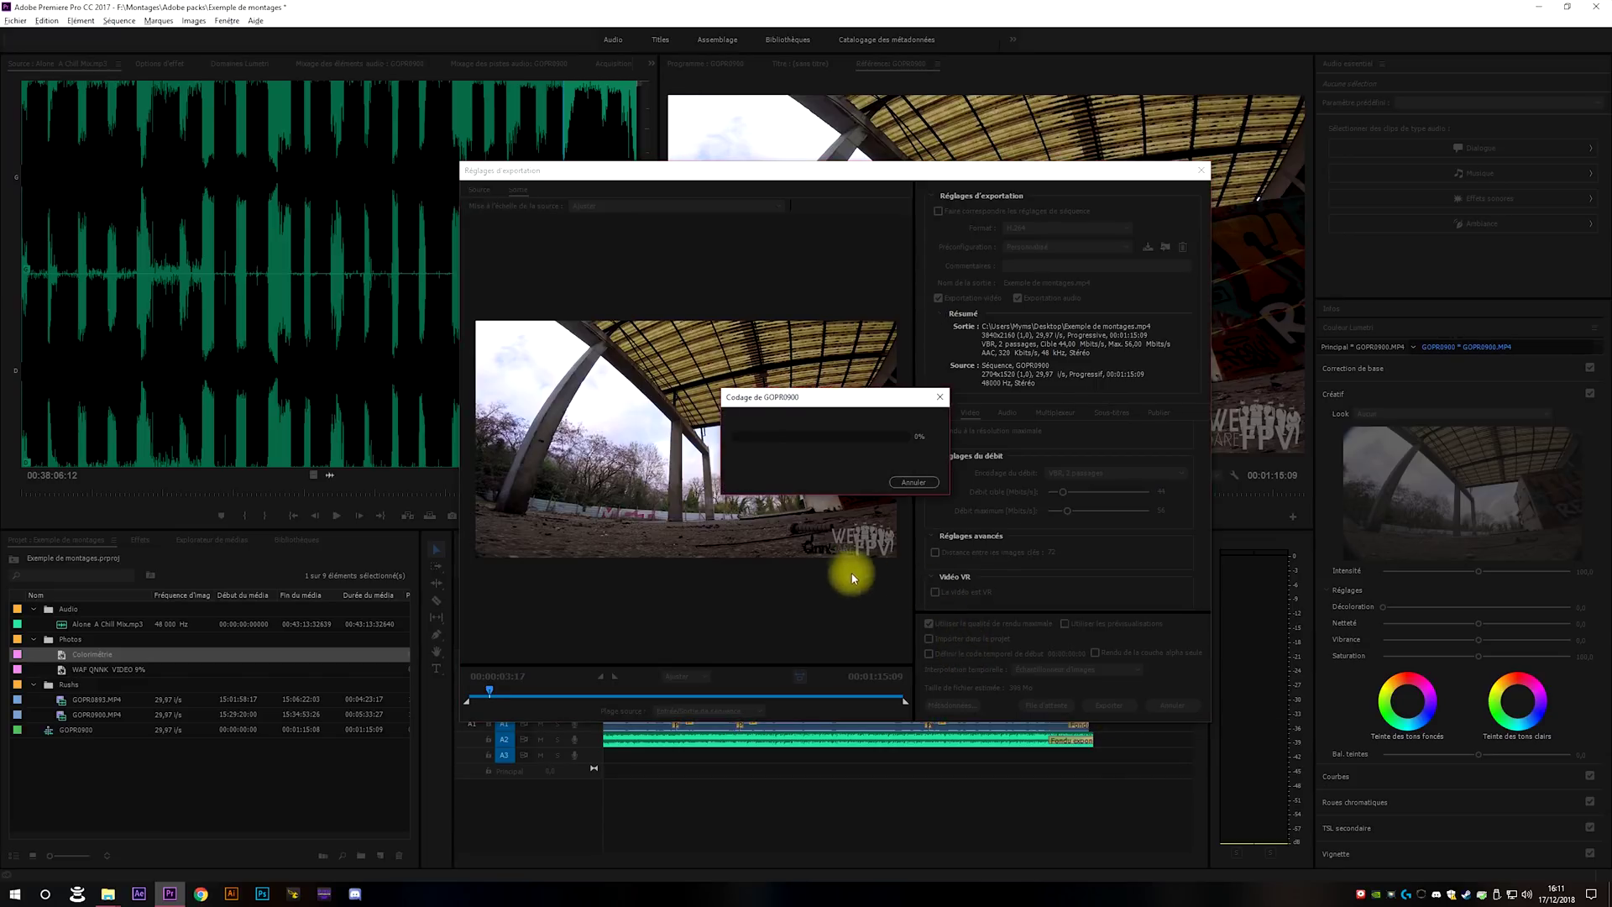